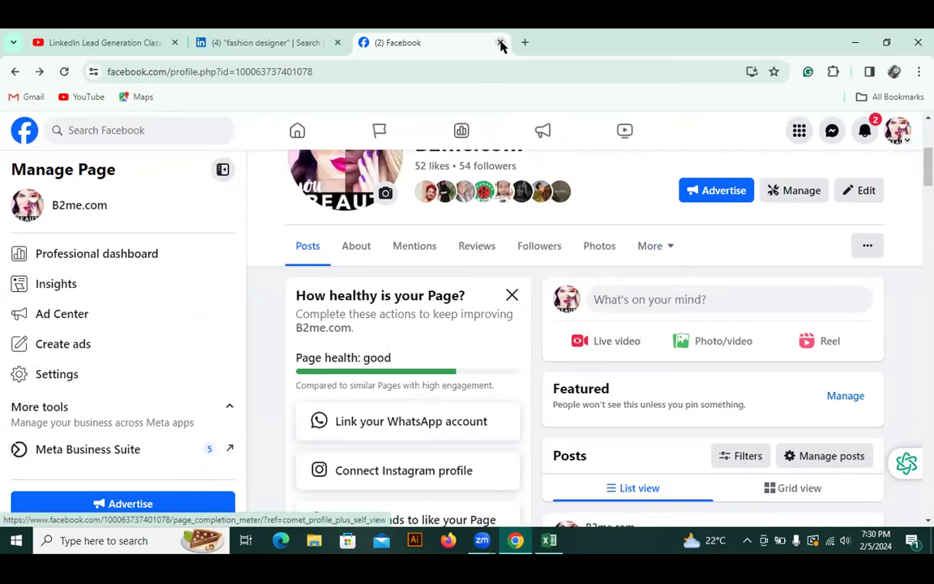
Search Facebook for 'tea tree' from the B2me.com page tab
left_click(524, 43)
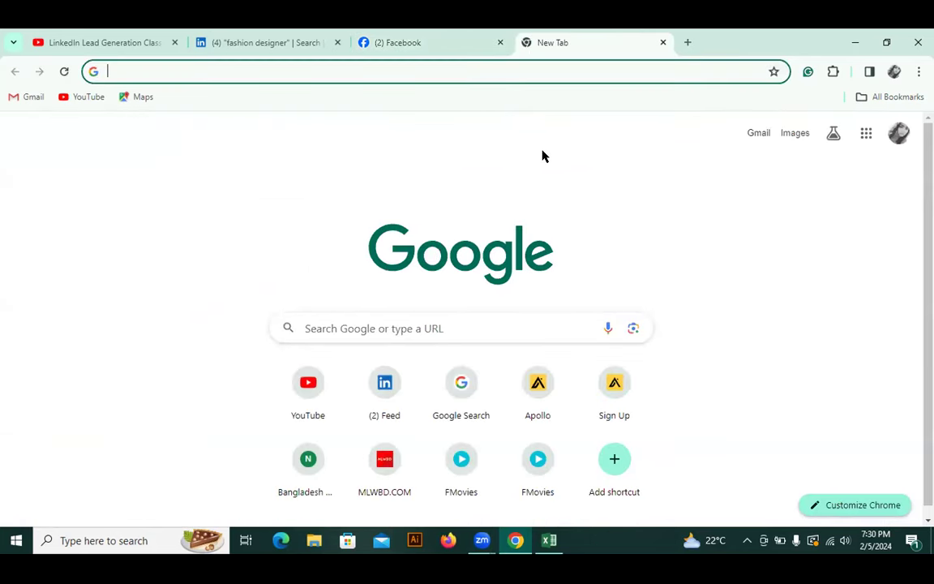
left_click(390, 33)
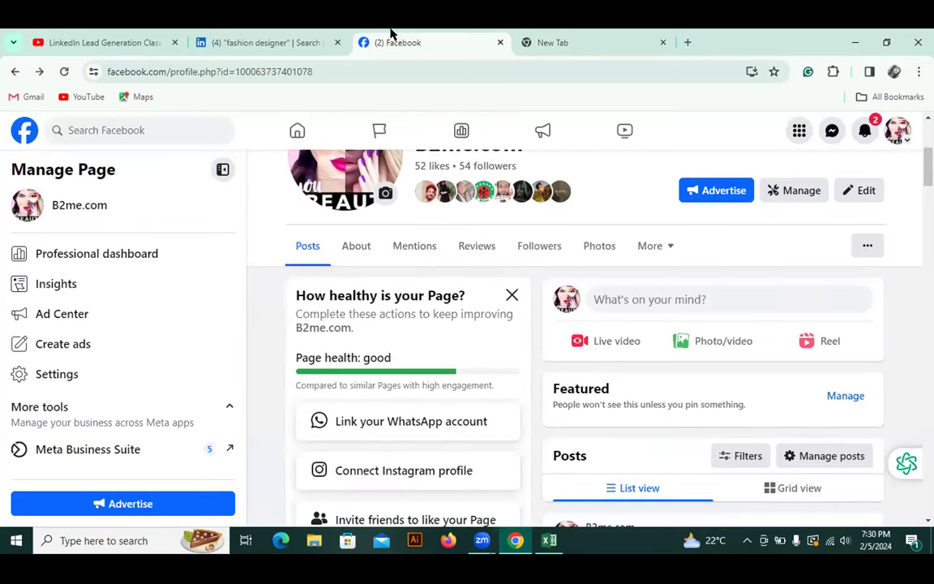
left_click(106, 130)
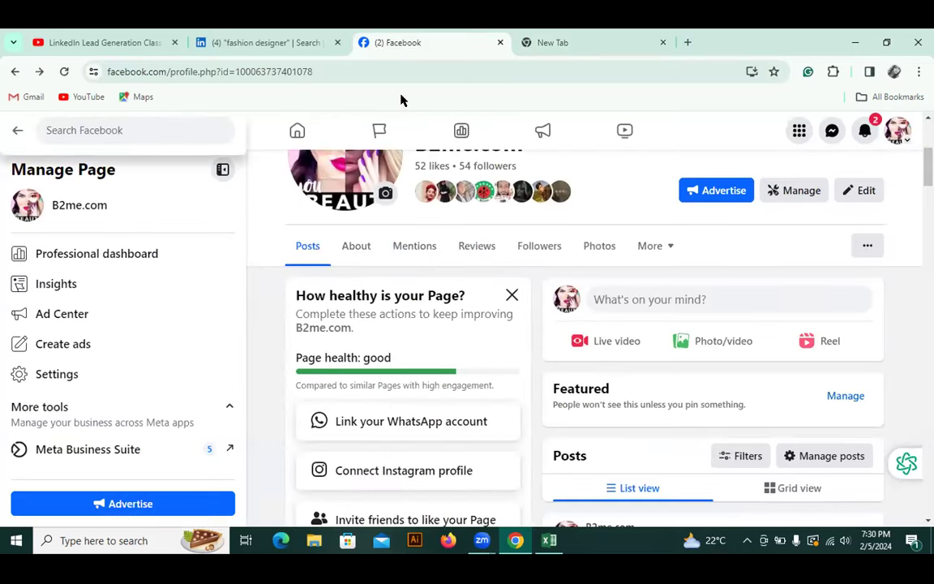
type("tea")
type(" tr")
key("BackSpace")
type("tree")
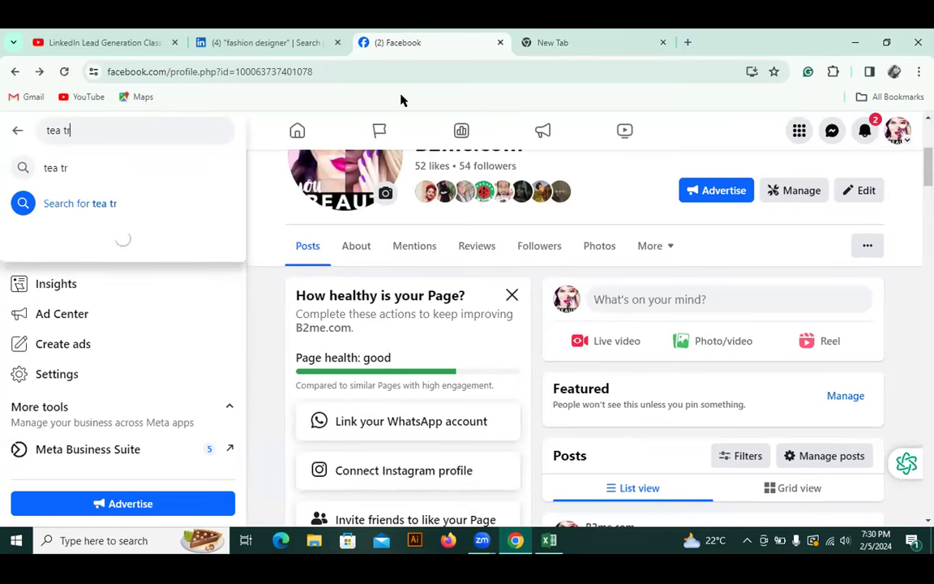
key("Return")
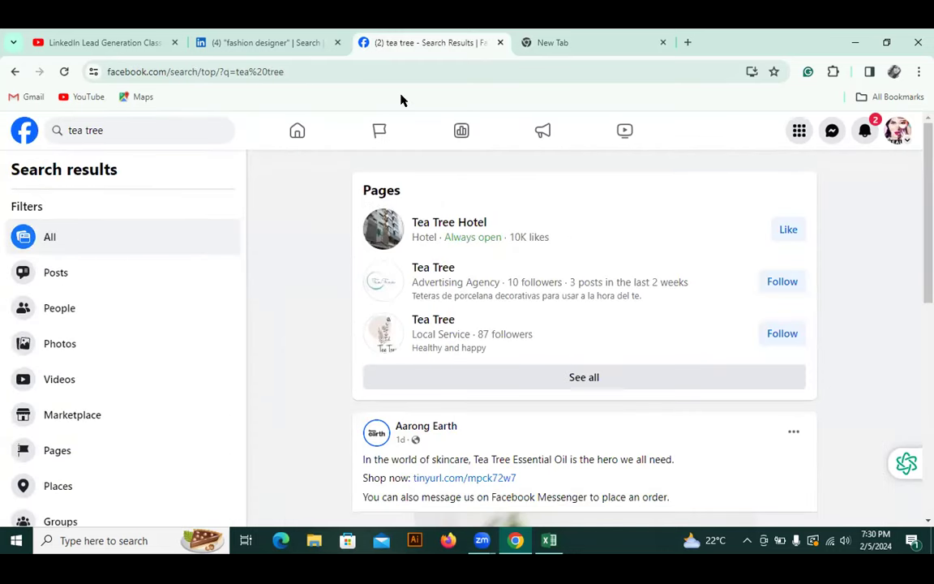
Filter the tea tree results to Posts and expand the Bio-Xin Cosmeceuticals post's full text
left_click(67, 273)
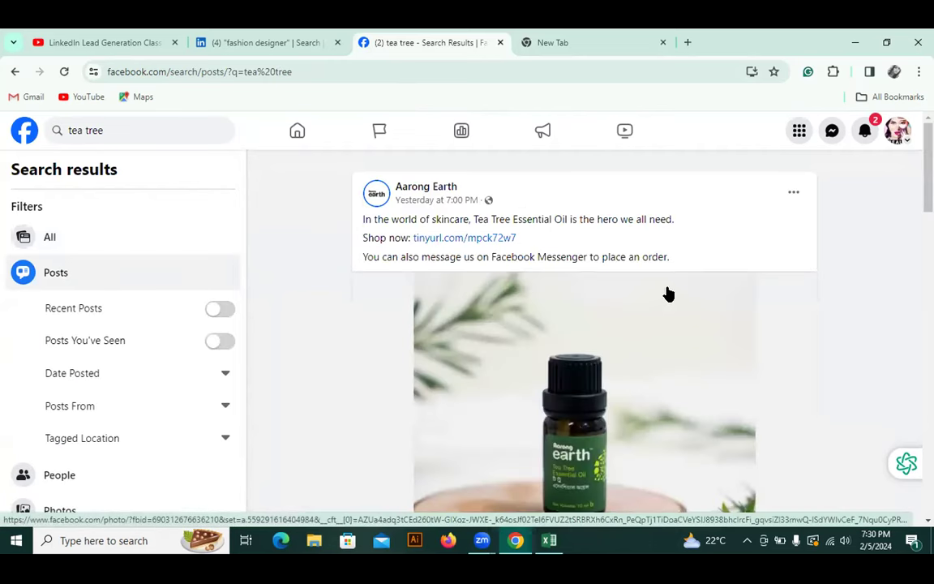
scroll(668, 293, "down", 3)
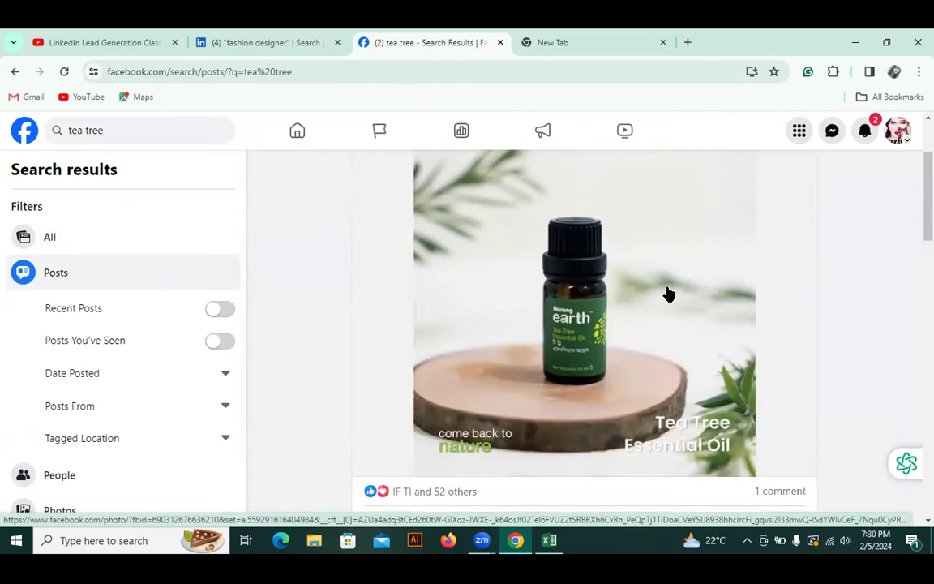
scroll(663, 293, "down", 1)
scroll(663, 294, "down", 4)
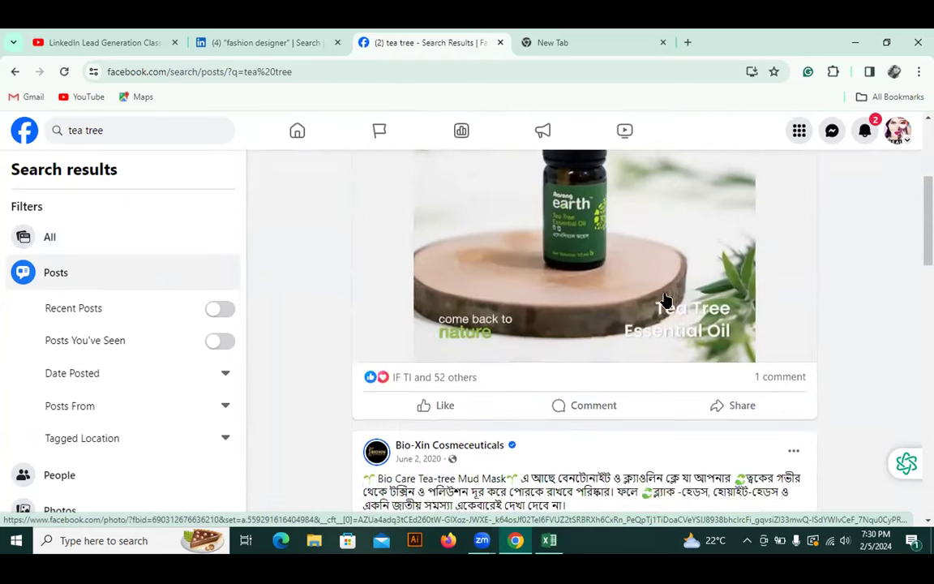
scroll(663, 293, "down", 5)
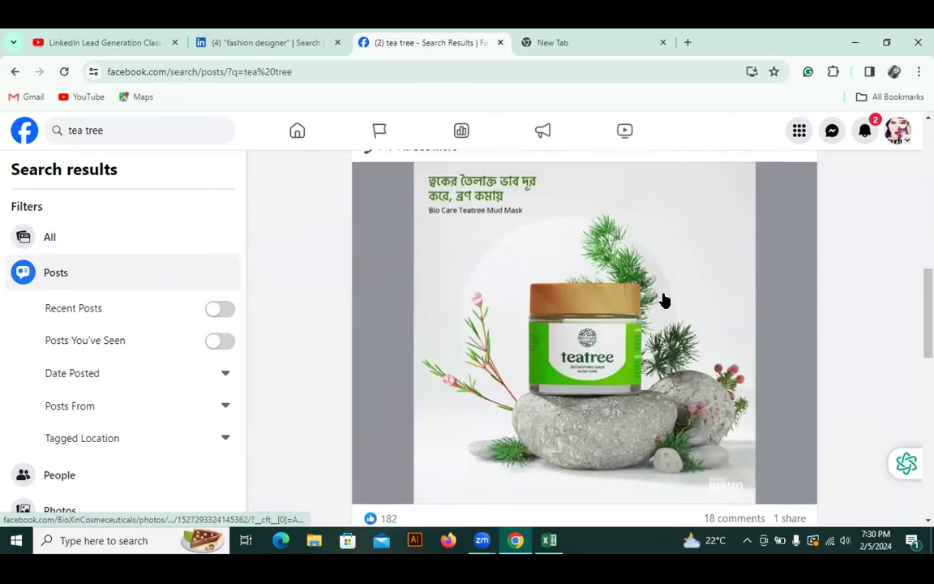
scroll(658, 302, "up", 3)
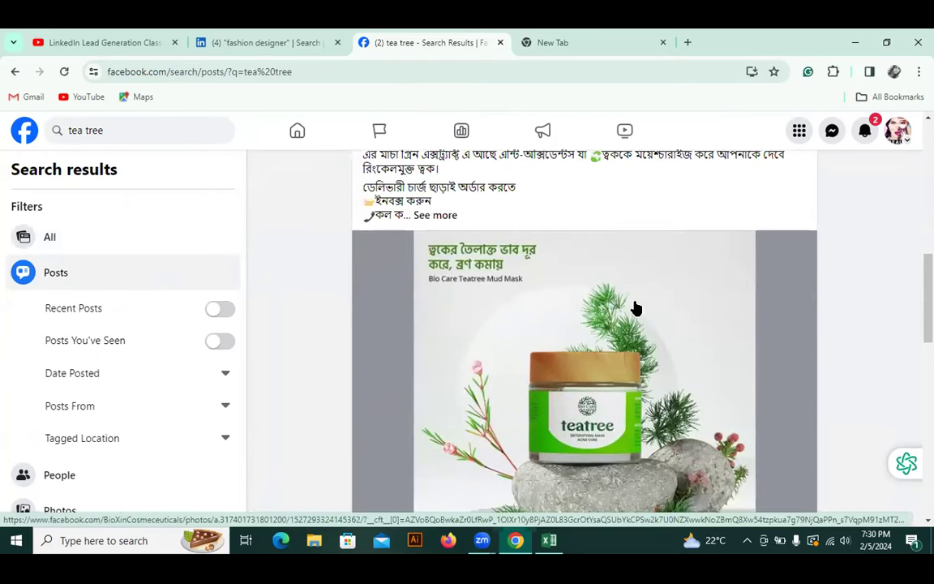
left_click(433, 218)
Open the Bio-Xin teatree mud mask jar photo full size
scroll(558, 240, "up", 2)
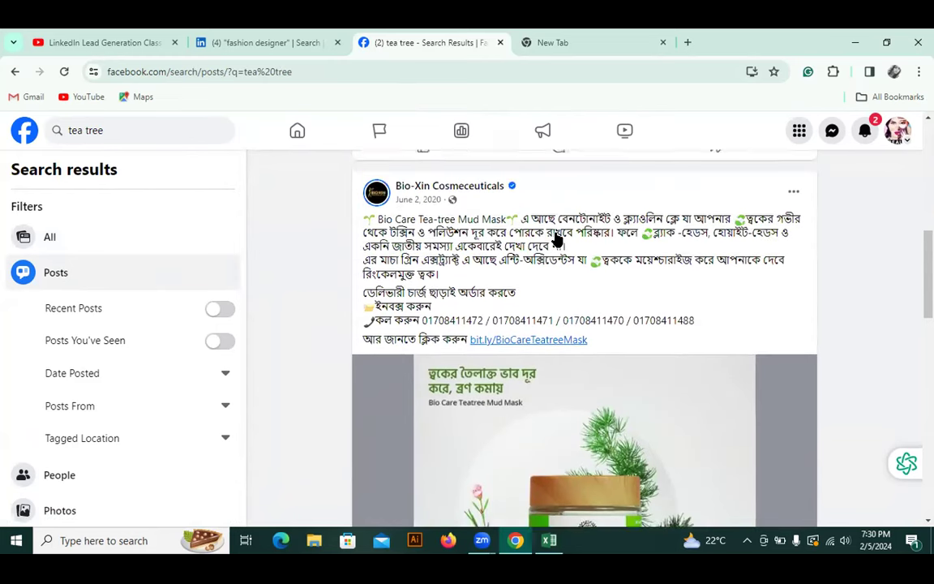
scroll(681, 340, "down", 3)
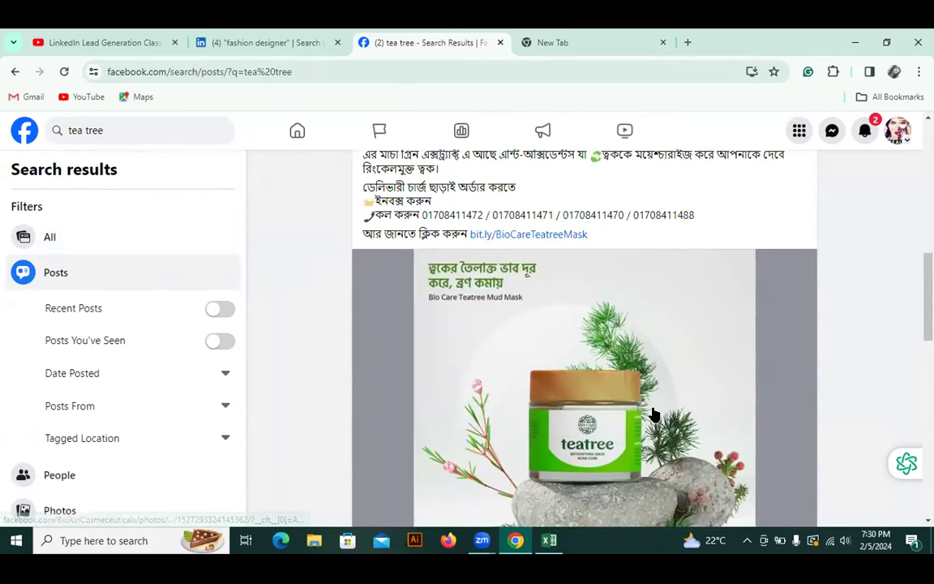
scroll(688, 375, "down", 1)
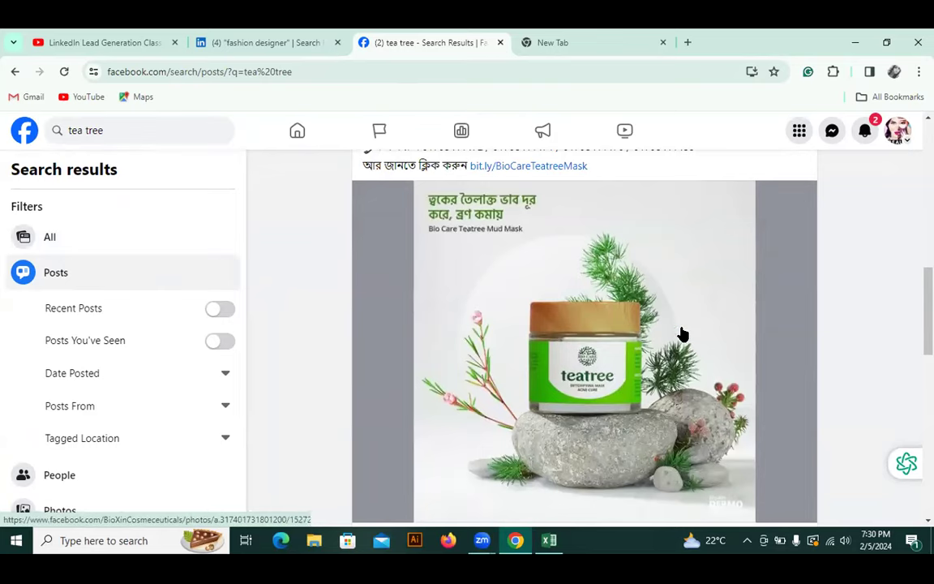
left_click(679, 333)
Save the teatree mud mask photo to the Desktop as a JPG
right_click(373, 291)
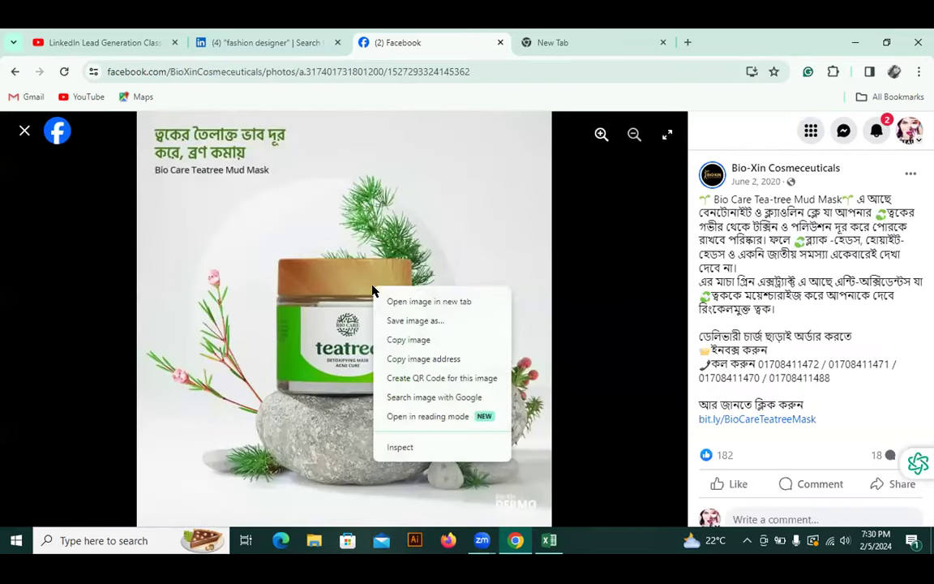
left_click(417, 323)
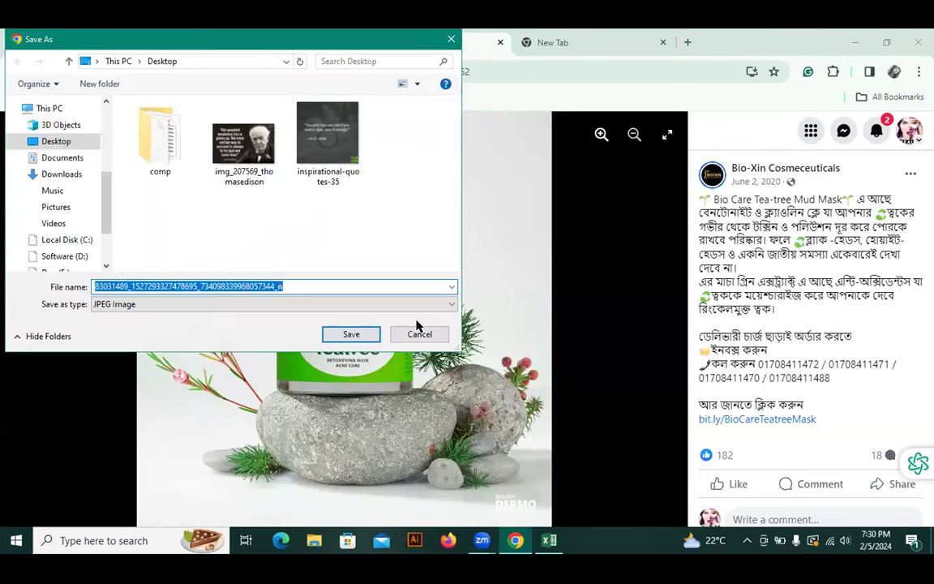
key("Return")
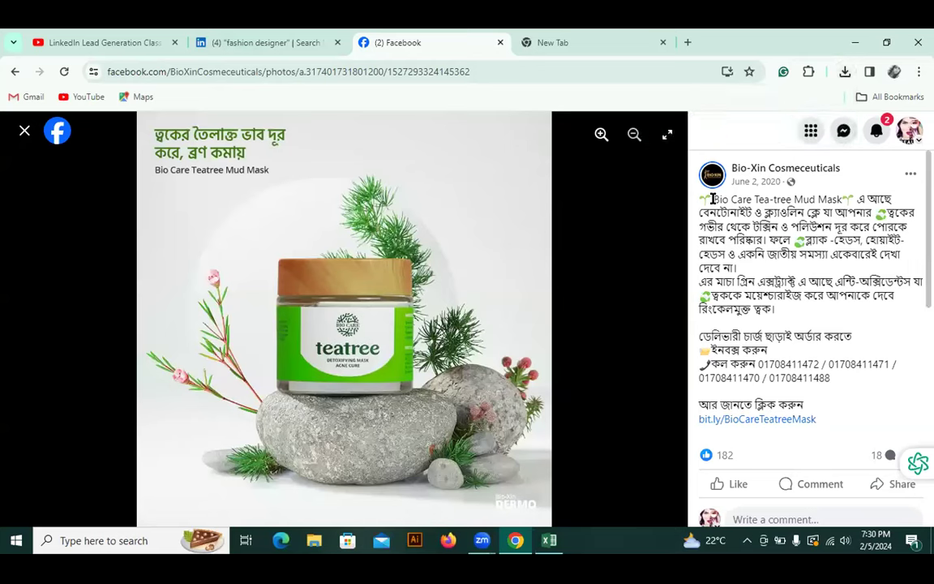
Copy the Bio Care Tea-tree Mud Mask description text and close the photo viewer
left_click_drag(700, 200, 779, 310)
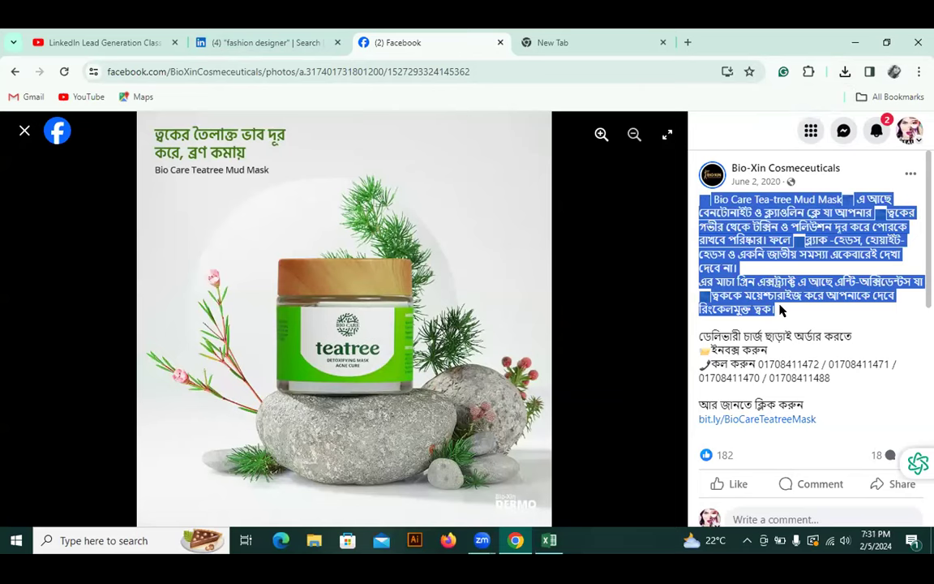
right_click(733, 245)
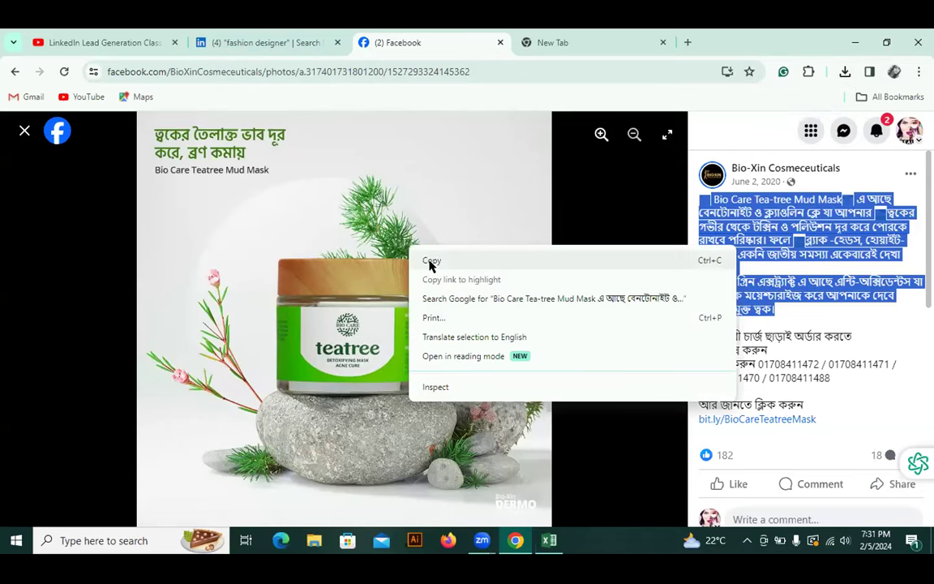
left_click(431, 261)
left_click(25, 130)
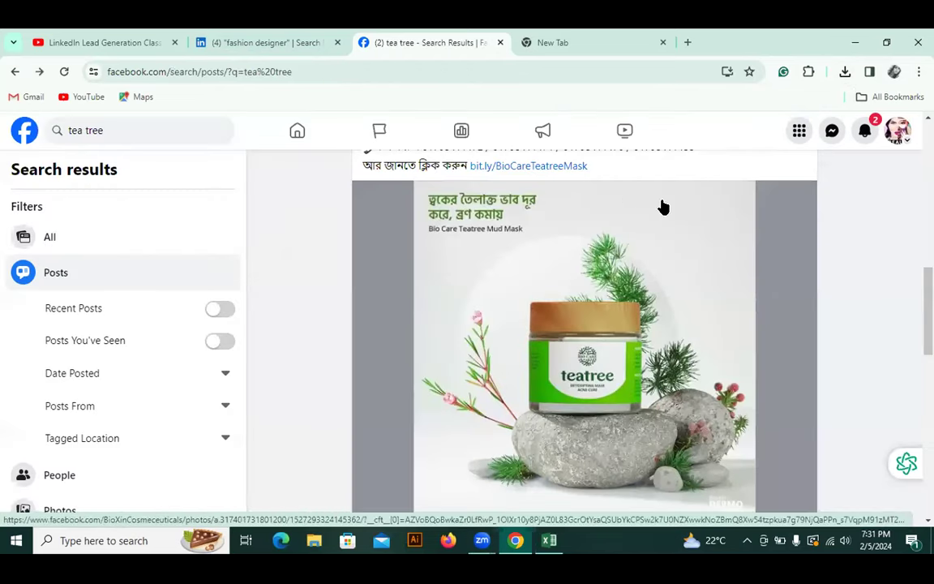
Open the Bio-Xin Cosmeceuticals Page and browse its posts and photos
scroll(753, 231, "up", 1)
scroll(619, 263, "up", 2)
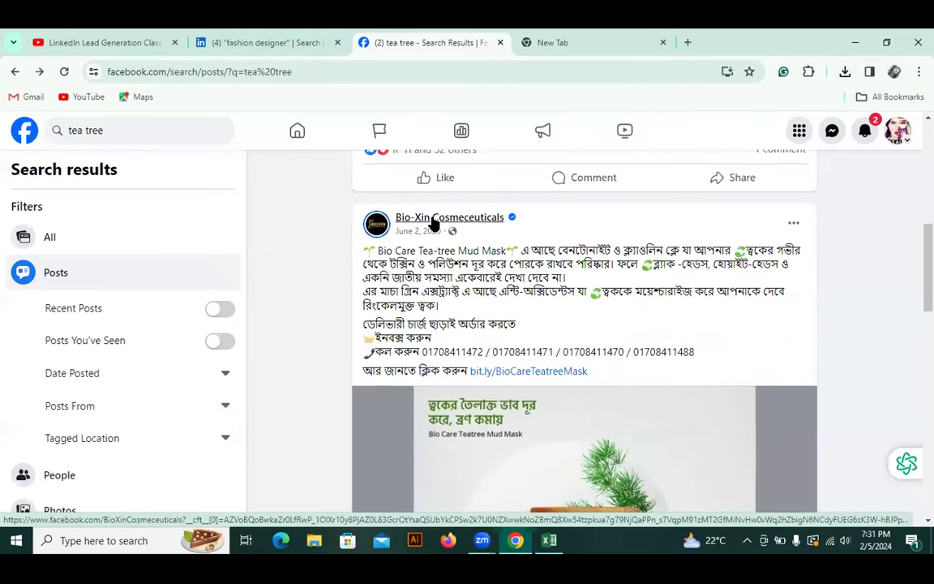
left_click(434, 222)
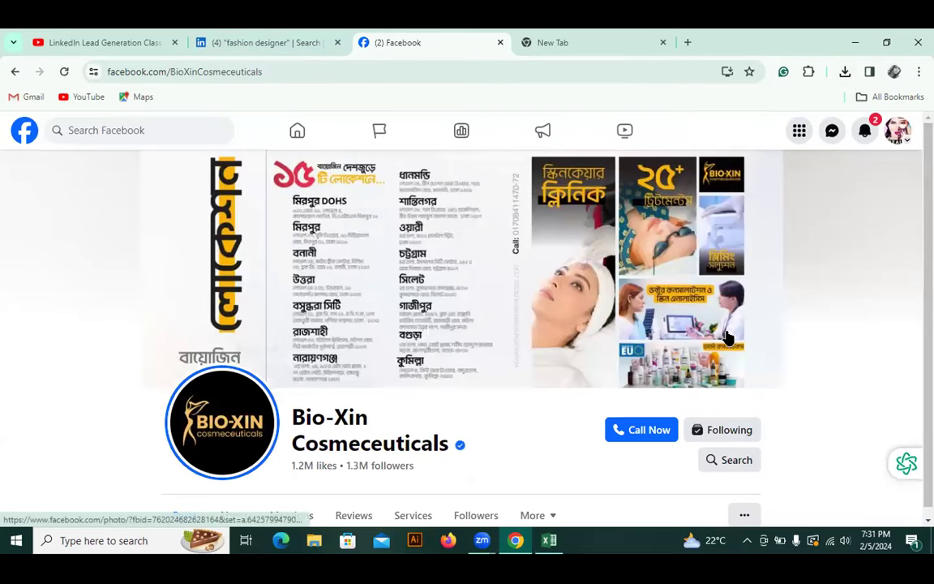
scroll(794, 350, "down", 6)
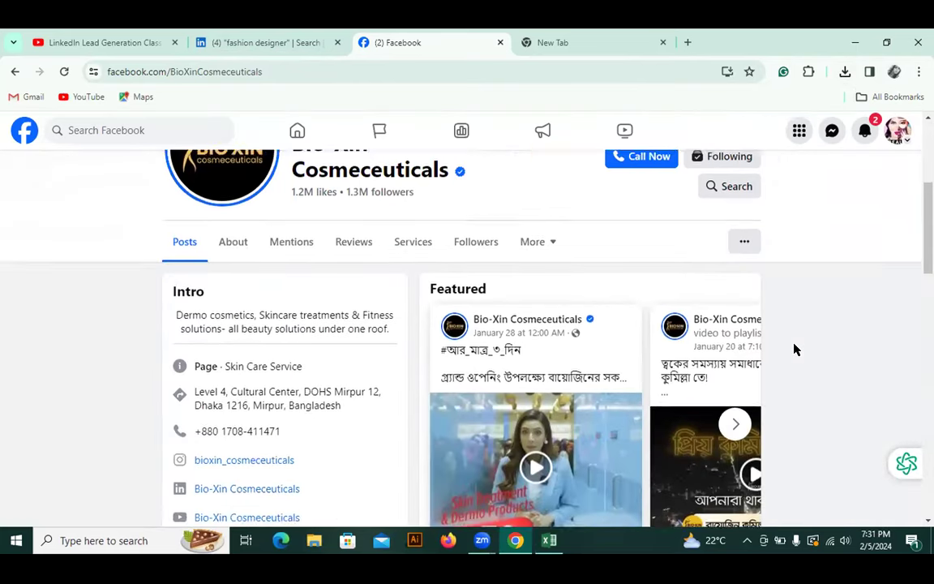
scroll(794, 349, "down", 5)
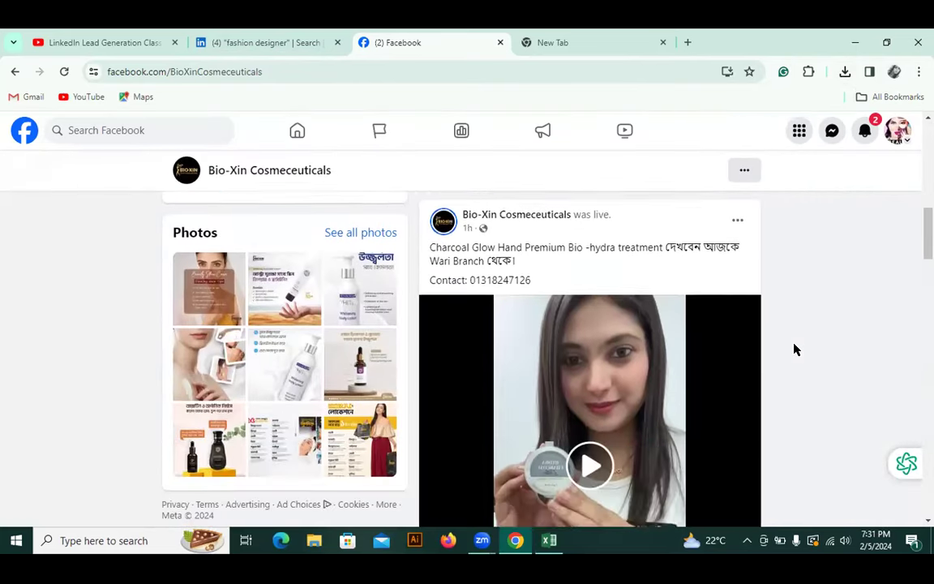
scroll(795, 350, "down", 8)
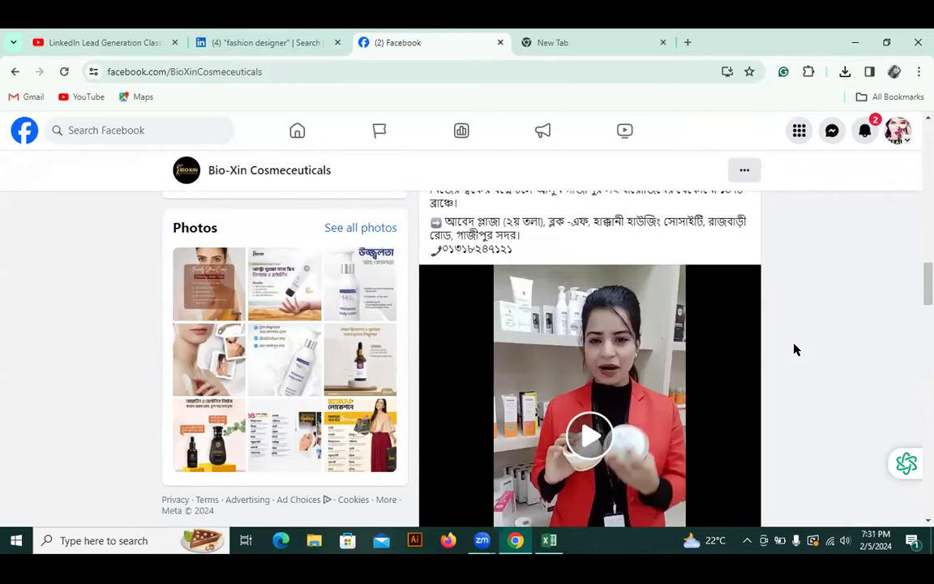
scroll(795, 349, "down", 2)
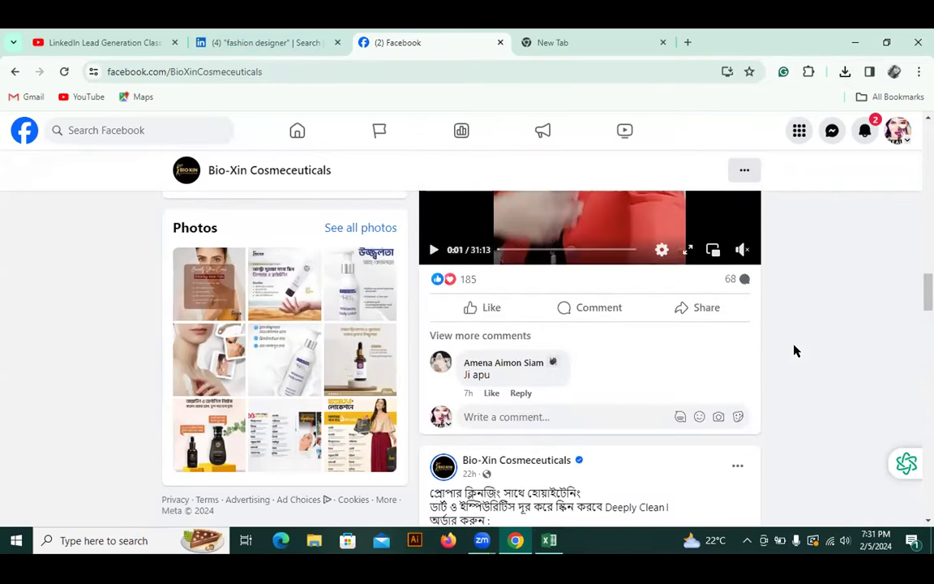
Finish browsing the Bio-Xin Page and go back to the tea tree Posts results
scroll(794, 349, "up", 2)
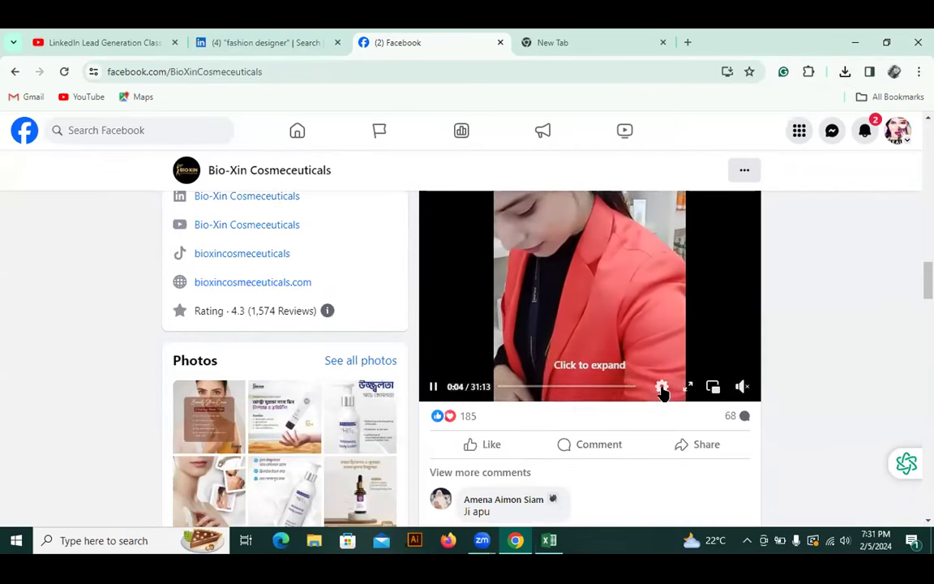
scroll(839, 369, "up", 1)
scroll(828, 372, "down", 5)
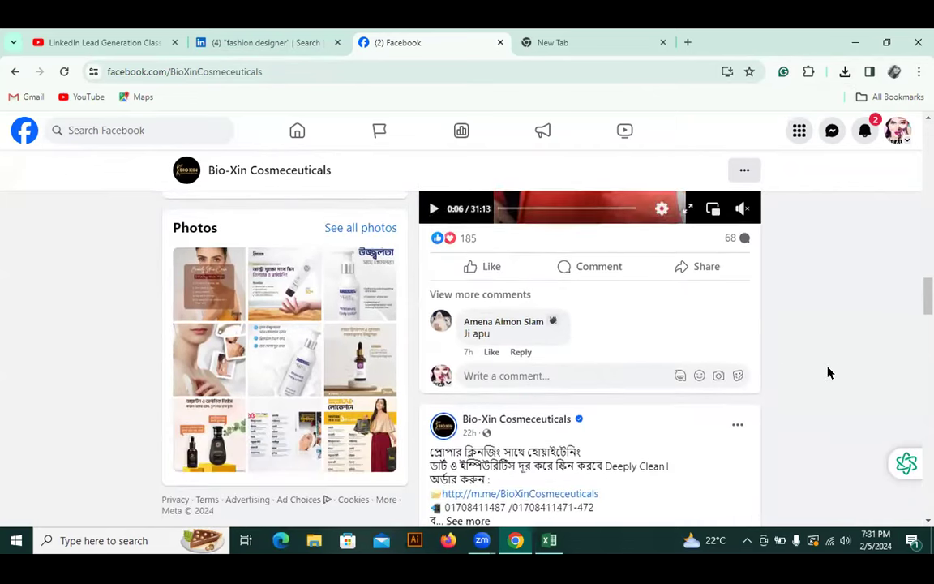
scroll(825, 372, "down", 8)
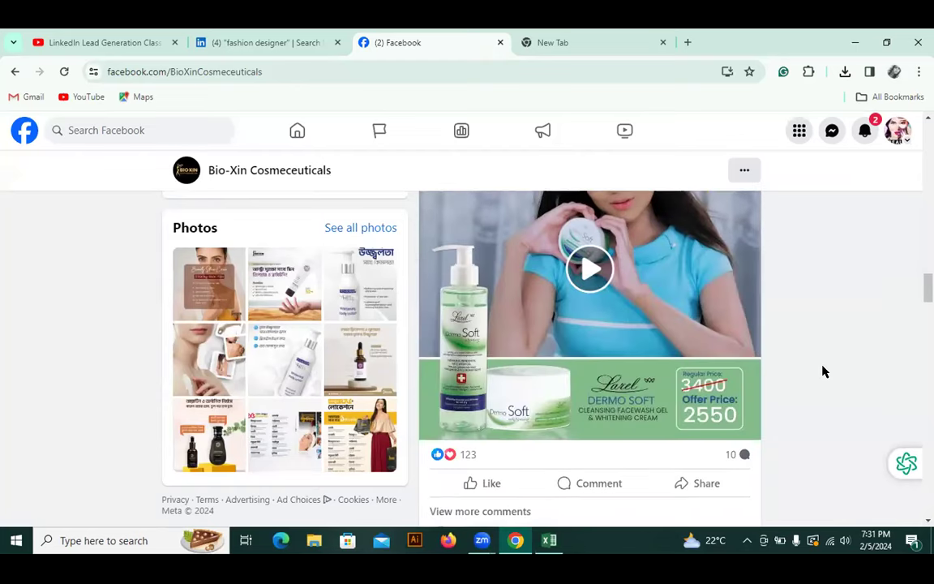
scroll(822, 372, "down", 2)
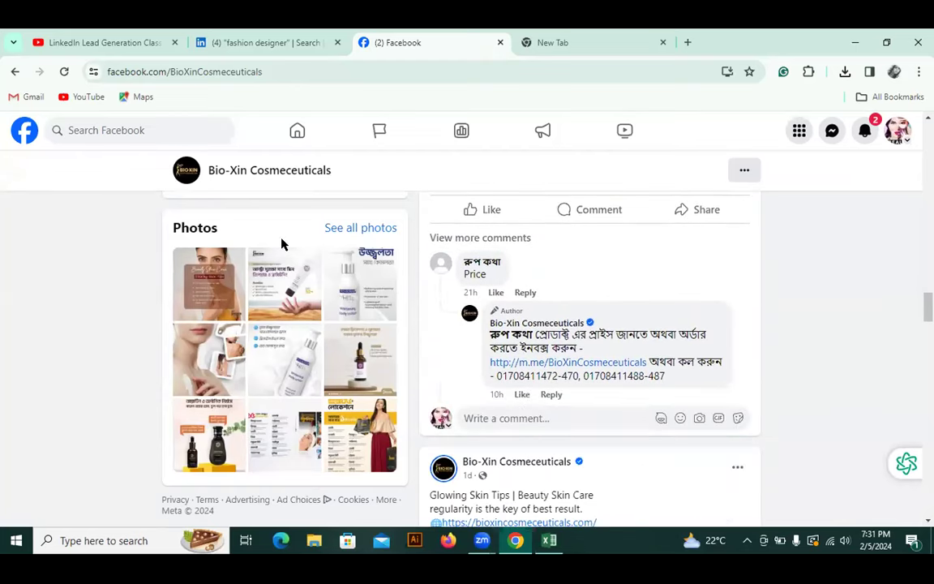
left_click(14, 76)
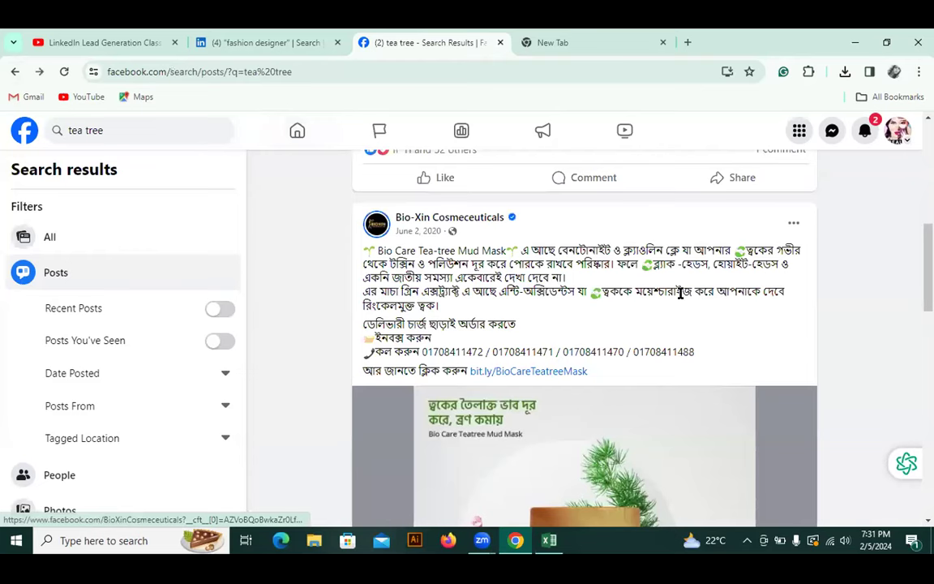
scroll(618, 372, "down", 2)
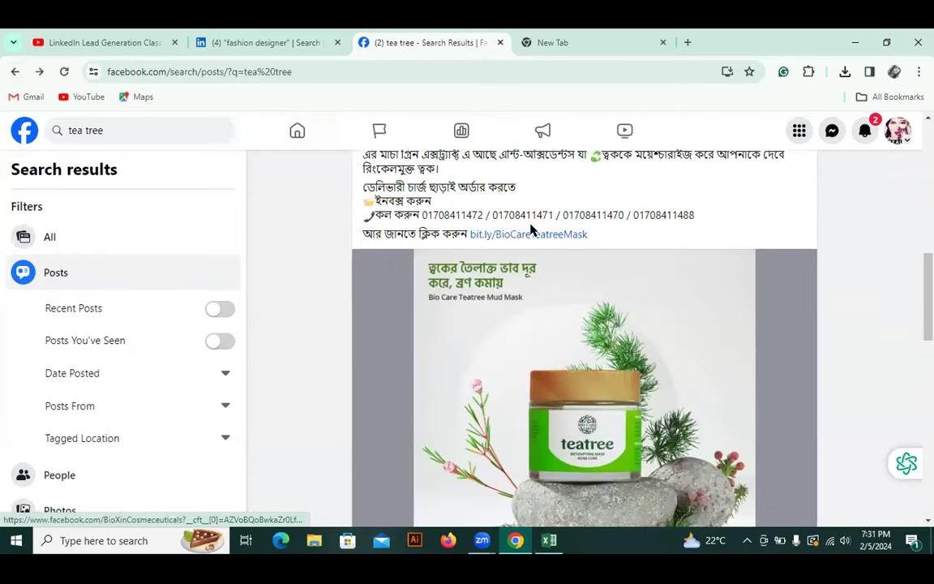
scroll(811, 369, "down", 1)
scroll(838, 370, "down", 2)
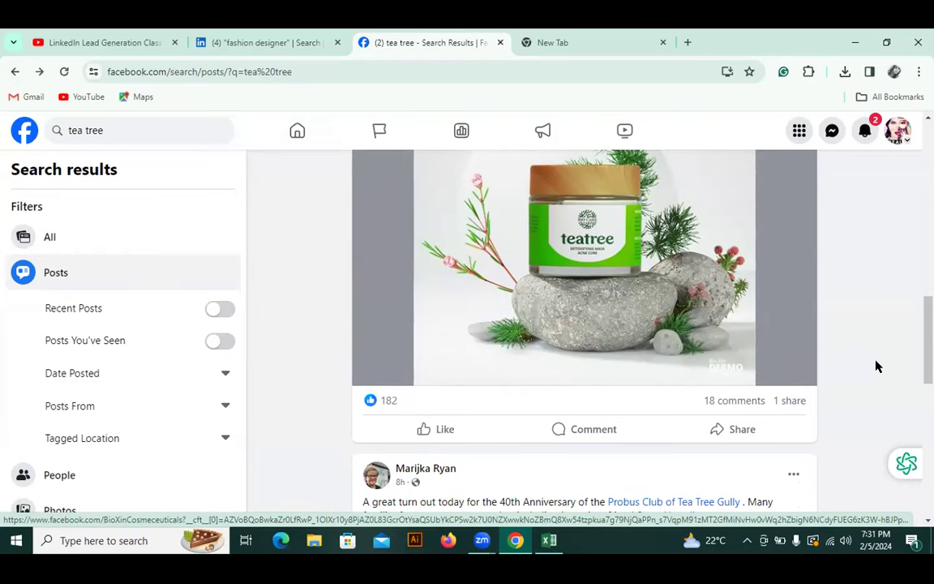
key("XF86AudioRaiseVolume")
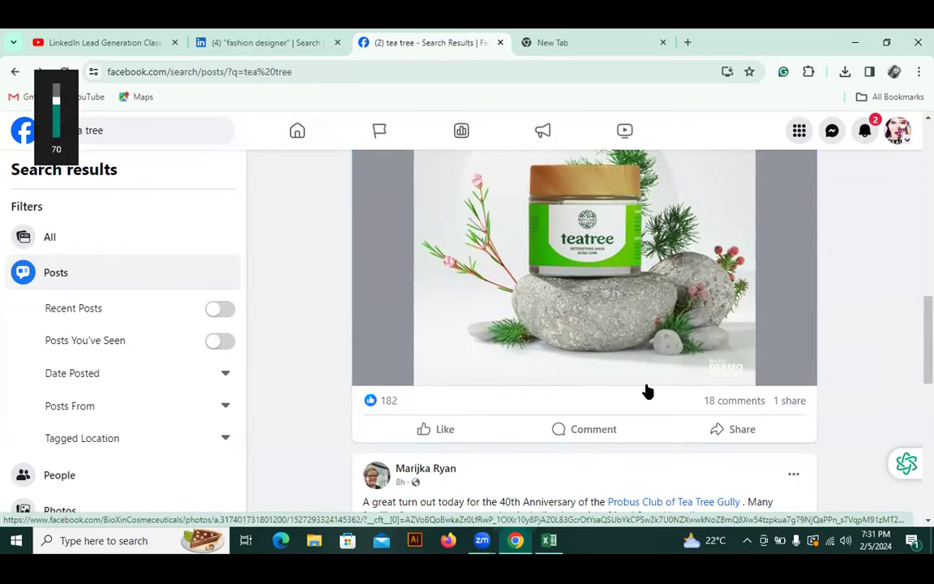
scroll(891, 365, "up", 1)
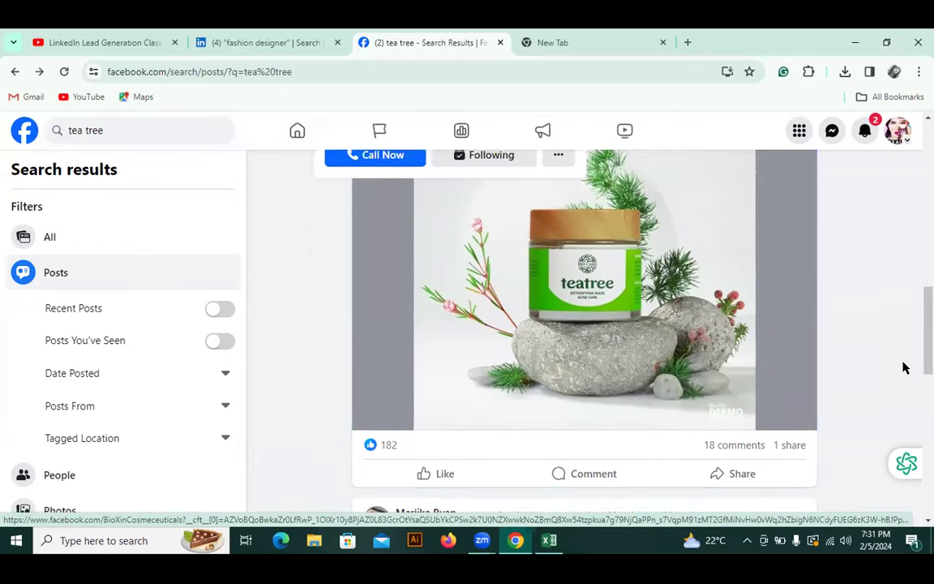
scroll(905, 367, "up", 1)
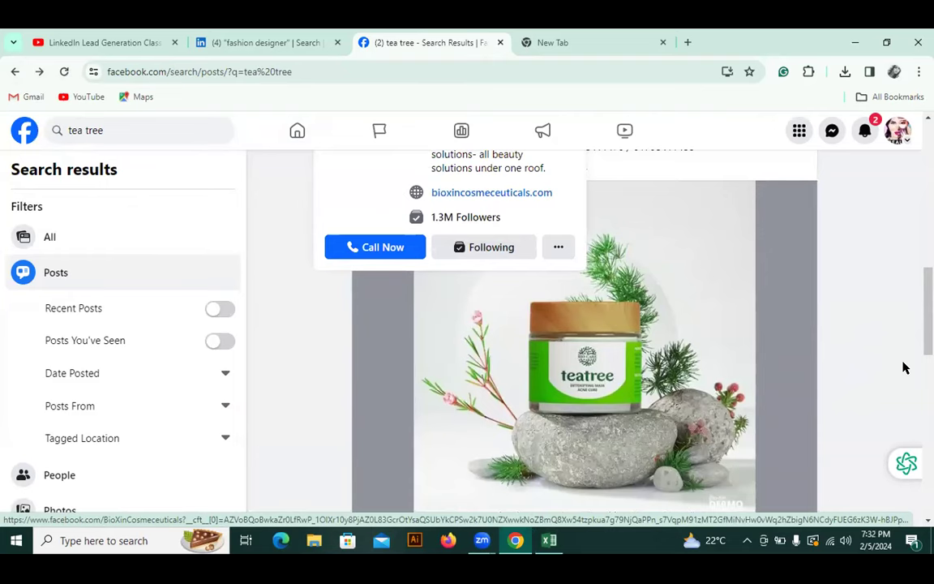
scroll(905, 367, "up", 5)
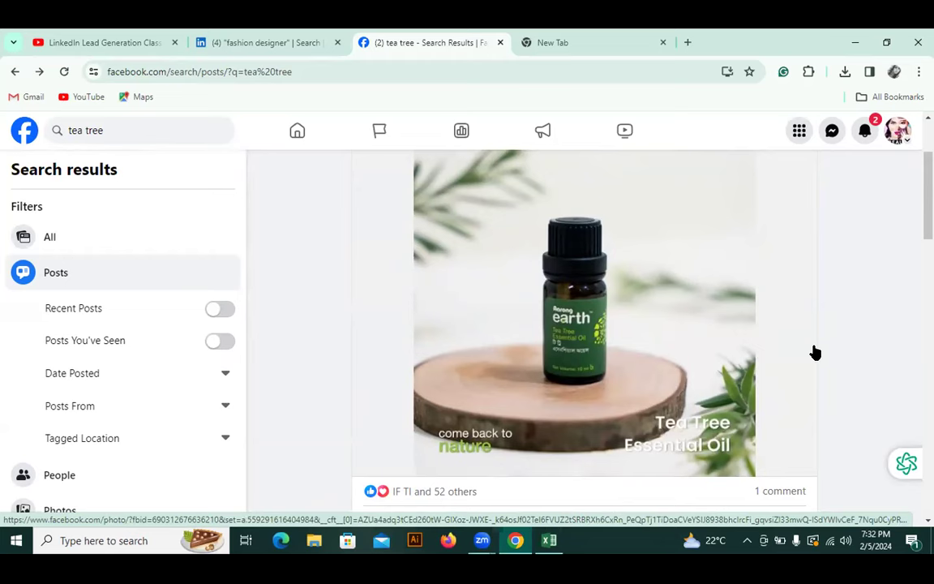
Go to the B2me.com Page from the home feed and start a new public post
left_click(23, 132)
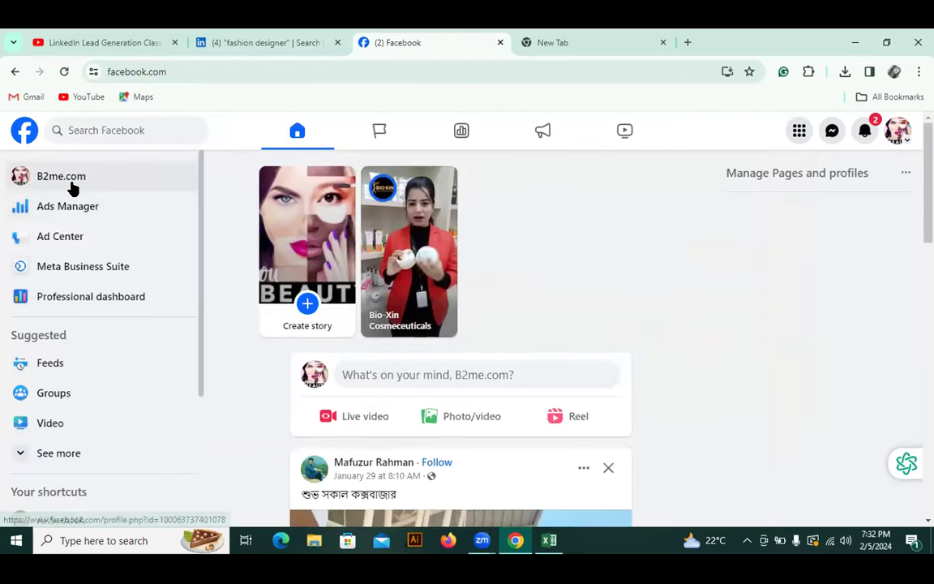
left_click(72, 188)
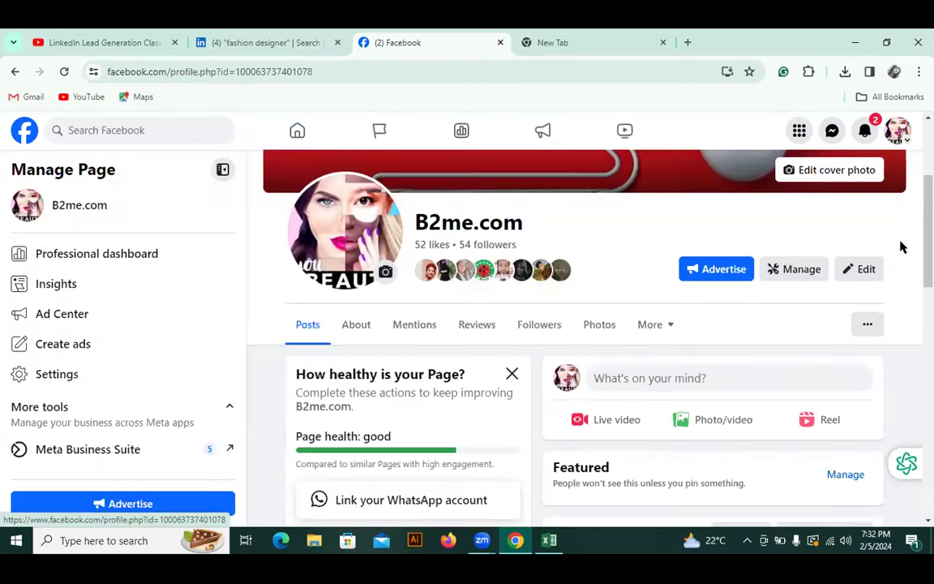
scroll(795, 362, "down", 1)
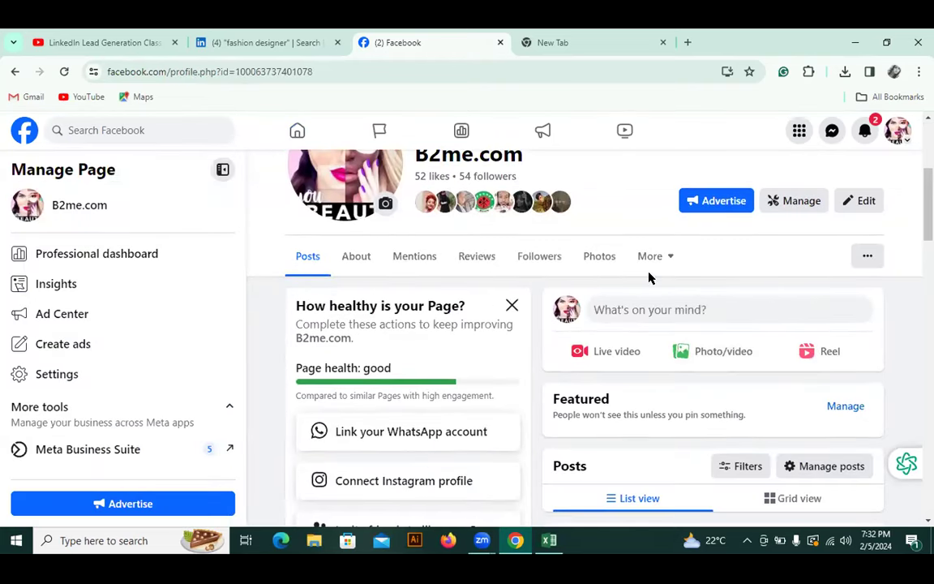
left_click(627, 309)
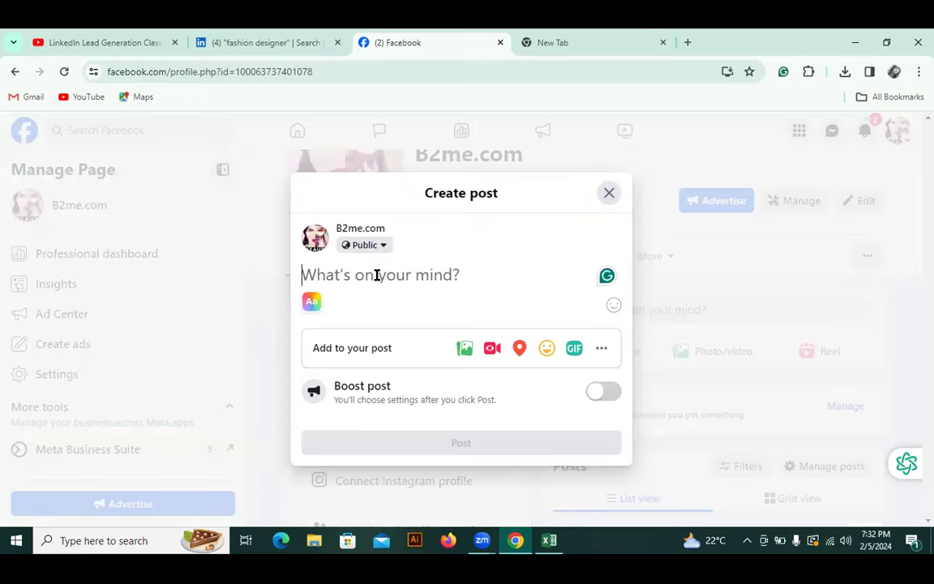
Paste the Mud Mask description and replace its title with a 'B2Me.com' heading line
key("ctrl+v")
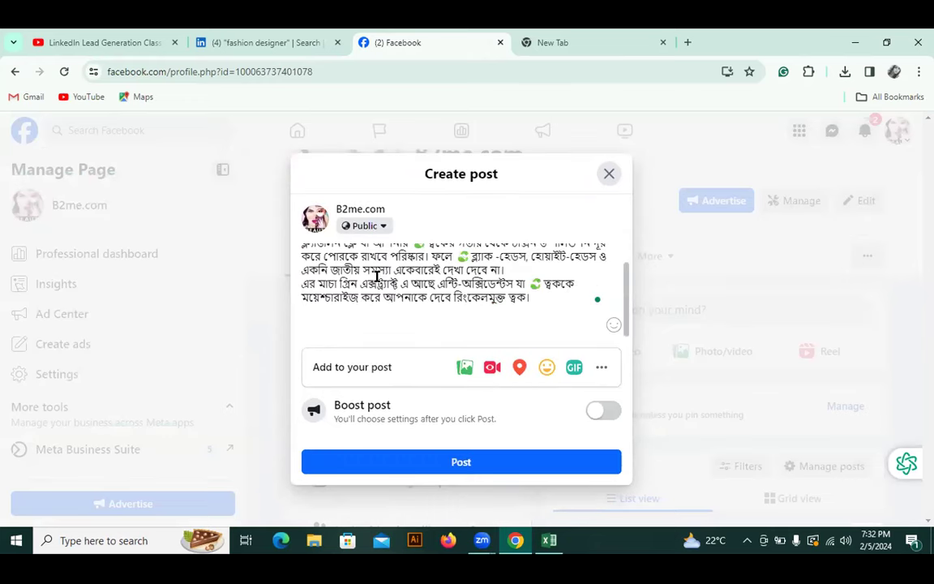
scroll(471, 290, "up", 1)
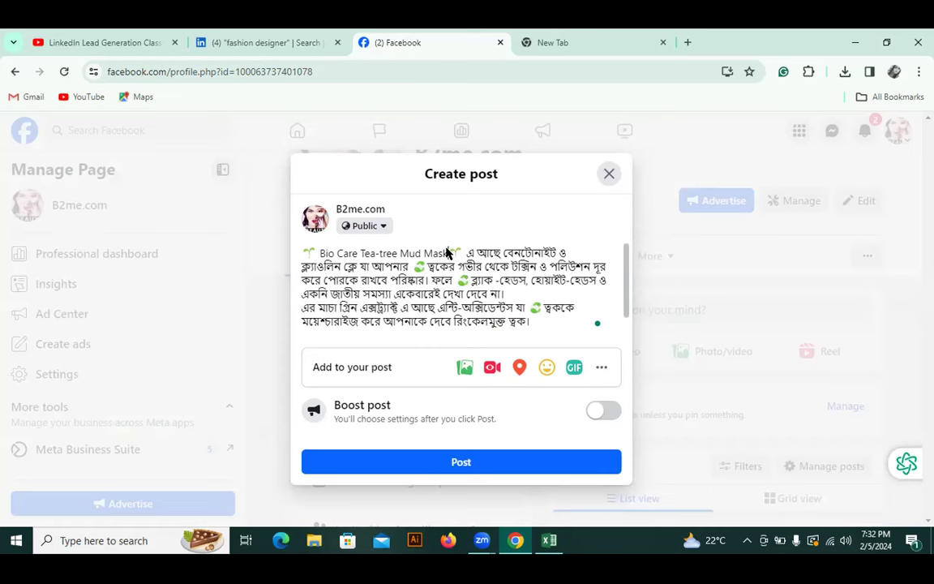
left_click_drag(448, 253, 316, 252)
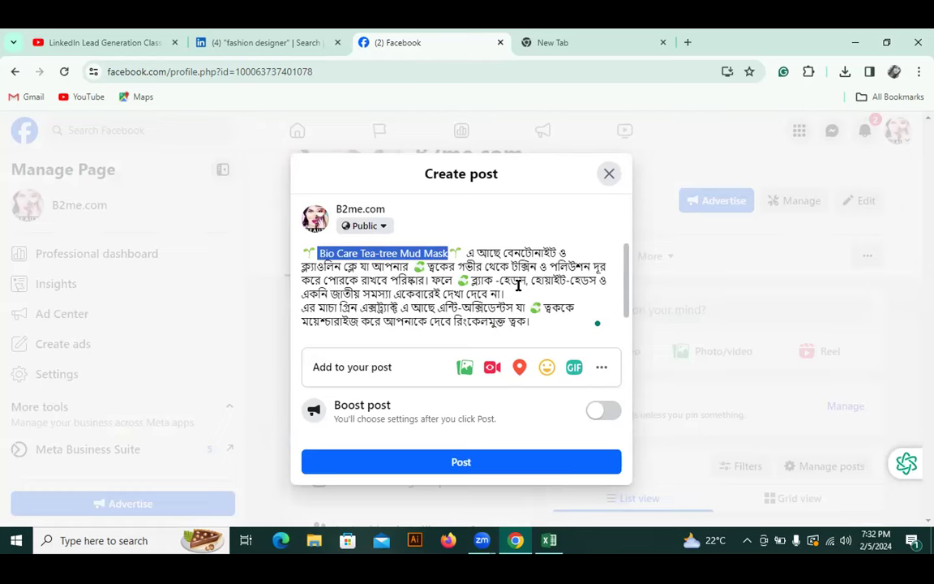
key("ctrl+x")
type("B2")
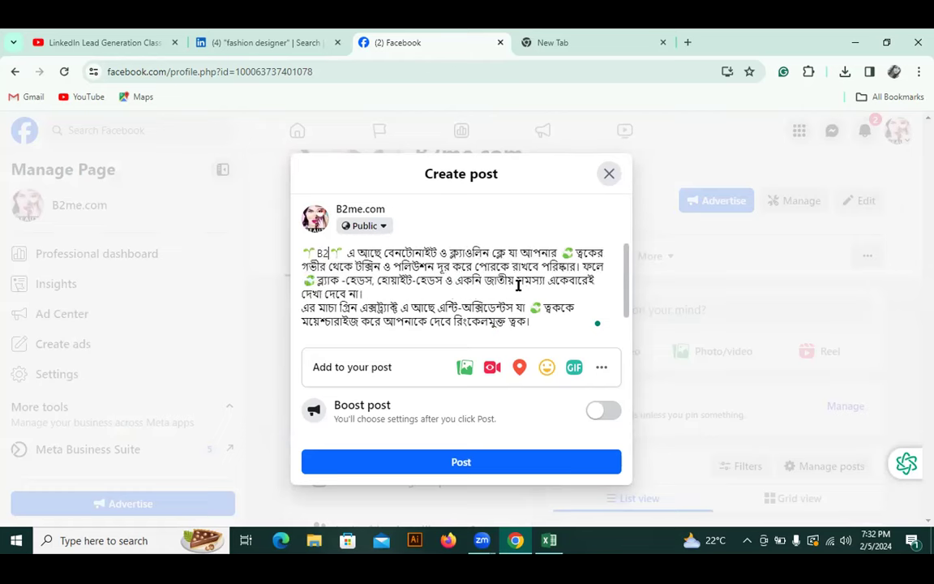
type("Me")
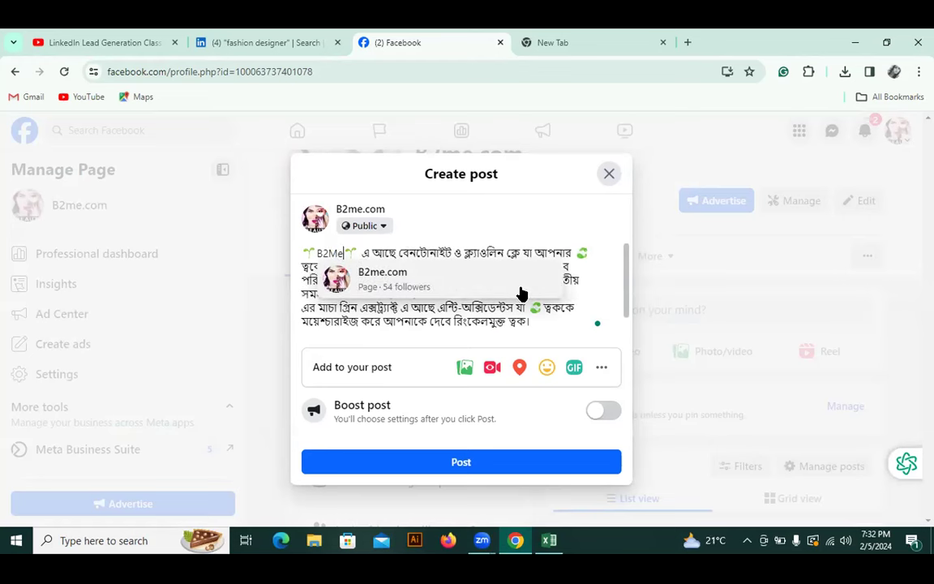
type(".com")
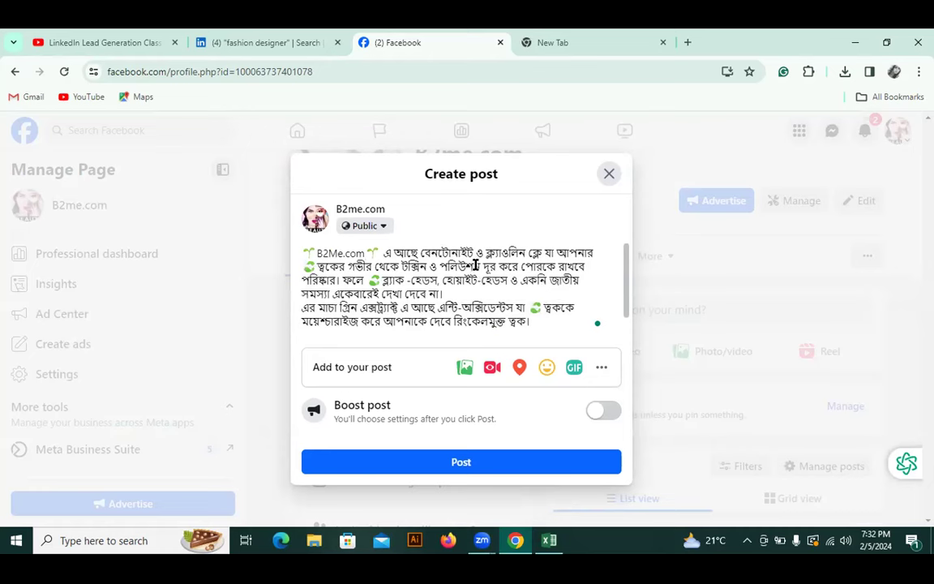
key("Return")
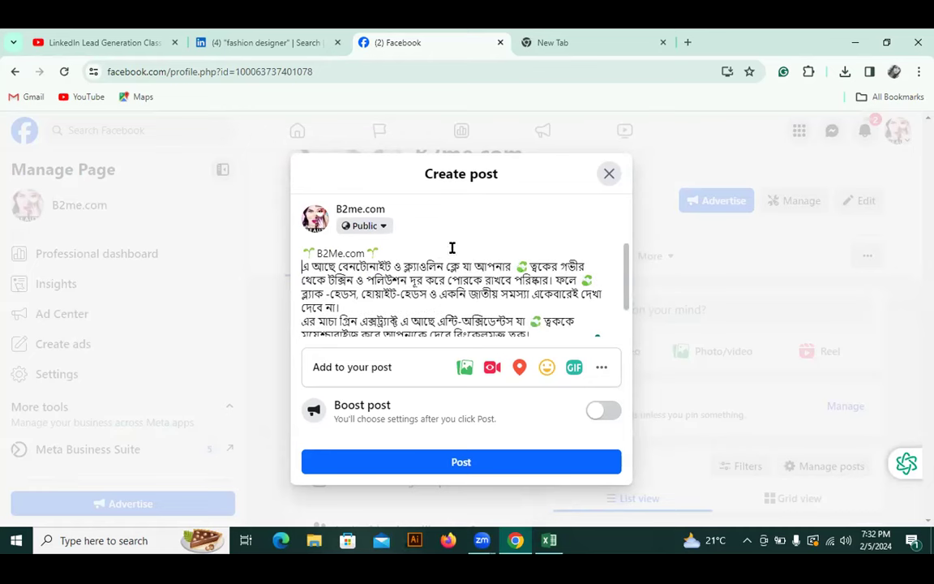
key("Return")
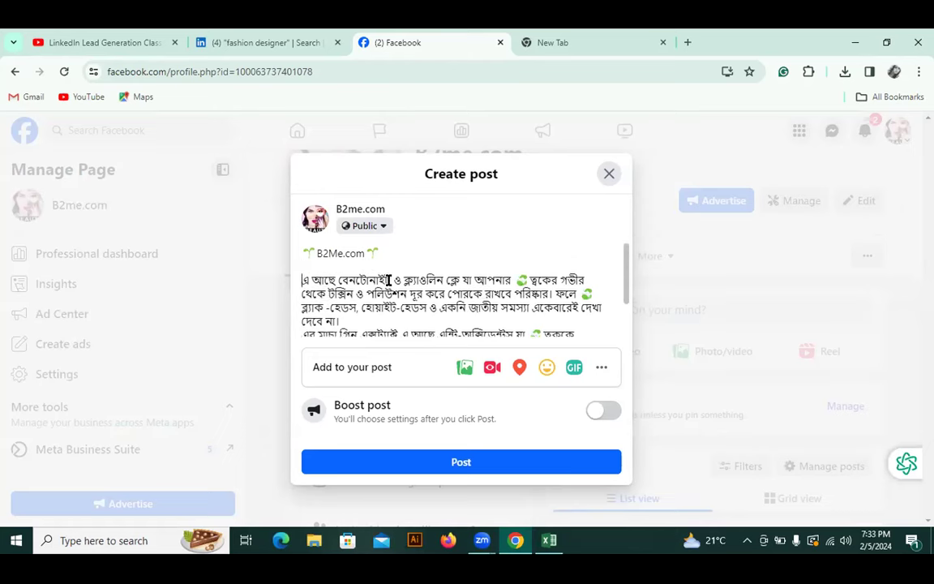
Add an empty Photo/video upload area to the post draft
scroll(438, 280, "down", 3)
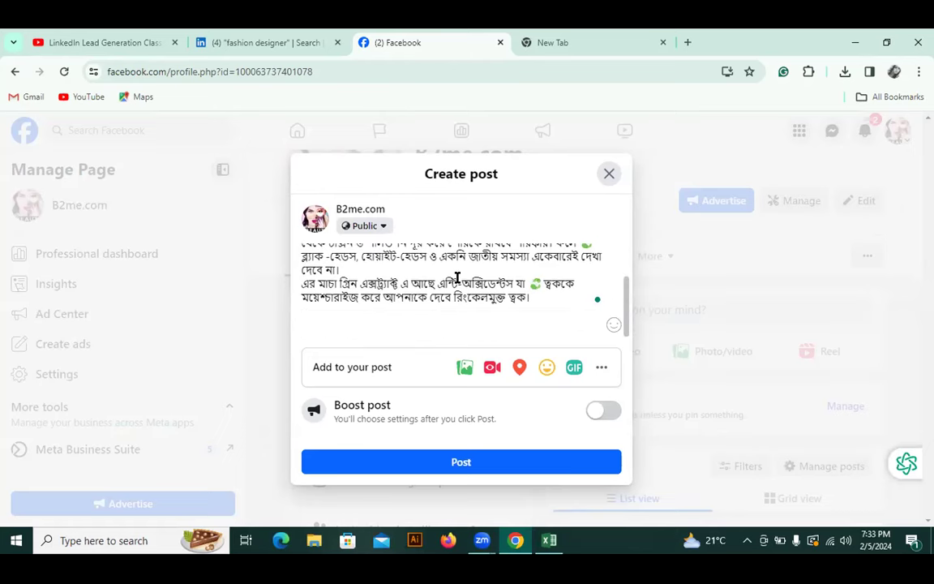
left_click(465, 368)
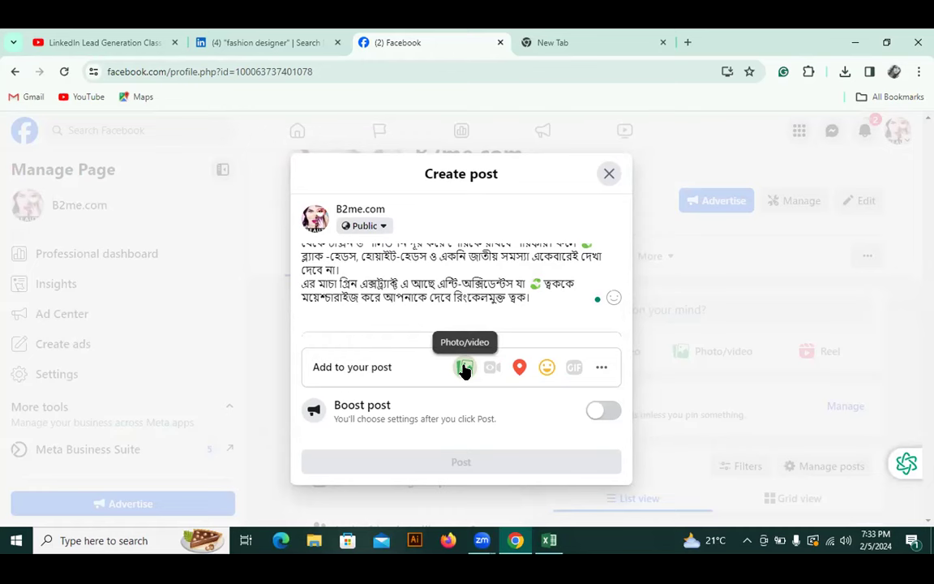
scroll(454, 316, "down", 5)
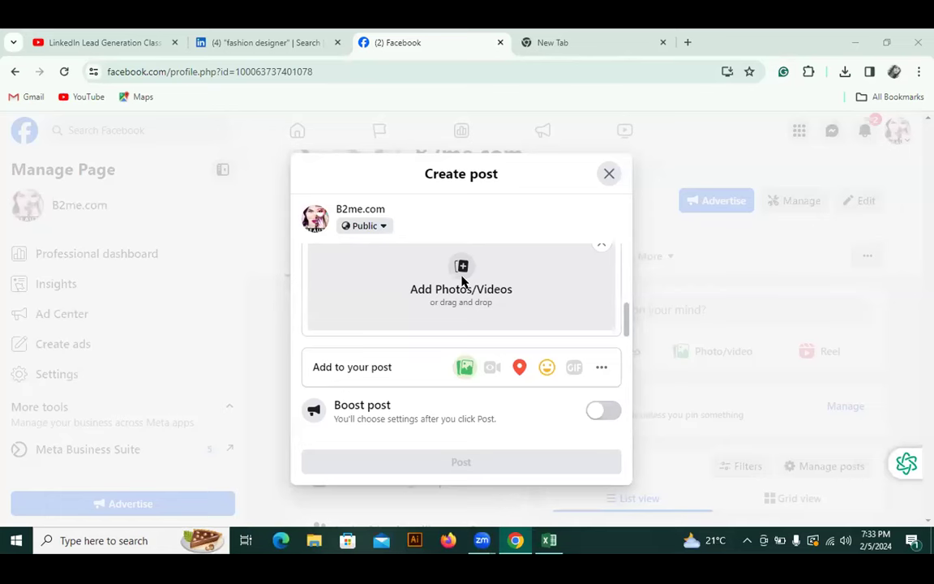
Attach the Bio Care Teatree Mud Mask image from the Desktop to the post
left_click(462, 281)
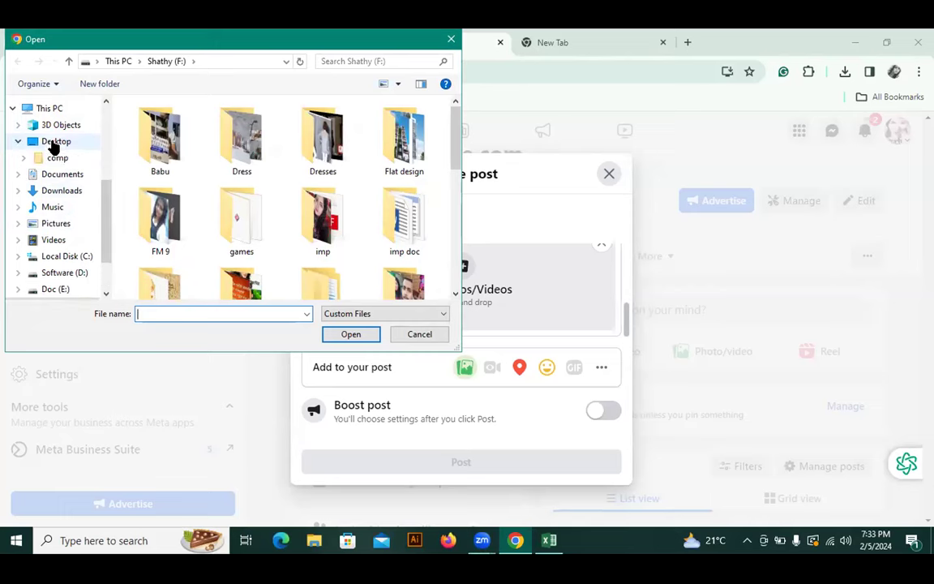
left_click(58, 191)
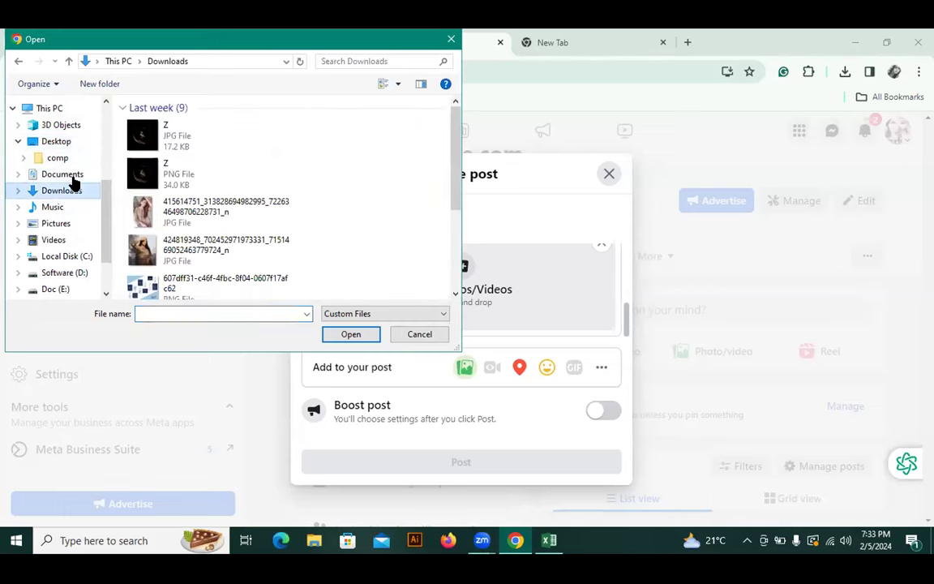
scroll(340, 170, "down", 3)
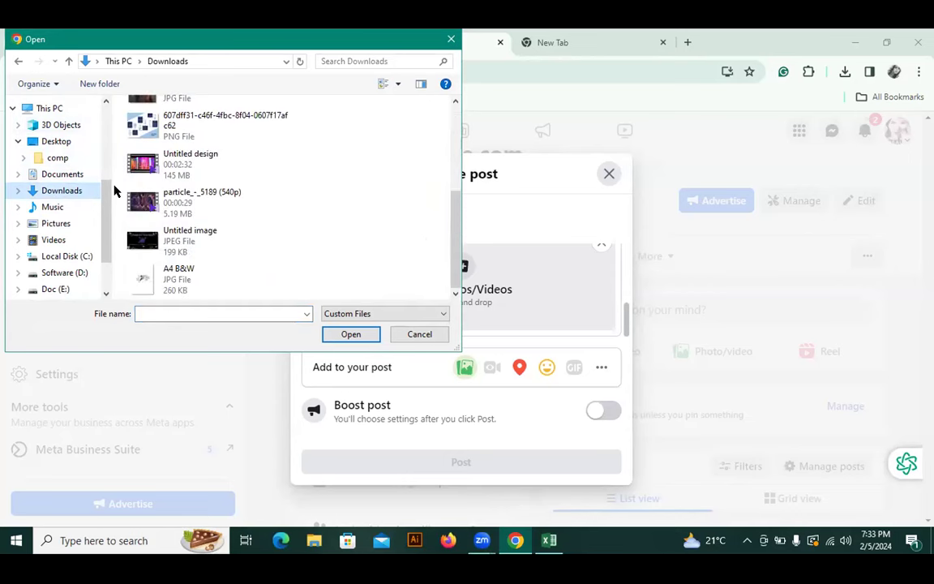
left_click(51, 143)
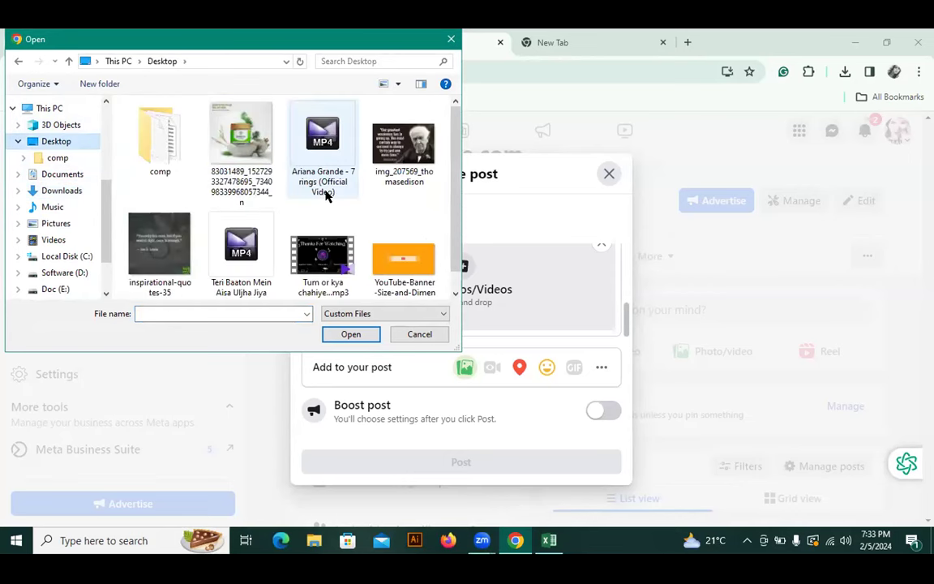
scroll(326, 195, "down", 1)
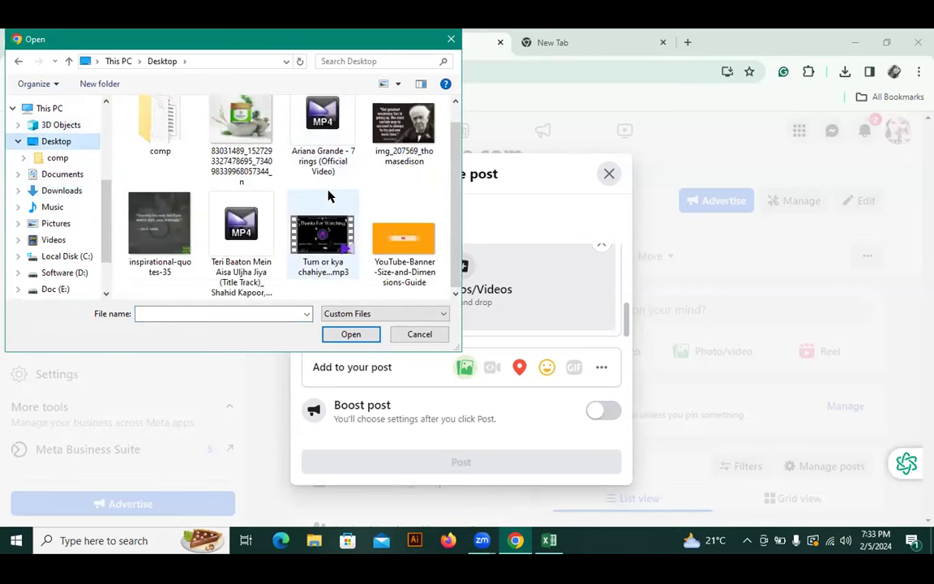
left_click(244, 126)
left_click(347, 334)
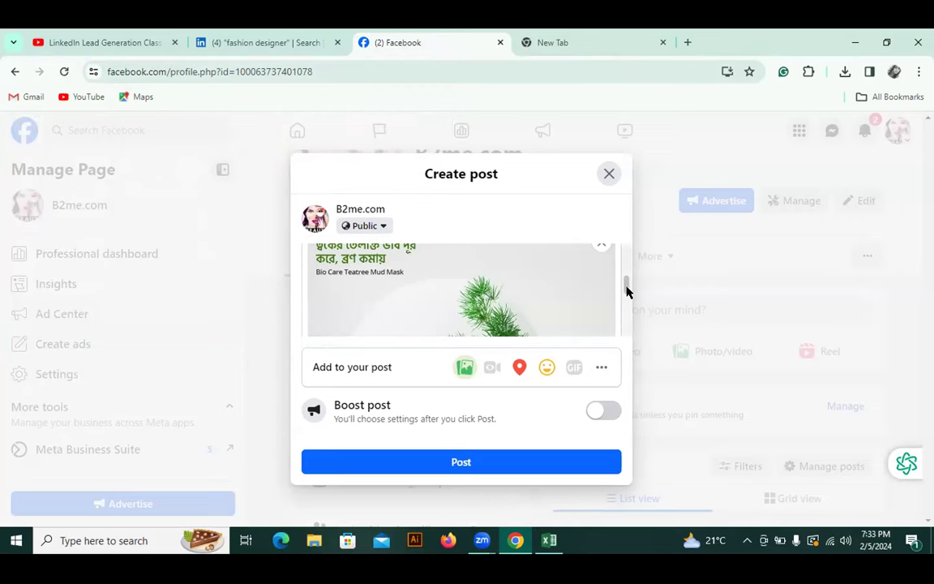
Review the draft preview and expand the full Add to your post options list
scroll(531, 318, "down", 3)
scroll(471, 317, "up", 2)
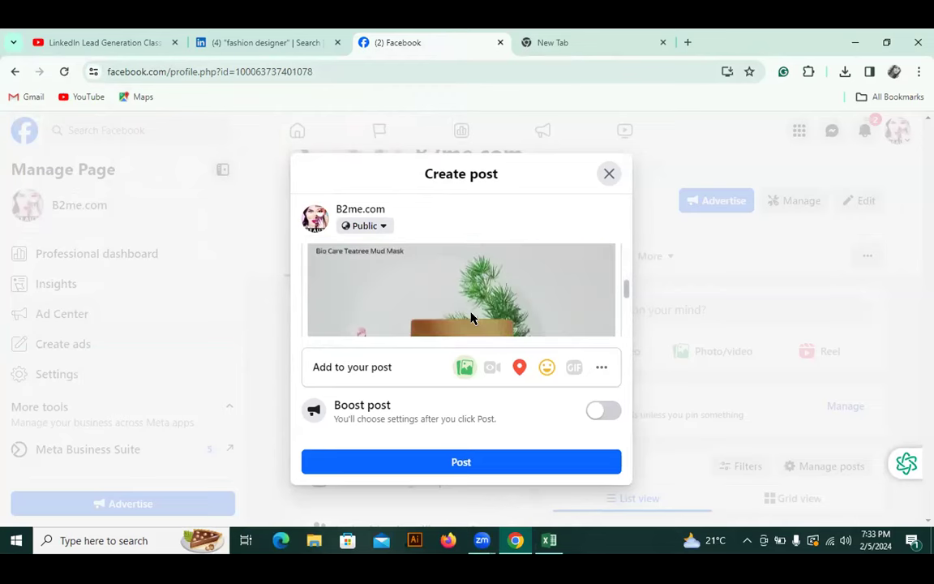
scroll(471, 317, "up", 5)
scroll(479, 276, "down", 5)
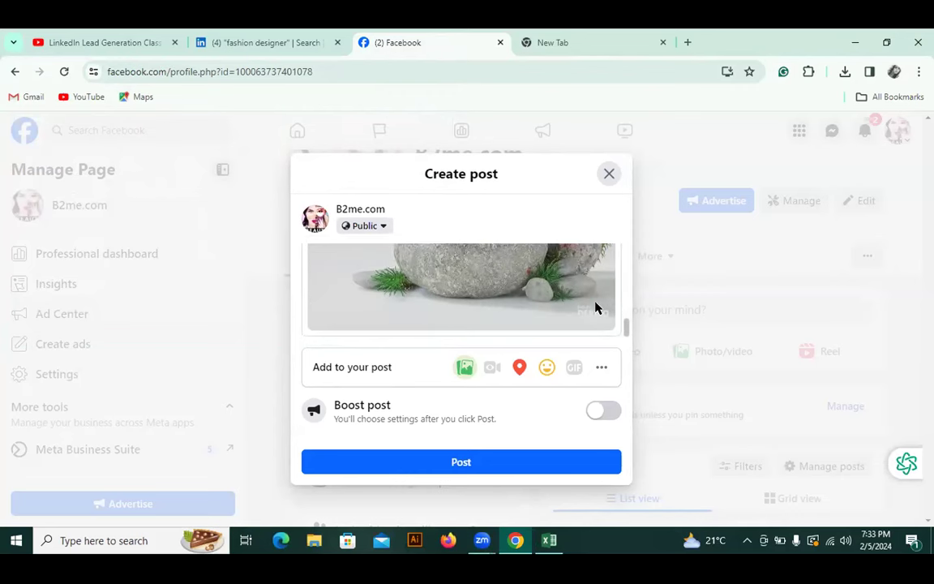
left_click(600, 370)
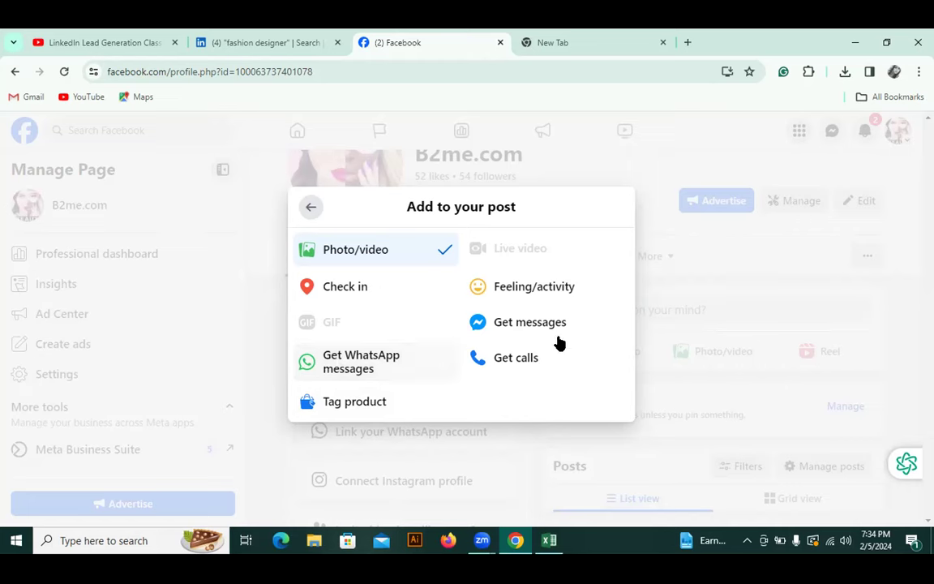
Add the Get messages option to the B2me.com post, then publish it
left_click(518, 324)
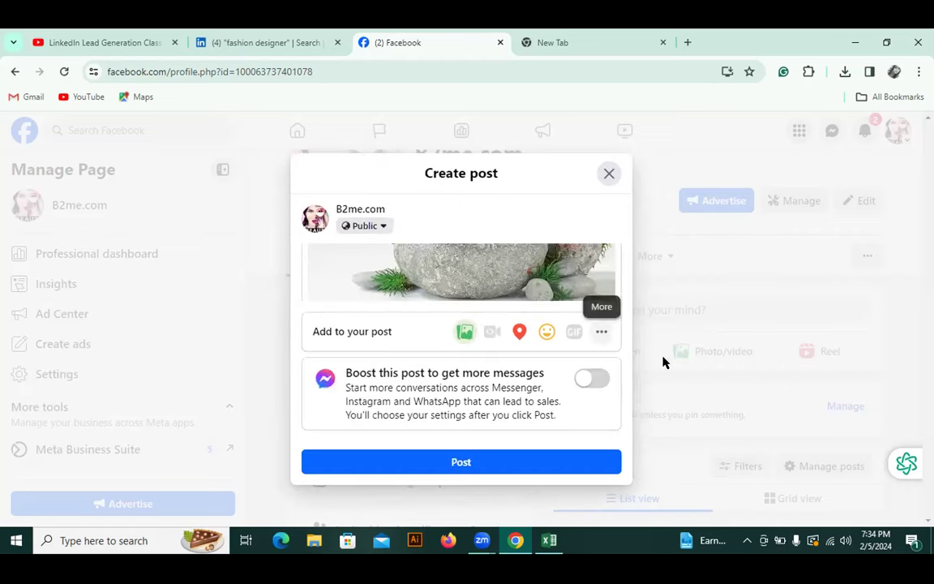
scroll(514, 297, "down", 2)
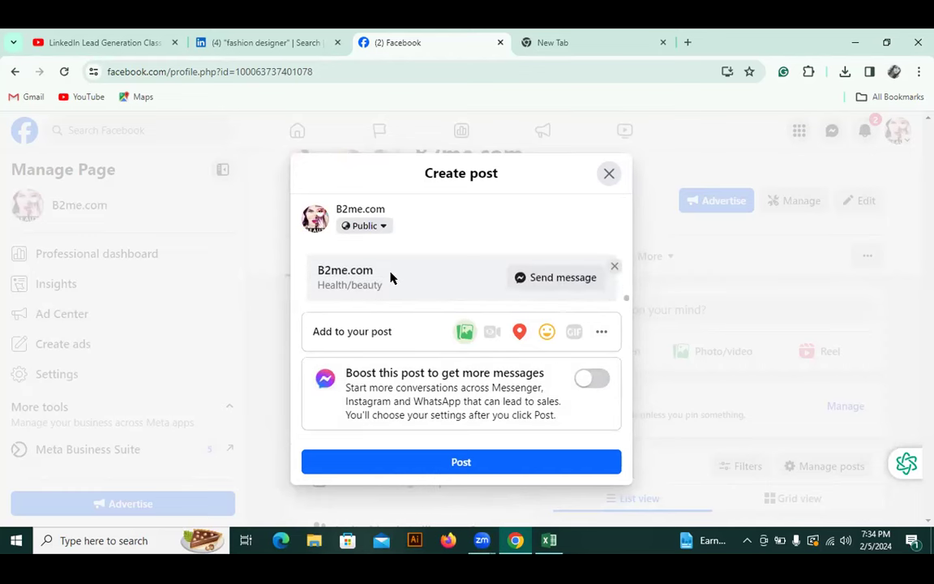
left_click(478, 464)
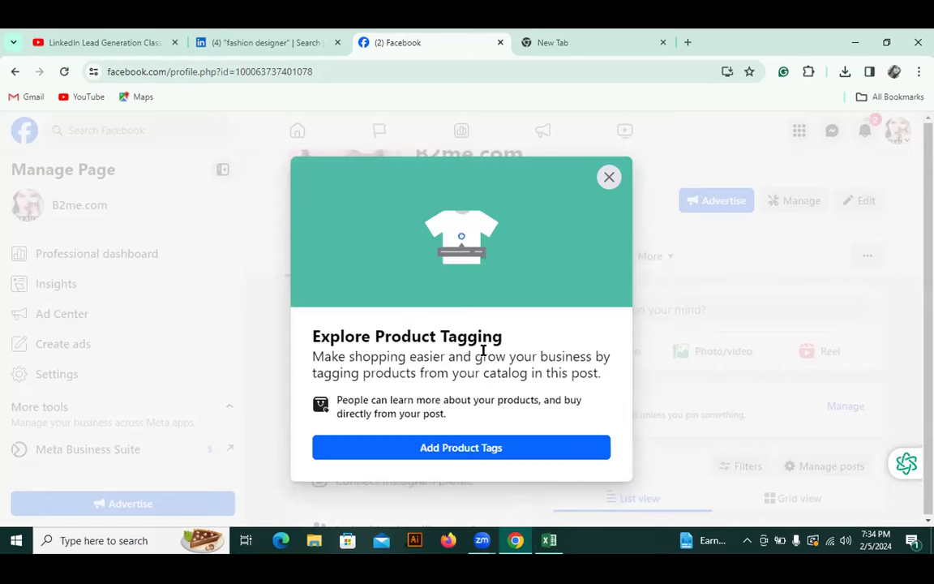
Tag the teatree jar in the post's photo and choose Add Product to create a new catalog item
left_click(454, 446)
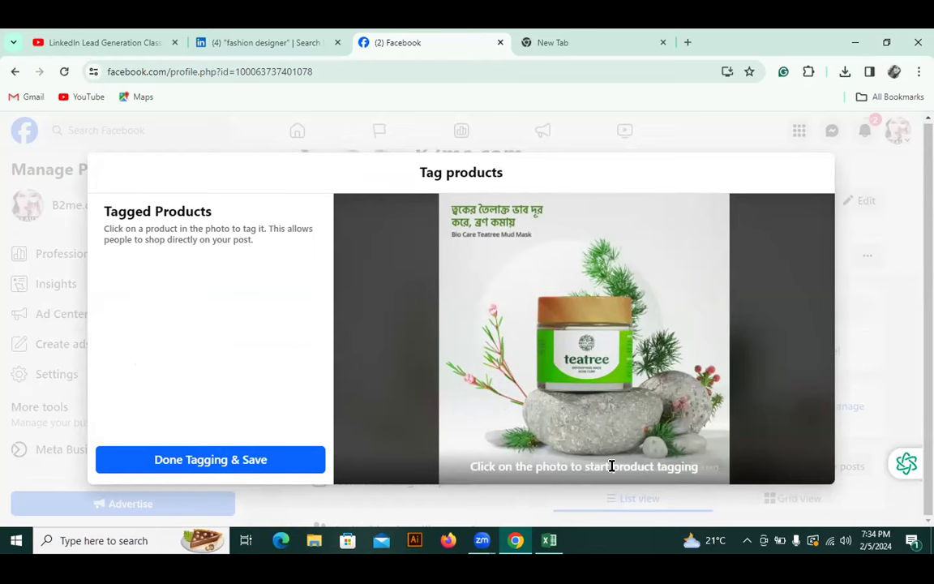
left_click(598, 371)
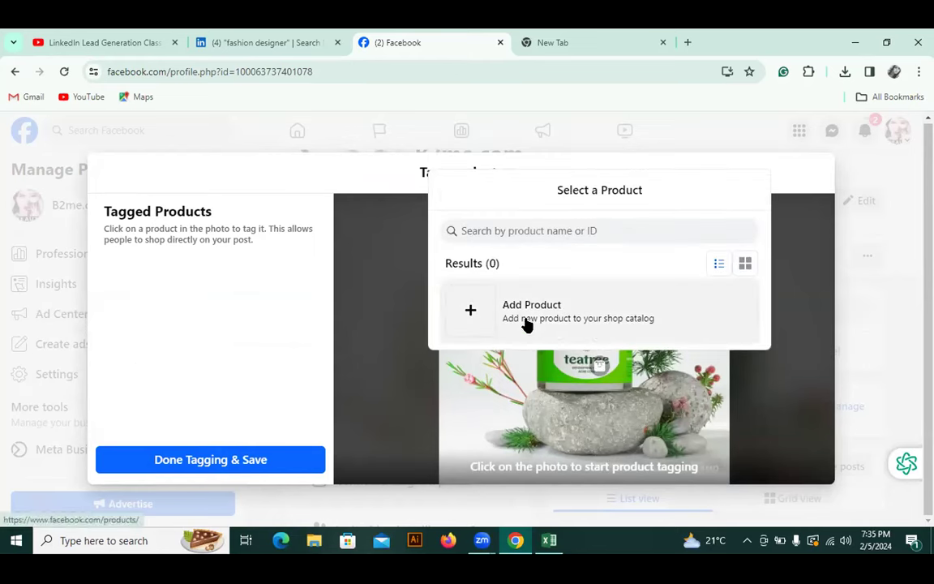
left_click(467, 309)
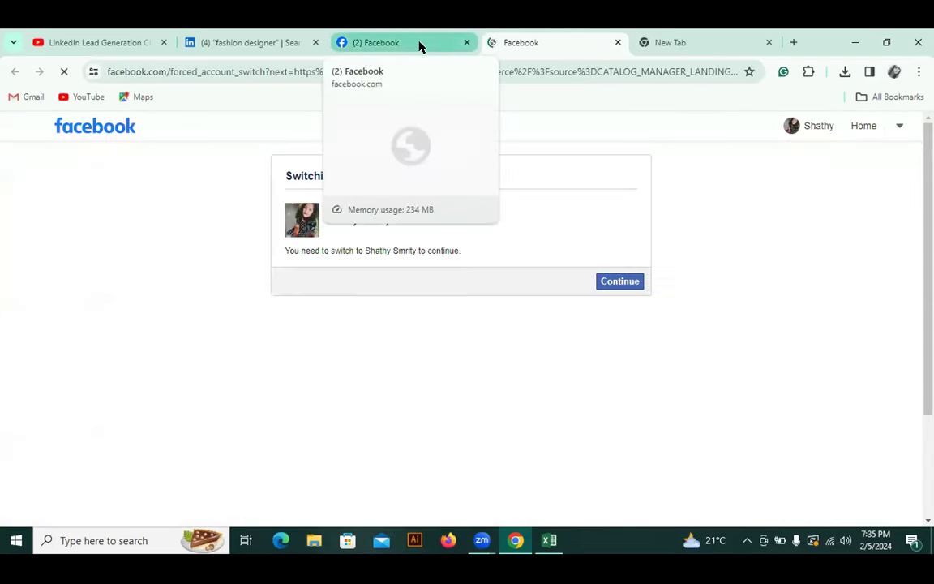
Close the Switching accounts tab, retry Add Product, and close the second account-switch tab
left_click(617, 43)
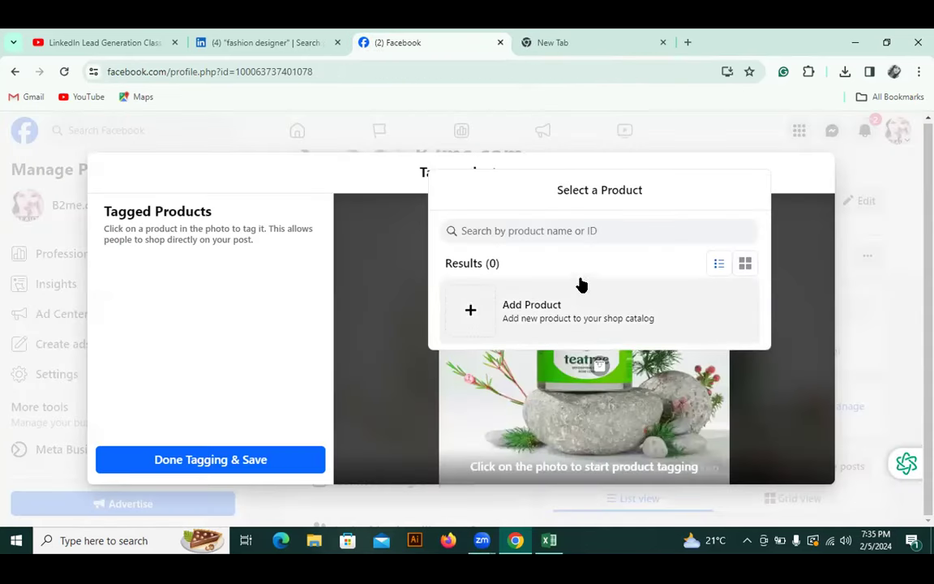
left_click(465, 309)
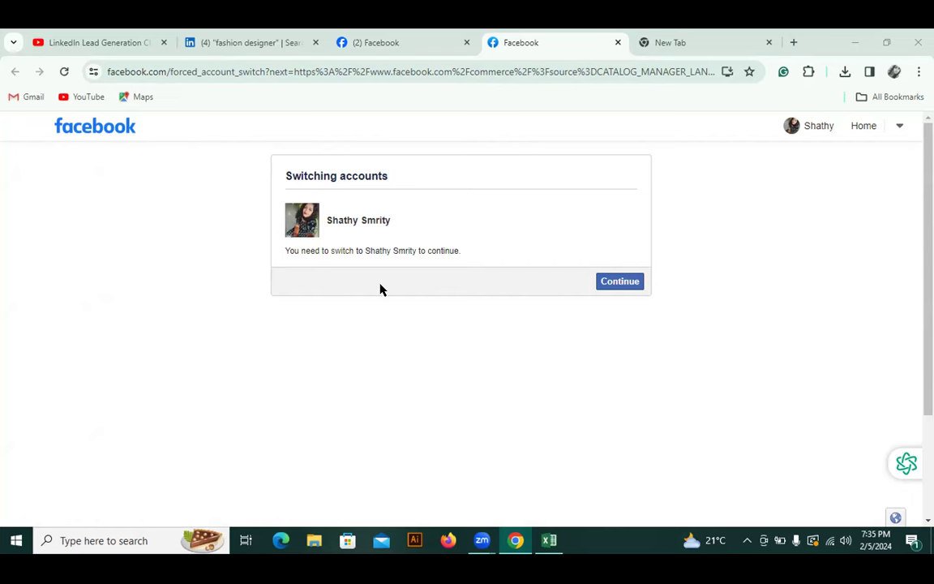
left_click(616, 42)
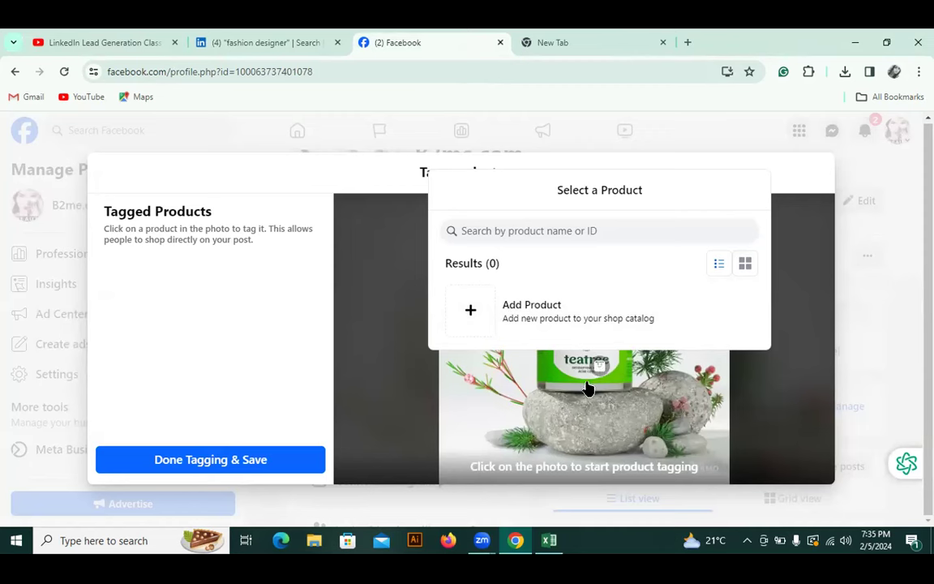
Dismiss the product picker, finish tagging with no product tagged, and save the edited post
left_click(728, 161)
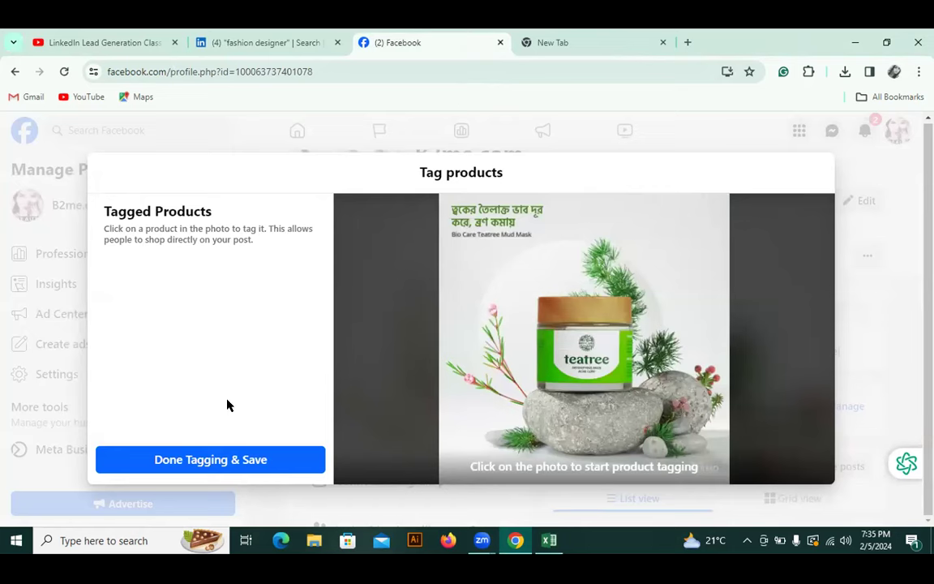
left_click(223, 460)
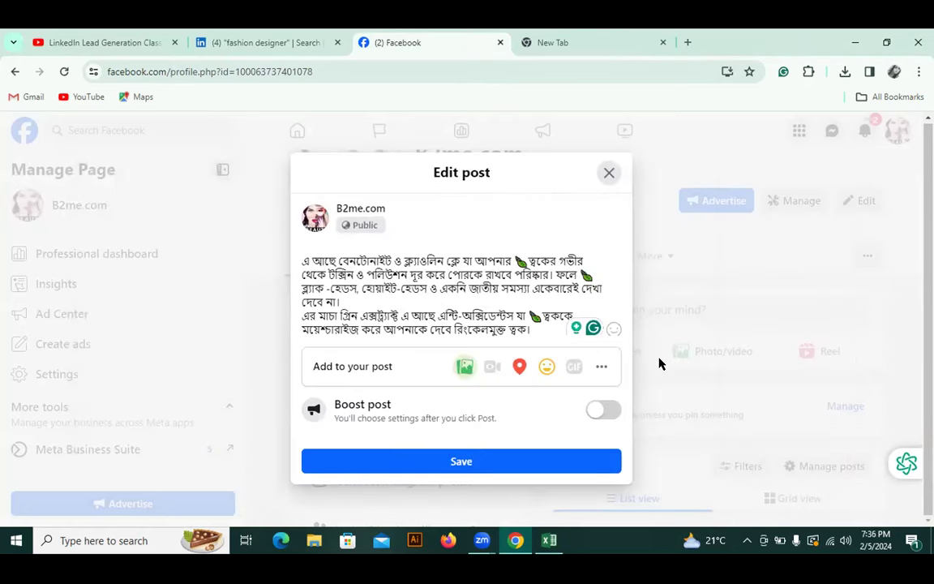
left_click(453, 460)
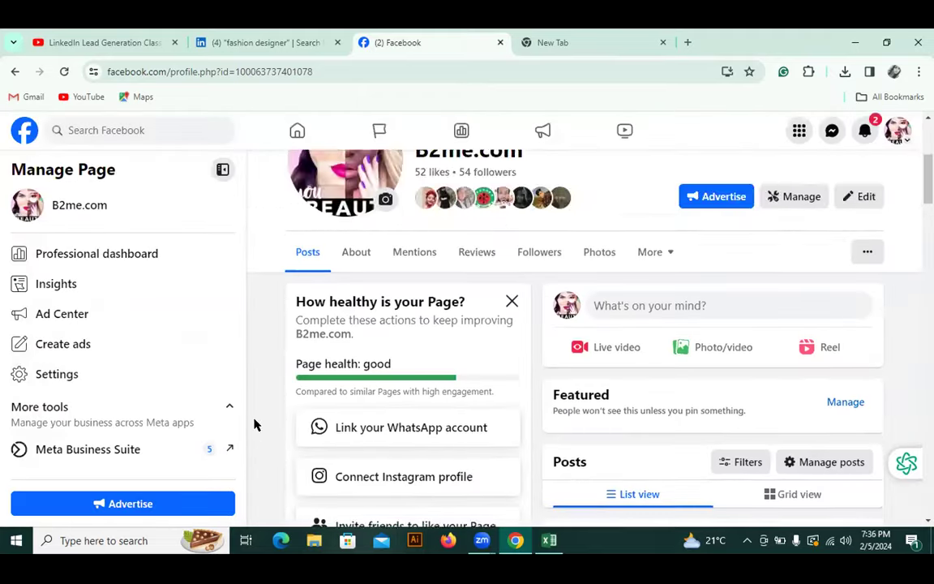
Scroll through the B2me.com Posts section and open the newest post's sharing options
scroll(446, 388, "down", 5)
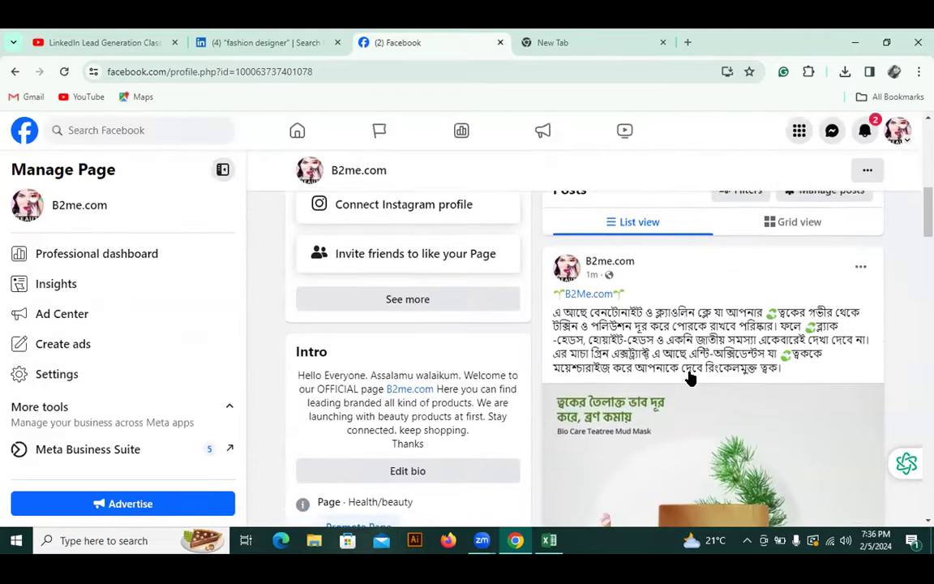
scroll(689, 379, "down", 4)
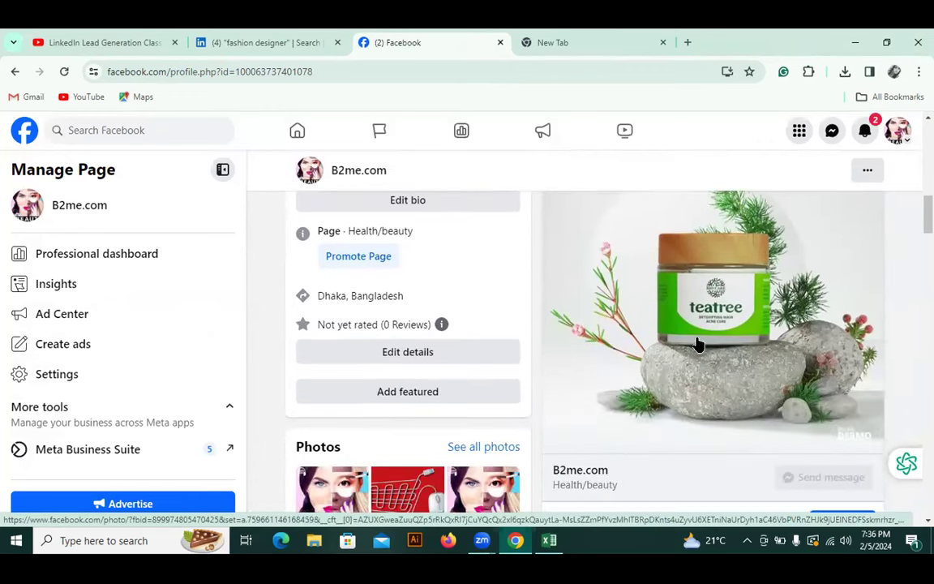
scroll(690, 353, "down", 1)
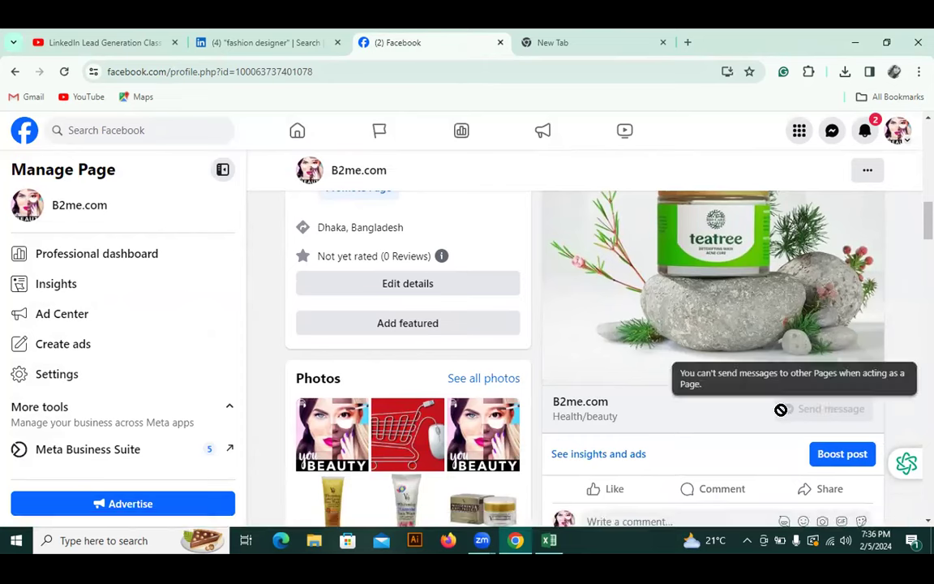
scroll(707, 328, "up", 1)
scroll(705, 327, "up", 4)
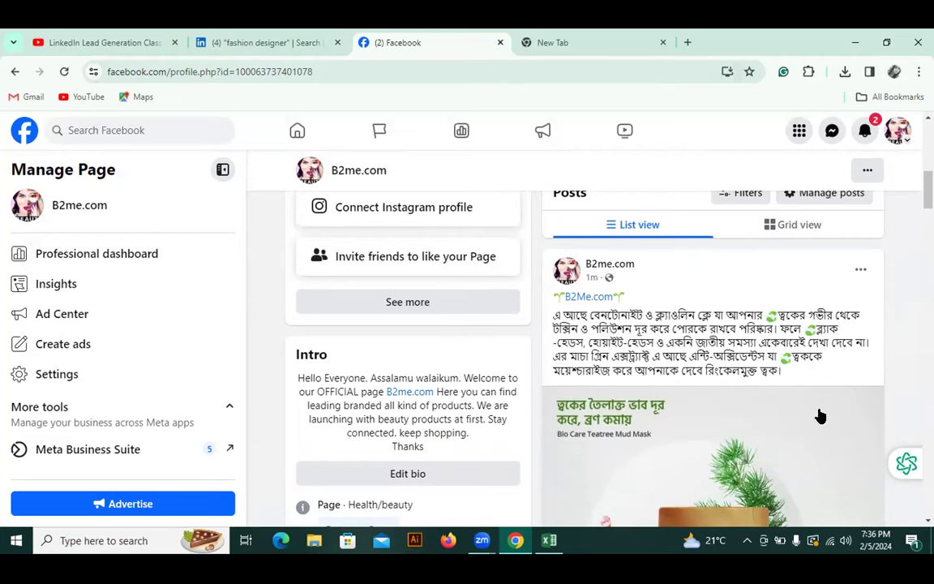
scroll(819, 415, "down", 2)
scroll(790, 433, "down", 3)
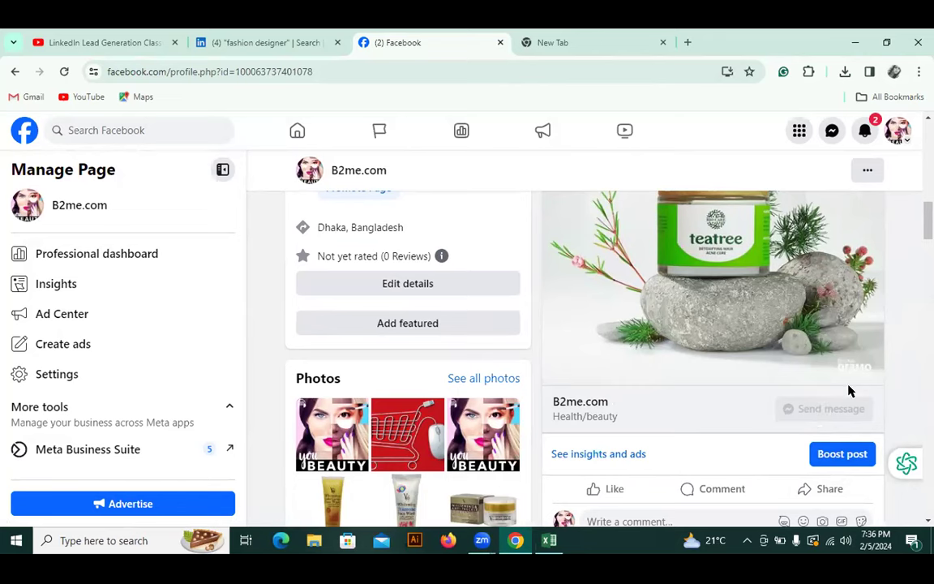
scroll(667, 401, "up", 2)
scroll(668, 403, "up", 2)
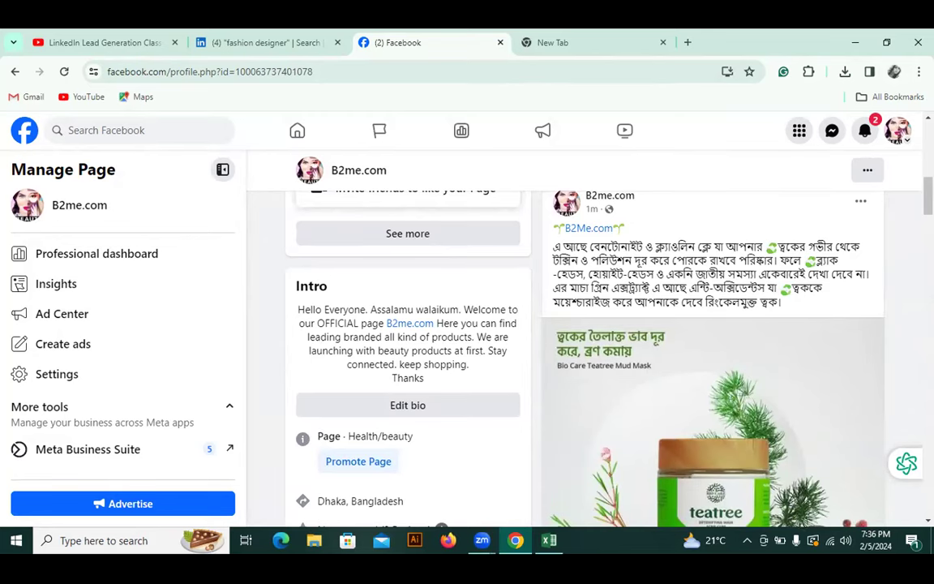
scroll(583, 324, "up", 1)
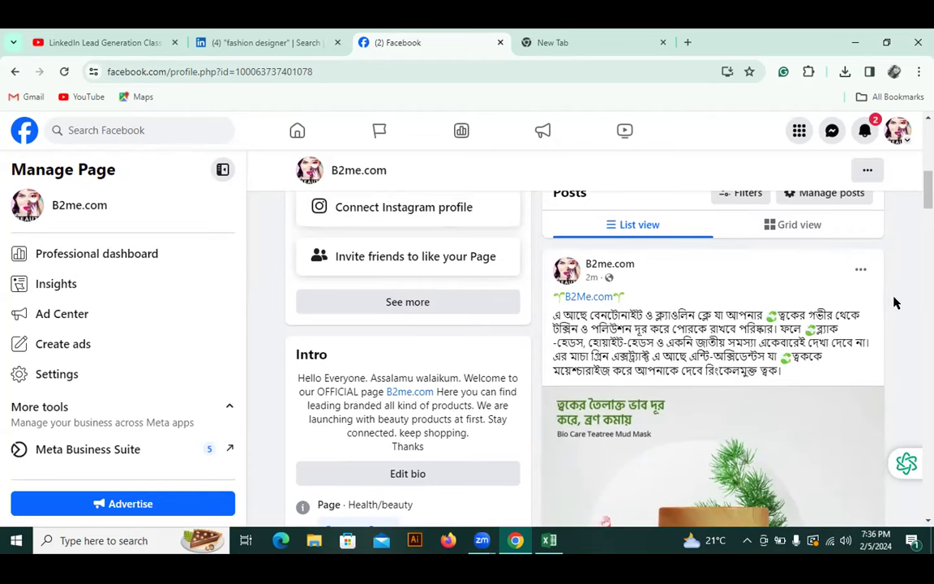
scroll(892, 307, "down", 2)
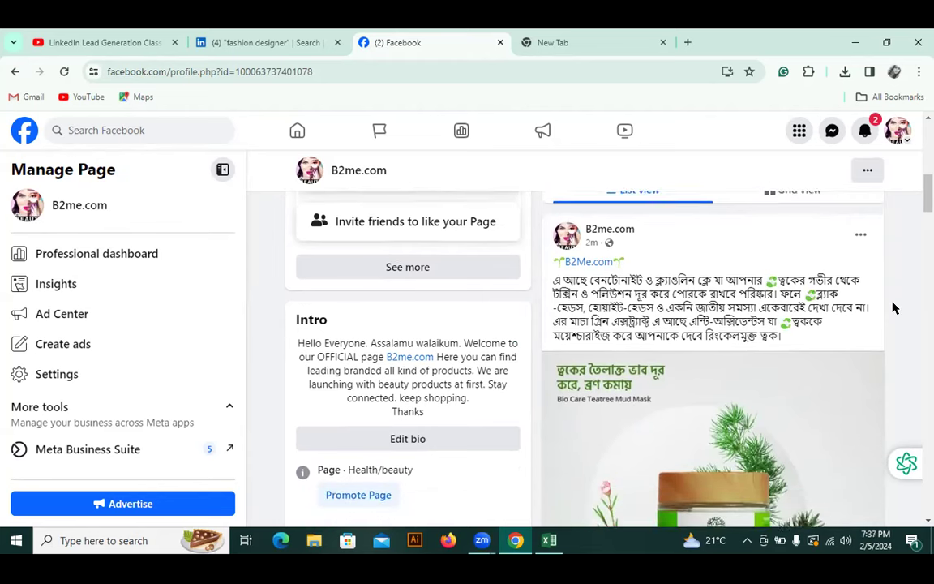
scroll(892, 307, "down", 2)
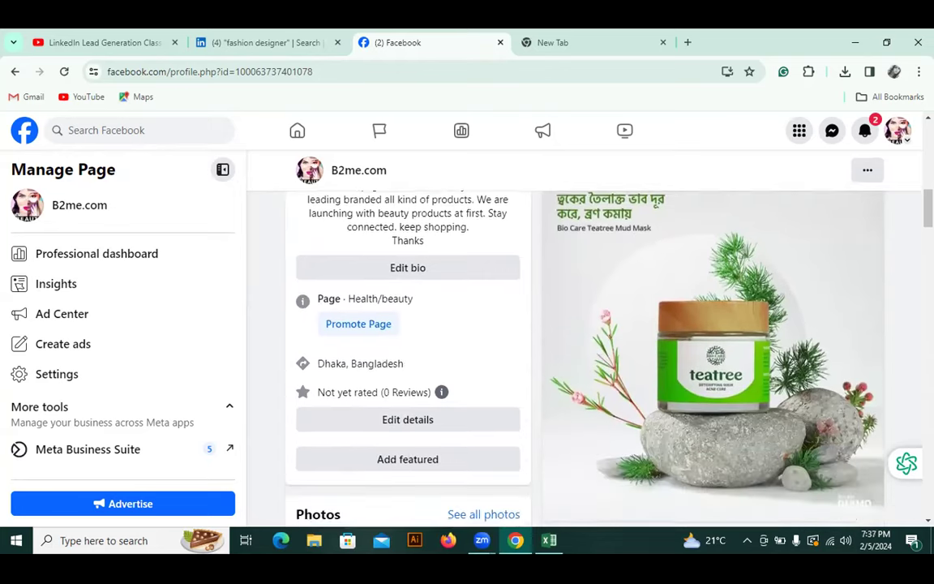
scroll(893, 307, "down", 1)
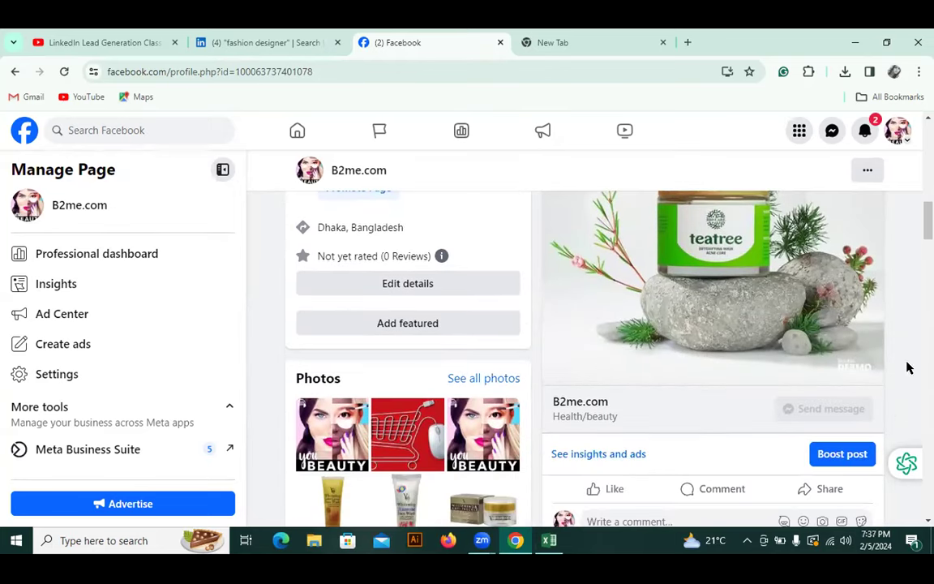
left_click(820, 491)
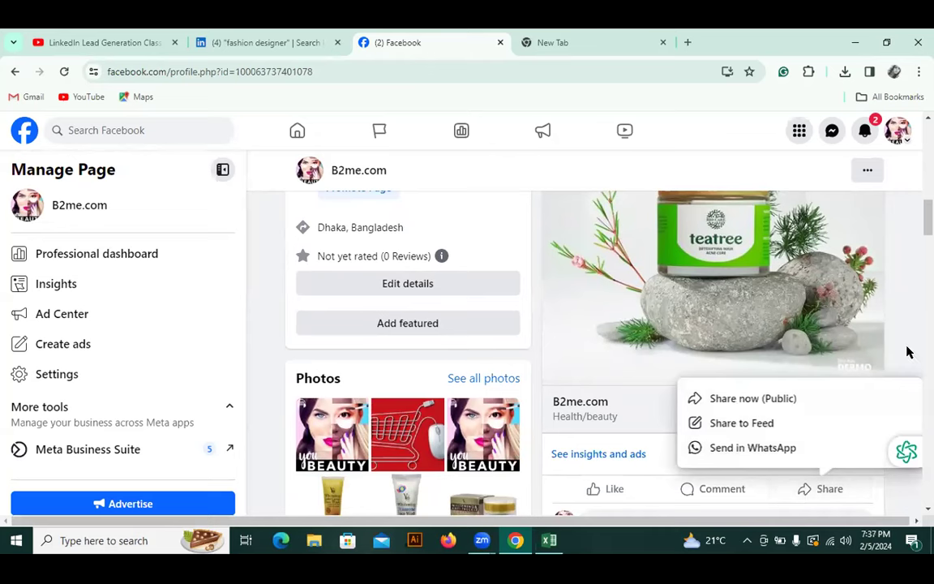
Open and close the newest Mud Mask post's options menu, bringing its timestamp into view
scroll(899, 346, "up", 4)
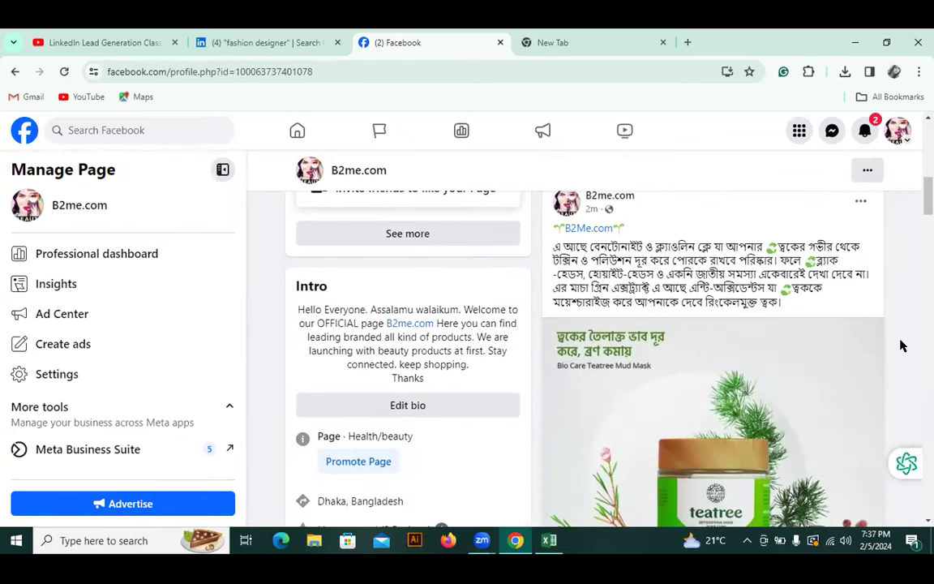
left_click(859, 205)
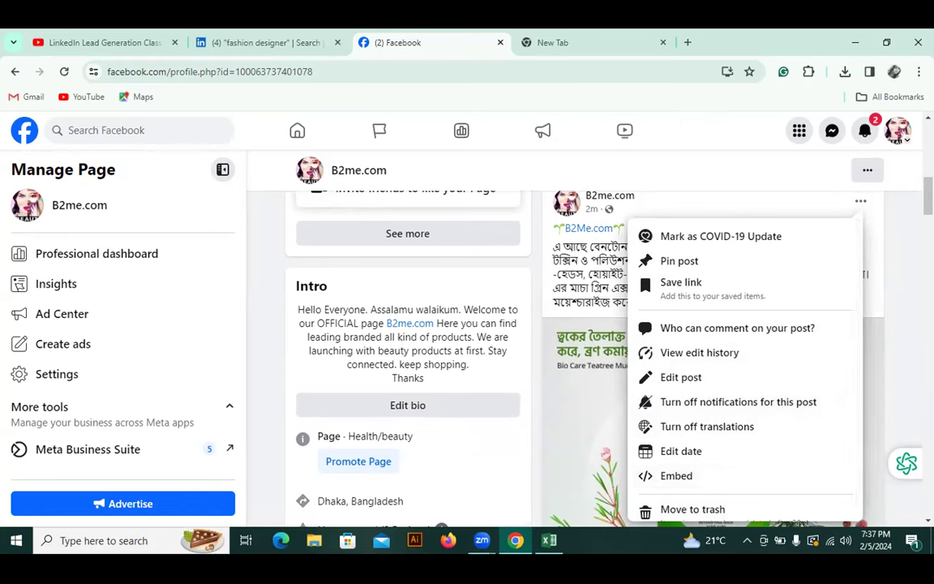
key("Escape")
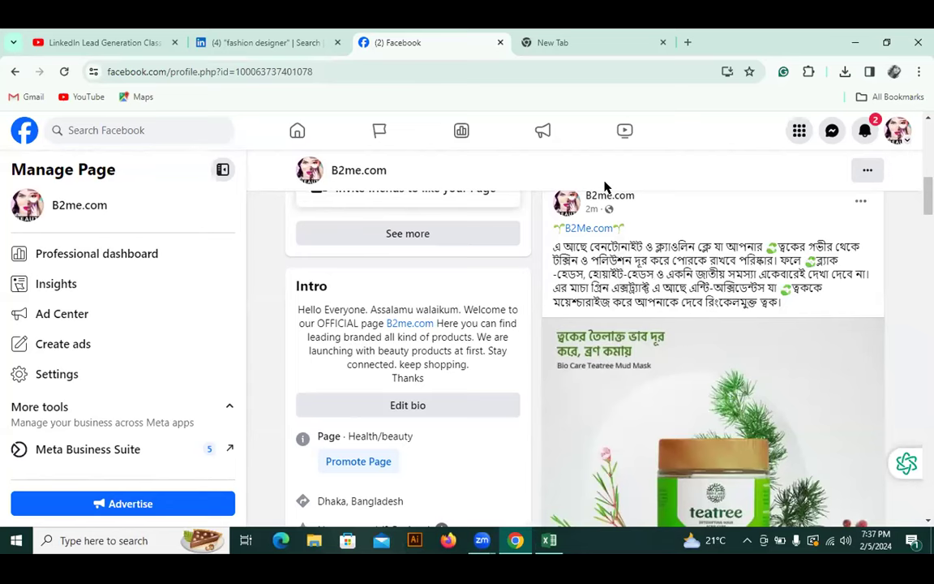
scroll(768, 242, "up", 1)
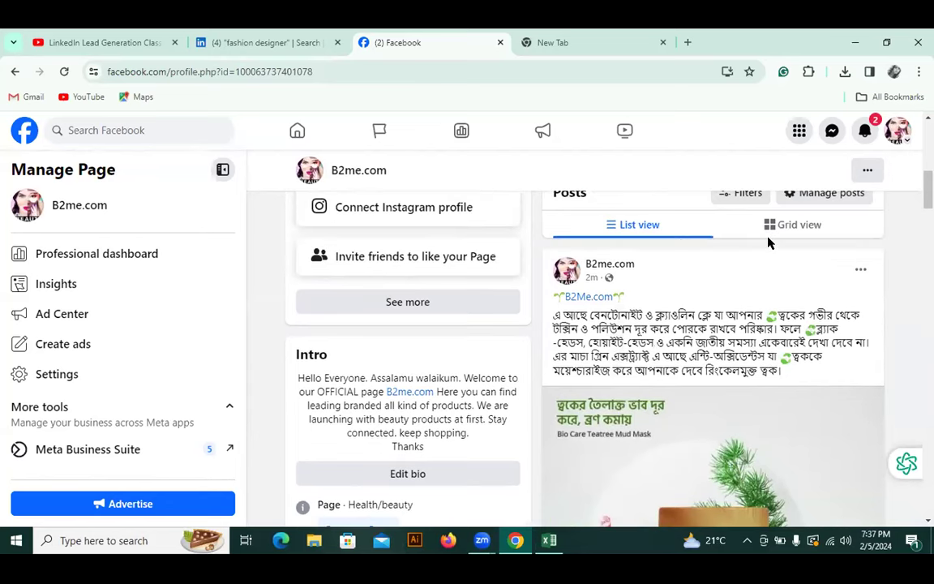
mouse_move(595, 281)
Open the newest Mud Mask post on its own permalink page
left_click(590, 280)
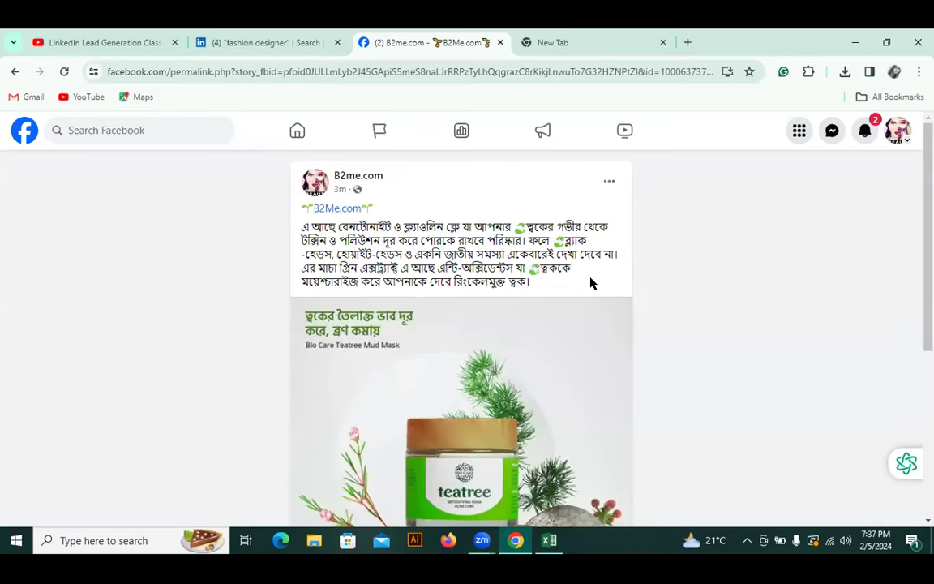
scroll(686, 279, "down", 2)
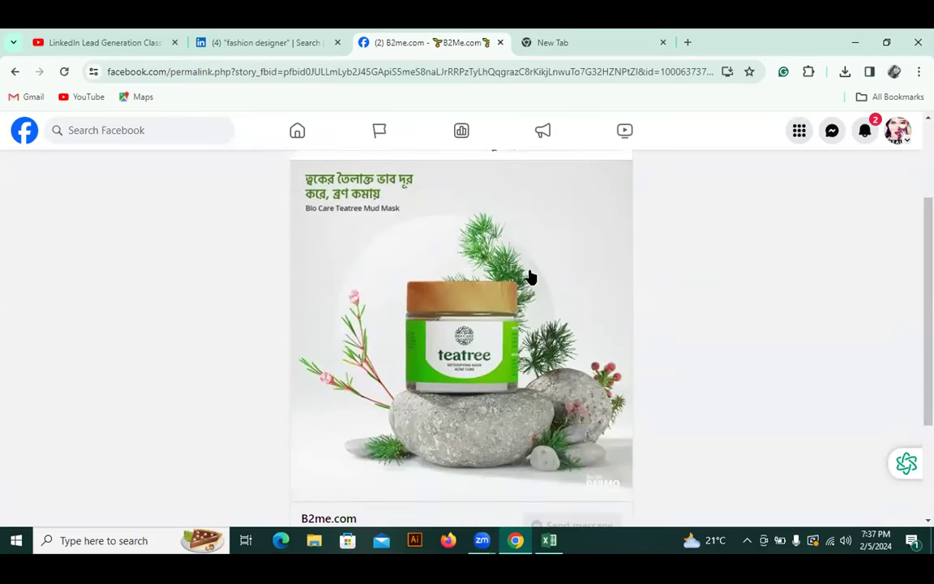
scroll(760, 389, "down", 2)
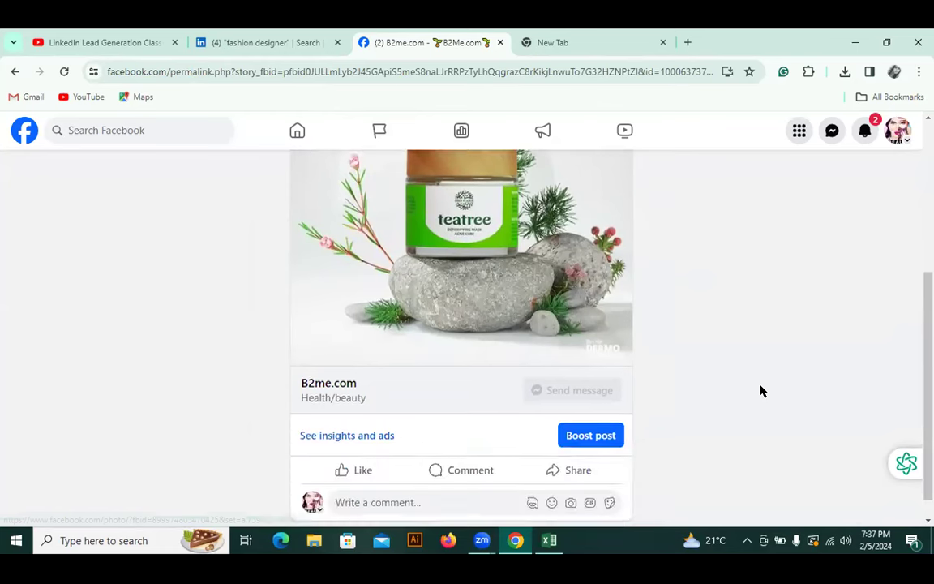
scroll(776, 351, "up", 3)
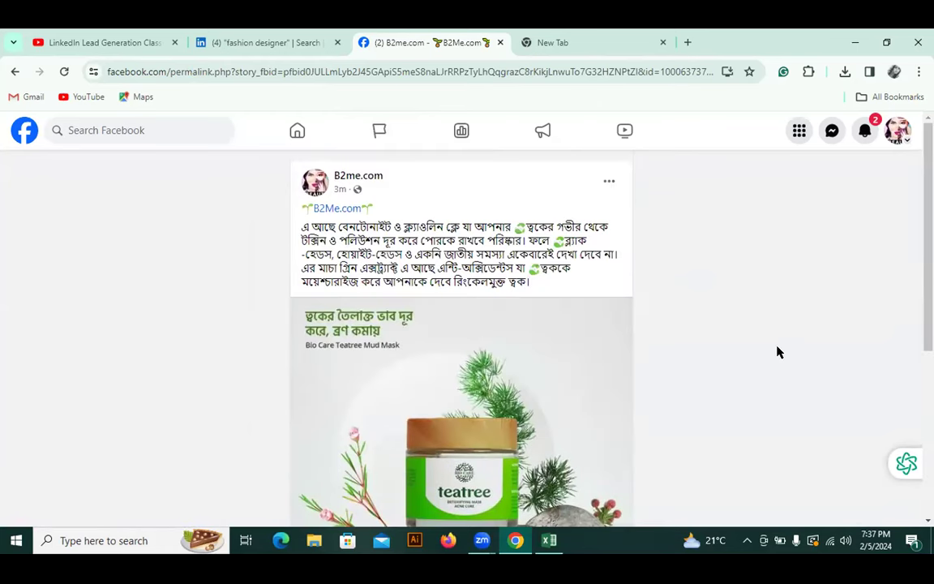
Copy the post's web address from the address bar
left_click(476, 71)
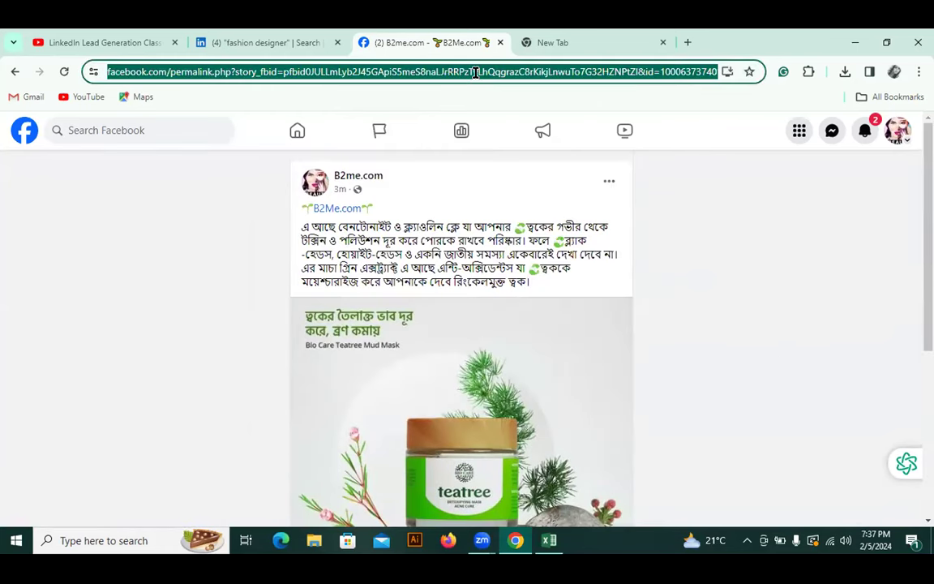
right_click(477, 72)
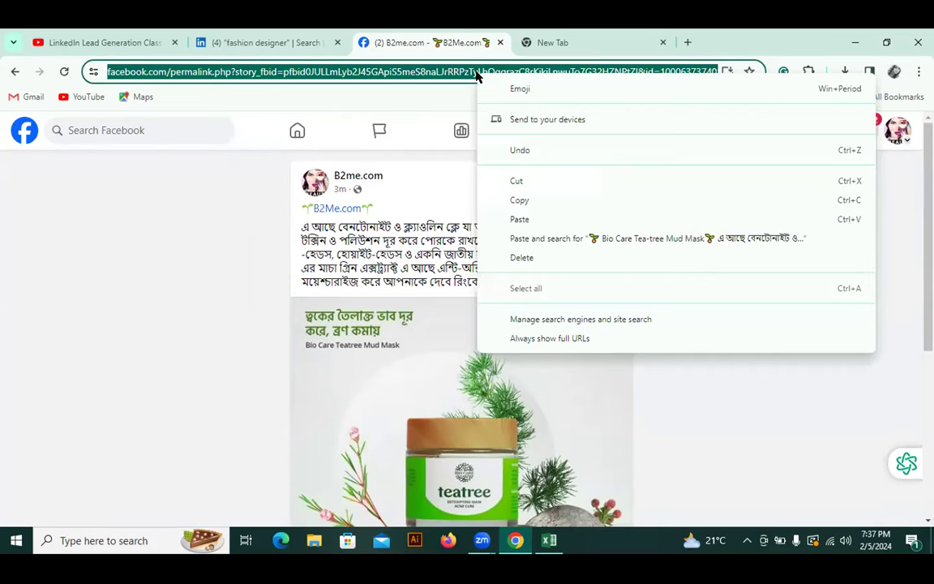
left_click(517, 200)
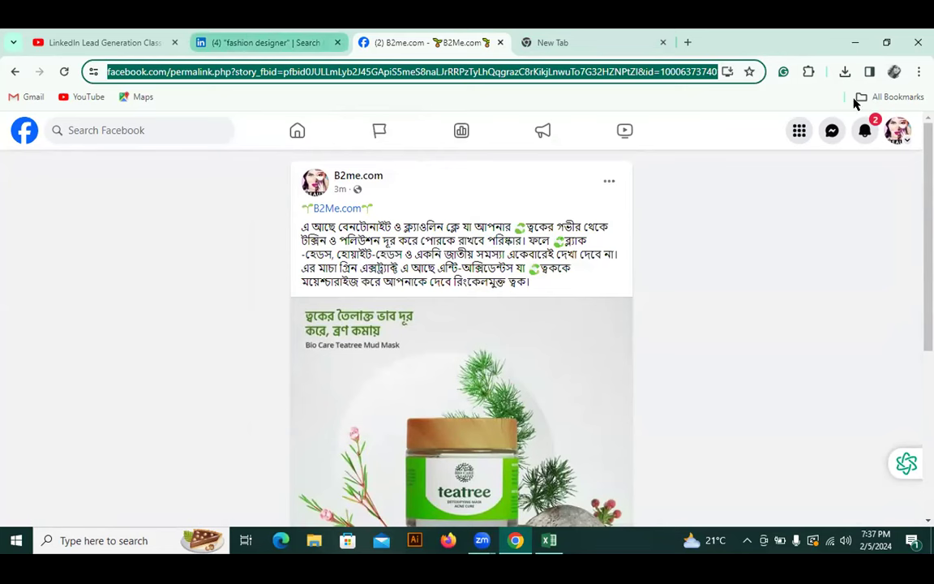
left_click(770, 313)
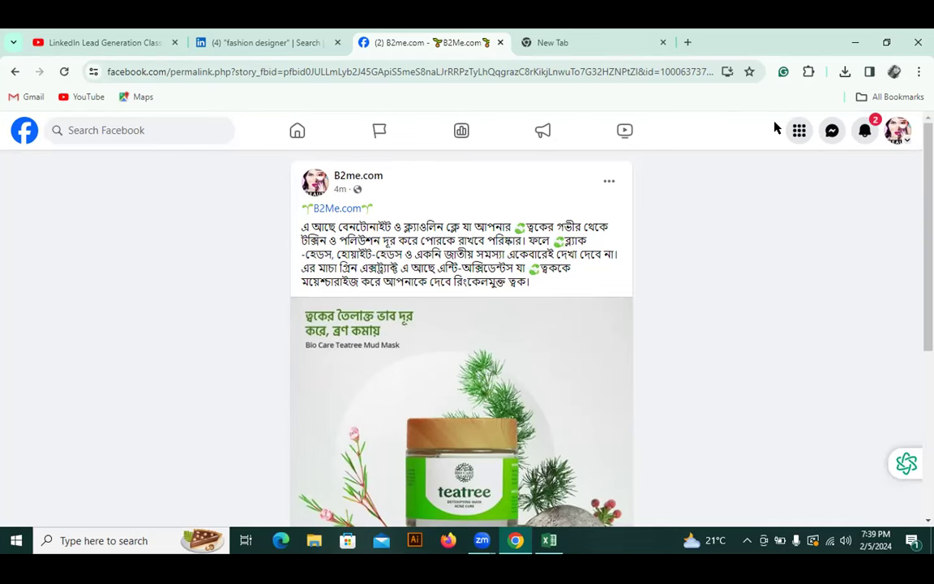
Switch from the B2me.com page to the personal profile and close the Review changes to your Page notice
left_click(898, 132)
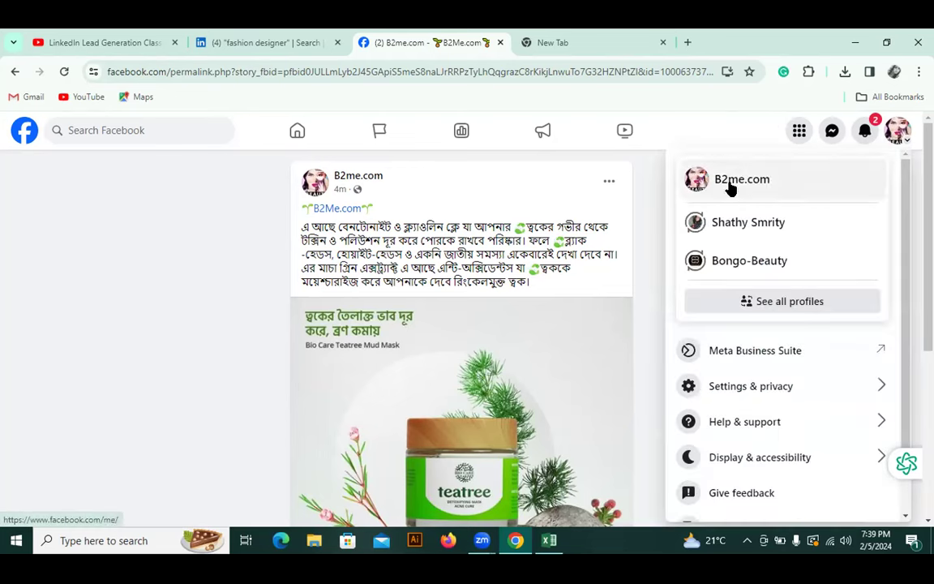
left_click(727, 225)
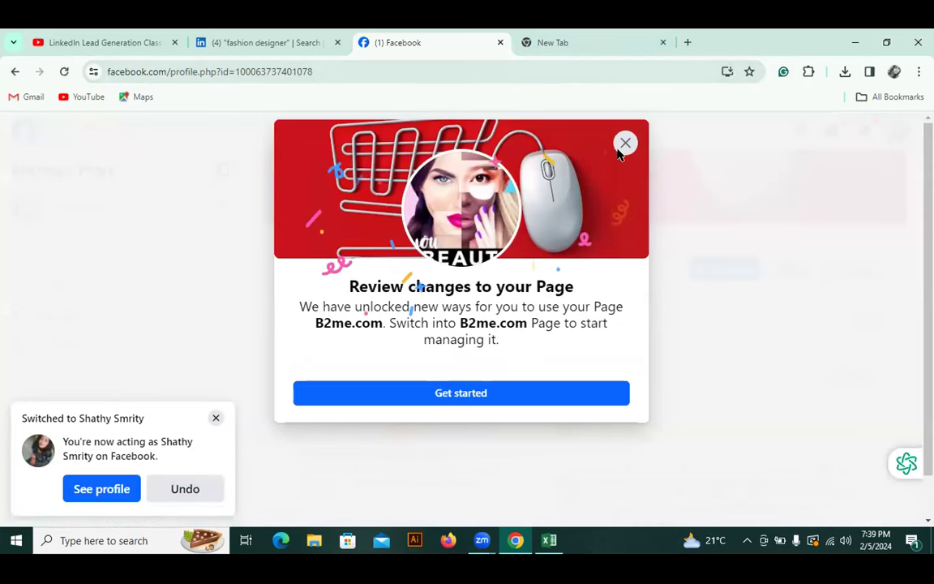
left_click(624, 143)
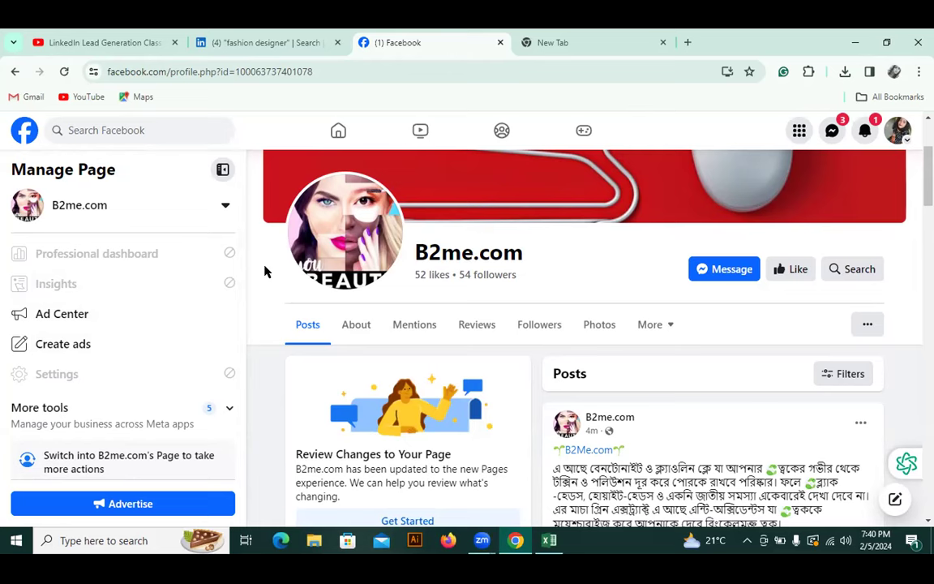
Search Facebook for 'buy sale group in usa'
left_click(108, 129)
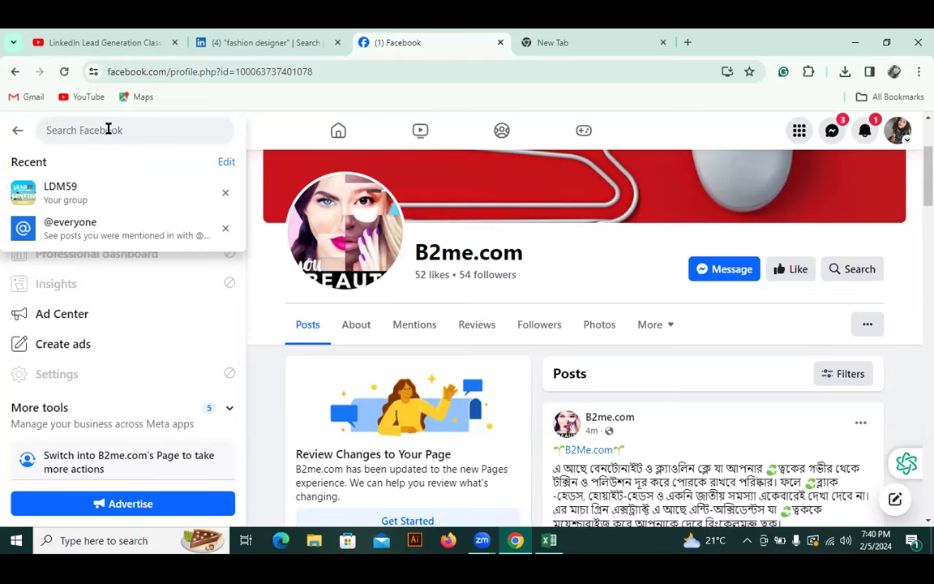
type("b")
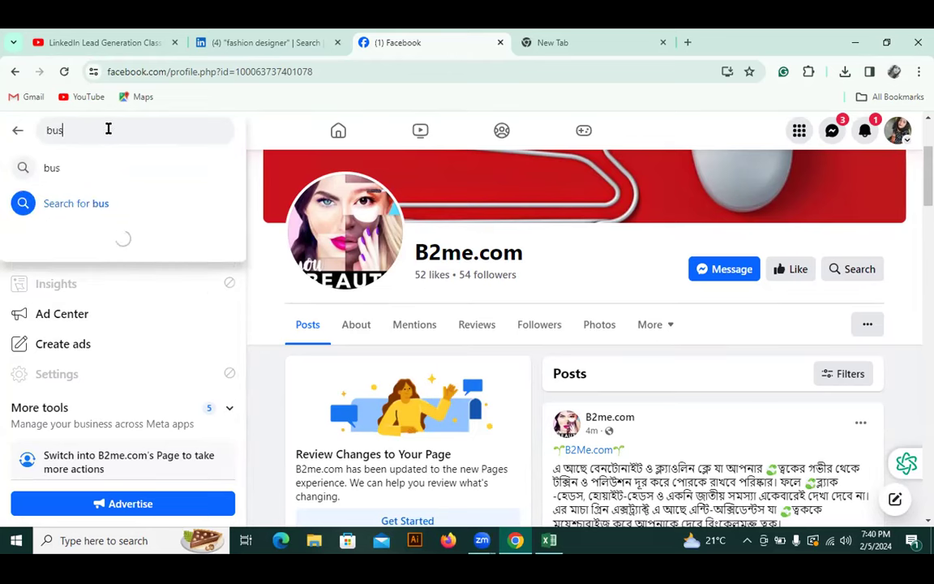
type("uy sale gro")
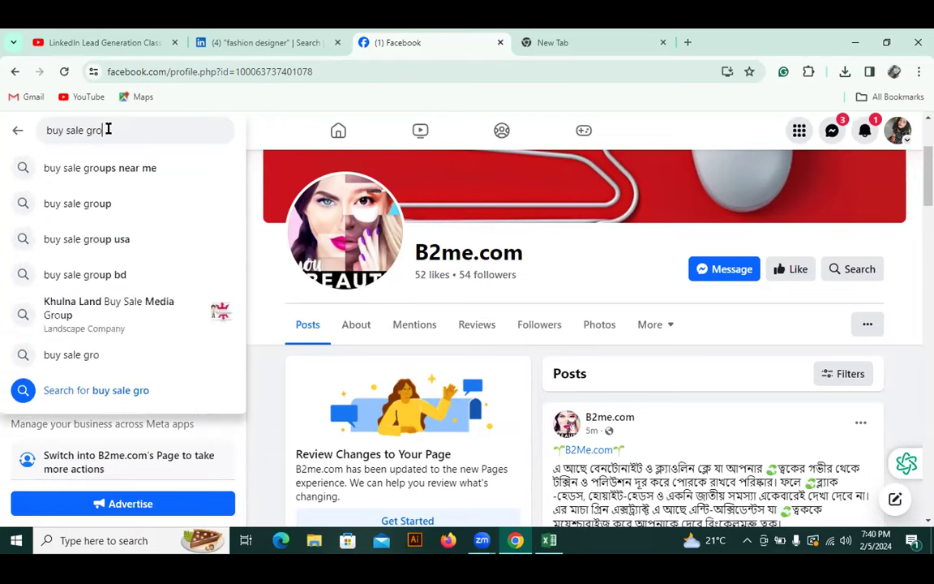
type("u")
key("BackSpace")
type("up u")
key("BackSpace")
key("BackSpace")
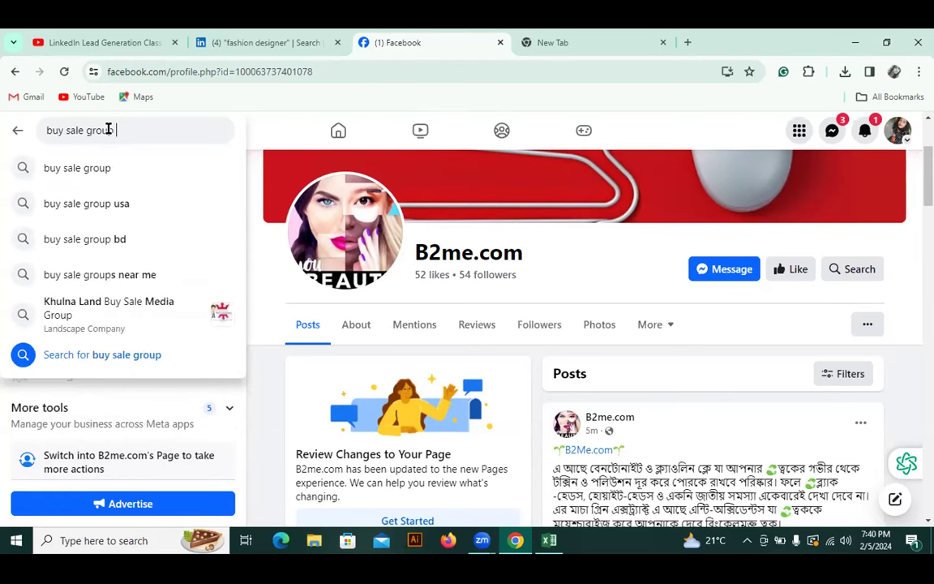
type("in usa")
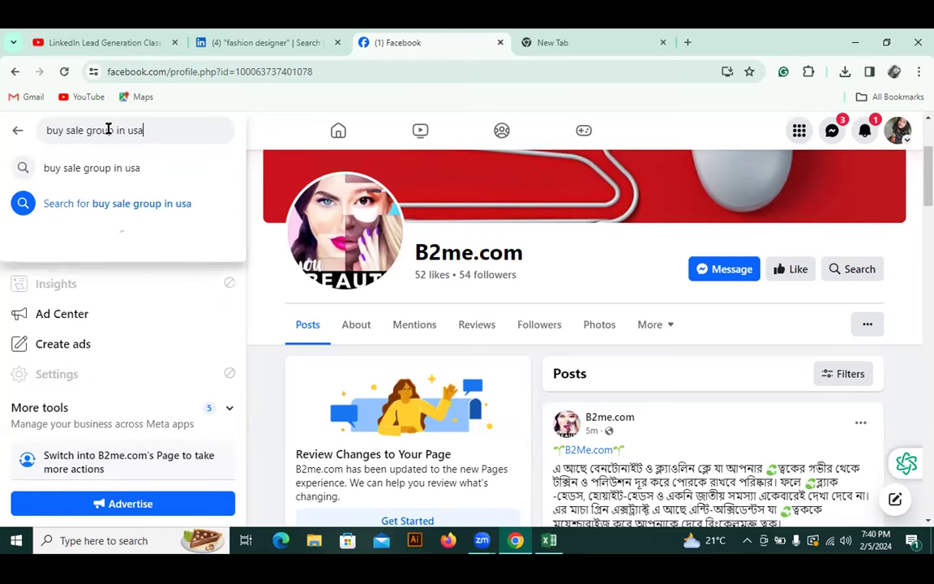
key("Return")
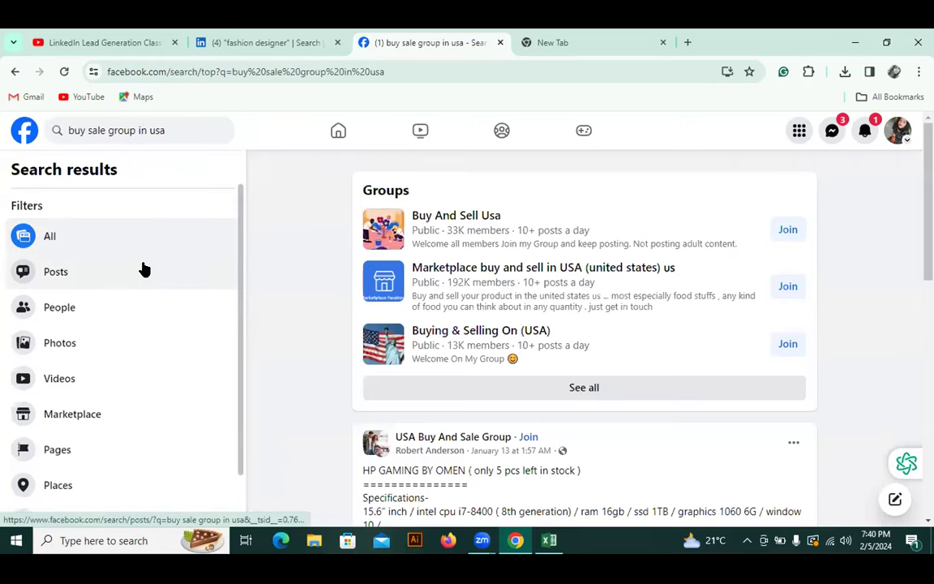
Filter the 'buy sale group in usa' results to Groups and browse the group list
scroll(138, 283, "down", 1)
left_click(52, 460)
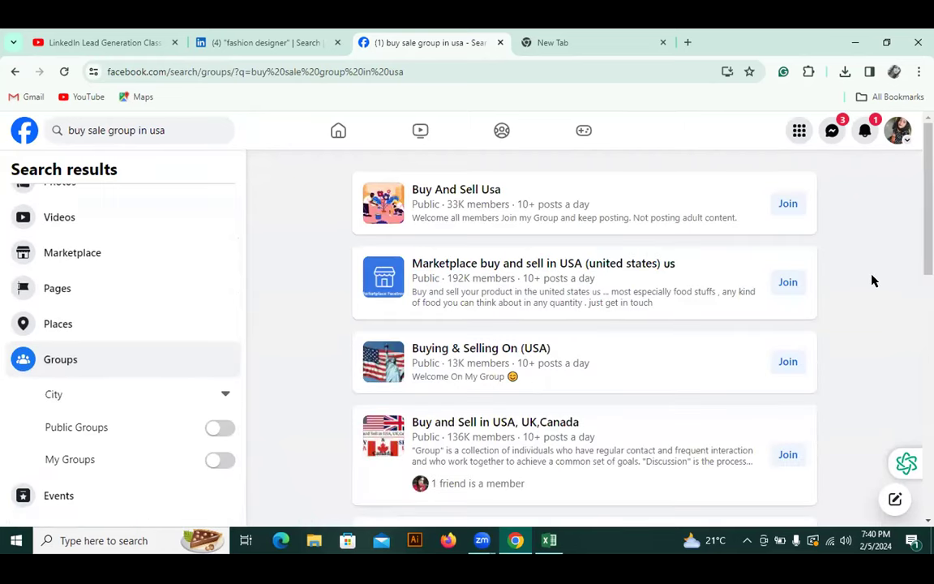
scroll(873, 279, "down", 1)
scroll(872, 278, "up", 1)
scroll(501, 296, "down", 1)
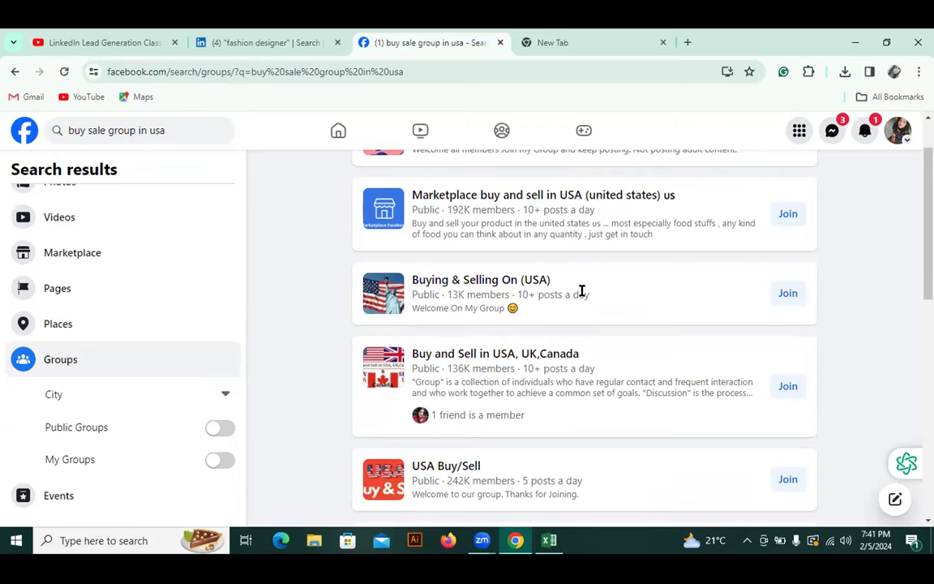
key("XF86MonBrightnessDown")
key("XF86MonBrightnessDown")
scroll(607, 329, "down", 1)
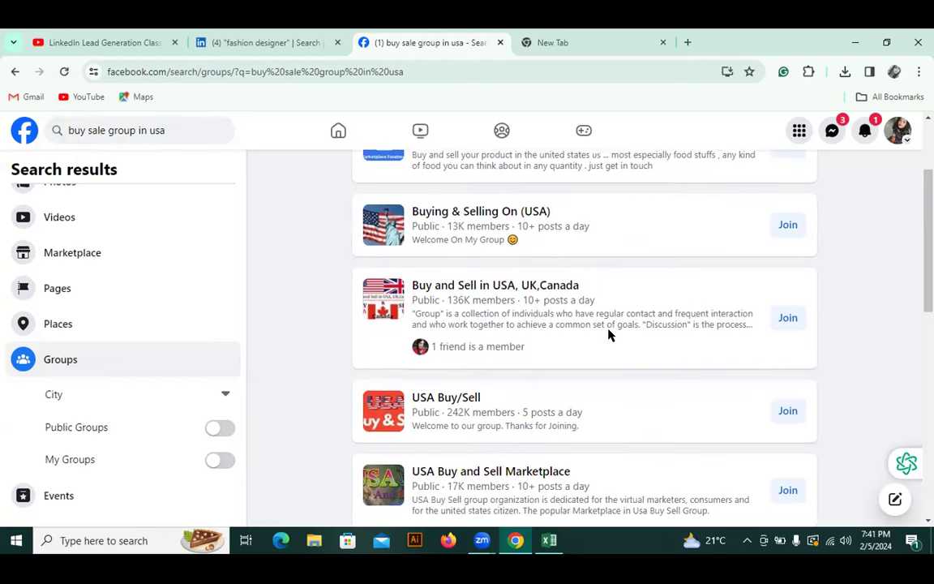
scroll(653, 292, "up", 2)
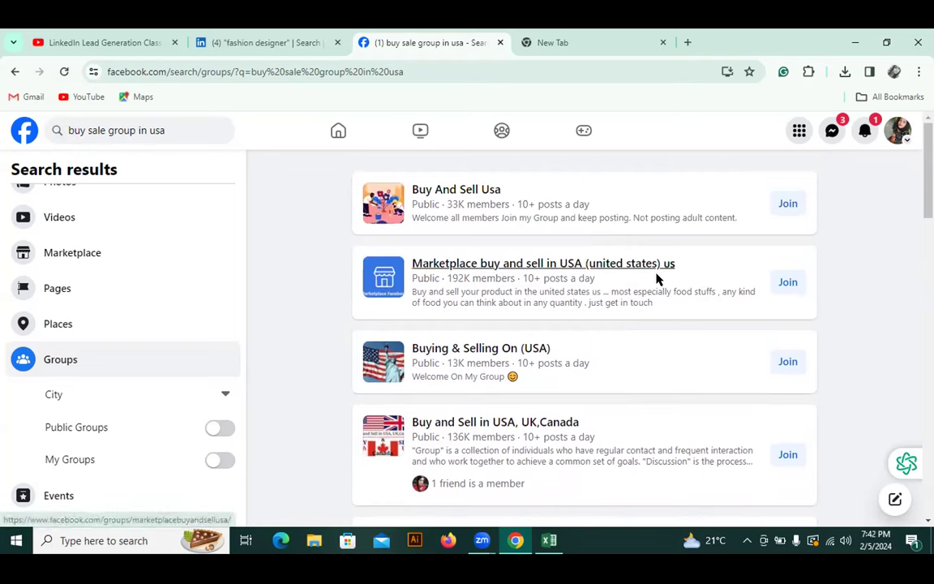
Open the Marketplace buy and sell, Buy and Sell in USA, UK,Canada, and USA Buy/Sell groups in new tabs
mouse_move(656, 276)
scroll(608, 332, "down", 1)
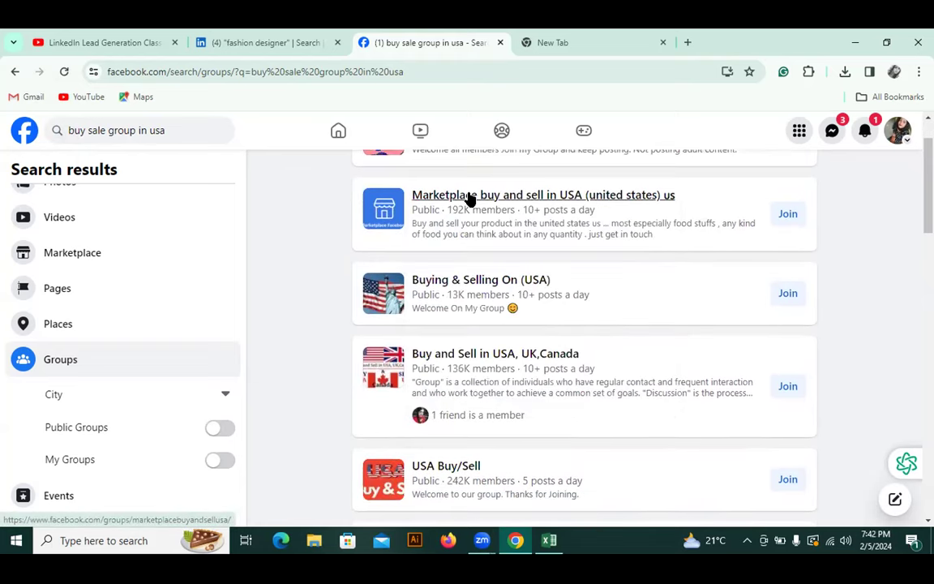
right_click(476, 199)
left_click(494, 208)
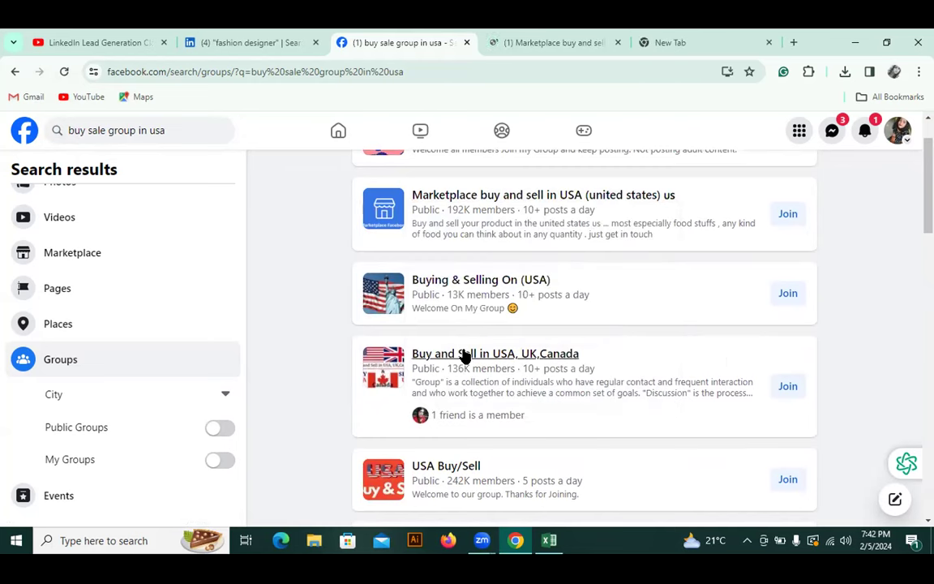
mouse_move(463, 357)
right_click(468, 189)
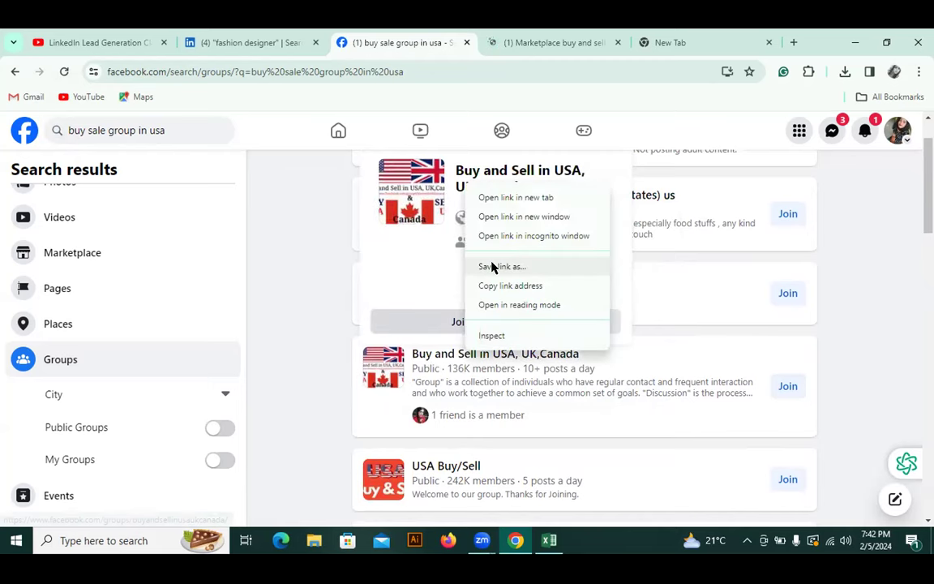
left_click(510, 197)
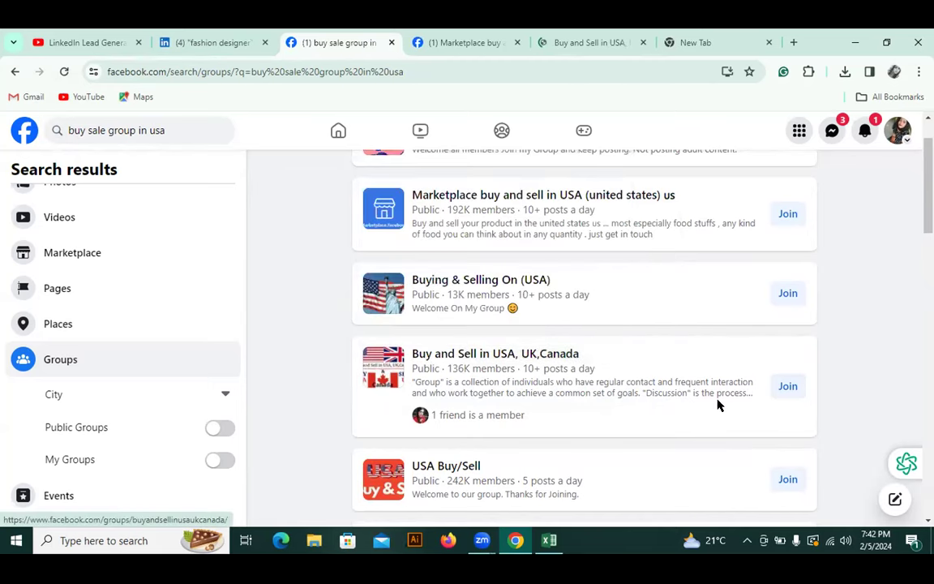
scroll(718, 403, "down", 1)
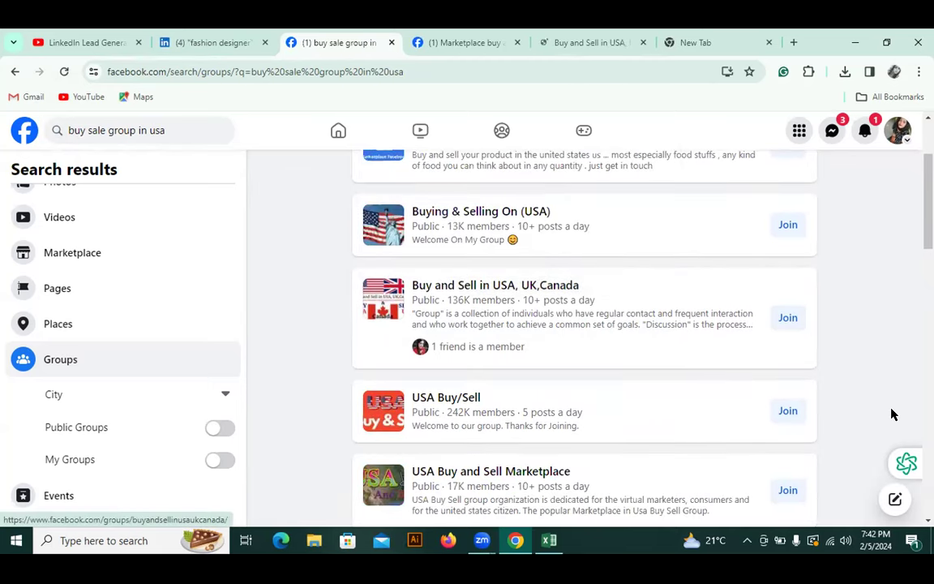
right_click(434, 401)
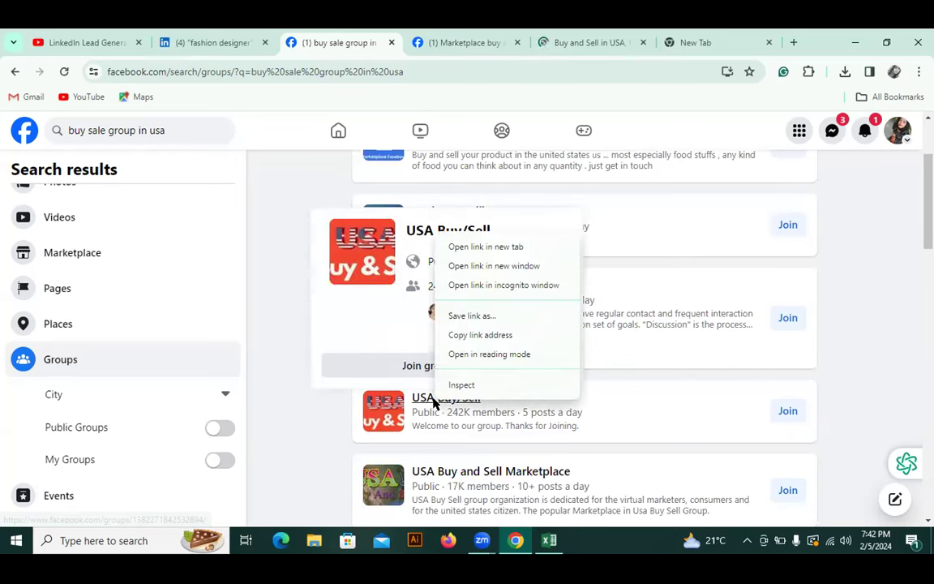
left_click(478, 248)
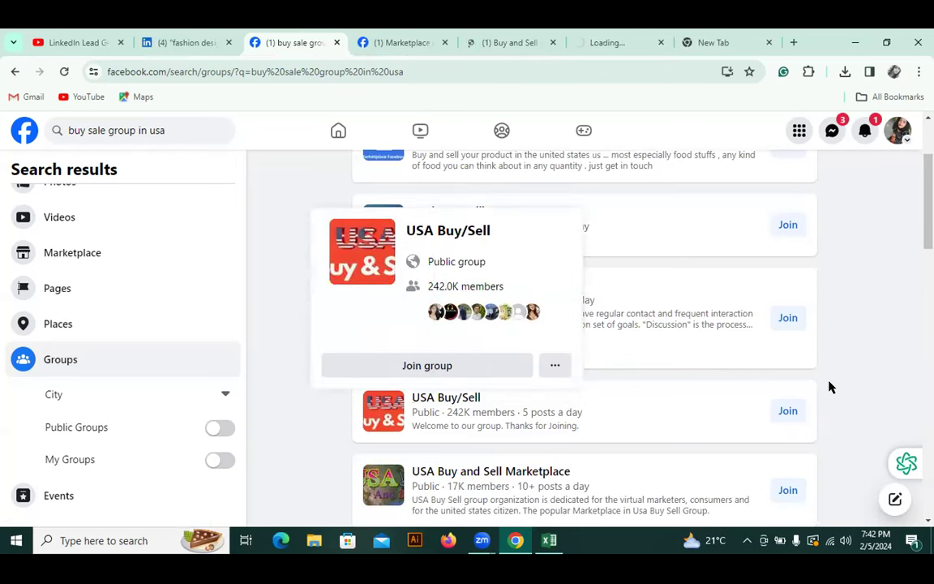
Open the 117K-member group and the 113K-member Marketplace group in new tabs
scroll(853, 386, "down", 2)
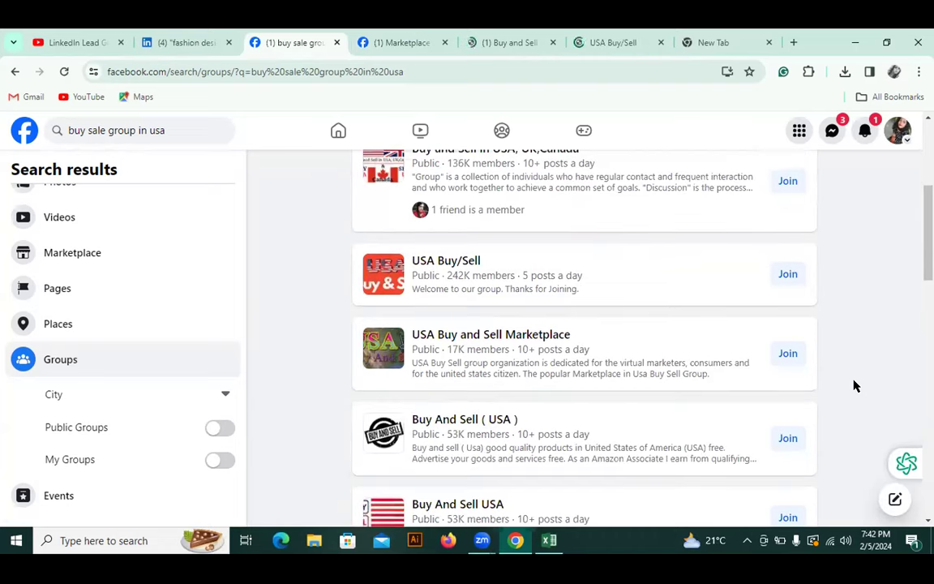
scroll(852, 386, "down", 1)
scroll(852, 385, "down", 4)
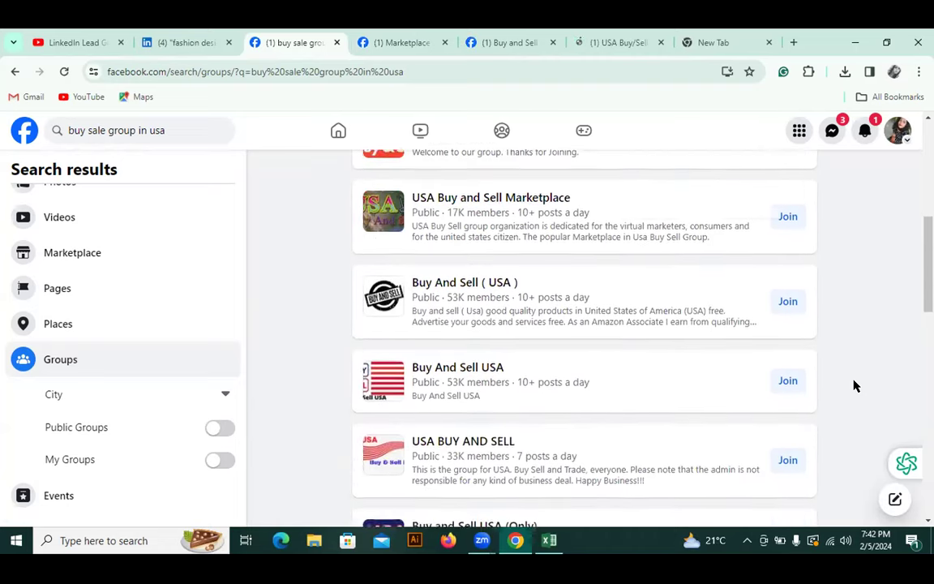
scroll(853, 386, "down", 1)
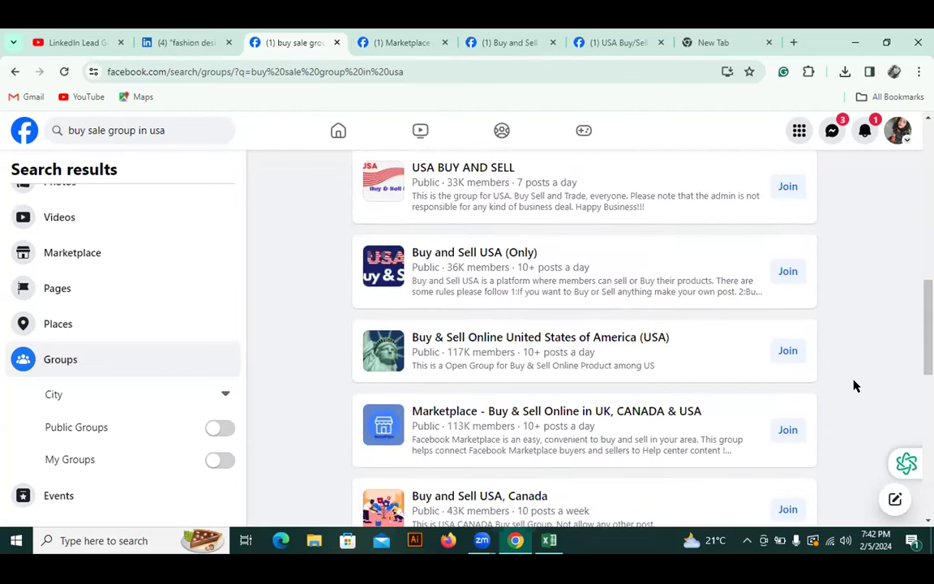
scroll(853, 386, "down", 1)
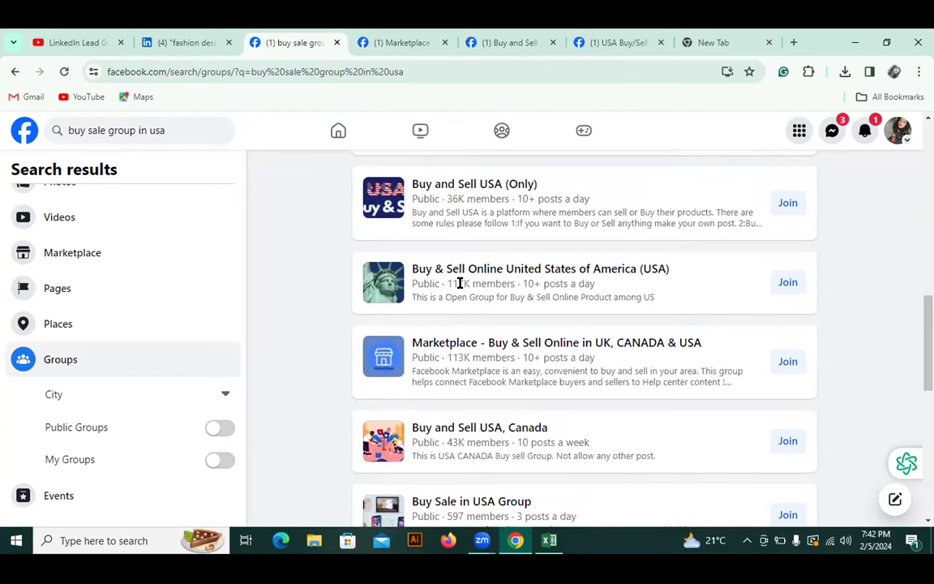
right_click(570, 272)
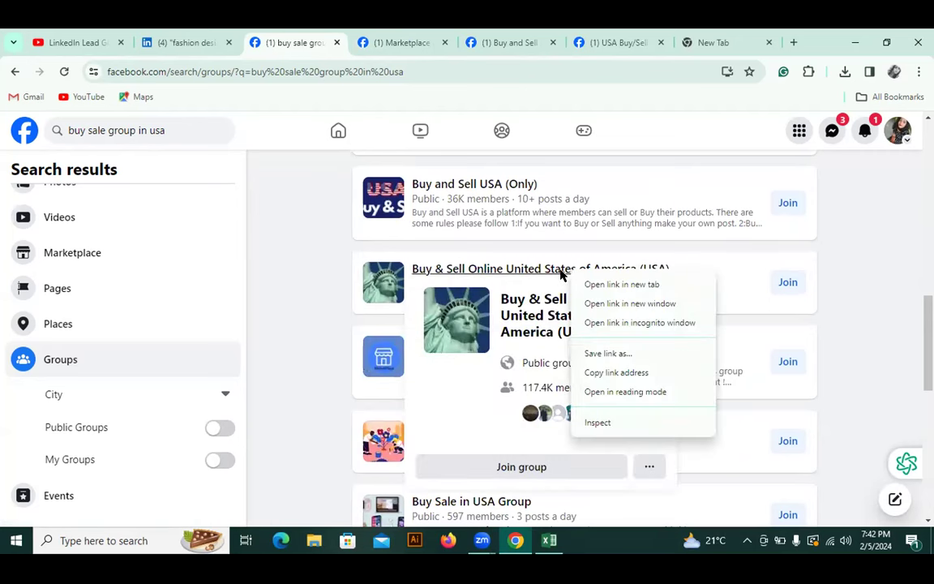
left_click(620, 284)
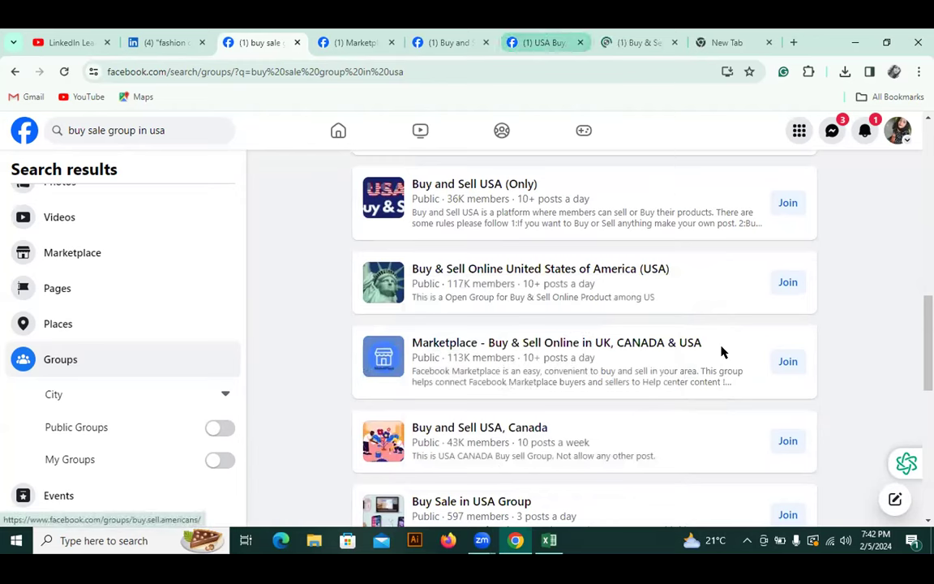
right_click(482, 346)
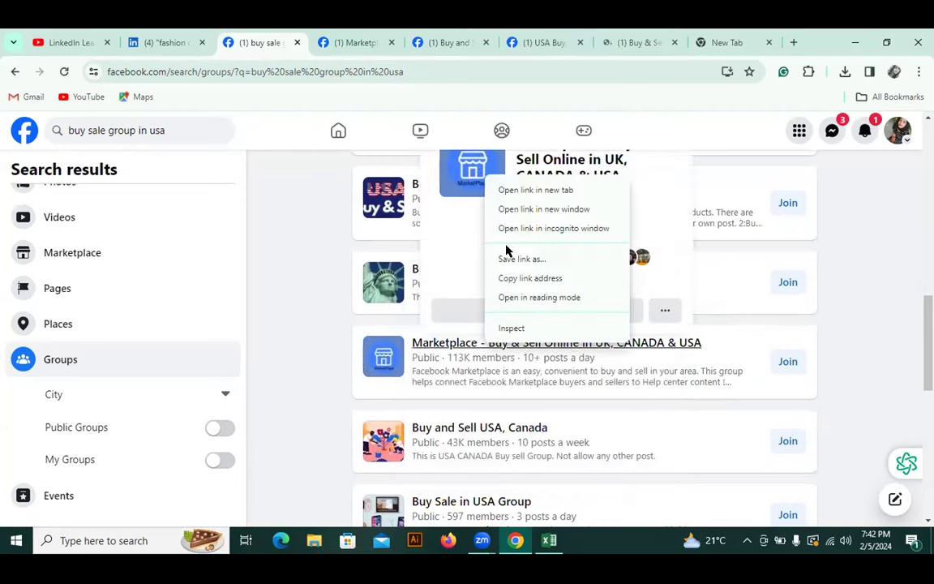
left_click(523, 188)
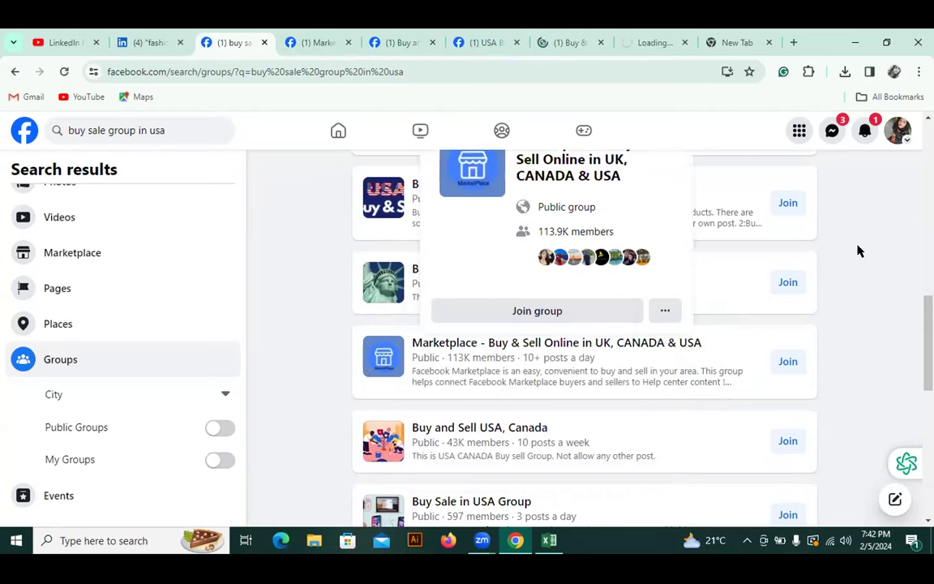
scroll(859, 255, "down", 2)
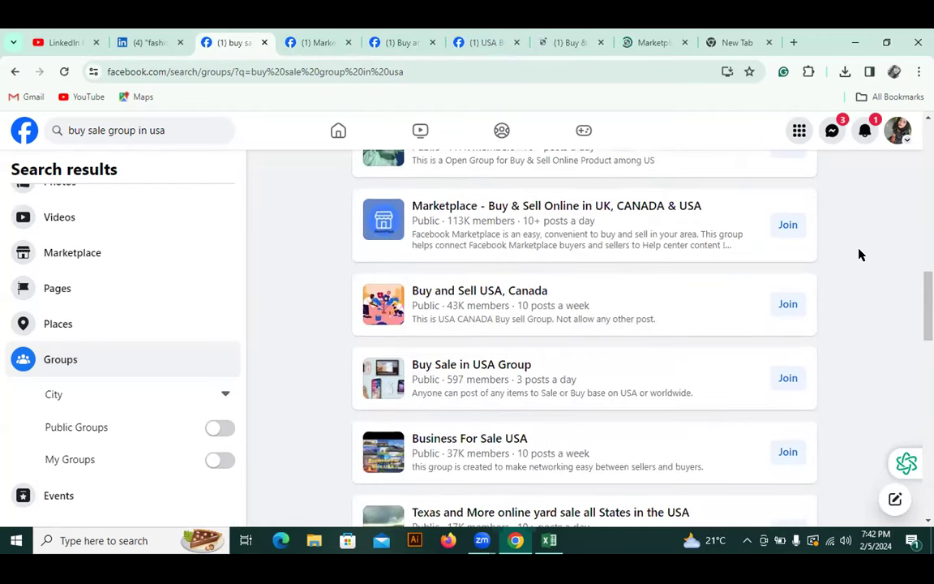
scroll(859, 256, "down", 1)
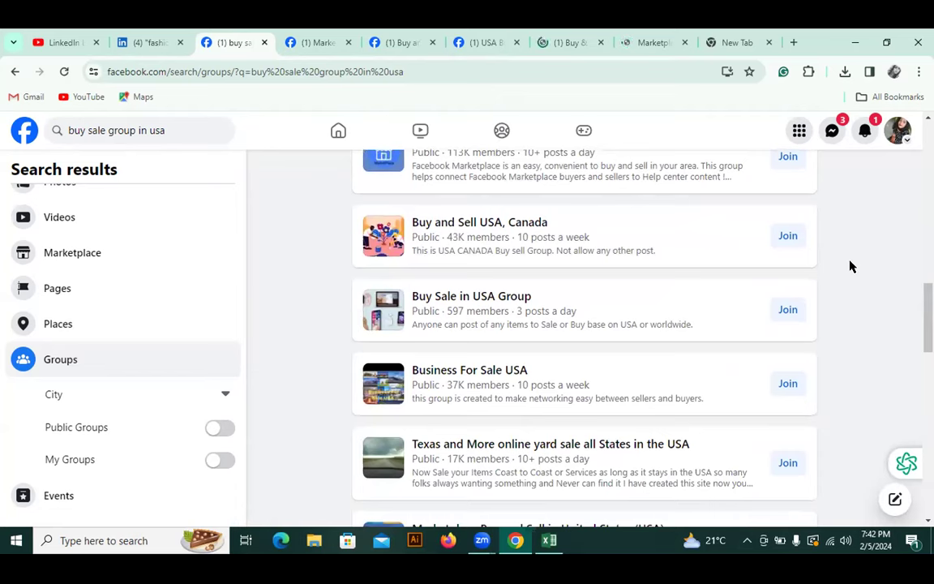
scroll(850, 265, "down", 1)
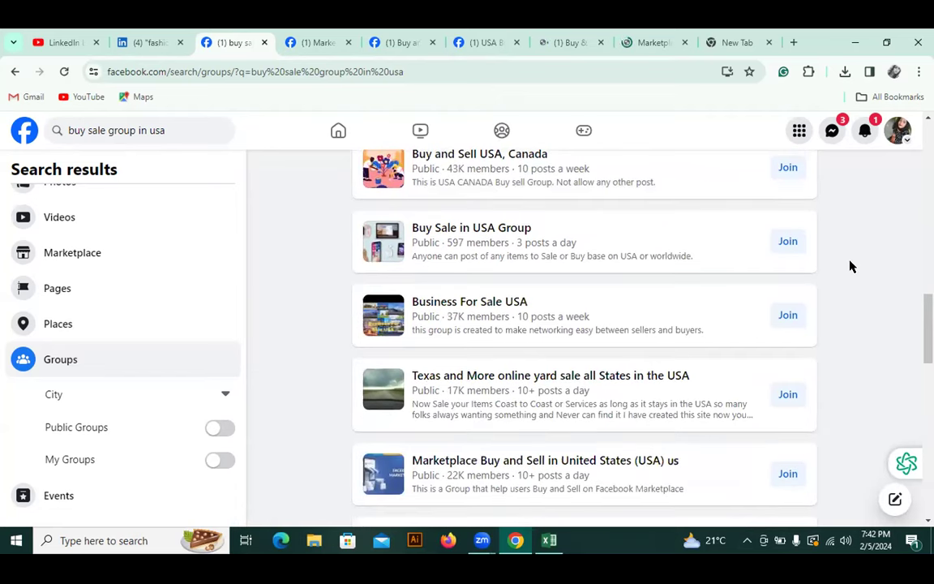
Turn on the Public Groups filter, leaving the City filter unset
left_click(219, 432)
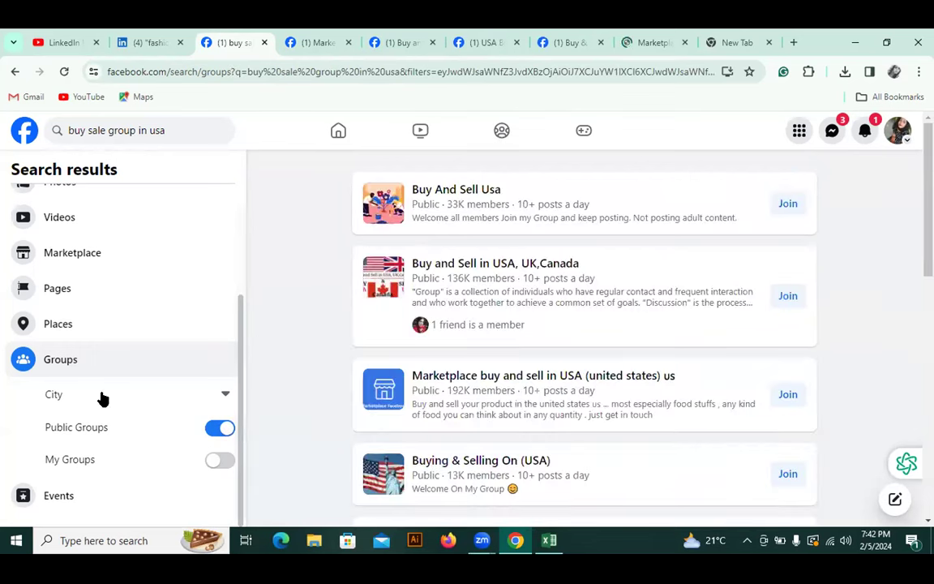
left_click(221, 393)
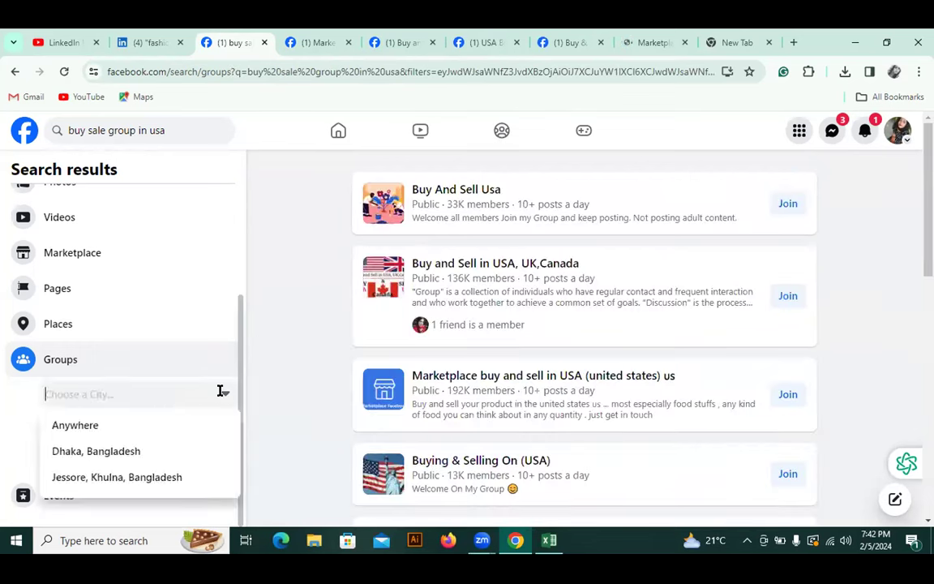
left_click(272, 395)
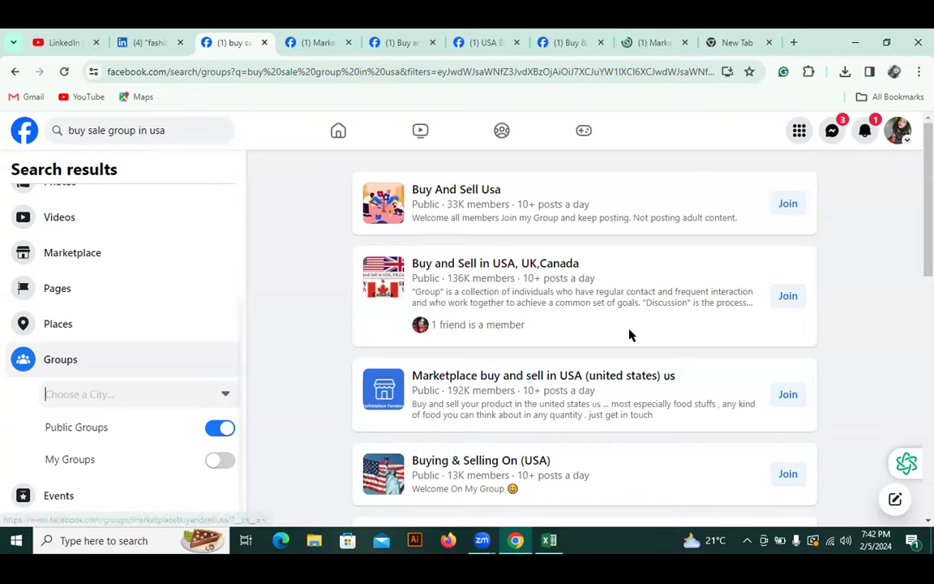
scroll(630, 334, "down", 1)
scroll(616, 349, "down", 2)
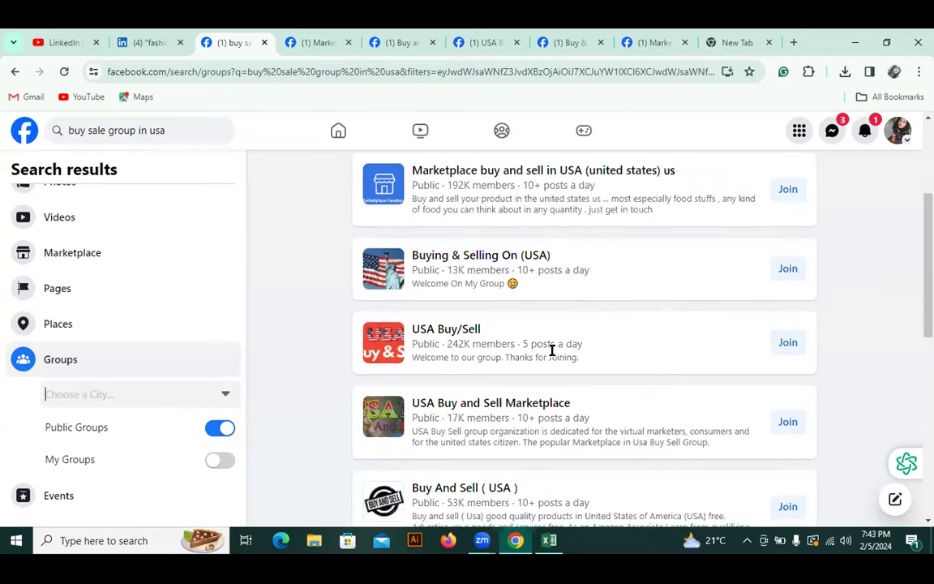
Join the Marketplace buy and sell in USA (united states) group from its tab
left_click(310, 42)
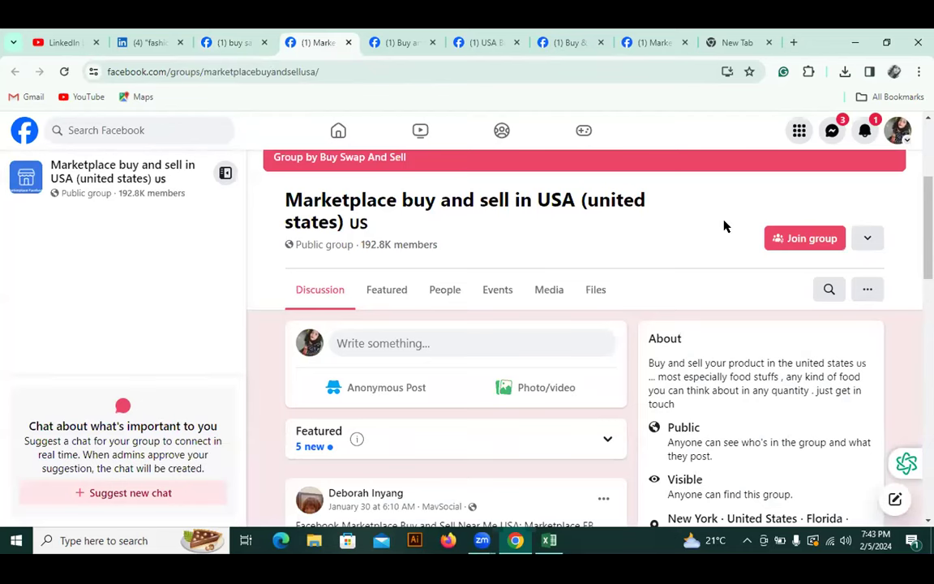
scroll(724, 225, "up", 1)
left_click(802, 312)
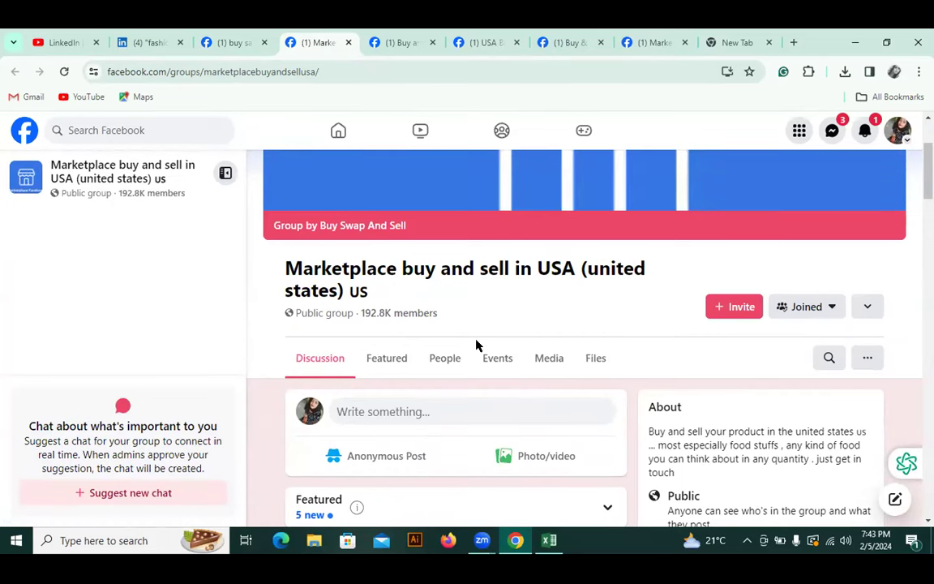
scroll(477, 347, "down", 1)
scroll(801, 424, "down", 2)
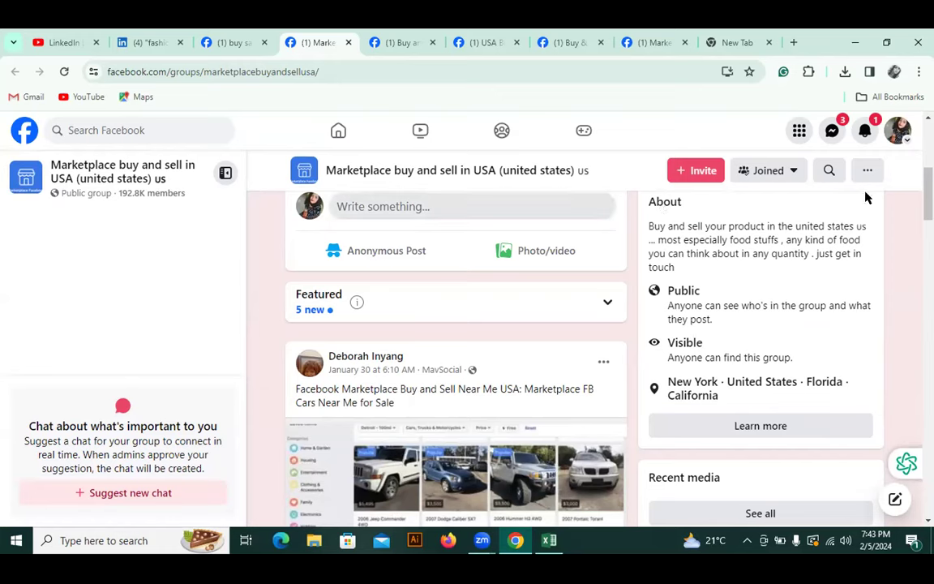
Join the Buy and Sell in USA, UK,Canada group, then bring up the USA Buy/Sell tab
left_click(402, 41)
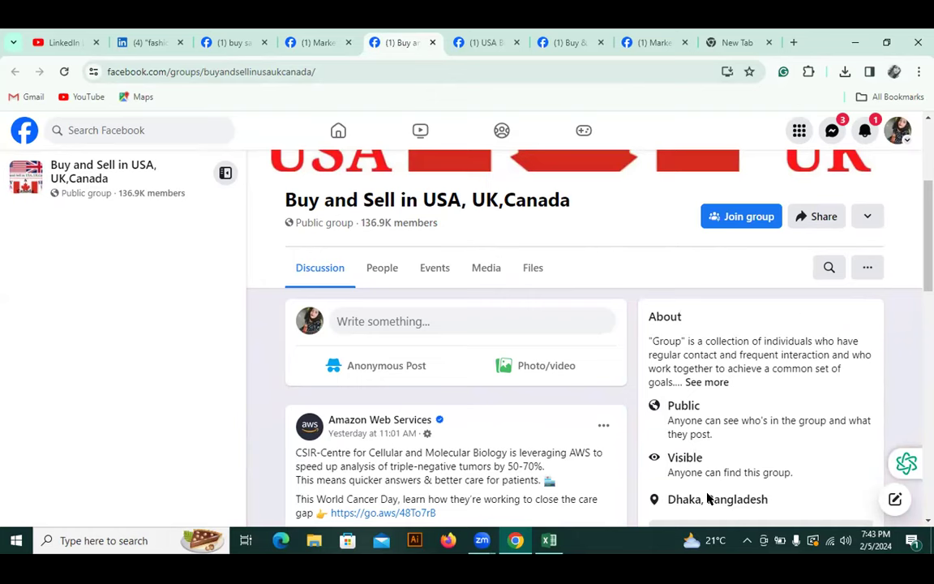
scroll(422, 454, "down", 1)
scroll(567, 341, "down", 1)
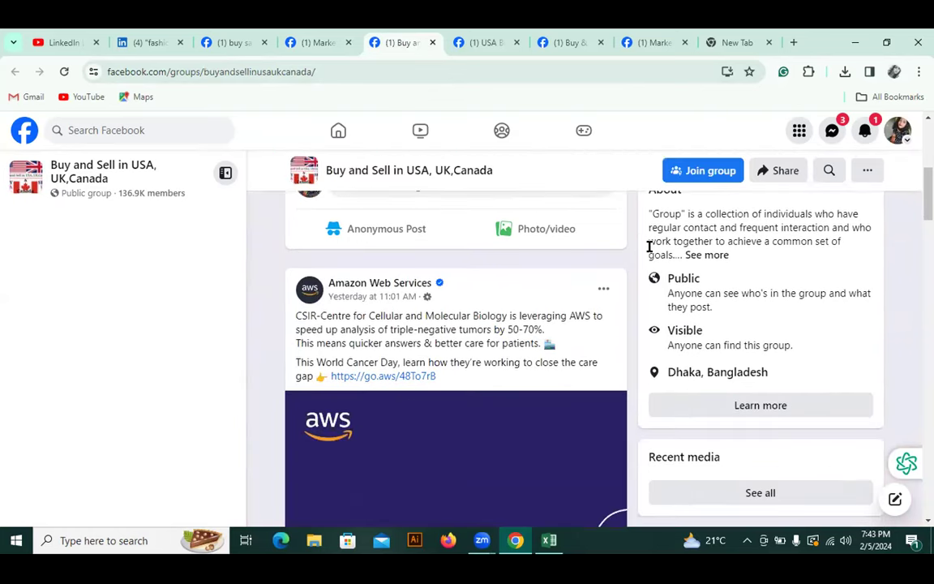
scroll(681, 333, "up", 3)
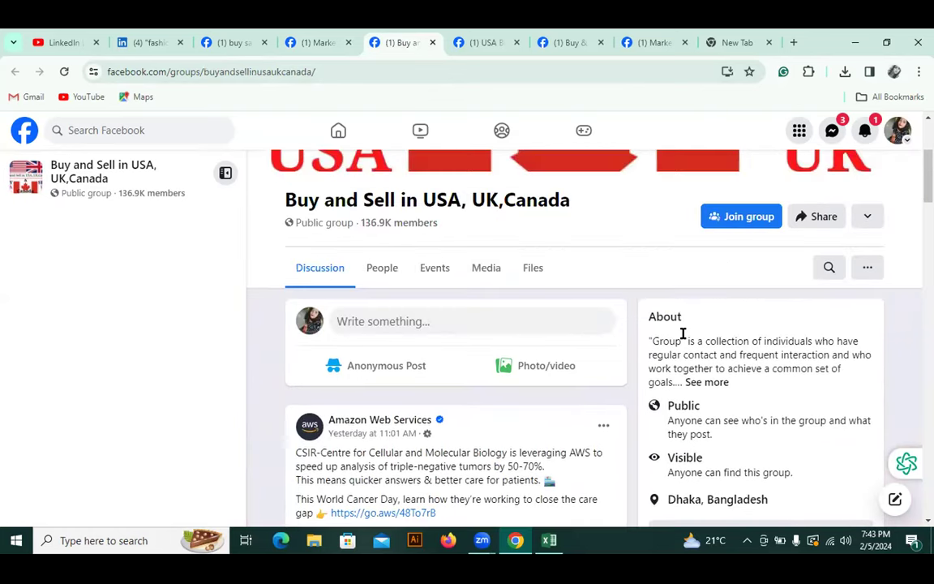
left_click(741, 281)
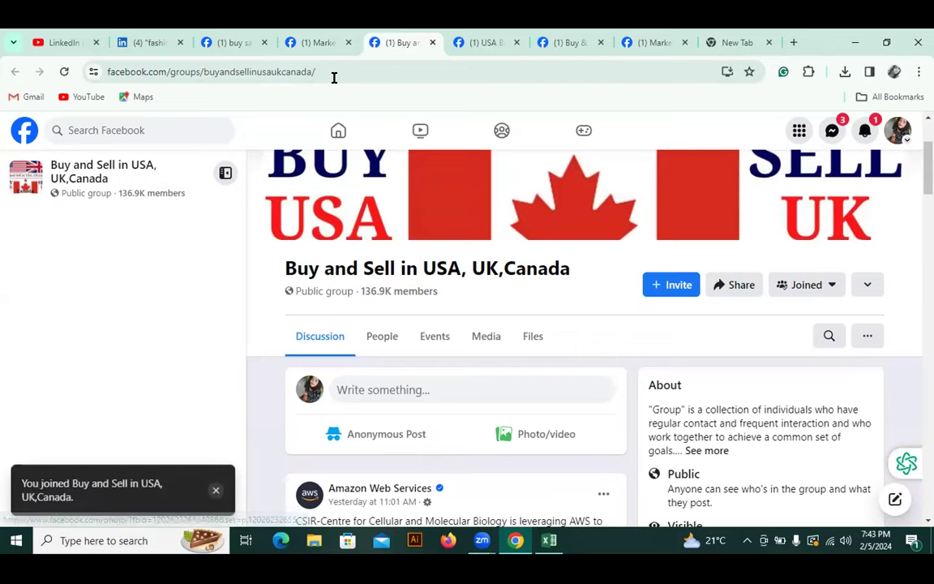
left_click(470, 41)
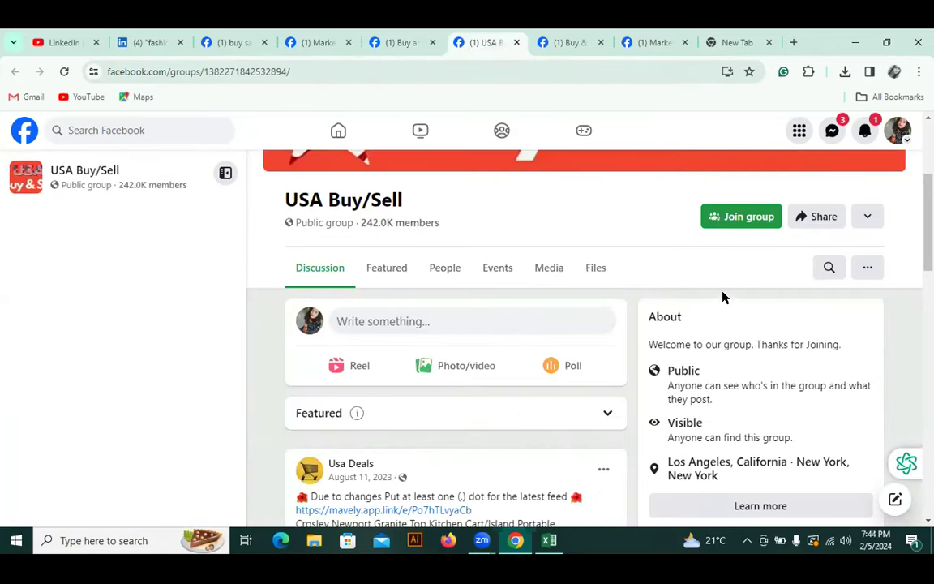
Request to join USA Buy/Sell, answering Yes to 'Can You Invite 10 More'
left_click(733, 216)
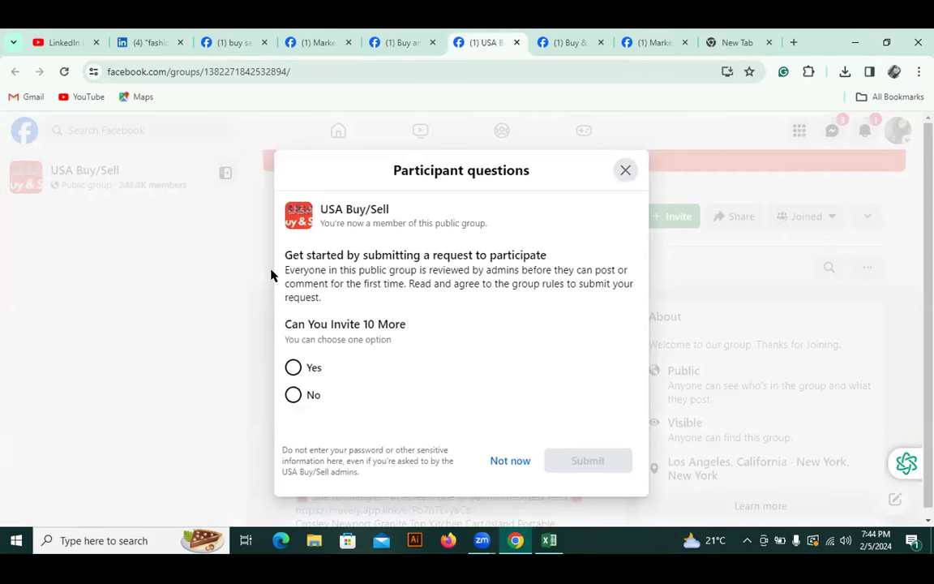
left_click(292, 368)
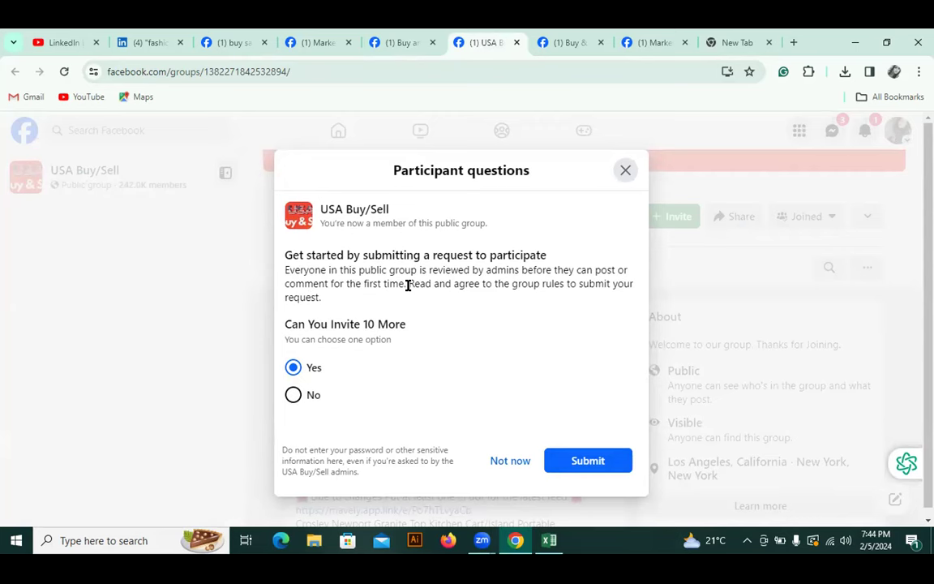
left_click_drag(407, 285, 409, 298)
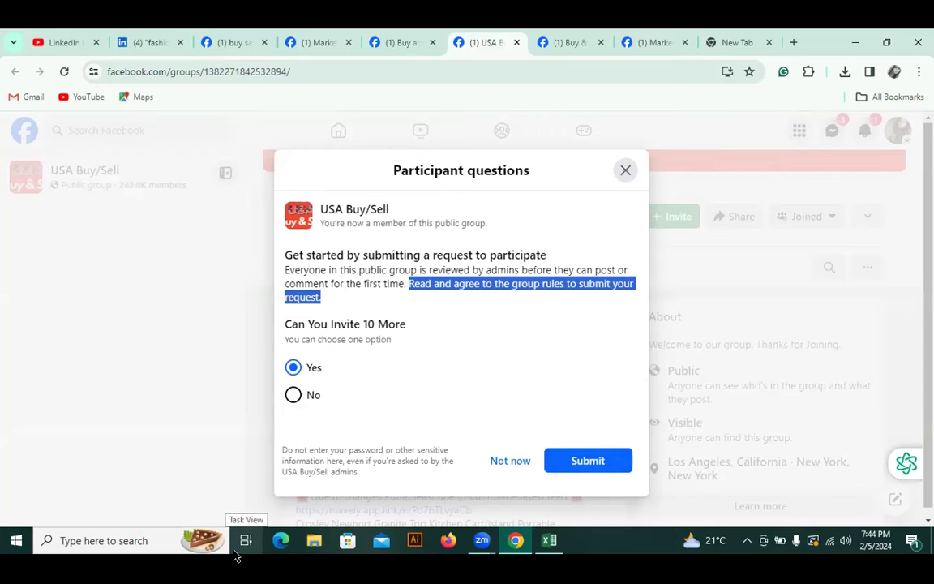
left_click(573, 460)
Join the 117K-member Buy & Sell Online USA group
left_click(559, 43)
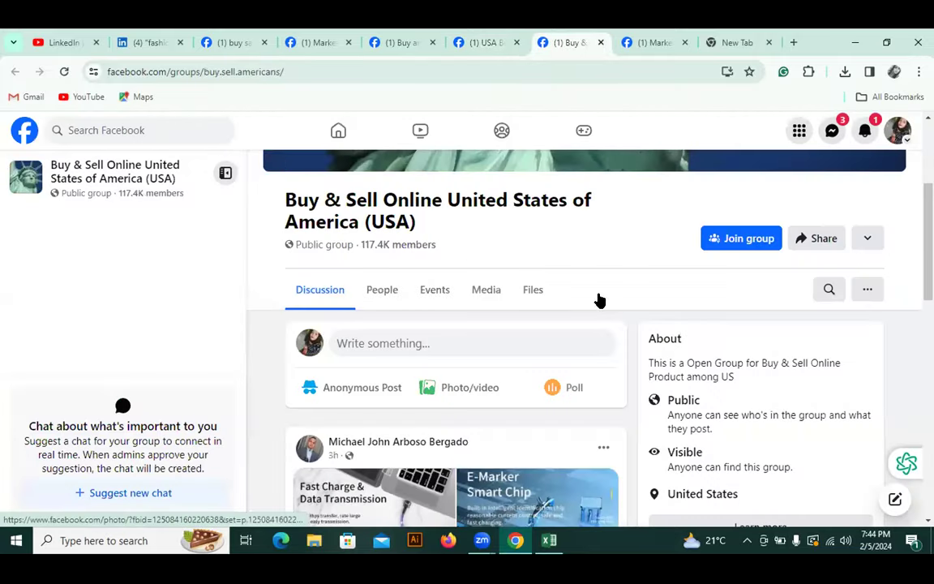
scroll(723, 262, "down", 1)
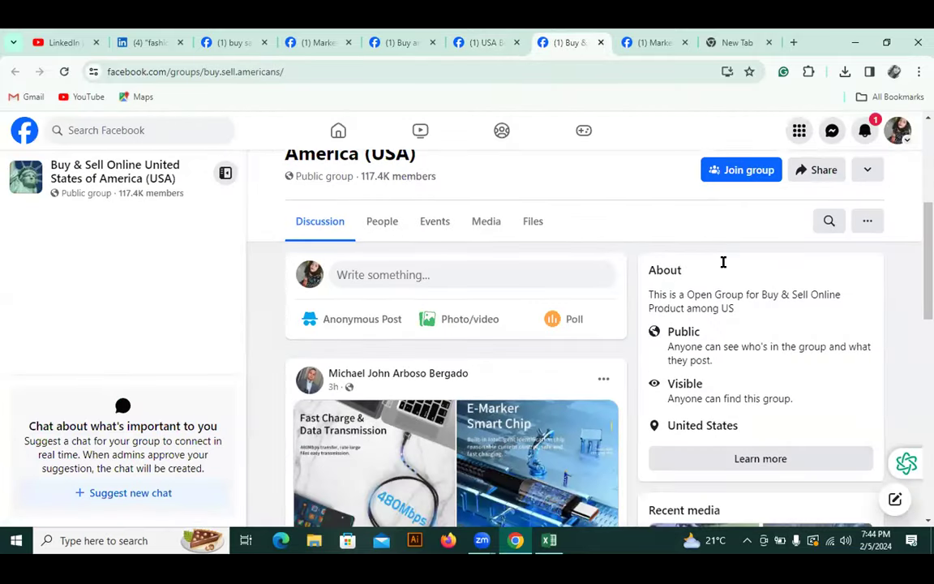
left_click(734, 174)
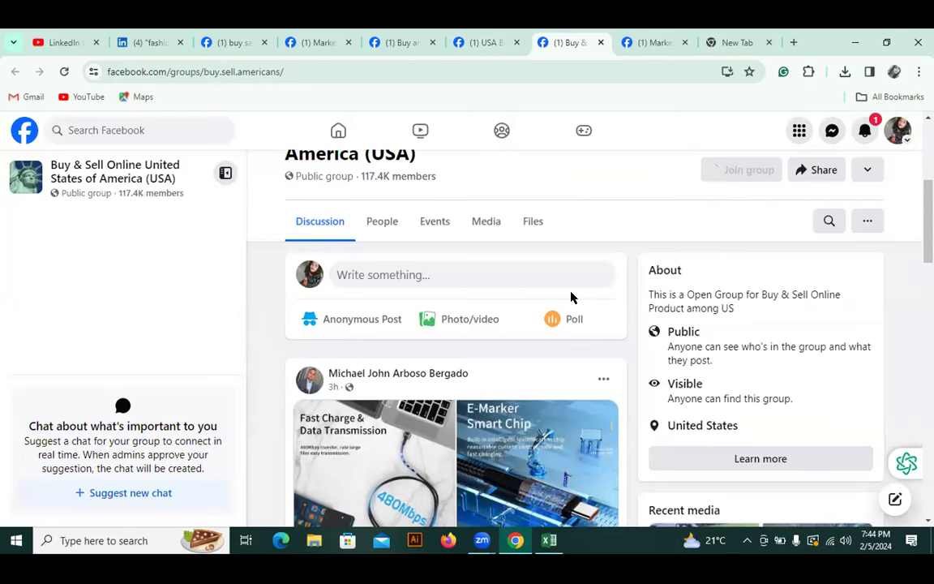
Join the Marketplace - Buy & Sell Online in UK, CANADA & USA group
left_click(653, 40)
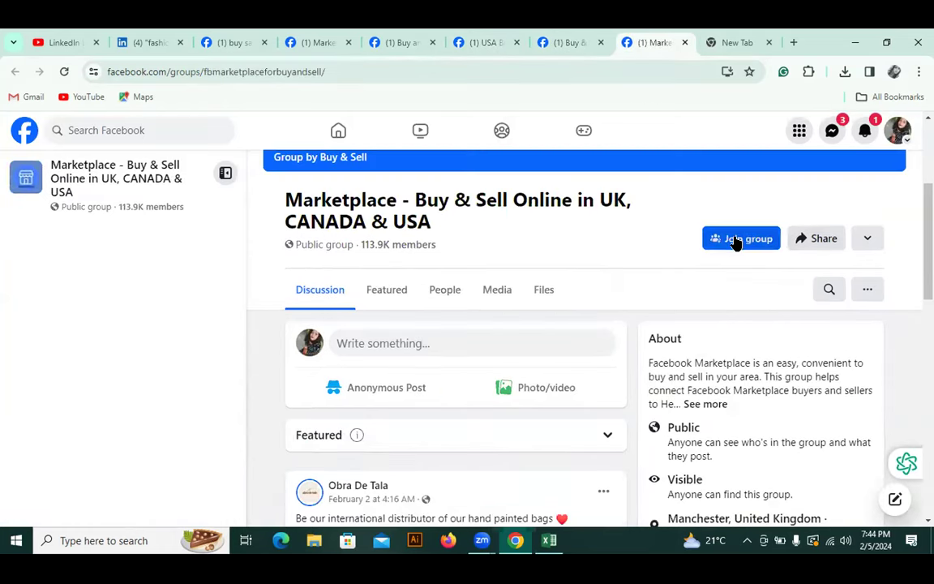
left_click(735, 240)
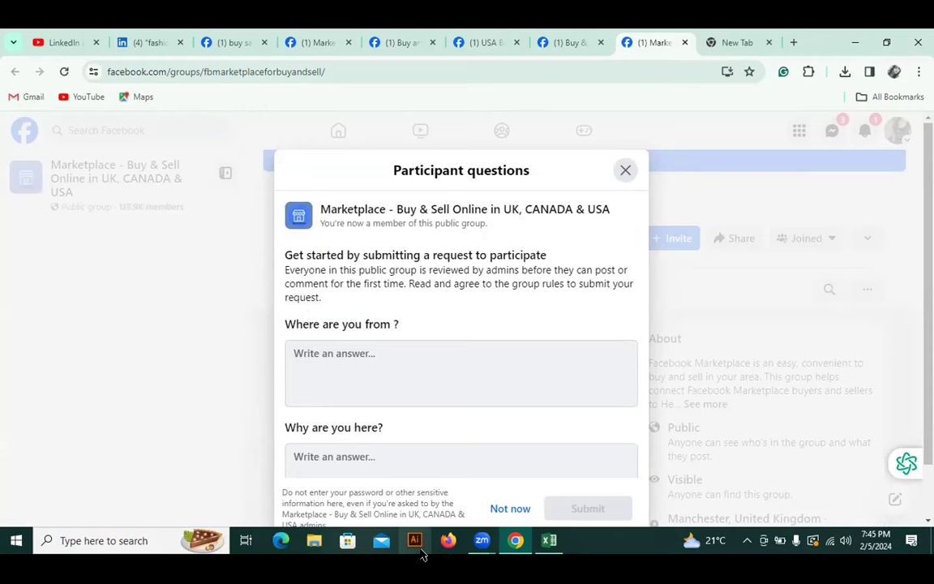
scroll(441, 350, "down", 2)
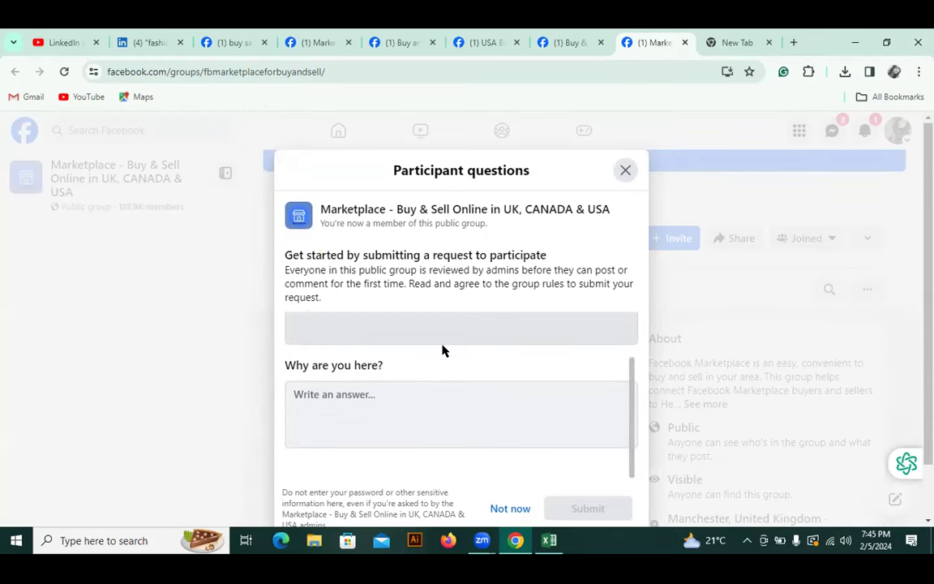
scroll(446, 363, "up", 2)
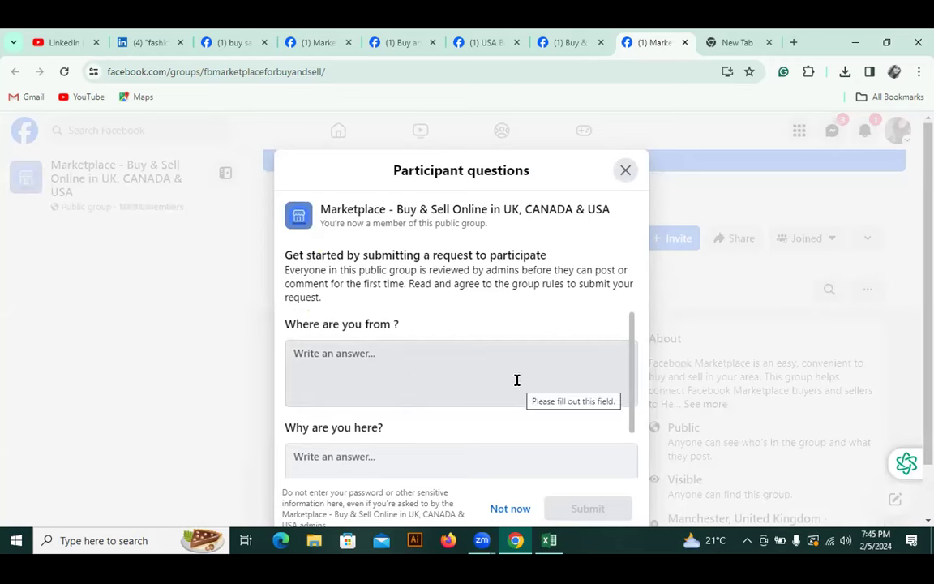
Answer 'Where are you from ?' with 'I'm from Bangladesh'
left_click(417, 379)
scroll(478, 429, "down", 1)
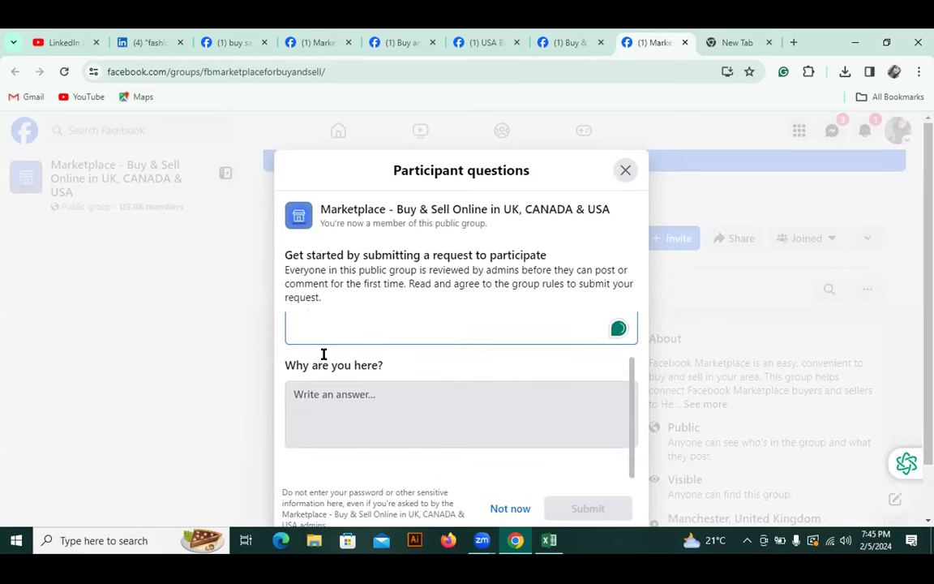
scroll(449, 391, "up", 1)
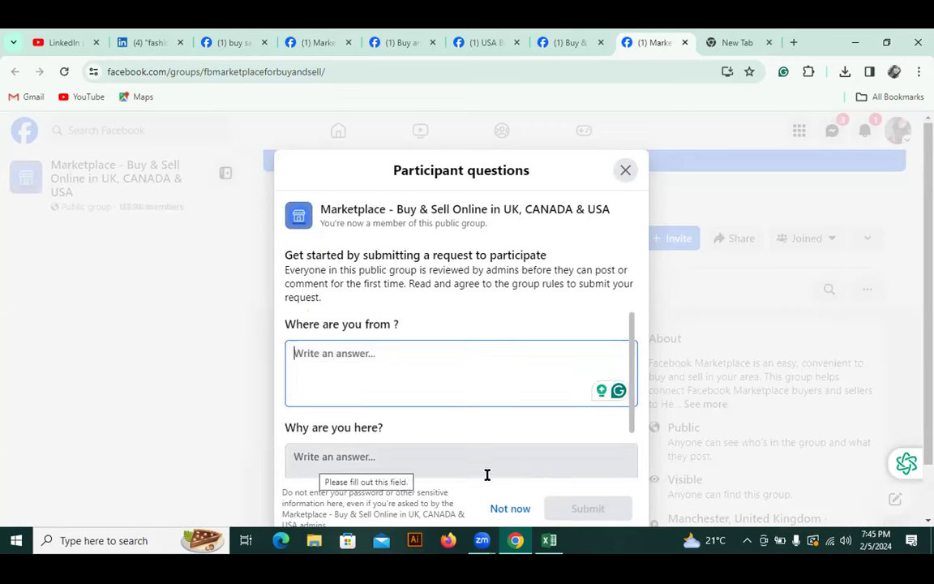
left_click(351, 355)
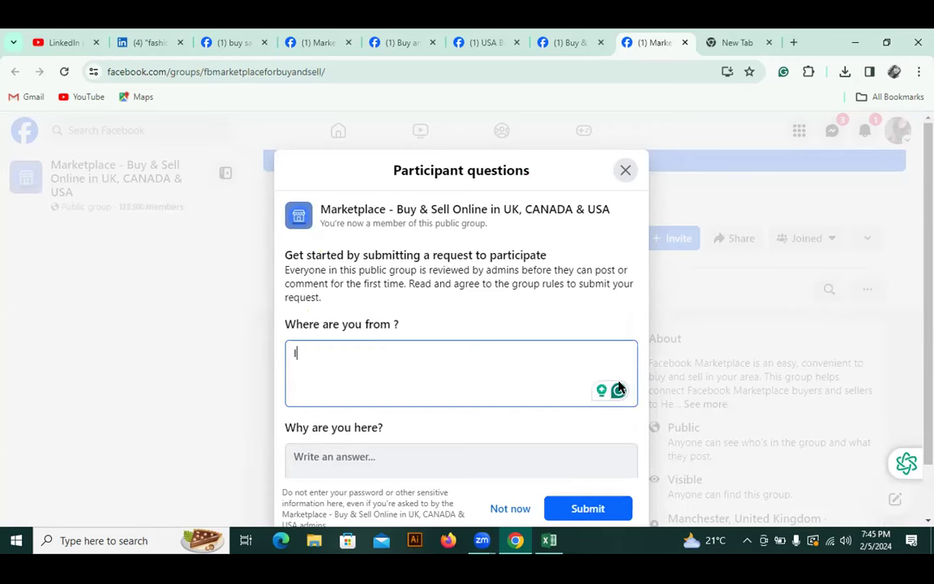
type("I'm from Bangladesh")
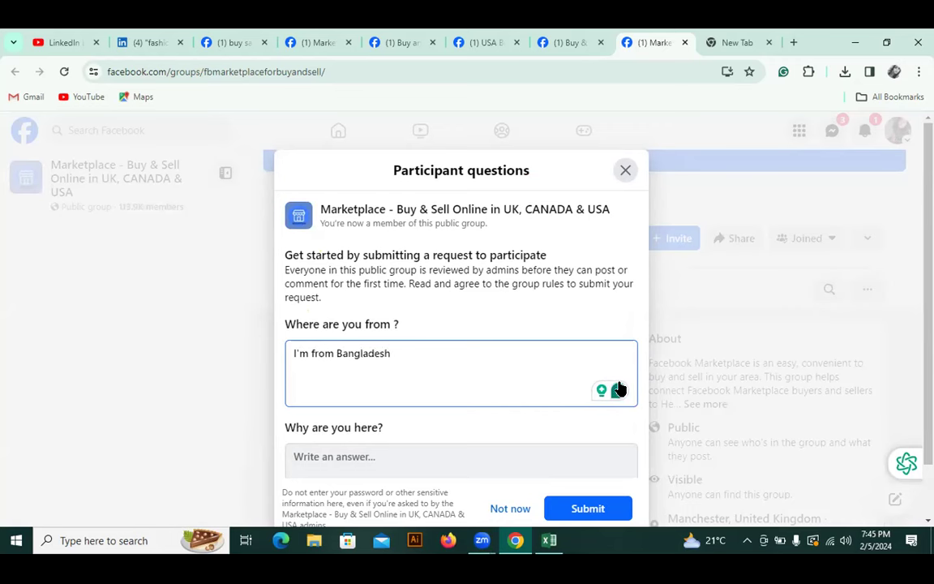
Answer 'Why are you here?' with 'I want to buy some products.' and submit the request
left_click(336, 460)
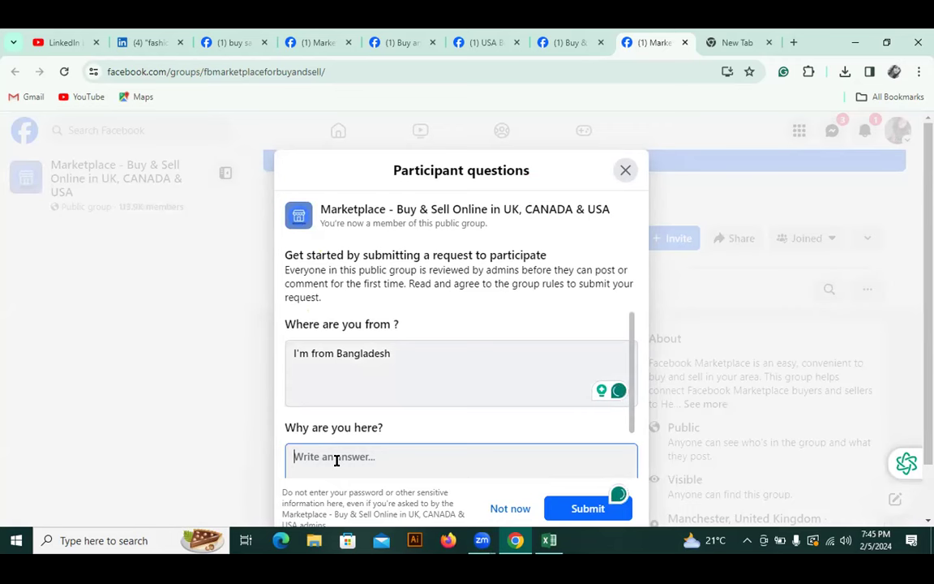
type("I wa")
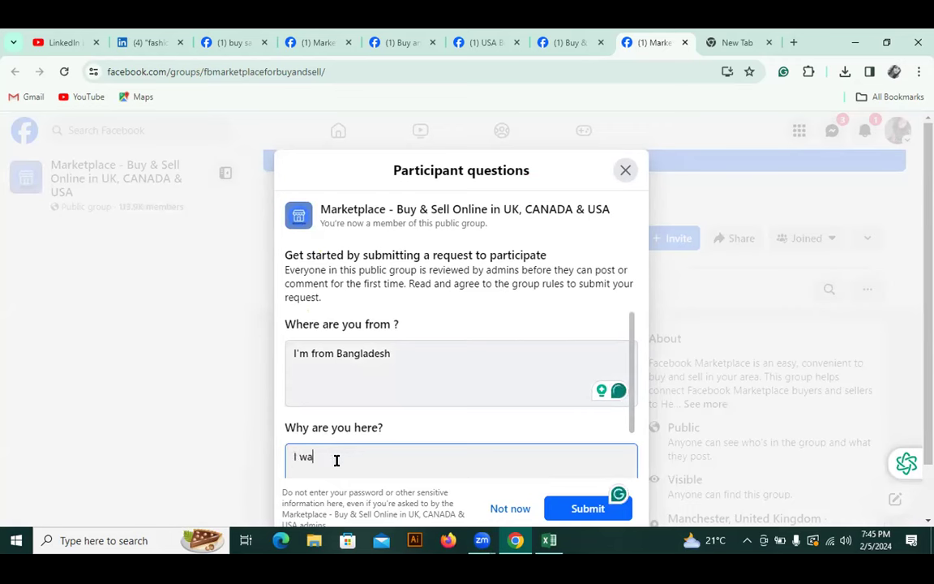
type("nt to")
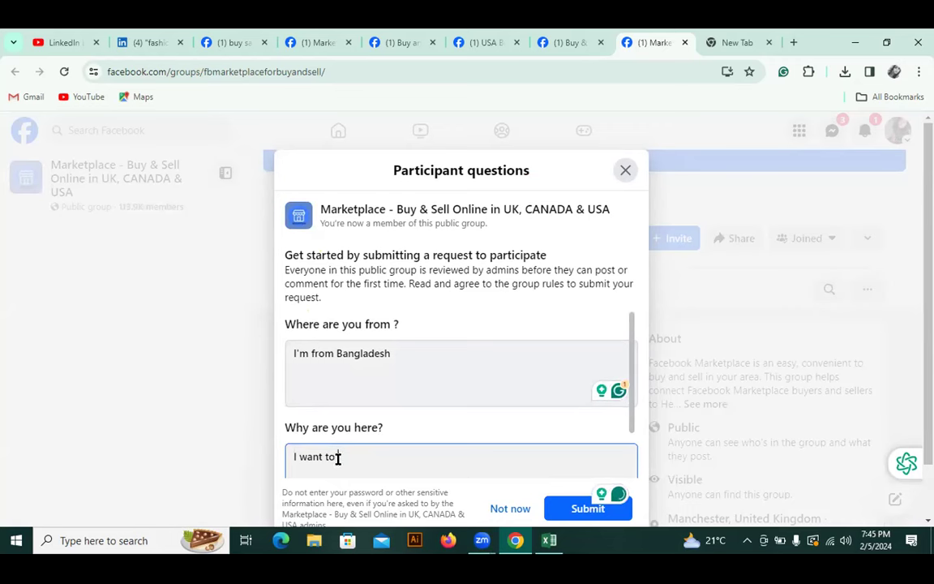
type(" buy")
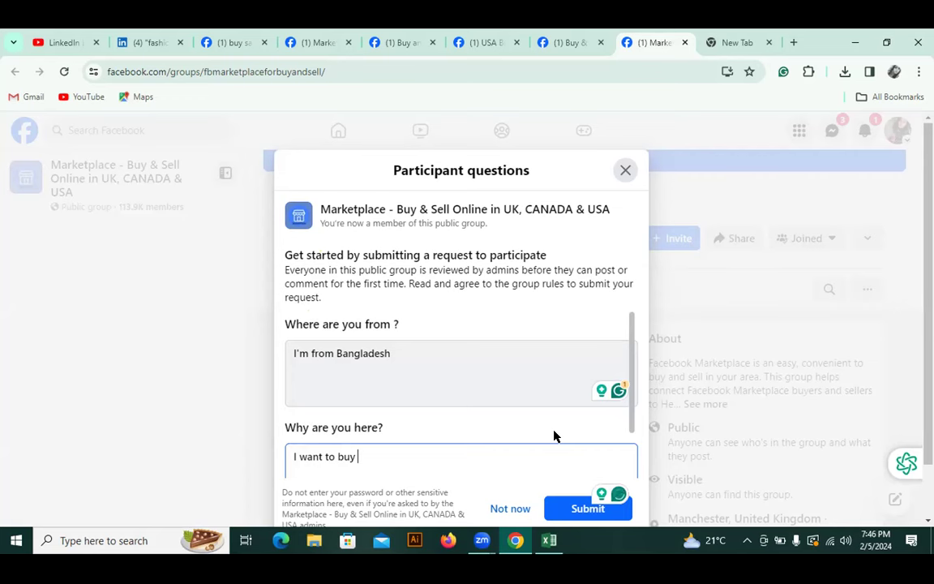
type("some products.")
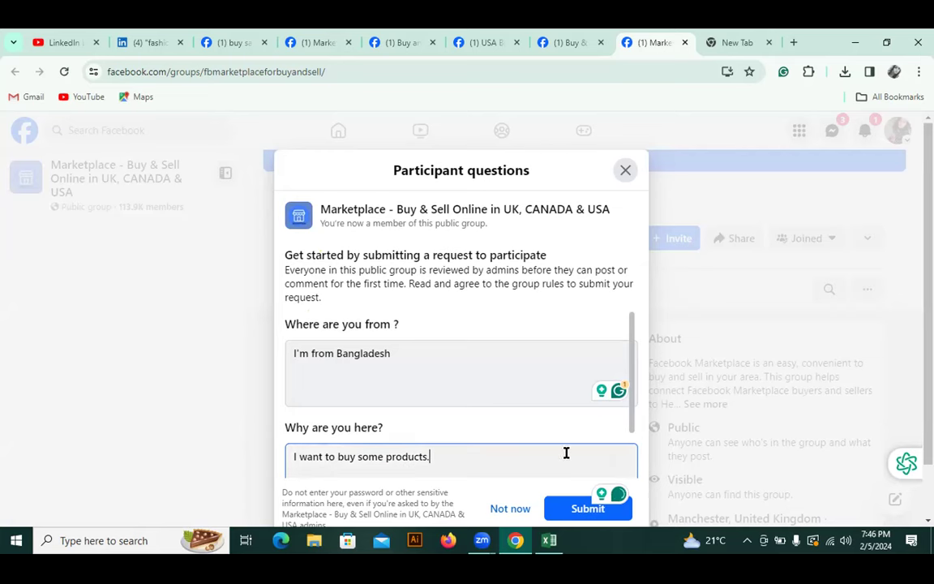
scroll(567, 453, "down", 1)
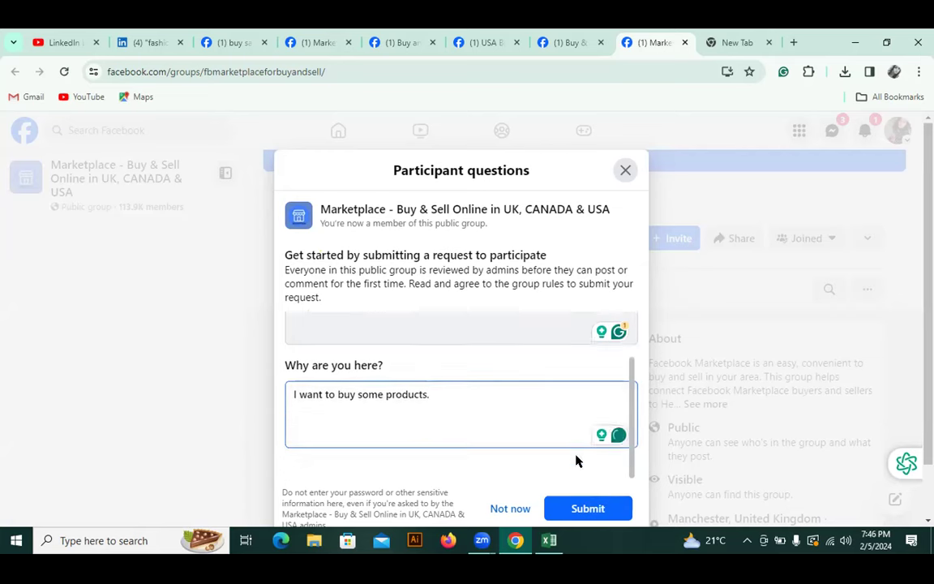
left_click(579, 514)
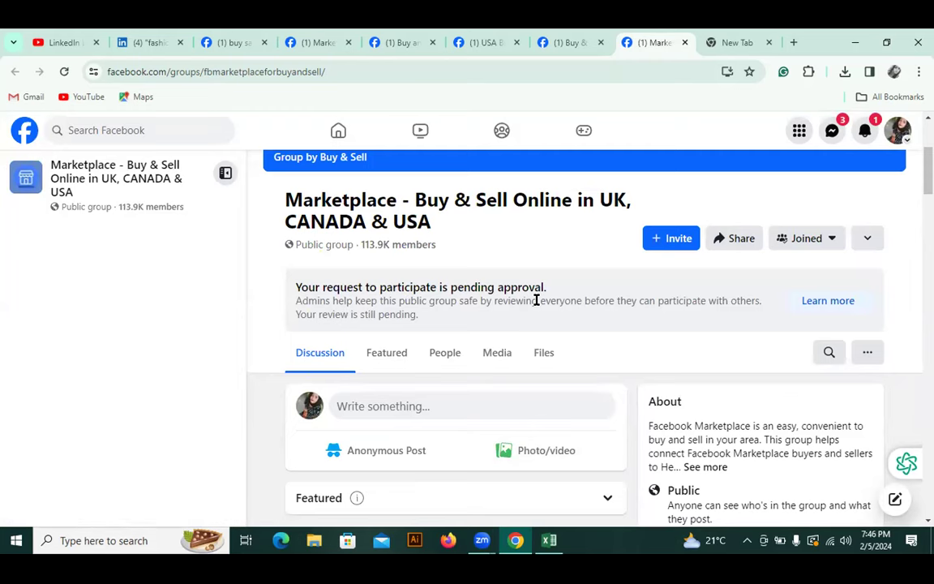
scroll(536, 300, "down", 3)
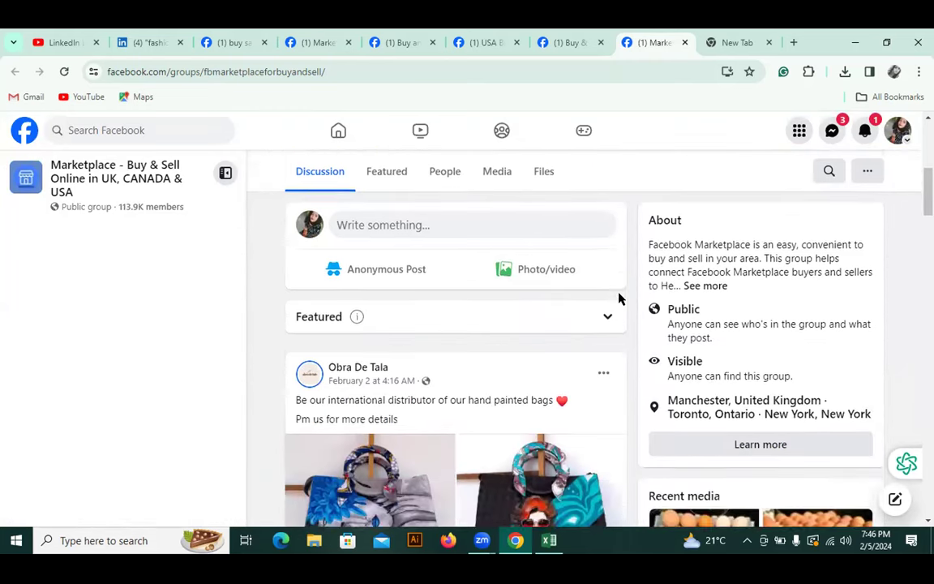
scroll(618, 300, "down", 1)
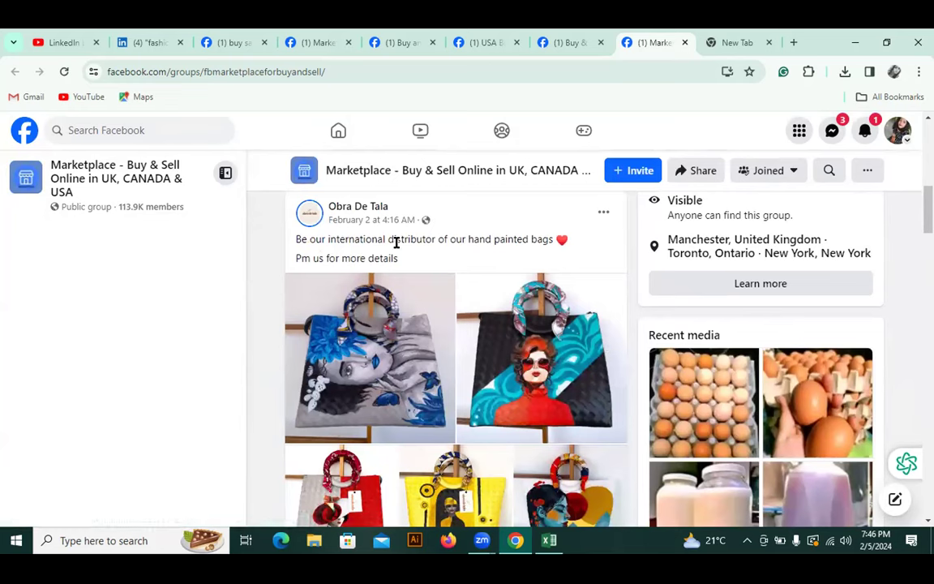
mouse_move(341, 214)
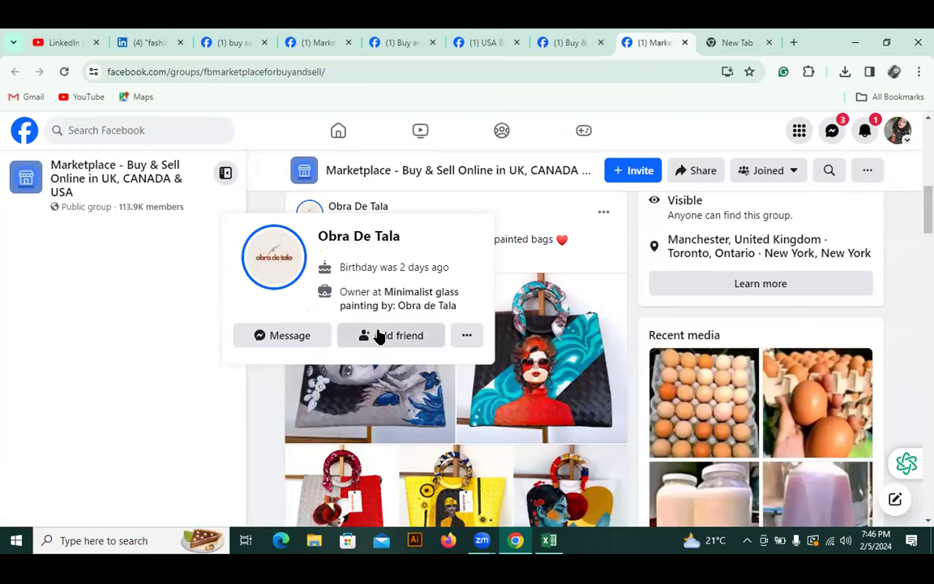
scroll(551, 273, "down", 4)
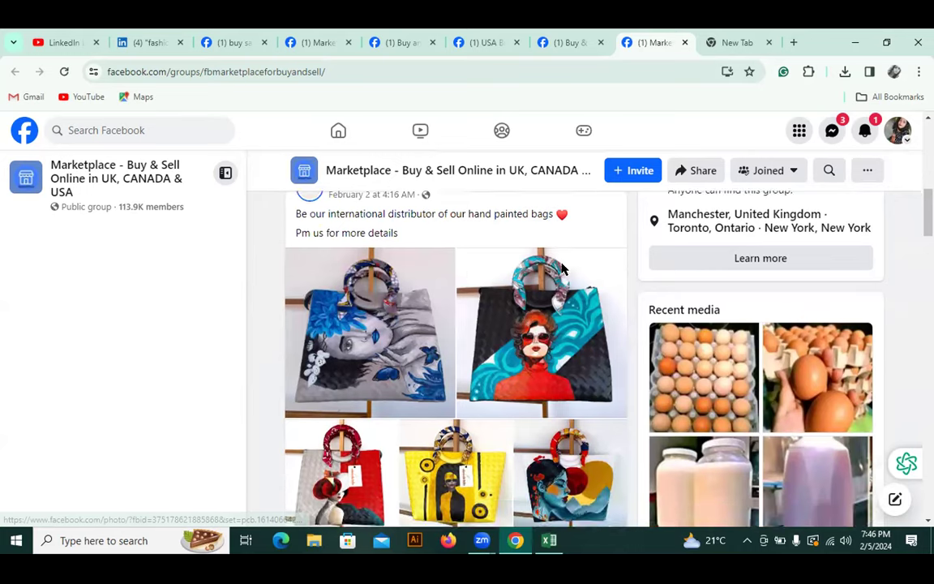
scroll(470, 296, "down", 3)
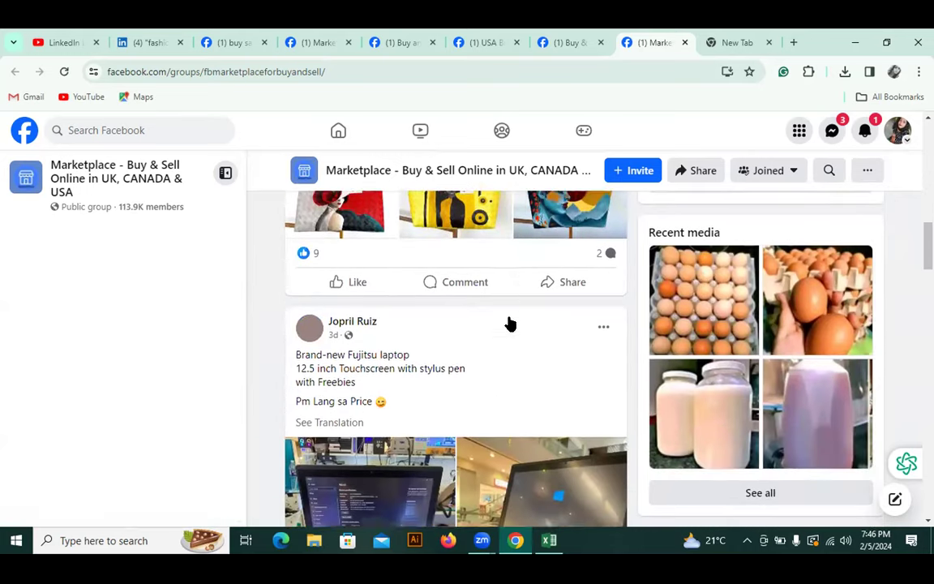
scroll(513, 335, "down", 2)
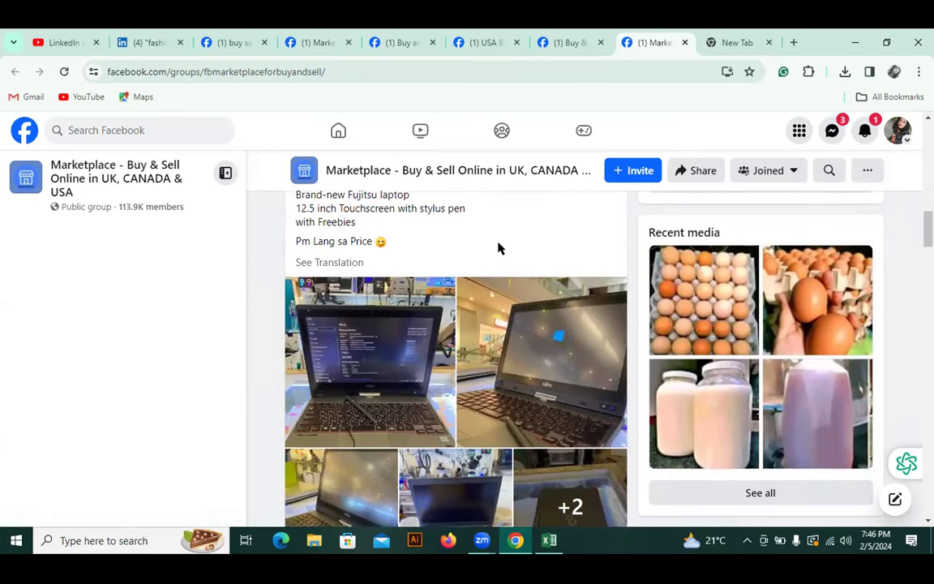
scroll(507, 292, "down", 5)
scroll(513, 312, "down", 4)
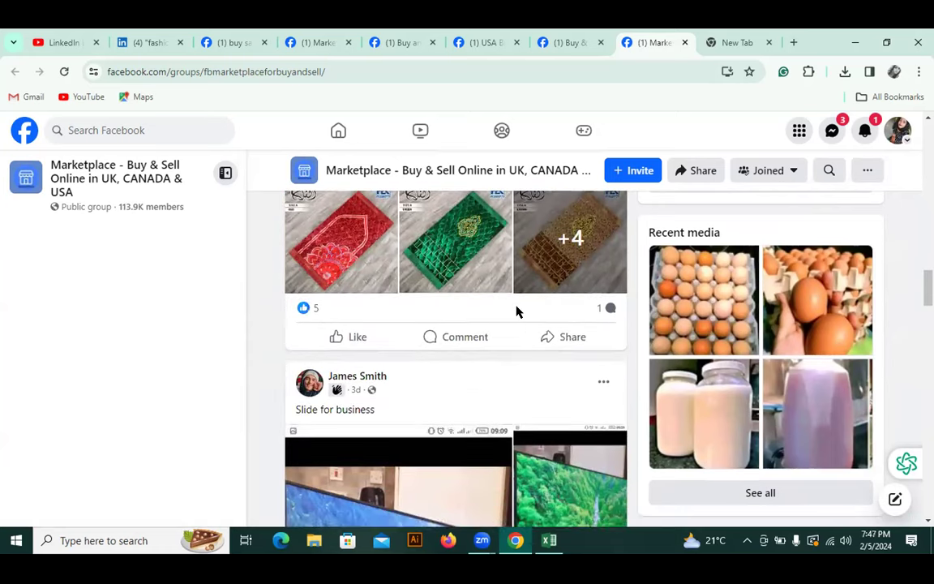
scroll(518, 313, "down", 7)
scroll(519, 312, "down", 7)
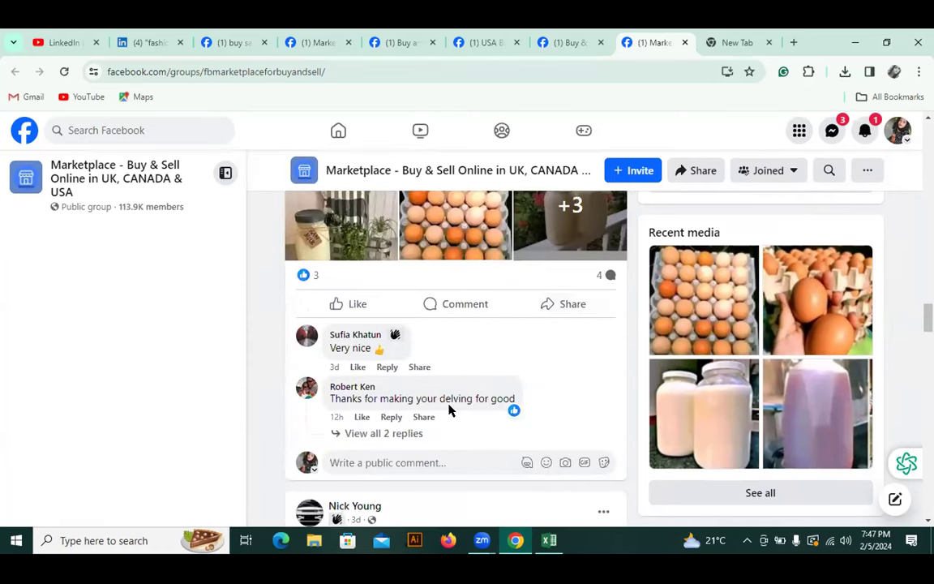
scroll(458, 409, "down", 6)
scroll(547, 413, "down", 2)
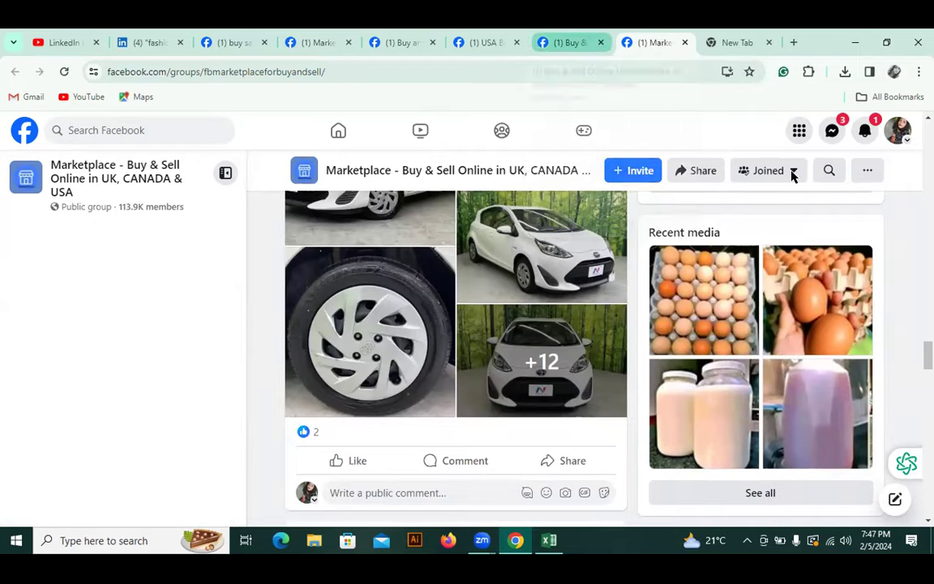
Return to the Buy & Sell Online USA feed and expand the Signature Designs - USA post's caption
key("ctrl+Page_Up")
scroll(476, 273, "down", 3)
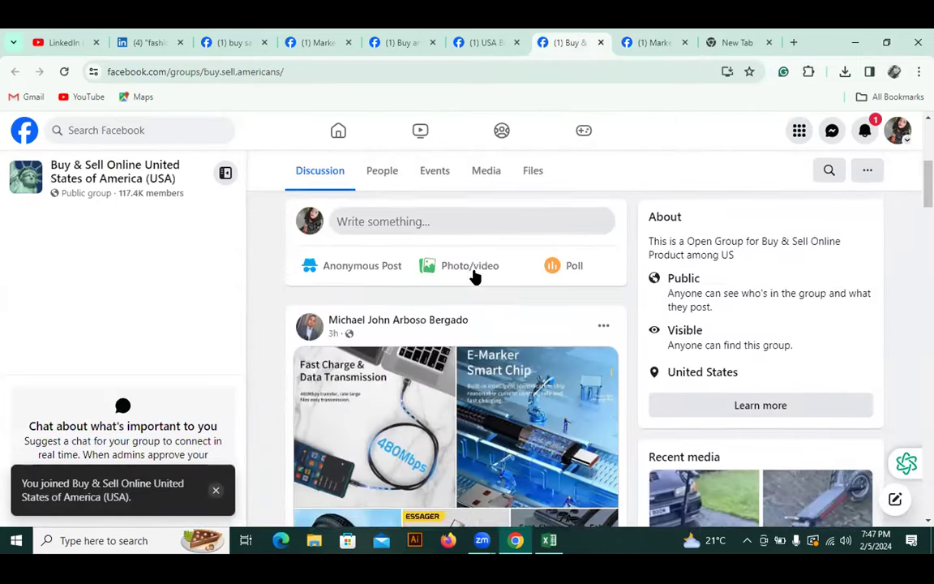
scroll(563, 322, "down", 1)
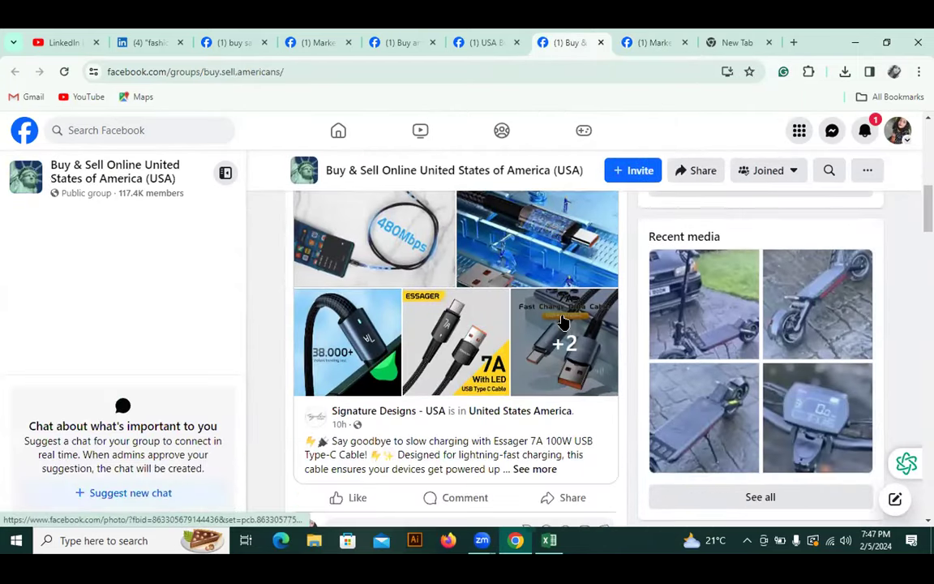
scroll(559, 320, "up", 3)
scroll(549, 315, "up", 1)
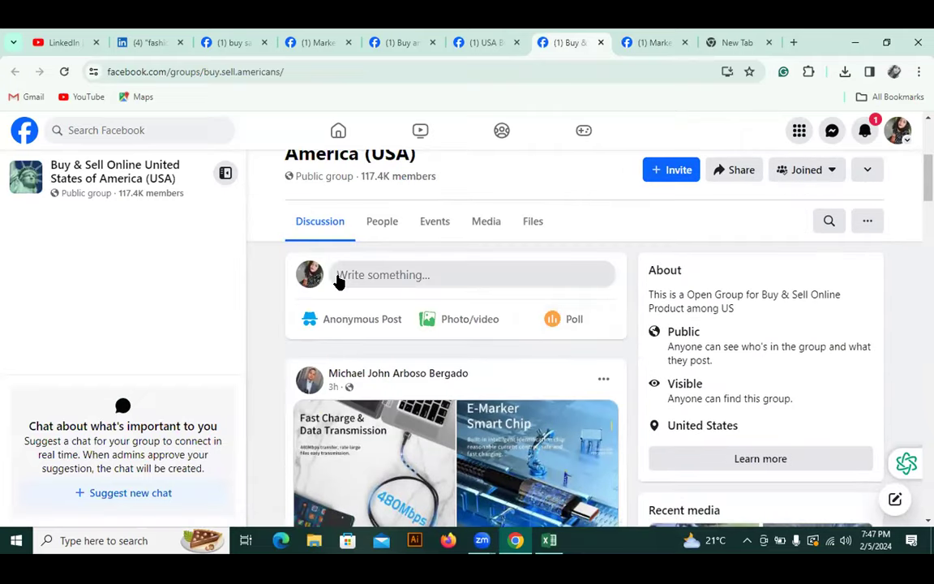
scroll(580, 371, "down", 2)
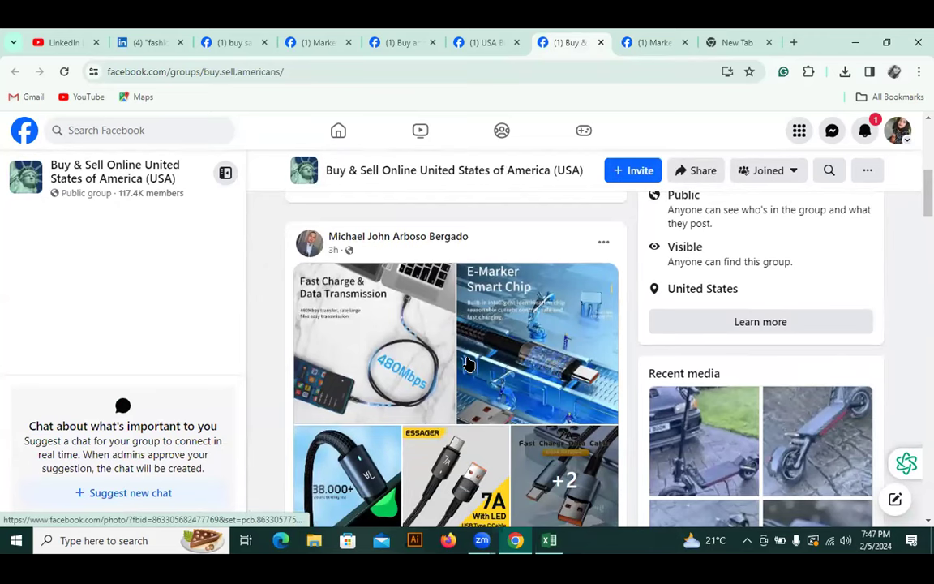
scroll(467, 365, "down", 1)
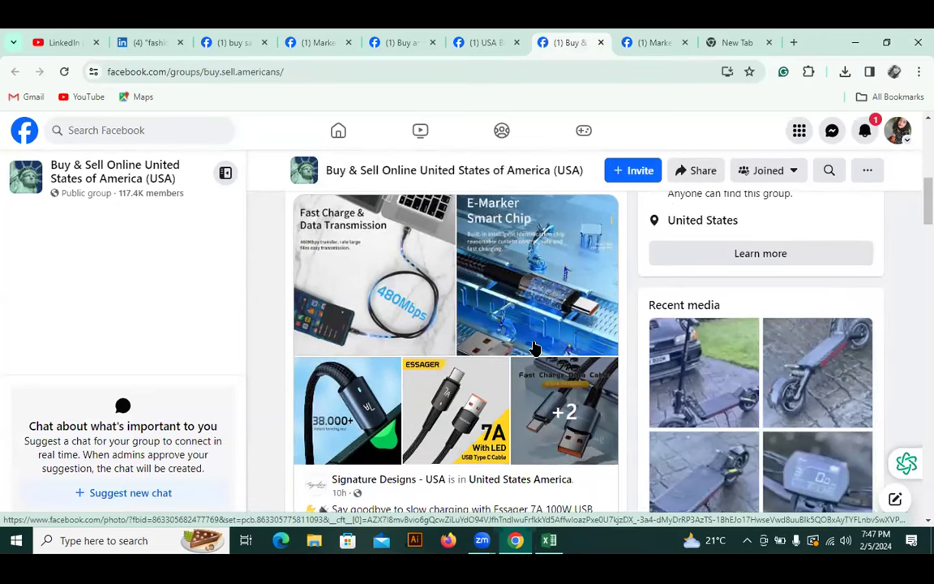
scroll(531, 350, "down", 1)
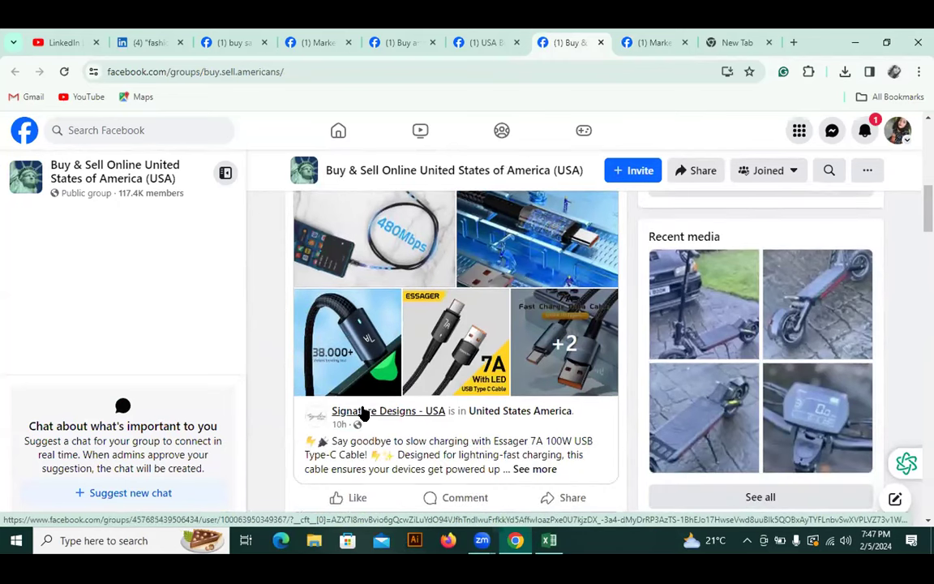
mouse_move(380, 415)
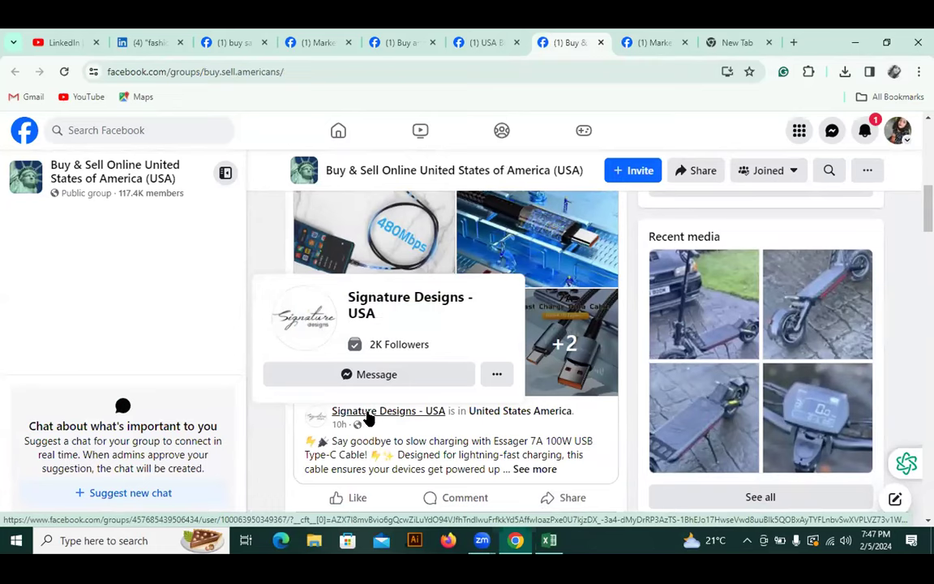
left_click(534, 470)
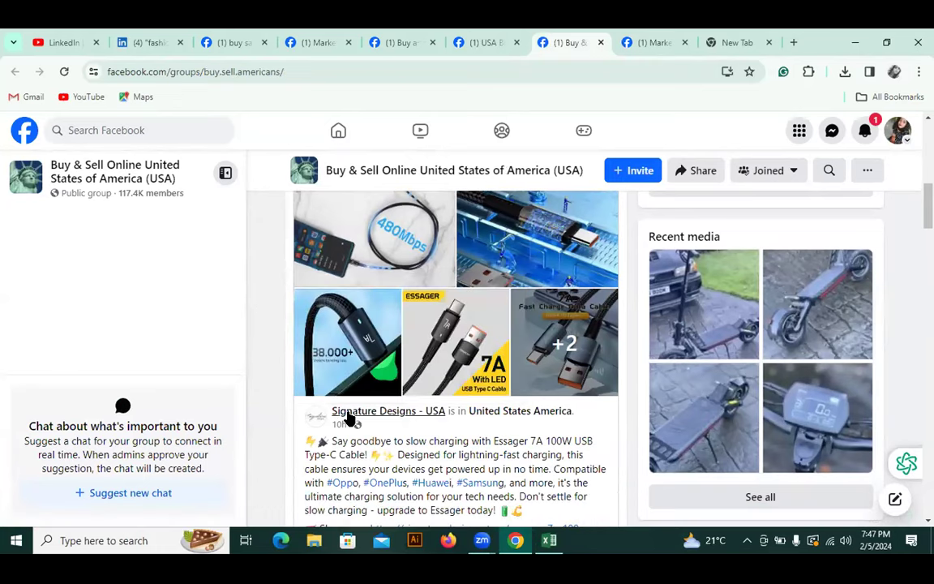
scroll(523, 463, "down", 1)
scroll(524, 463, "down", 1)
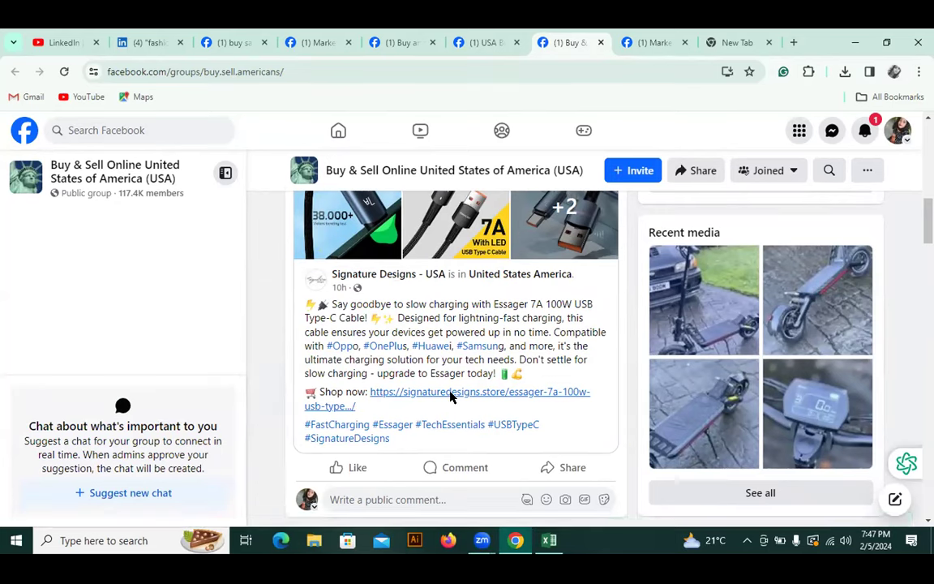
left_click(452, 397)
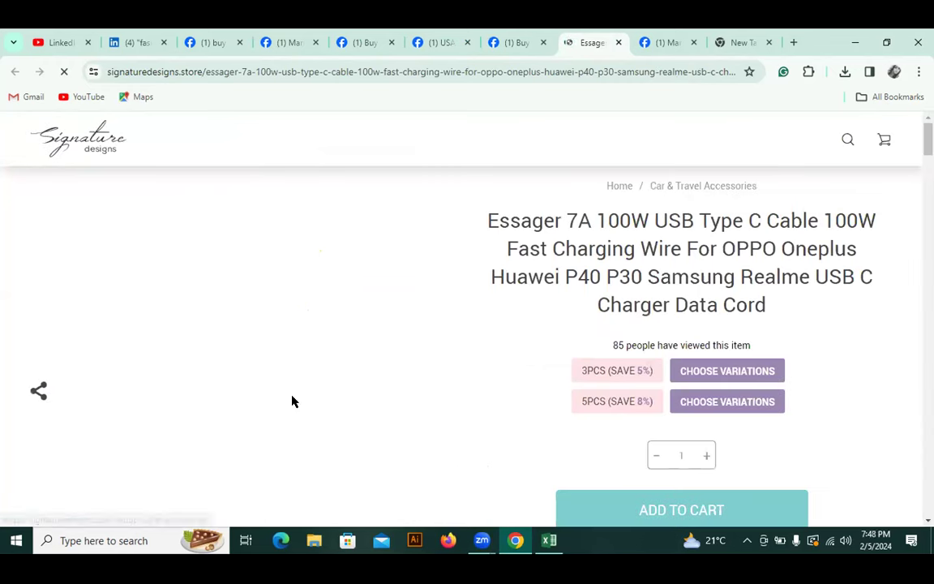
scroll(380, 364, "down", 1)
scroll(396, 354, "up", 1)
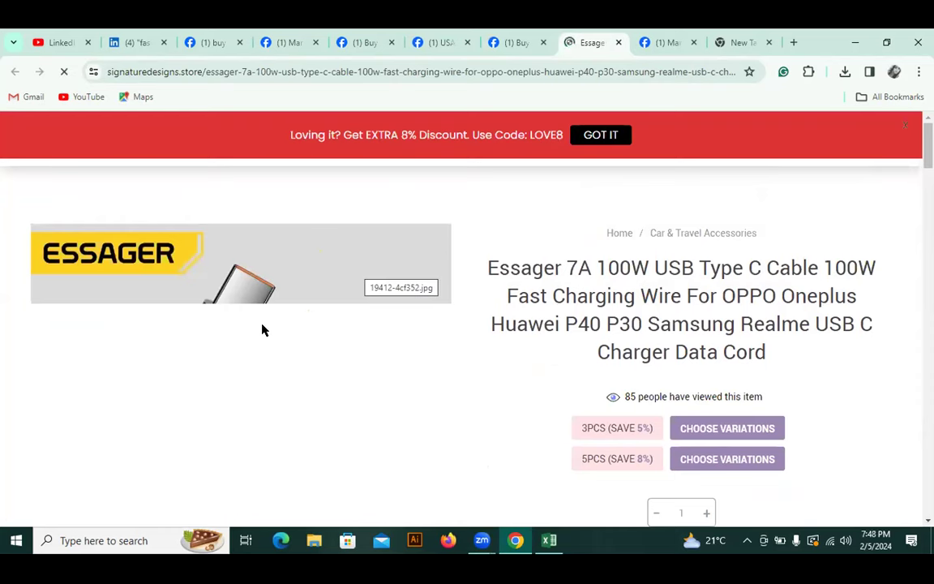
left_click(618, 43)
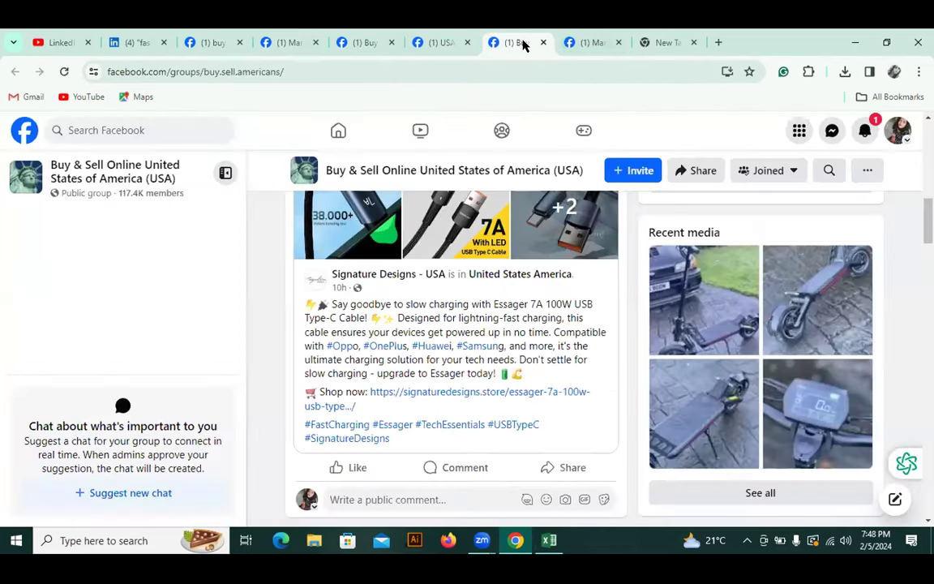
mouse_move(382, 283)
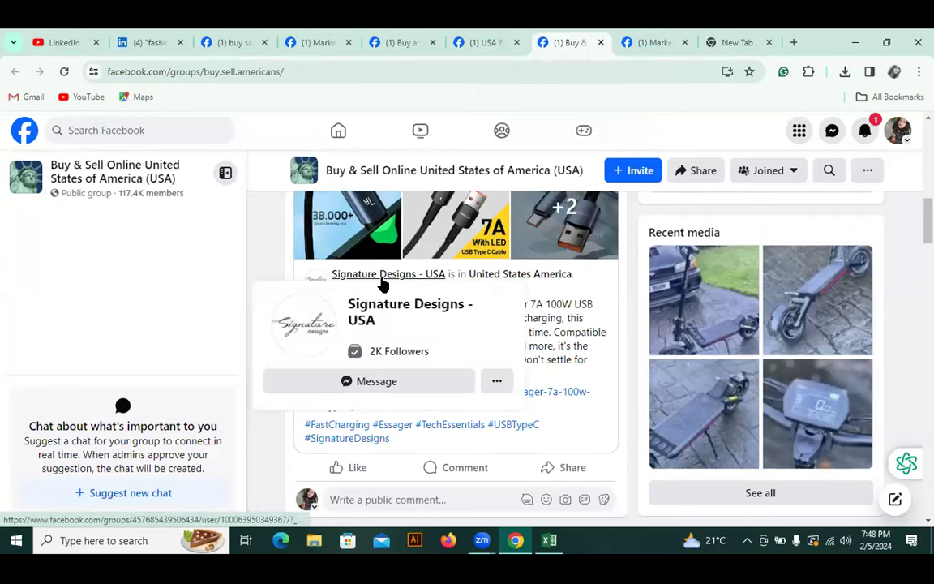
scroll(446, 284, "up", 2)
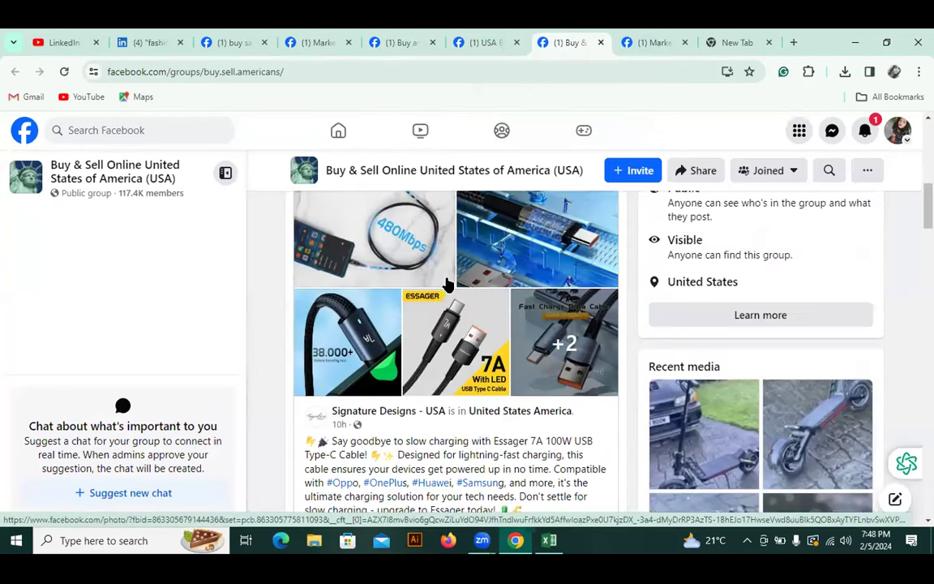
scroll(445, 283, "up", 3)
scroll(523, 430, "down", 1)
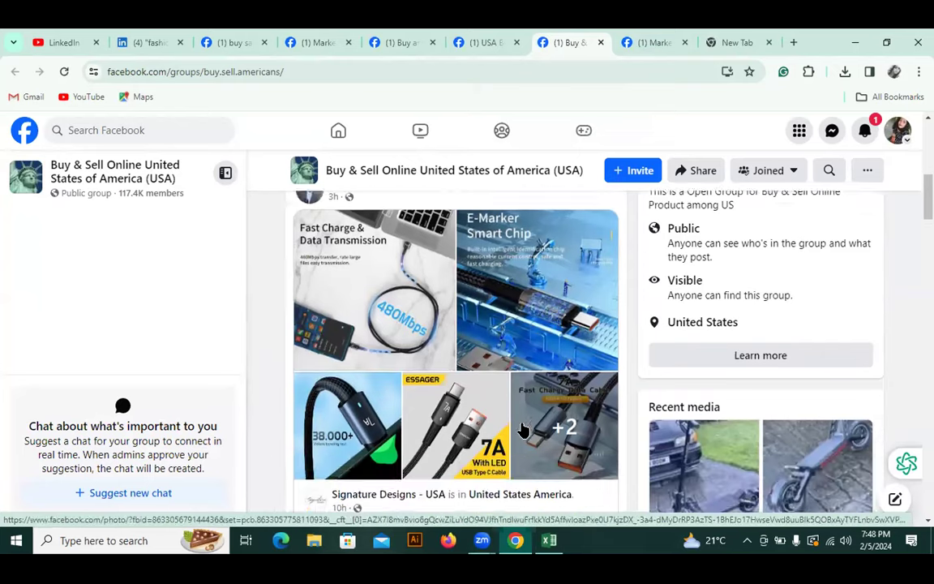
scroll(523, 429, "down", 2)
scroll(522, 430, "down", 2)
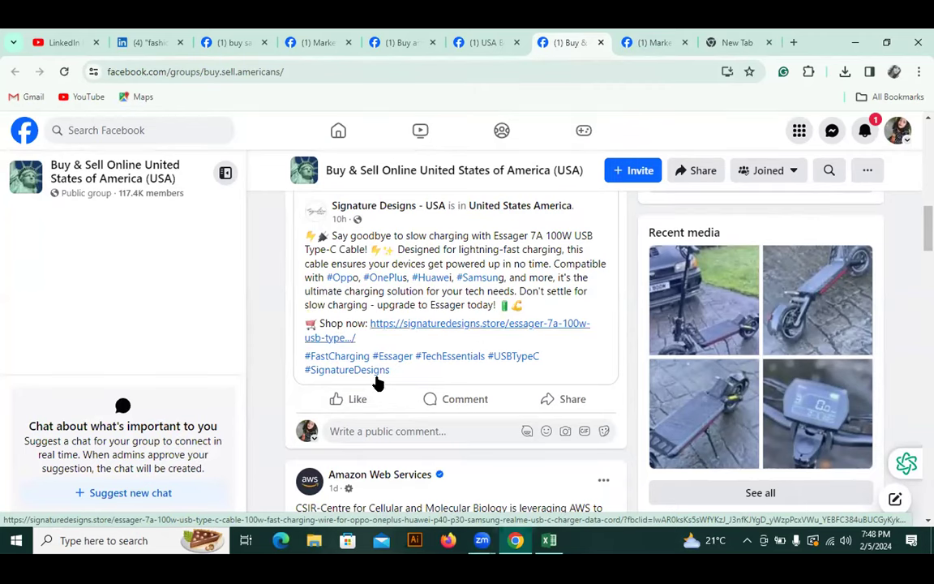
scroll(482, 366, "down", 2)
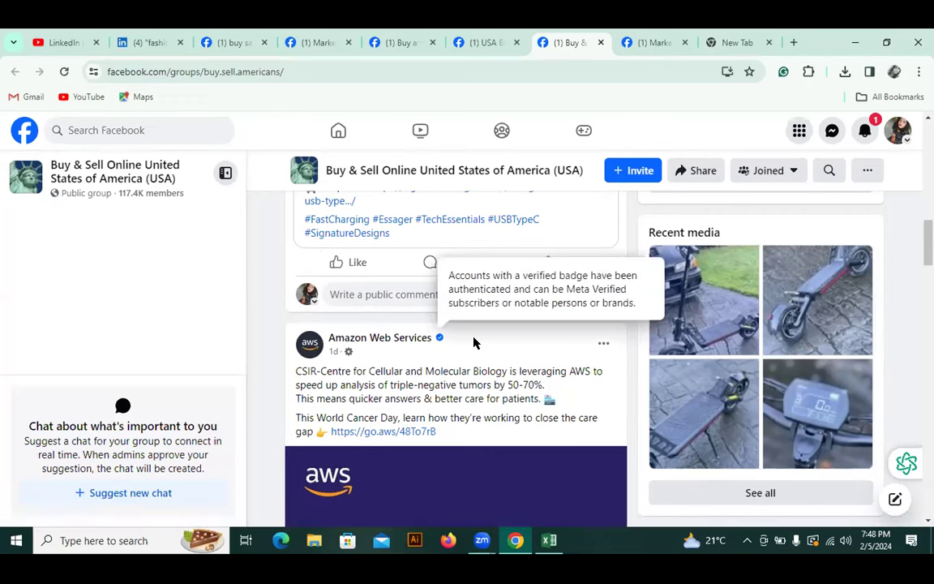
scroll(474, 343, "down", 2)
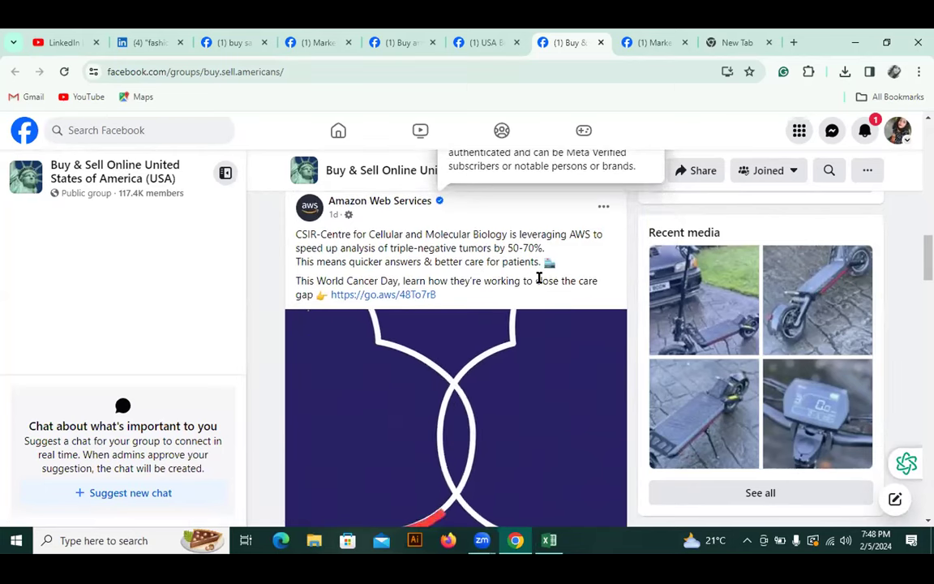
scroll(539, 279, "down", 5)
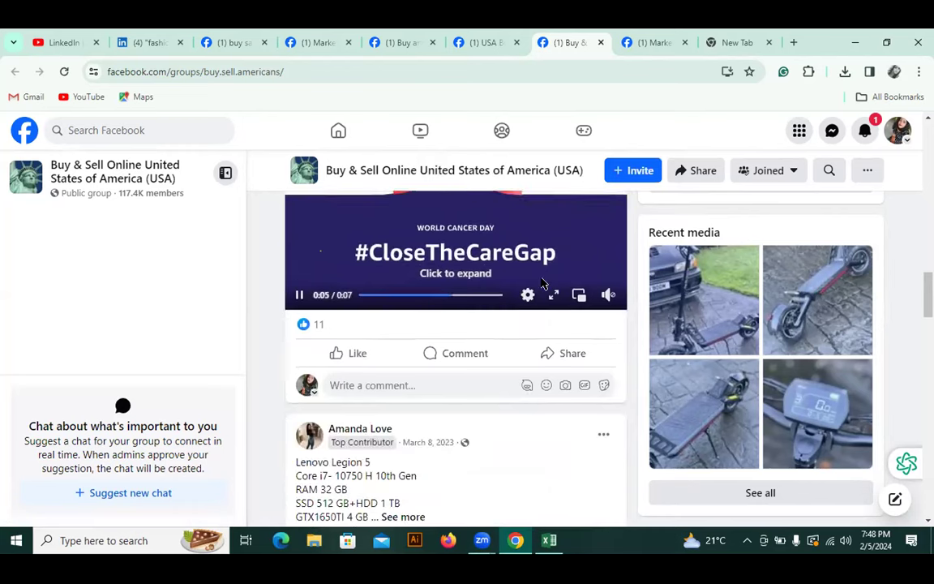
scroll(541, 281, "down", 3)
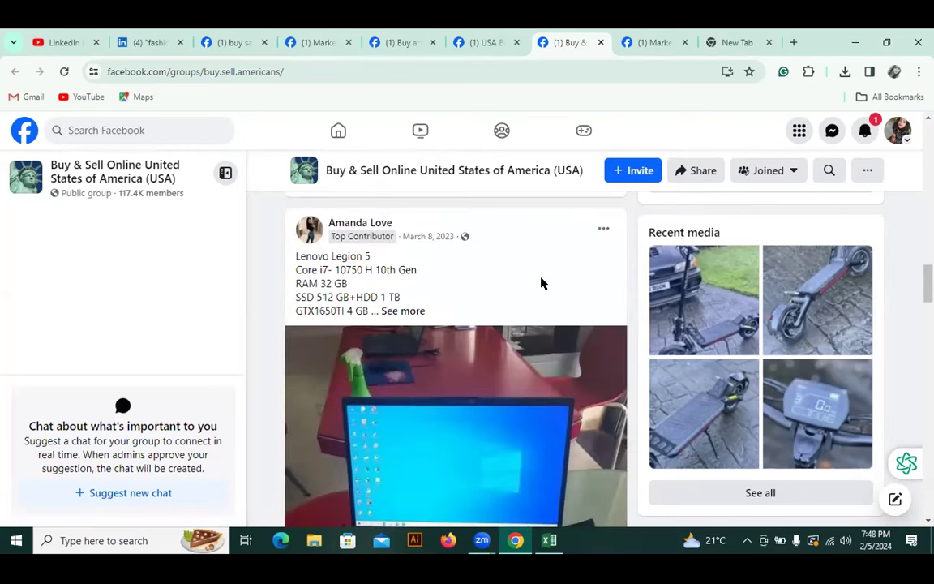
scroll(541, 283, "down", 5)
scroll(542, 284, "down", 2)
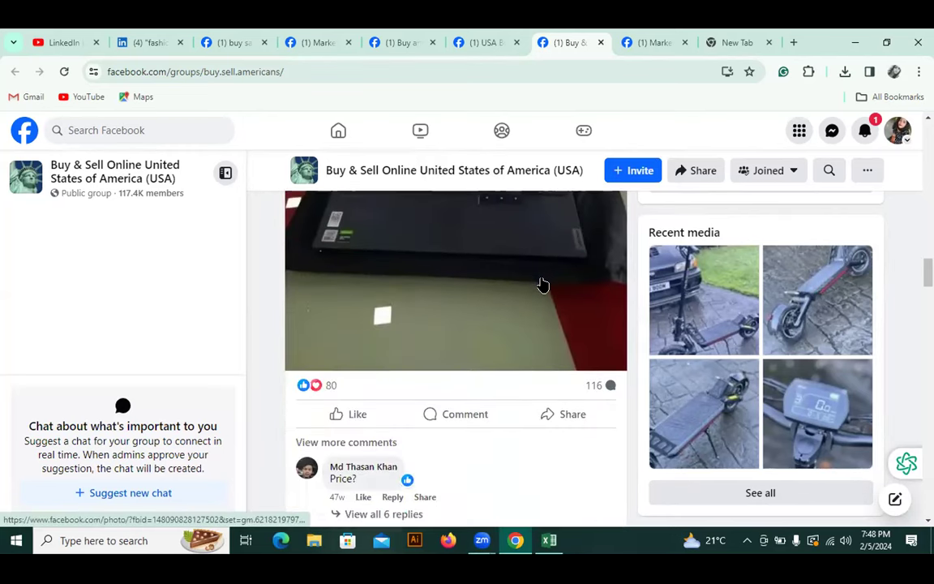
scroll(581, 342, "up", 10)
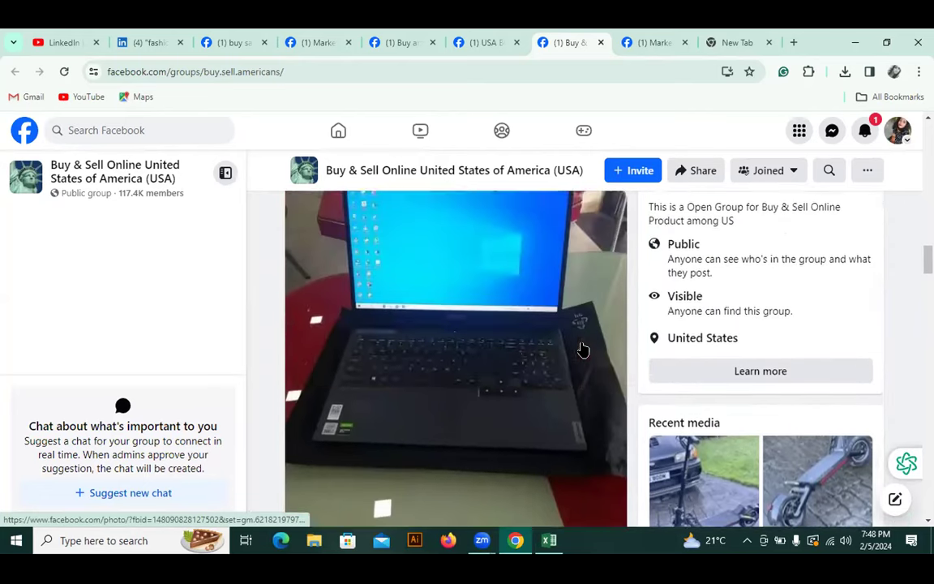
scroll(580, 341, "up", 5)
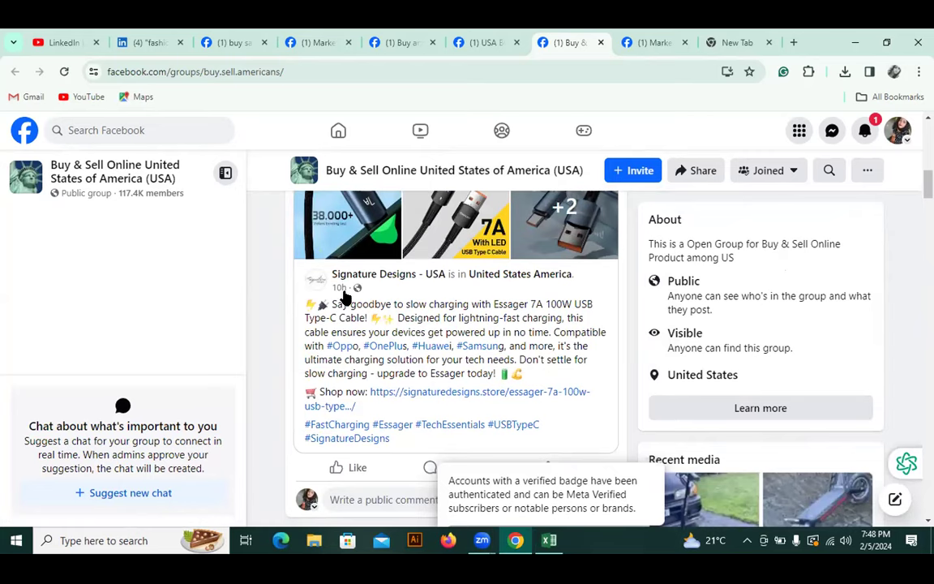
scroll(488, 347, "up", 2)
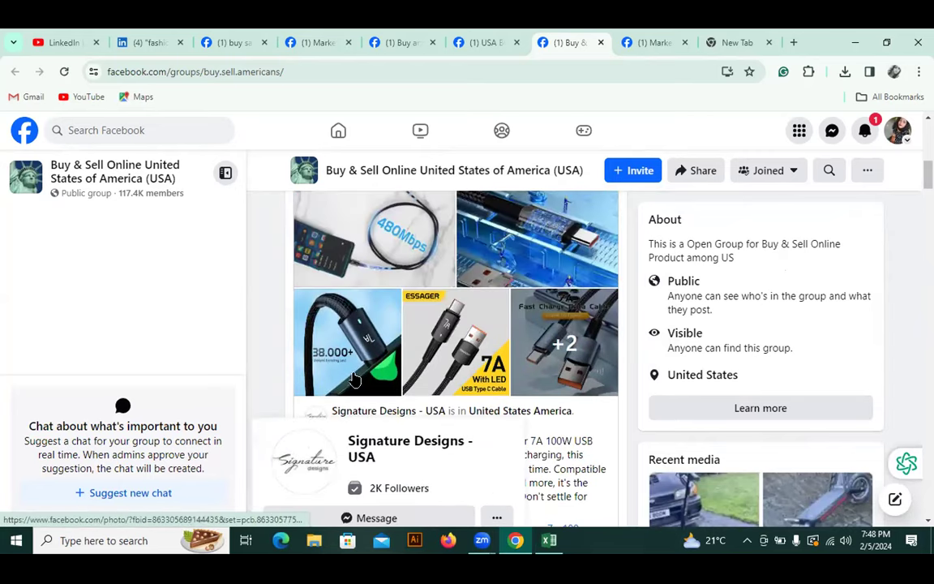
scroll(492, 389, "up", 1)
scroll(584, 403, "up", 3)
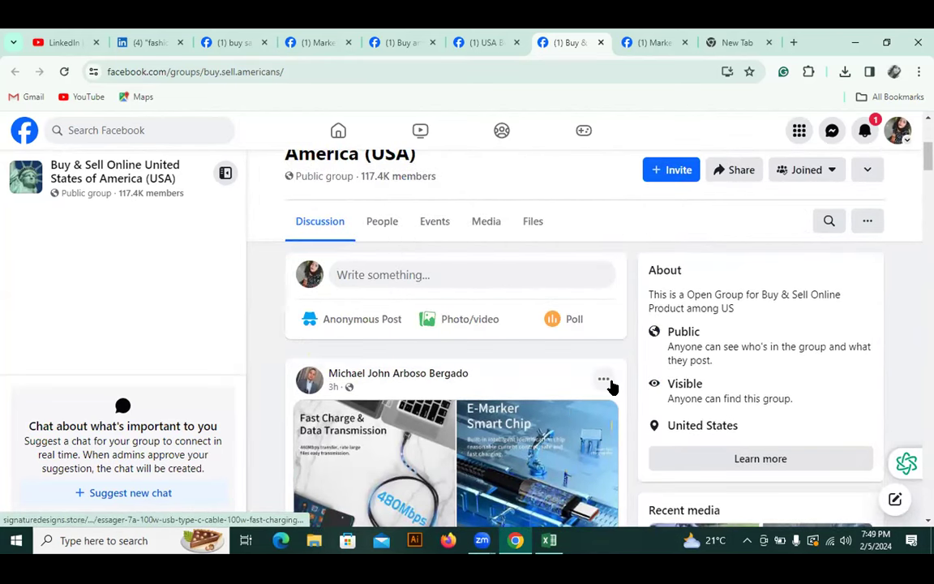
scroll(625, 370, "up", 1)
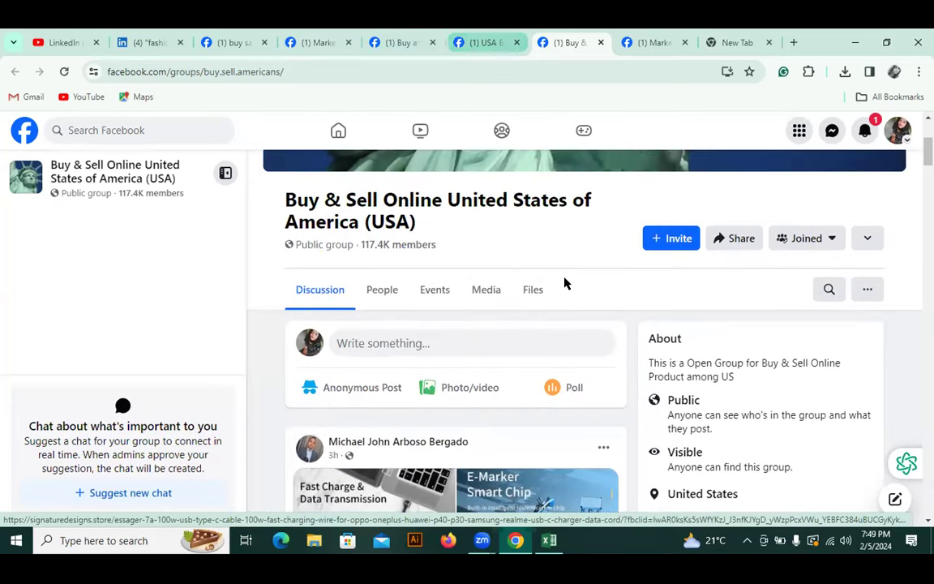
Close the pending-approval notice on the USA Buy/Sell group and scroll through its feed
left_click(477, 38)
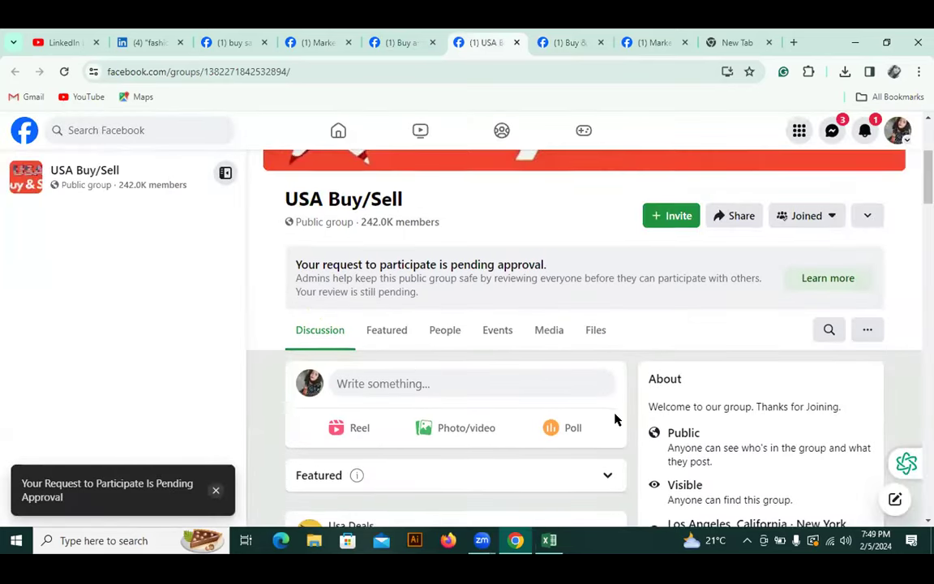
scroll(617, 420, "down", 2)
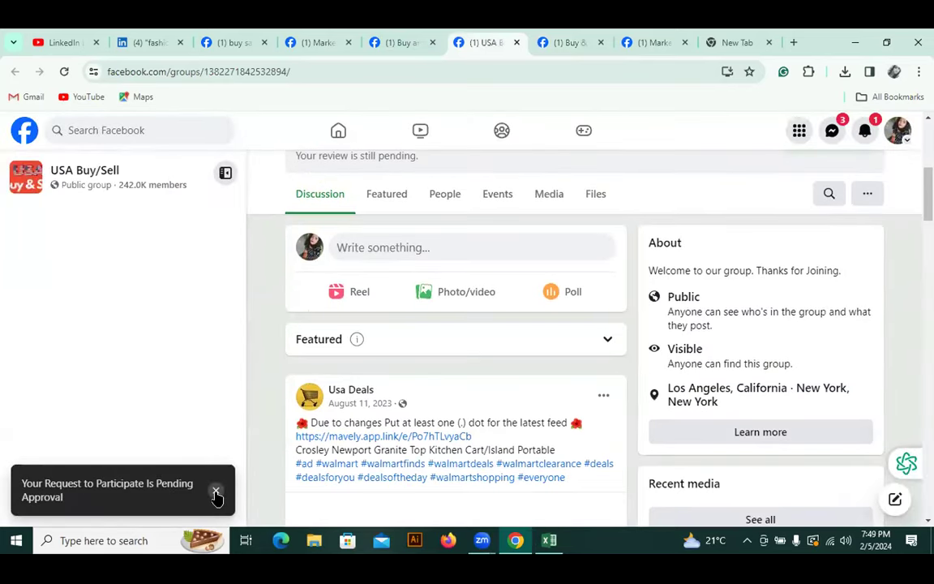
left_click(216, 494)
scroll(626, 421, "down", 3)
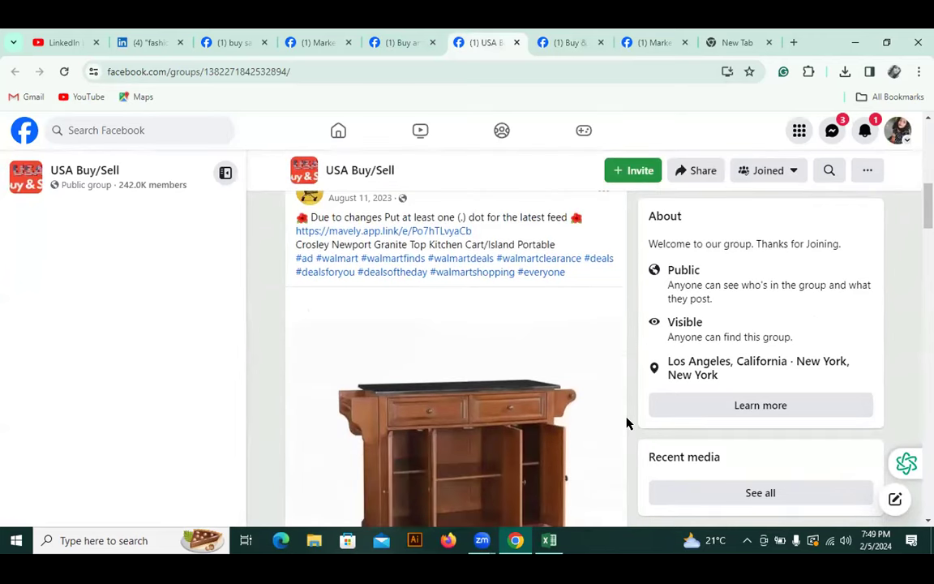
scroll(626, 421, "down", 2)
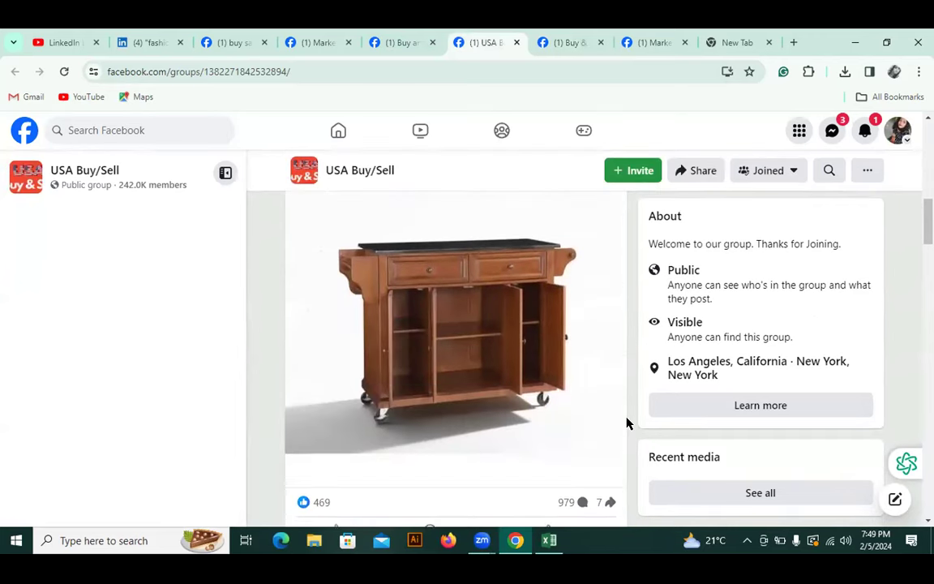
scroll(626, 421, "down", 2)
scroll(626, 422, "down", 2)
scroll(626, 421, "down", 4)
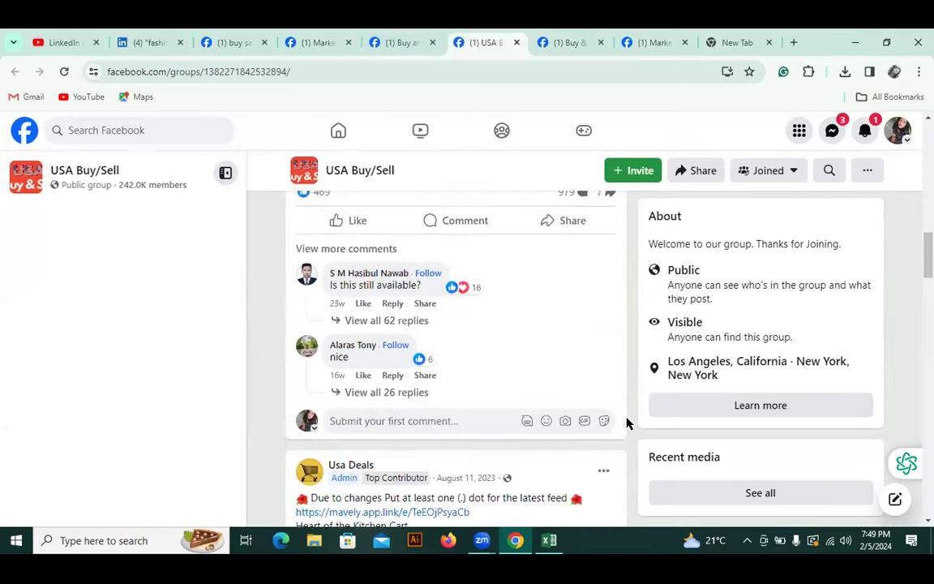
scroll(626, 421, "down", 4)
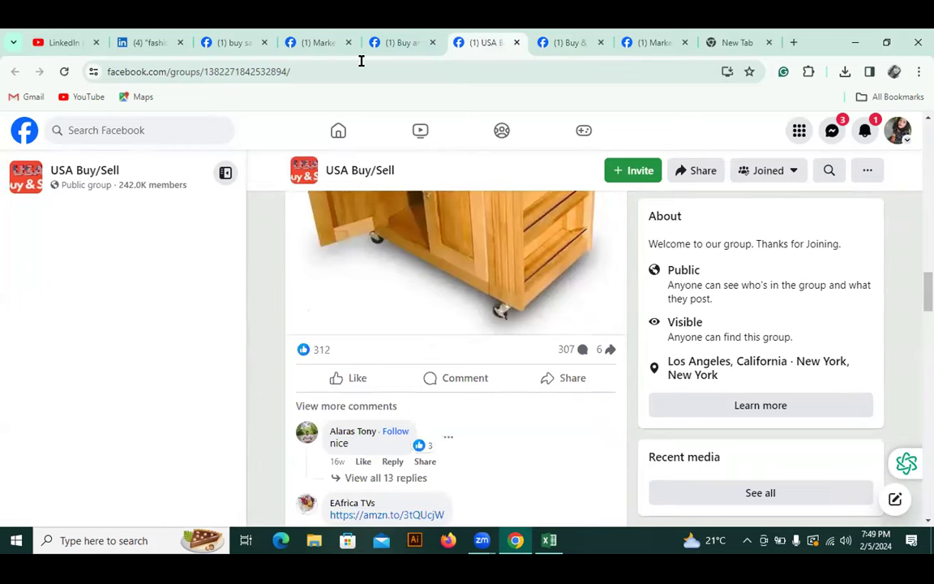
left_click(406, 40)
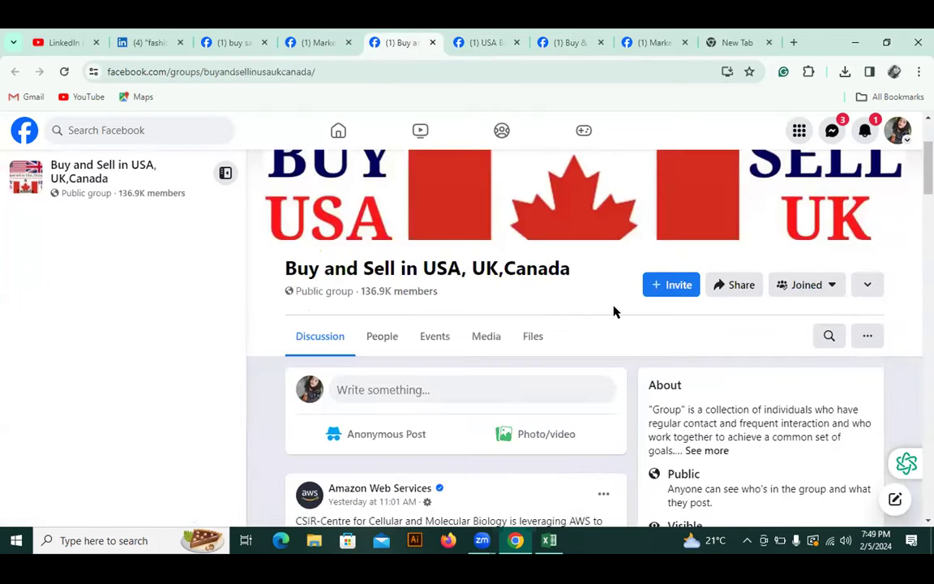
scroll(614, 311, "down", 2)
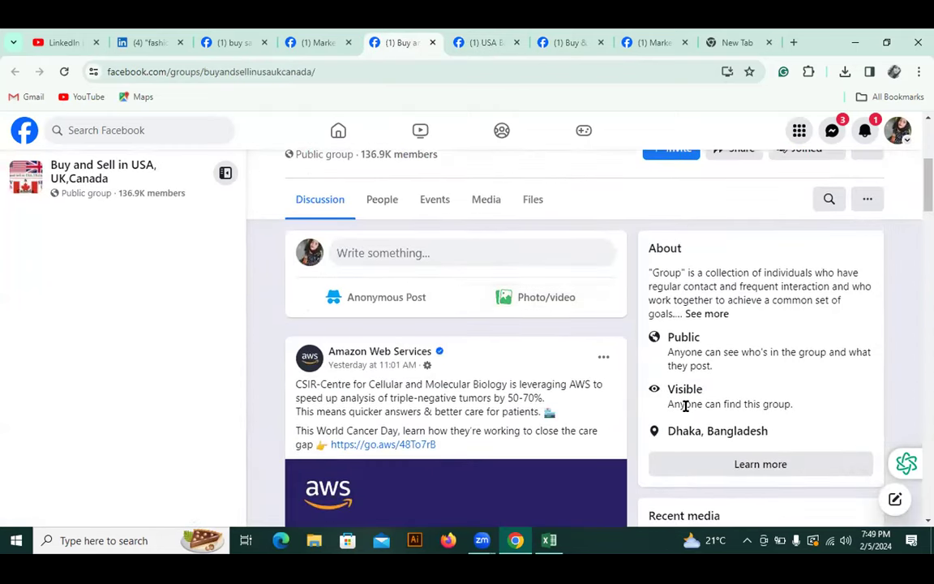
scroll(625, 399, "down", 4)
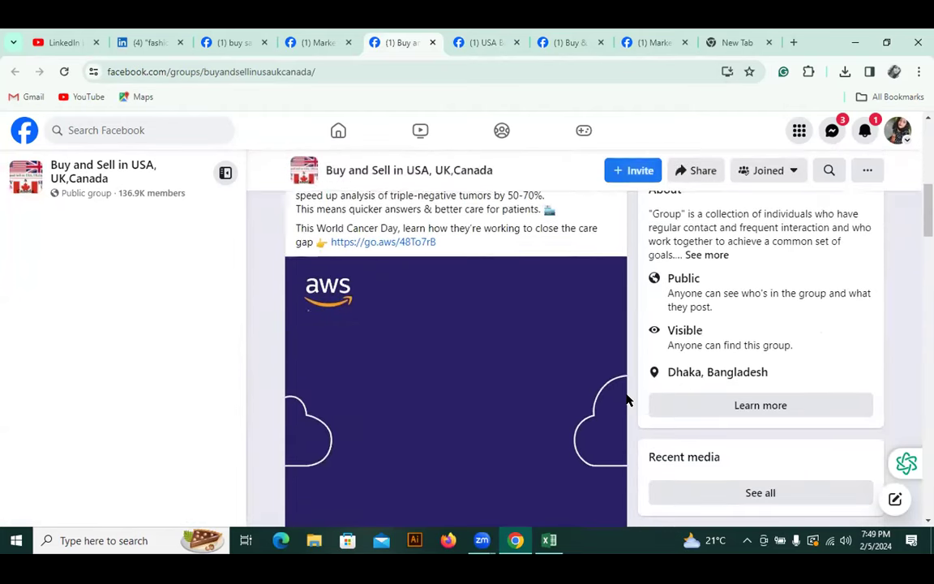
scroll(626, 400, "down", 2)
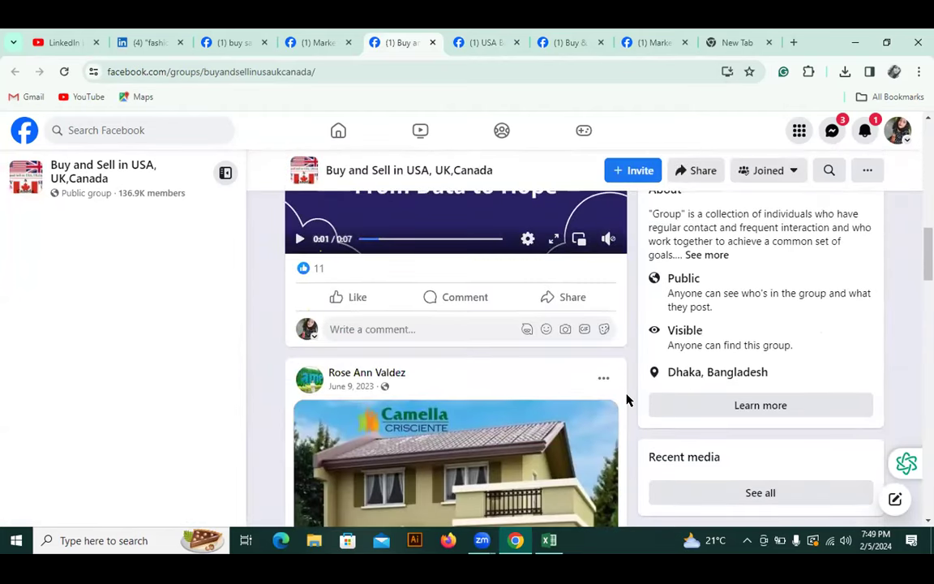
scroll(626, 400, "down", 3)
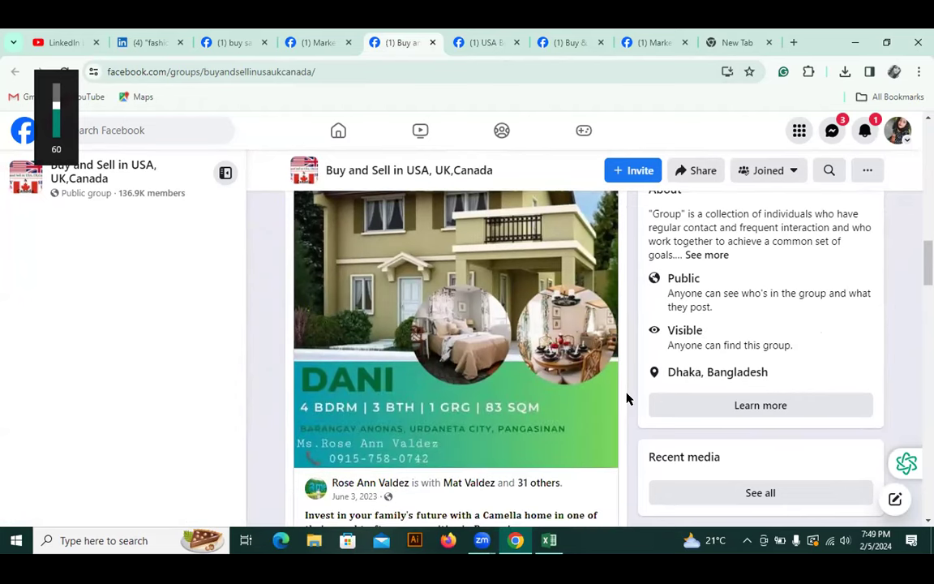
scroll(626, 400, "down", 2)
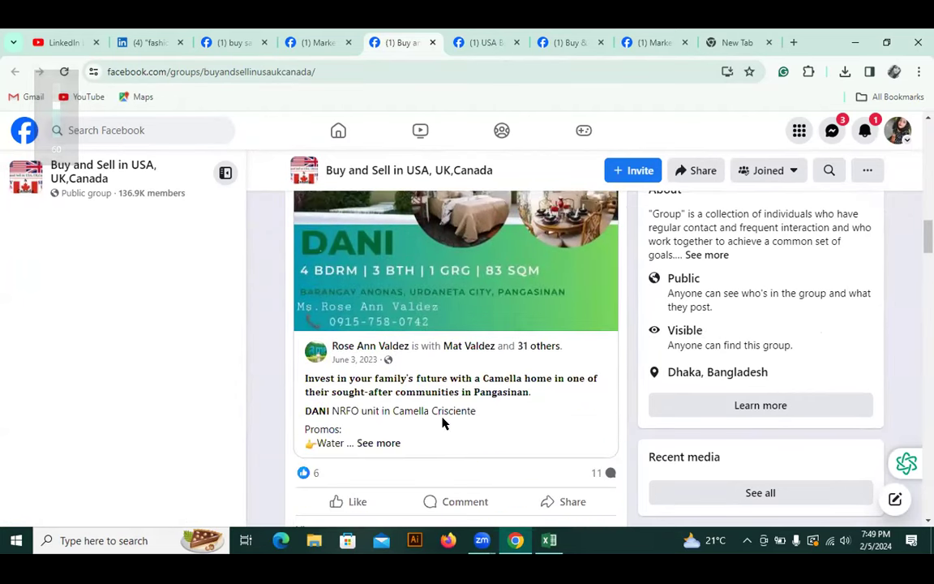
left_click(377, 444)
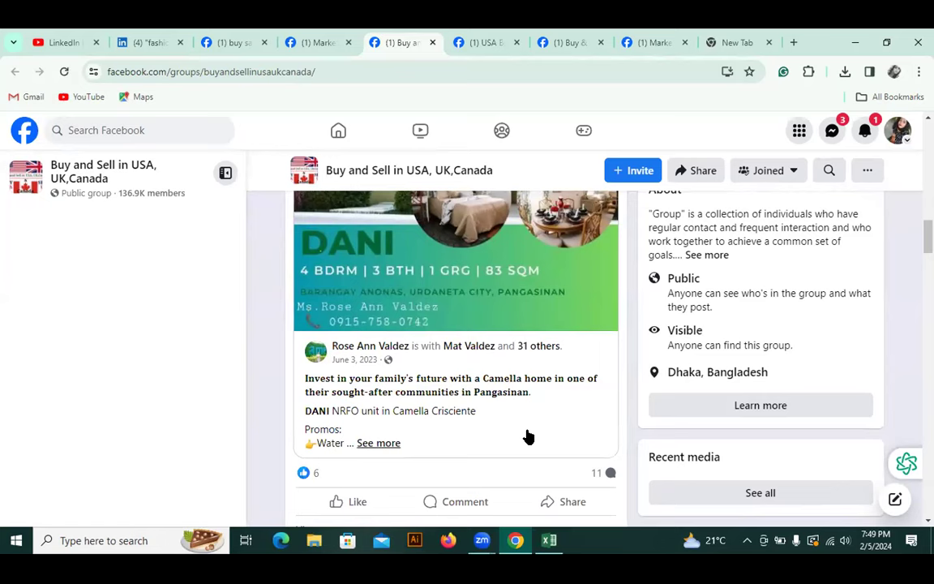
scroll(526, 435, "up", 8)
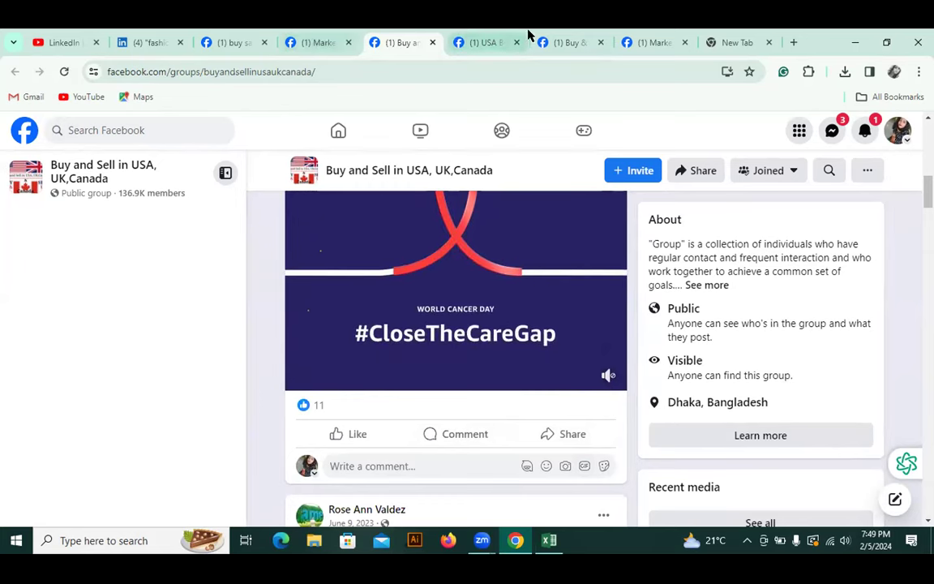
Open an empty Create post composer in the Buy & Sell Online USA group
left_click(571, 38)
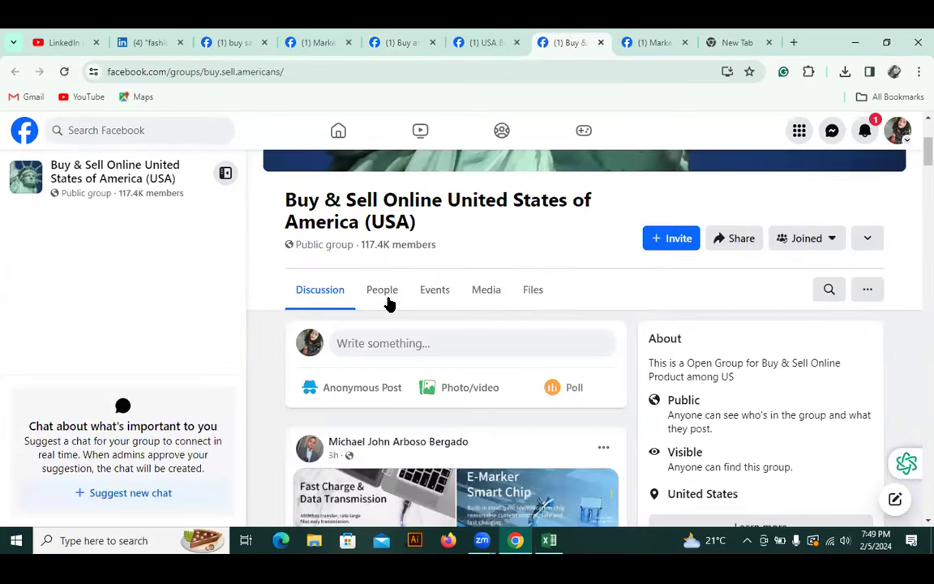
scroll(389, 303, "down", 1)
left_click(365, 276)
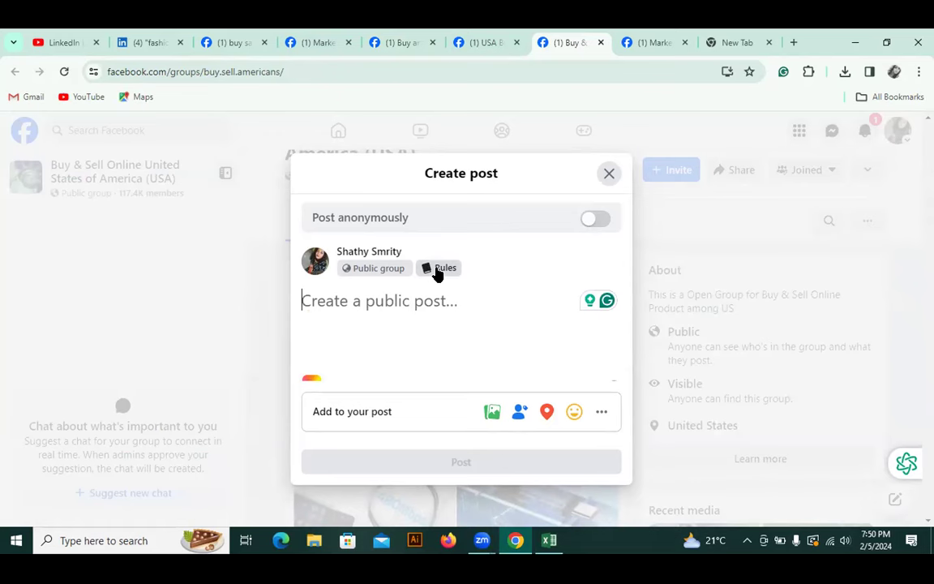
left_click(437, 266)
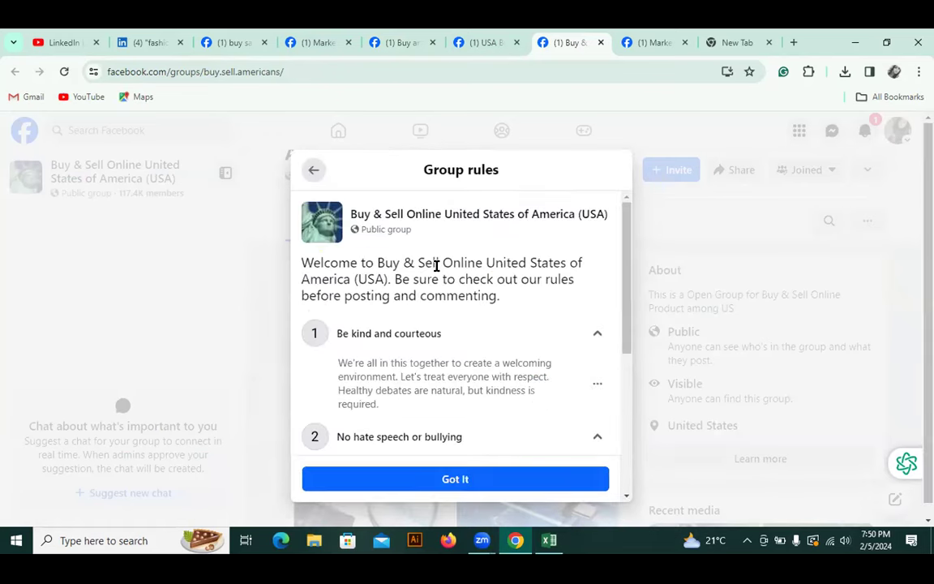
scroll(436, 268, "down", 1)
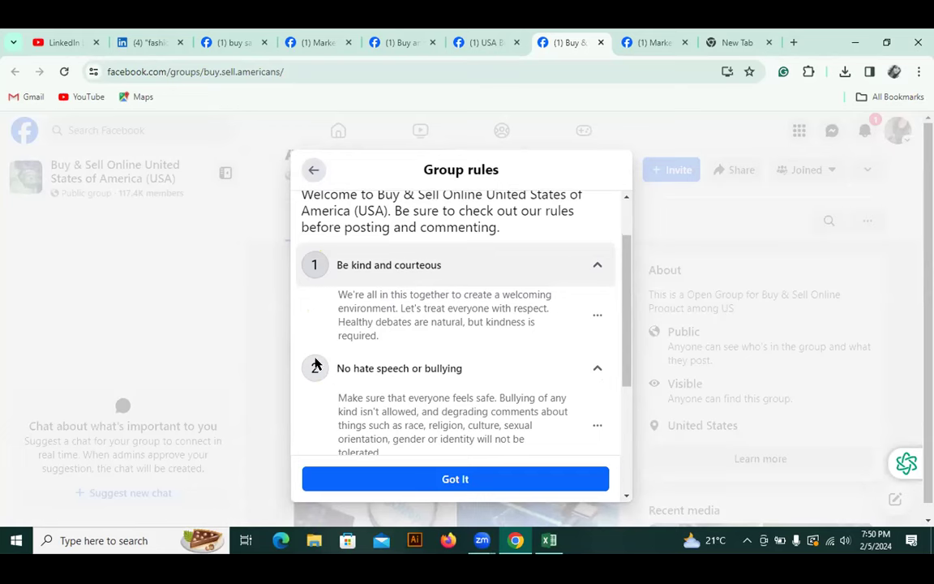
scroll(454, 368, "down", 1)
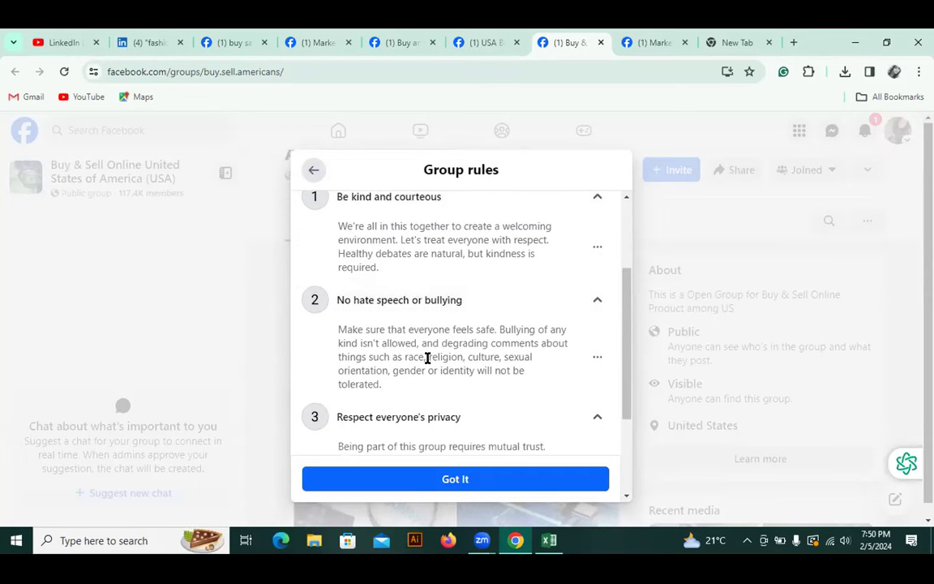
scroll(454, 304, "down", 1)
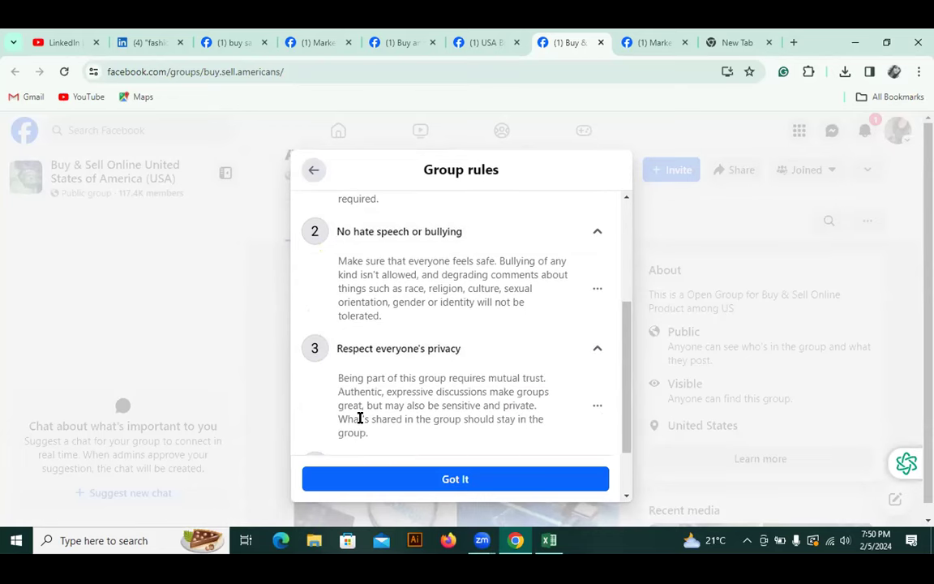
scroll(464, 364, "down", 1)
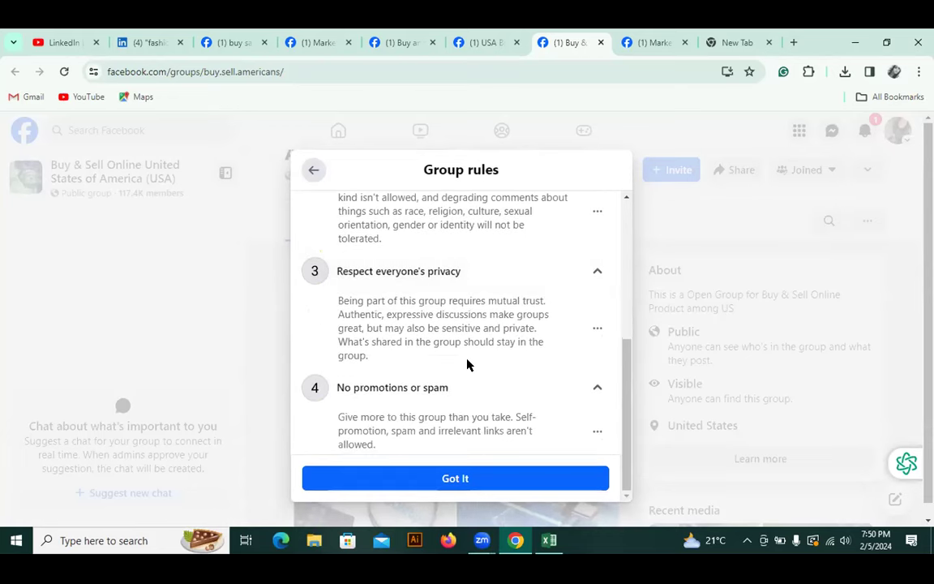
scroll(462, 389, "down", 1)
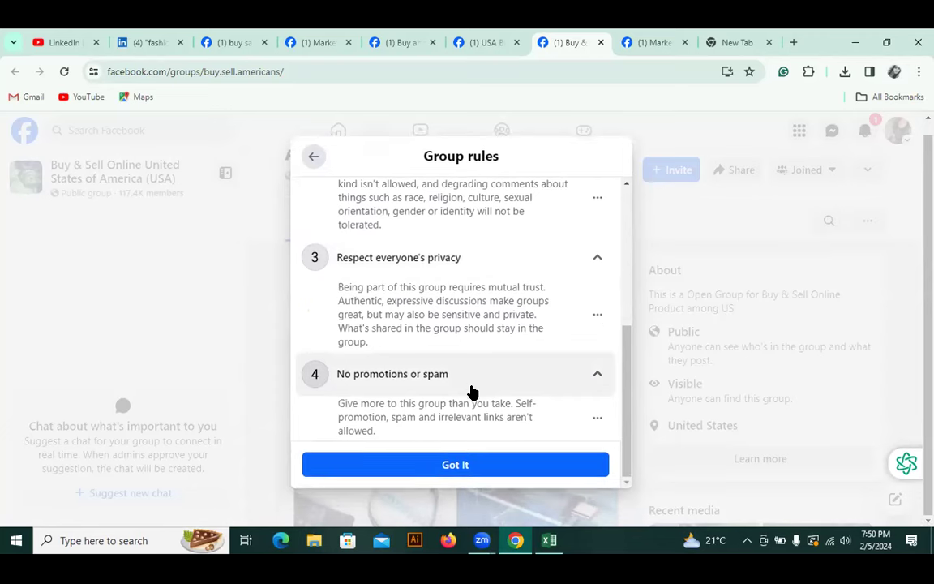
left_click(311, 157)
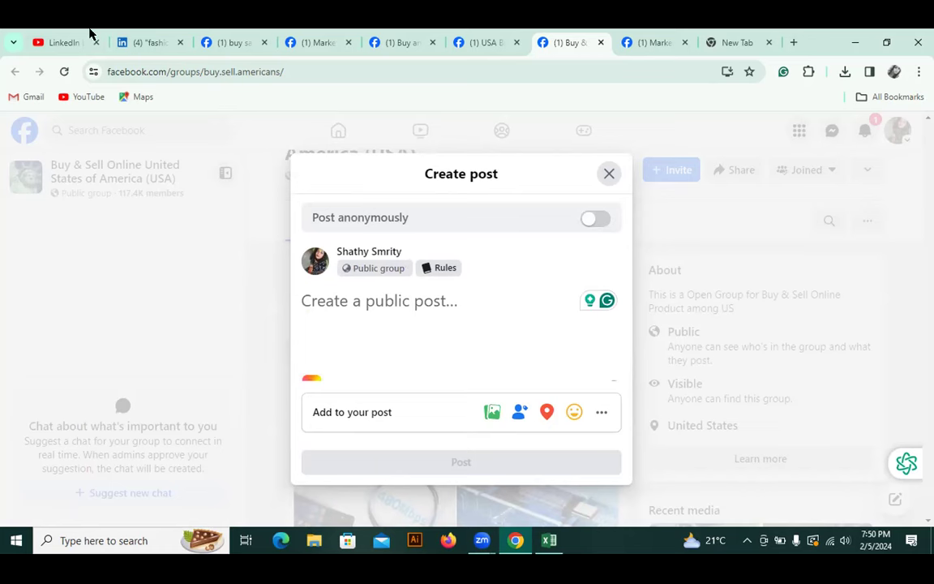
left_click(439, 268)
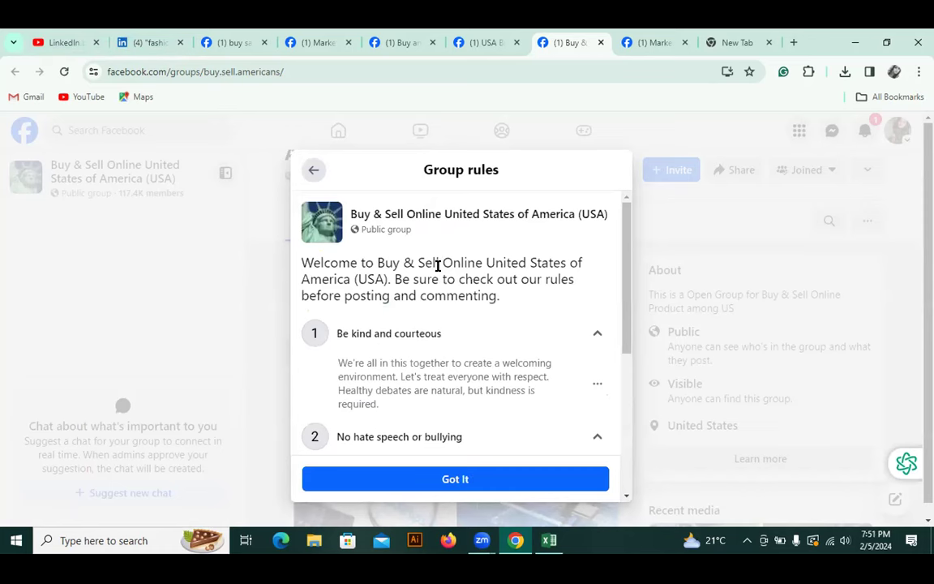
scroll(446, 352, "down", 4)
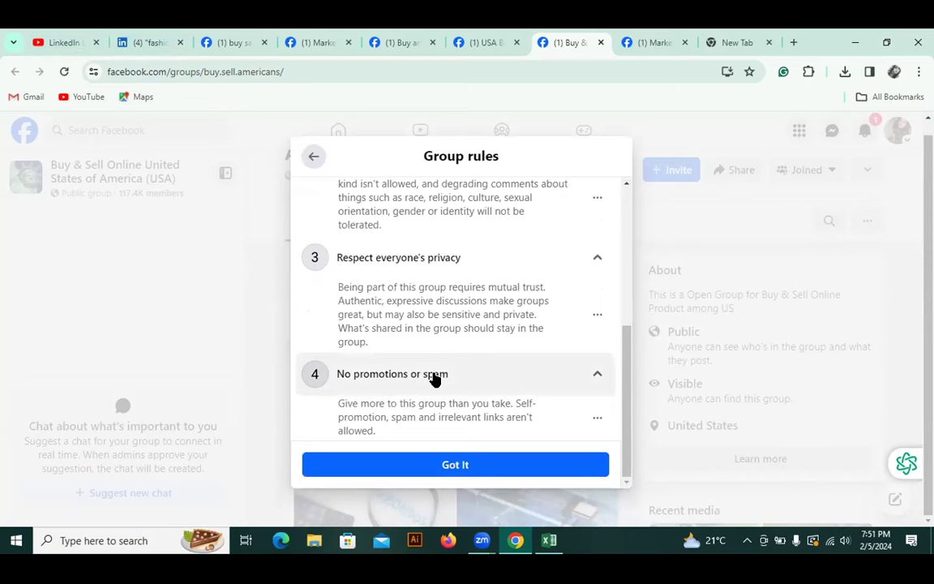
left_click(321, 159)
Paste the B2me.com post permalink into the draft to load its preview
left_click(401, 302)
key("ctrl+v")
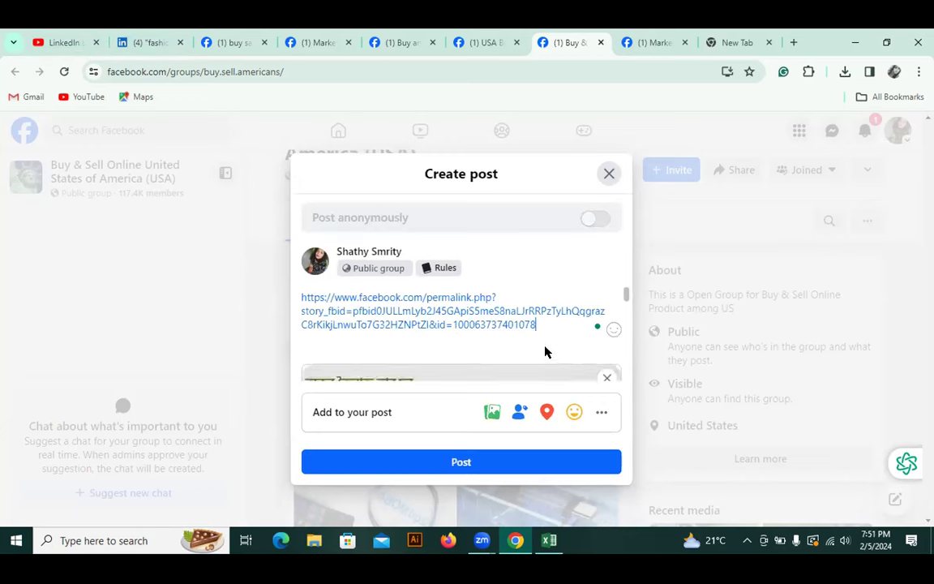
scroll(578, 350, "down", 3)
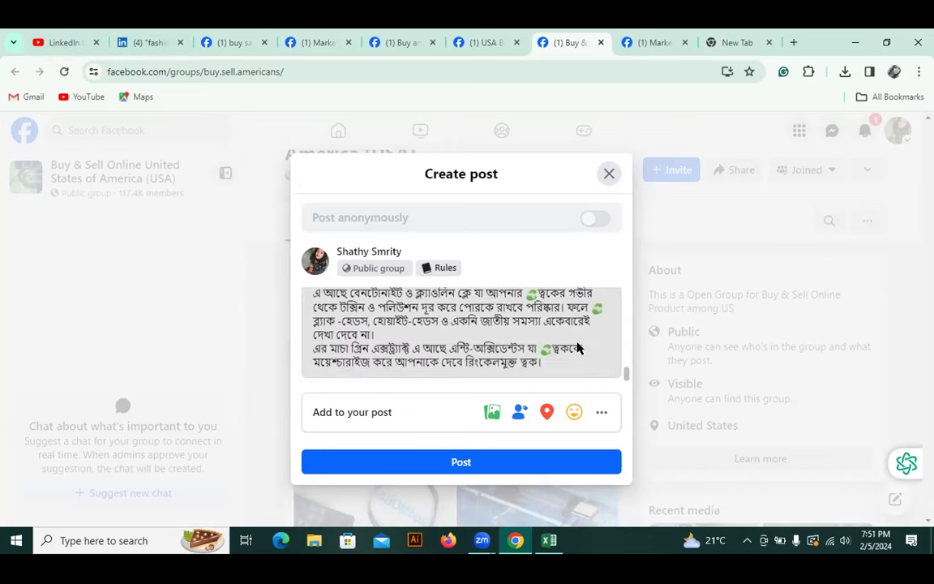
scroll(581, 372, "up", 3)
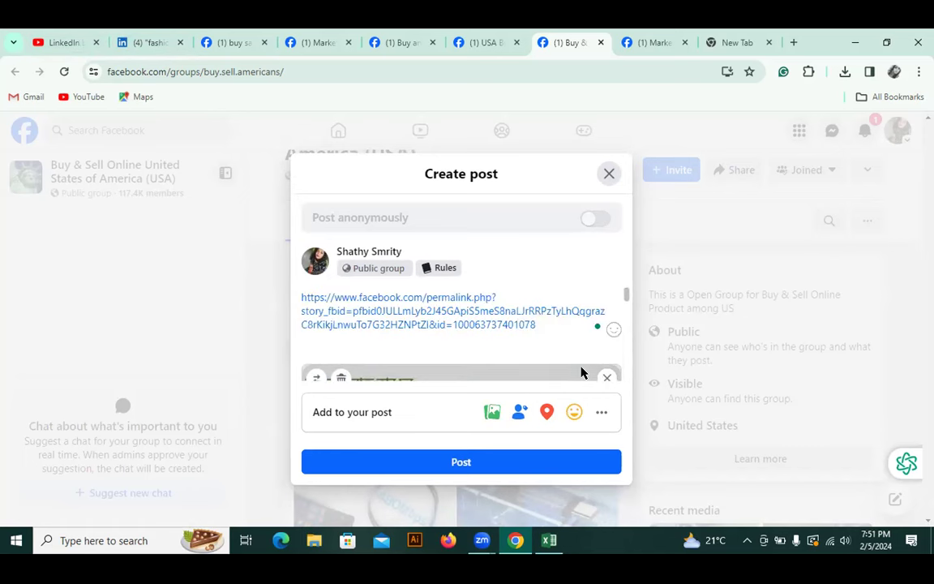
Delete the pasted URL text, keeping only the B2me.com Mud Mask post preview
triple_click(548, 325)
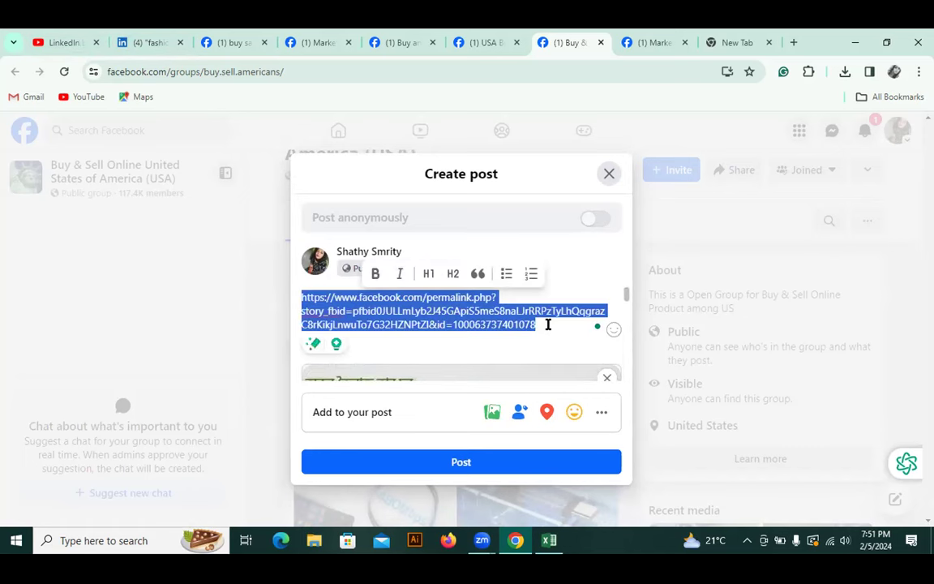
key("BackSpace")
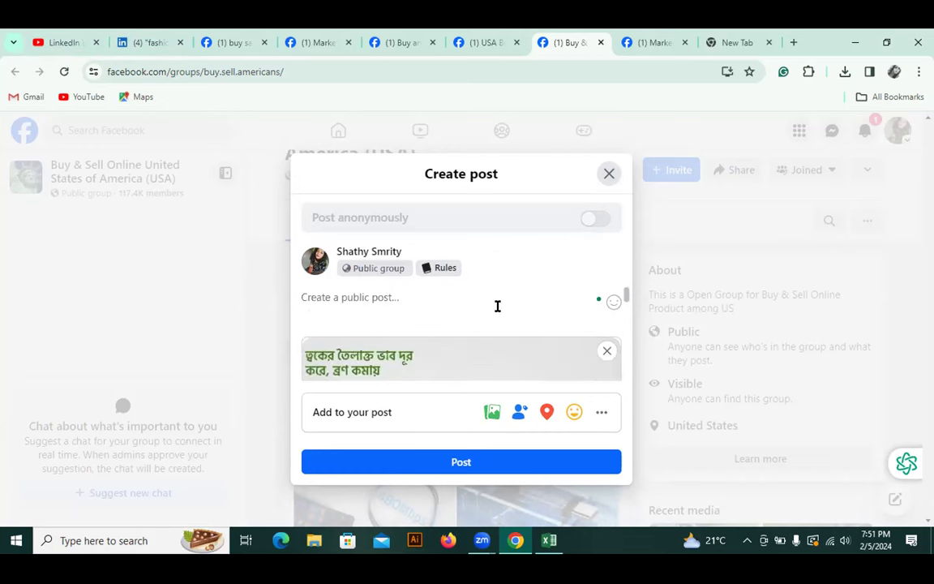
scroll(456, 307, "down", 3)
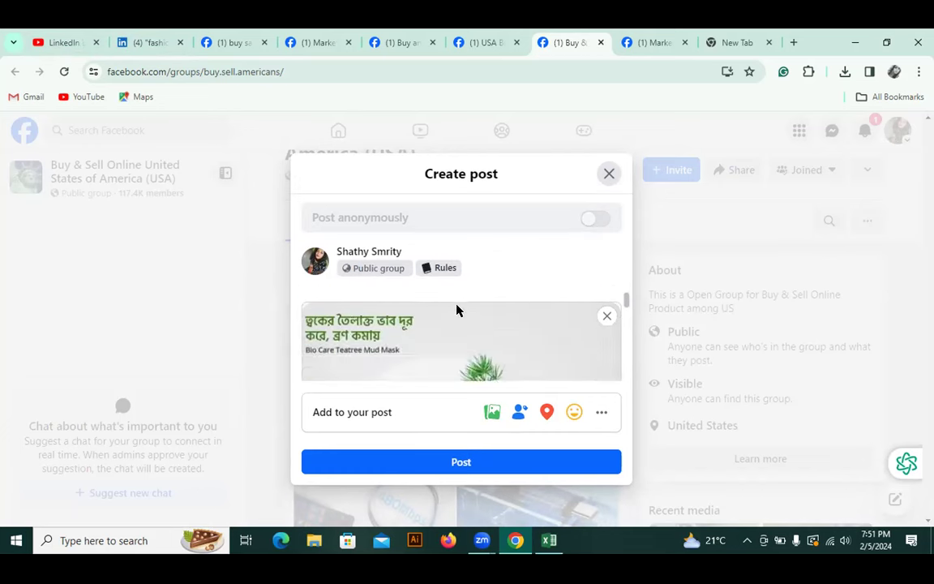
scroll(361, 332, "down", 5)
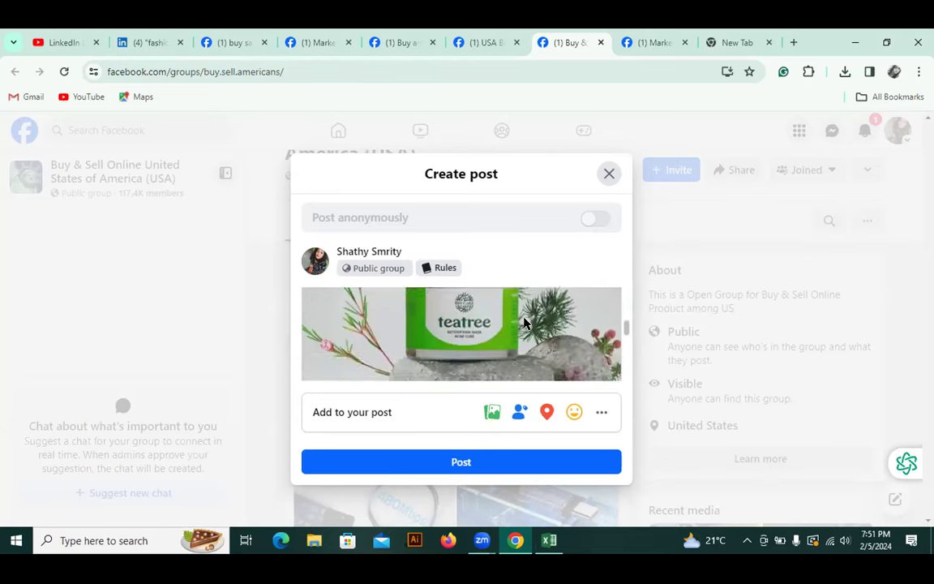
scroll(427, 333, "down", 2)
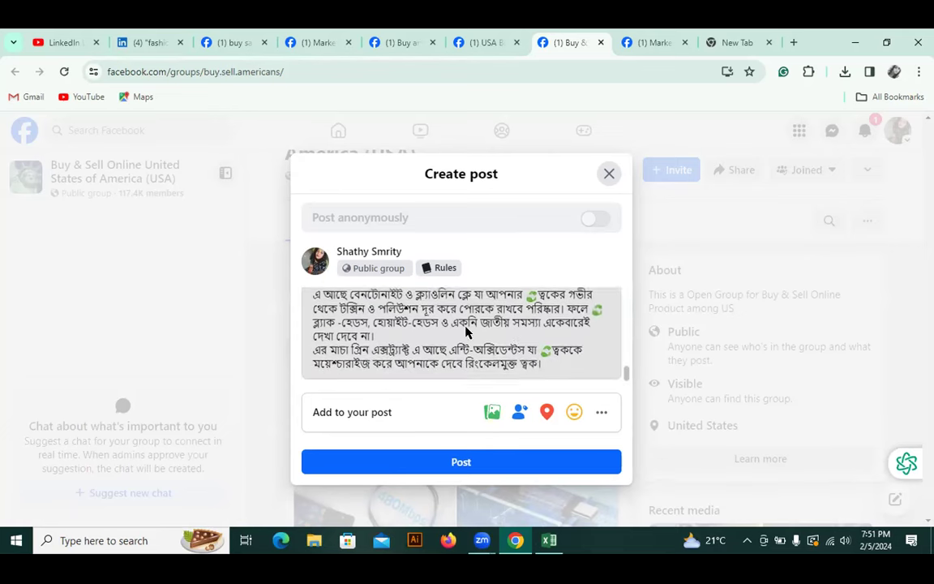
scroll(567, 347, "up", 4)
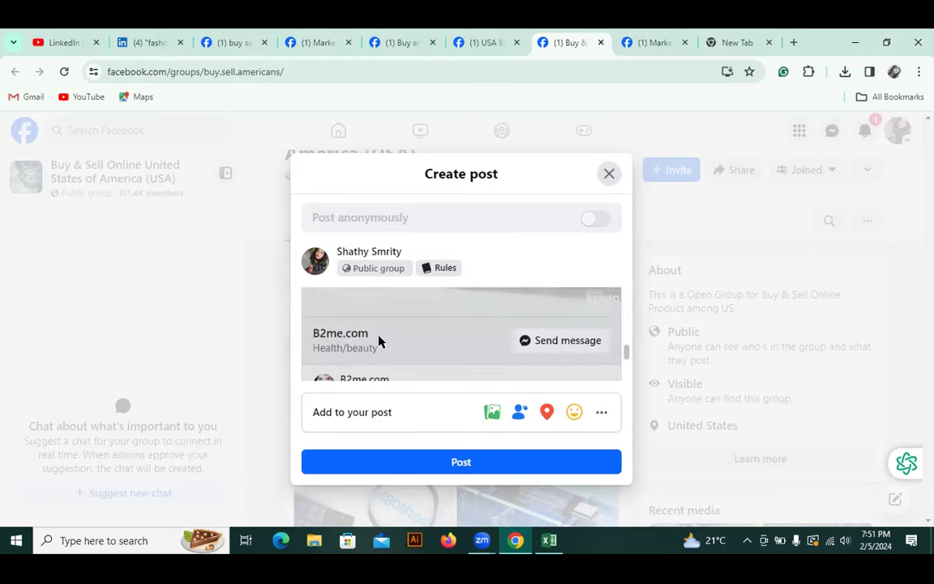
scroll(555, 333, "down", 1)
scroll(554, 333, "up", 3)
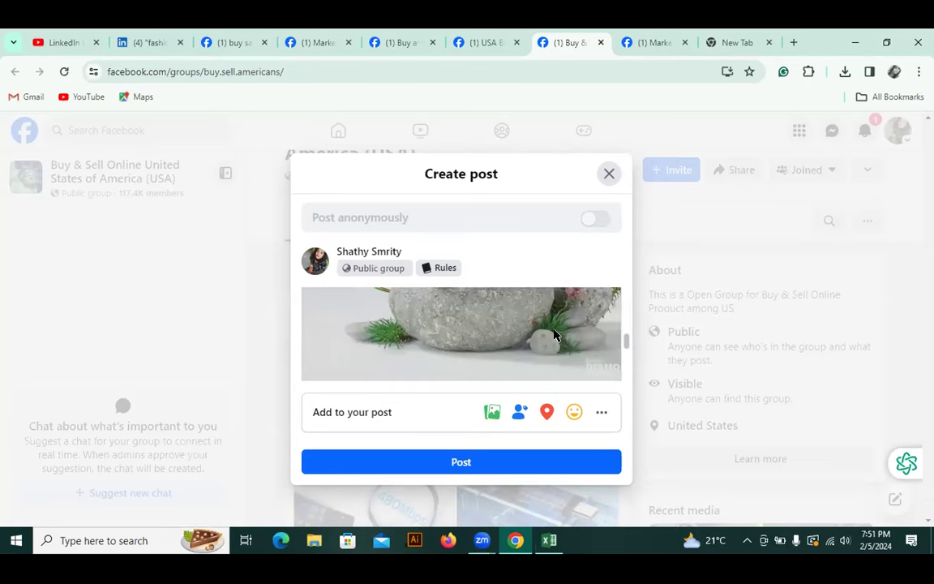
scroll(554, 333, "up", 5)
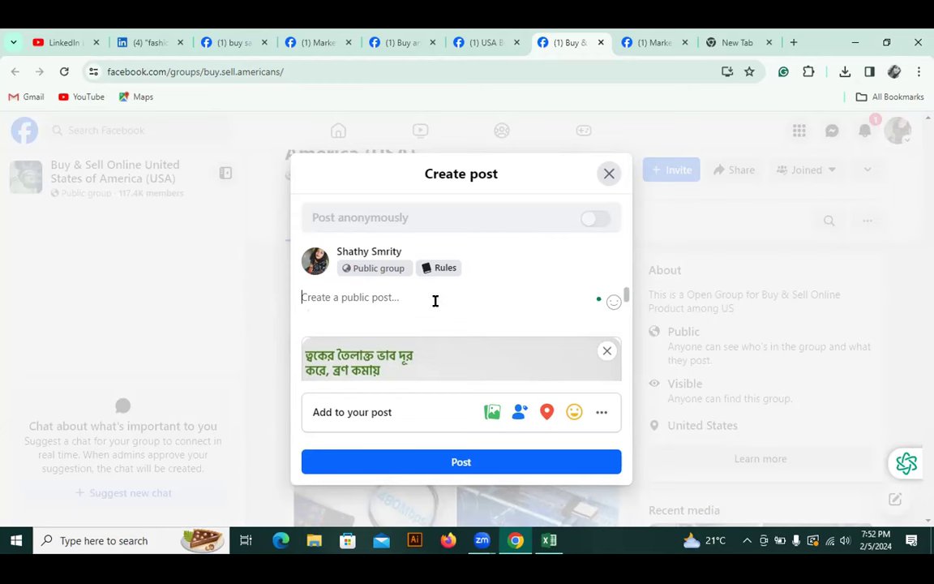
Post the teatree mud mask post to the Buy & Sell Online USA group for approval
scroll(486, 306, "down", 3)
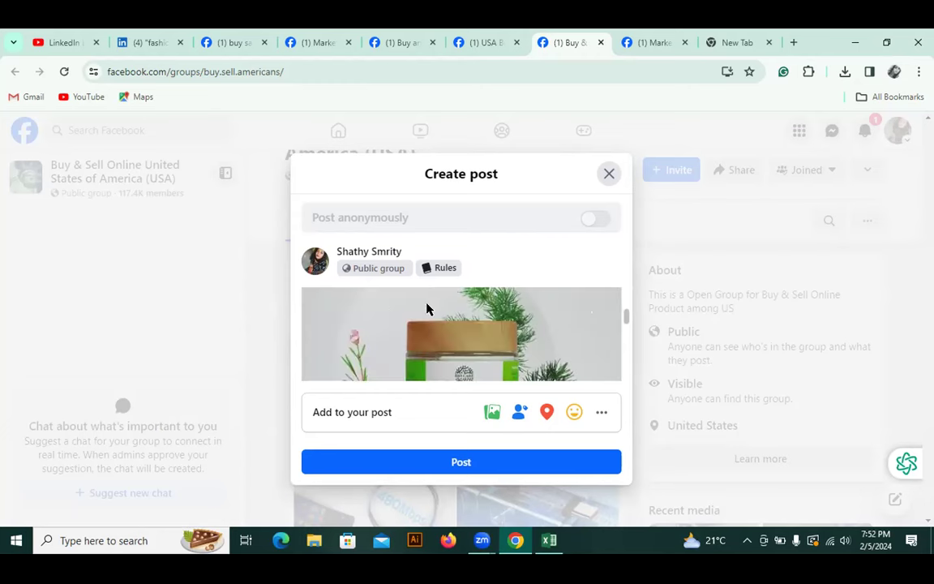
scroll(438, 318, "up", 3)
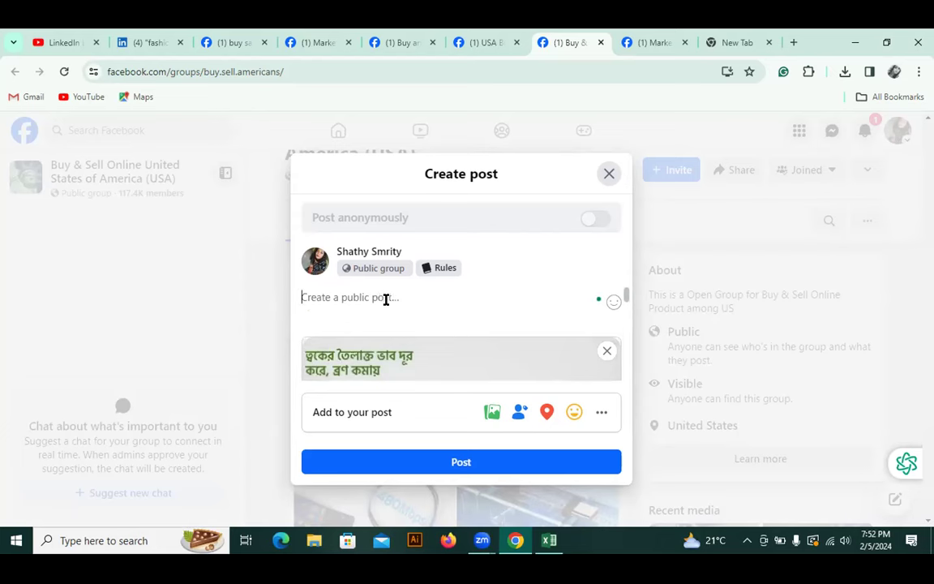
left_click(461, 462)
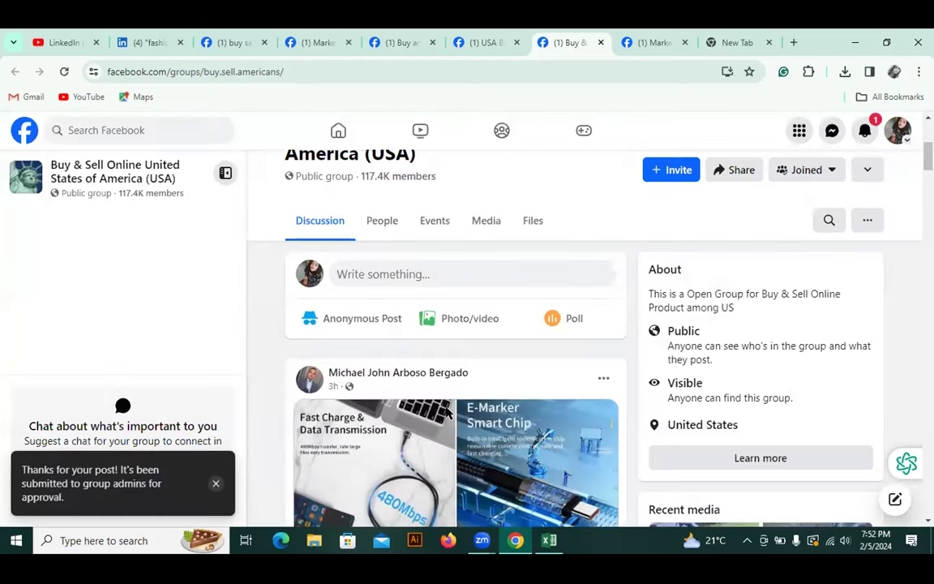
Find the pending post in the group feed and open its options menu
scroll(522, 393, "down", 5)
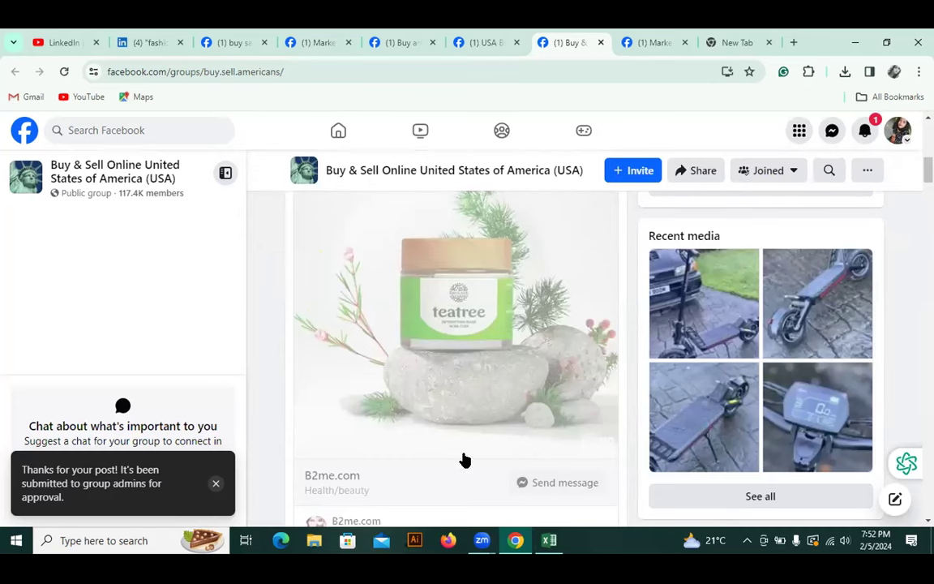
scroll(573, 375, "down", 1)
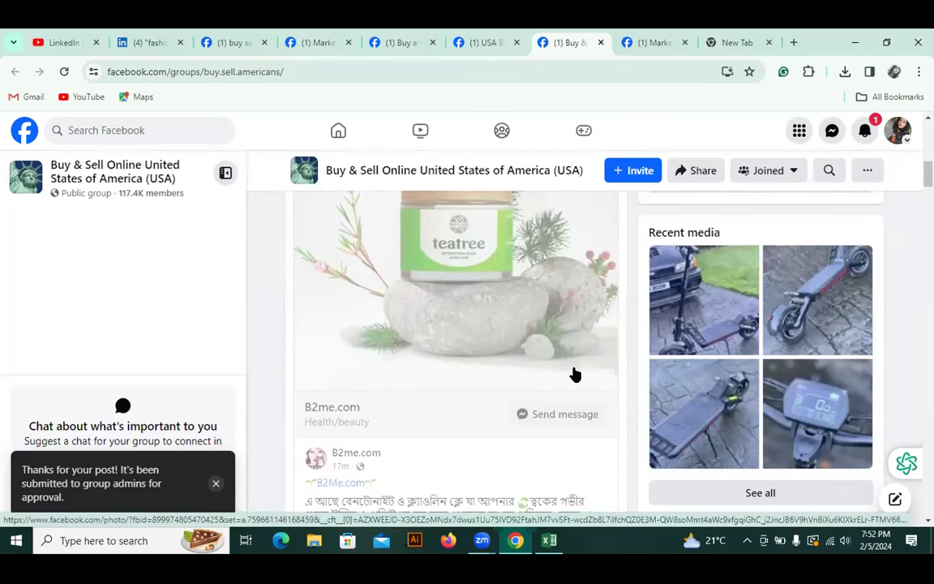
scroll(573, 374, "down", 1)
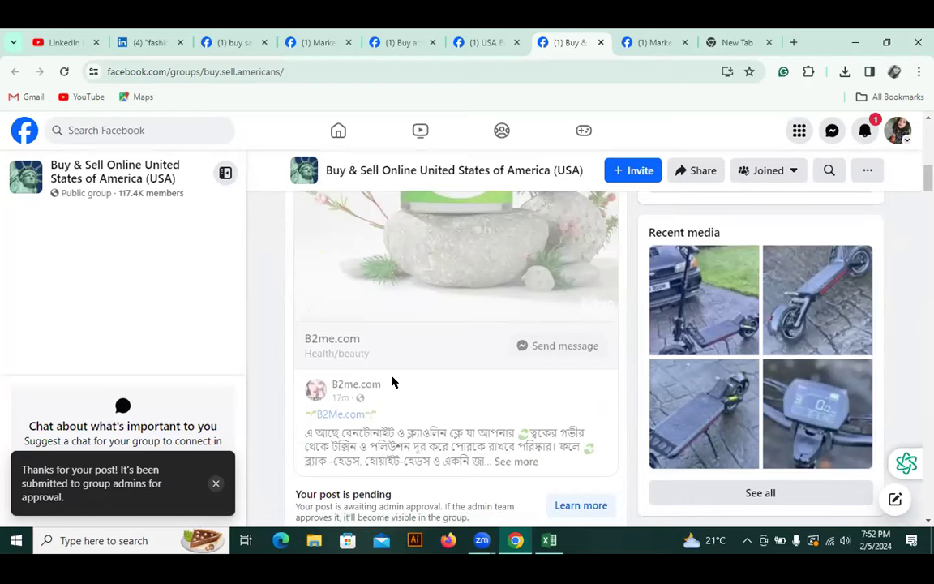
scroll(470, 355, "up", 2)
scroll(470, 355, "up", 3)
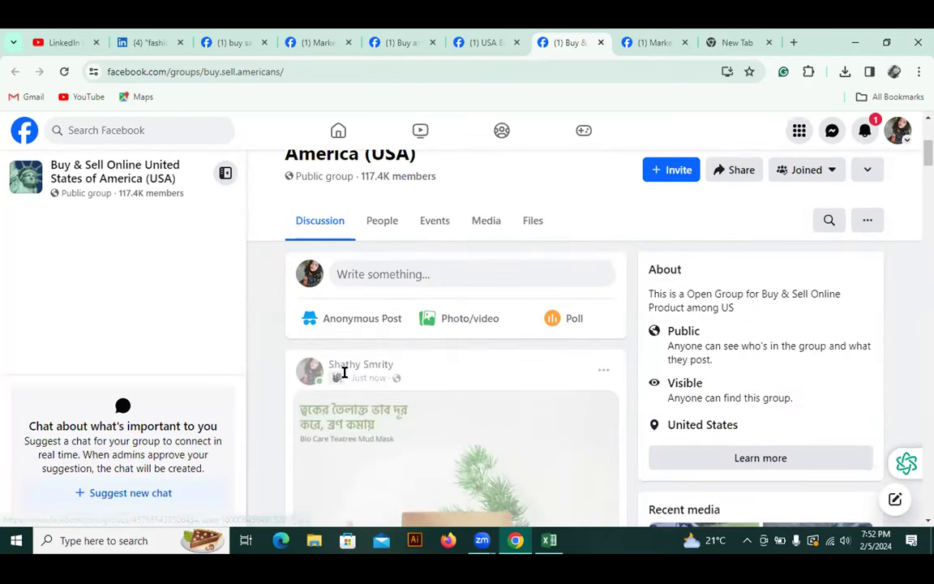
scroll(460, 376, "down", 4)
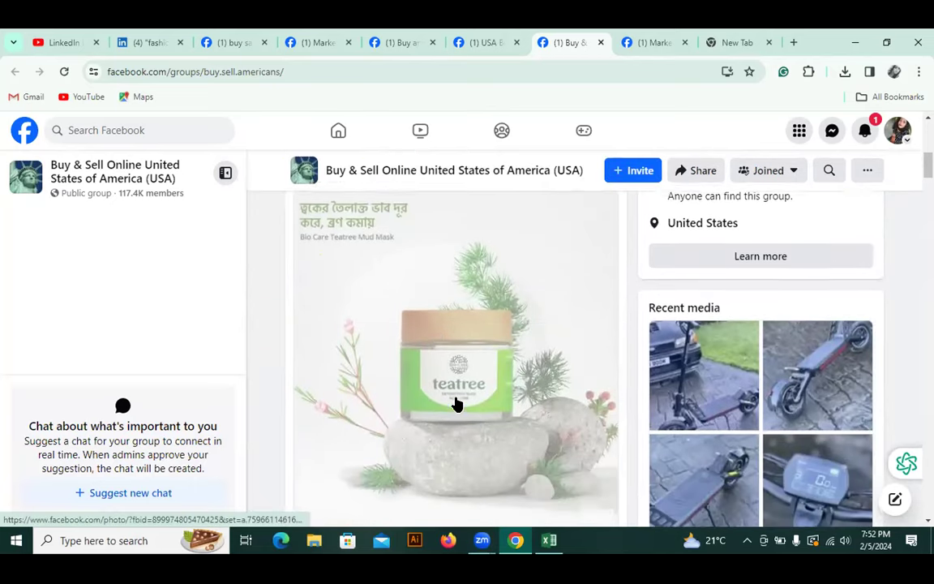
scroll(365, 284, "down", 3)
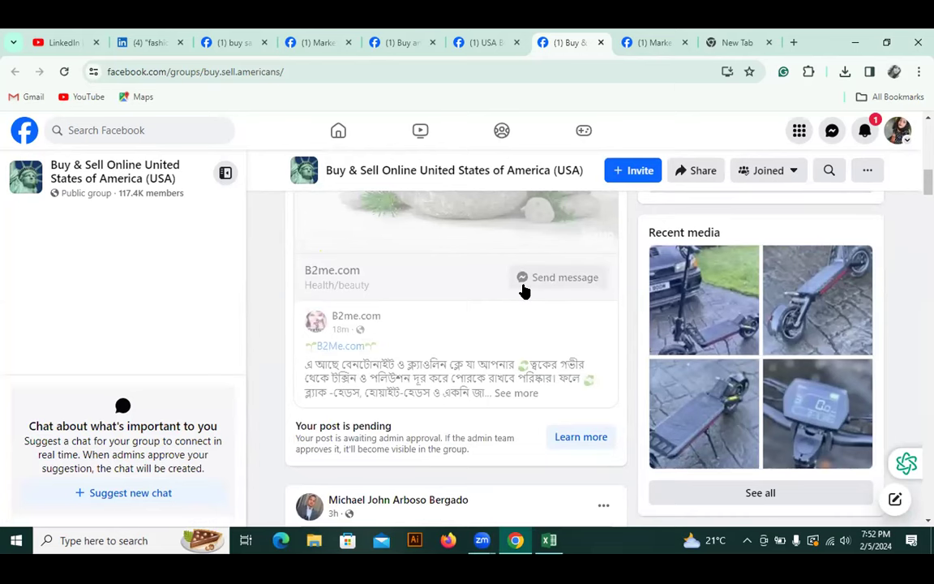
scroll(524, 292, "up", 5)
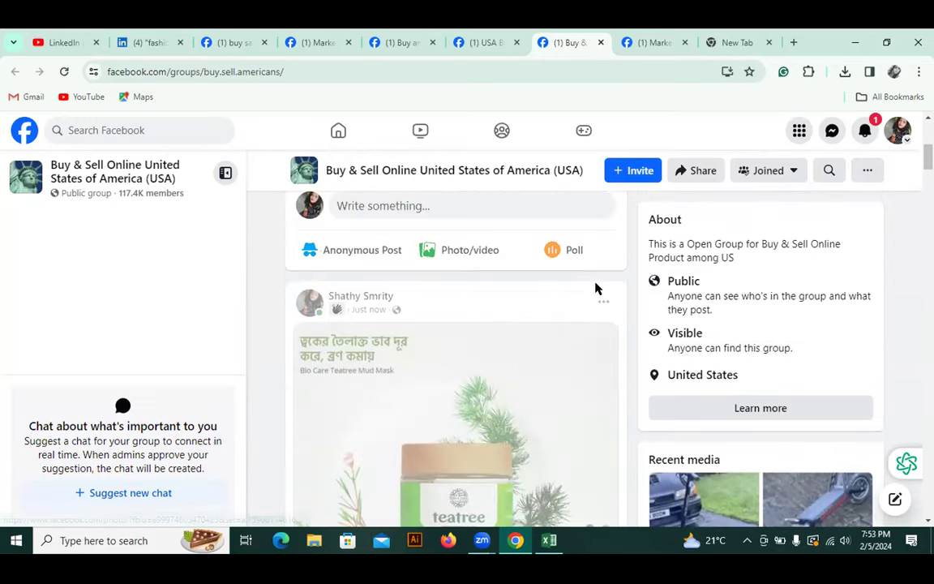
left_click(604, 305)
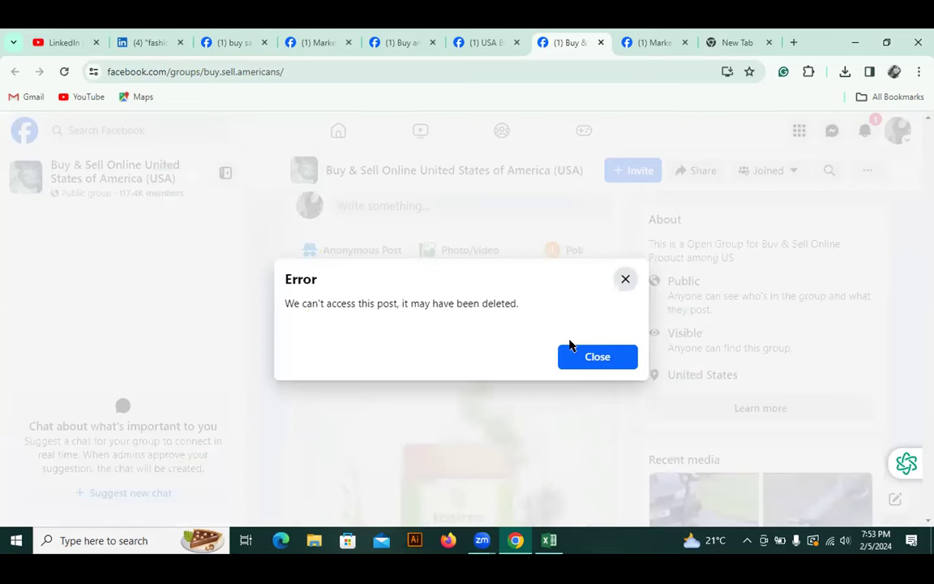
Dismiss the inaccessible-post error and reload the group page
left_click(599, 359)
left_click(598, 355)
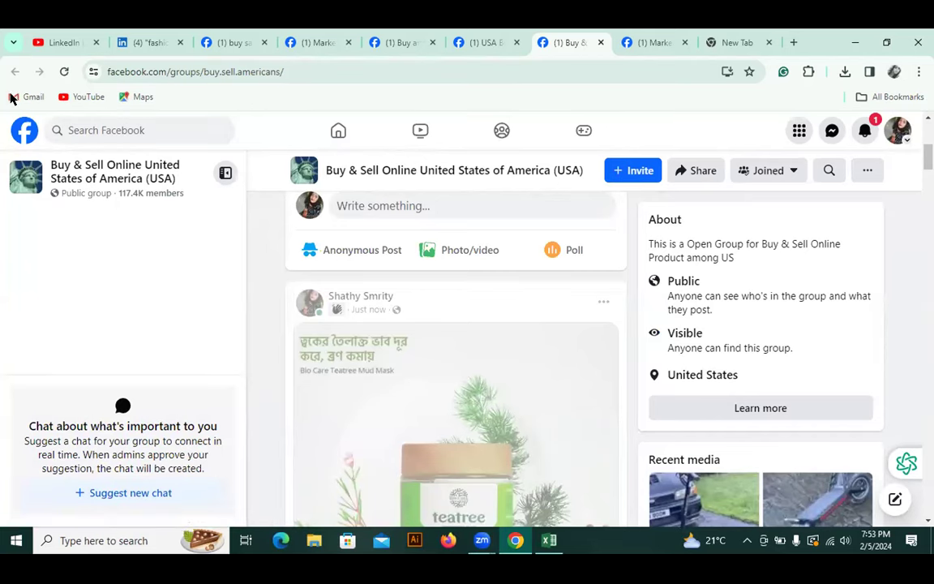
left_click(64, 71)
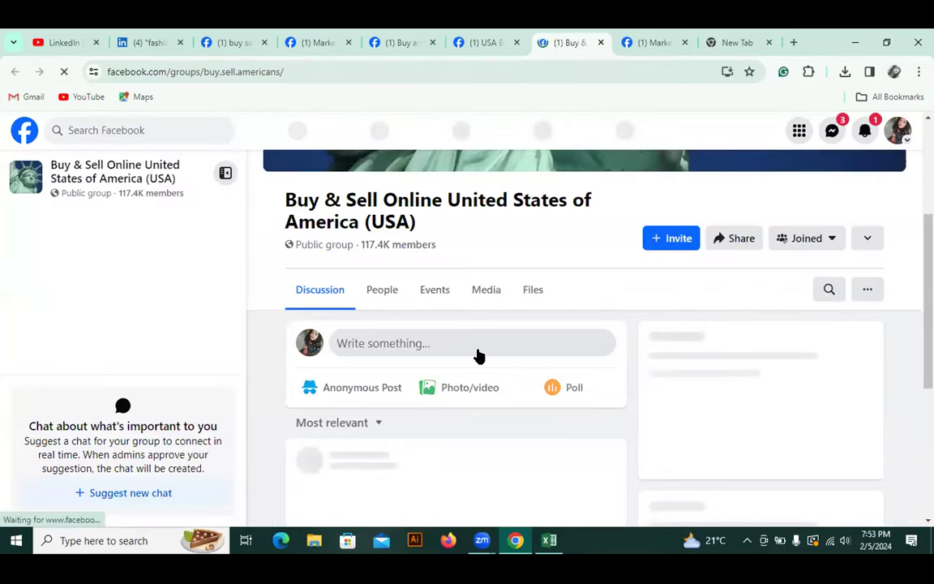
Check the latest notifications, then scroll through the group feed
left_click(865, 135)
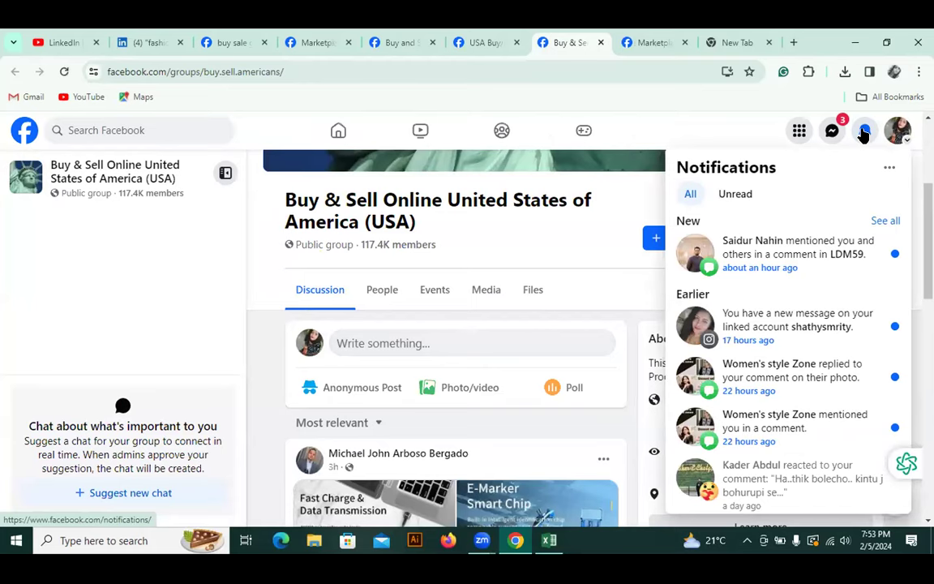
left_click(865, 135)
scroll(477, 357, "down", 2)
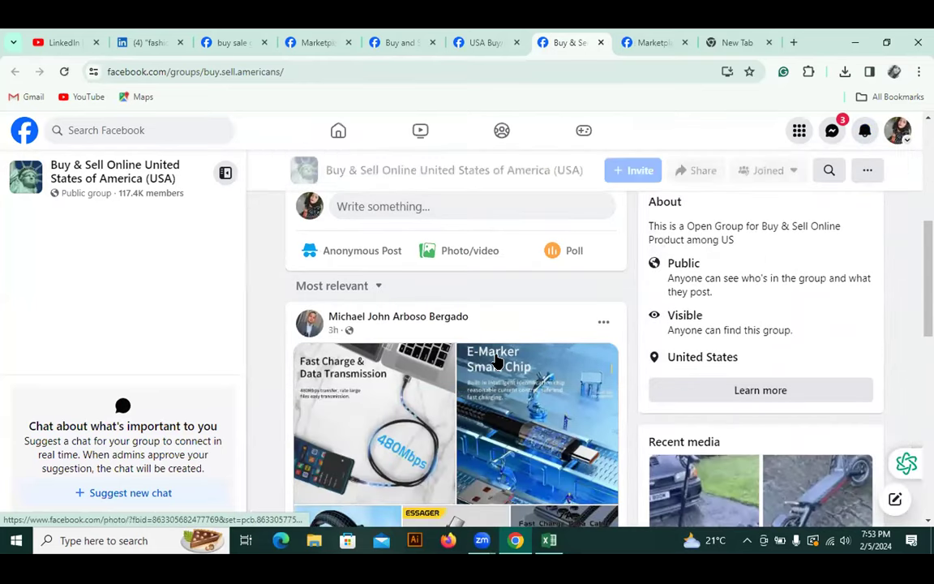
scroll(490, 364, "down", 2)
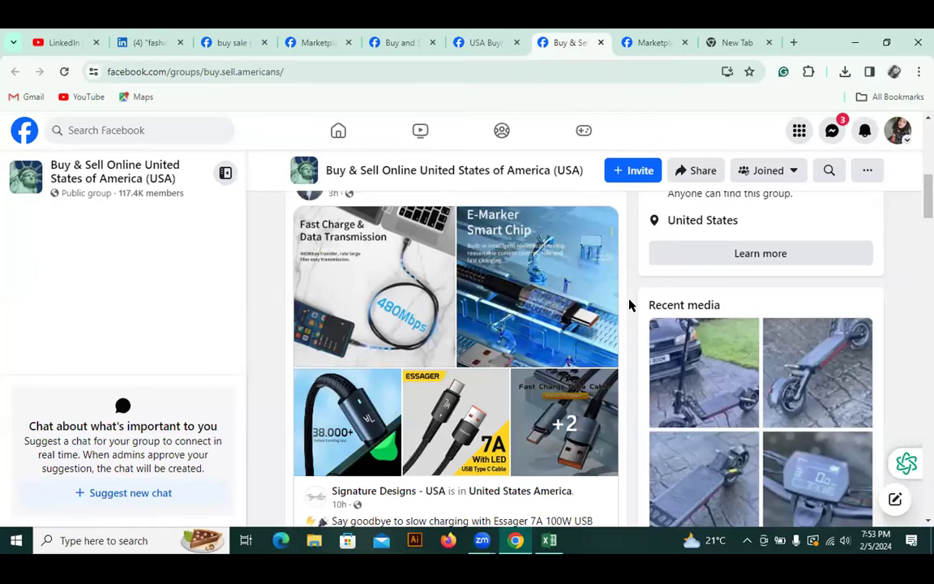
scroll(629, 304, "up", 3)
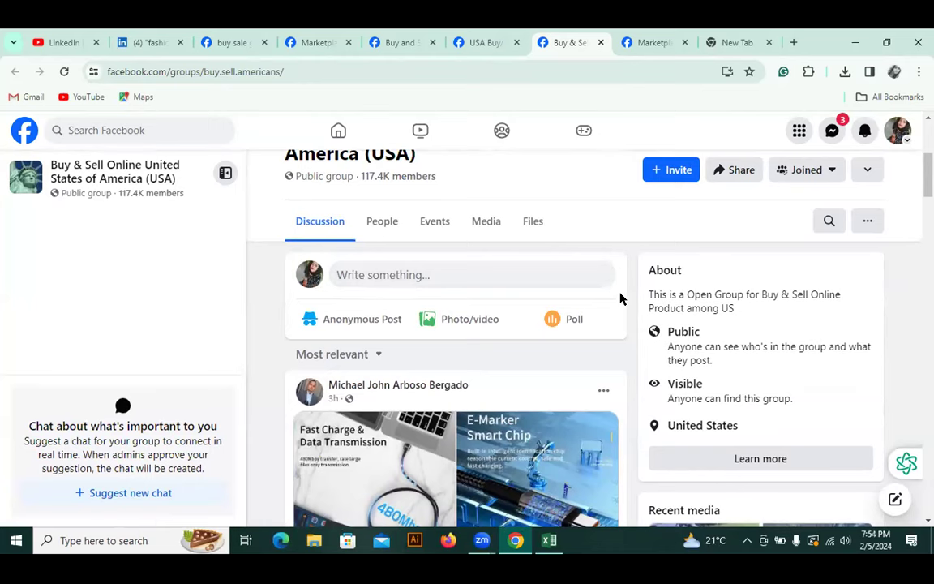
scroll(619, 299, "down", 5)
scroll(619, 299, "down", 2)
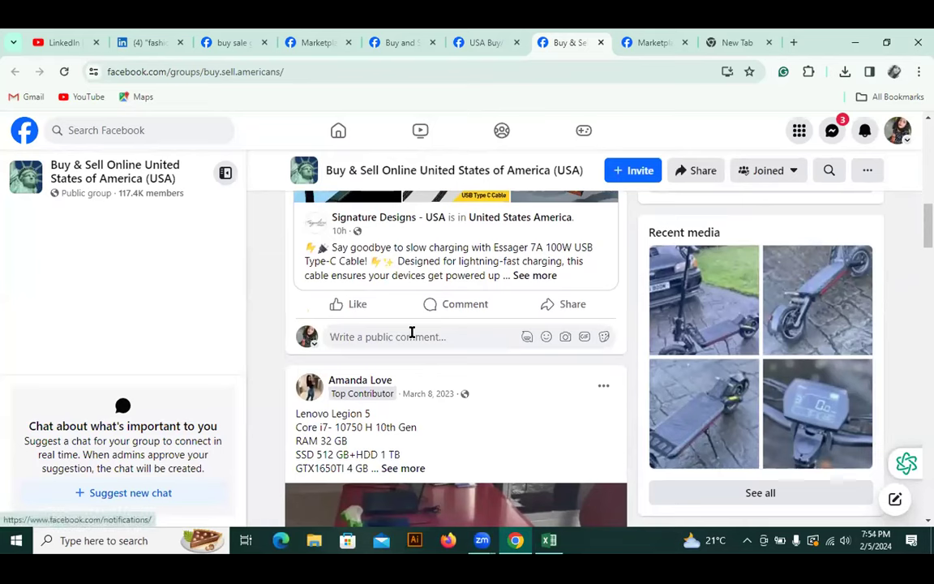
left_click(358, 336)
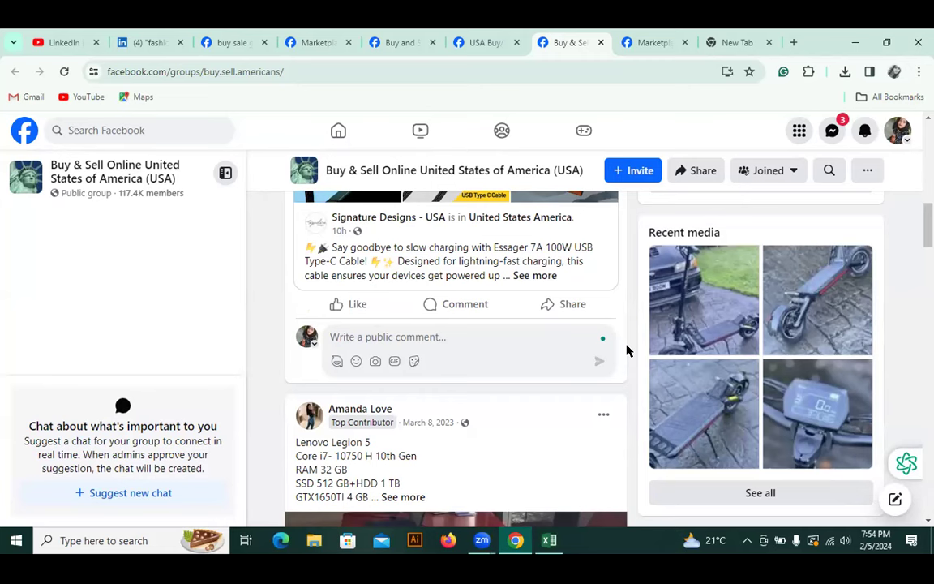
mouse_move(337, 306)
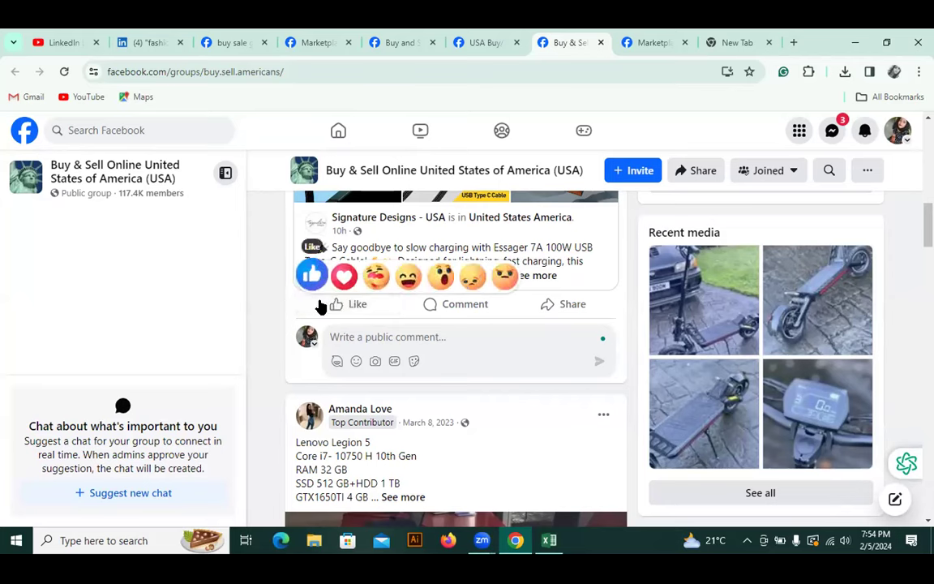
left_click(398, 340)
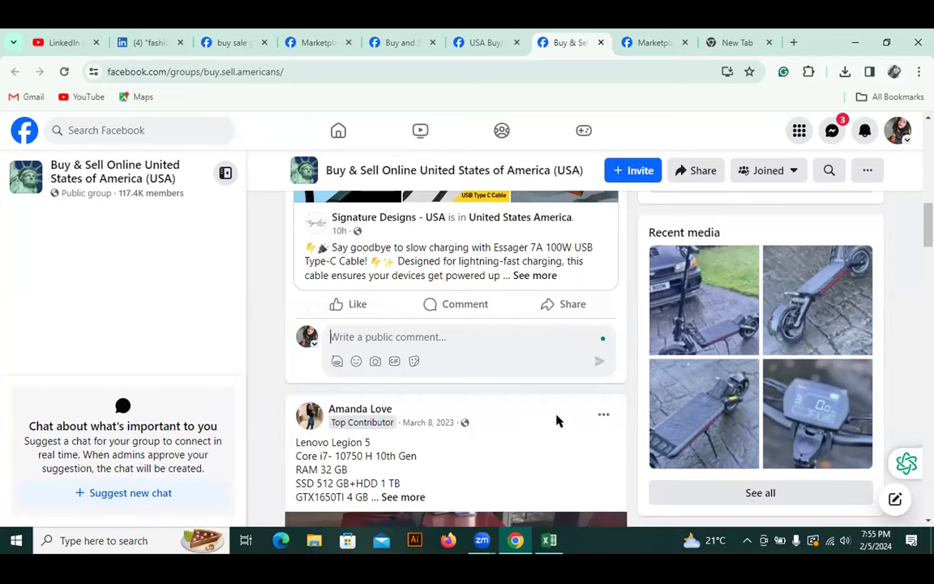
scroll(556, 420, "down", 1)
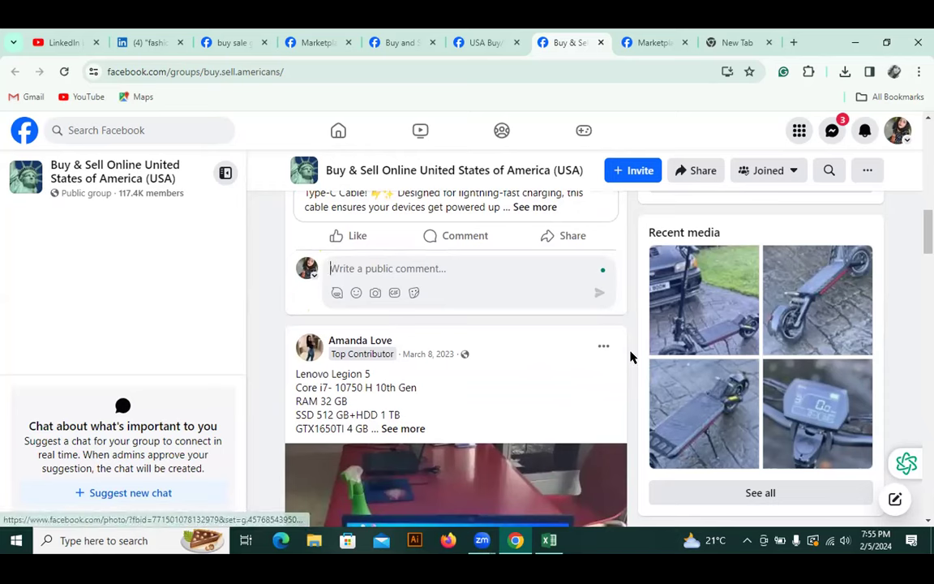
scroll(630, 357, "down", 2)
scroll(631, 356, "down", 3)
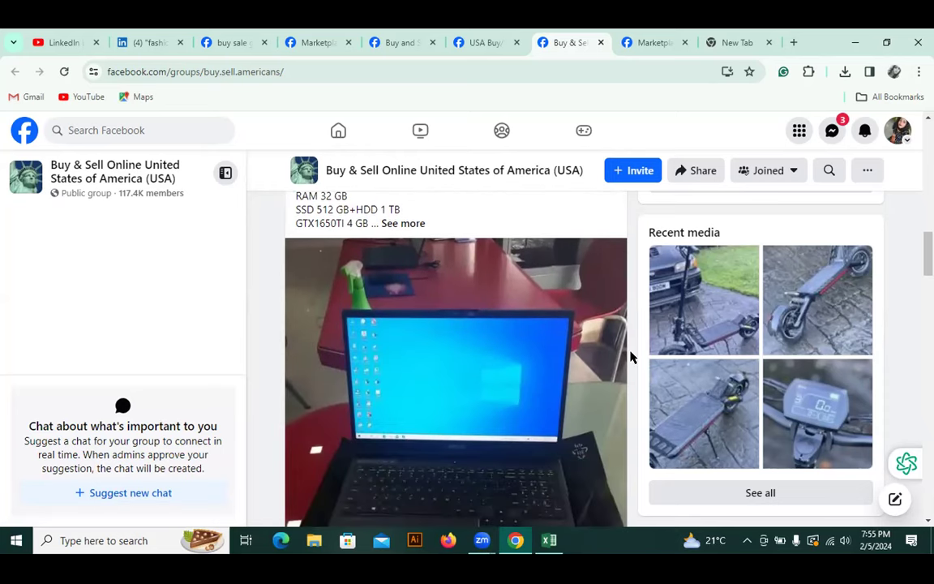
scroll(634, 370, "up", 10)
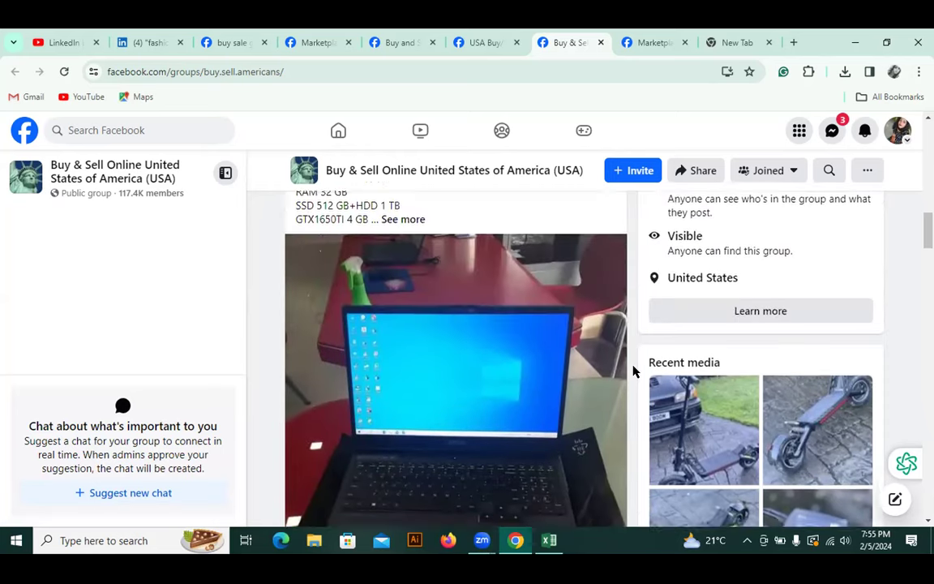
scroll(634, 370, "up", 5)
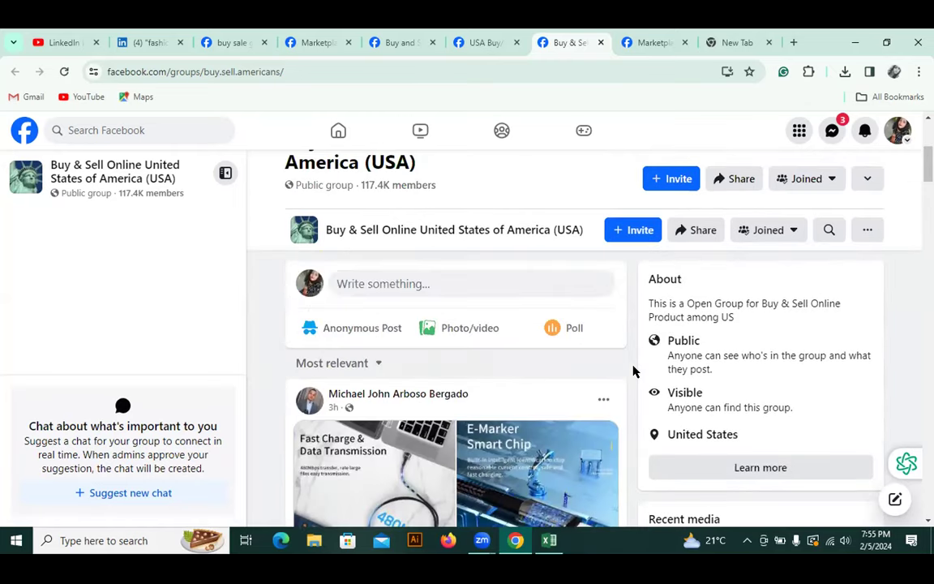
Switch to the USA Buy/Sell group tab and reload its page
left_click(482, 41)
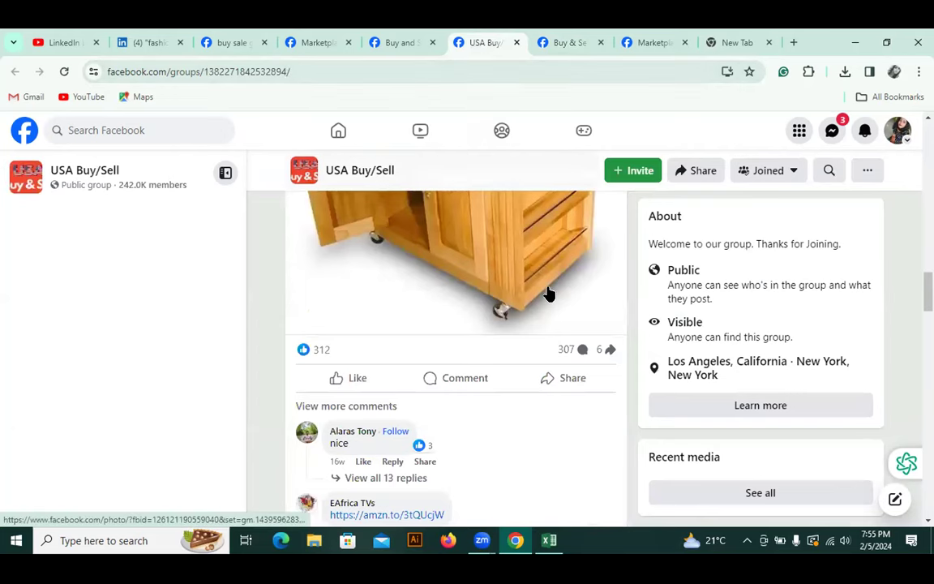
scroll(547, 293, "up", 12)
scroll(550, 291, "up", 3)
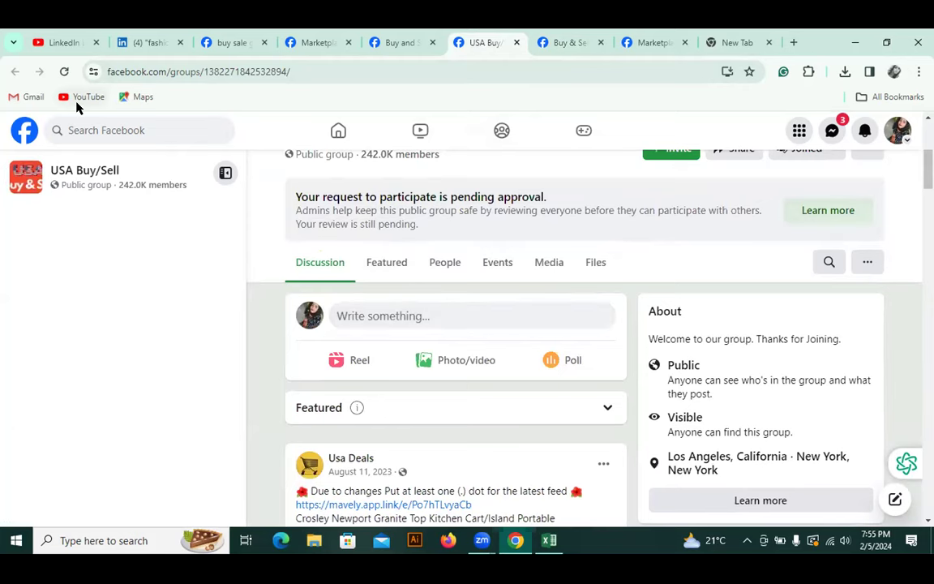
left_click(64, 71)
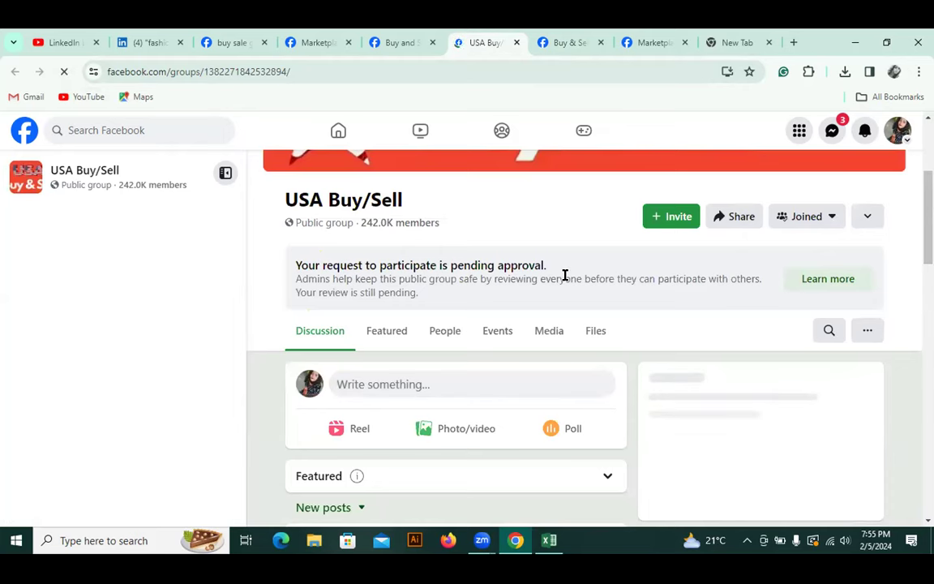
Switch to the Buy and Sell in USA, UK,Canada group and show its Write something box
left_click(381, 43)
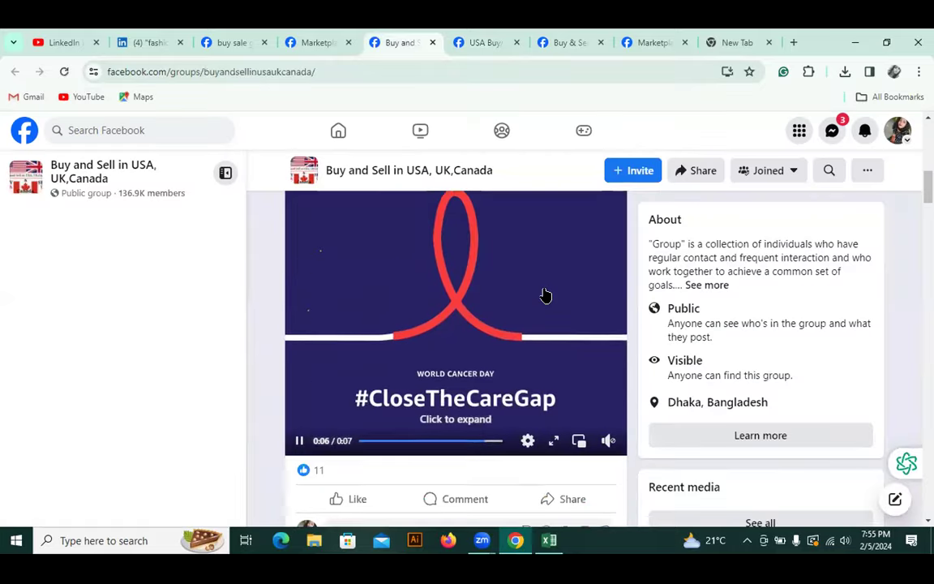
scroll(544, 293, "up", 6)
scroll(543, 295, "up", 1)
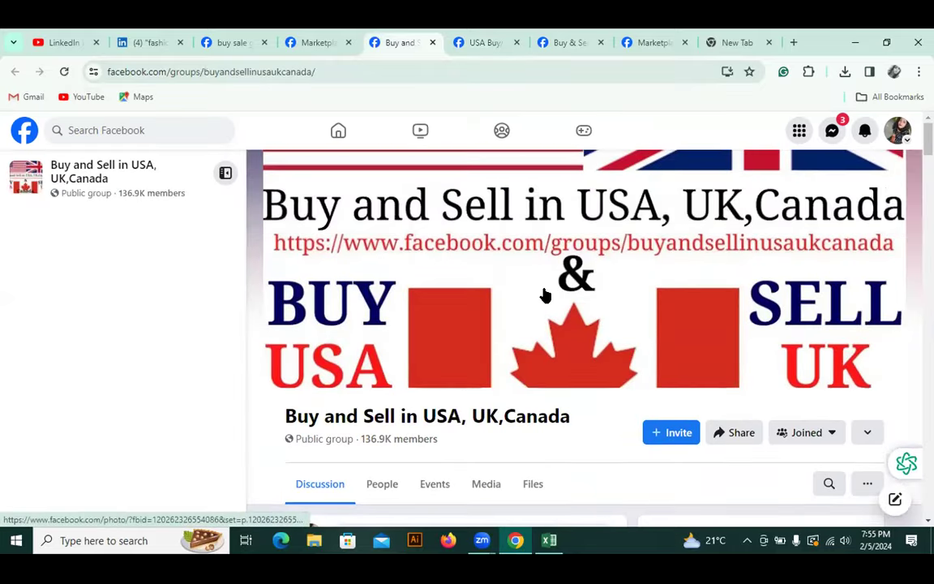
scroll(552, 304, "down", 2)
scroll(588, 306, "down", 1)
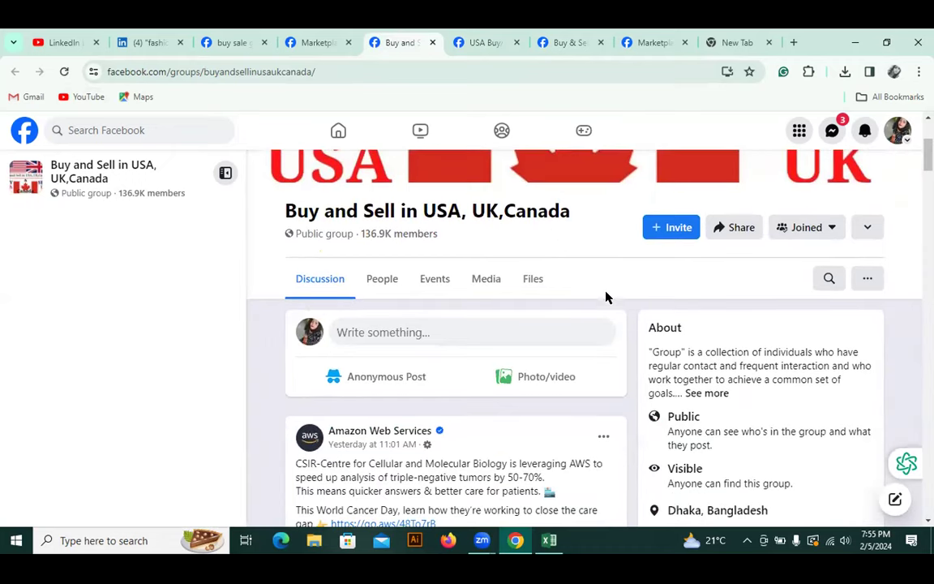
Paste the copied post link into a new group post, delete the URL text, and post it
left_click(394, 334)
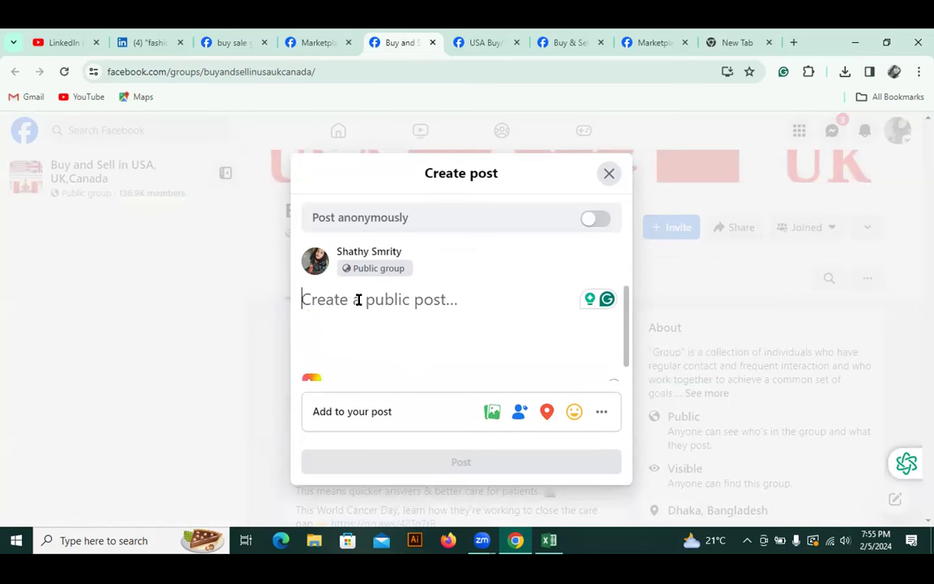
key("ctrl+v")
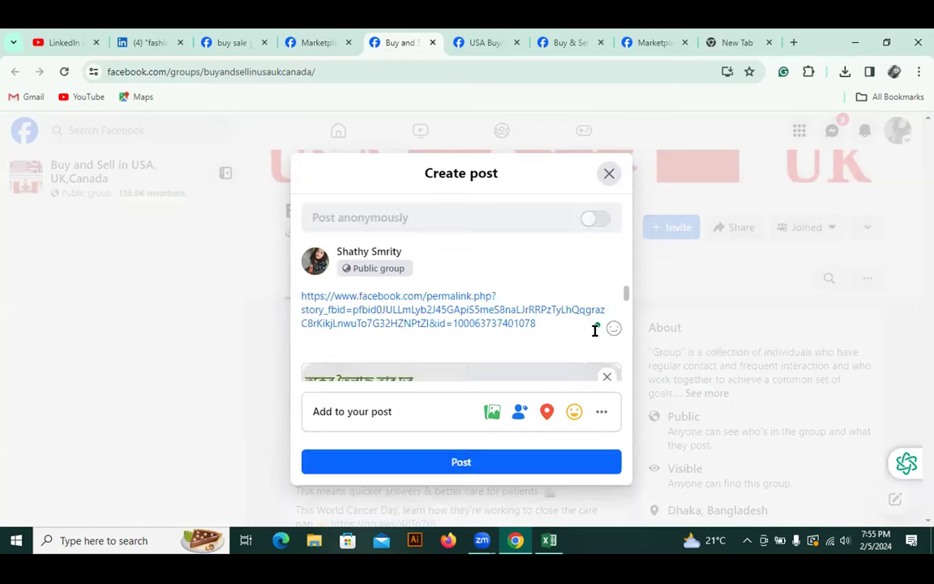
key("ctrl+a")
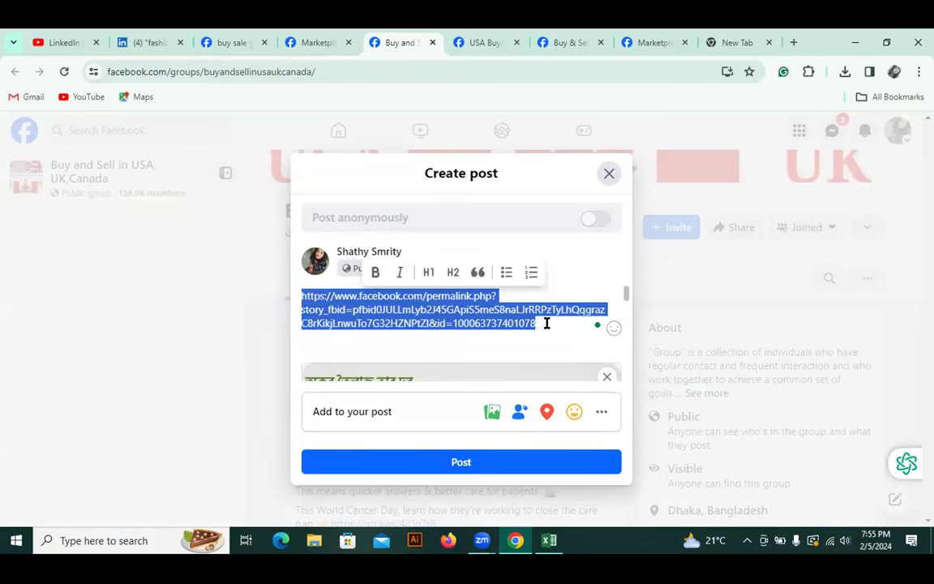
key("BackSpace")
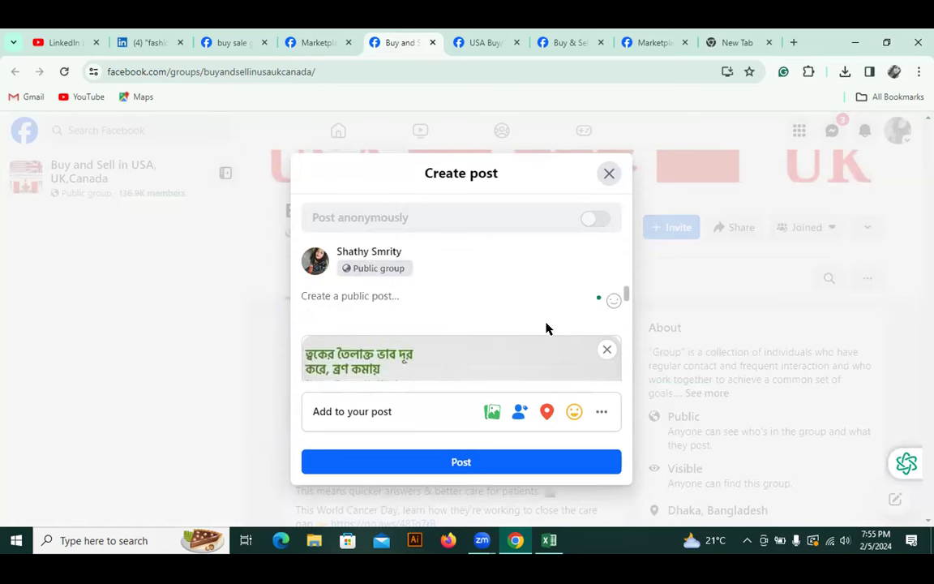
scroll(533, 335, "down", 2)
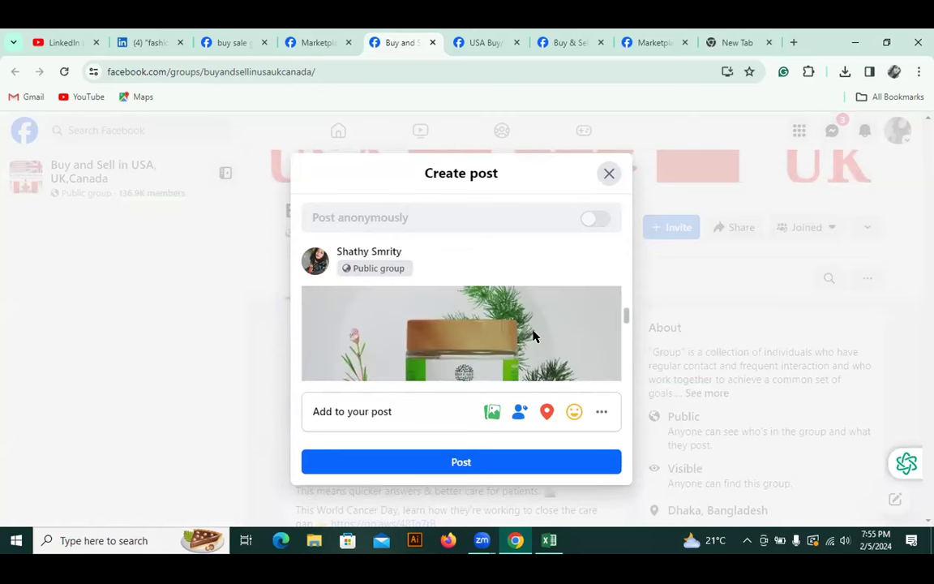
left_click(455, 464)
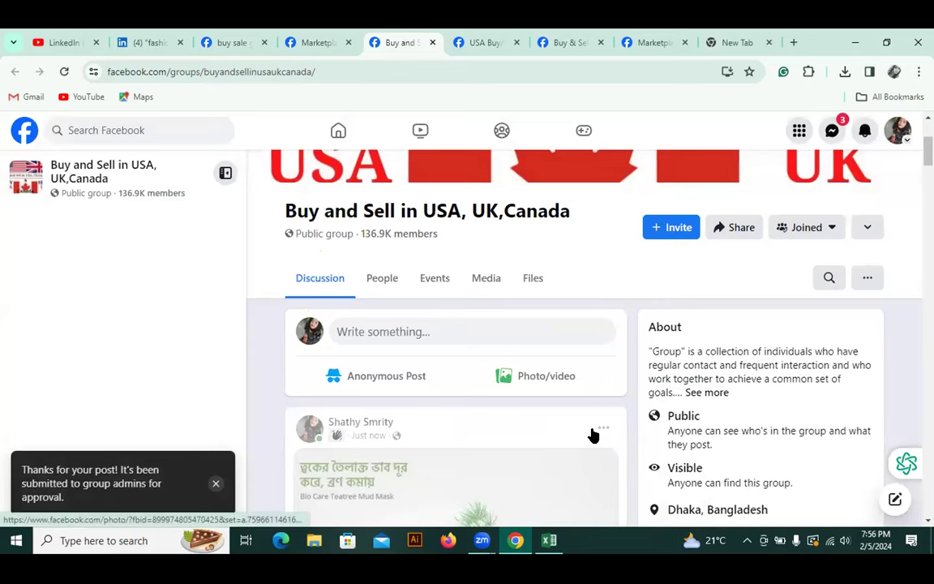
Delete the pending teatree mud mask post and confirm cancelling its review
scroll(623, 430, "down", 2)
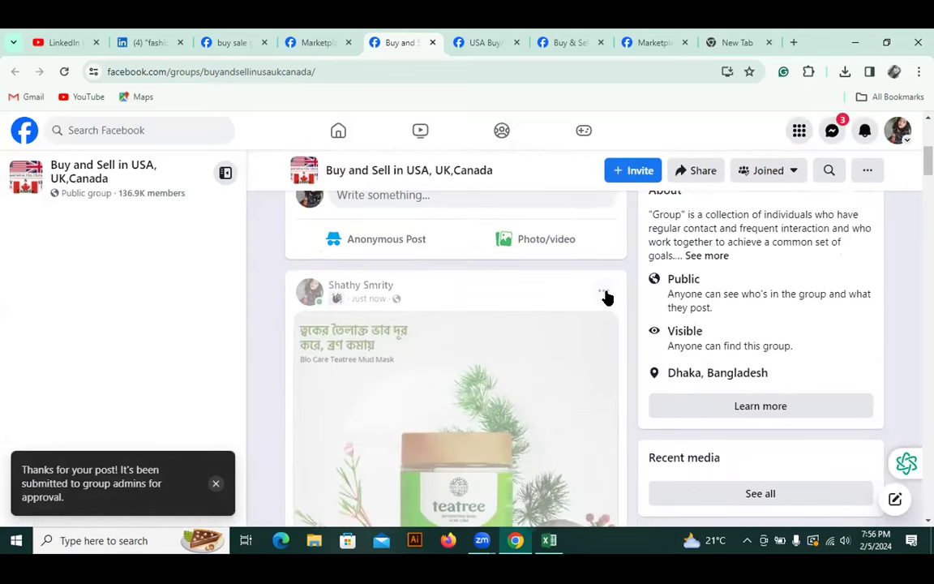
left_click(602, 293)
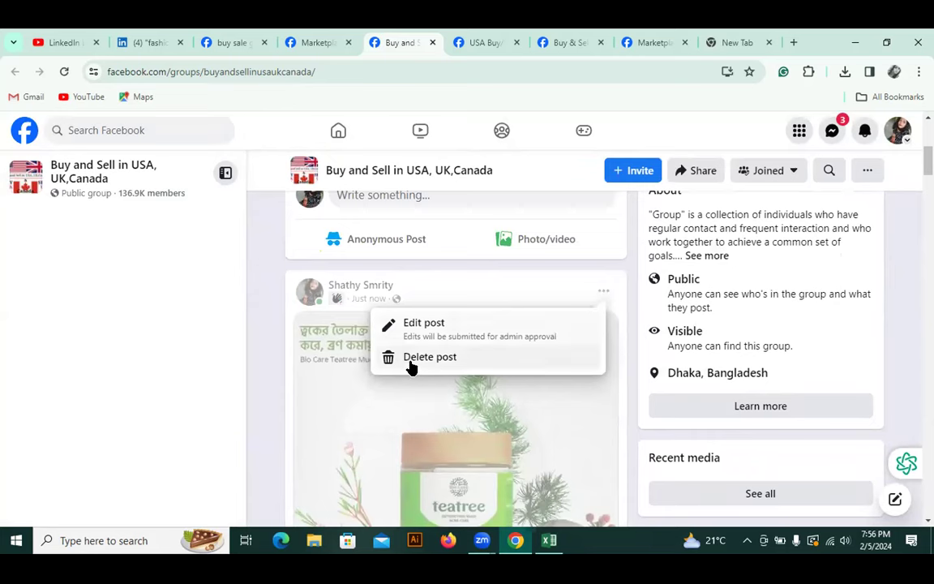
left_click(430, 359)
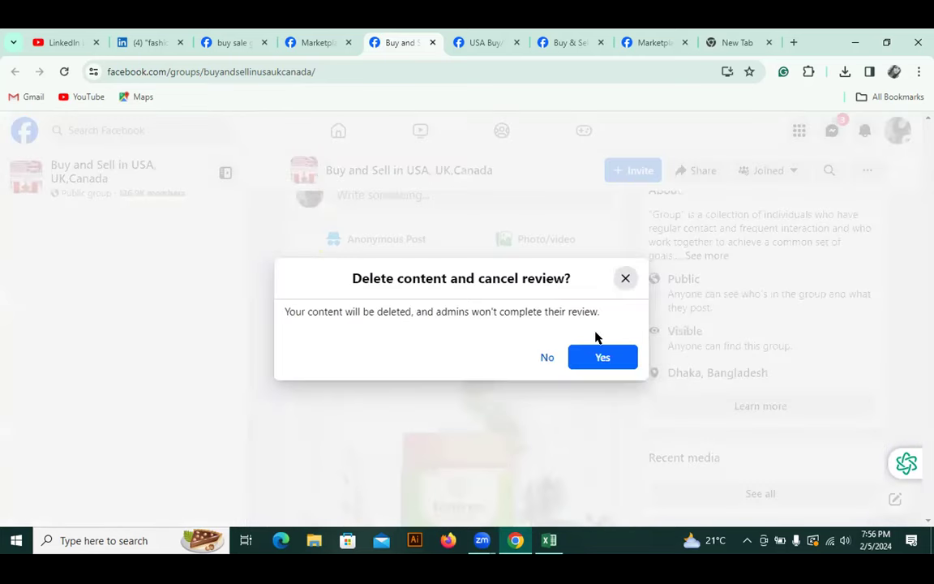
left_click(600, 356)
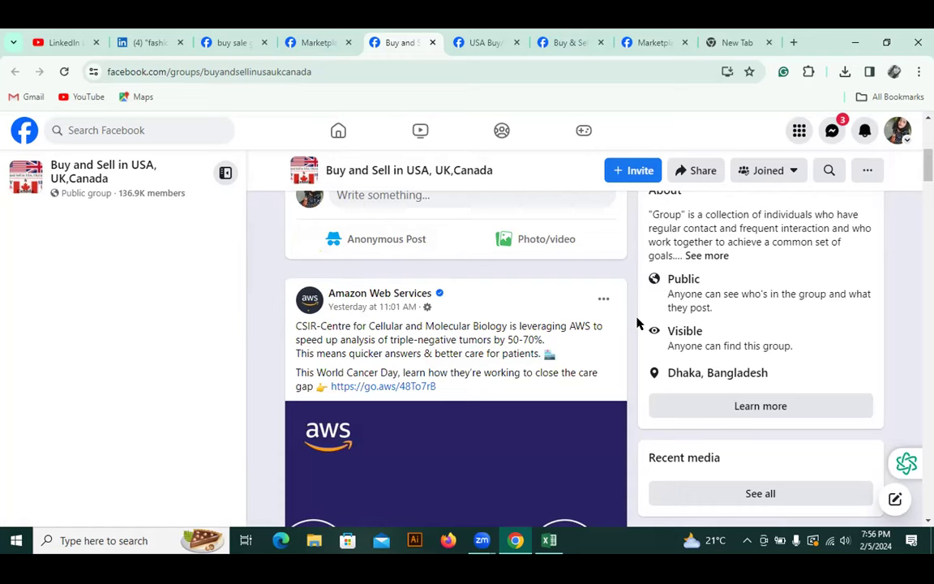
scroll(637, 323, "down", 2)
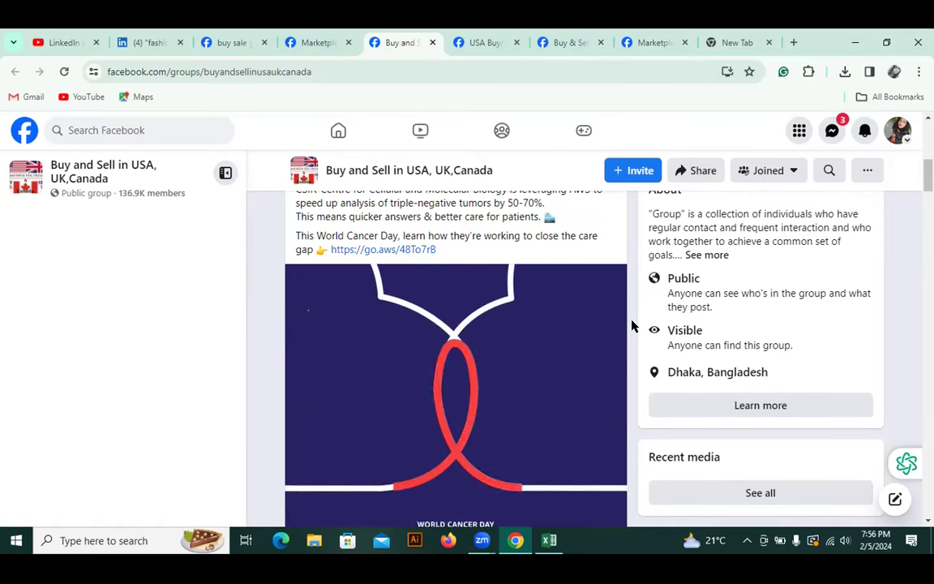
scroll(618, 243, "down", 3)
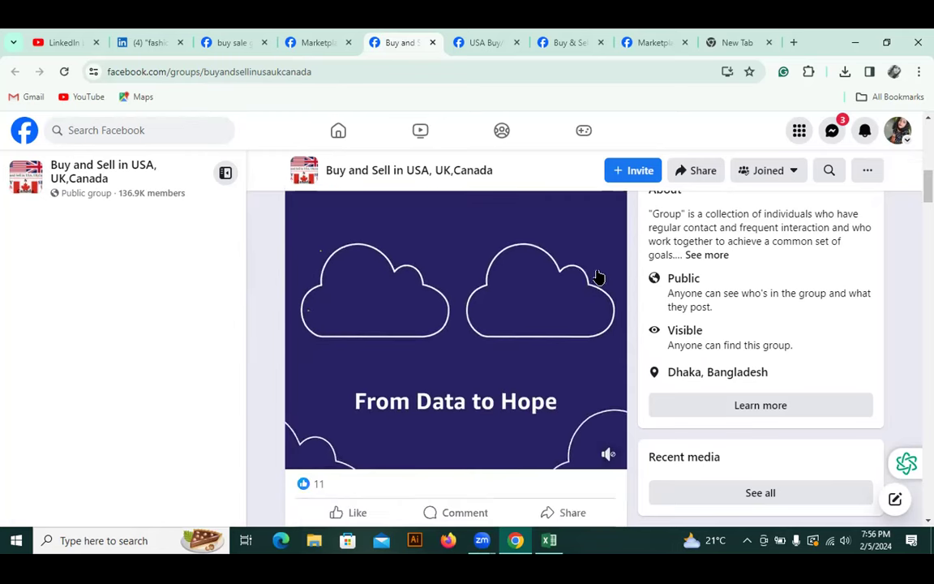
scroll(519, 341, "down", 1)
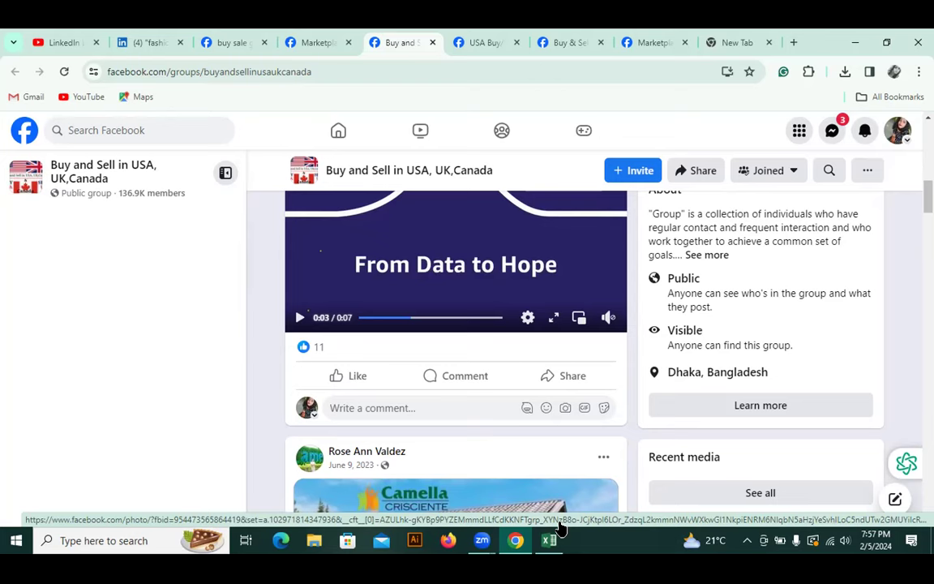
scroll(898, 391, "down", 5)
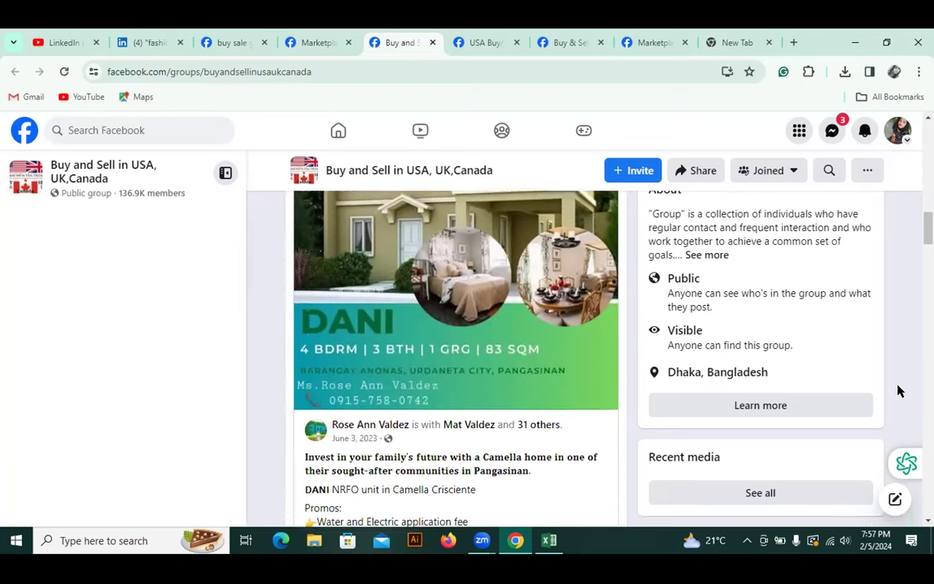
scroll(898, 390, "down", 1)
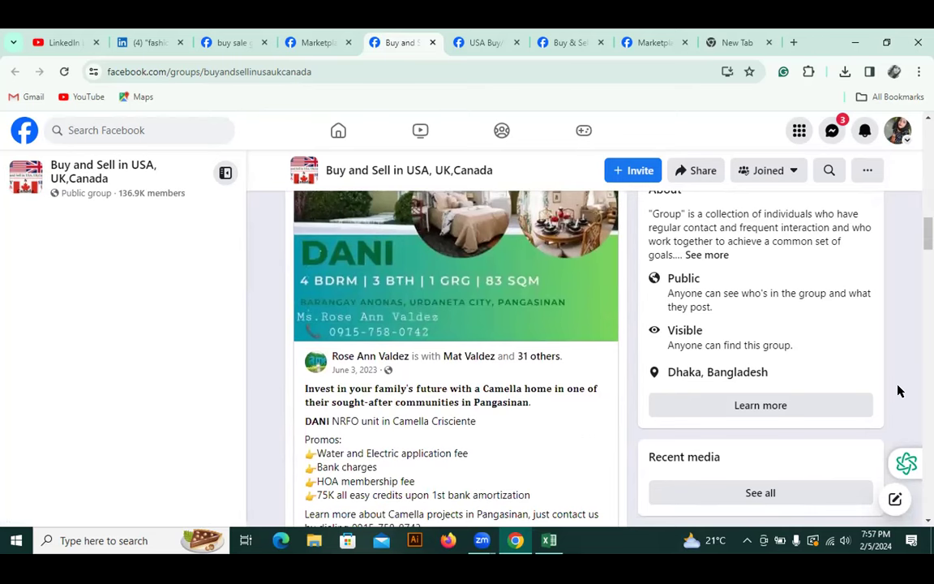
scroll(891, 364, "up", 5)
scroll(888, 348, "down", 3)
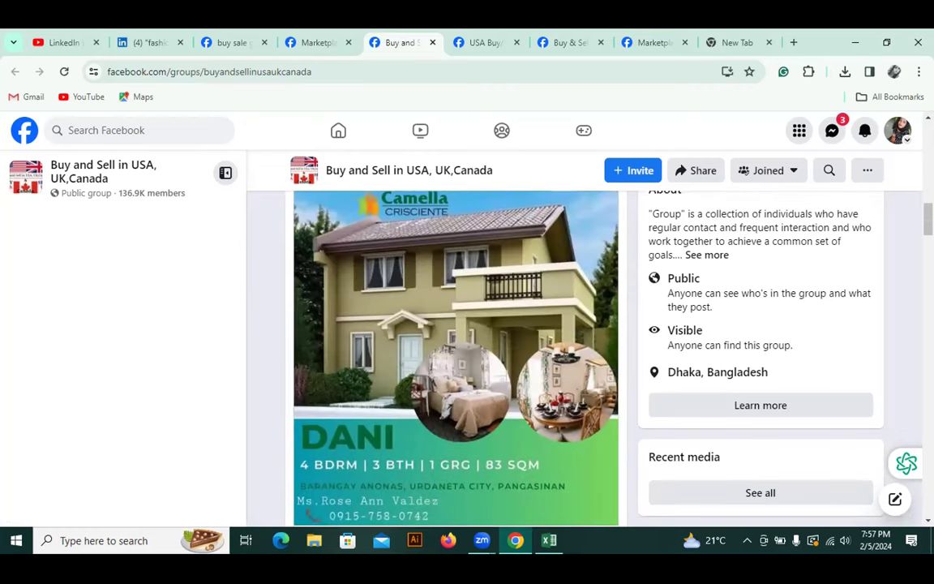
scroll(886, 340, "up", 4)
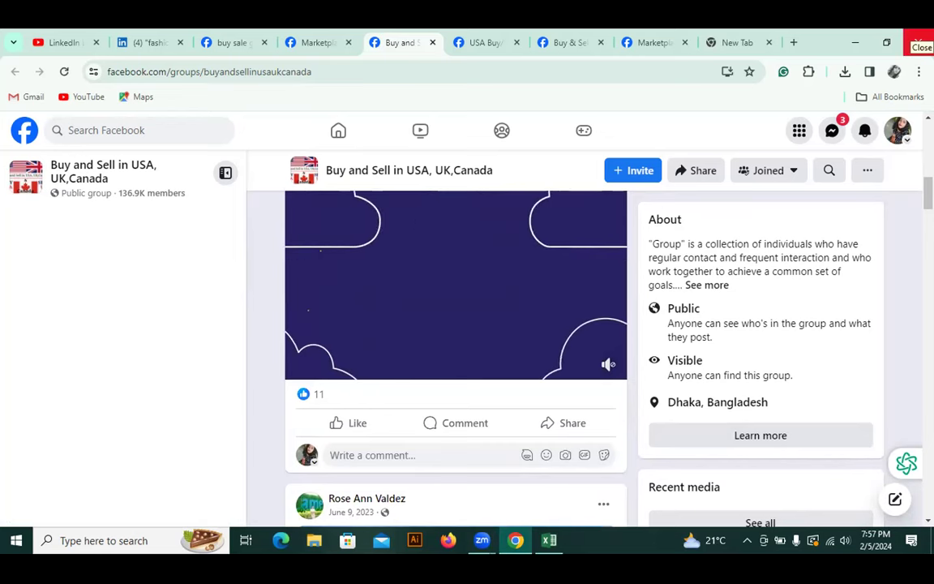
Launch Google Sheets from the Google apps grid on the new tab page
left_click(734, 42)
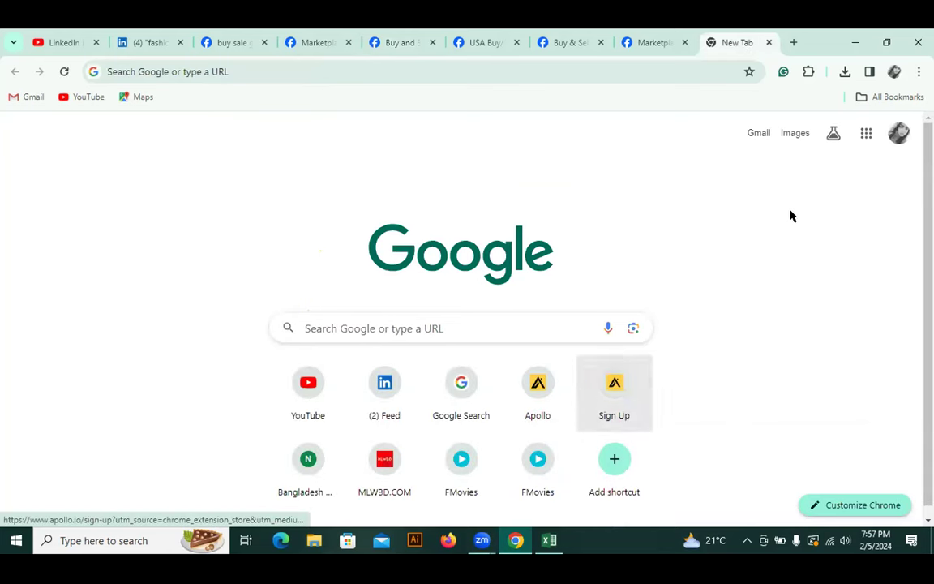
left_click(866, 134)
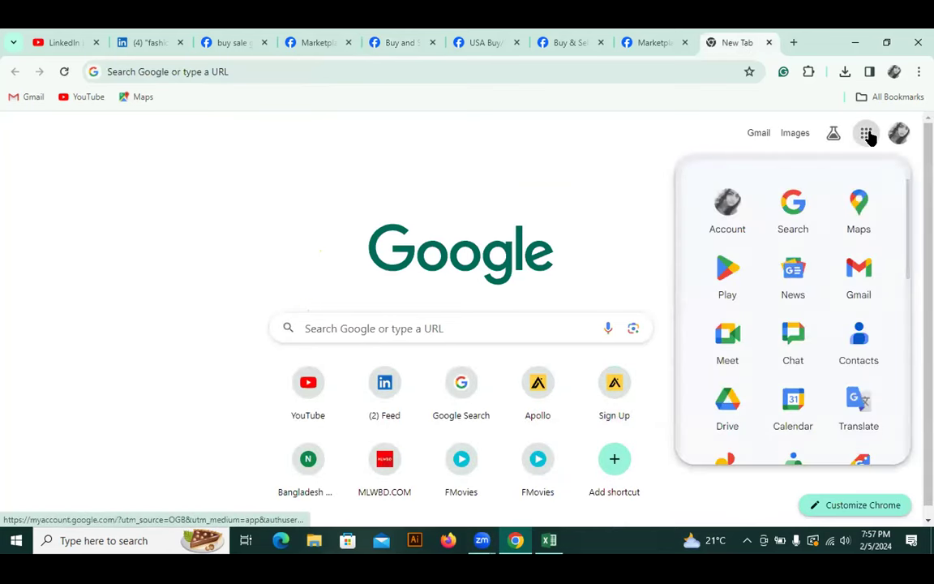
scroll(813, 348, "down", 2)
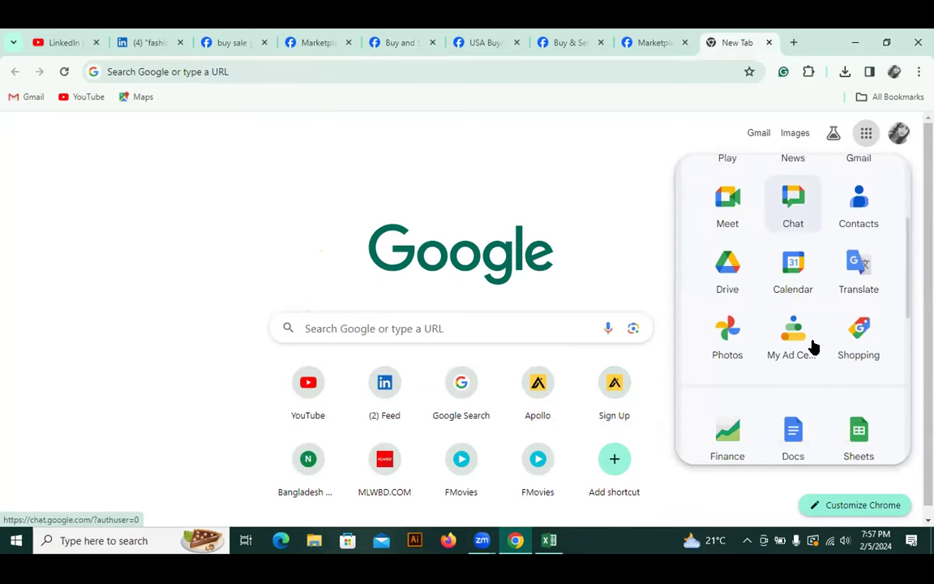
left_click(858, 435)
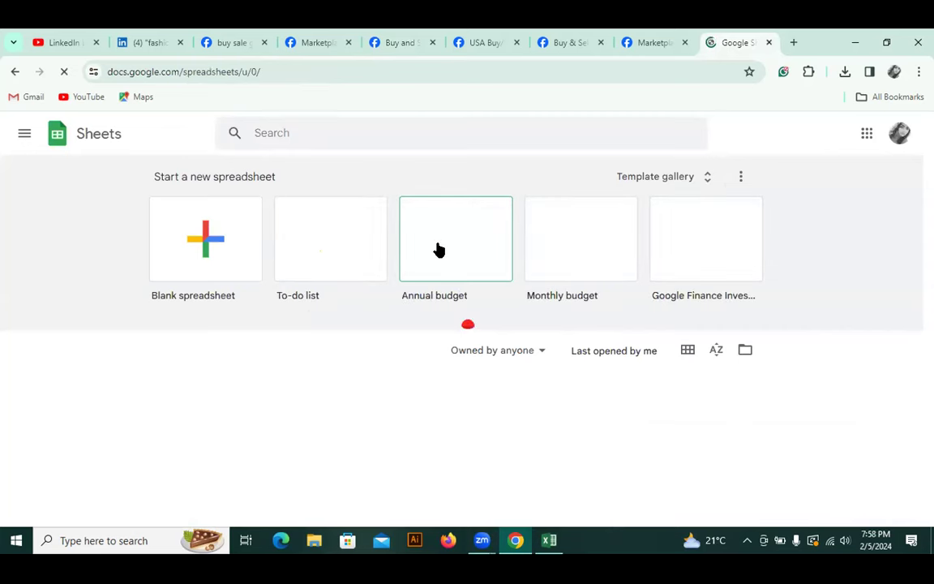
Start a Blank spreadsheet from the Sheets home page
left_click(205, 248)
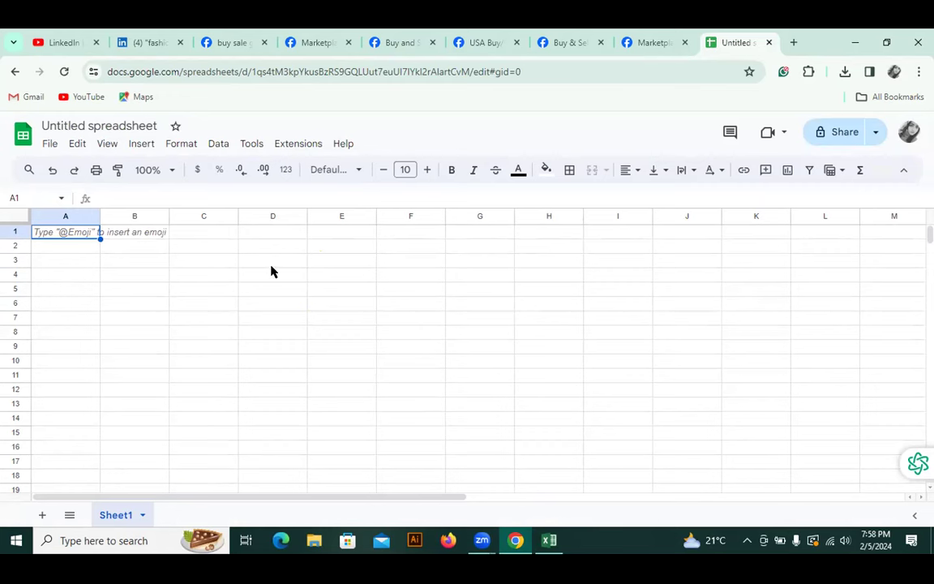
Enter FB1 in A1 and fill it down column A to FB9 in A9
double_click(61, 233)
type("FB1")
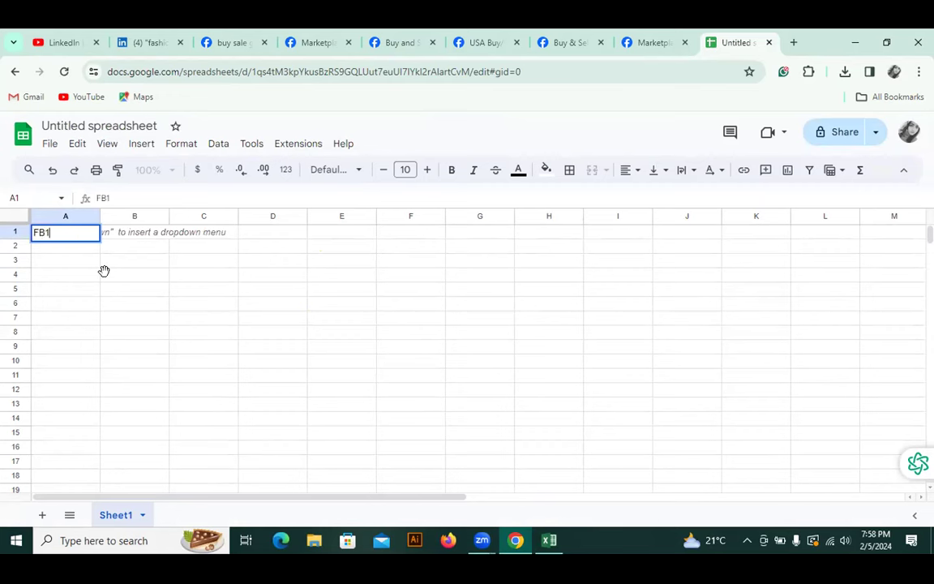
left_click(107, 287)
left_click(89, 233)
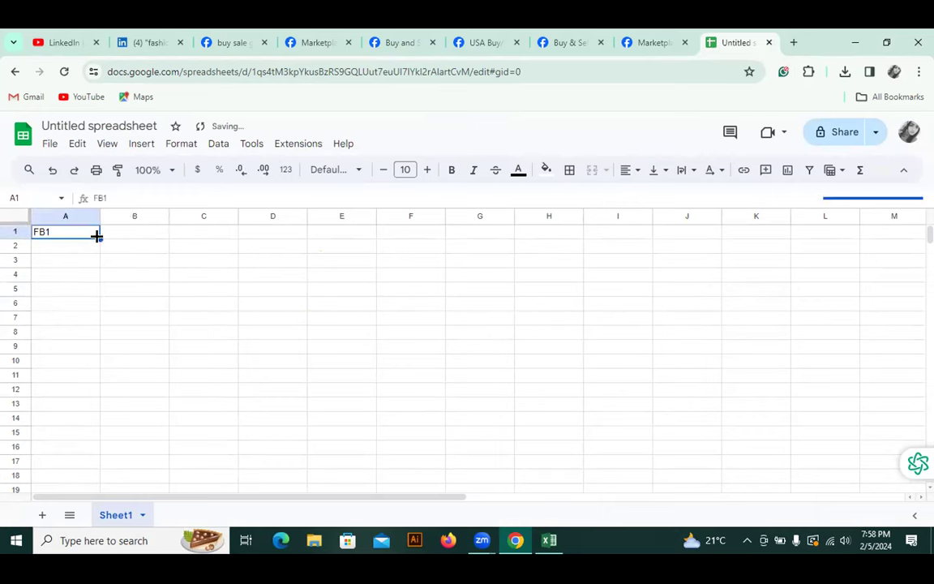
left_click_drag(96, 236, 89, 350)
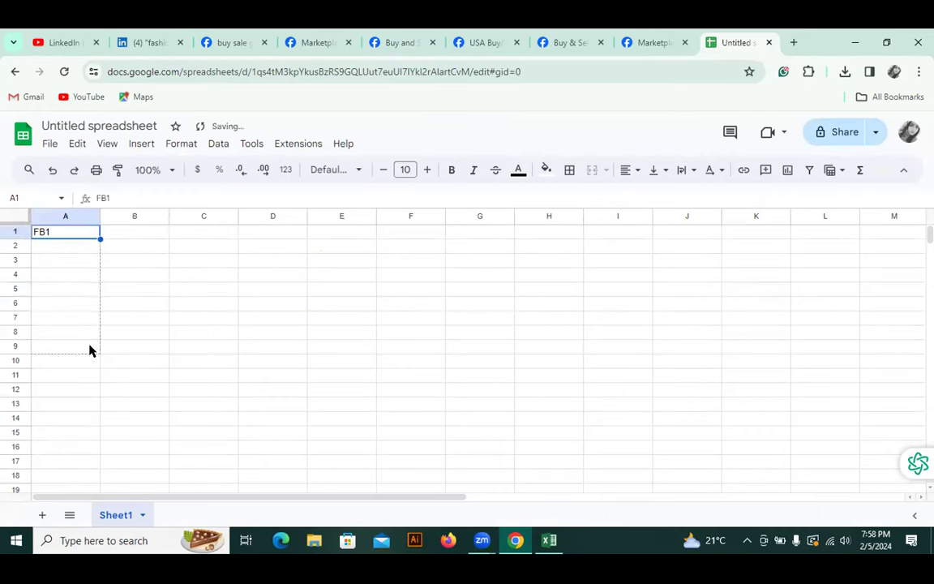
left_click(180, 320)
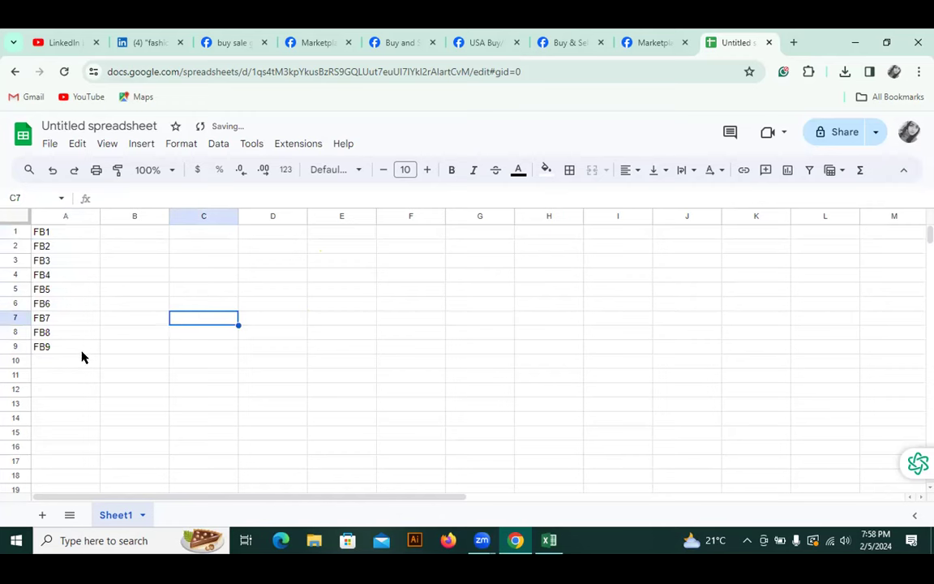
left_click(77, 346)
Type the heading 'Time' in B1, then select all of column A
left_click(135, 233)
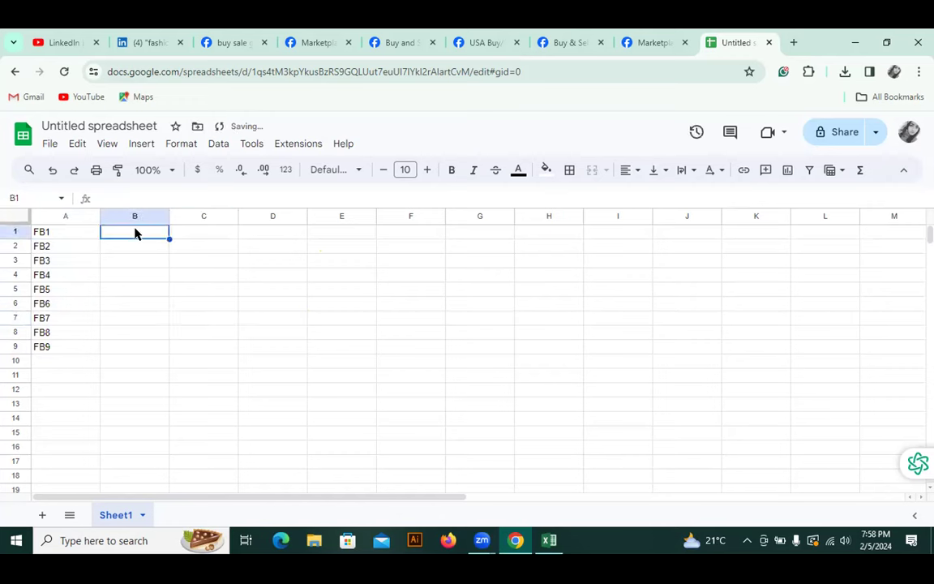
type("Time")
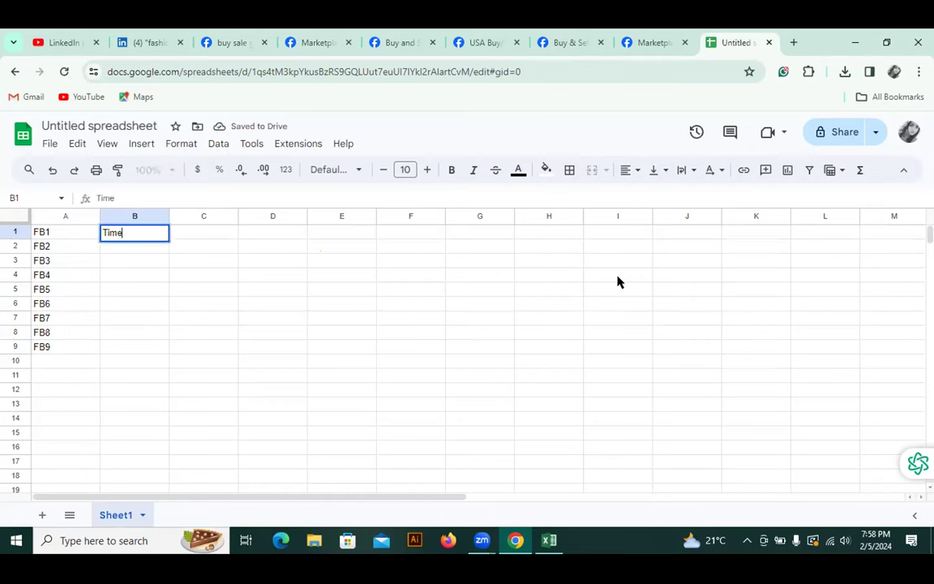
left_click(209, 234)
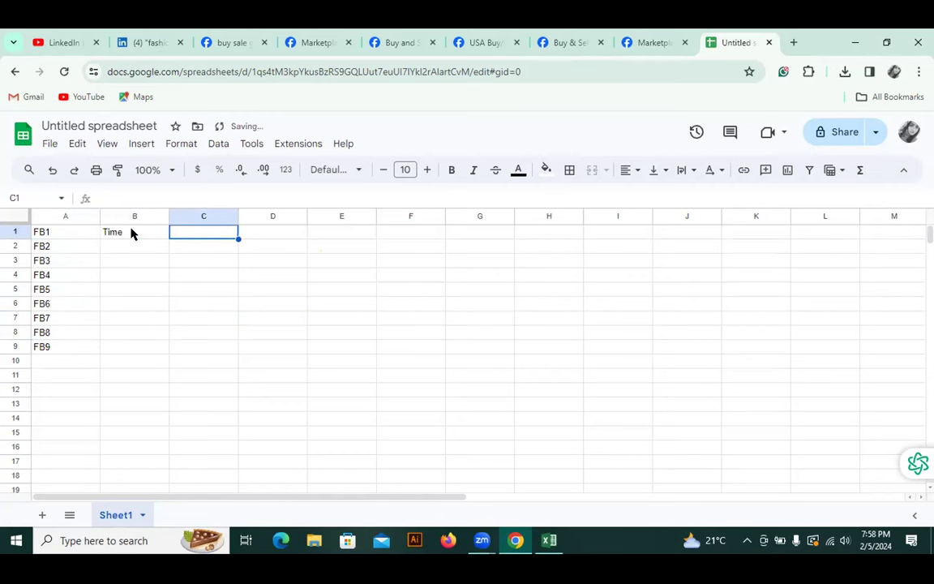
left_click(65, 233)
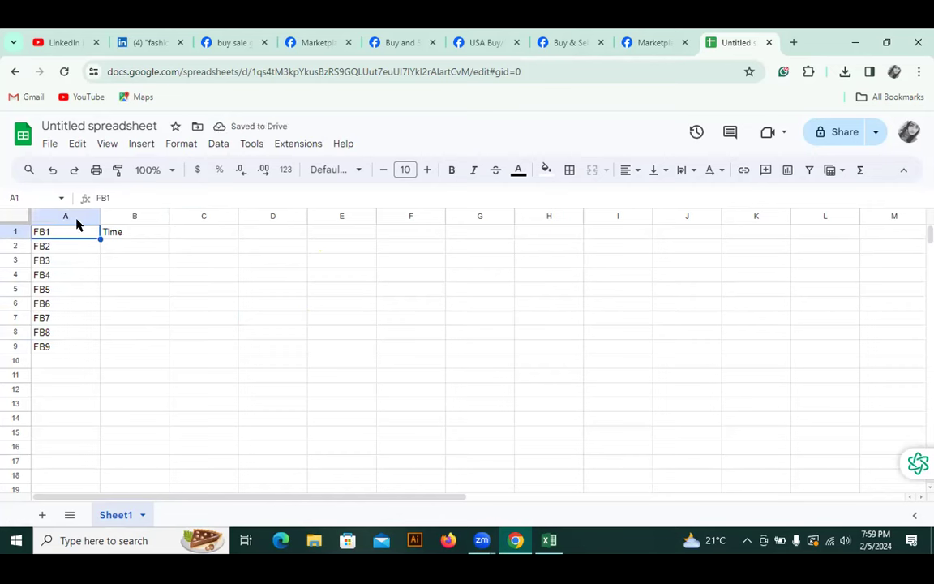
left_click(66, 216)
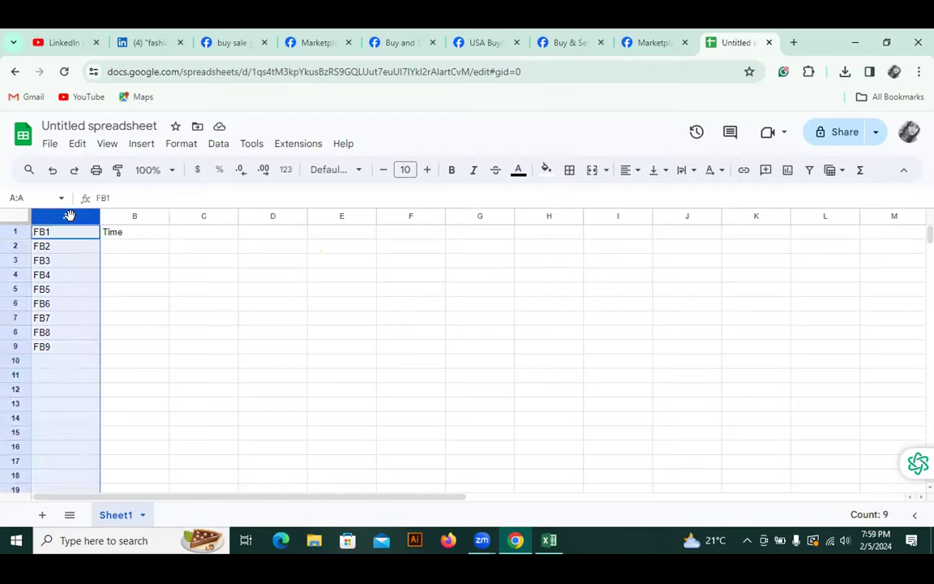
Clear column A and enter the heading 'Fb ID' in A1
key("Delete")
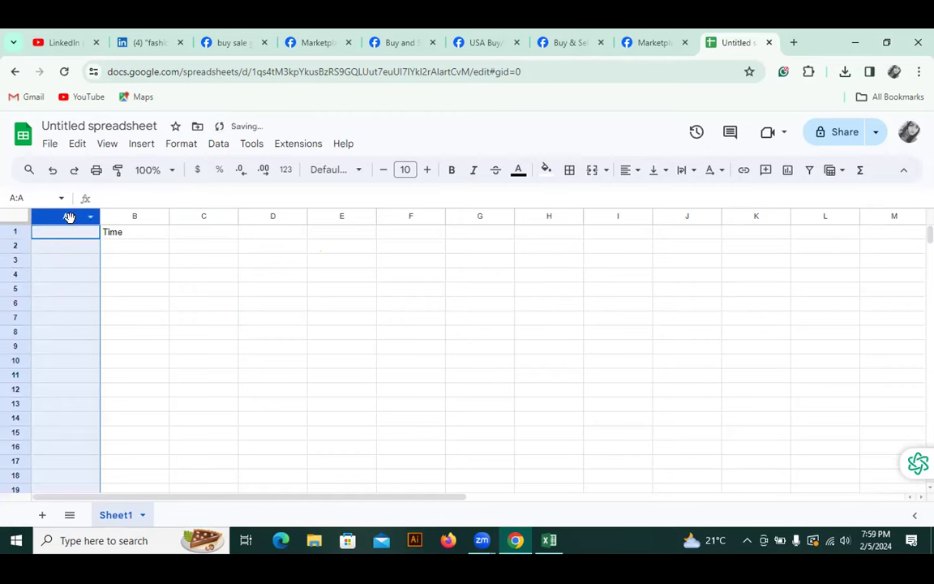
left_click(64, 234)
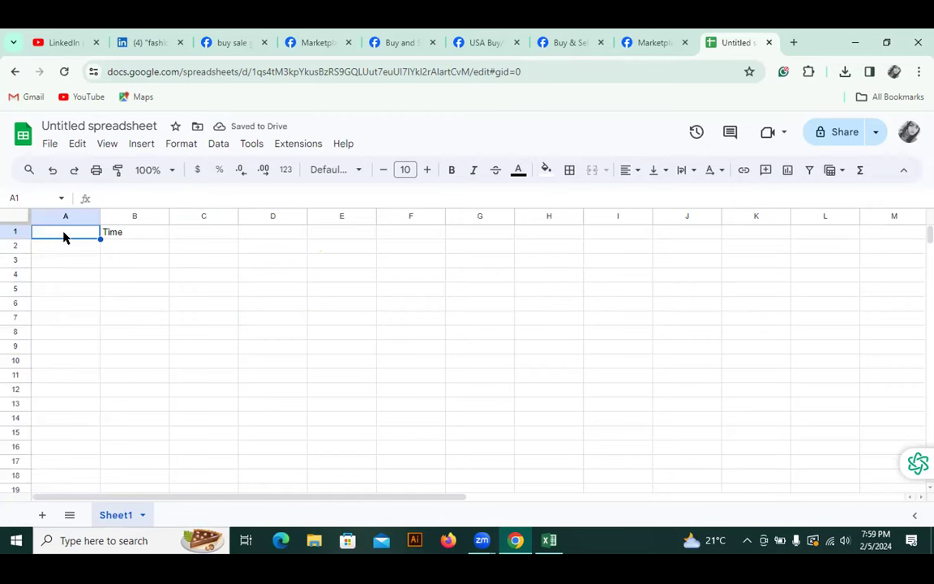
double_click(65, 235)
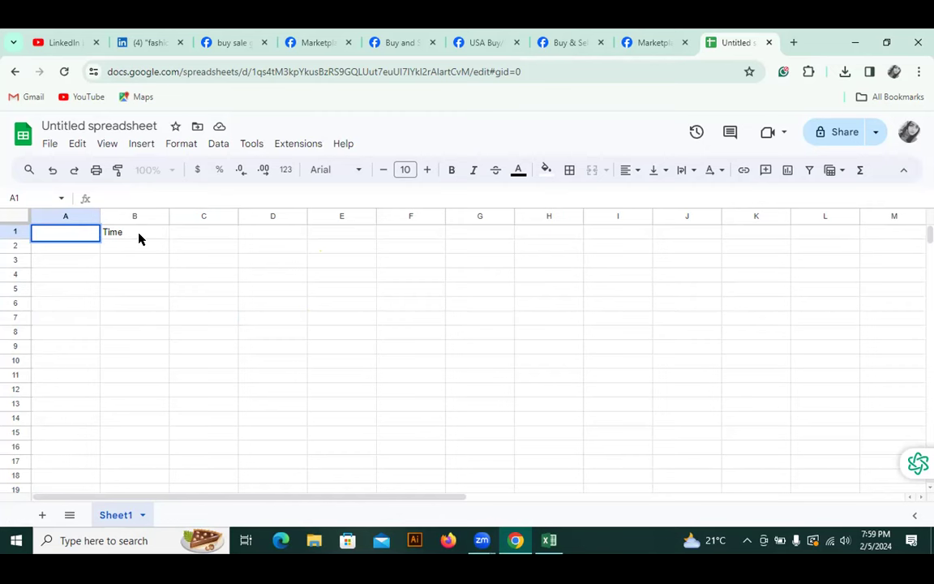
type("Fb ID")
left_click(67, 248)
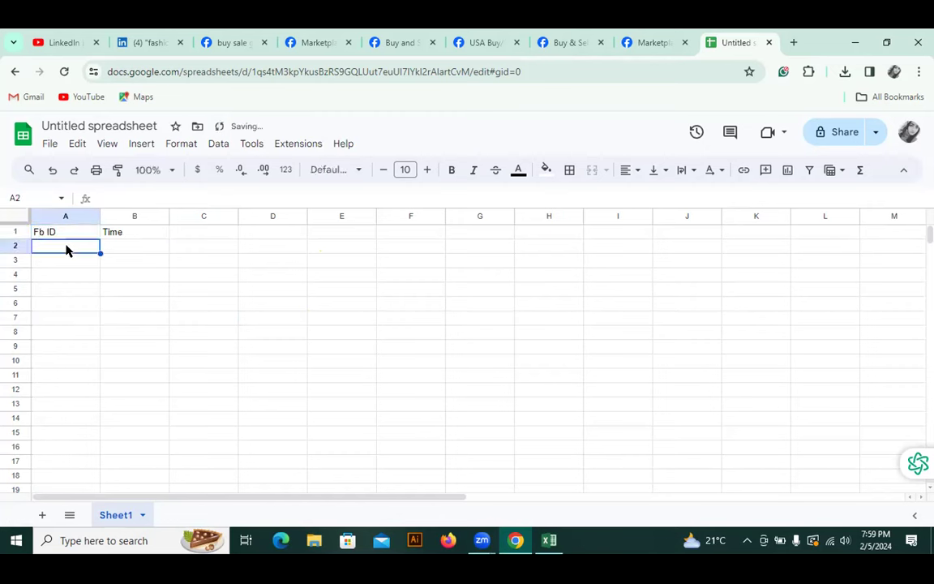
Enter 'FB ID 1' in A2 and fill it down to FB ID 7 in A8
double_click(65, 245)
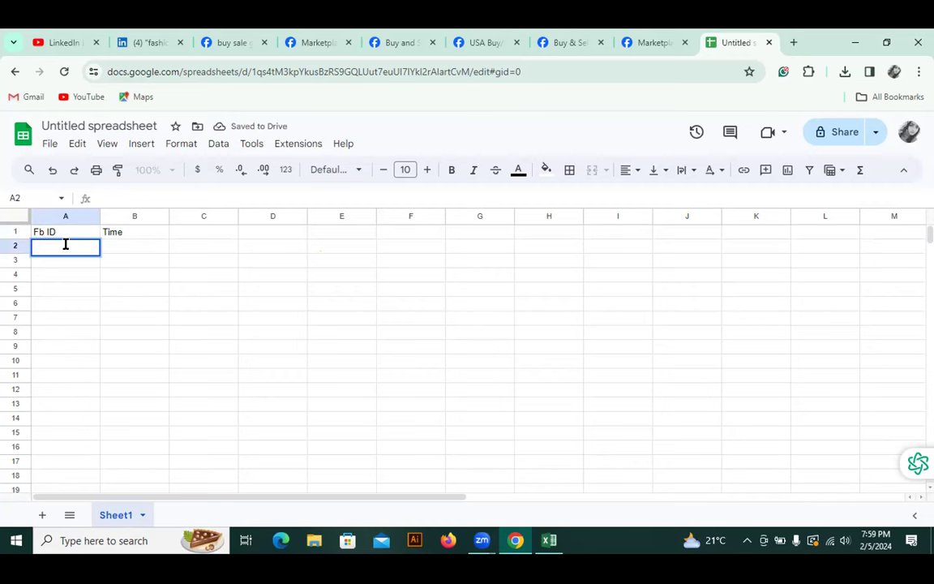
type("FB ")
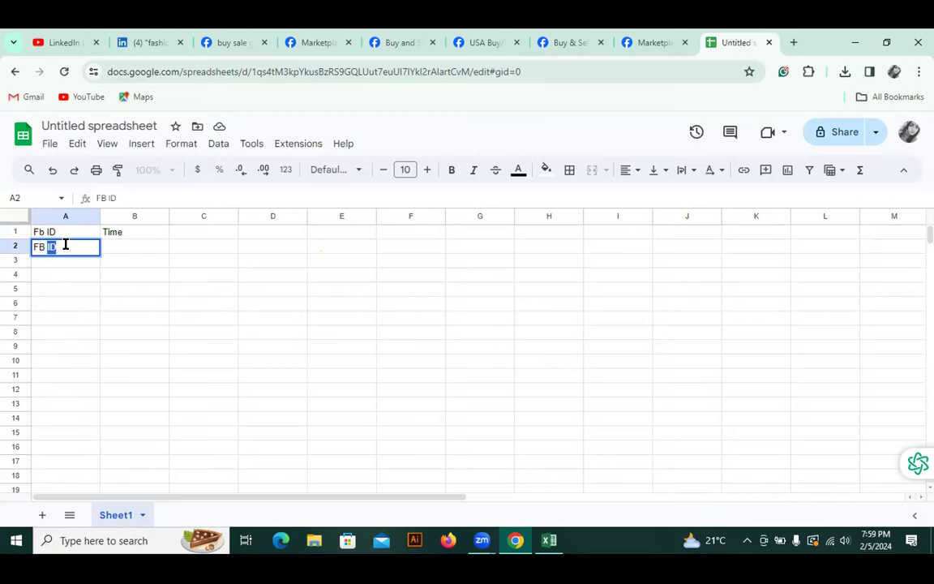
type("ID 1")
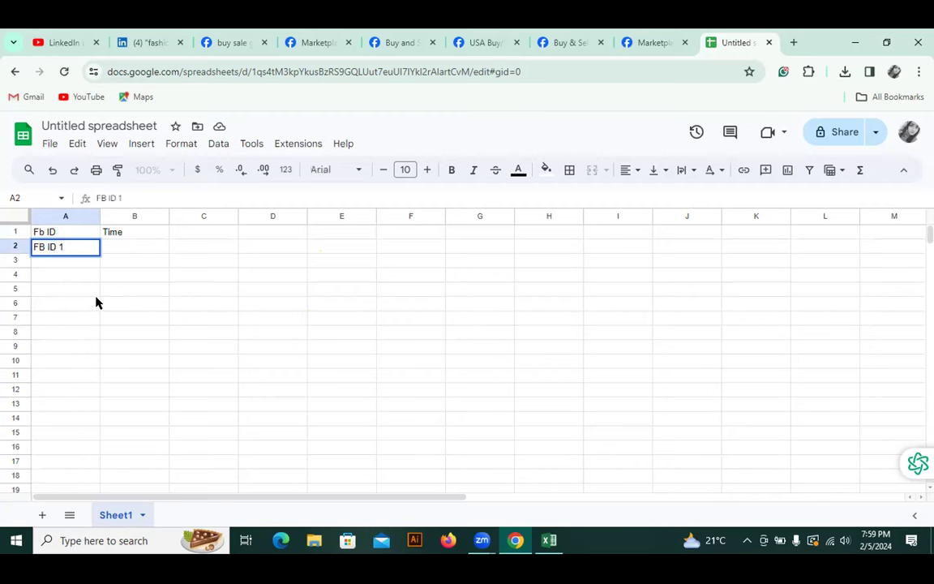
left_click(95, 302)
left_click(99, 249)
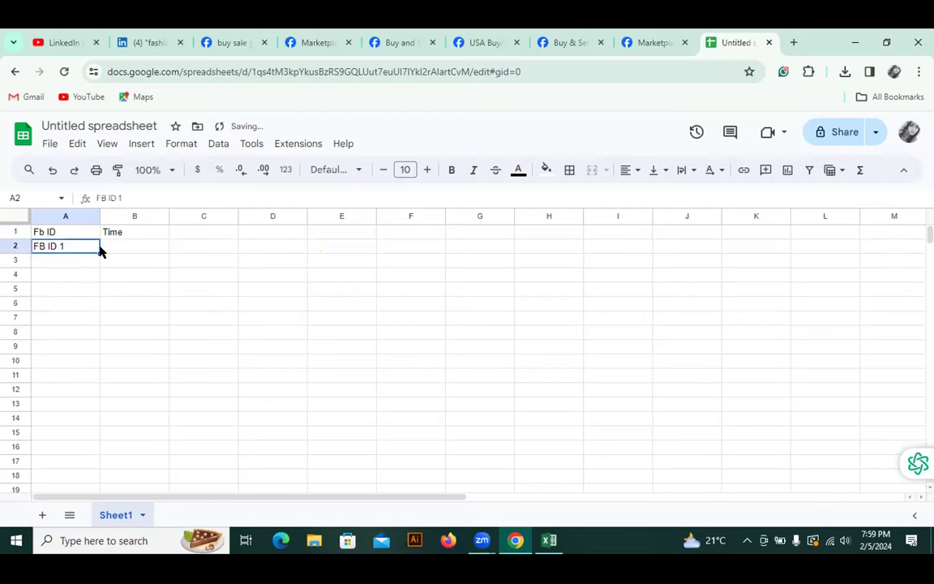
left_click_drag(98, 252, 94, 337)
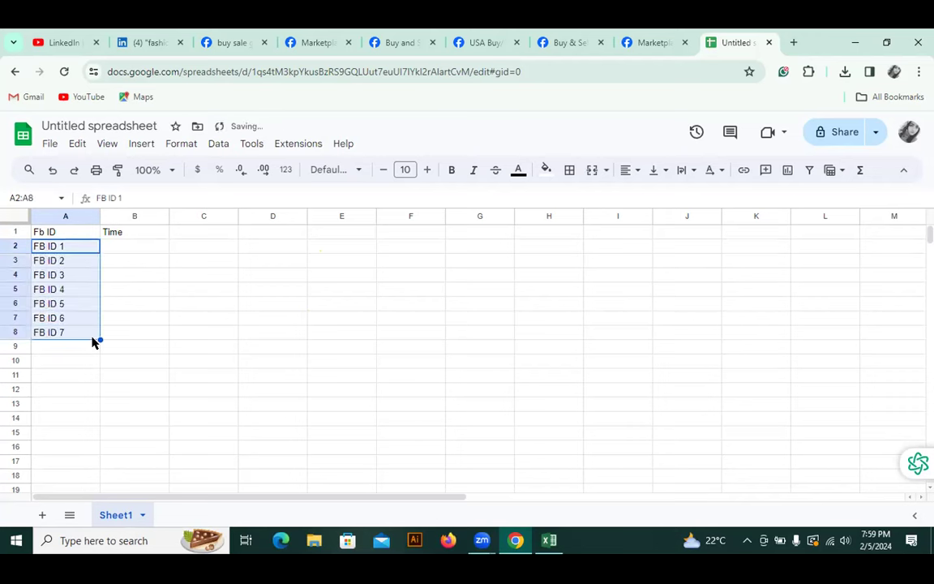
left_click(134, 332)
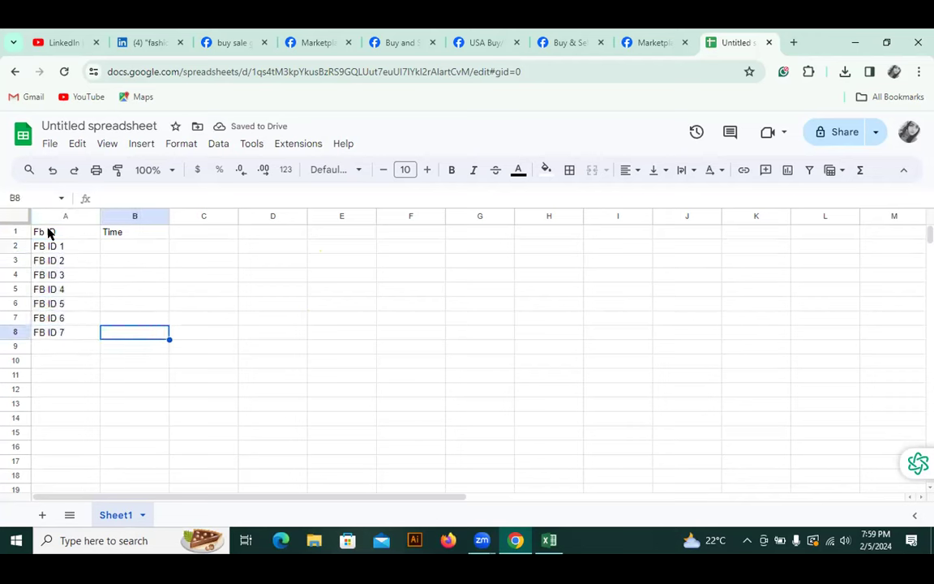
Type 'Group 1' in C1 and 'Group 2' in D1
left_click(137, 235)
left_click(204, 235)
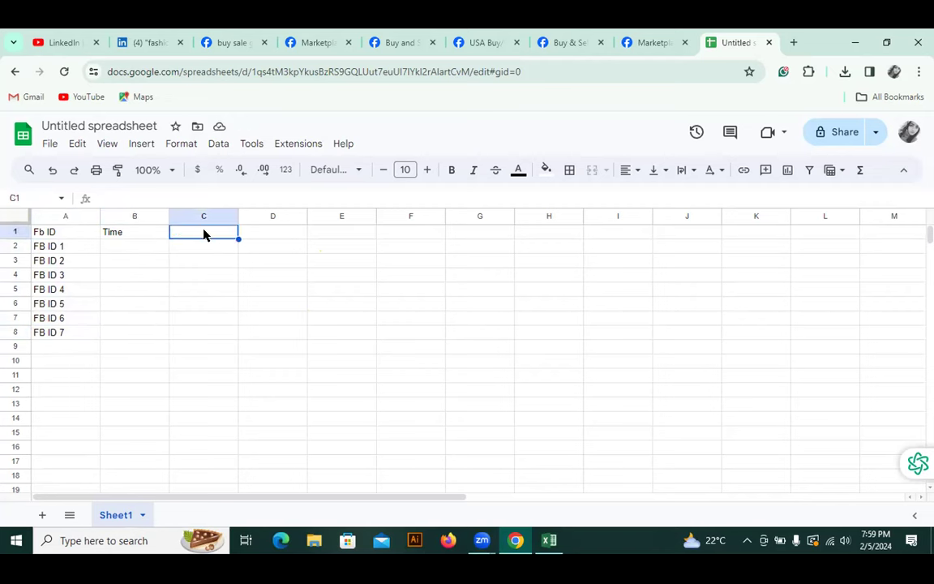
type("G")
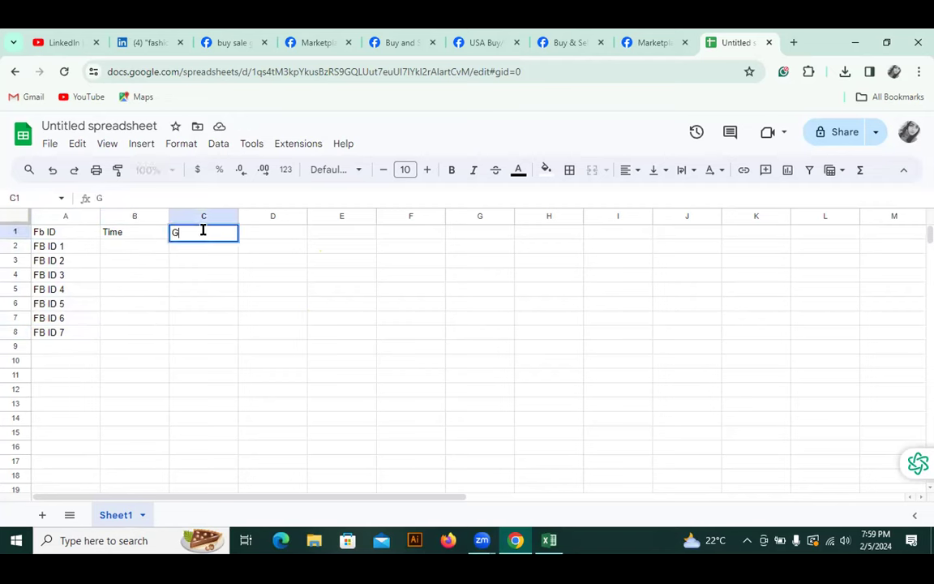
type("roup 1")
left_click(286, 234)
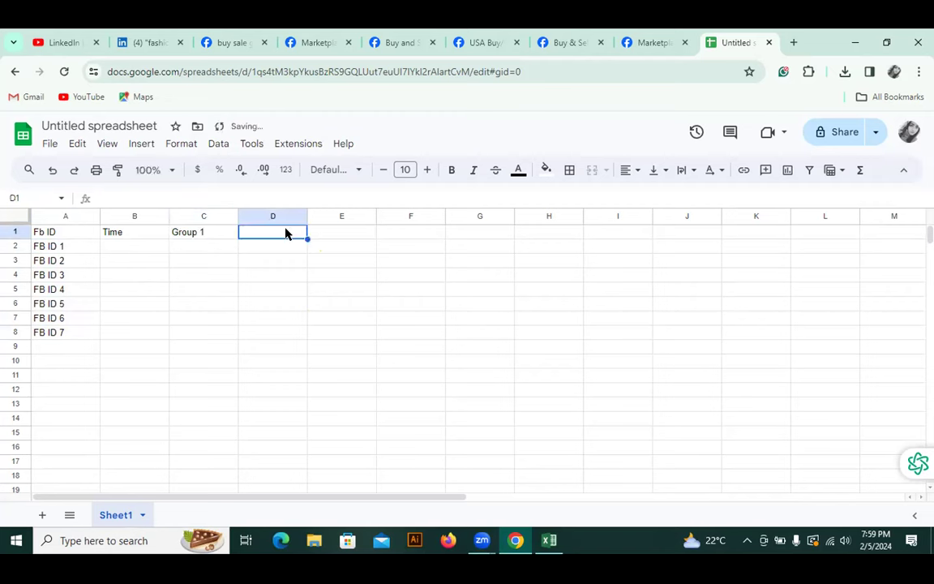
type("G")
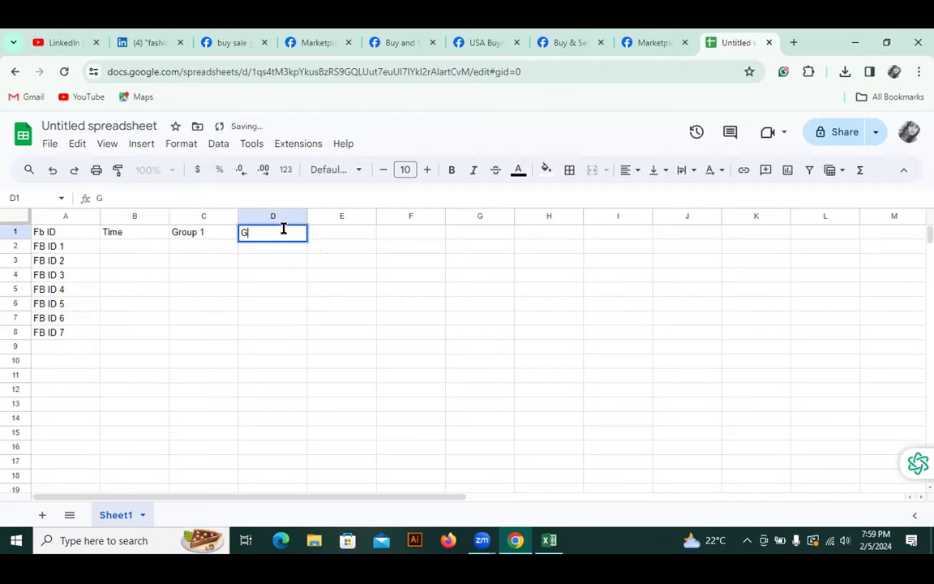
type("roup 2")
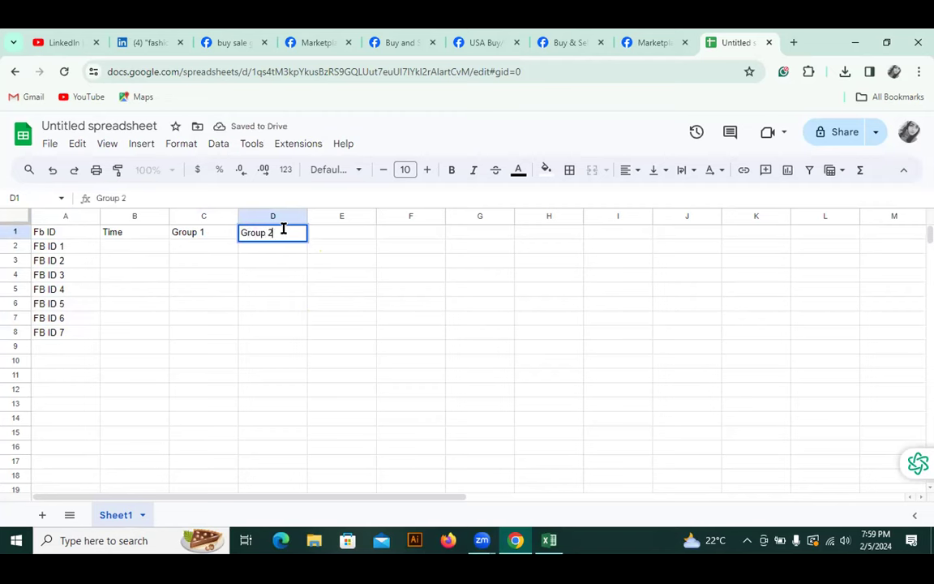
left_click(348, 280)
Review the table layout by selecting cells across rows 1 and 2
left_click(565, 234)
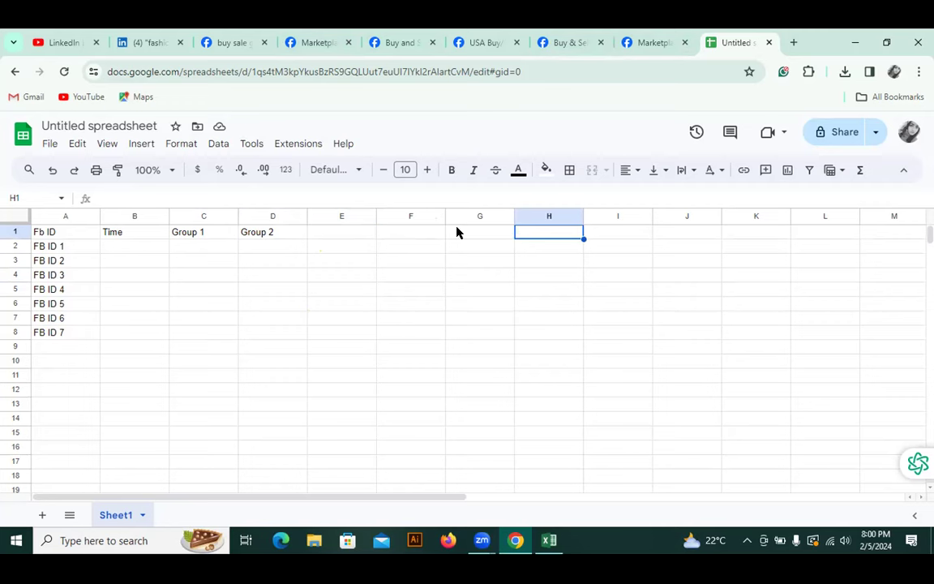
left_click(194, 248)
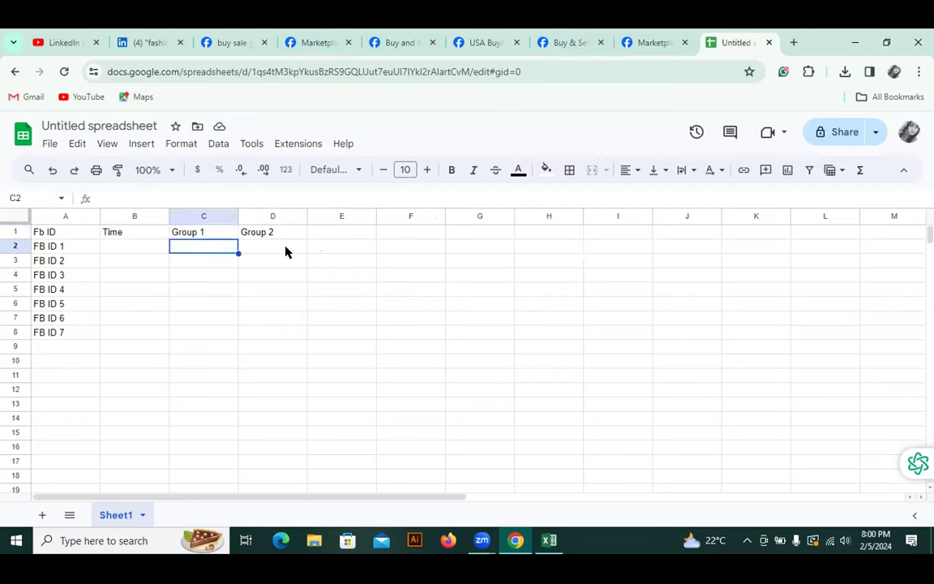
left_click(203, 233)
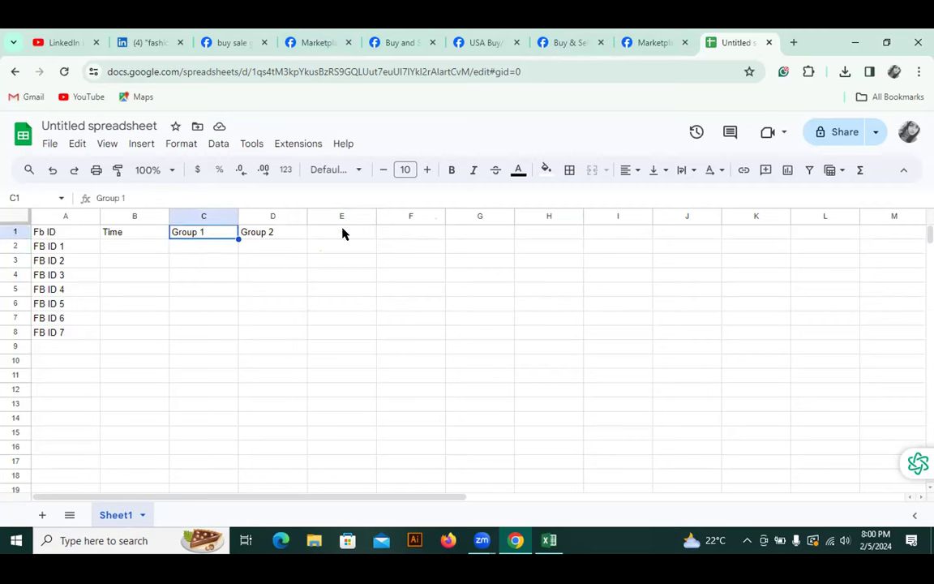
left_click(346, 234)
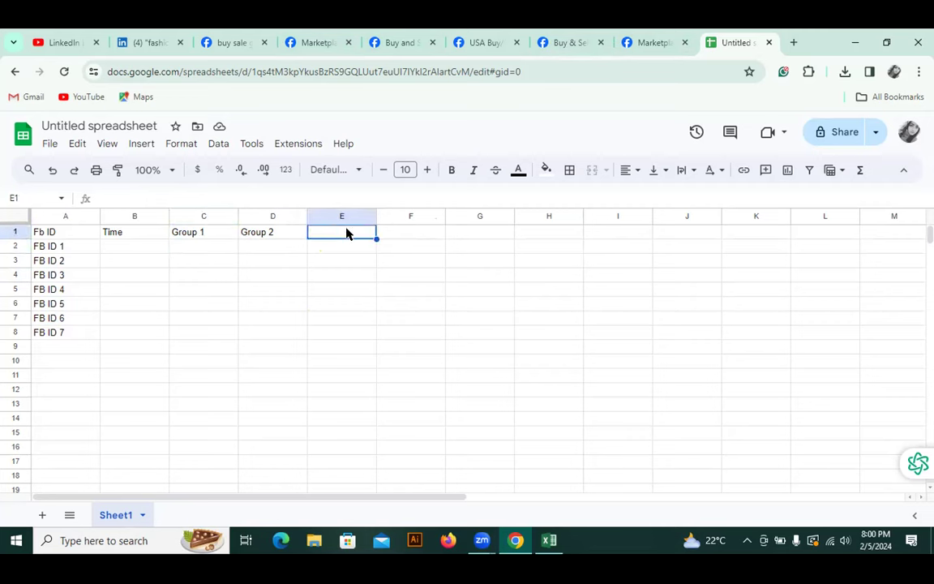
left_click(72, 247)
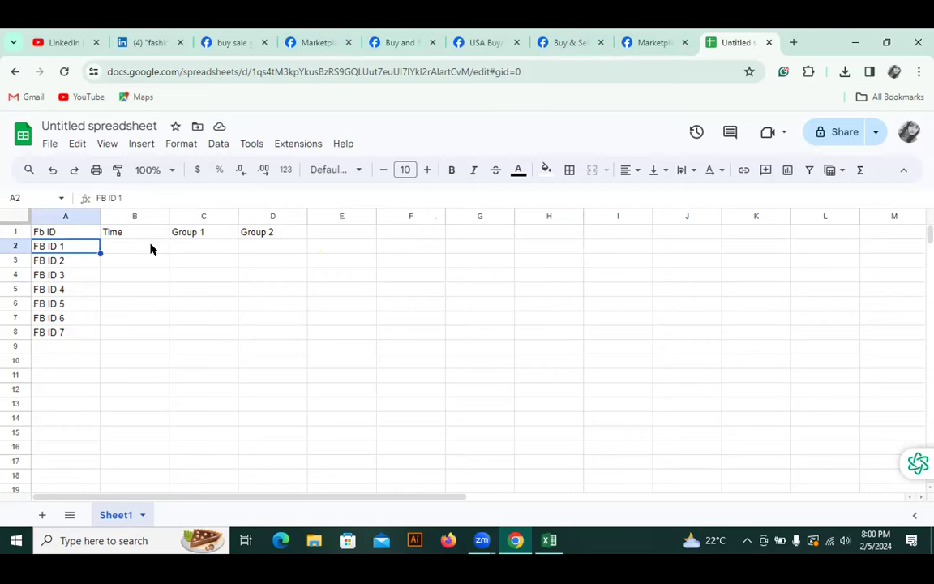
left_click(123, 249)
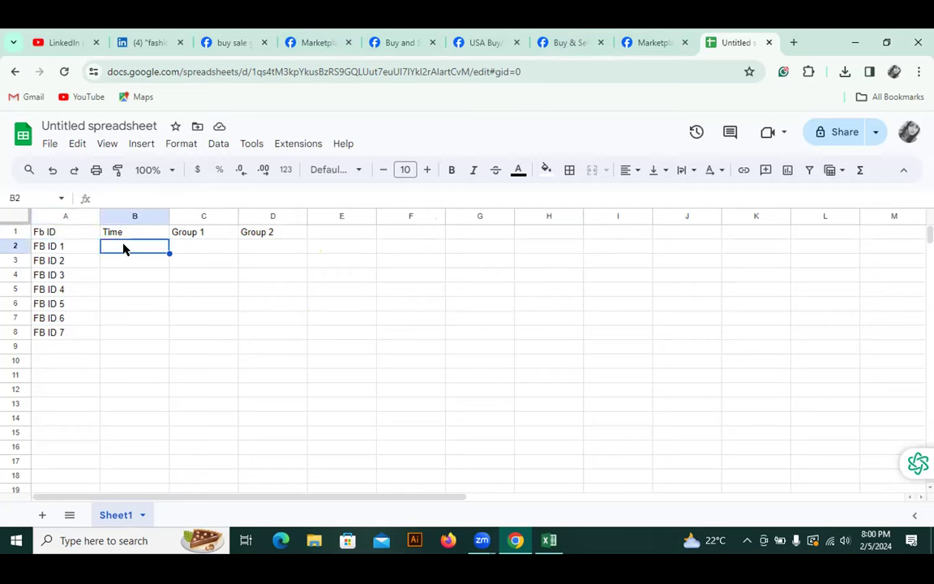
left_click(199, 248)
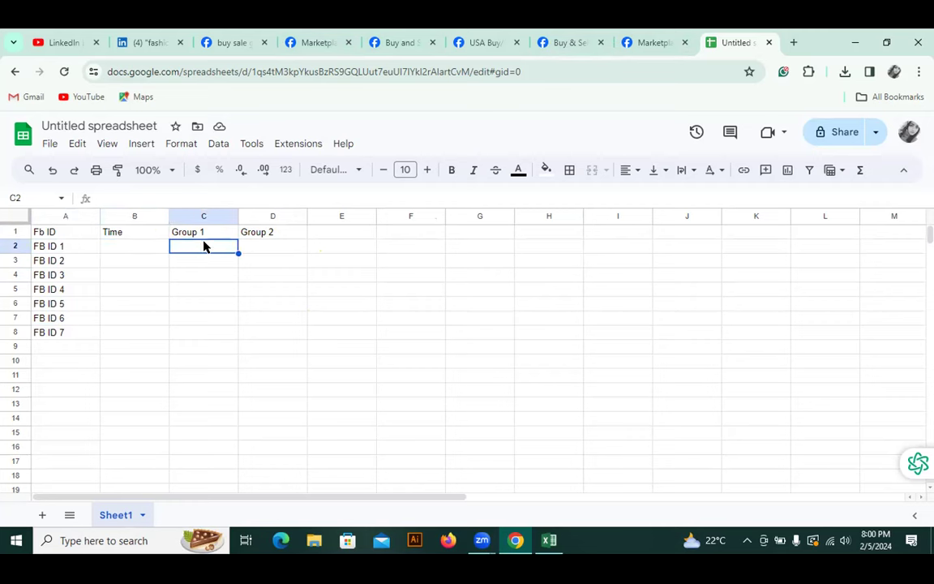
left_click(141, 246)
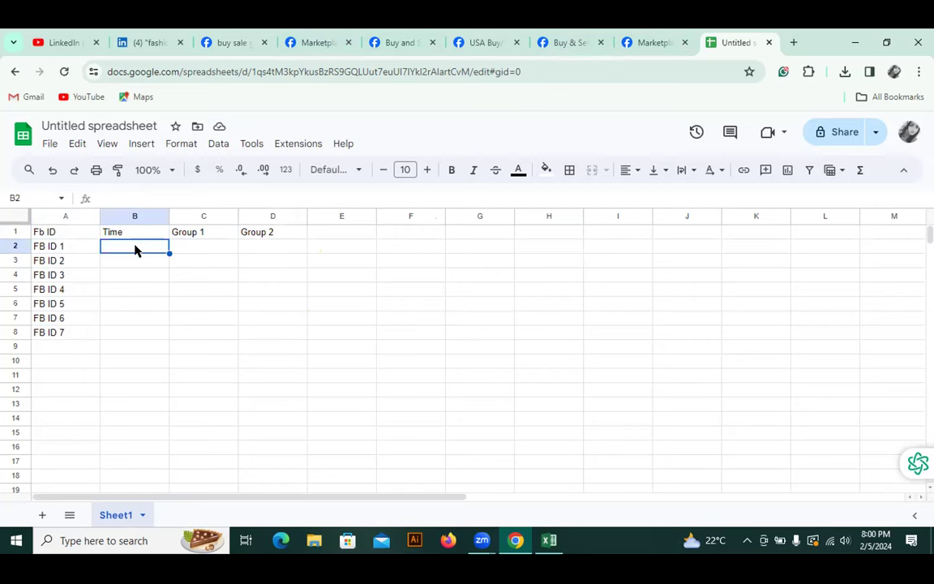
type("5")
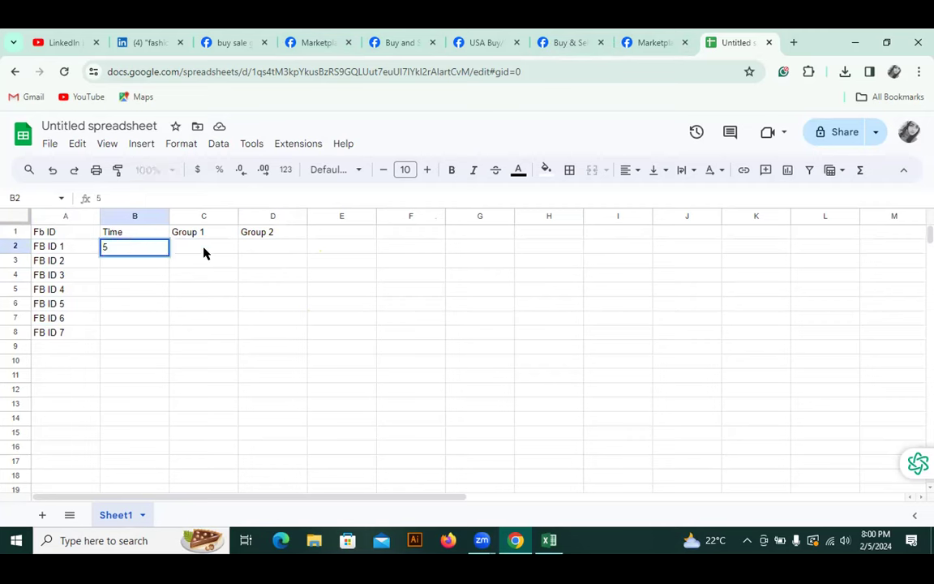
double_click(204, 250)
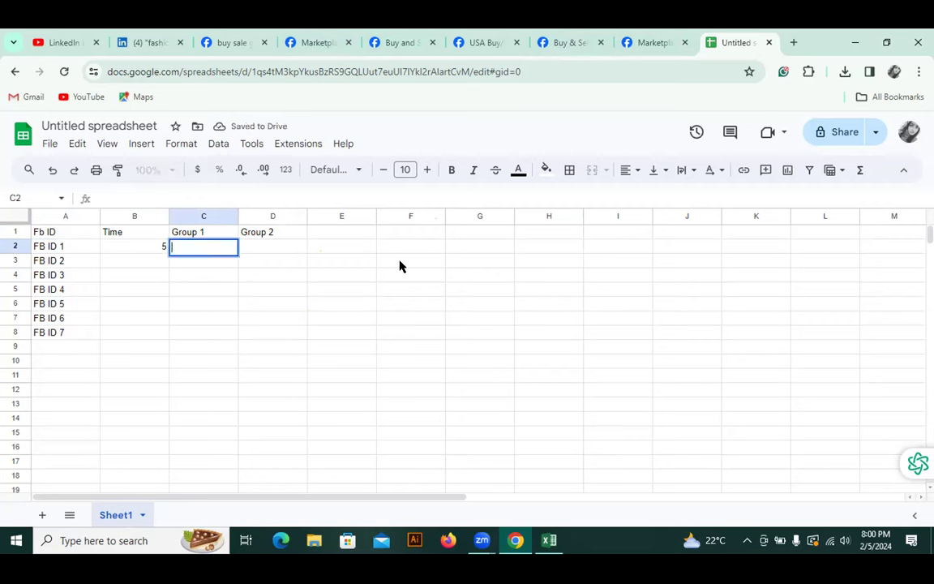
left_click(273, 251)
type("2")
key("BackSpace")
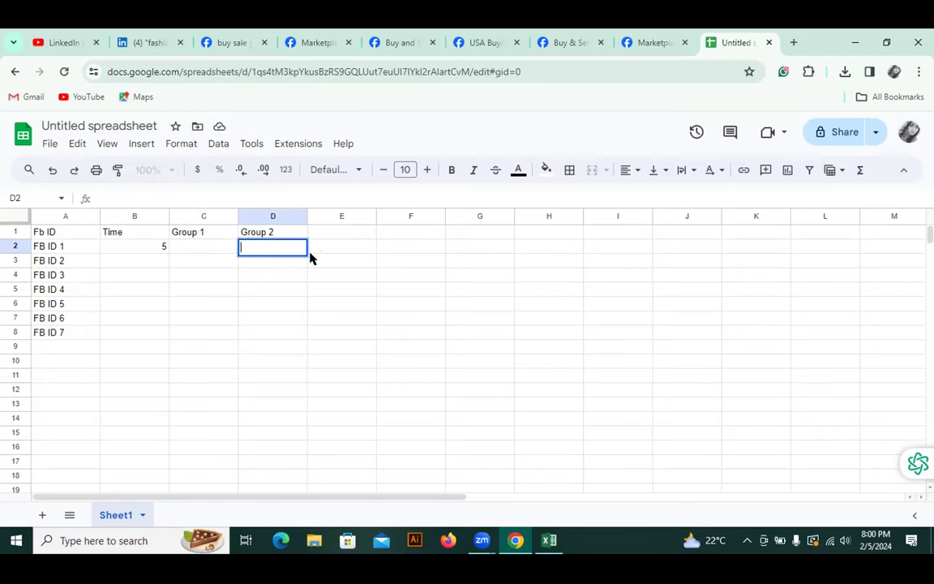
left_click(380, 252)
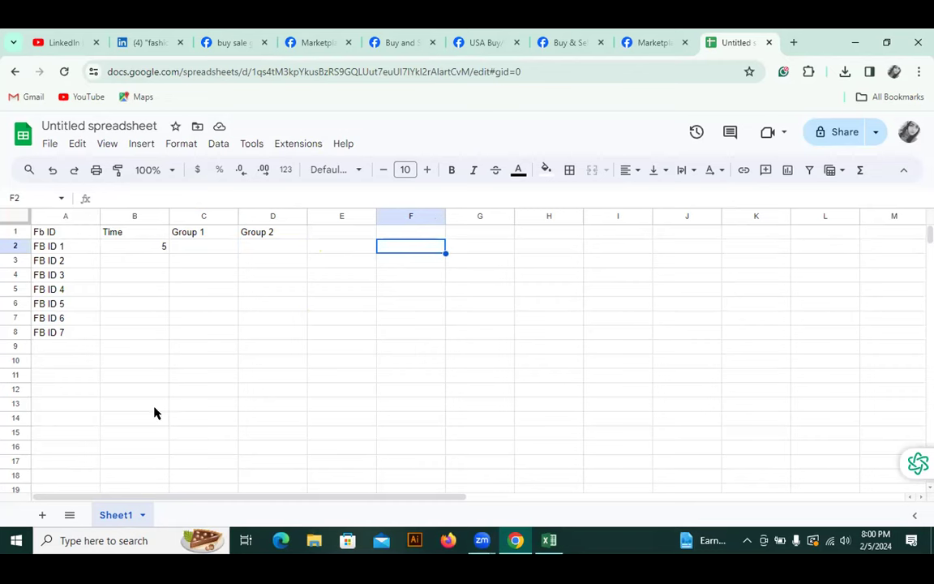
left_click(113, 333)
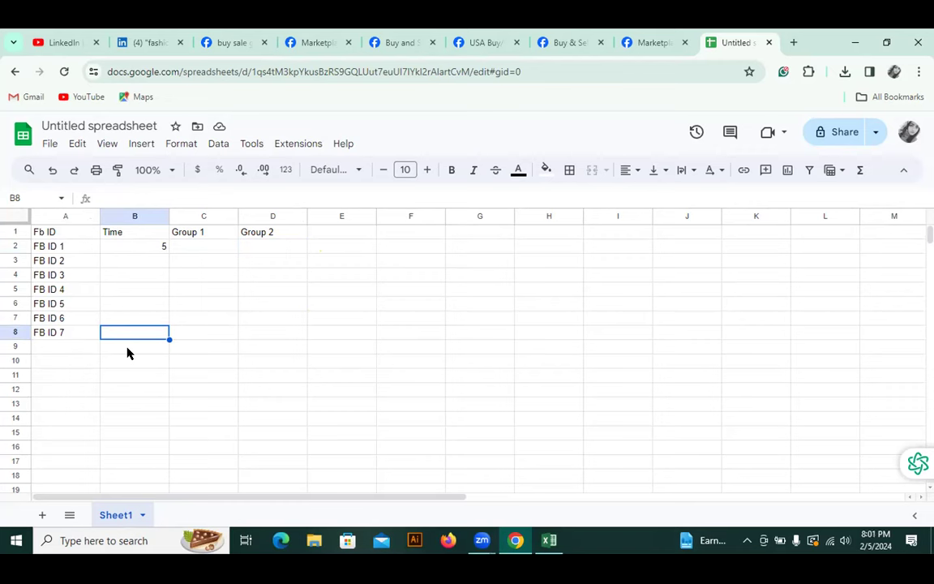
left_click(110, 234)
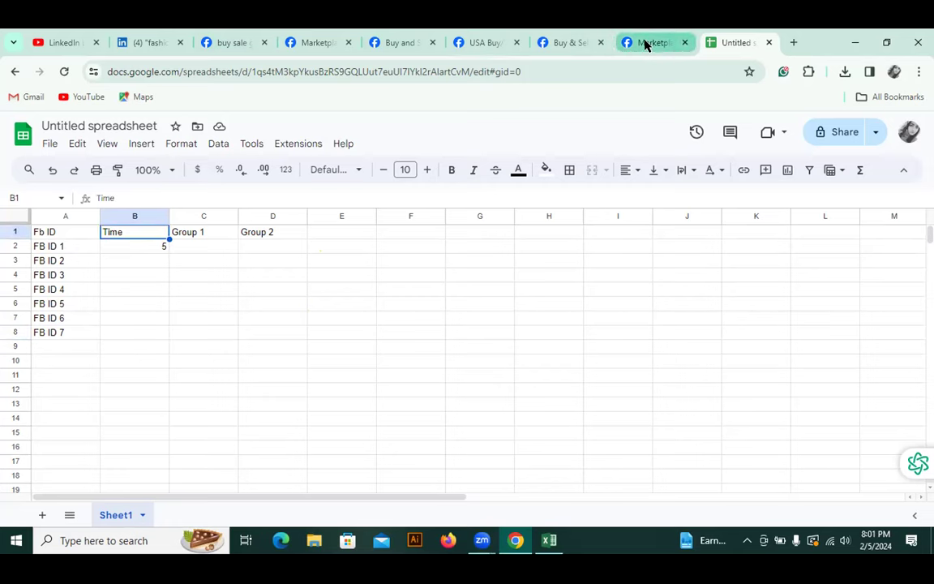
left_click(193, 318)
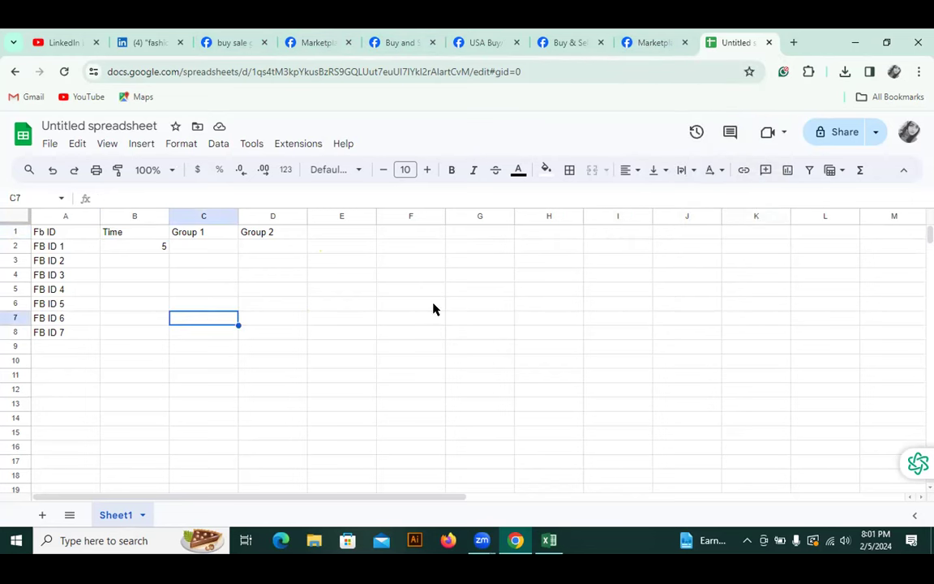
left_click(150, 331)
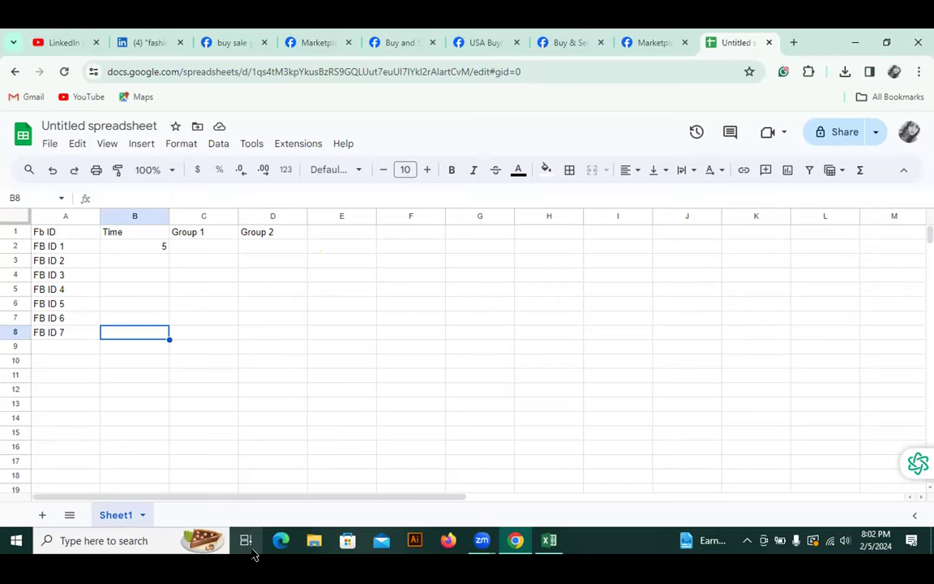
Copy the title of the Marketplace buy and sell in USA (united states) us group
left_click(321, 42)
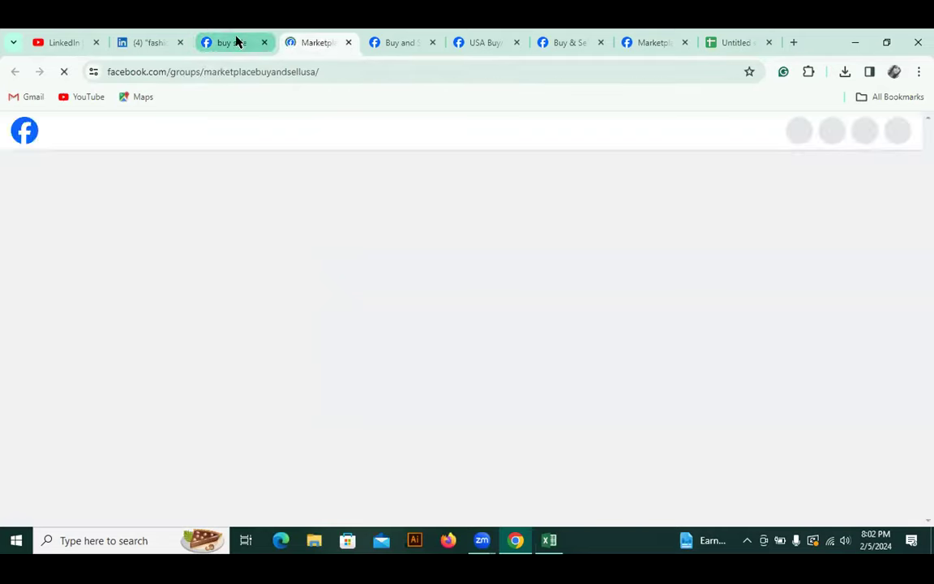
left_click(237, 42)
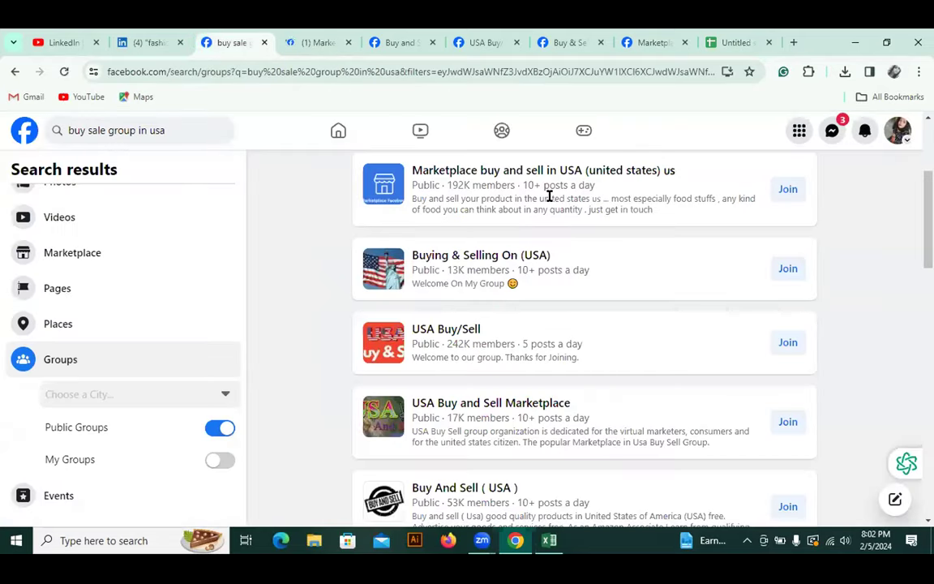
left_click(310, 45)
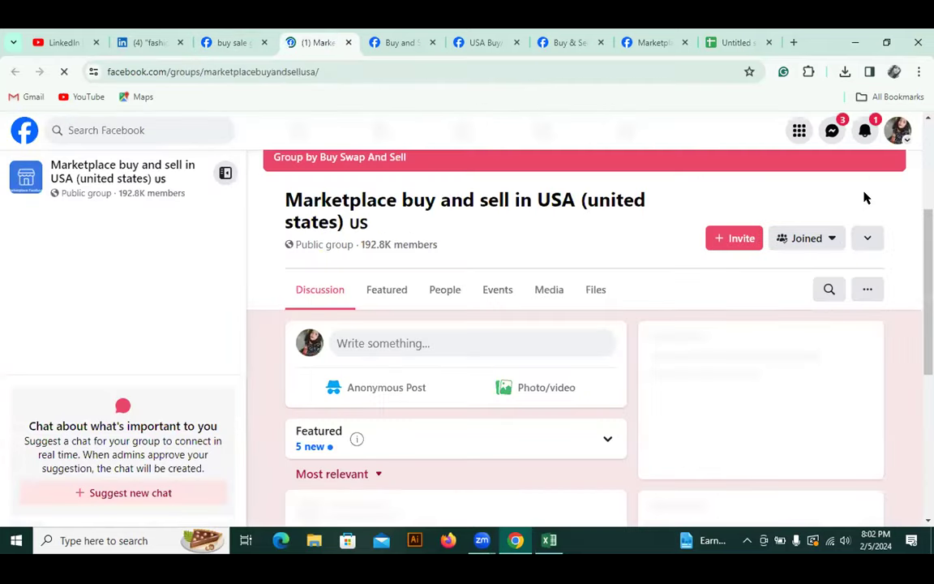
left_click_drag(282, 199, 372, 221)
key("ctrl+c")
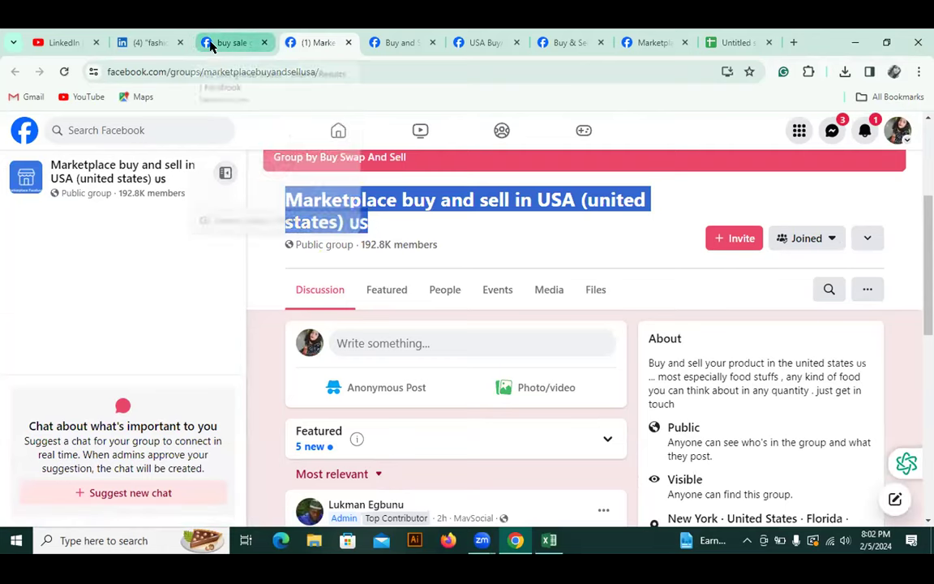
left_click(704, 46)
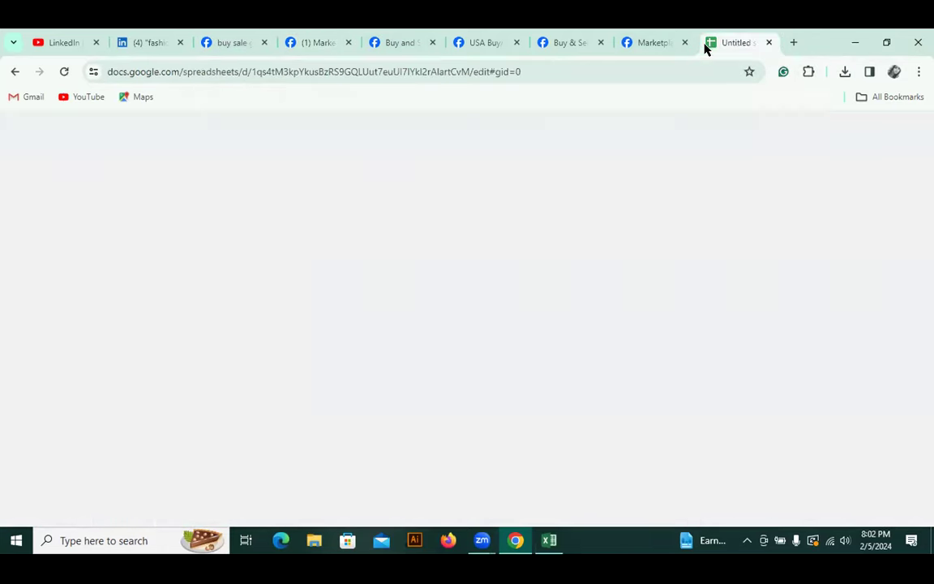
Paste the linked Marketplace buy and sell in USA group title into C1, replacing Group 1
left_click(201, 235)
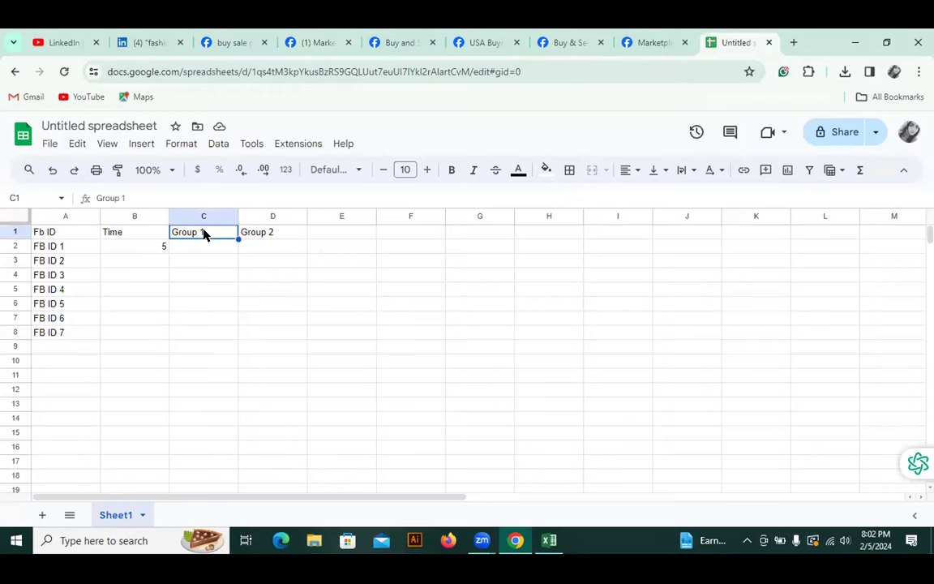
key("ctrl+v")
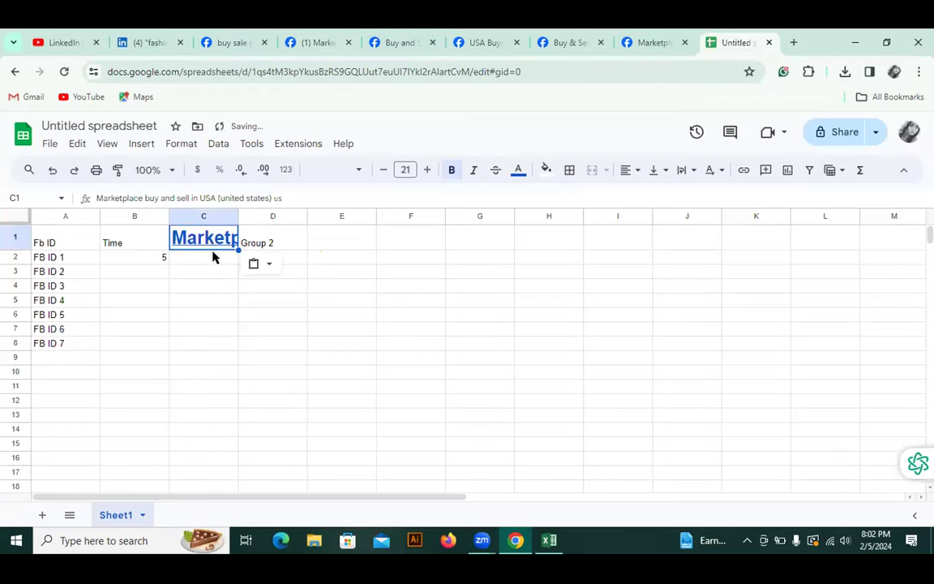
left_click(221, 285)
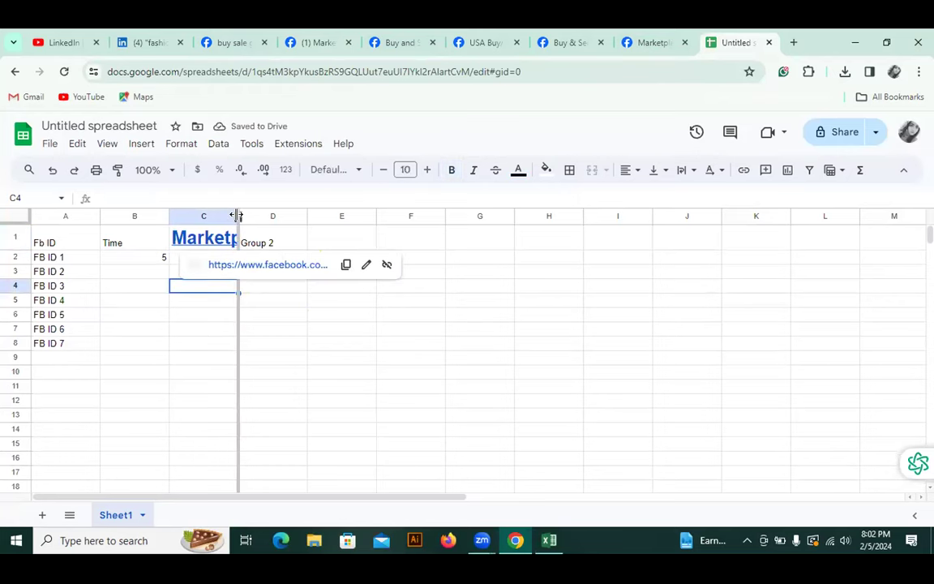
double_click(236, 216)
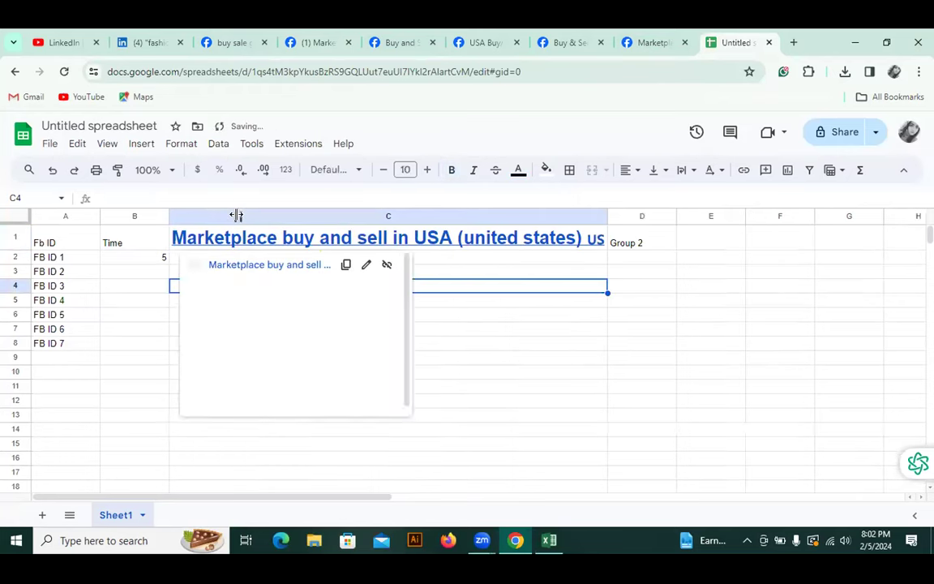
left_click(490, 259)
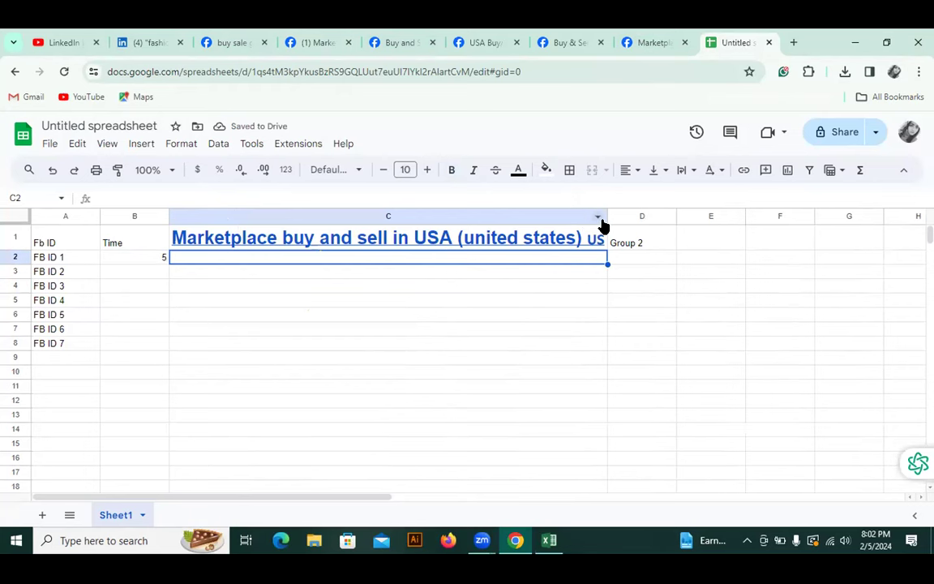
Narrow column C to a moderate width
left_click_drag(604, 219, 392, 228)
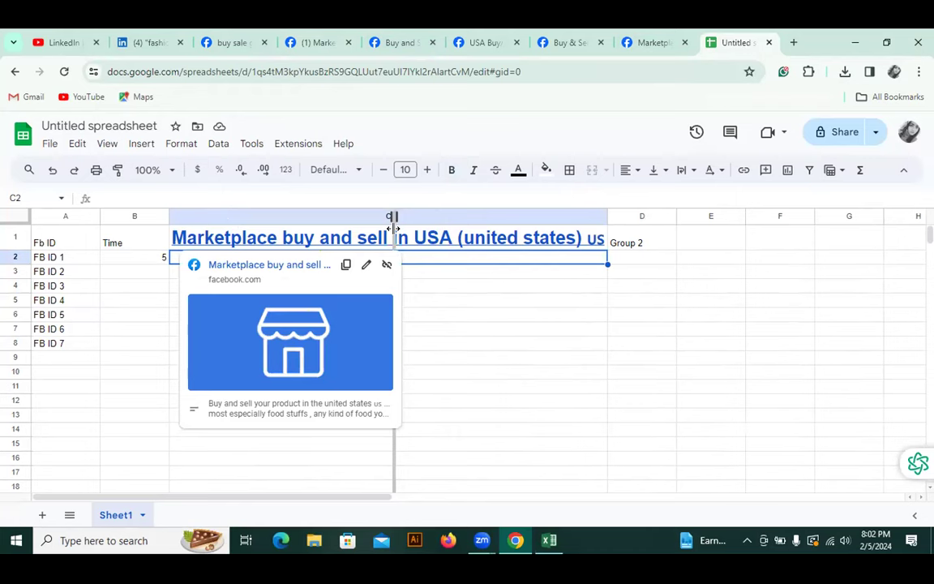
left_click_drag(392, 227, 502, 226)
left_click(527, 258)
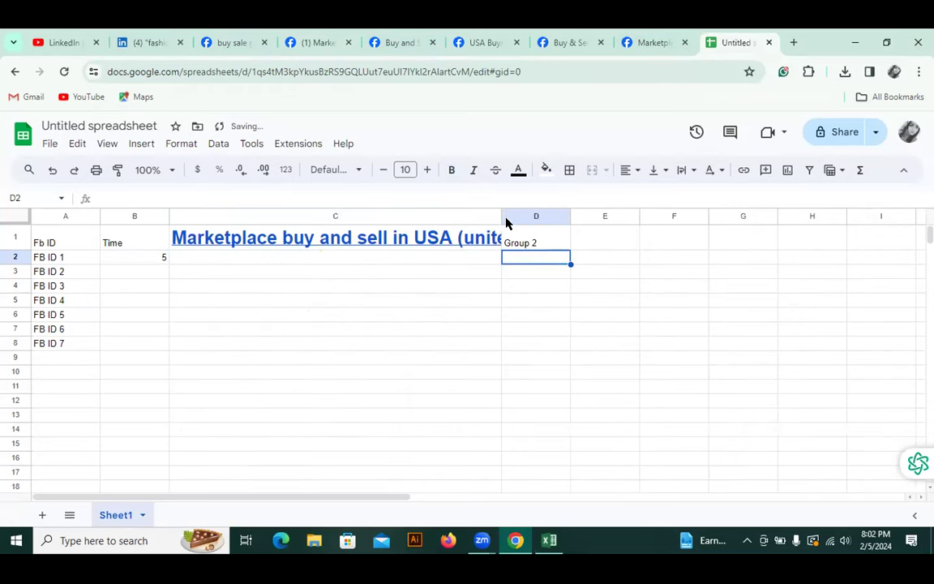
left_click_drag(500, 214, 384, 214)
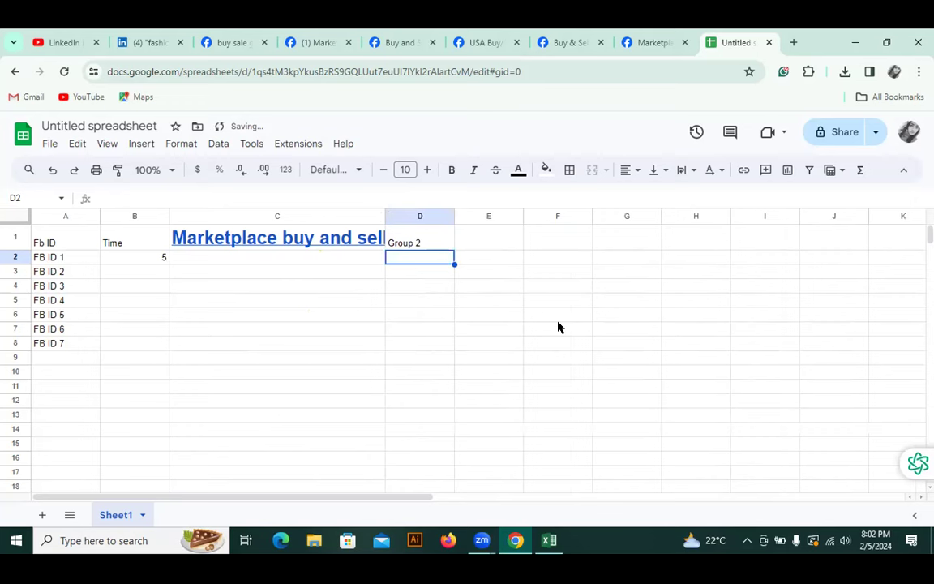
left_click(558, 327)
left_click(412, 241)
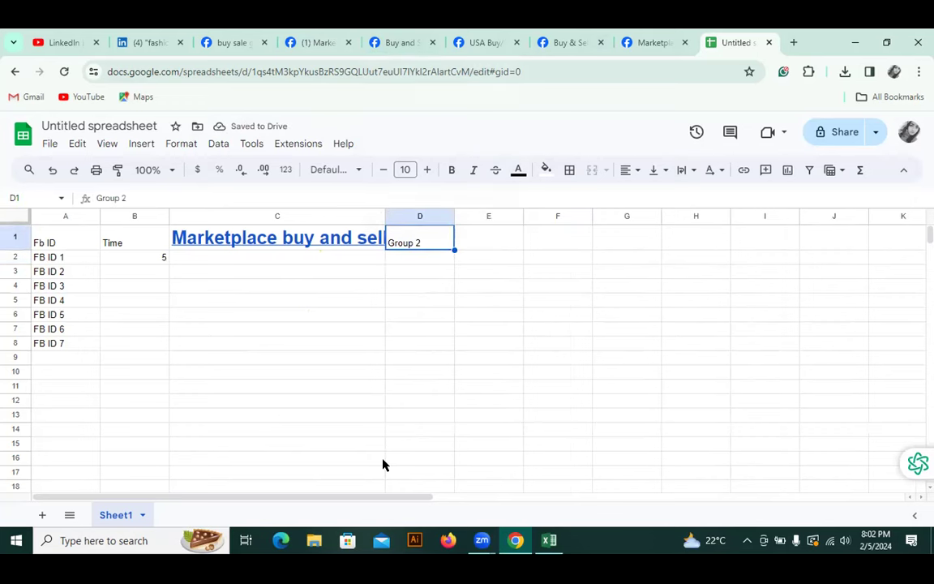
Scroll to the top of the Buy and Sell in USA, UK,Canada group and copy its title
left_click(339, 40)
left_click(394, 40)
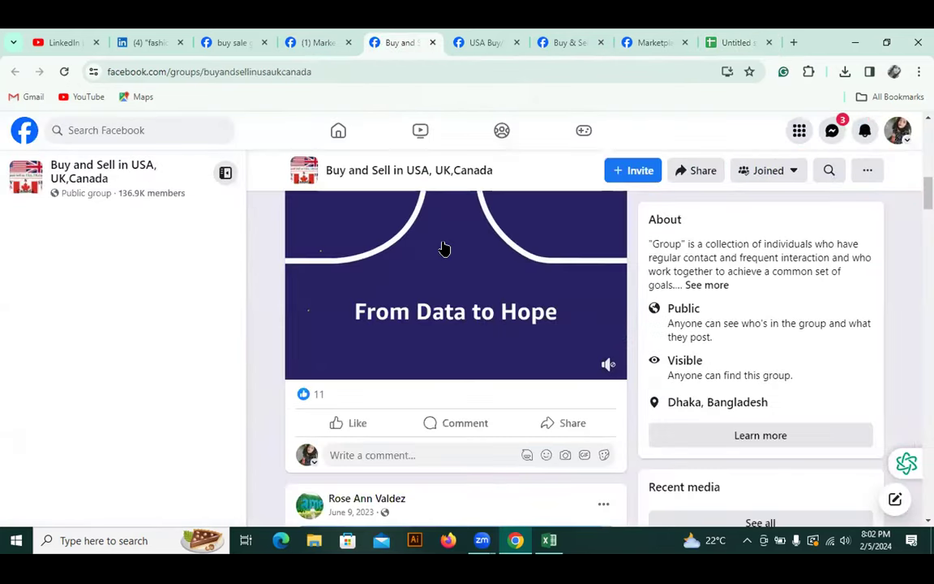
scroll(513, 243, "up", 10)
scroll(515, 230, "up", 3)
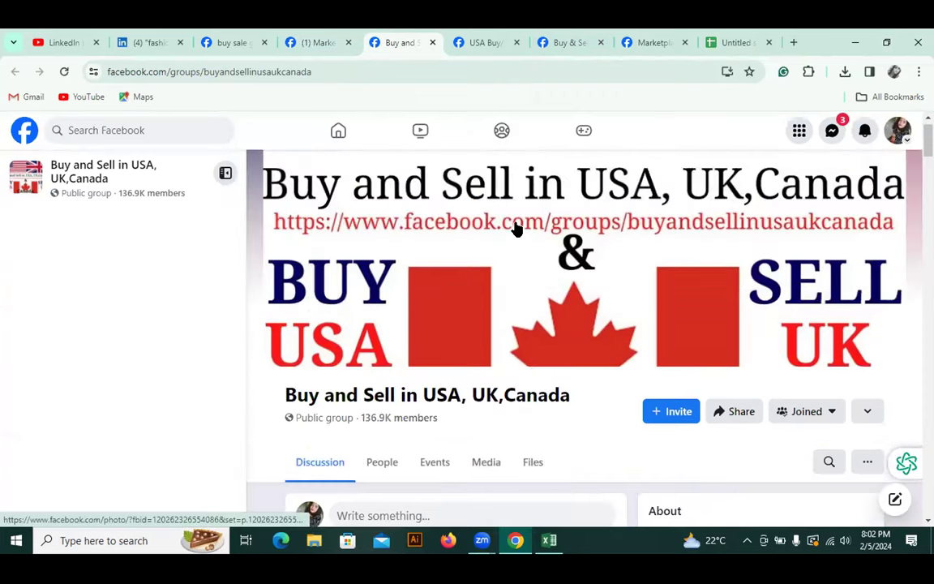
left_click_drag(277, 417, 566, 409)
key("ctrl+c")
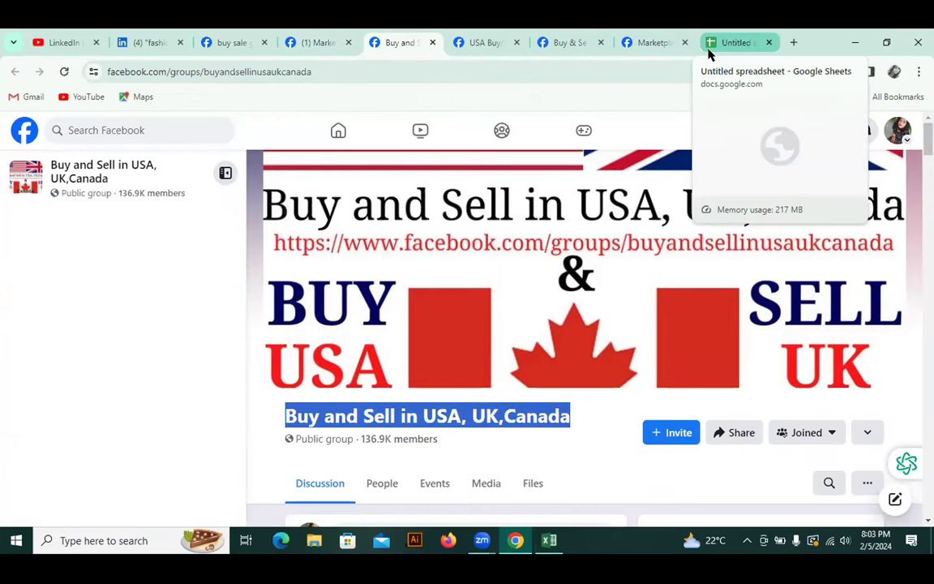
left_click(723, 42)
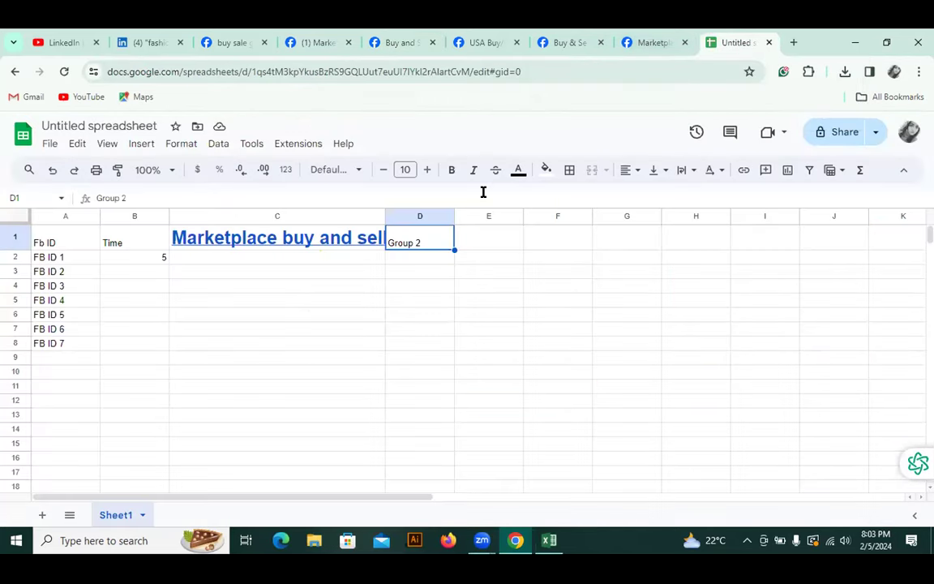
Paste the Buy and Sell in USA, UK,Canada link into D1 and autofit column D
double_click(431, 243)
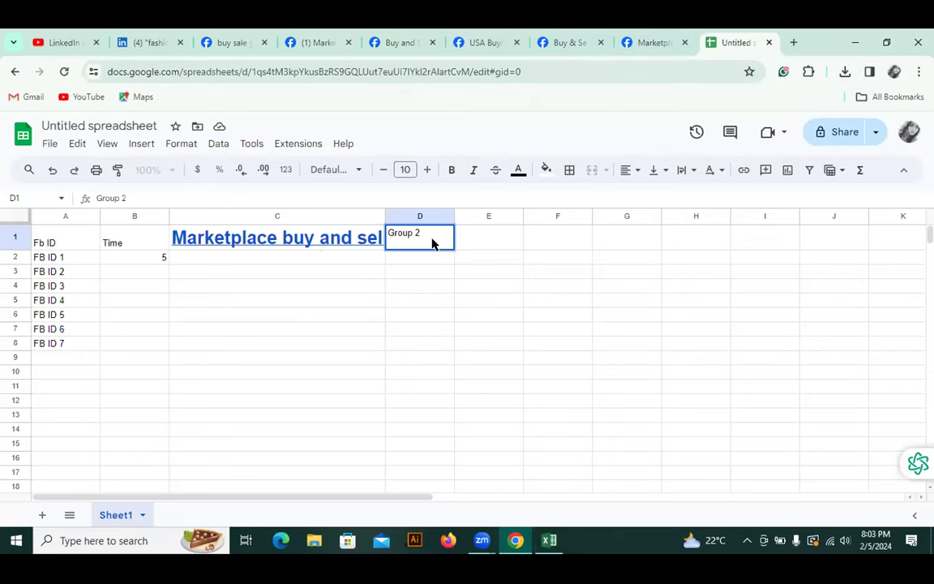
key("ctrl+a")
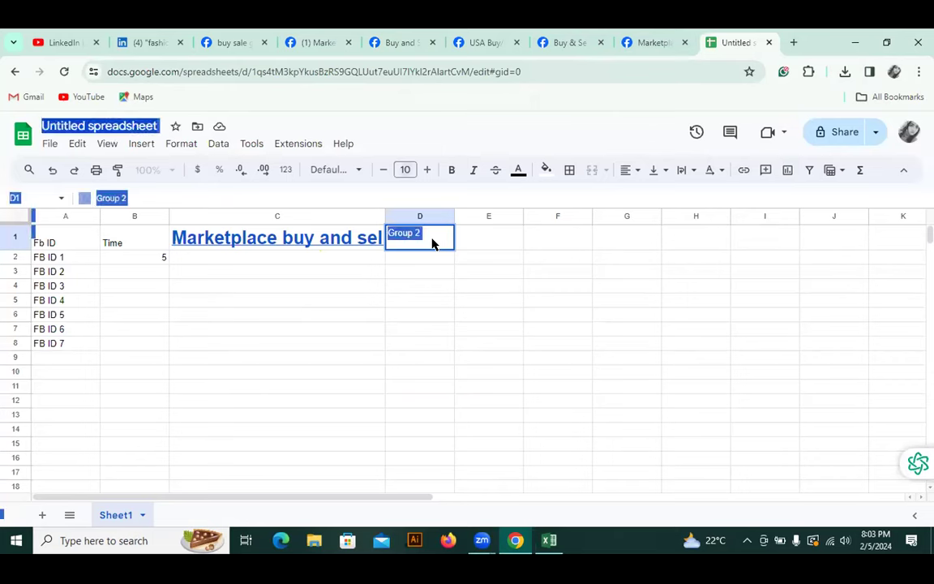
left_click(438, 303)
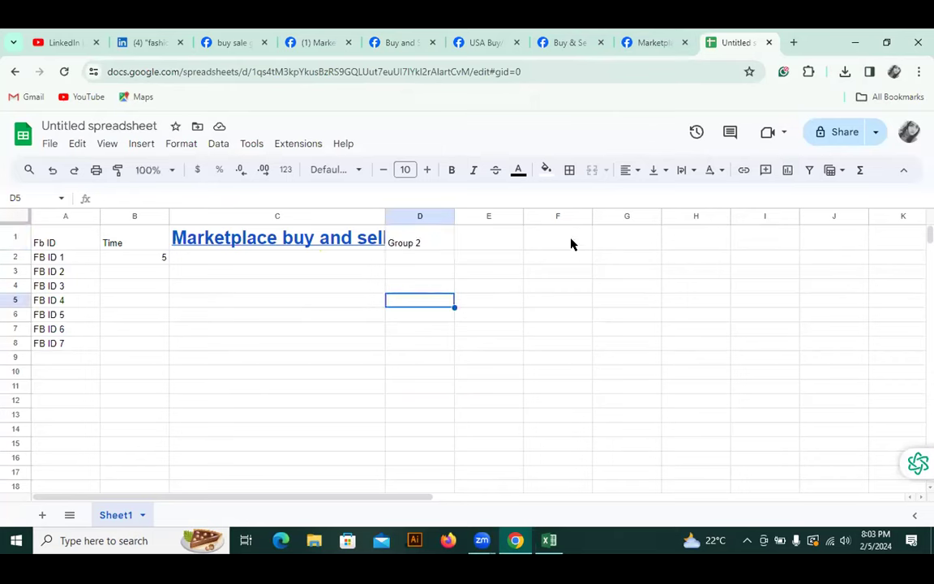
left_click(421, 243)
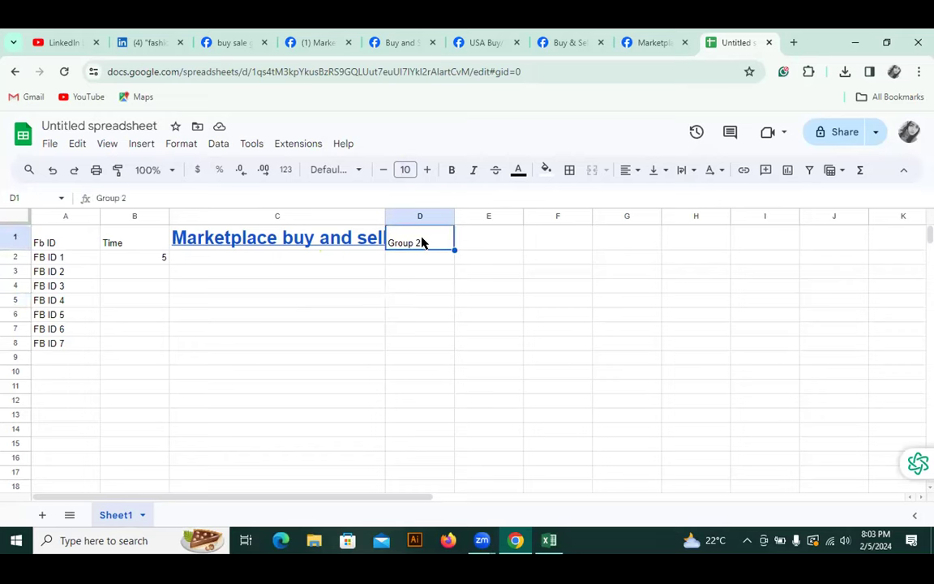
key("ctrl+v")
left_click(423, 289)
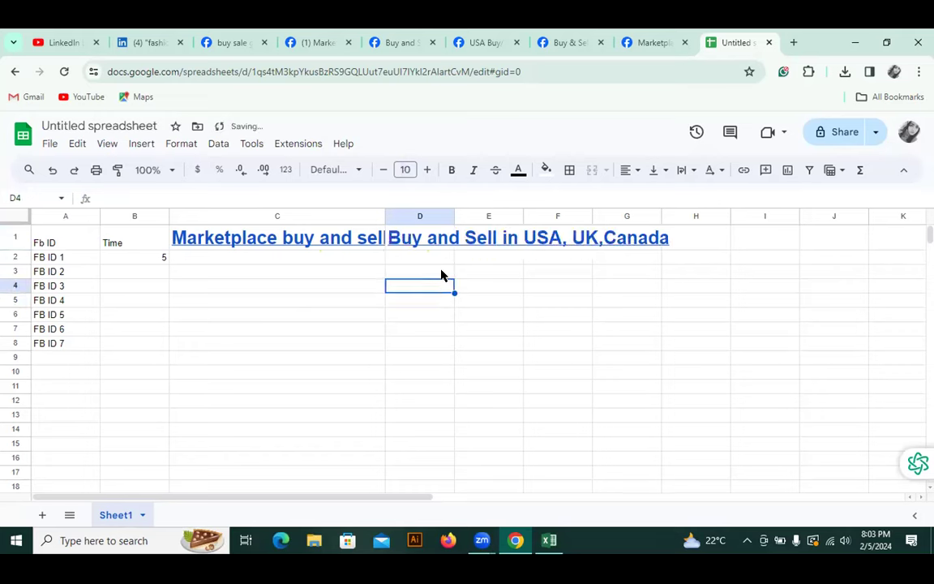
double_click(454, 215)
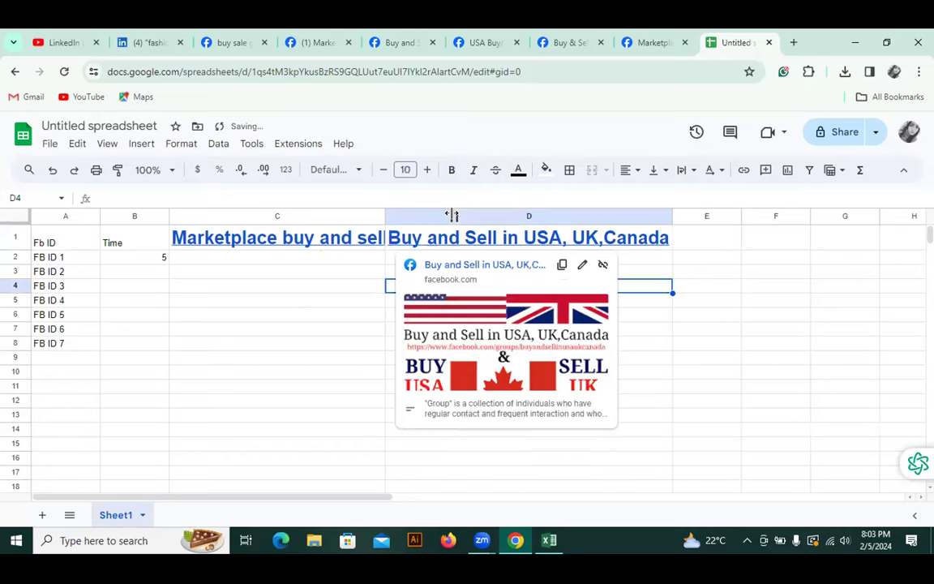
left_click(725, 389)
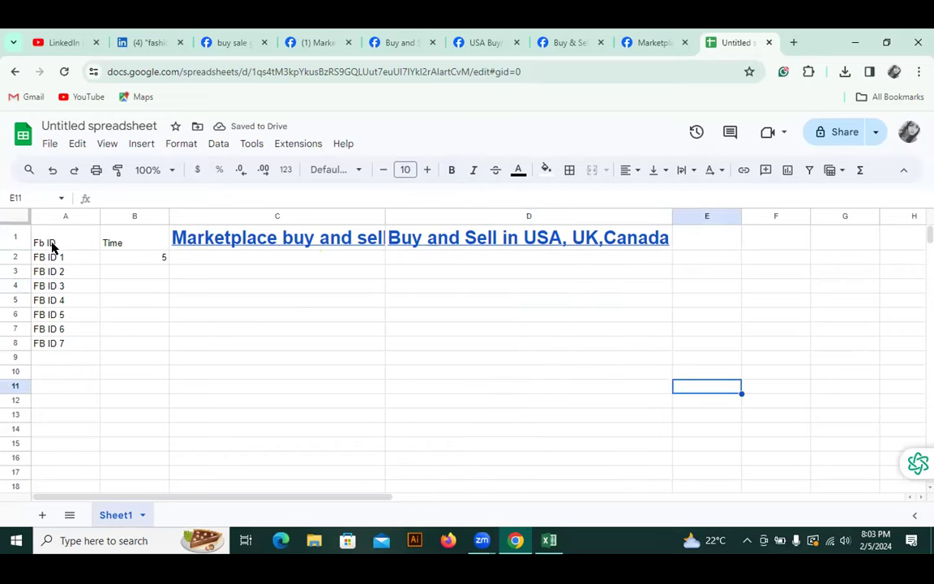
left_click(137, 258)
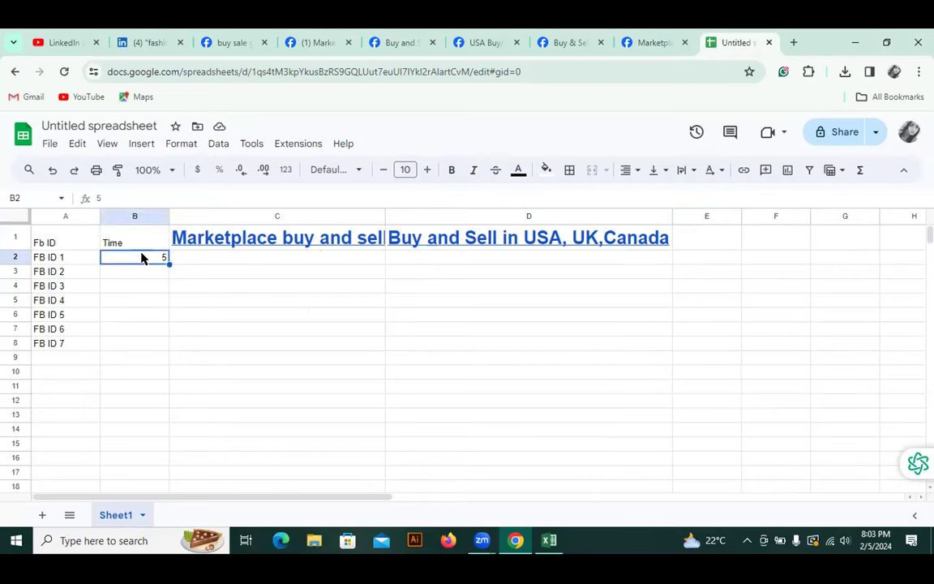
Pick FB ID 1's cell C2 under the Marketplace group column
left_click(277, 262)
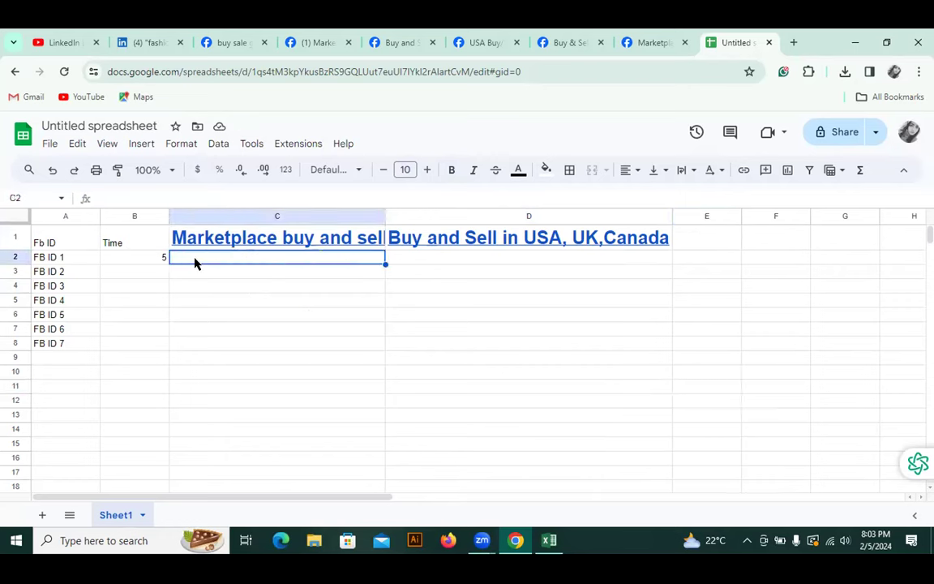
left_click(442, 257)
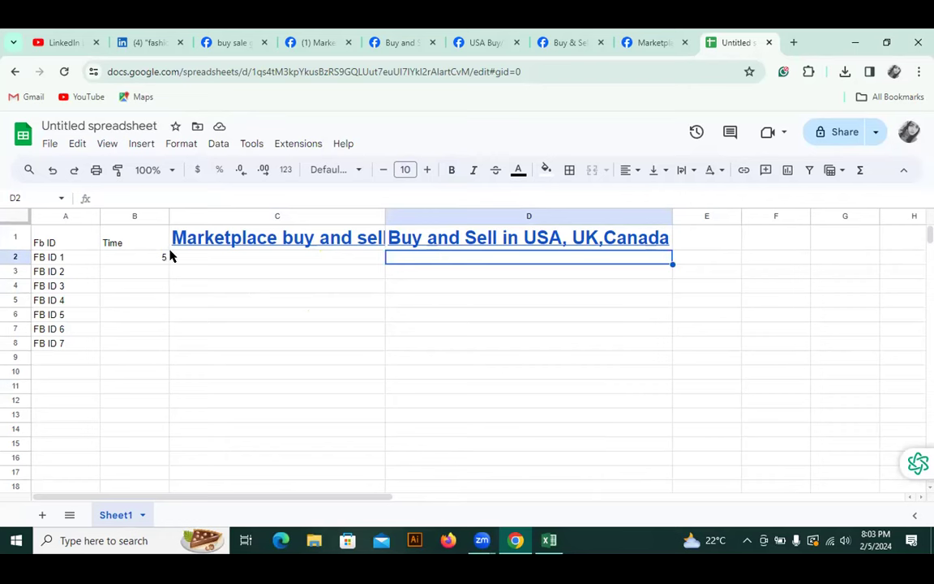
left_click(315, 264)
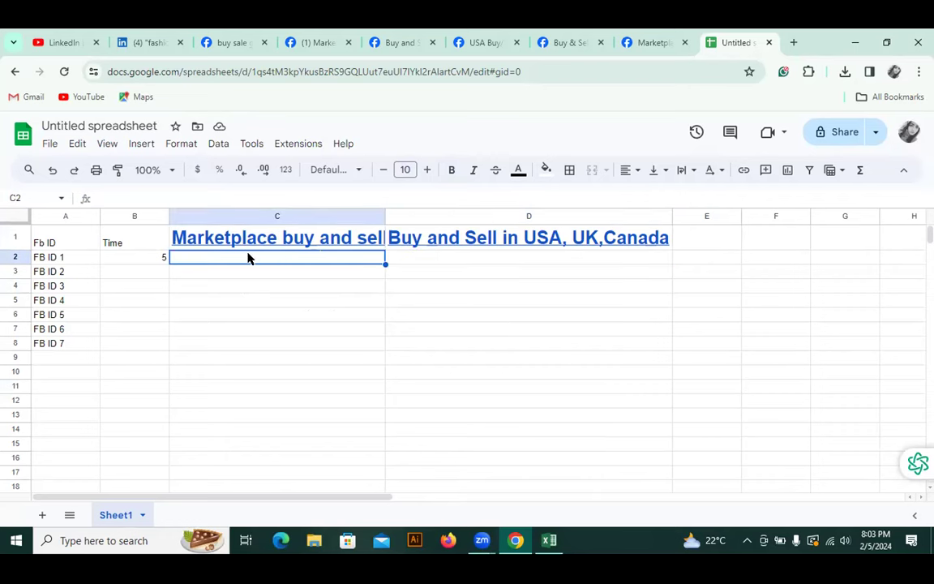
mouse_move(230, 243)
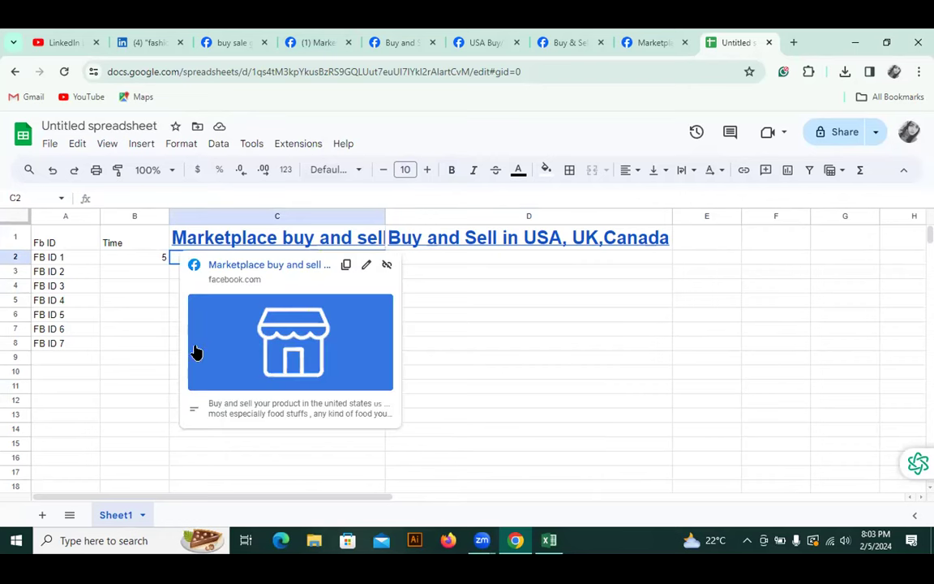
left_click_drag(681, 364, 776, 364)
Type the posting times 08:30 AM/ 01:00PM into C2
double_click(209, 255)
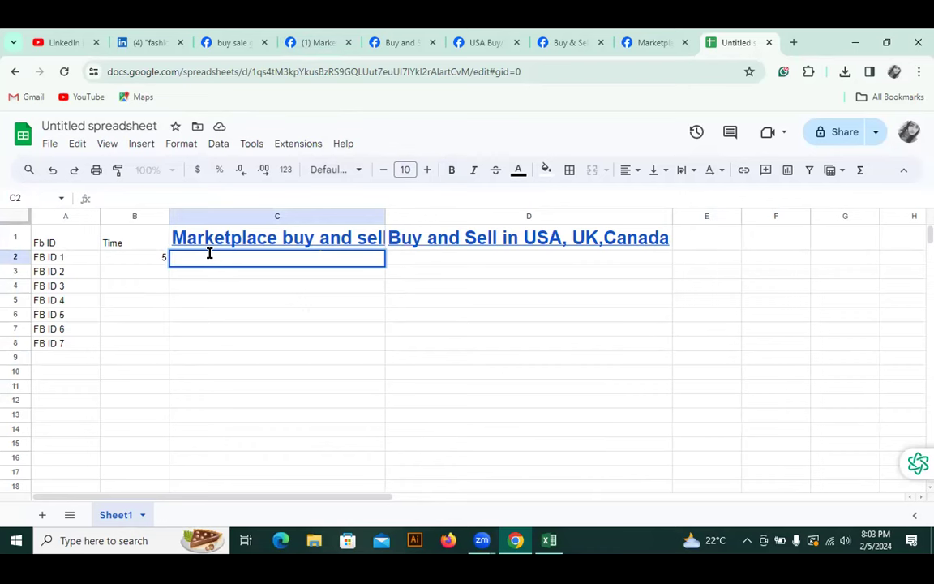
type("08:30 AM/")
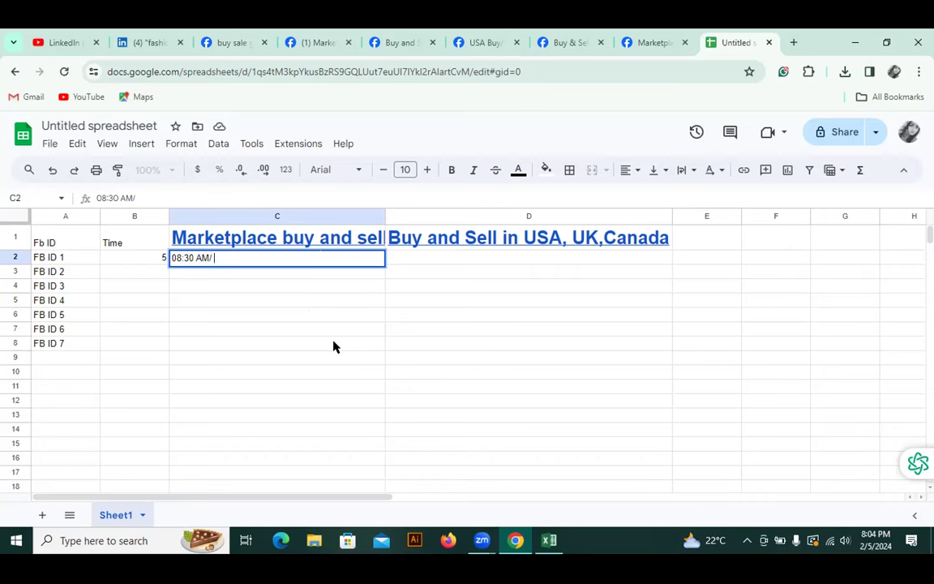
type("01:00PM")
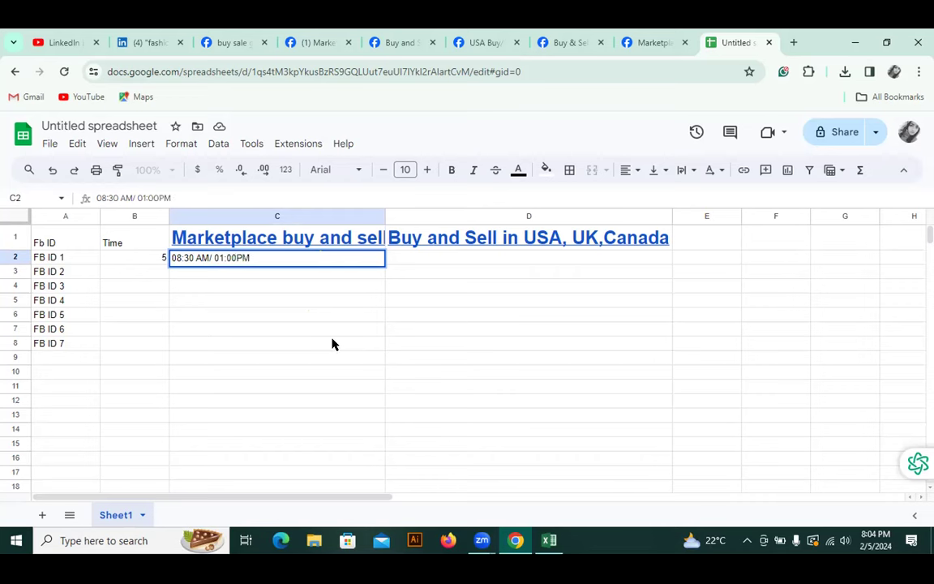
mouse_move(271, 240)
left_click(491, 313)
left_click(466, 244)
left_click_drag(478, 243, 452, 252)
left_click(434, 256)
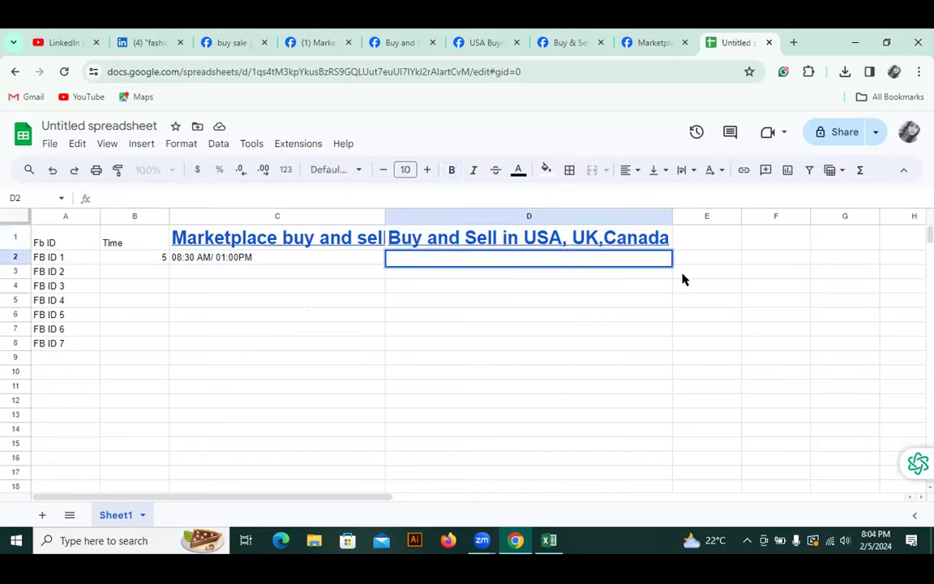
Enter the posting times 04:30 PM/ 07:30 for FB ID 1 in D2
type("0000004")
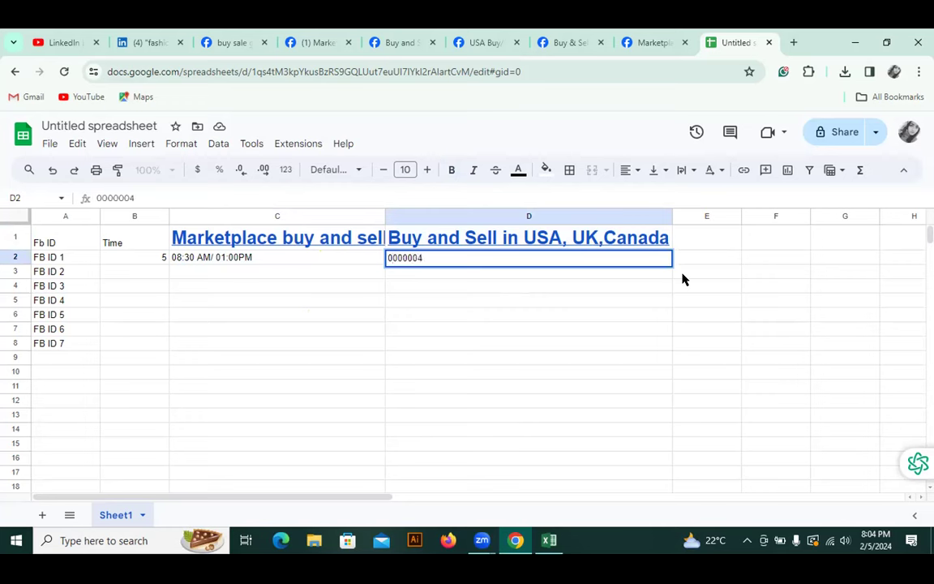
key("BackSpace")
key("BackSpace")
key("BackSpace")
key("BackSpace")
key("BackSpace")
key("BackSpace")
type("4")
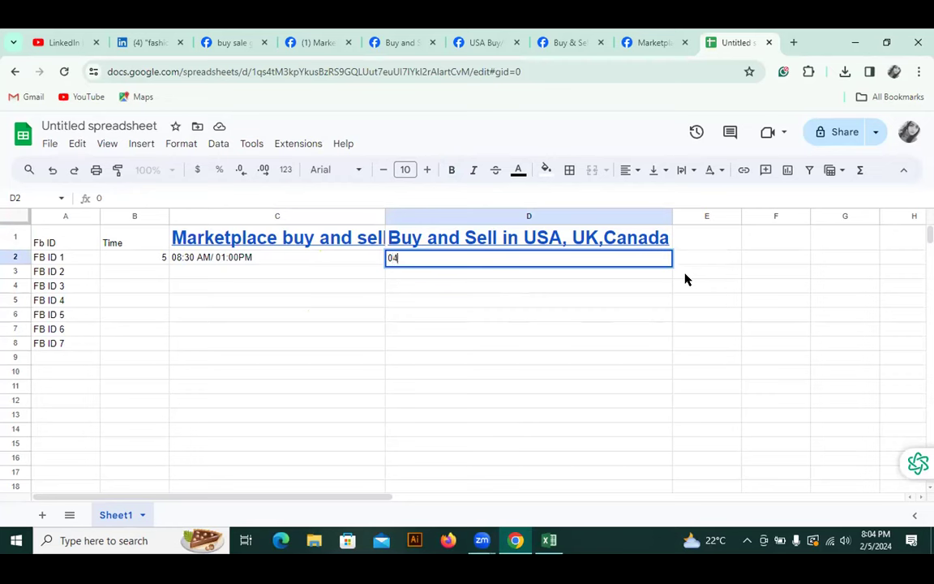
type(":30 PM/ 07")
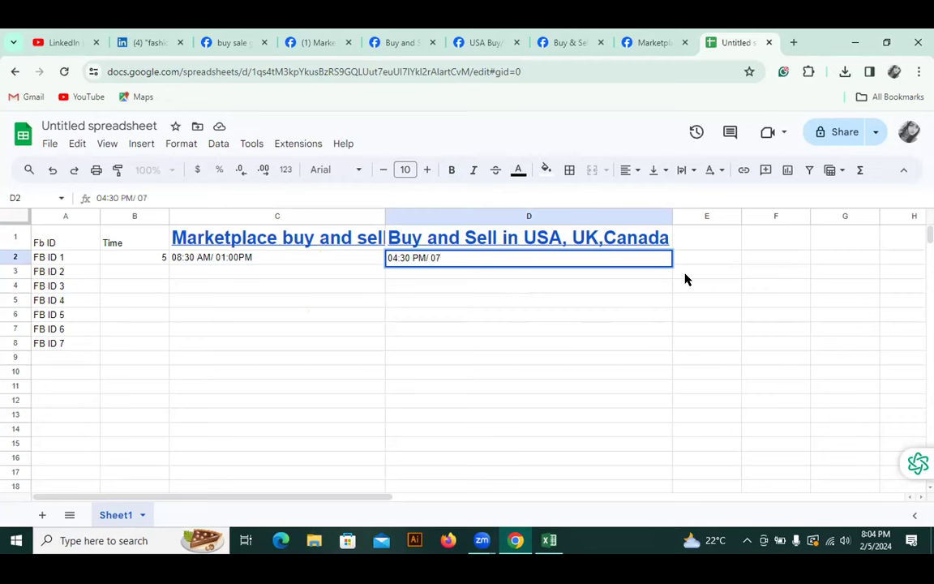
type(":30")
left_click(306, 258)
mouse_move(486, 243)
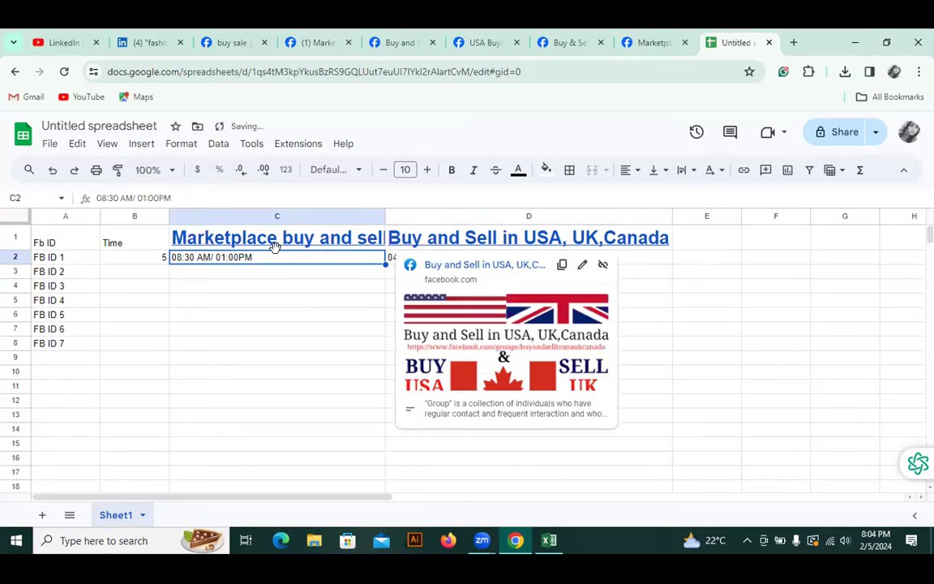
left_click(770, 299)
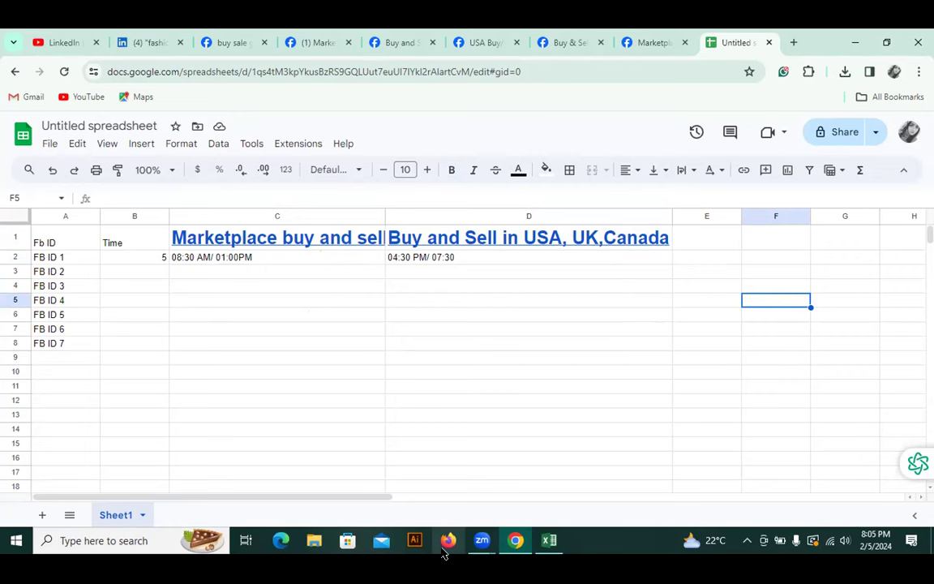
key("Left")
key("Left")
key("Up")
key("Up")
key("Up")
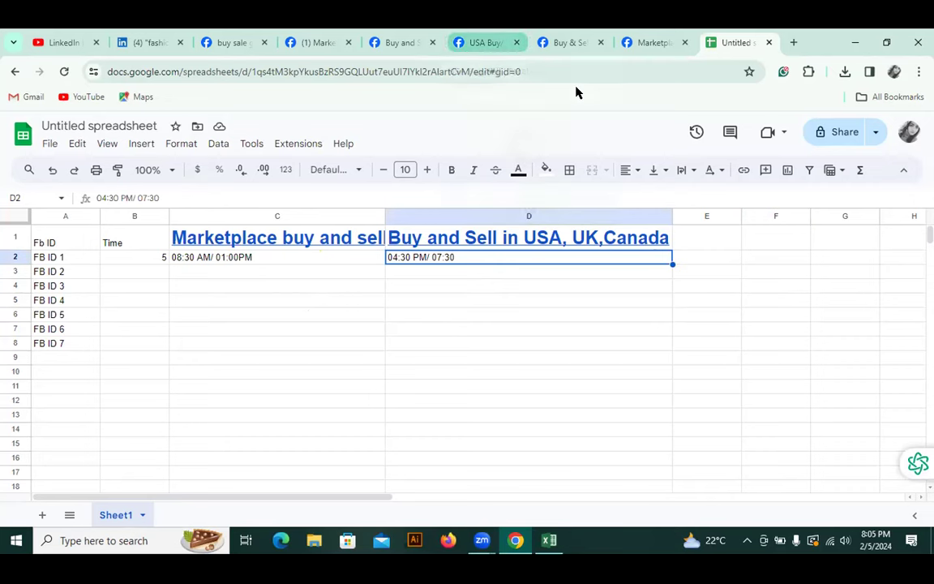
left_click(702, 239)
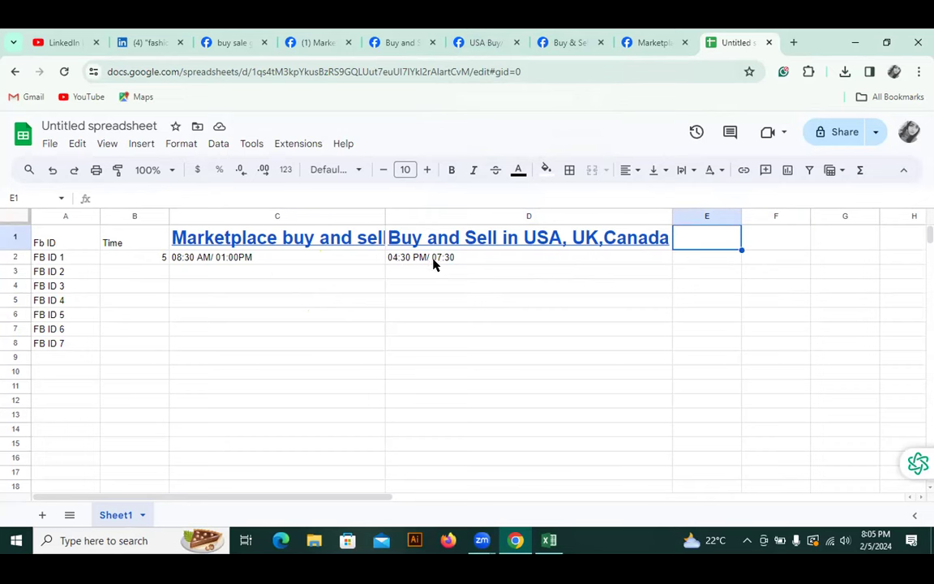
Change FB ID 1's Time value in B2 to 4 and review the row
double_click(160, 257)
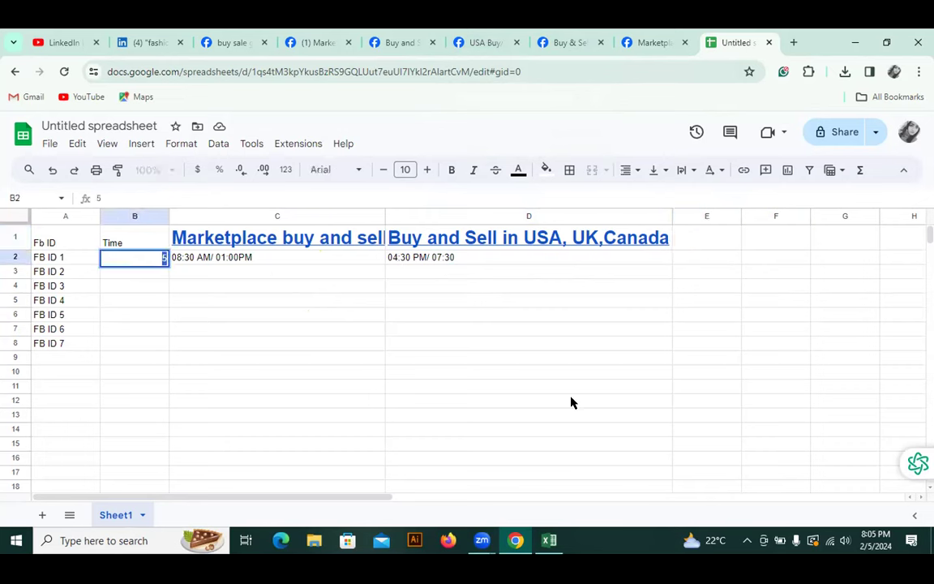
type("4")
key("Return")
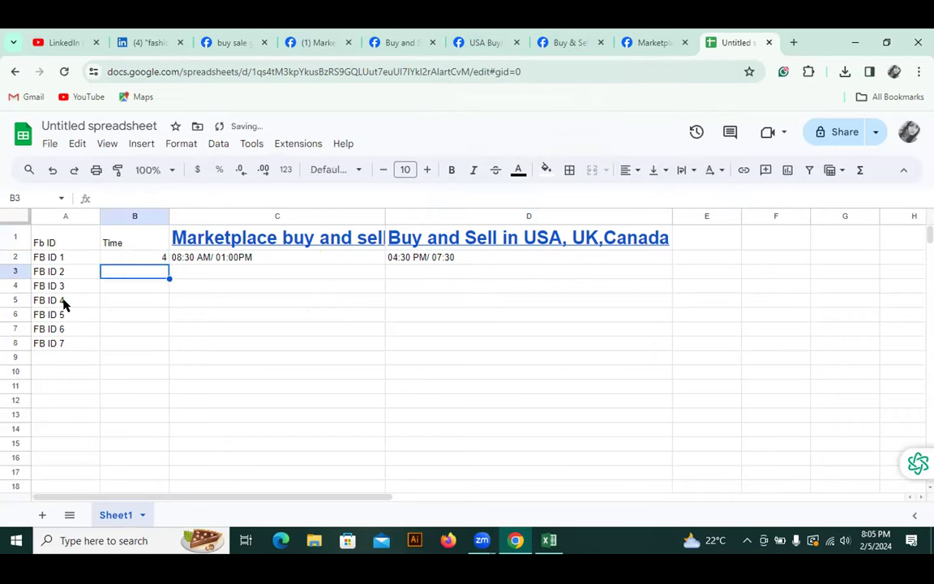
left_click(81, 257)
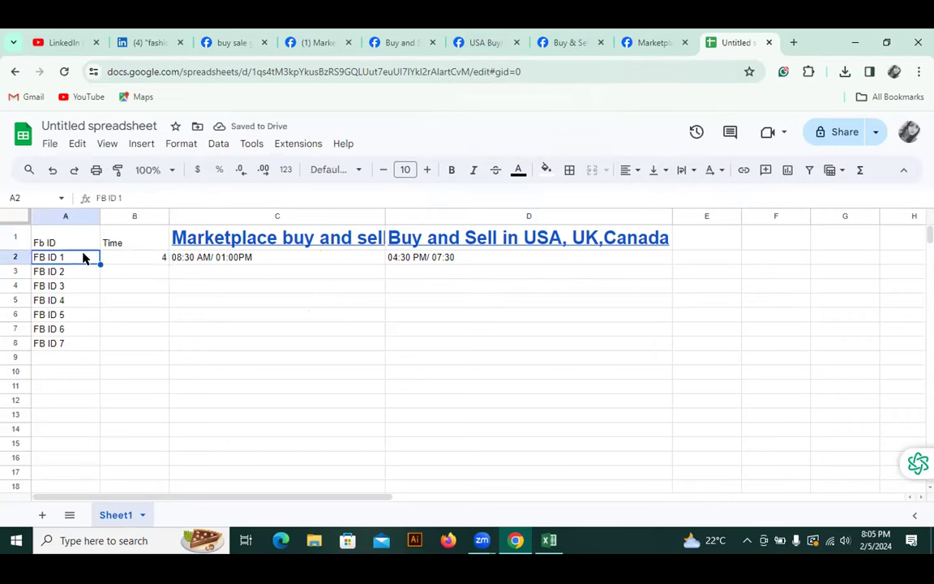
left_click(149, 258)
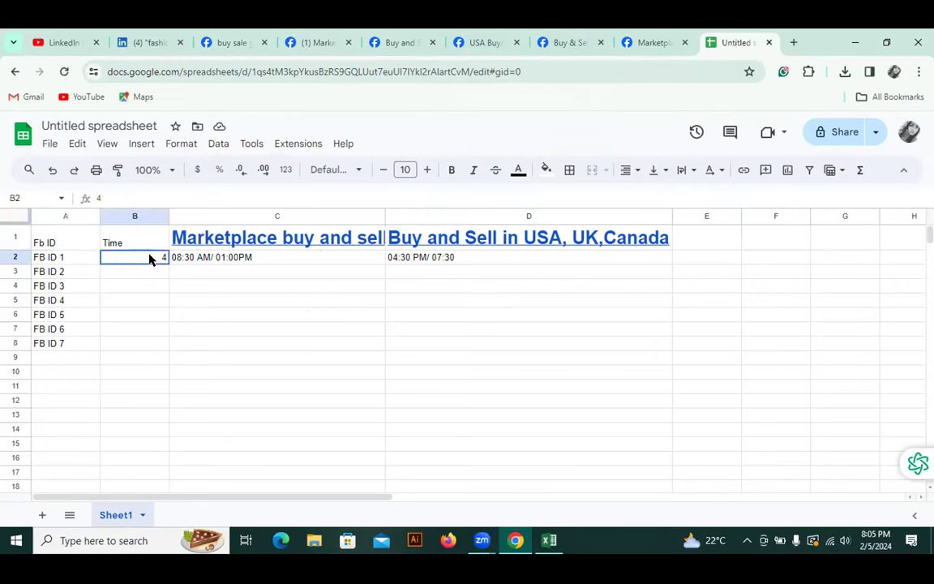
left_click(277, 257)
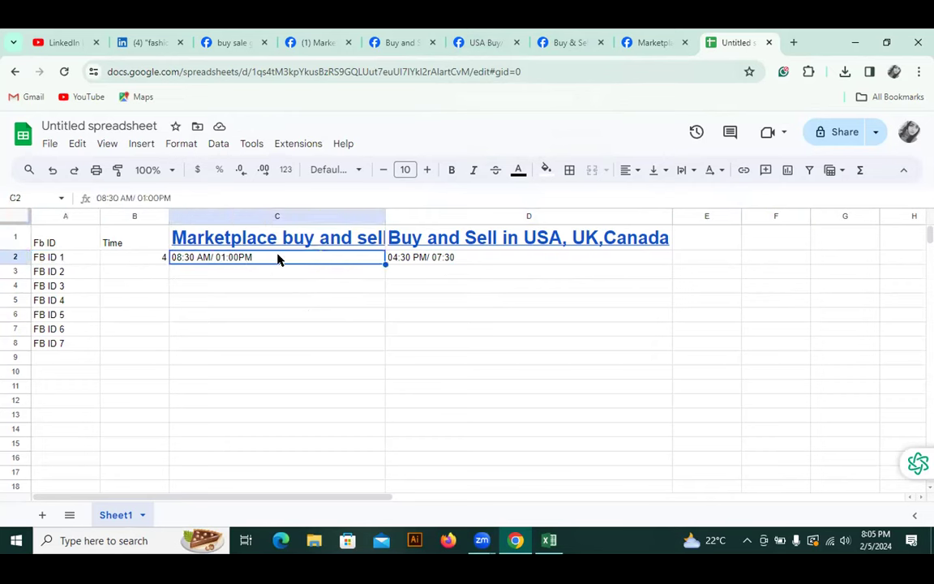
mouse_move(397, 243)
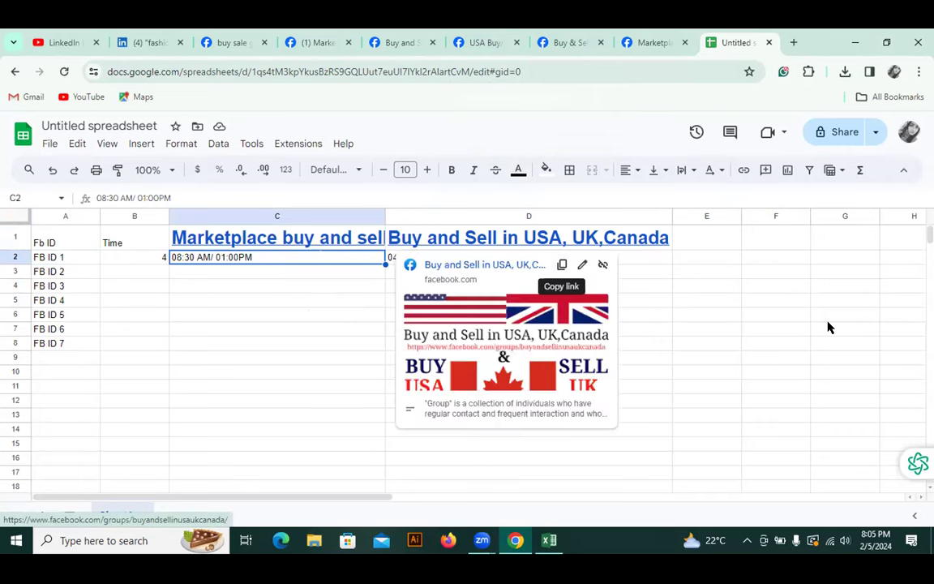
left_click(741, 350)
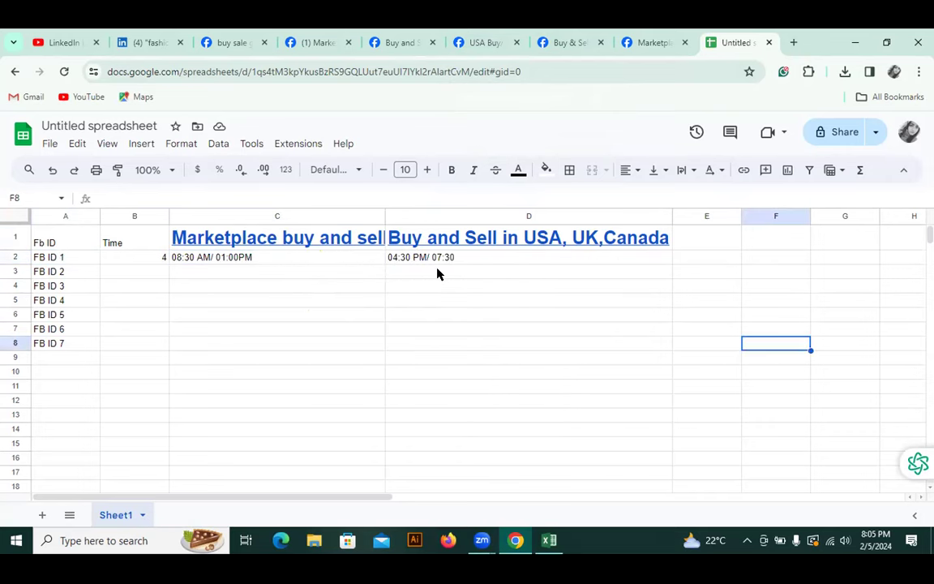
Add PM so D2 reads 04:30 PM/ 07:30 PM, then narrow column D
double_click(665, 260)
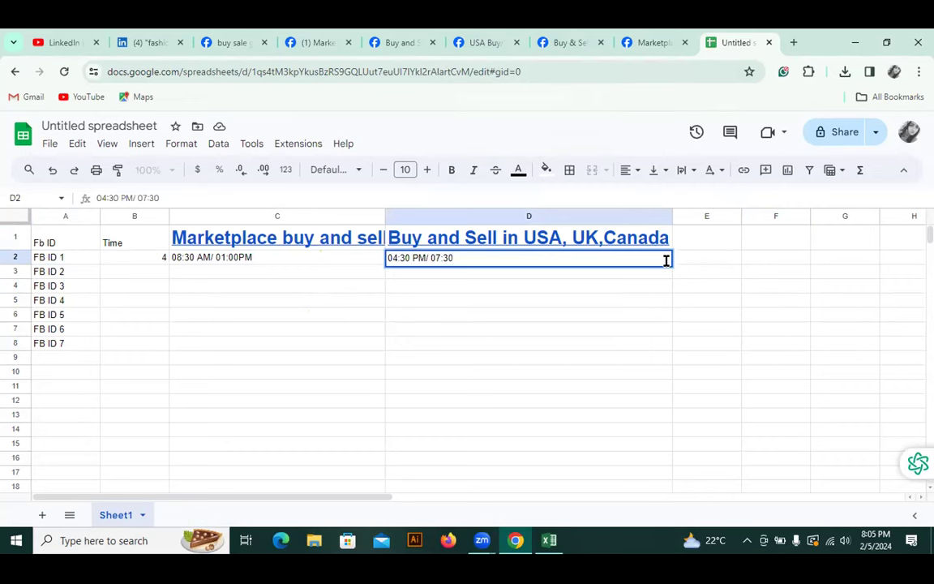
type("PM")
key("Return")
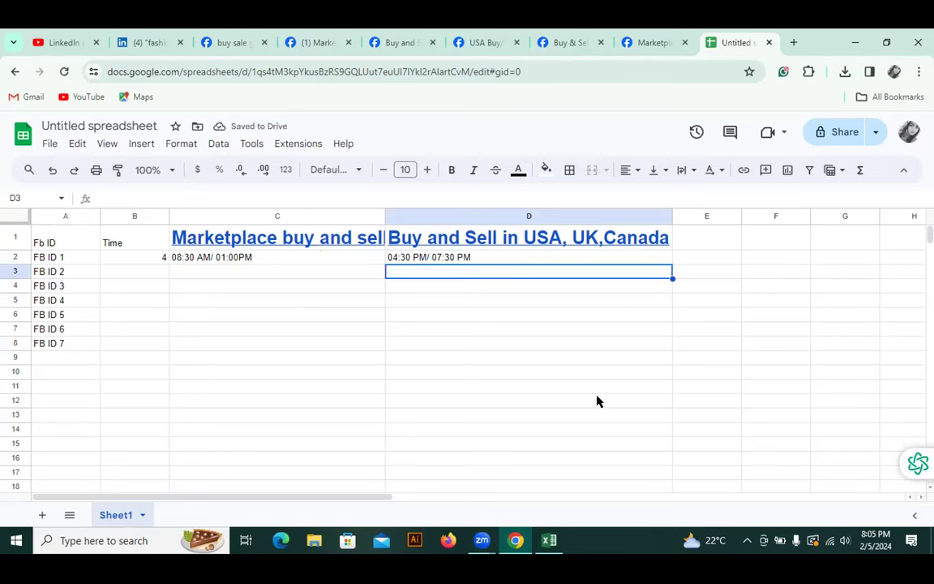
left_click(742, 290)
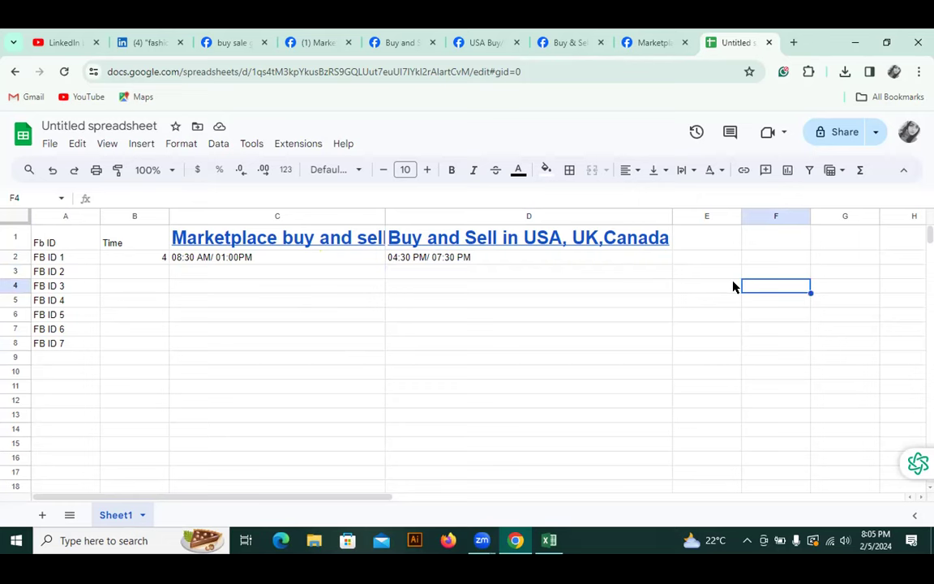
left_click_drag(669, 215, 608, 214)
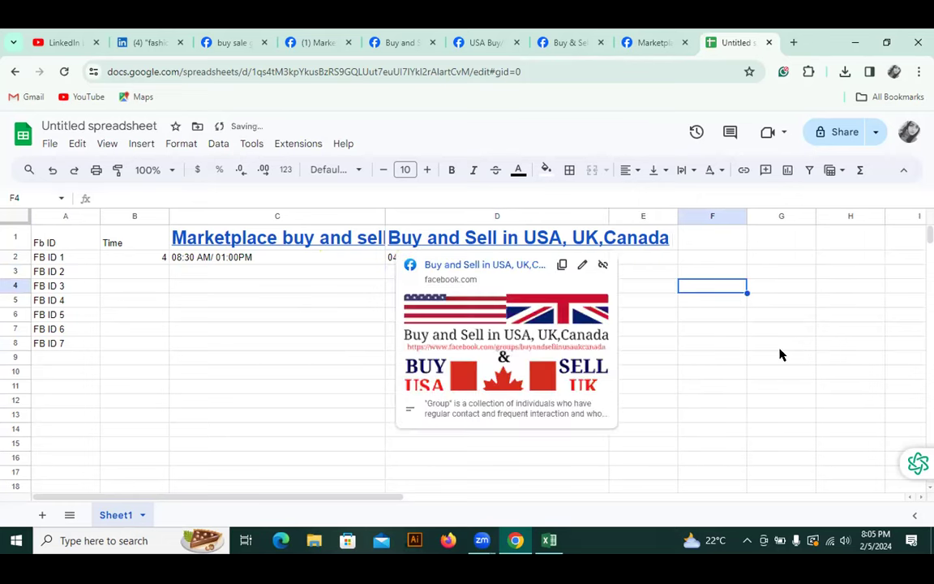
left_click(659, 307)
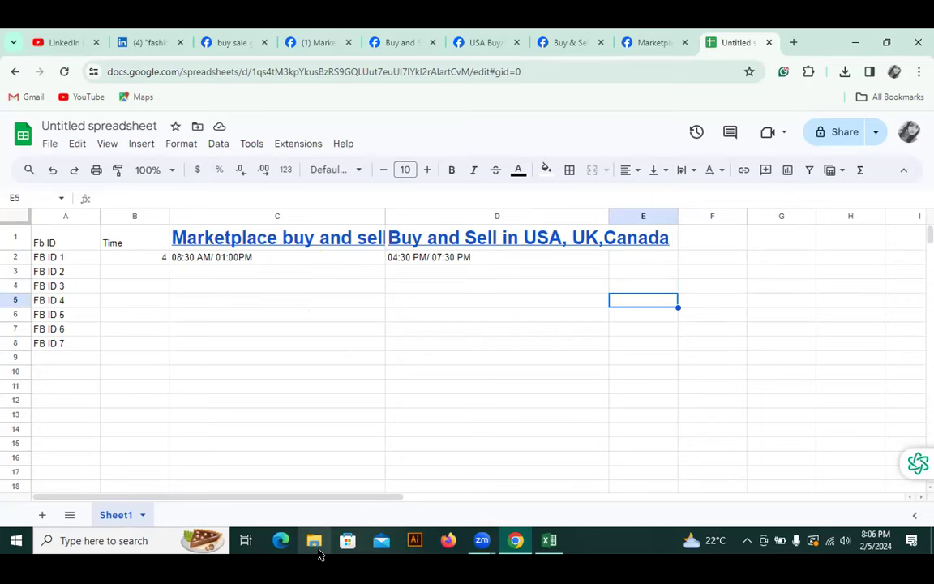
Close the finished Marketplace, Buy and Sell in USA, UK,Canada and other group tabs
left_click(314, 42)
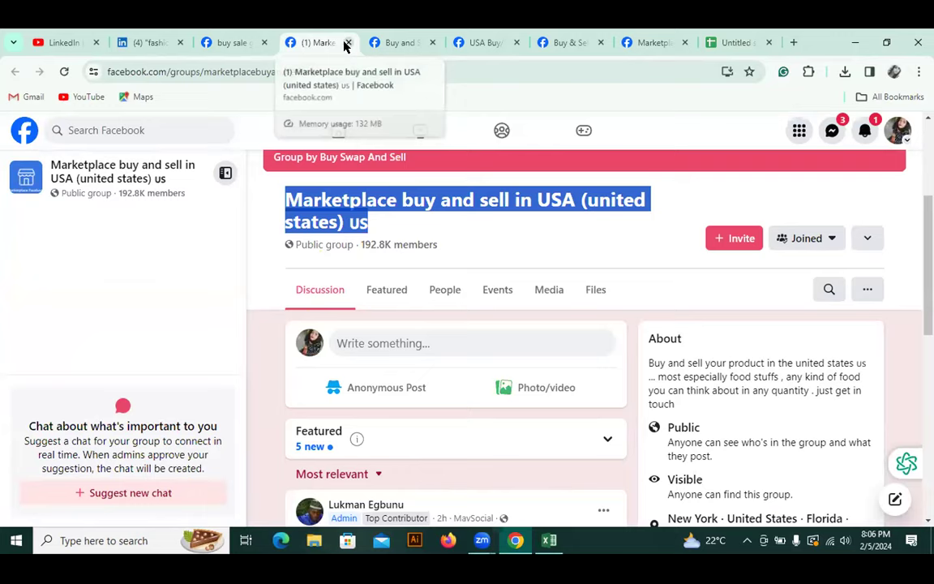
left_click(347, 43)
left_click(345, 43)
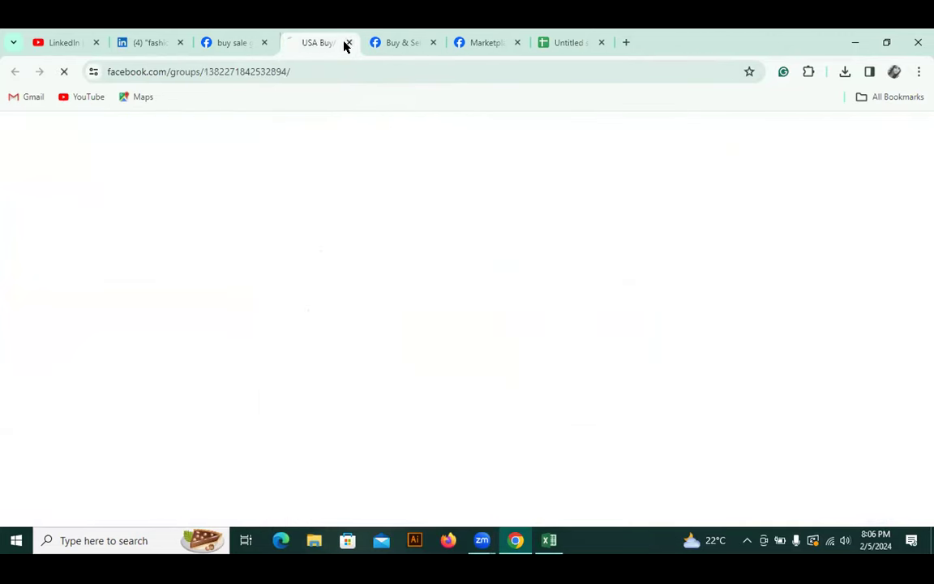
left_click(345, 44)
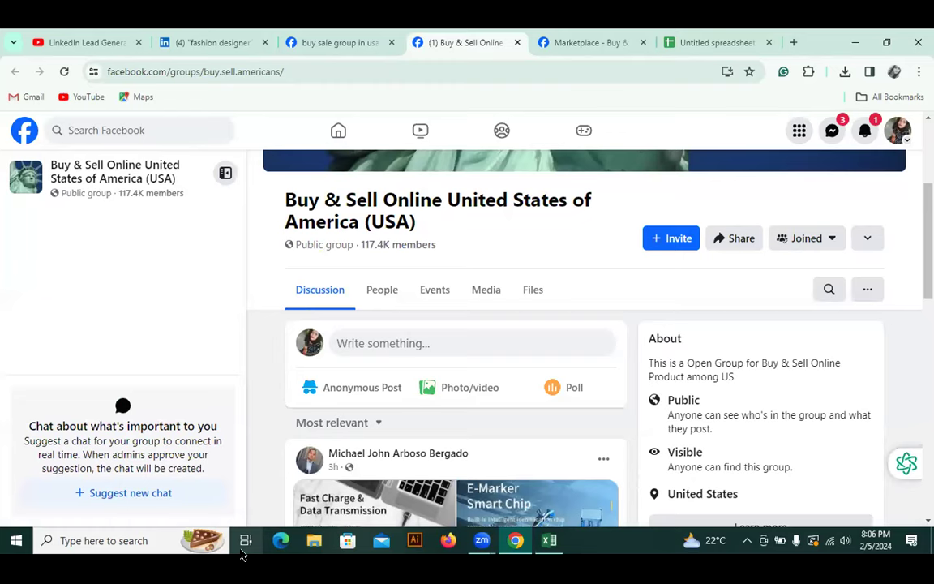
left_click(517, 43)
left_click(517, 43)
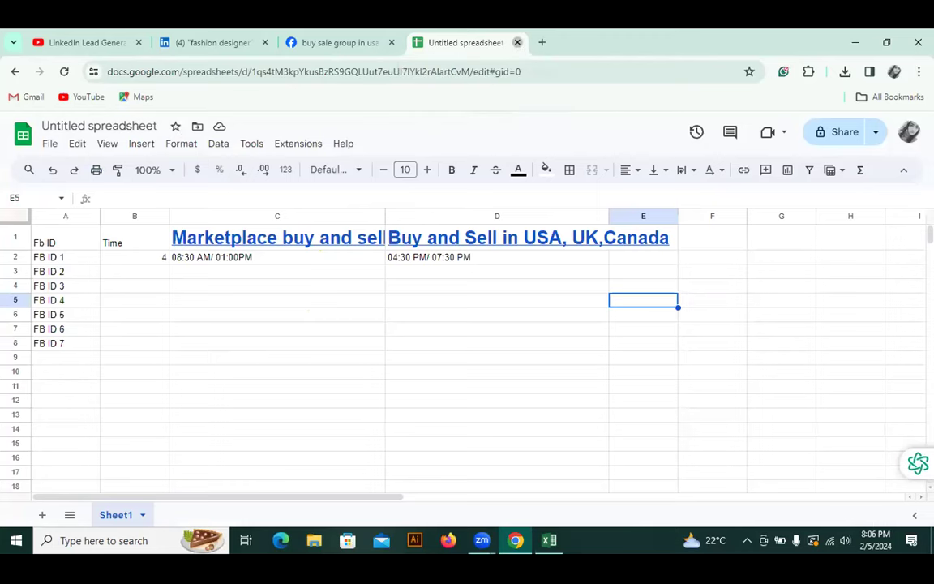
left_click(518, 43)
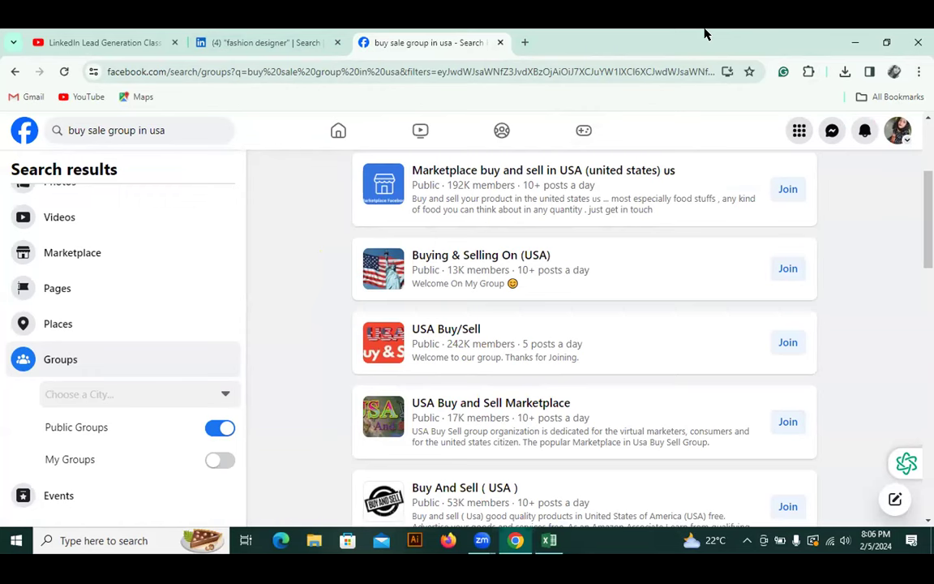
left_click(798, 132)
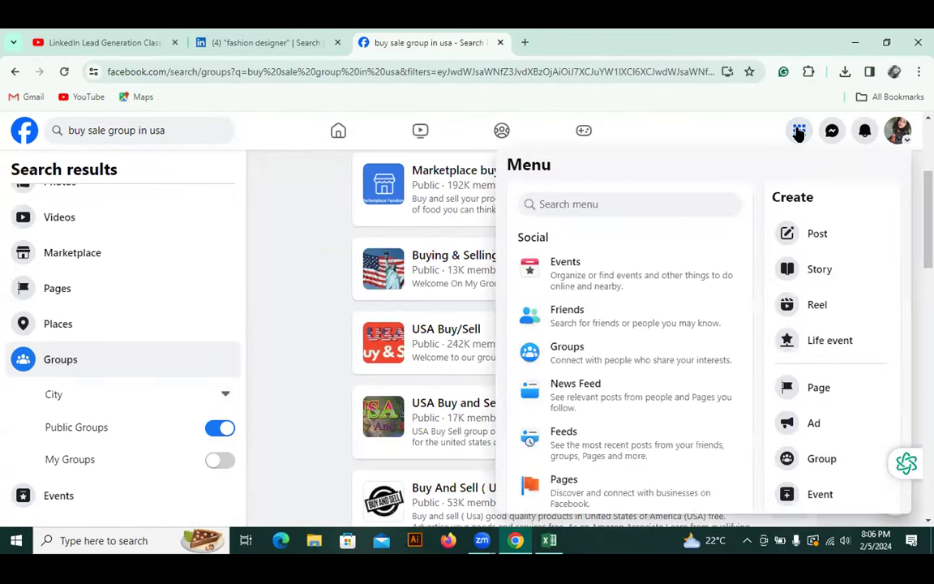
scroll(623, 294, "down", 1)
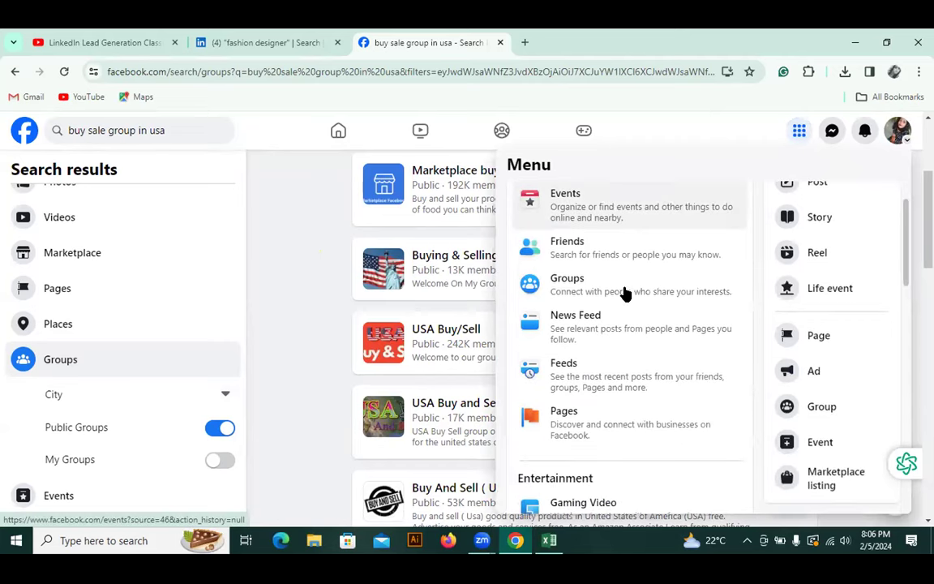
scroll(624, 293, "down", 5)
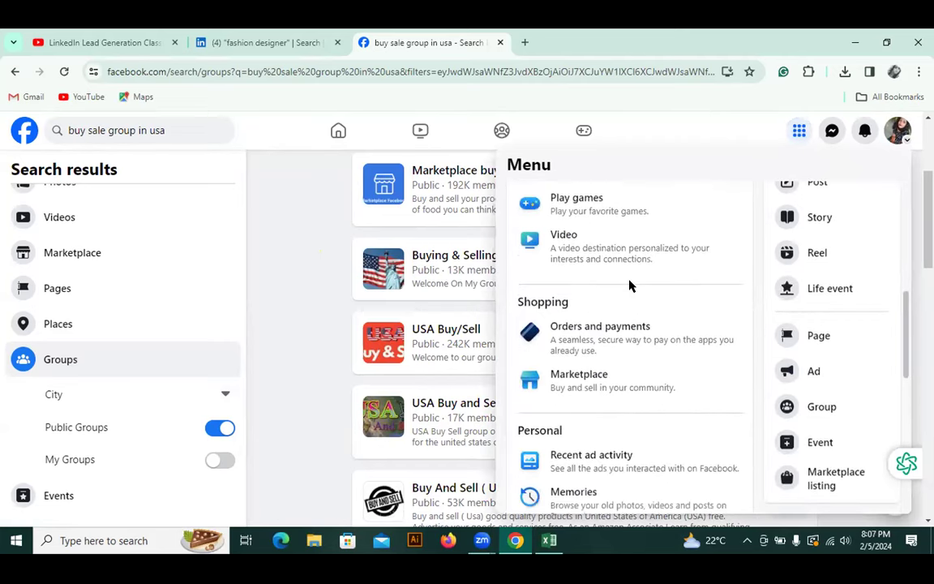
scroll(629, 285, "down", 3)
scroll(659, 276, "down", 1)
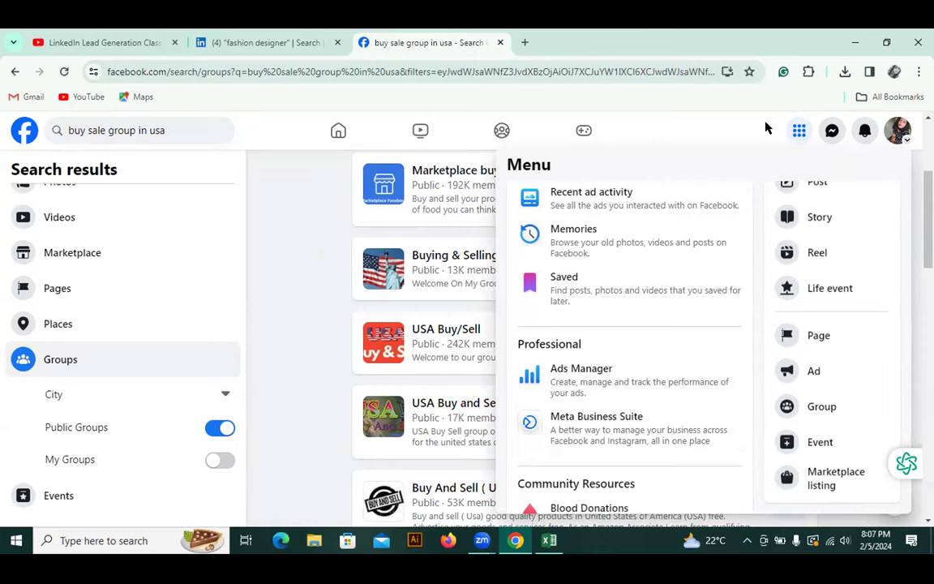
left_click(797, 131)
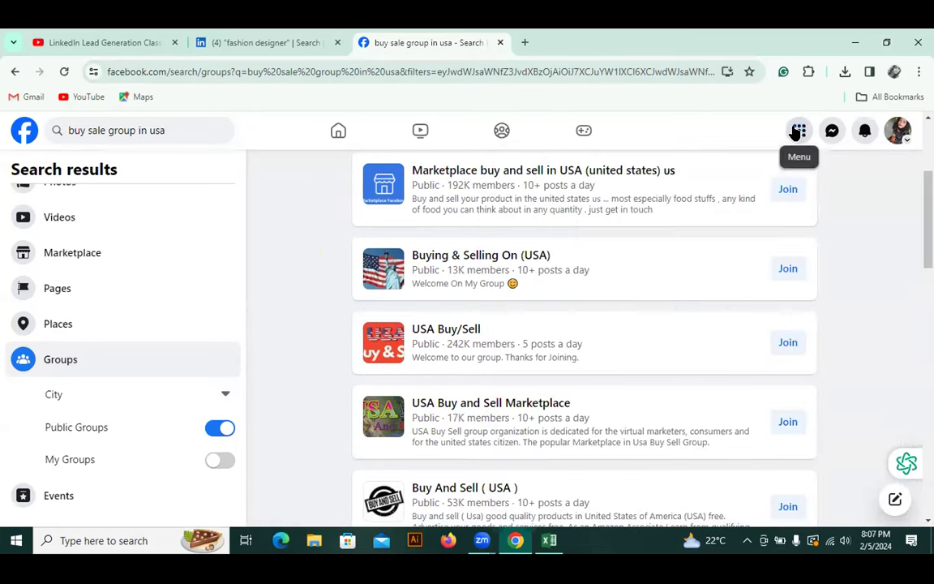
Go to business.facebook.com in a new tab
left_click(527, 43)
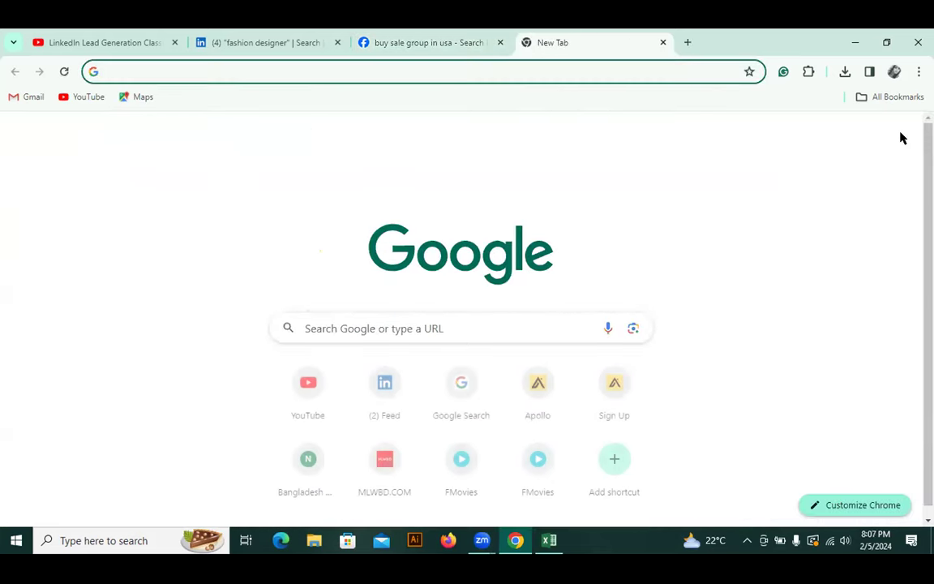
type("busi")
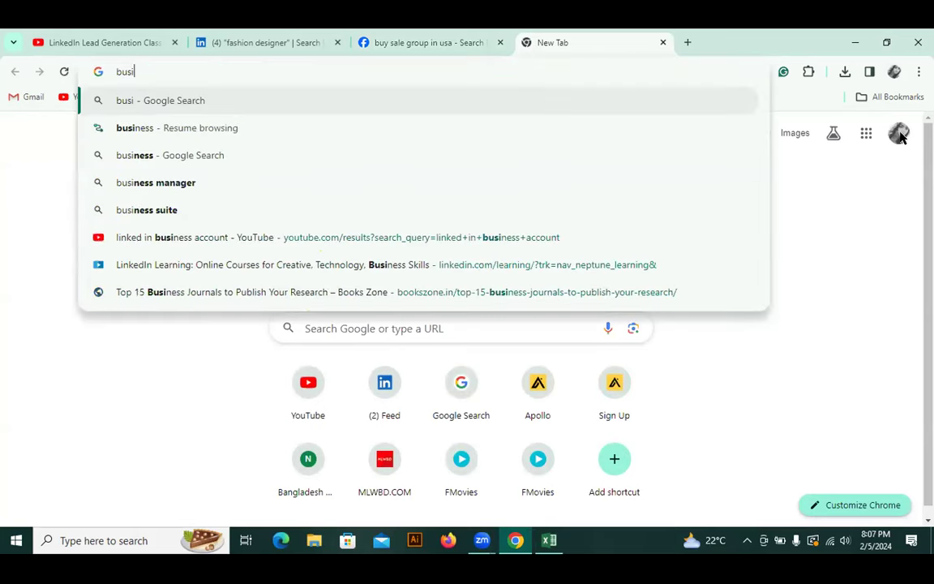
type("ness")
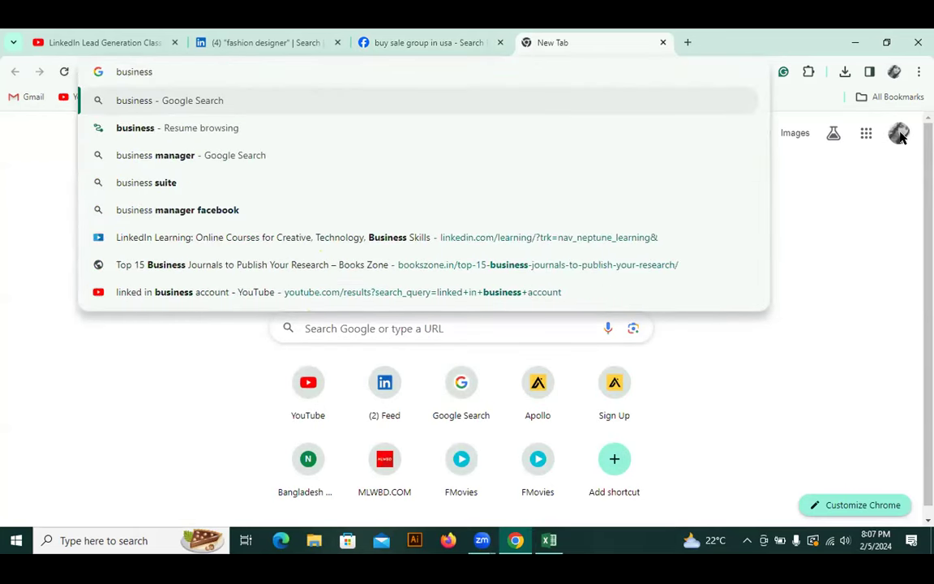
type(".faceb")
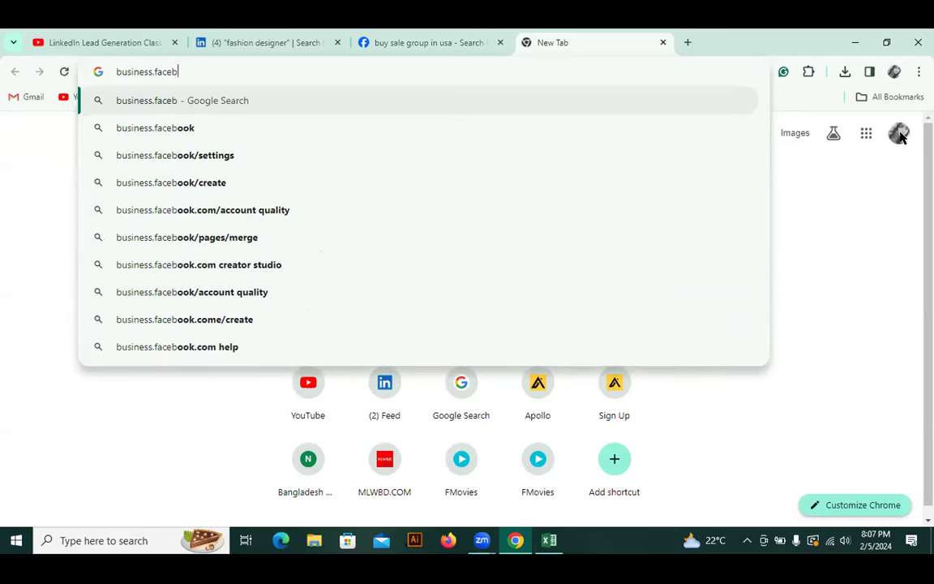
type("ook.com")
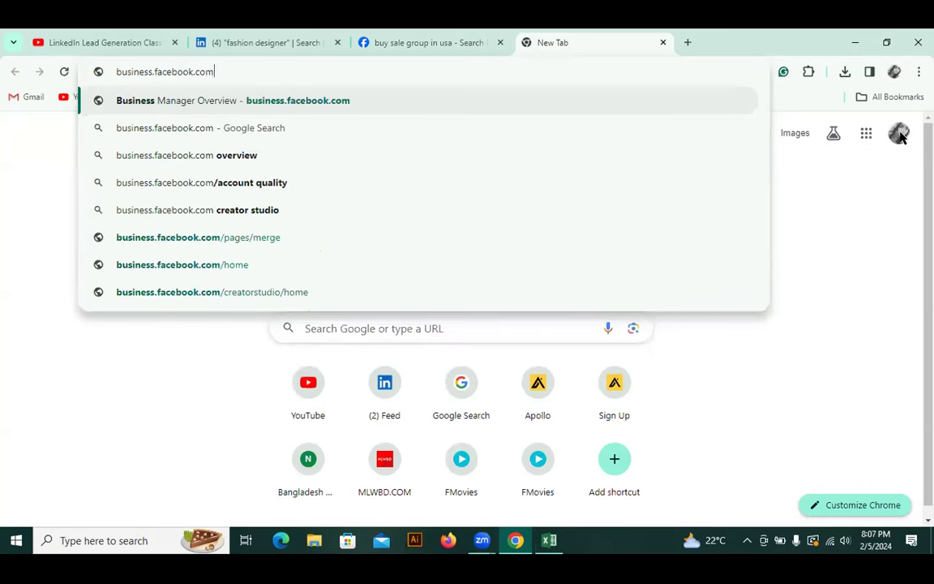
key("Return")
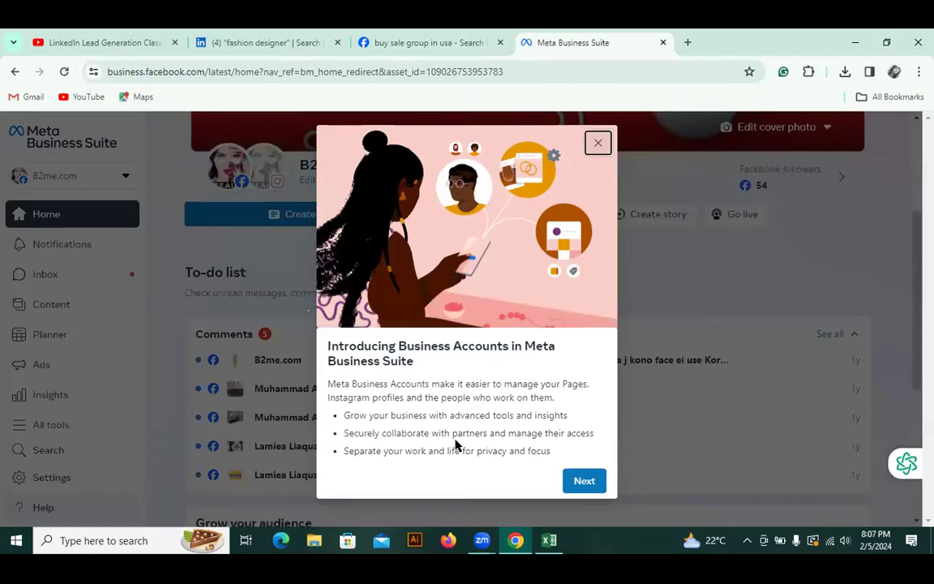
Skip the Business Accounts introduction and dismiss the choose-what-to-work-on tip
left_click(584, 483)
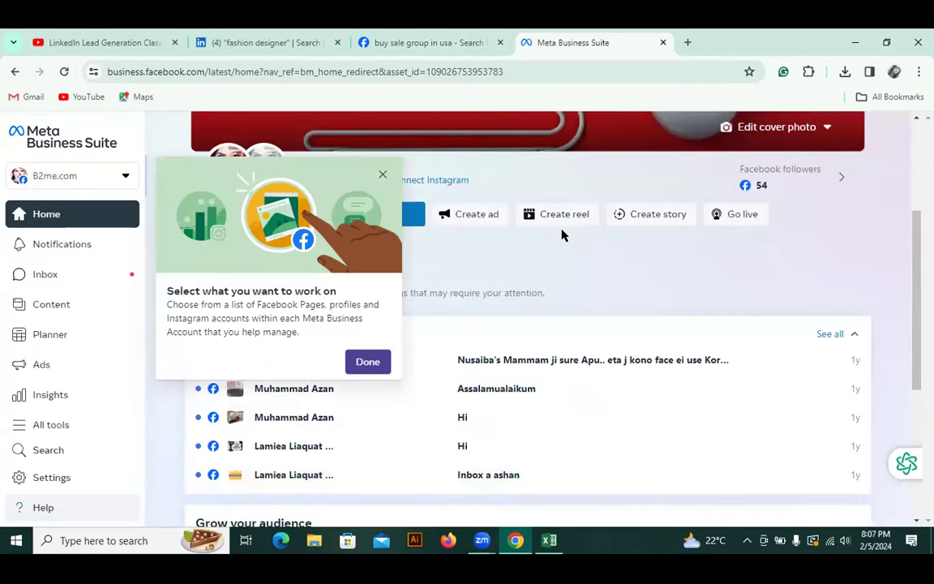
key("Escape")
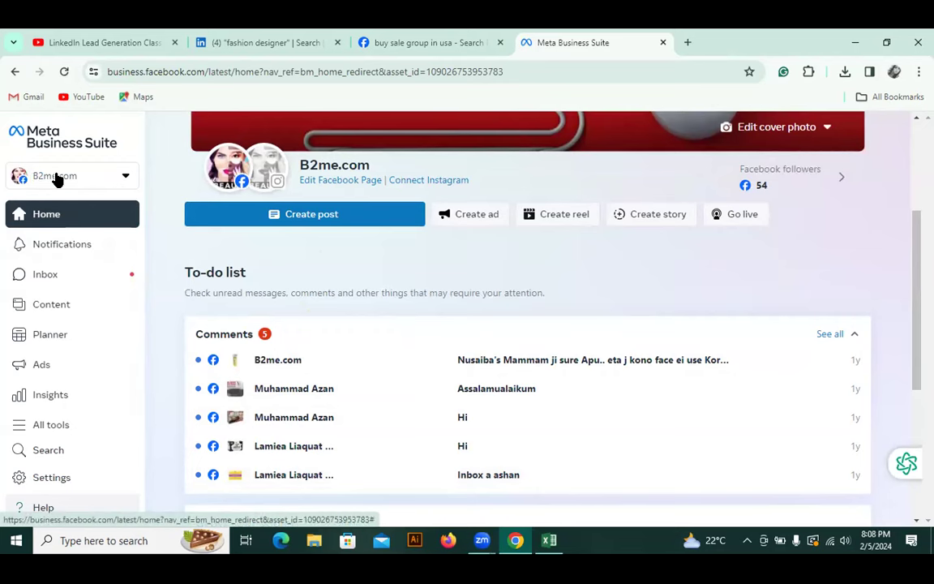
left_click(121, 179)
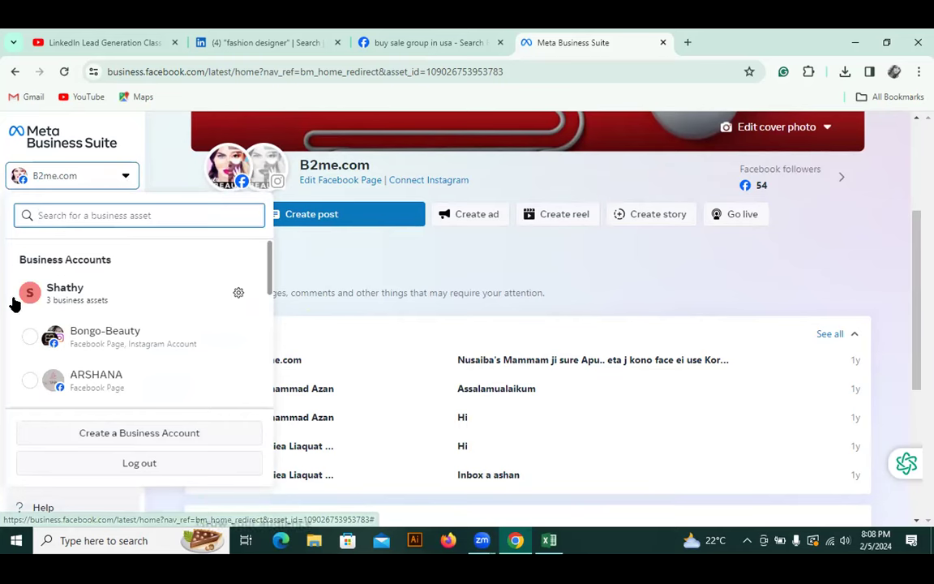
scroll(128, 302, "down", 2)
scroll(129, 302, "down", 3)
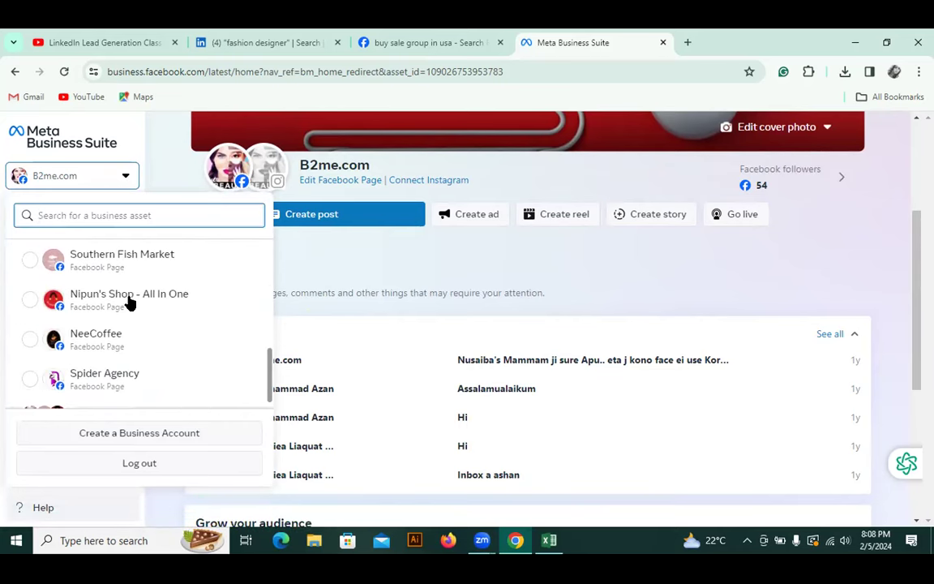
scroll(118, 302, "up", 1)
scroll(98, 301, "up", 3)
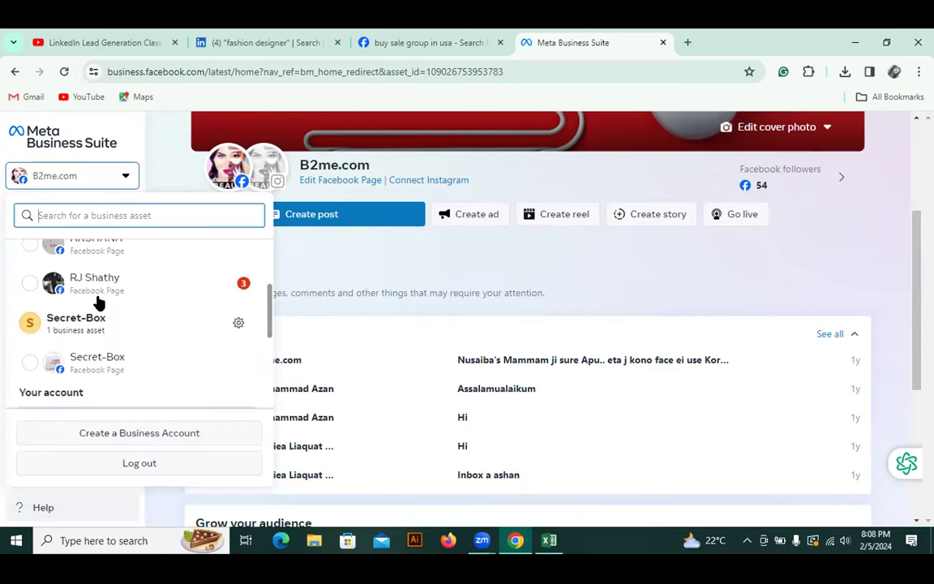
scroll(98, 302, "up", 3)
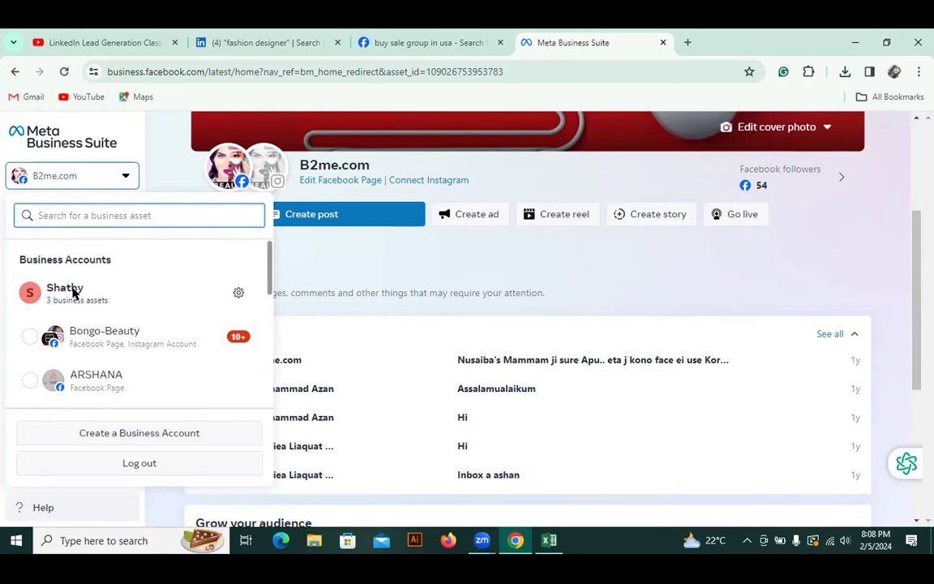
left_click_drag(45, 290, 95, 290)
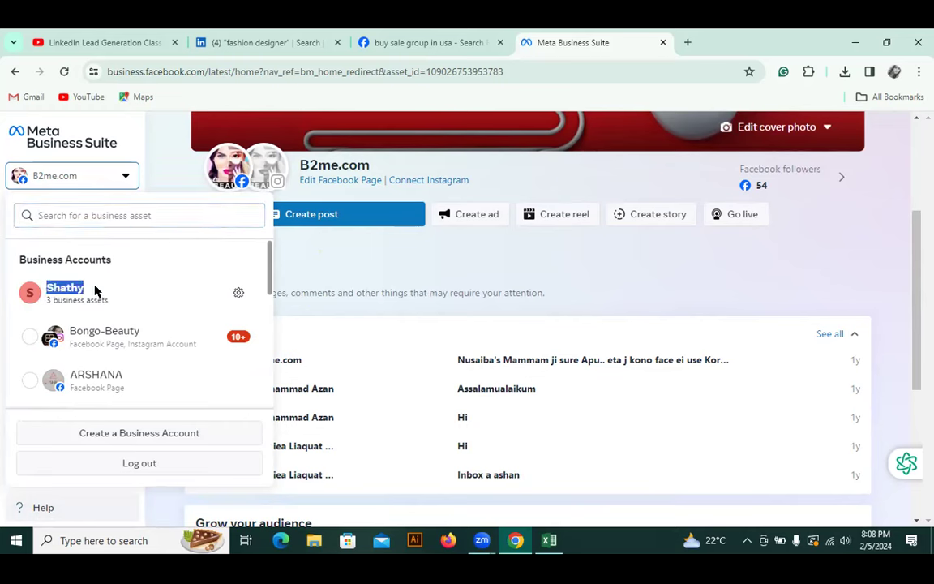
scroll(95, 290, "down", 3)
scroll(101, 291, "down", 1)
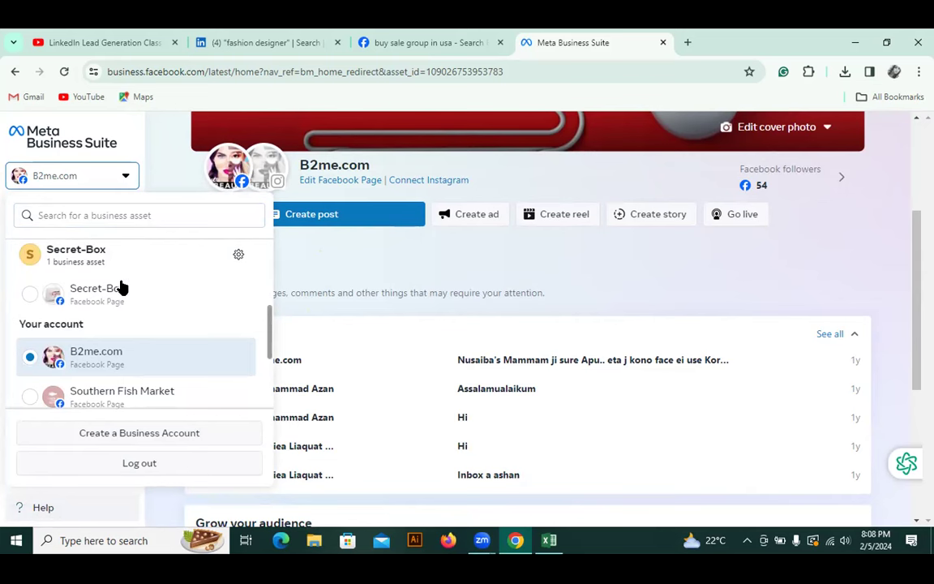
scroll(121, 288, "down", 2)
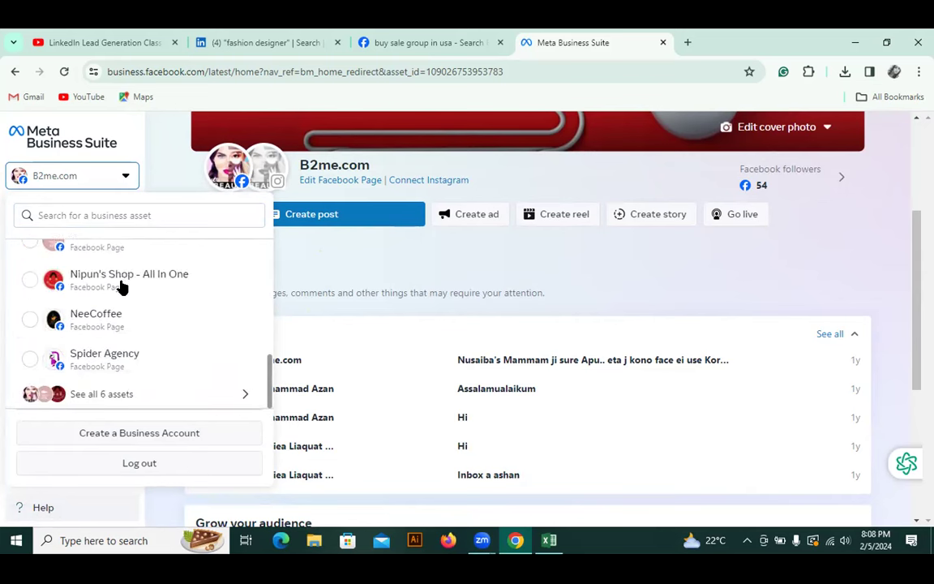
left_click(155, 158)
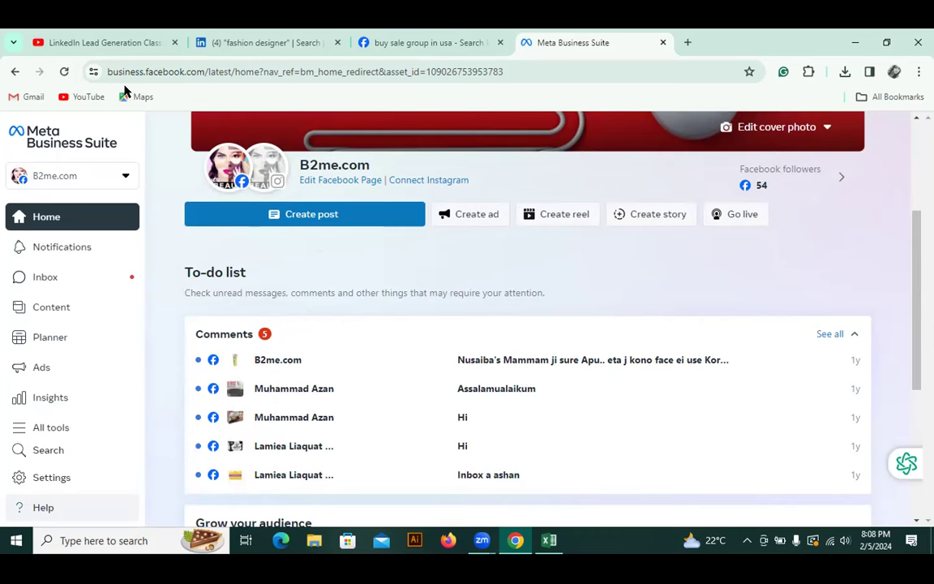
Switch to the LinkedIn Lead Generation Class-03 video and leave its ad muted and paused
left_click(125, 43)
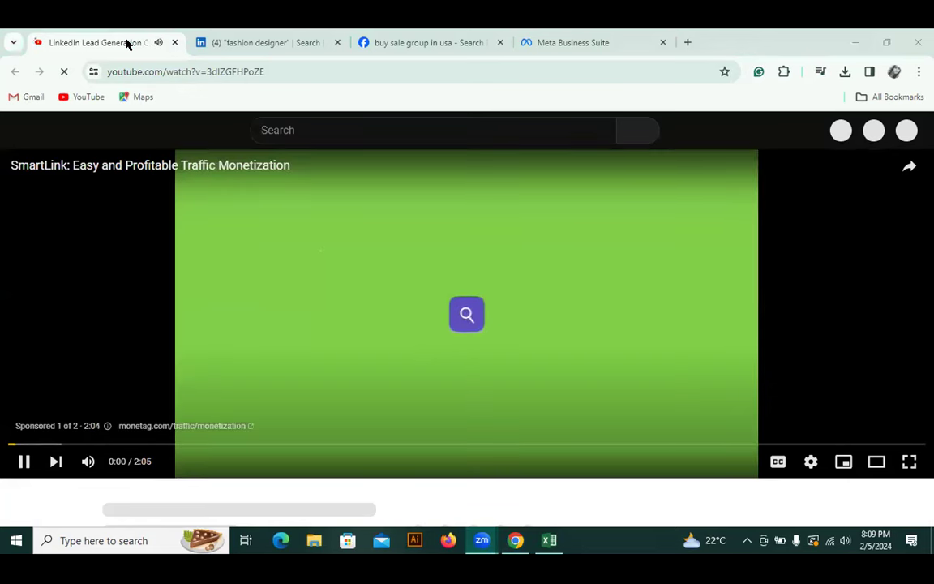
key("k")
left_click(86, 461)
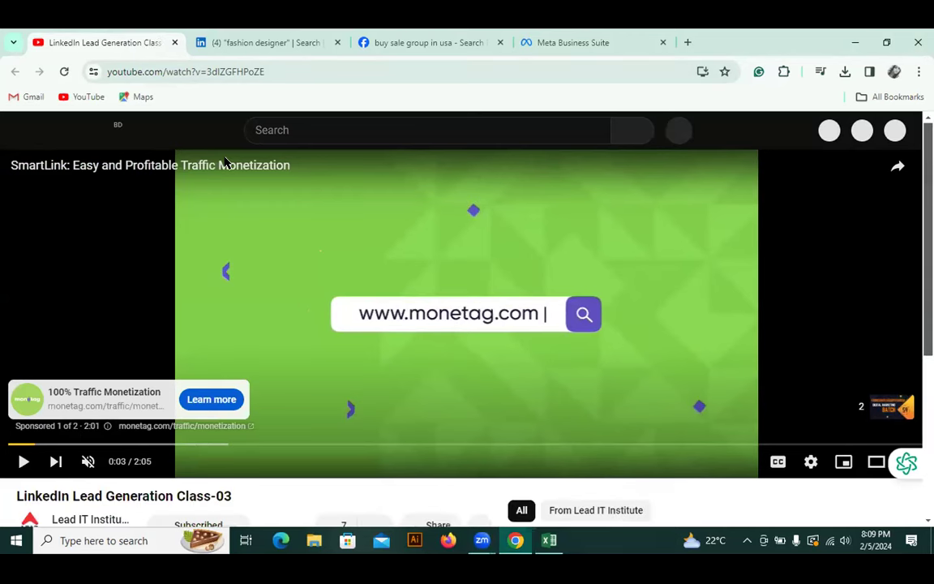
key("k")
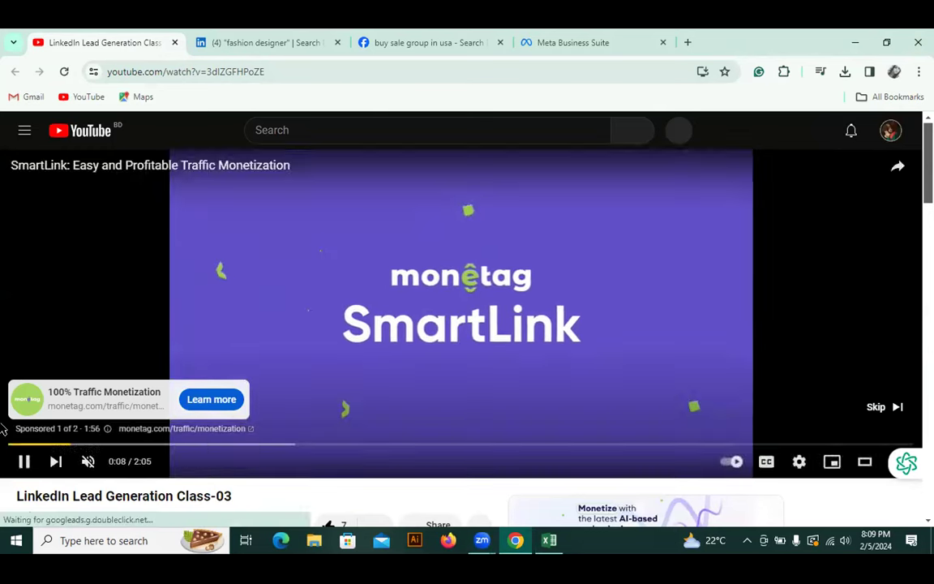
left_click(24, 461)
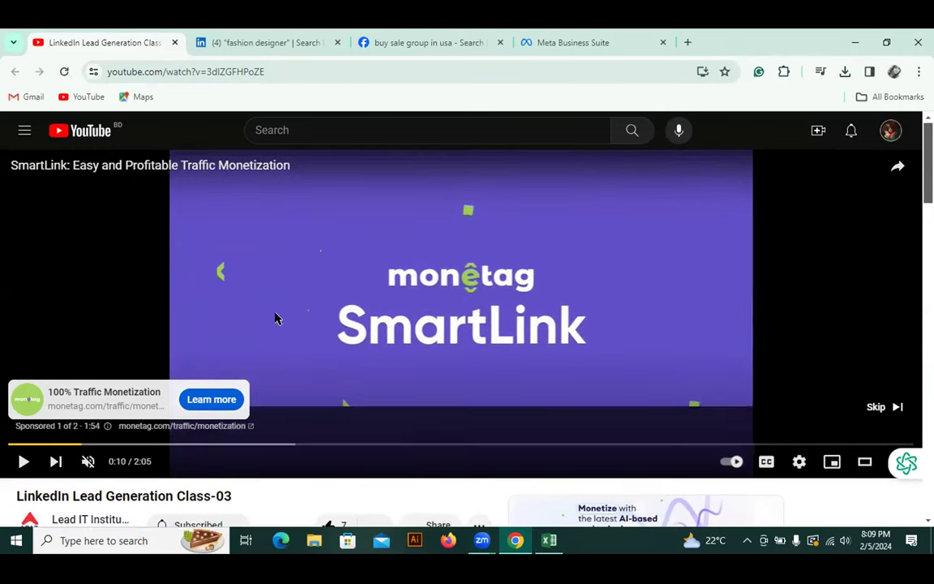
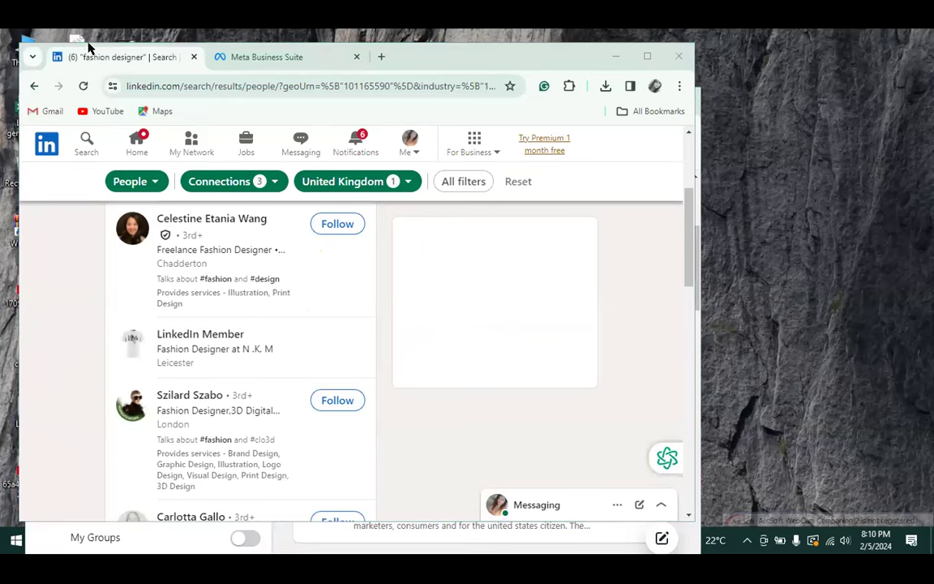
Close the LinkedIn search tab and maximize the Chrome window
left_click_drag(89, 49, 96, 91)
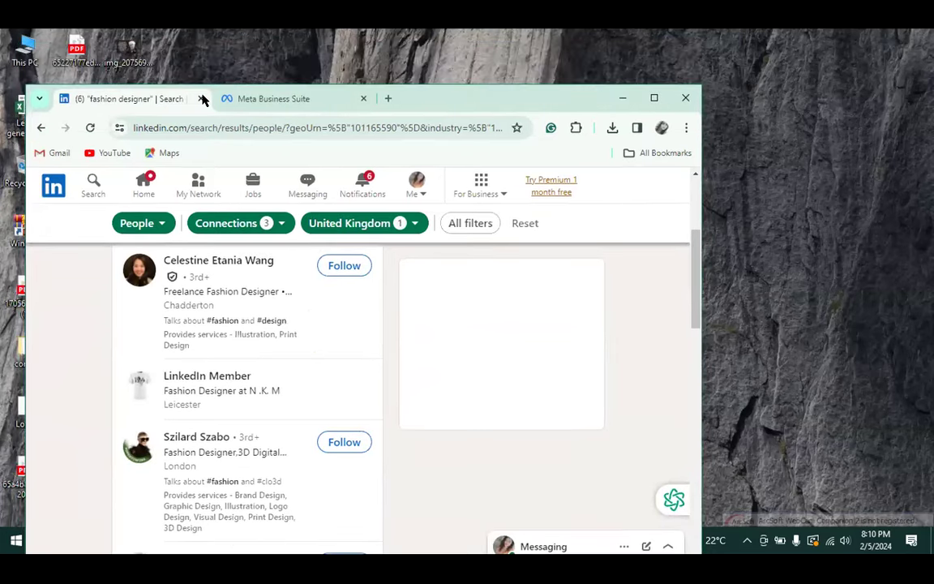
left_click(201, 98)
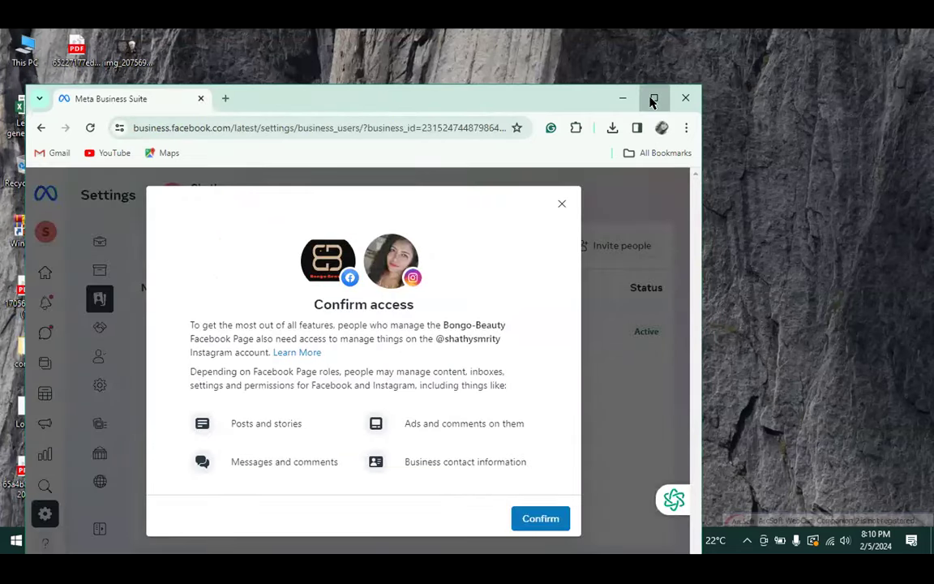
left_click(653, 99)
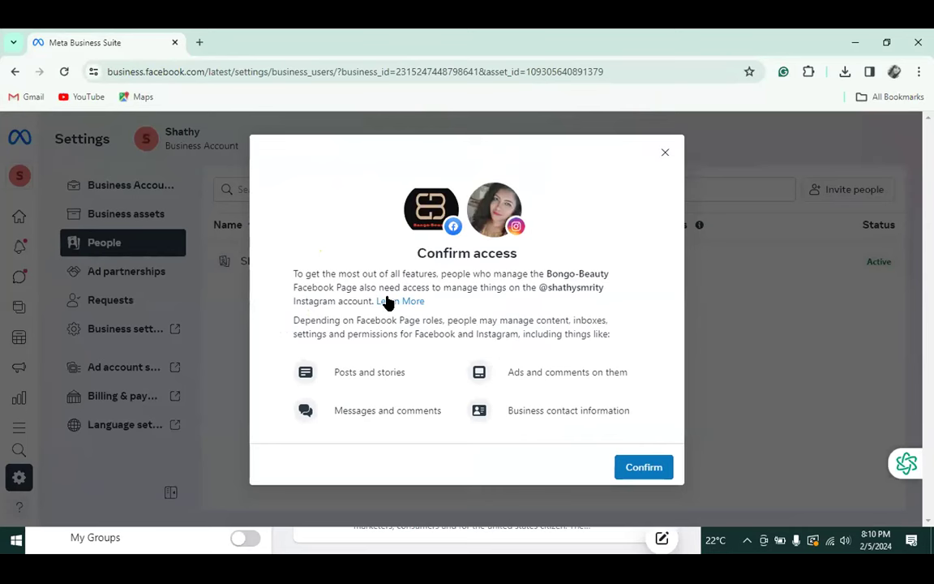
Confirm Instagram inbox access for the Bongo-Beauty Page, then dismiss the login popup and both dialogs
left_click(646, 470)
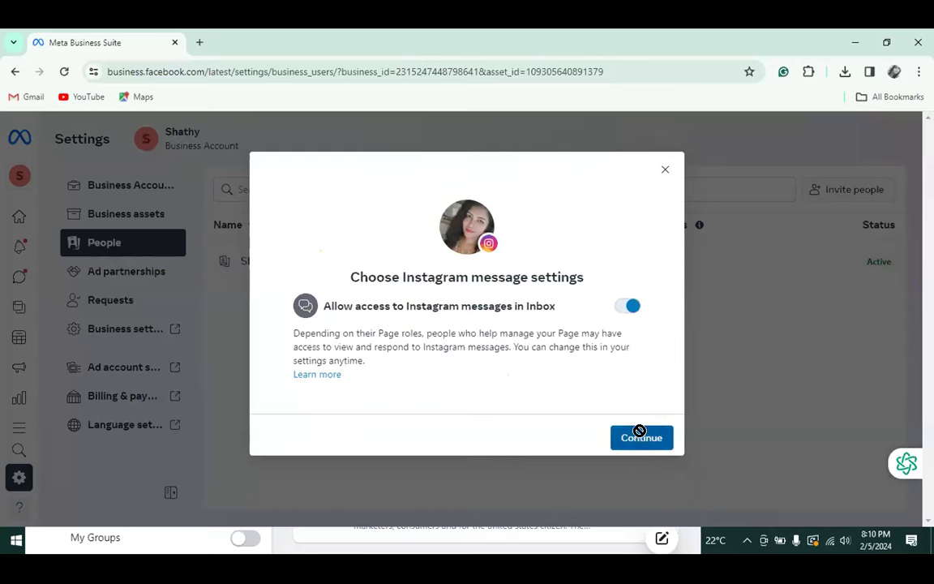
left_click(638, 434)
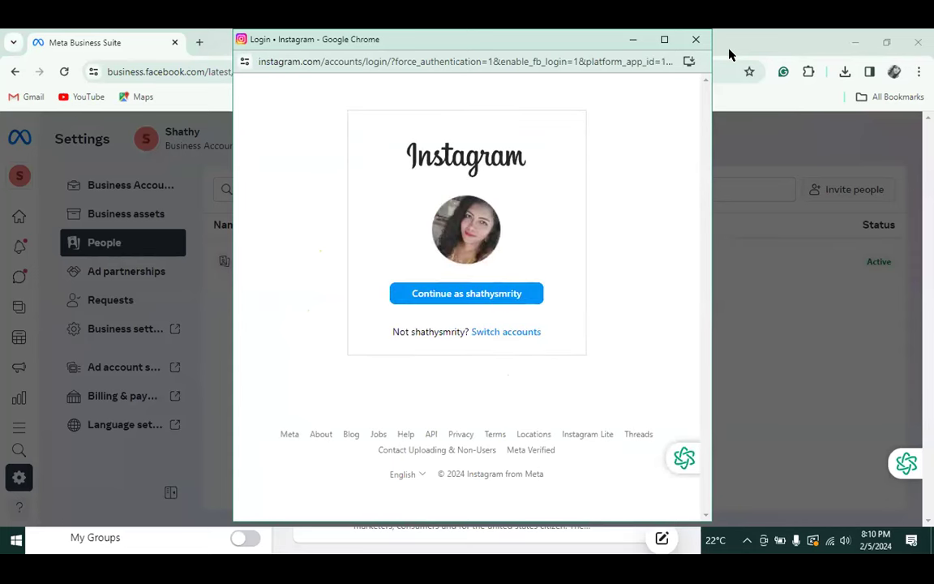
left_click(633, 42)
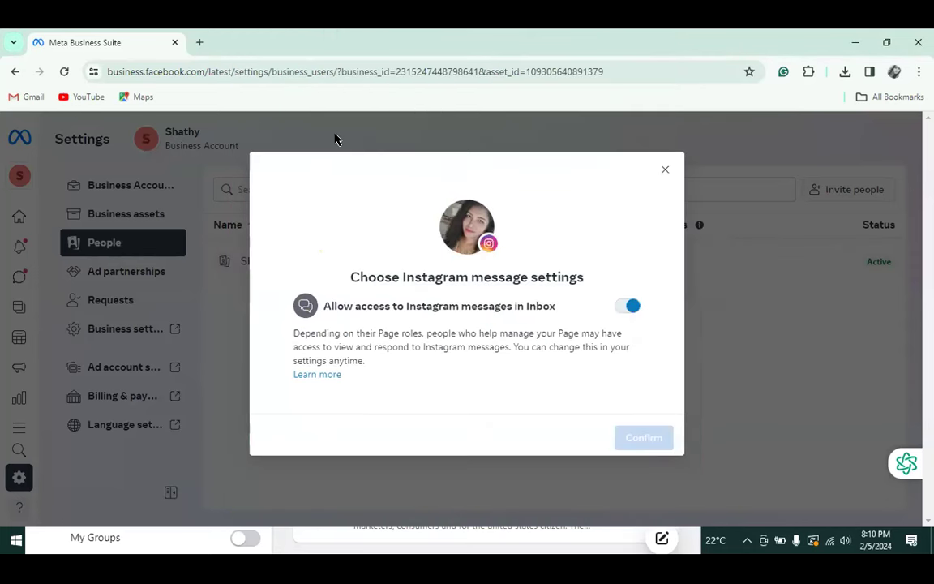
left_click(665, 172)
left_click(663, 153)
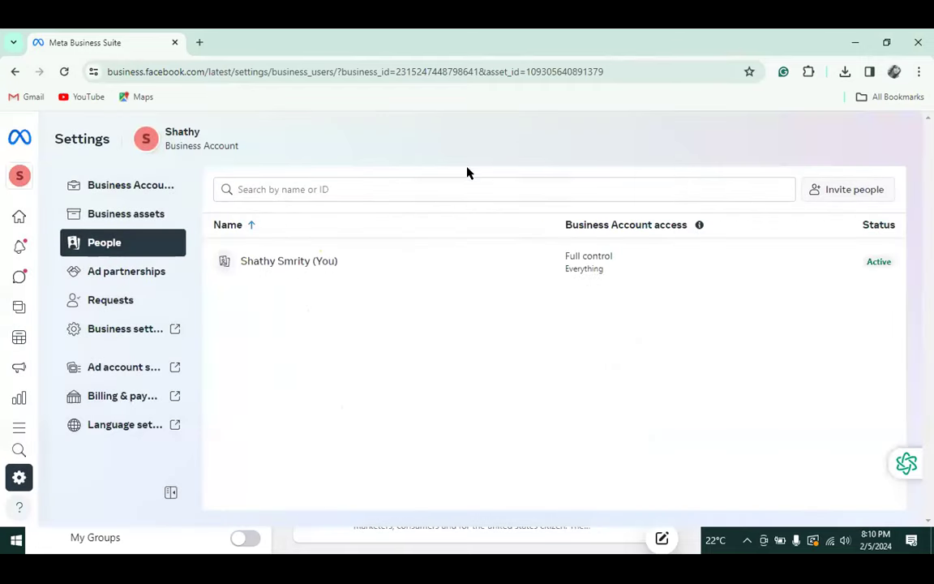
left_click(115, 329)
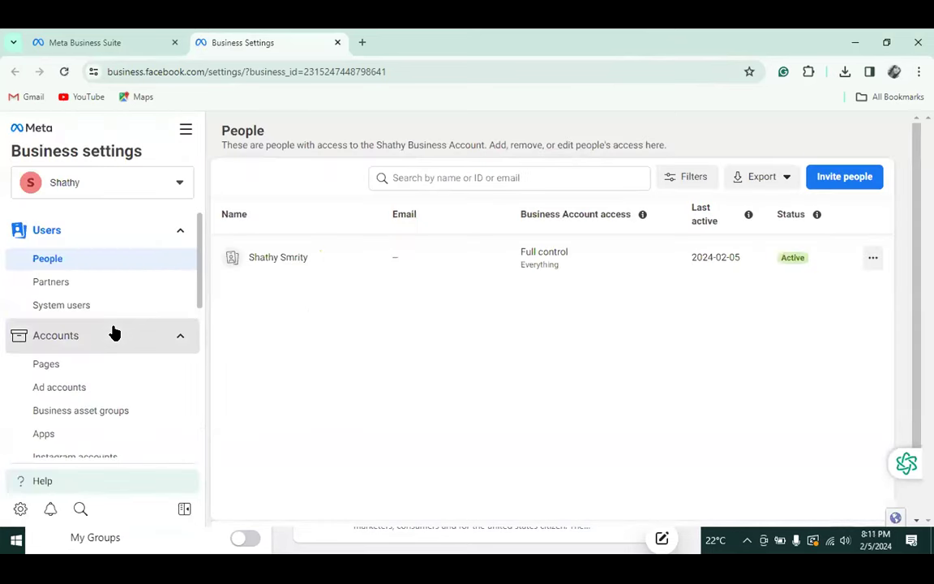
Show the Pages list in Business Settings with its Add Page options
left_click(40, 365)
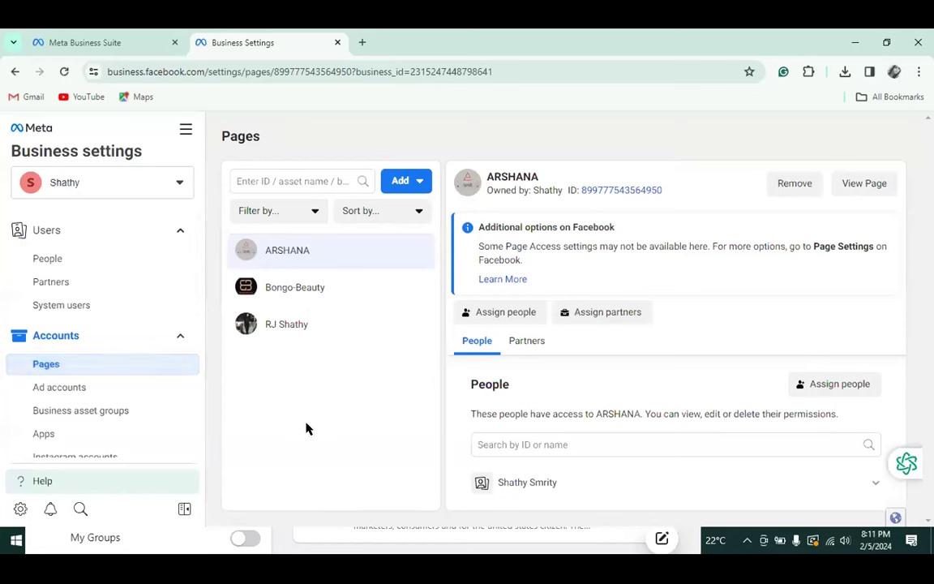
left_click(397, 183)
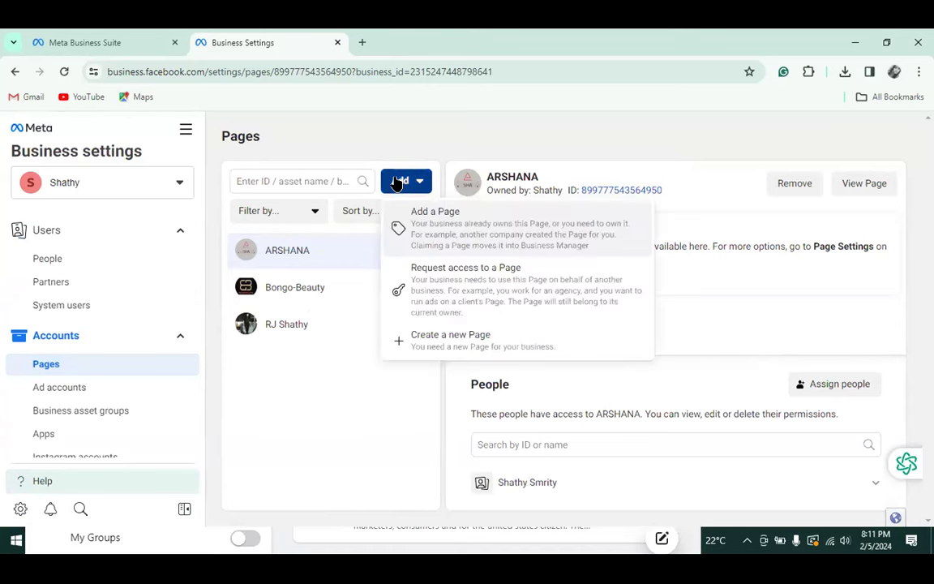
Start a Page access request with Bongo-Beauty chosen as the primary Page
left_click(469, 284)
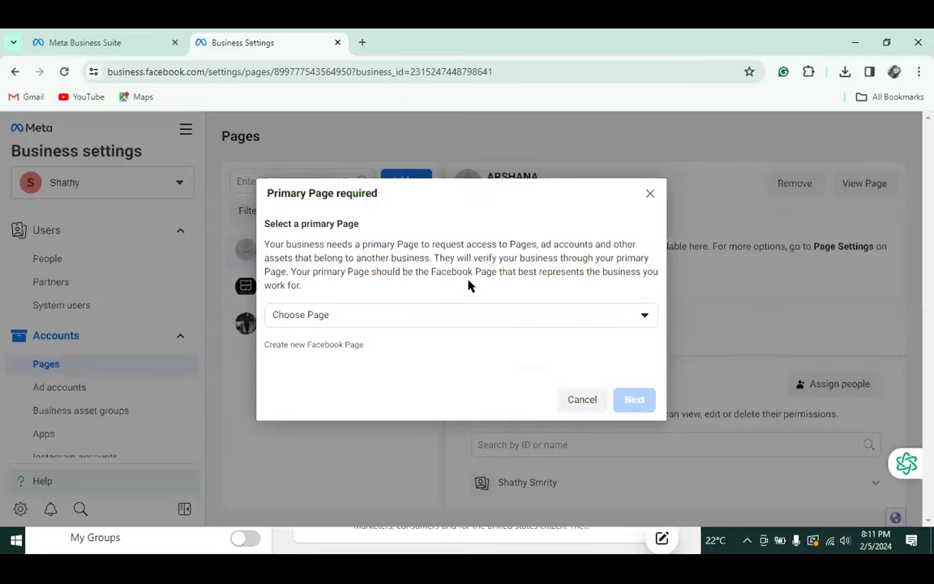
left_click(358, 317)
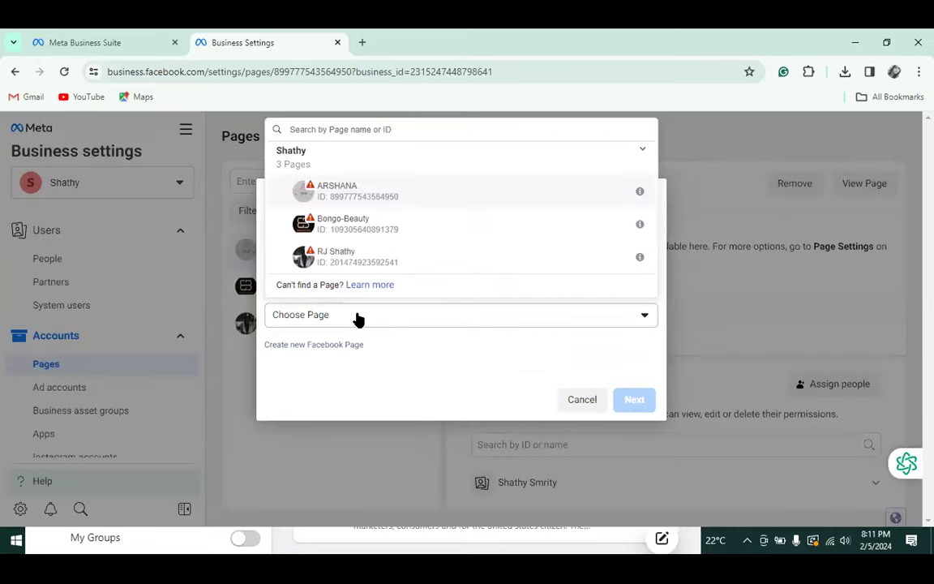
left_click(381, 224)
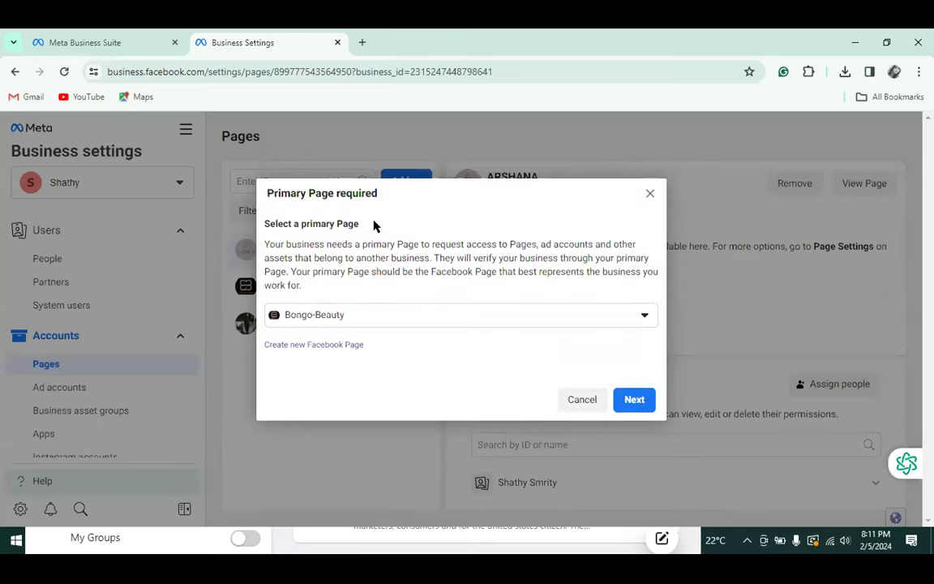
left_click(636, 398)
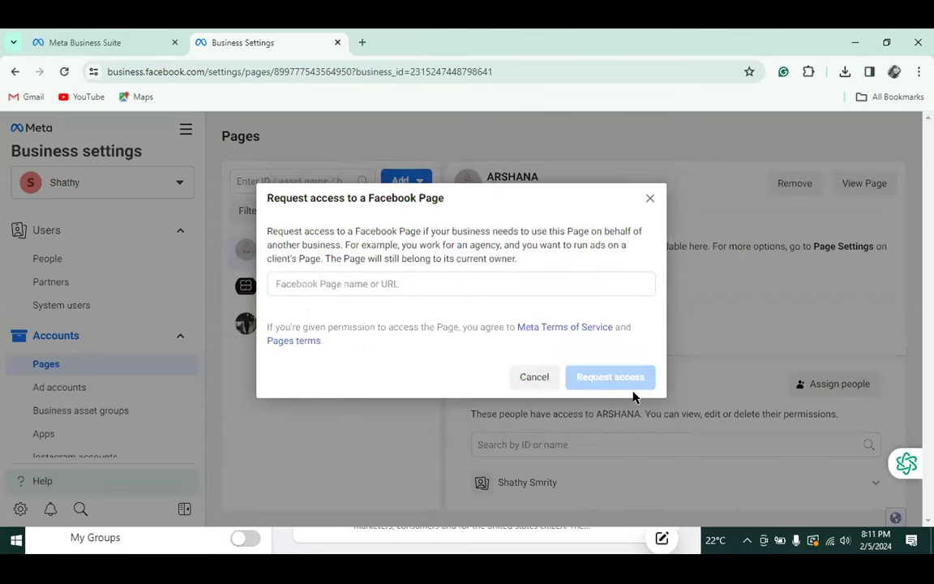
left_click(326, 282)
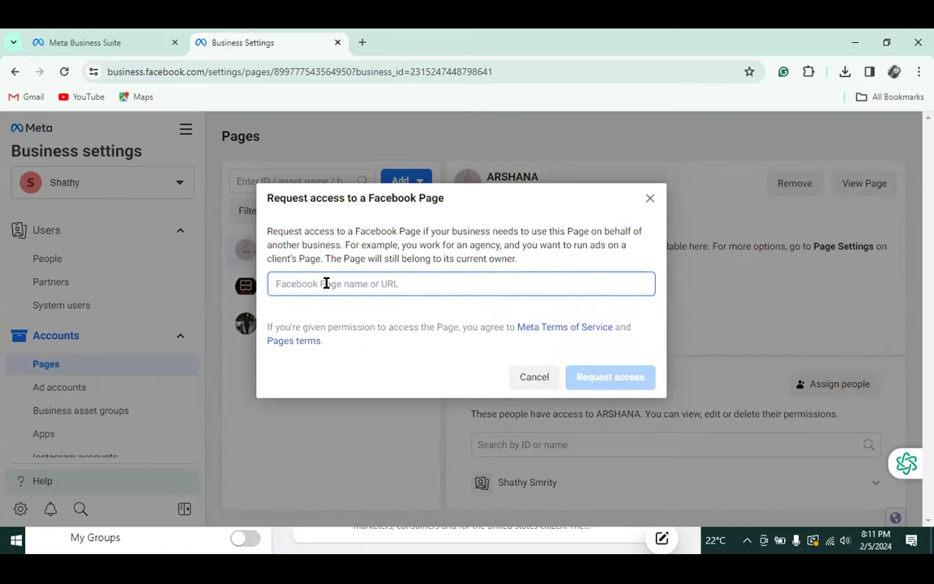
type("nohali")
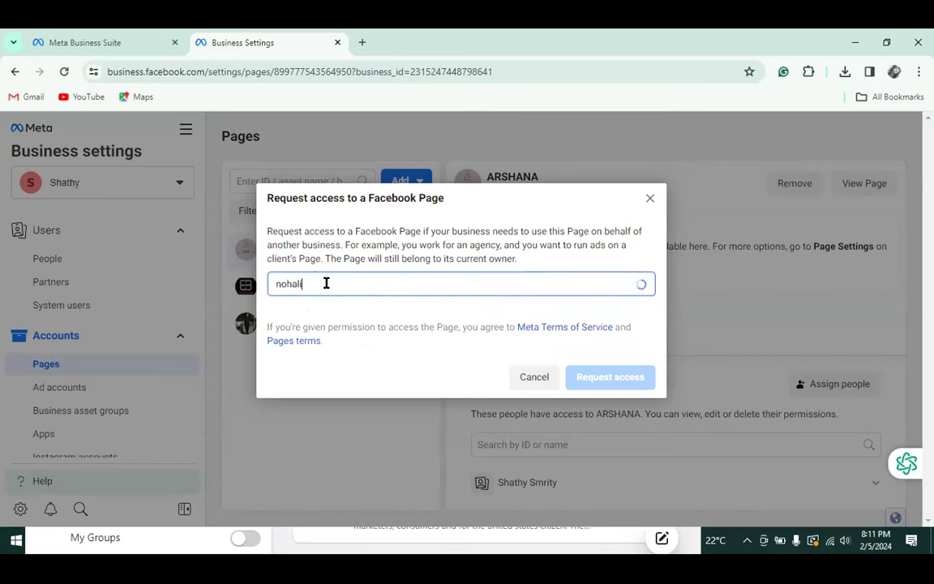
type(" craft")
key("ctrl+a")
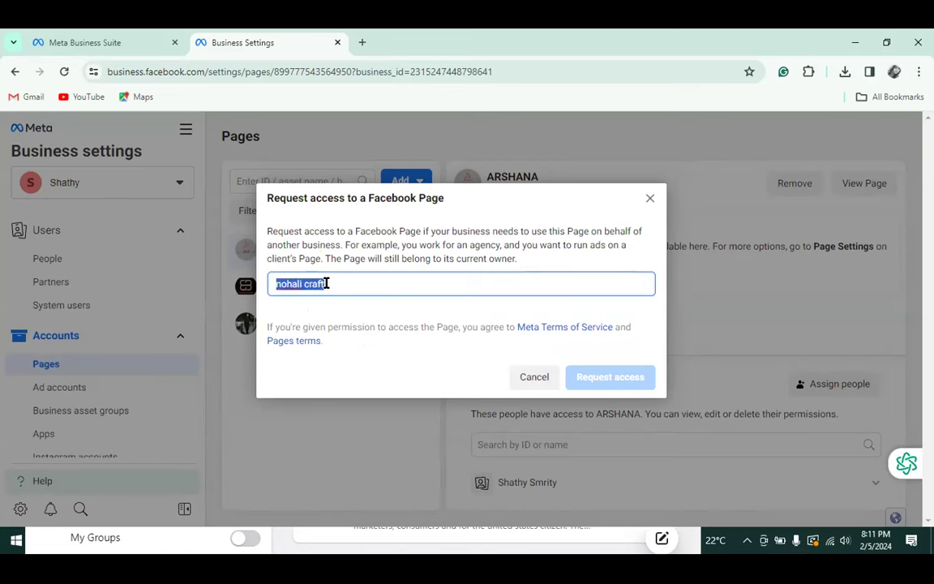
type("ww")
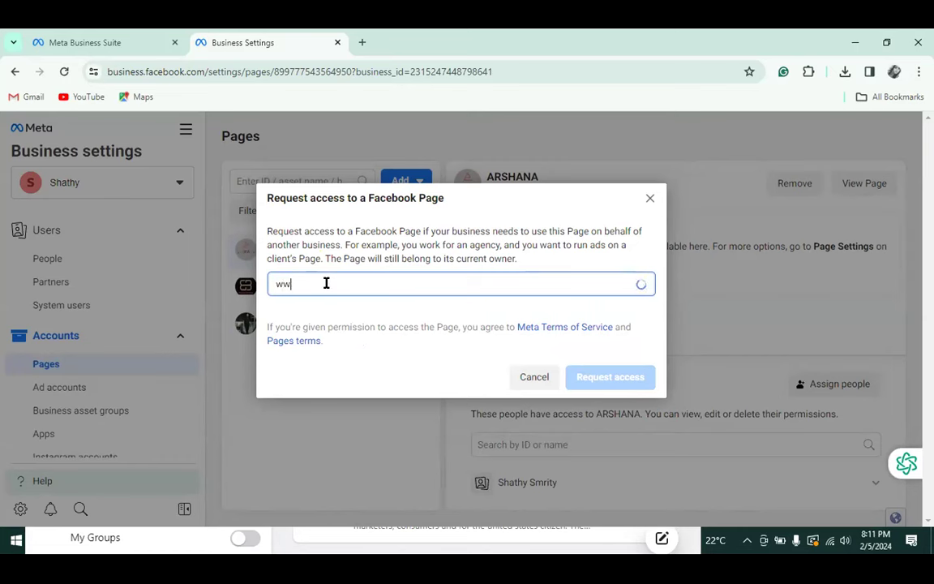
type("w.facebook.com/")
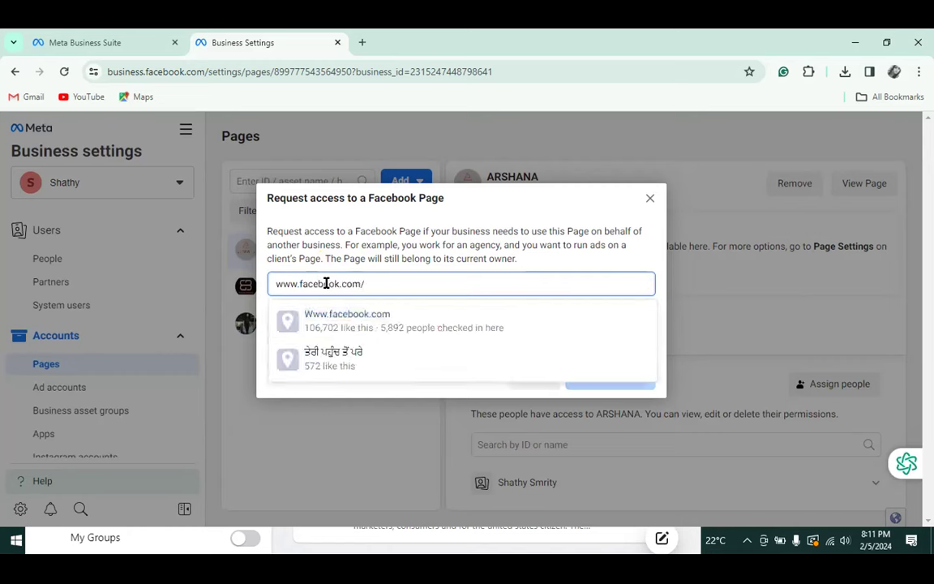
type("noha")
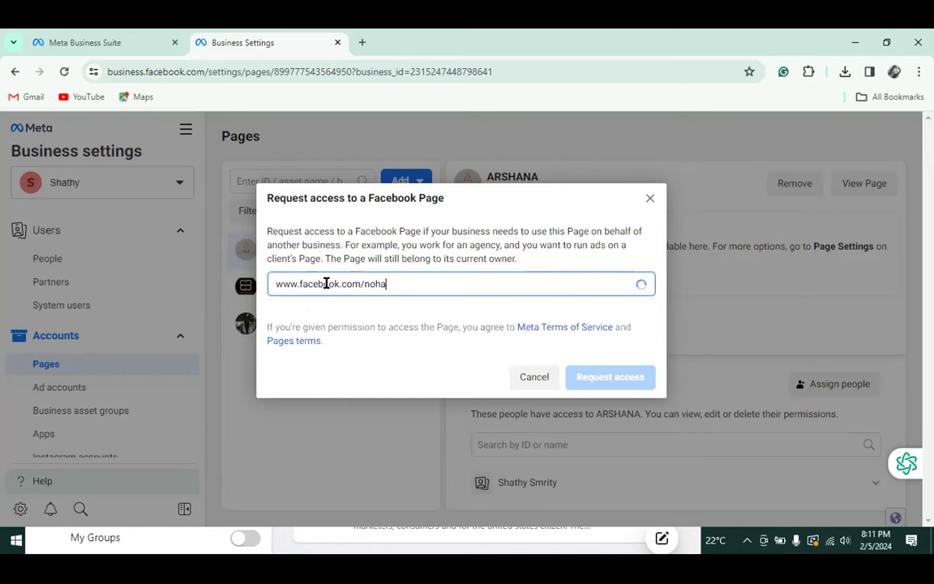
type("licraft")
key("ctrl+a")
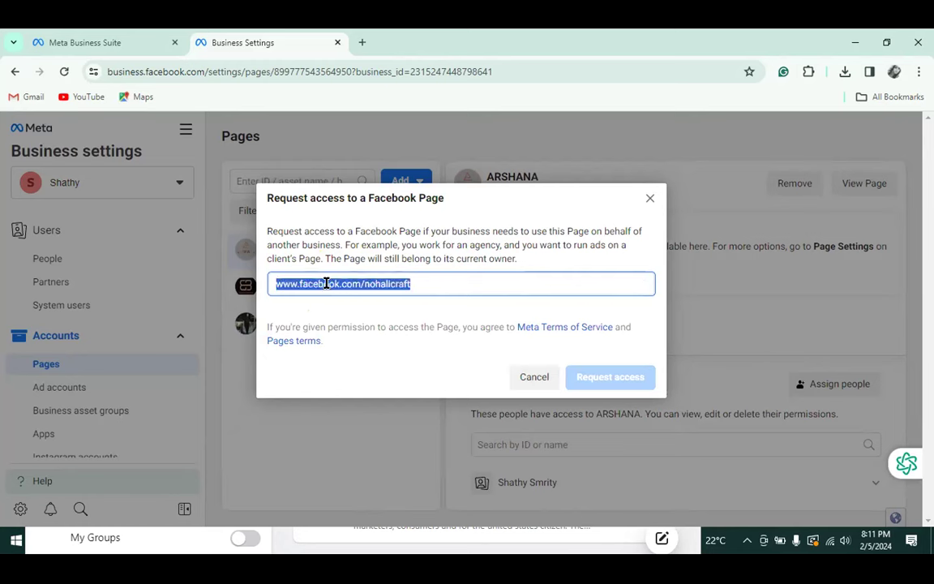
key("BackSpace")
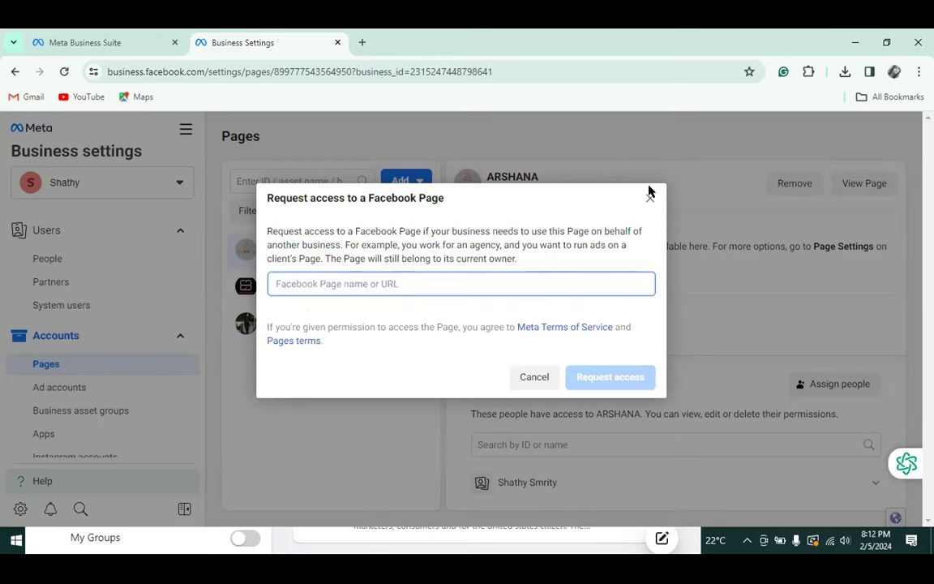
left_click(361, 42)
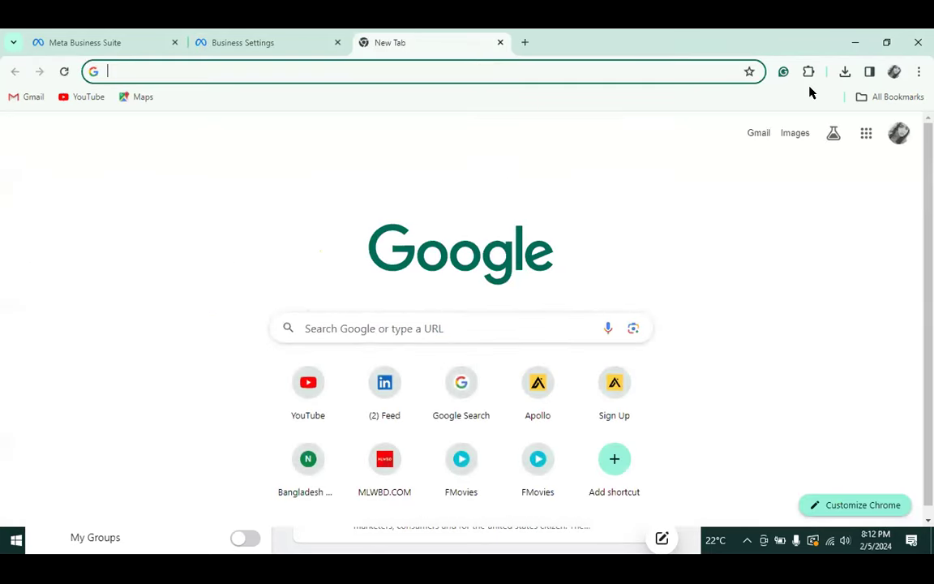
Load facebook.com/nohalicraft in the browser
type("w")
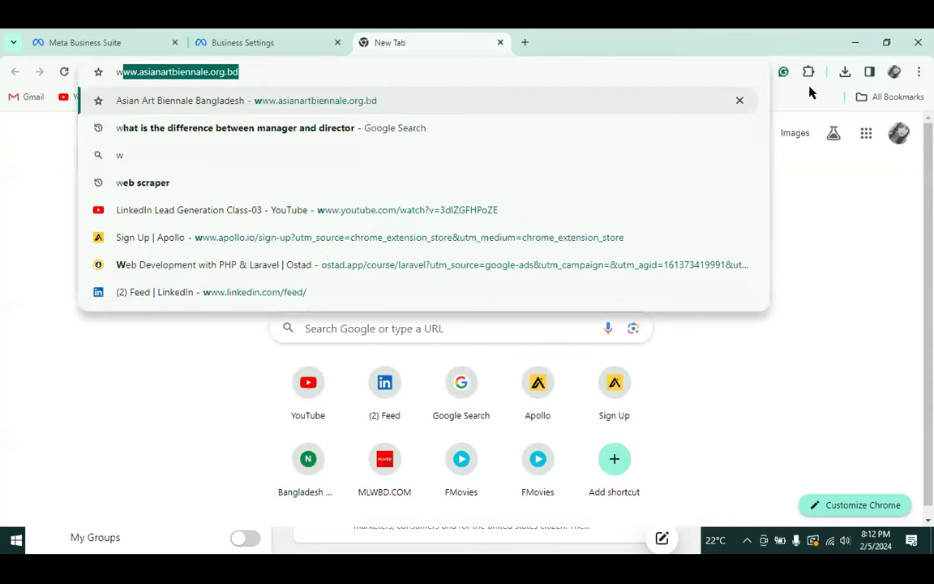
type("www")
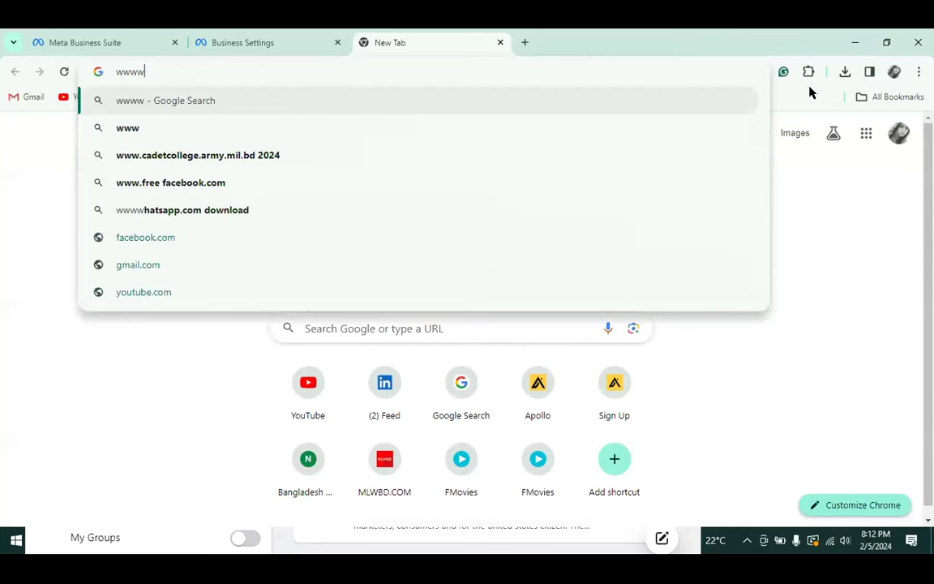
key("BackSpace")
type(".")
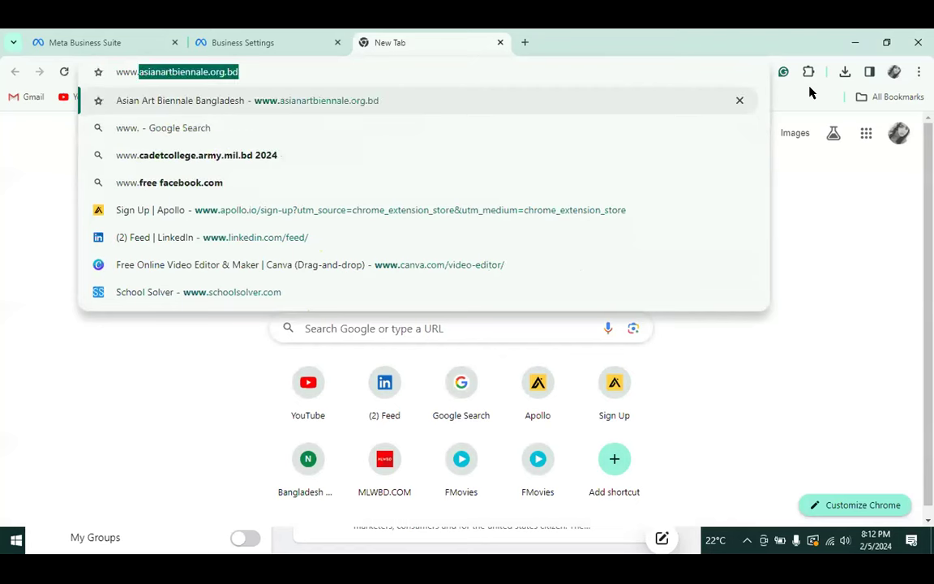
type("nohali")
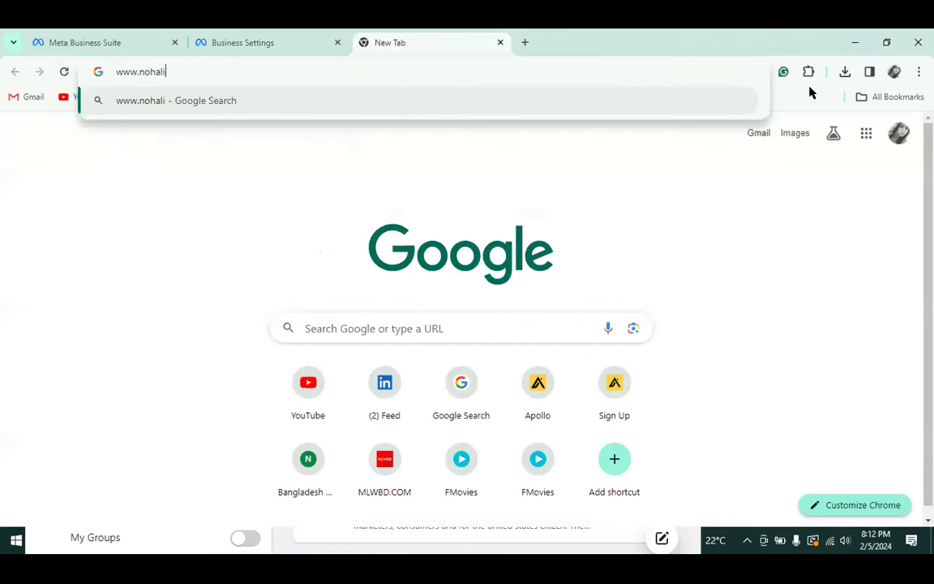
key("BackSpace")
key("BackSpace")
key("BackSpace")
key("BackSpace")
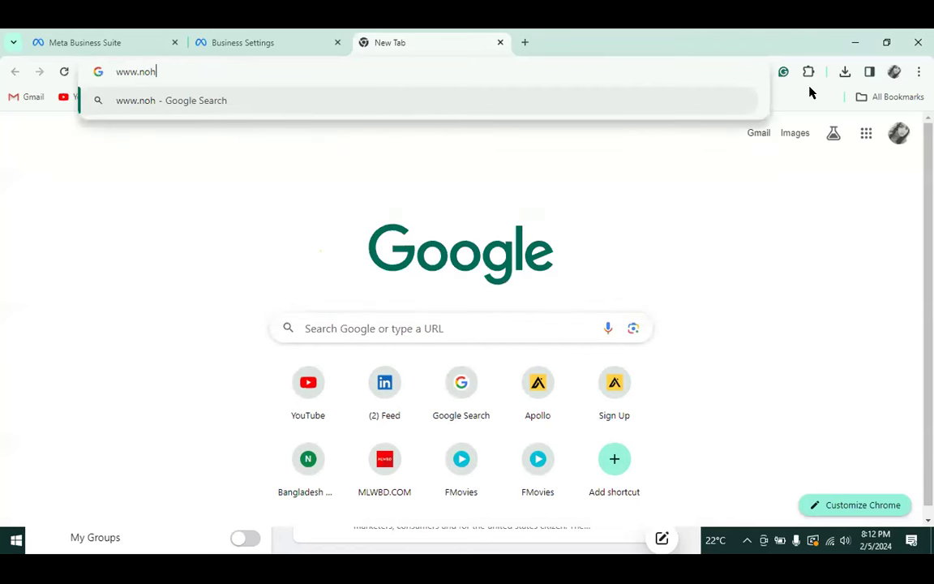
key("BackSpace")
key("BackSpace")
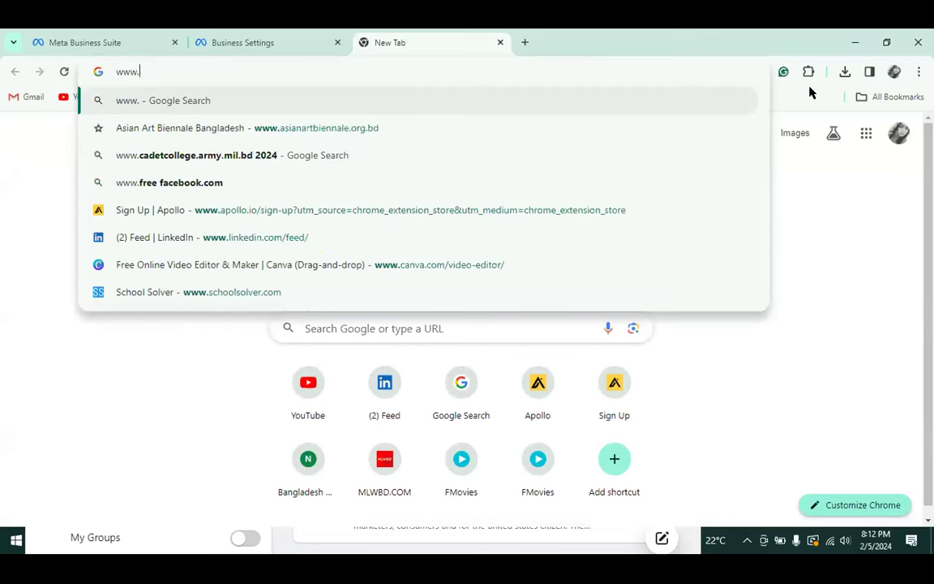
type("facebook")
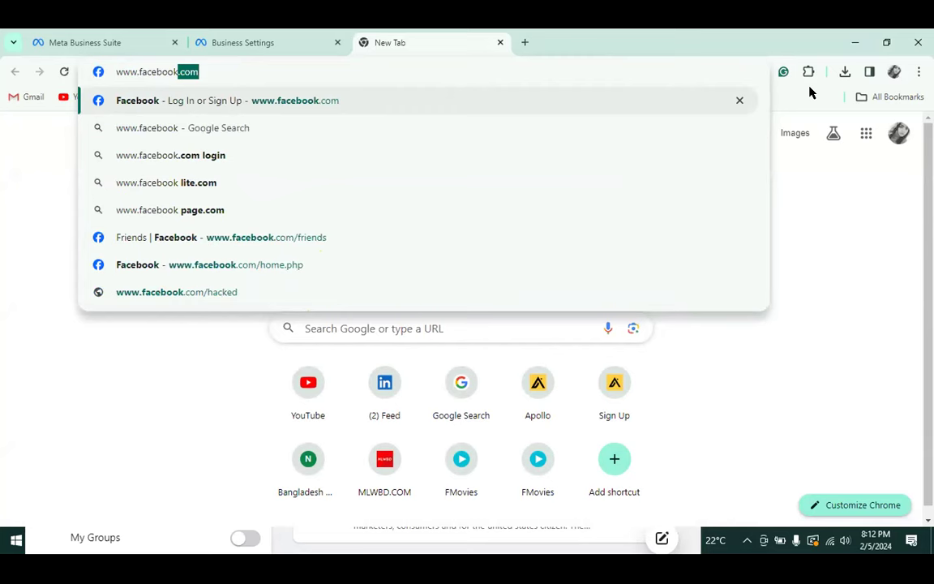
type(".com/nohalicraft")
key("Return")
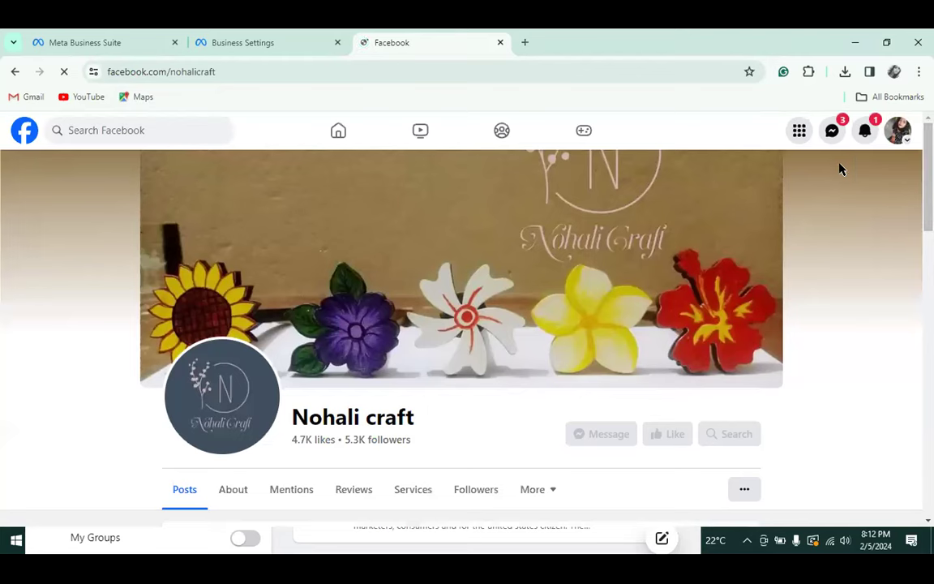
Copy the Nohali craft Page's full https address from the address bar
left_click(272, 69)
left_click(278, 70)
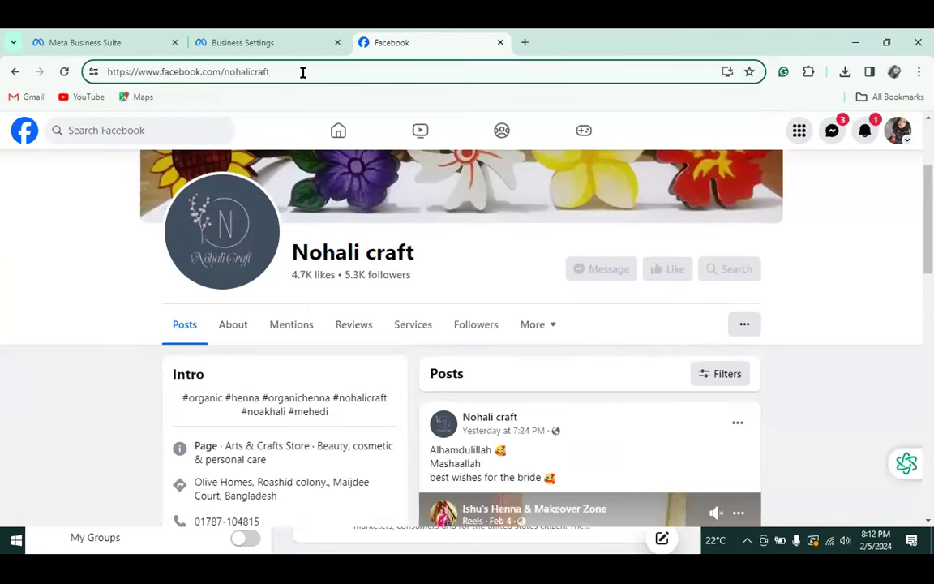
triple_click(303, 72)
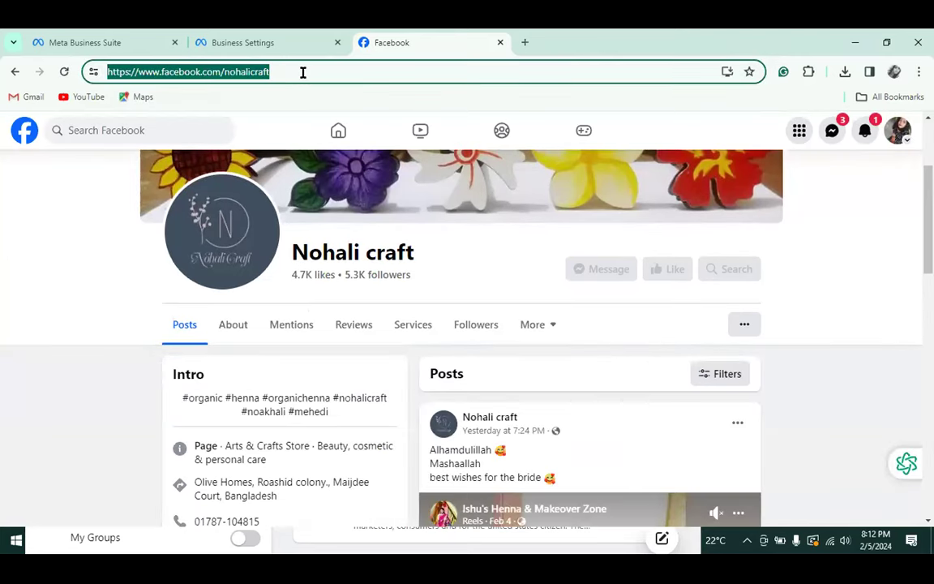
right_click(189, 73)
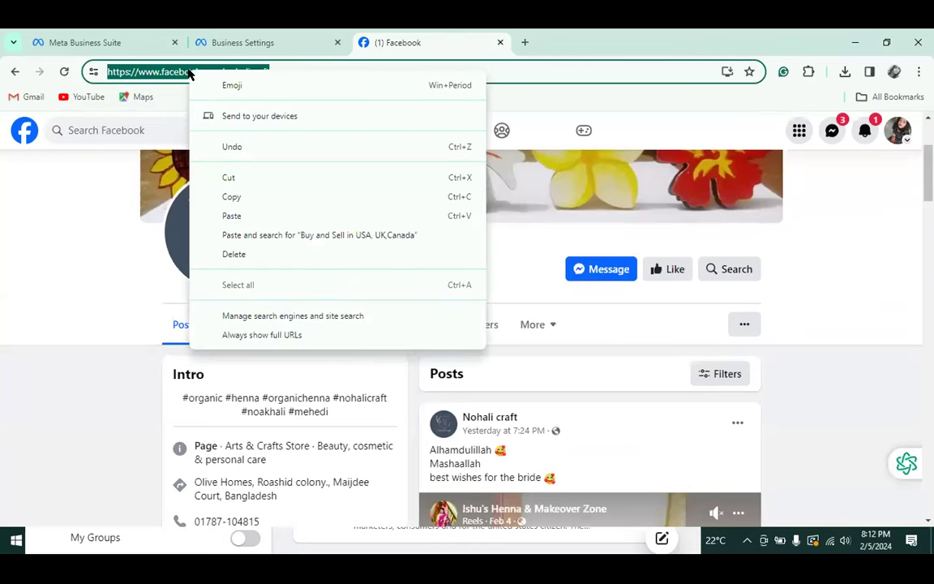
left_click(231, 196)
Paste the Nohali craft URL, select Nohali craft, review roles, then close the request unsent
left_click(256, 42)
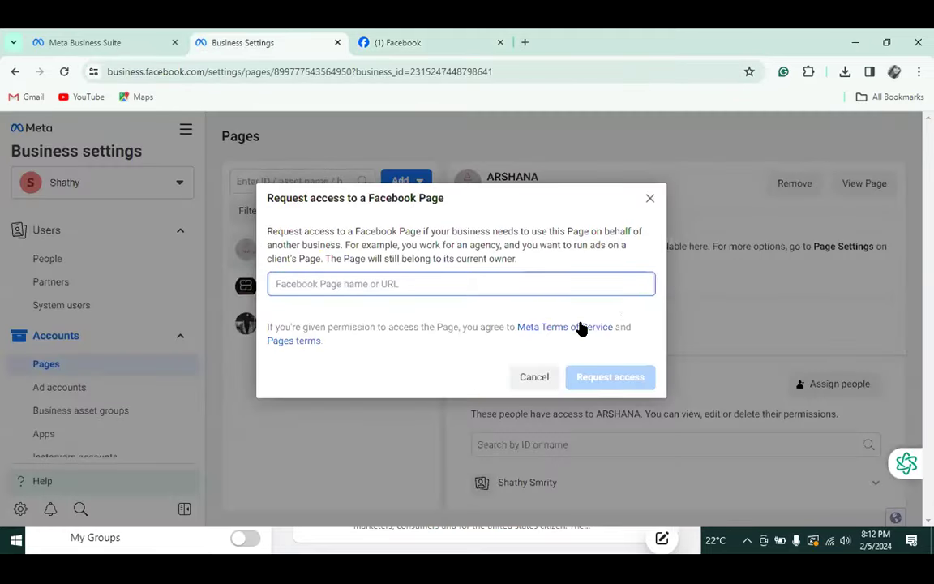
left_click(340, 283)
key("ctrl+v")
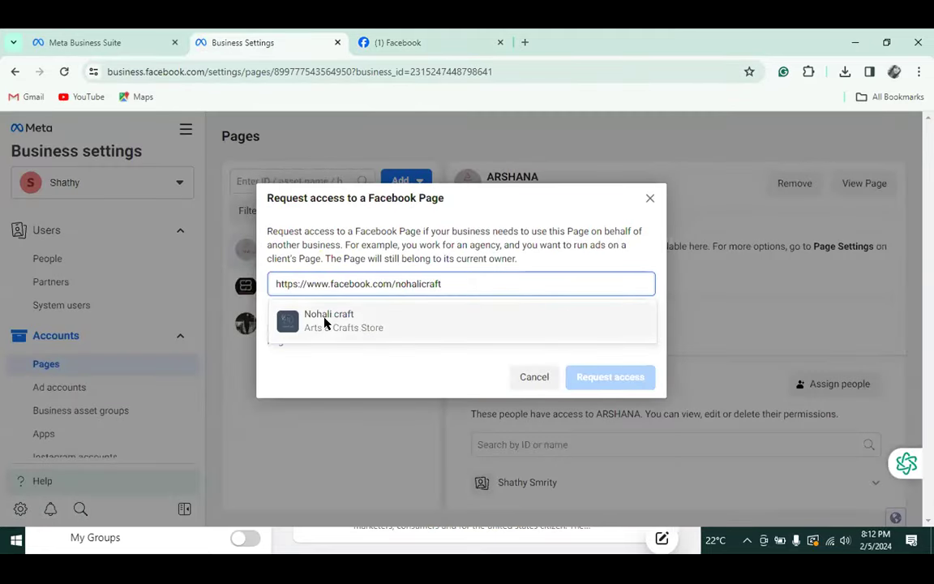
left_click(322, 322)
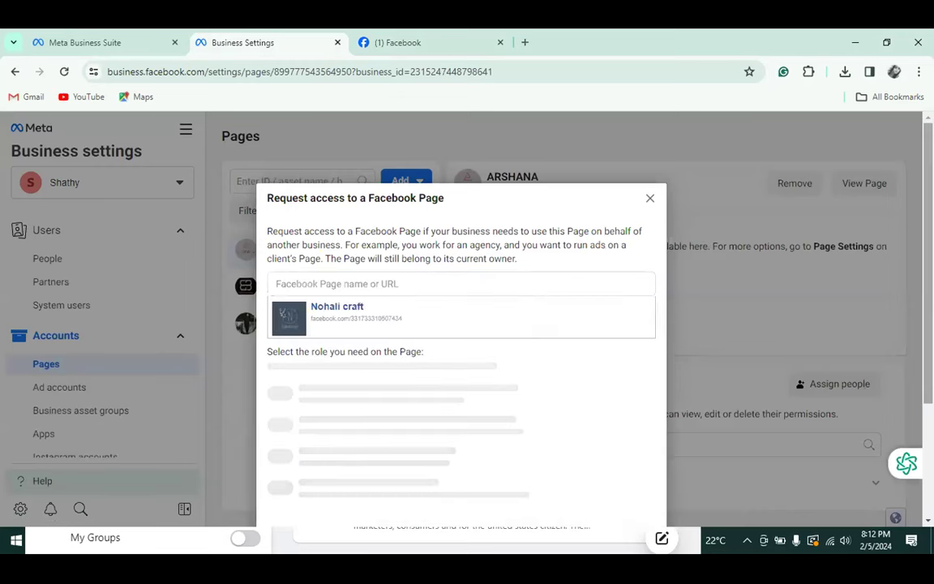
scroll(649, 231, "down", 2)
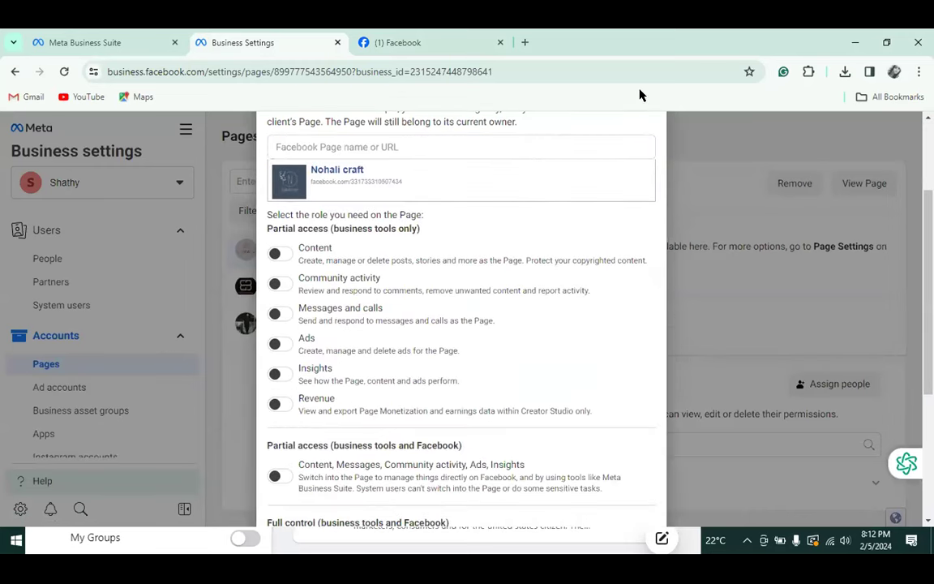
scroll(596, 260, "up", 2)
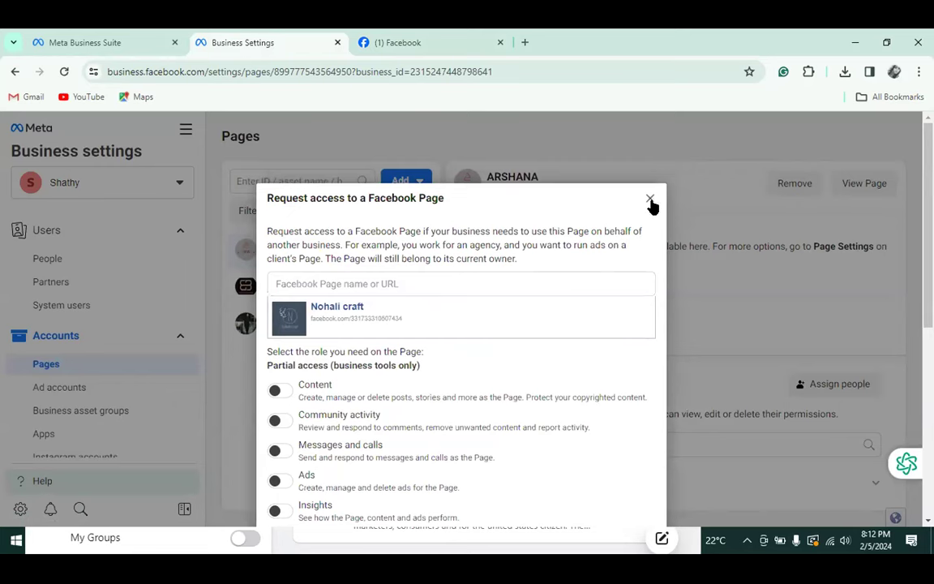
left_click(649, 199)
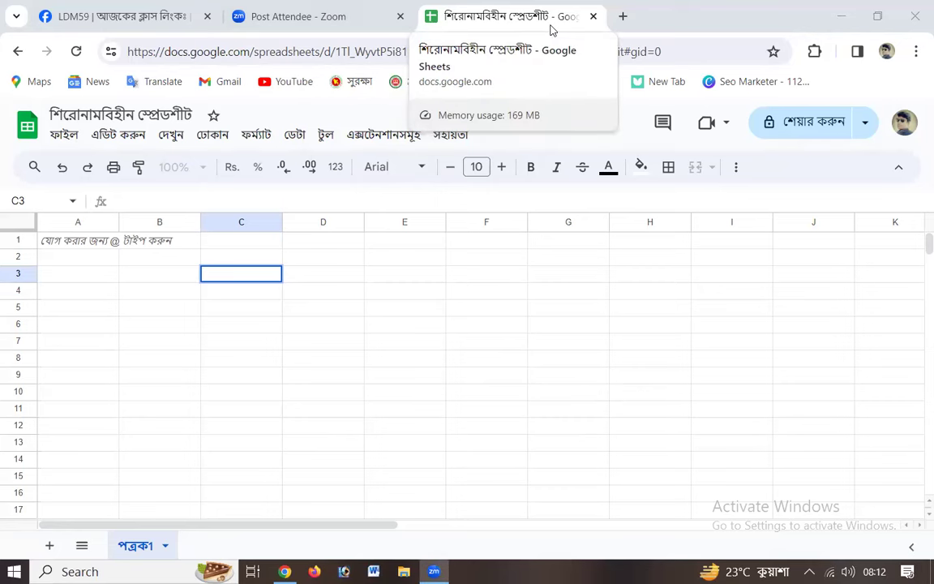
Open a new blank Chrome tab beside the untitled spreadsheet
left_click(623, 16)
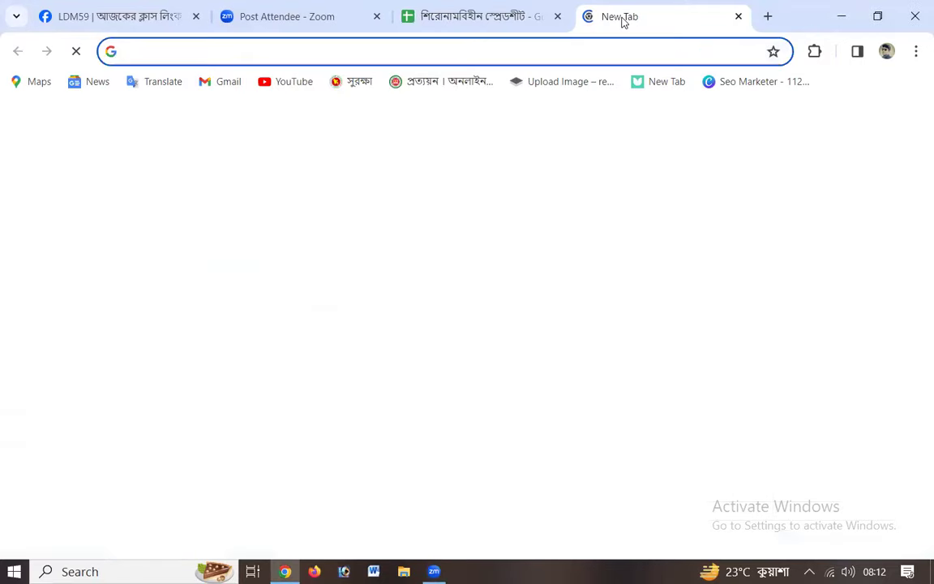
Close the Zoom tab and go to the Facebook home feed
left_click(377, 17)
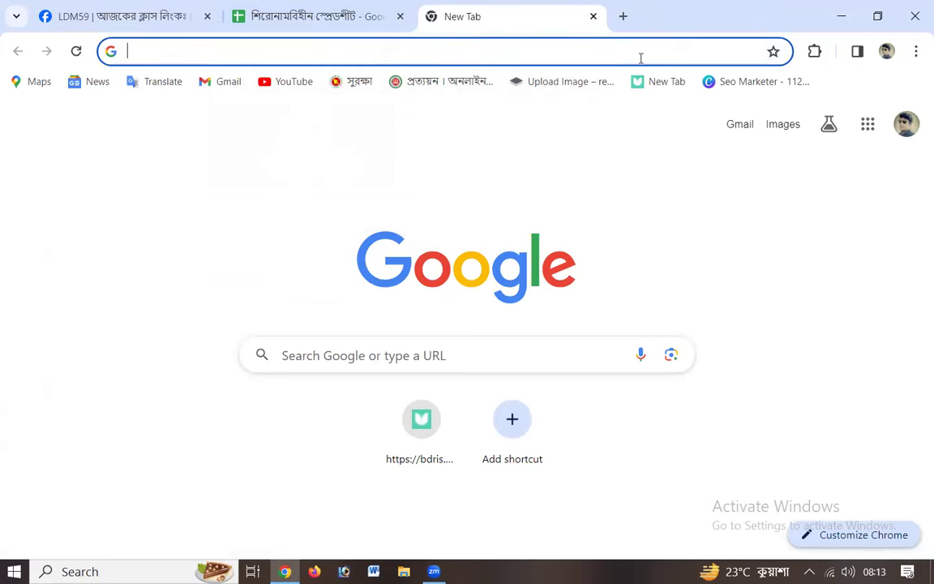
left_click(116, 18)
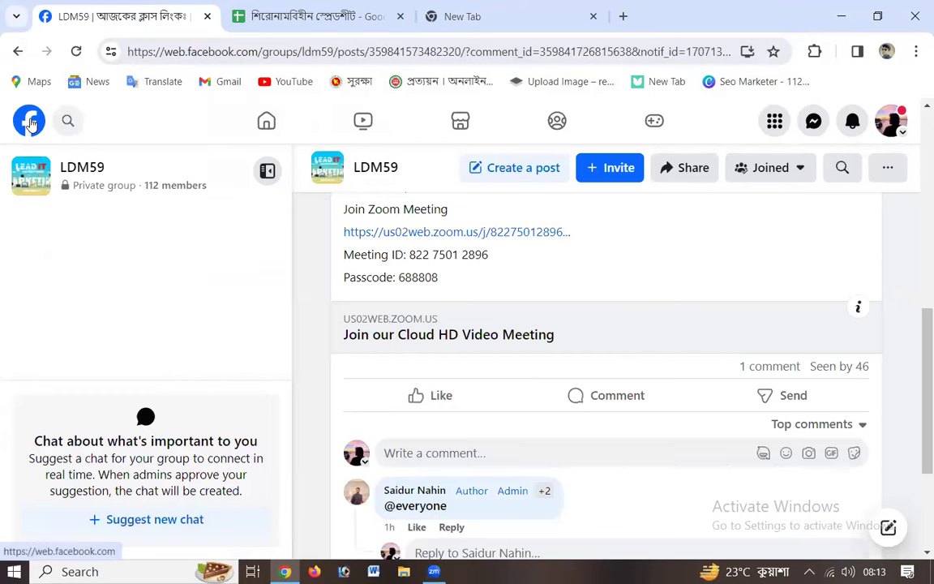
left_click(29, 116)
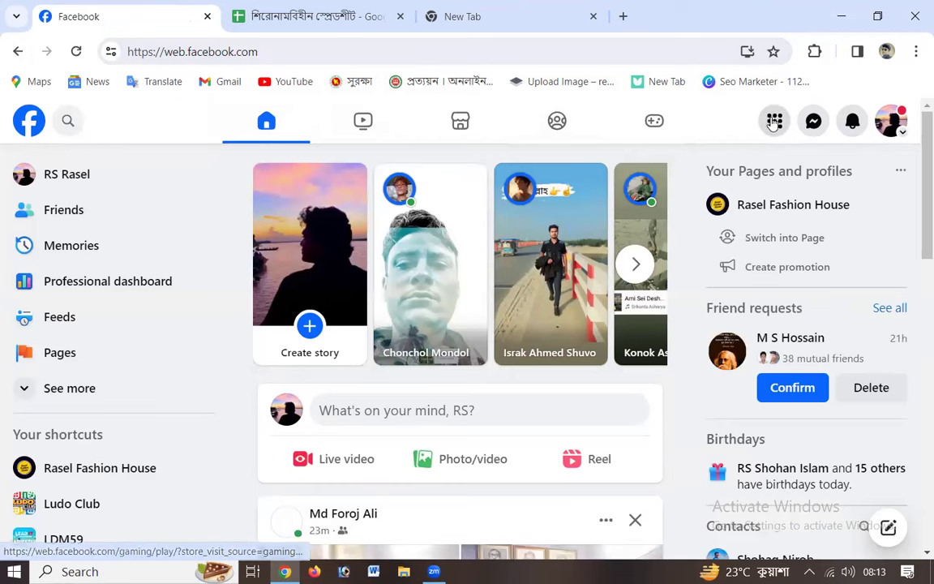
Browse Facebook's full features menu, then return to the blank new tab
left_click(774, 120)
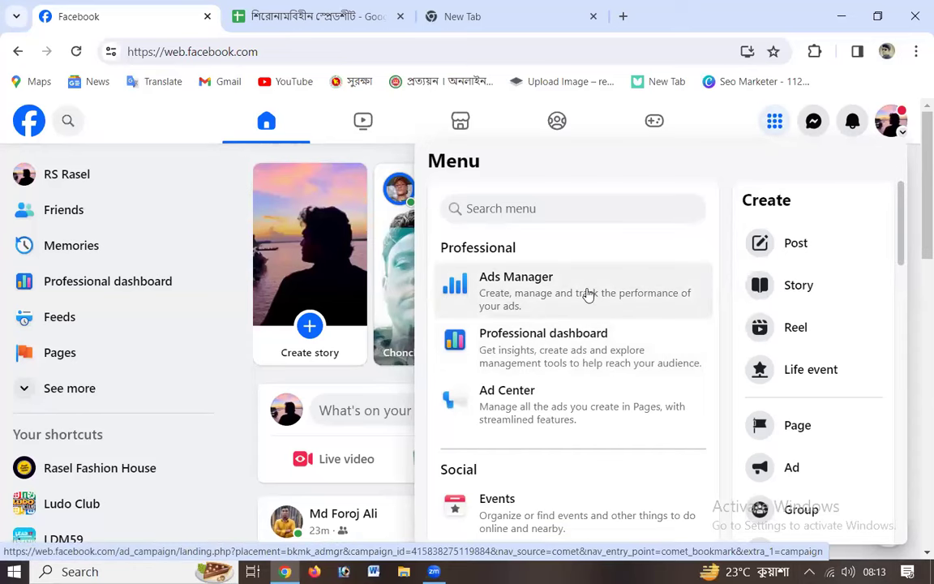
scroll(578, 408, "down", 3)
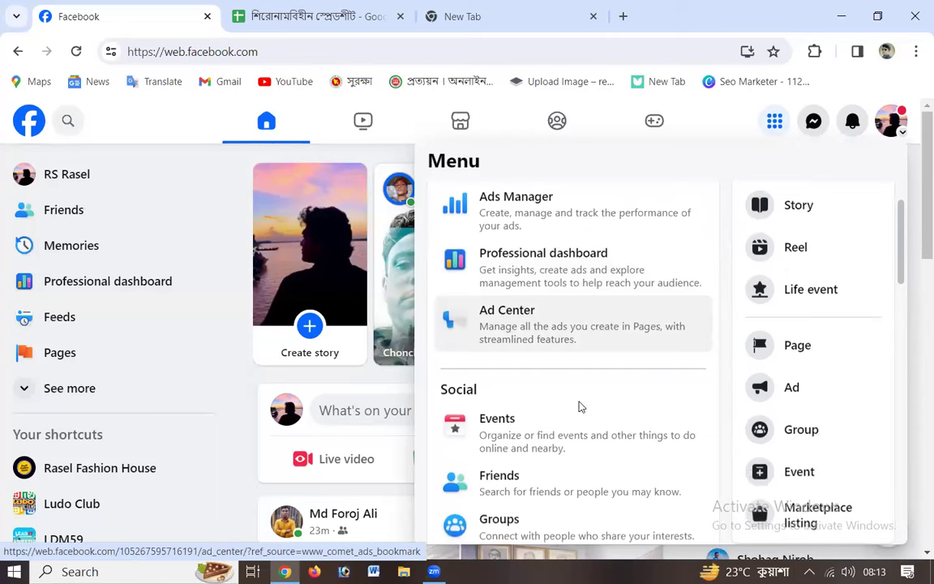
scroll(579, 407, "down", 2)
scroll(580, 406, "up", 5)
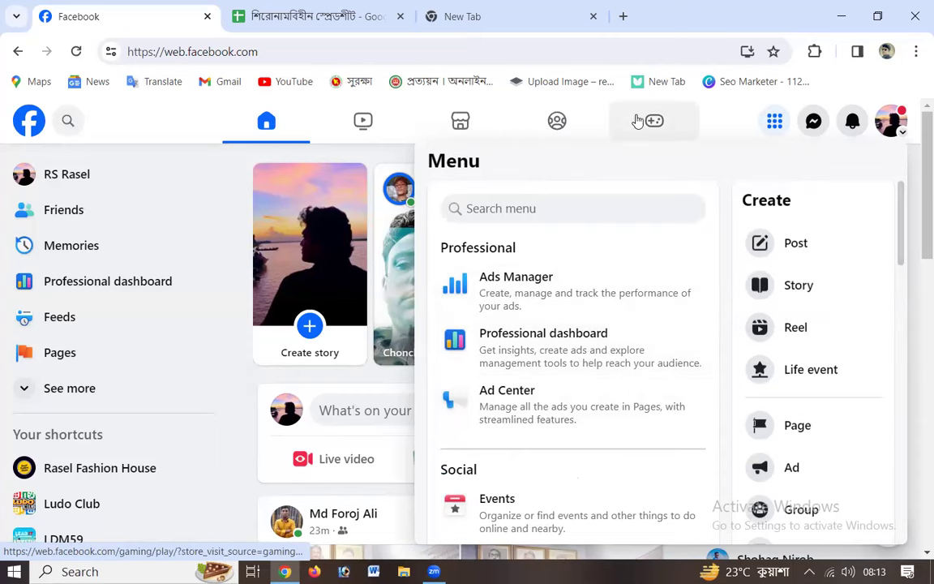
left_click(484, 14)
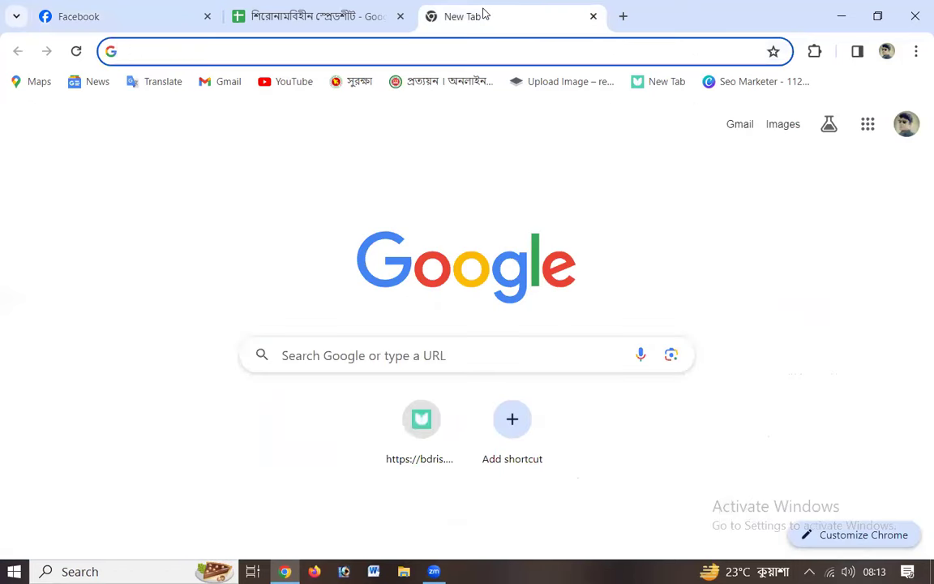
Search Google for business.facebook.com and open the 'Login and Access Meta Business Suite' result
left_click(166, 51)
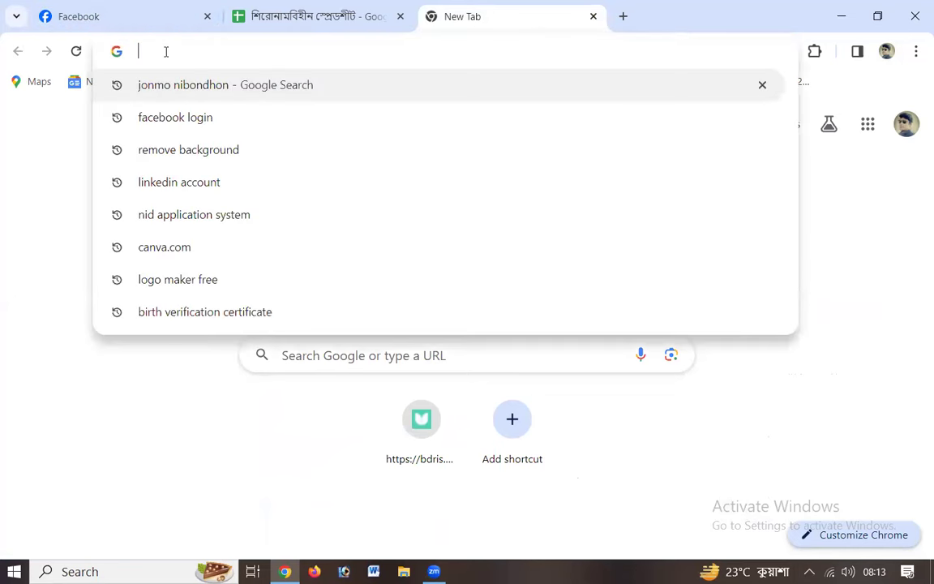
type("নজহসড়াডেনগগত.েম")
key("BackSpace")
key("BackSpace")
key("BackSpace")
key("BackSpace")
key("BackSpace")
key("BackSpace")
key("BackSpace")
key("BackSpace")
key("BackSpace")
key("BackSpace")
key("BackSpace")
key("BackSpace")
key("BackSpace")
key("BackSpace")
key("BackSpace")
key("BackSpace")
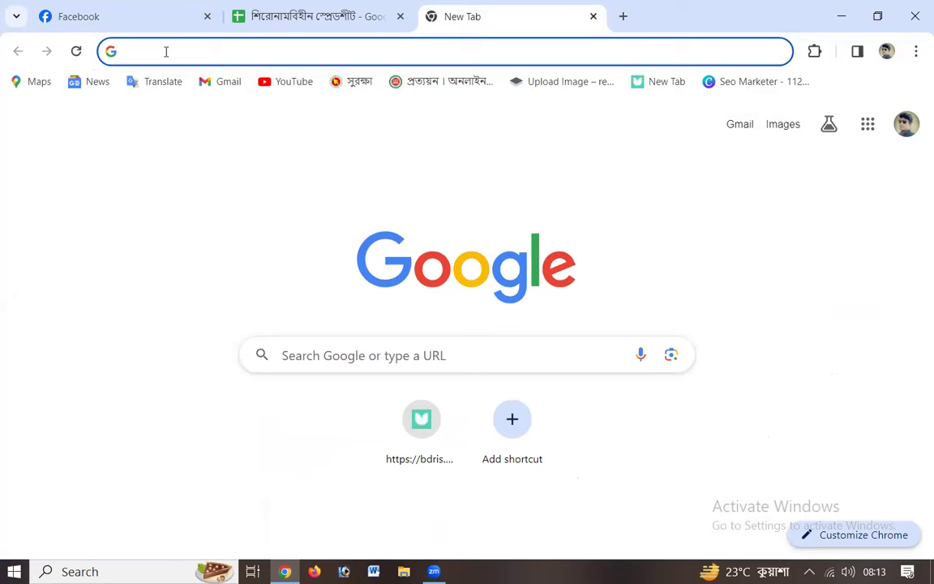
type("bu")
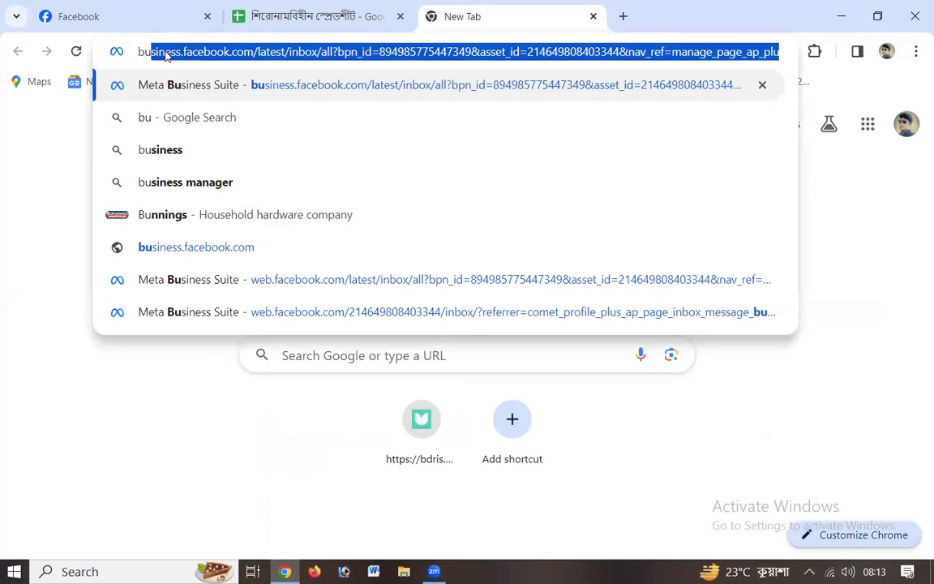
type("n")
key("BackSpace")
key("BackSpace")
key("BackSpace")
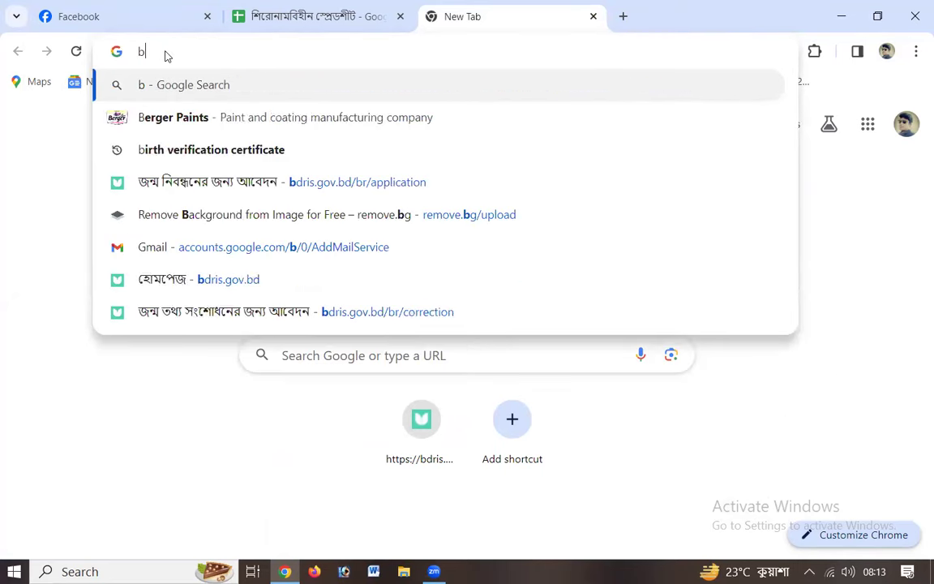
type("busin")
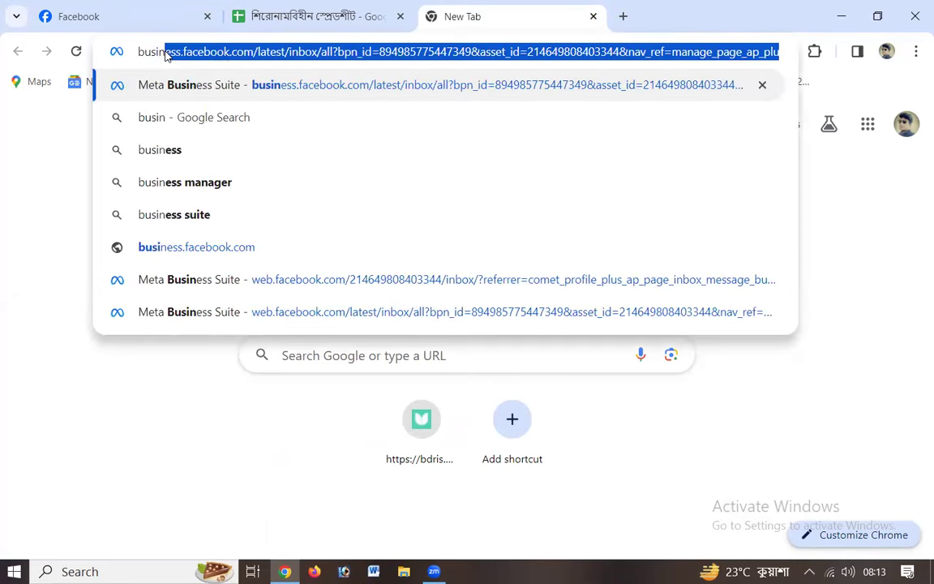
type("ess.face")
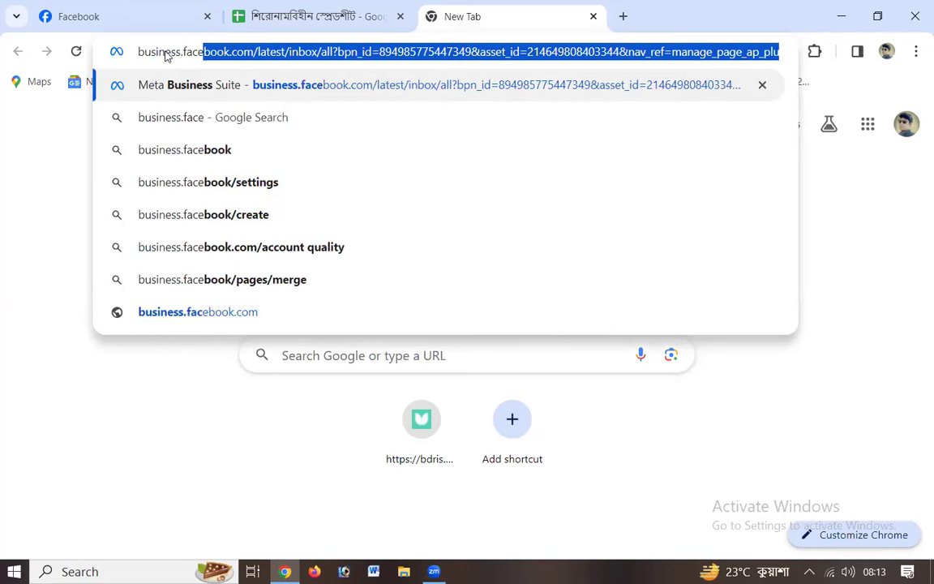
type("book.com")
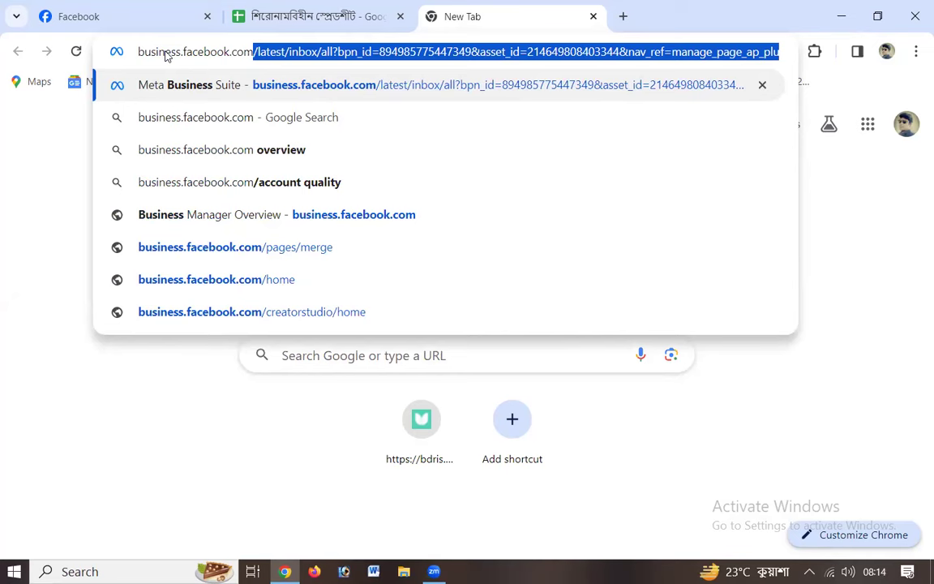
key("Down")
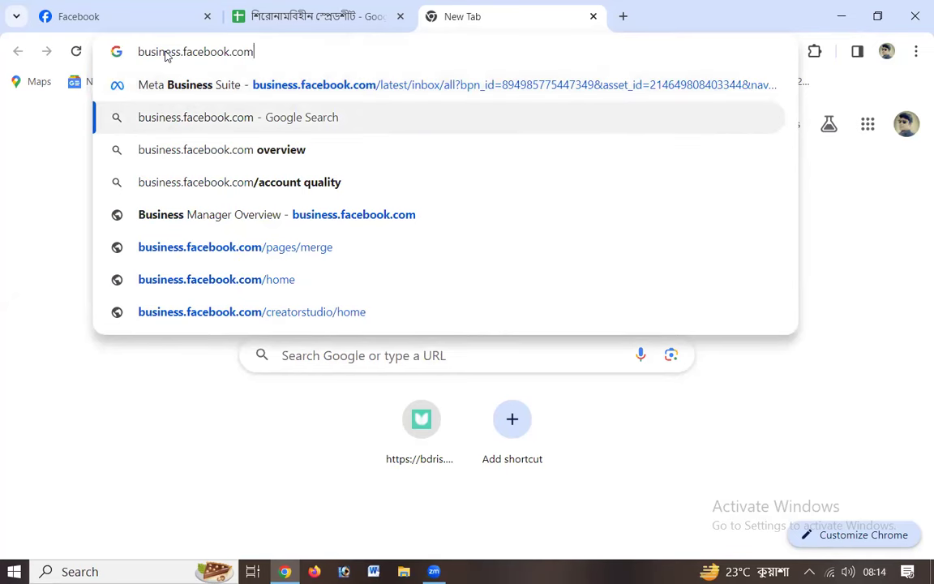
key("Return")
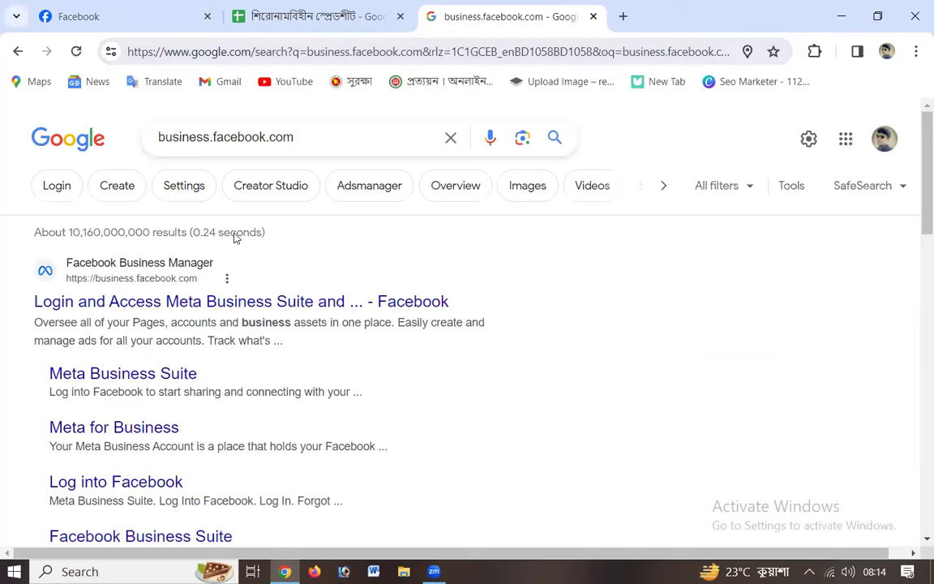
left_click(217, 301)
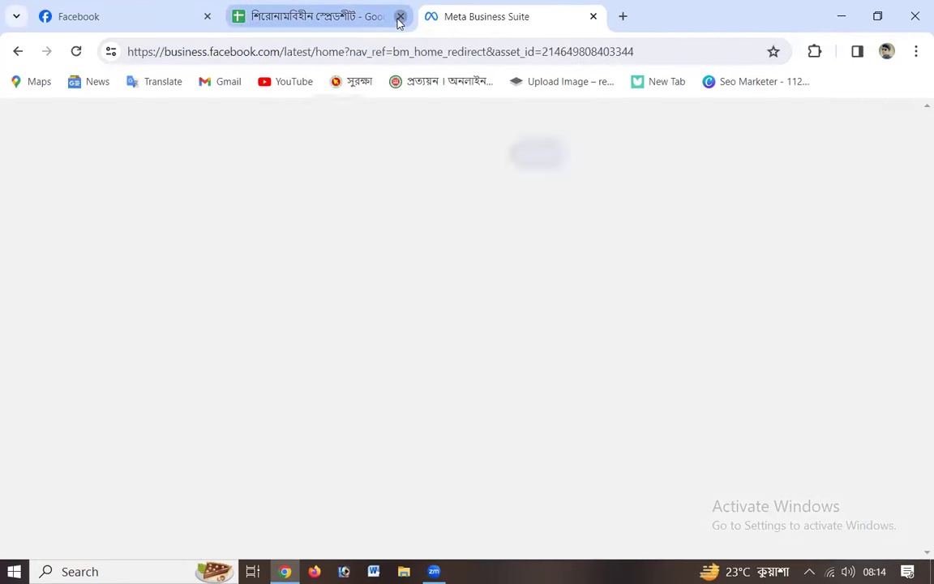
Cancel closing the untitled spreadsheet and switch to the Meta Business Suite tab
left_click(400, 17)
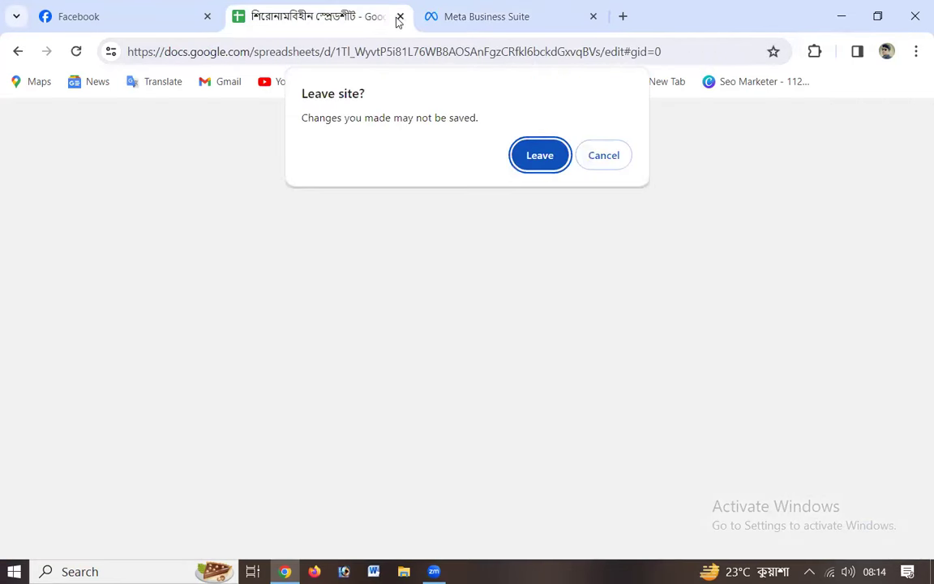
left_click(592, 158)
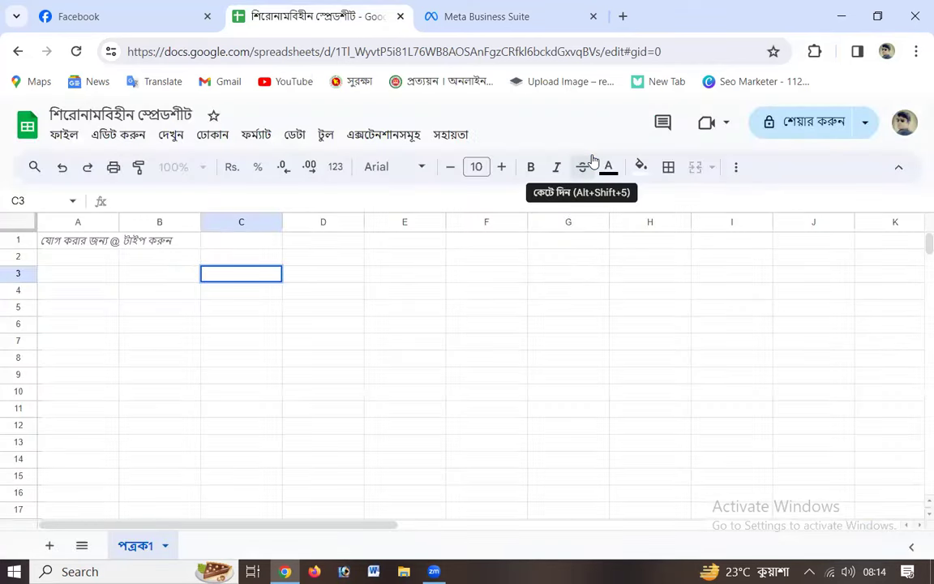
left_click(506, 9)
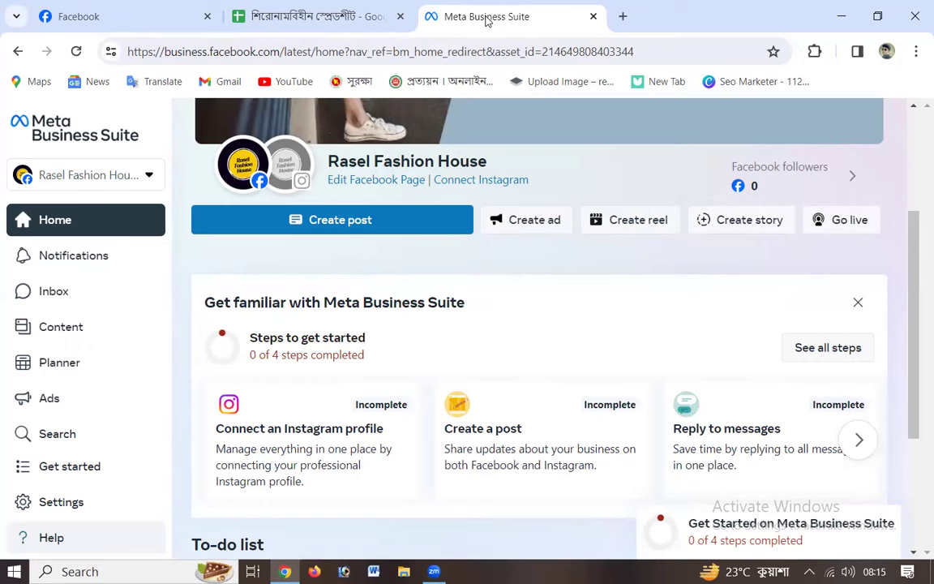
Return to Facebook, close its menu panel and expand the full shortcuts list
left_click(86, 24)
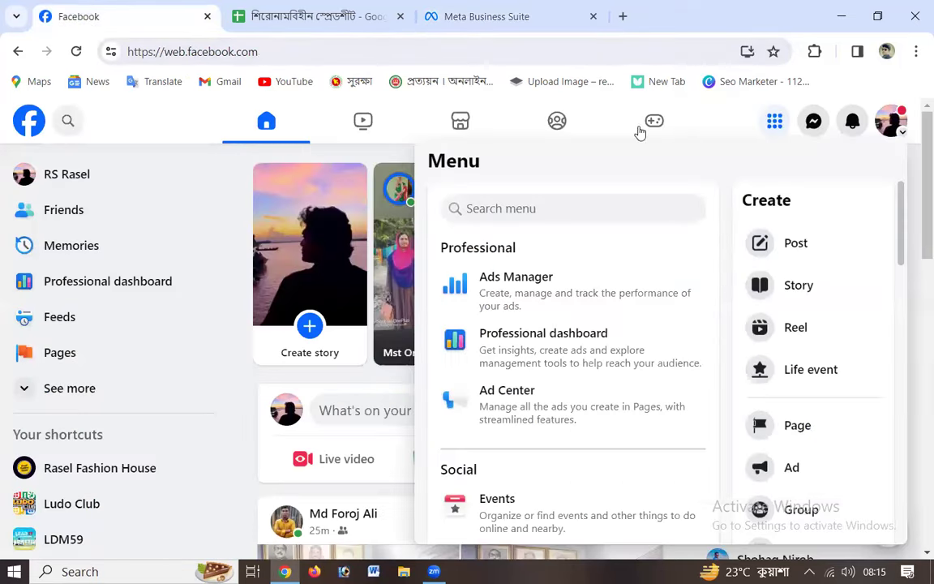
left_click(716, 120)
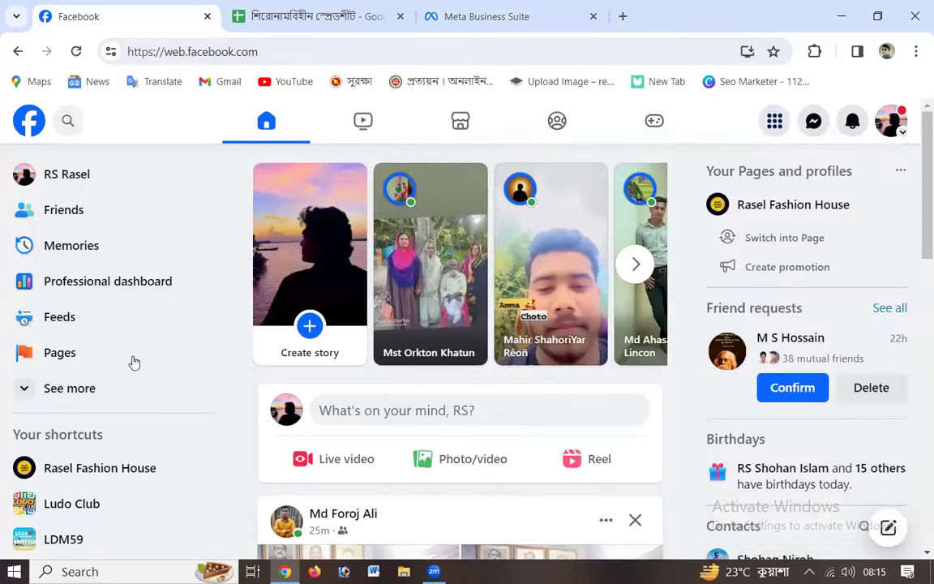
left_click(27, 389)
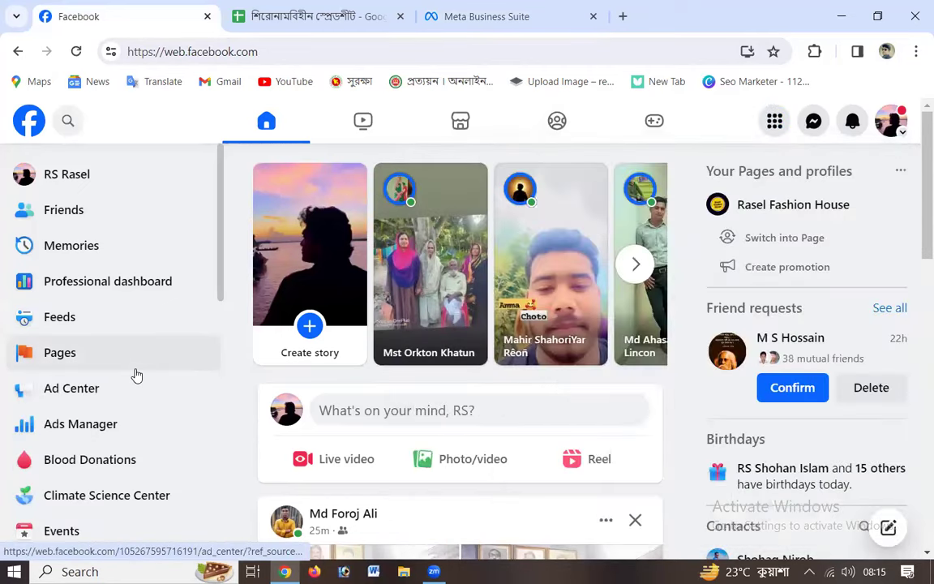
scroll(132, 376, "down", 2)
scroll(136, 375, "down", 4)
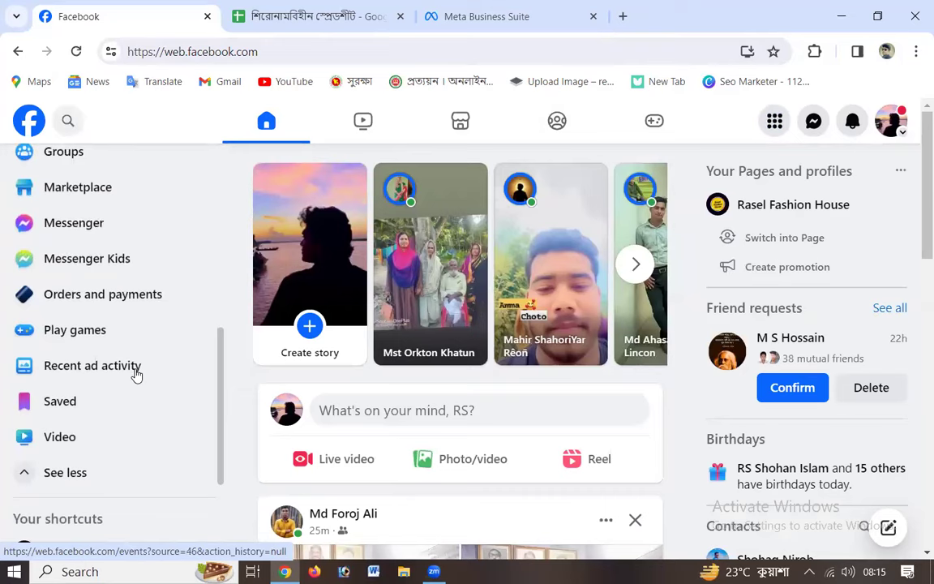
scroll(134, 371, "down", 2)
scroll(134, 366, "up", 10)
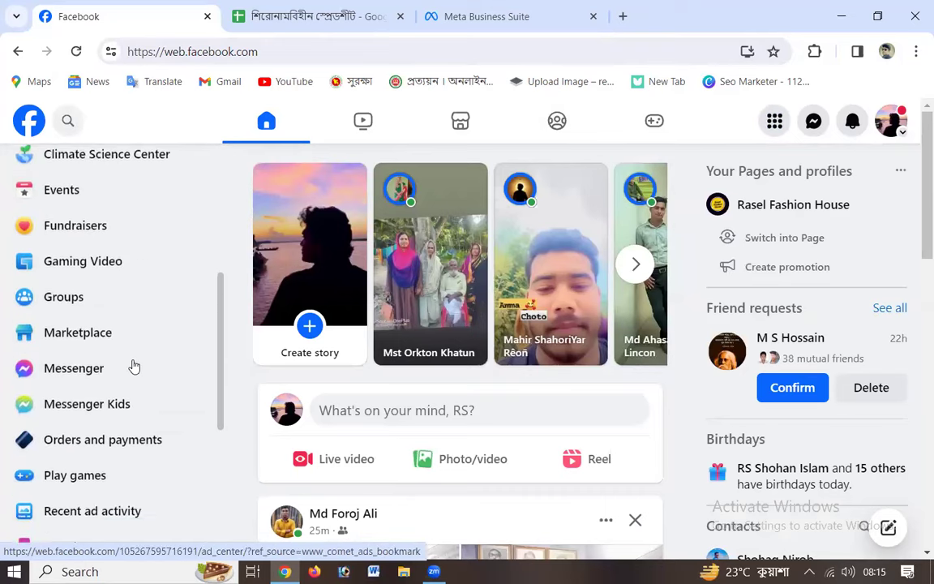
Switch the profile into the business Page and open its Meta Business Suite
left_click(888, 122)
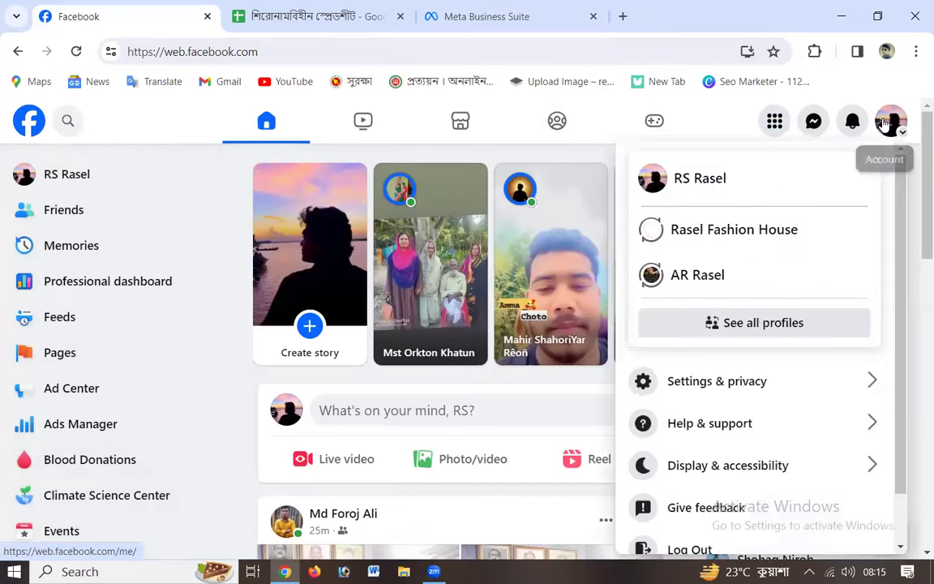
left_click(674, 233)
left_click(879, 236)
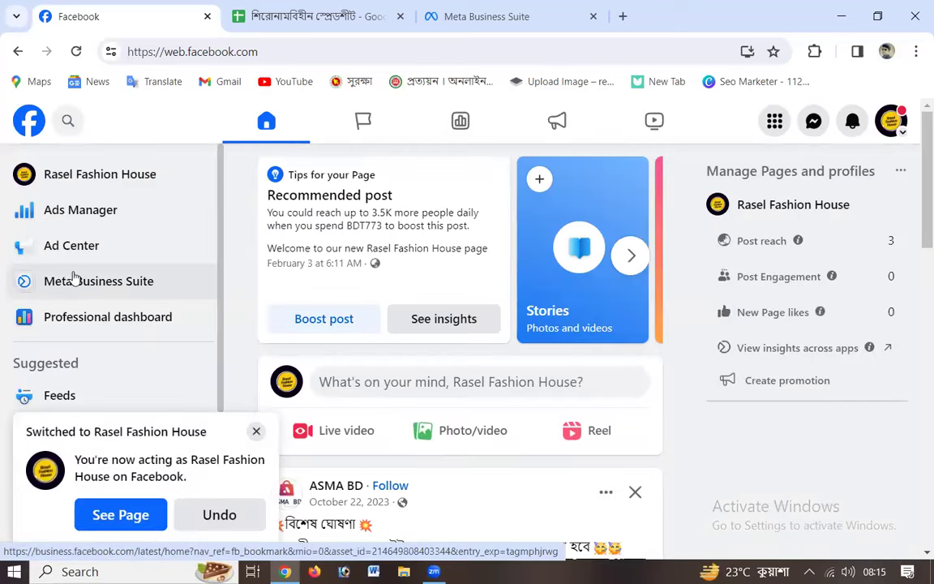
left_click(104, 283)
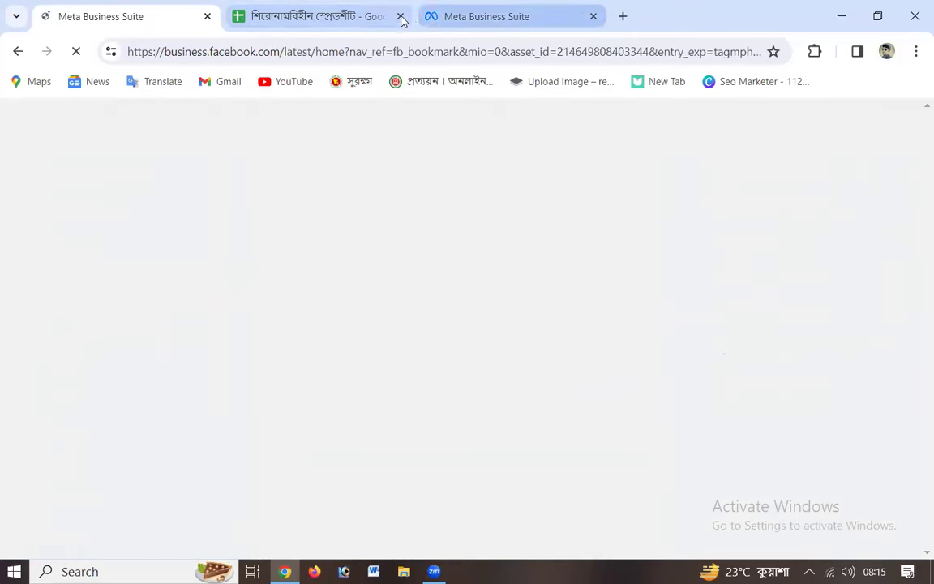
Close the spreadsheet tab without saving and check both Business Suite tabs
left_click(400, 16)
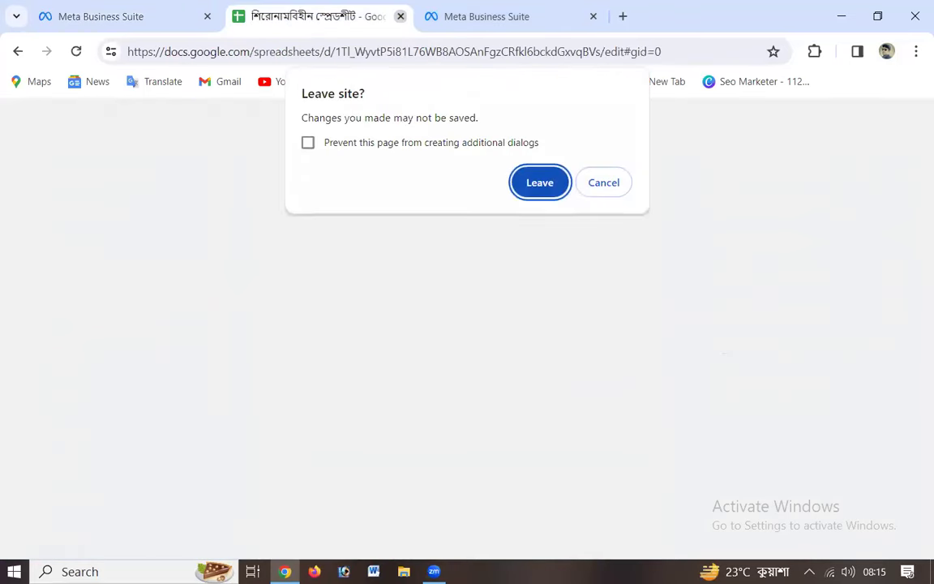
left_click(536, 183)
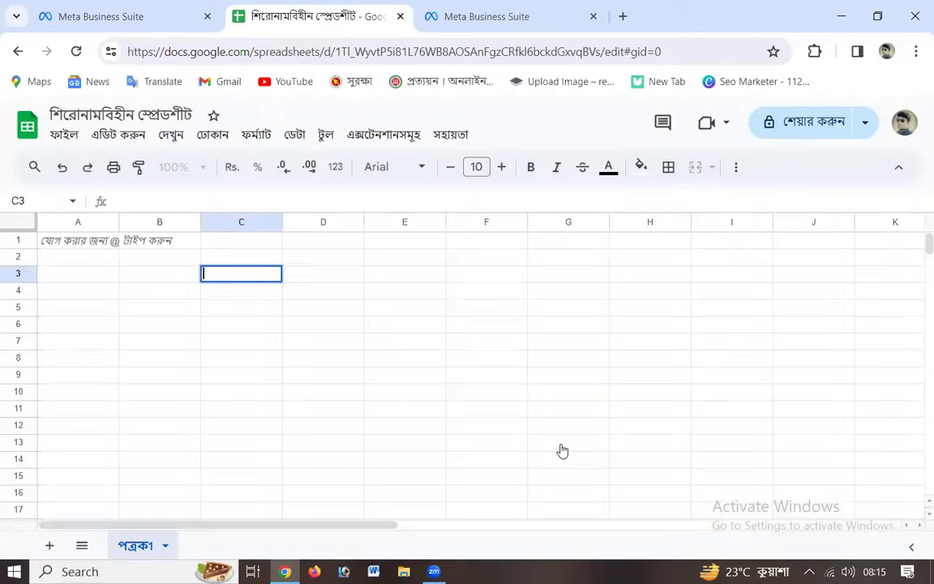
left_click(102, 14)
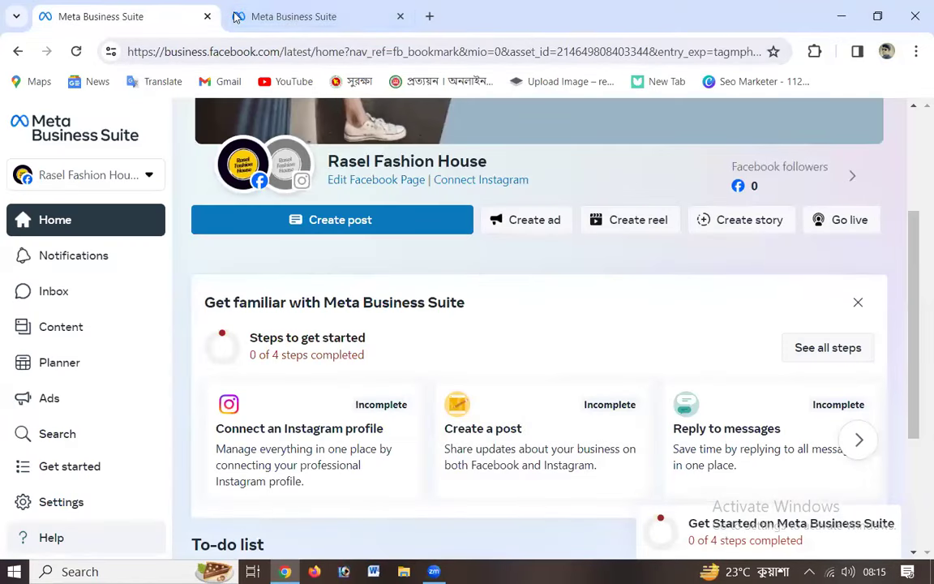
left_click(295, 15)
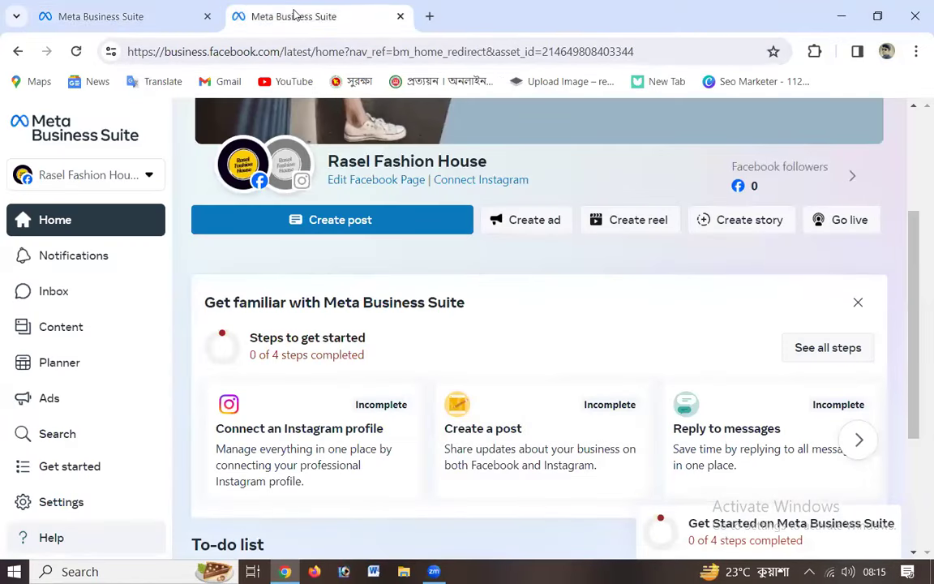
left_click(128, 16)
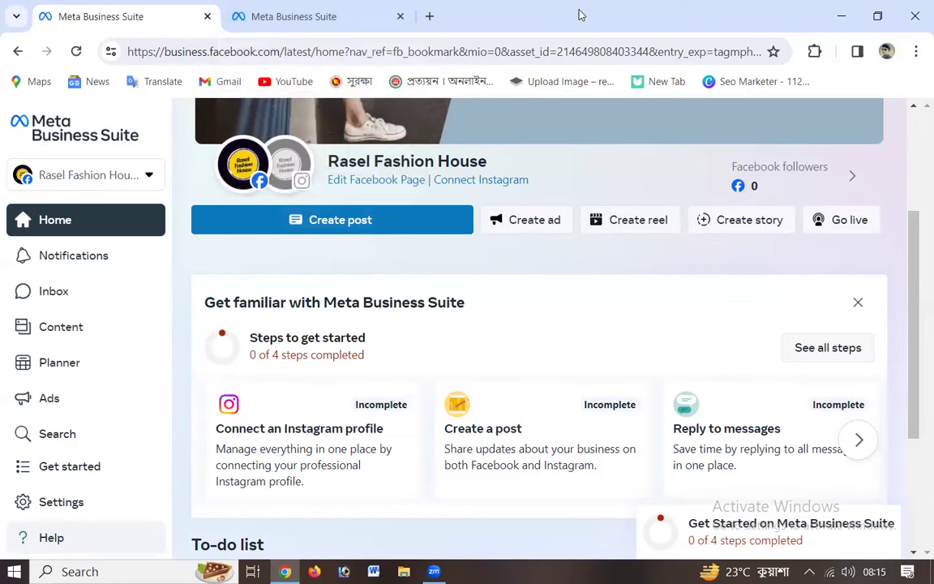
Close the duplicate Business Suite tab and browse the list of business accounts and Pages
left_click(400, 16)
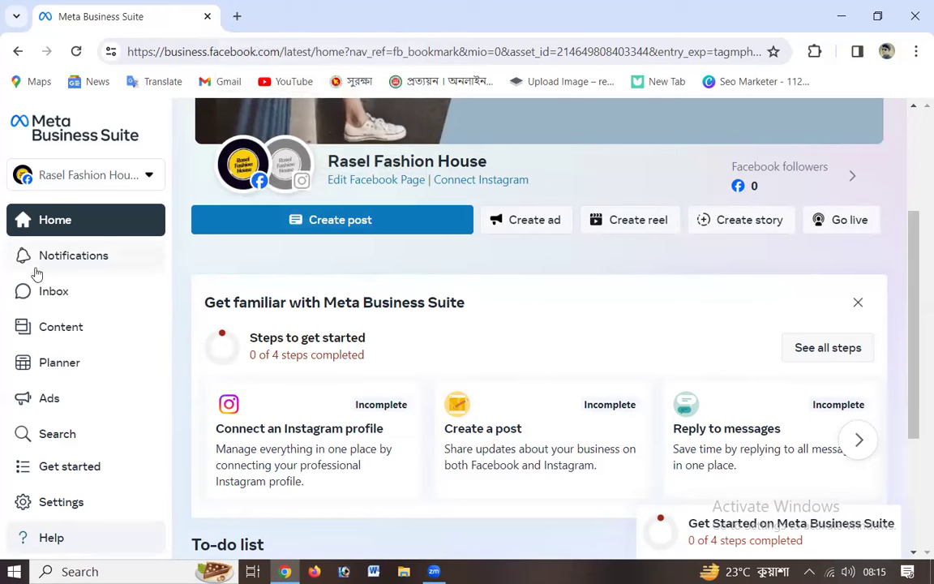
left_click(149, 176)
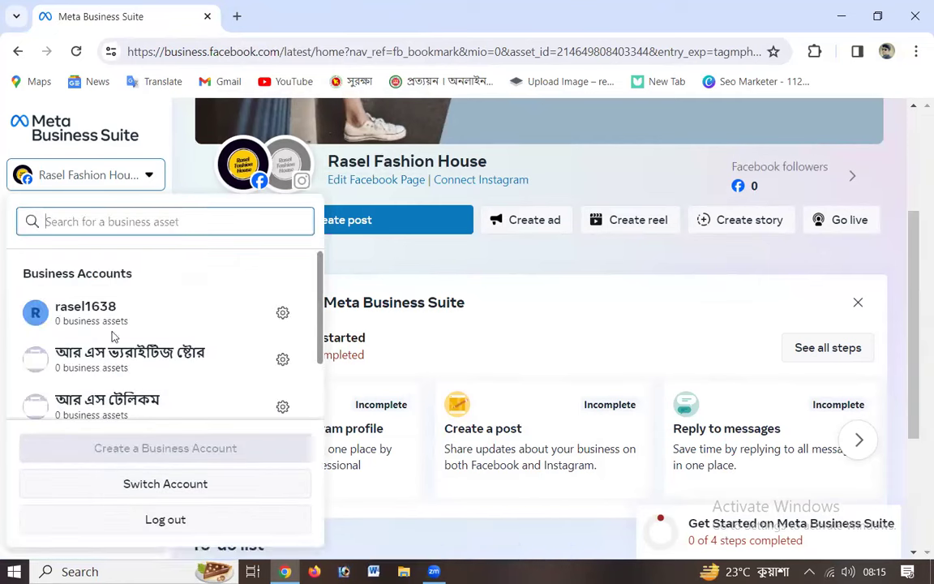
scroll(154, 336, "down", 2)
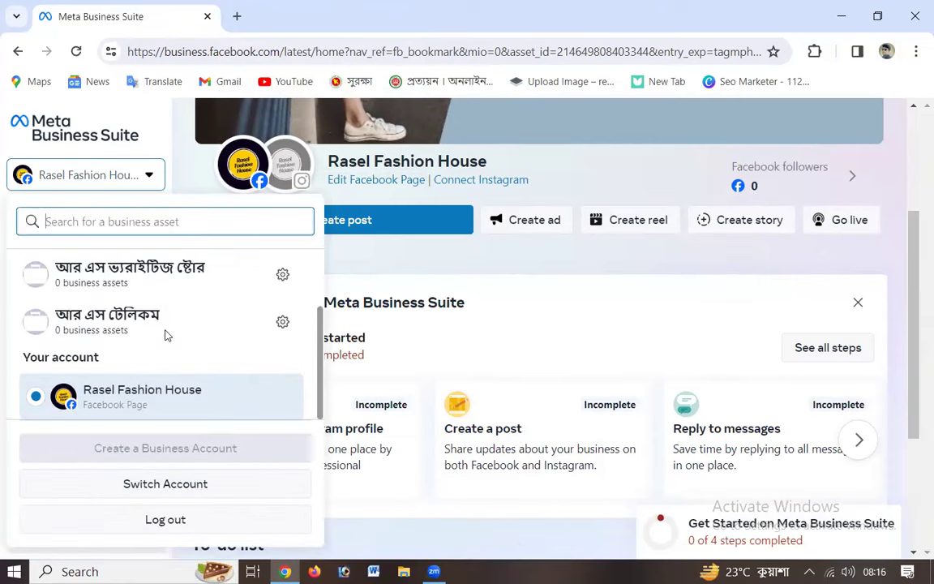
scroll(171, 335, "up", 2)
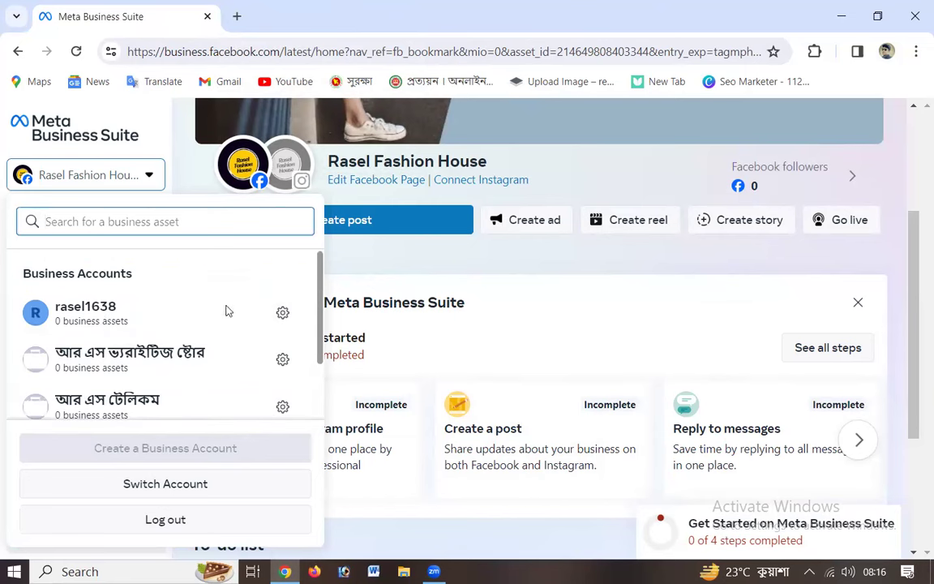
scroll(239, 309, "down", 1)
scroll(237, 309, "down", 2)
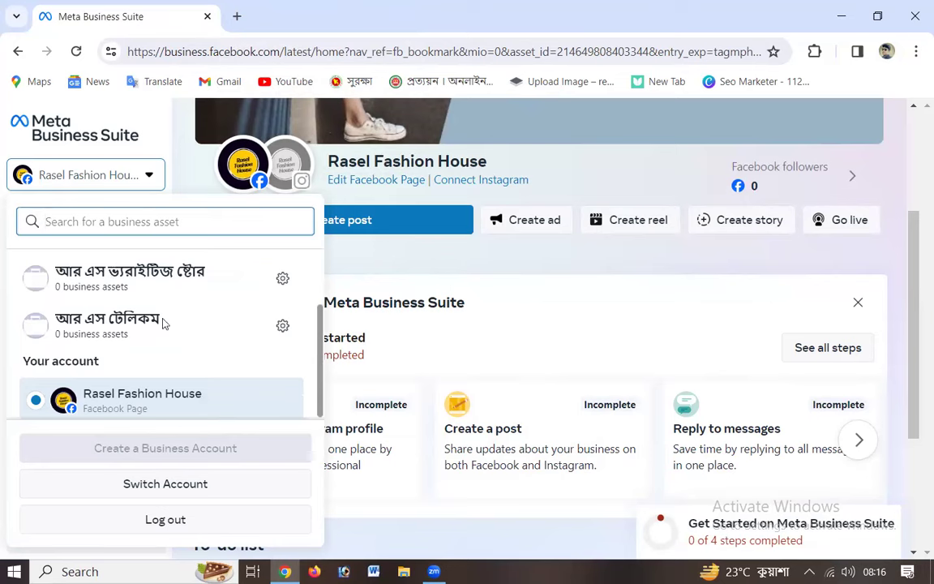
scroll(200, 321, "down", 1)
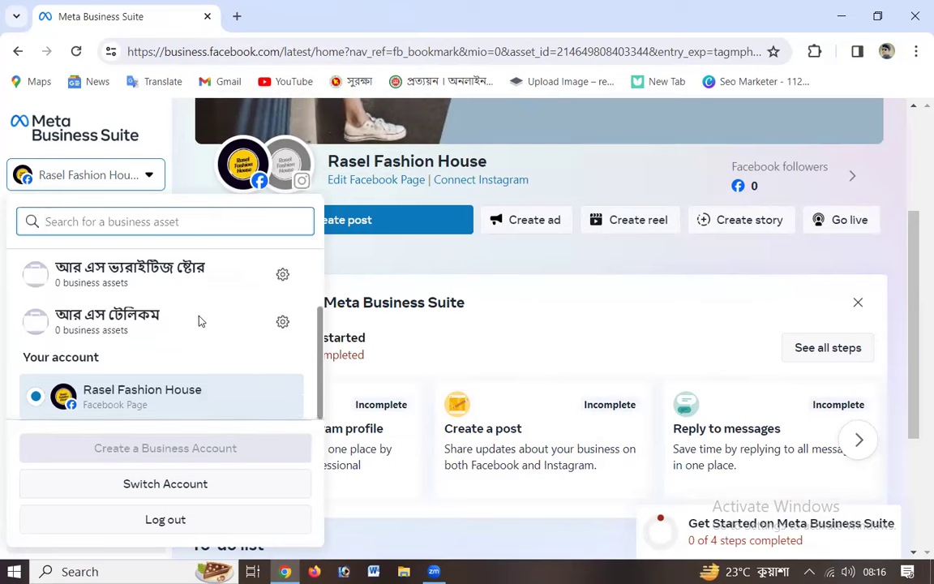
scroll(200, 320, "up", 2)
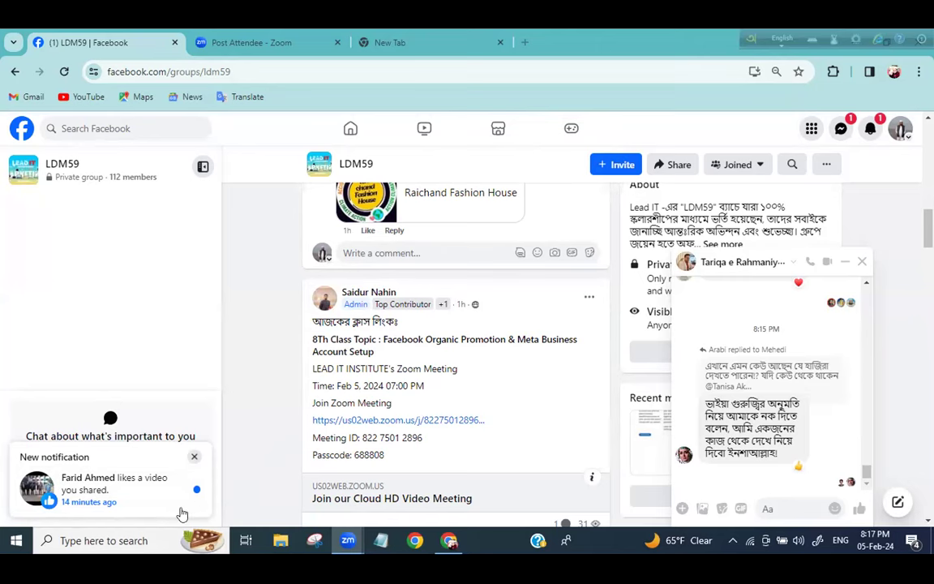
Scroll the LDM59 group feed to the admin's 8th-class Zoom post
scroll(269, 493, "down", 1)
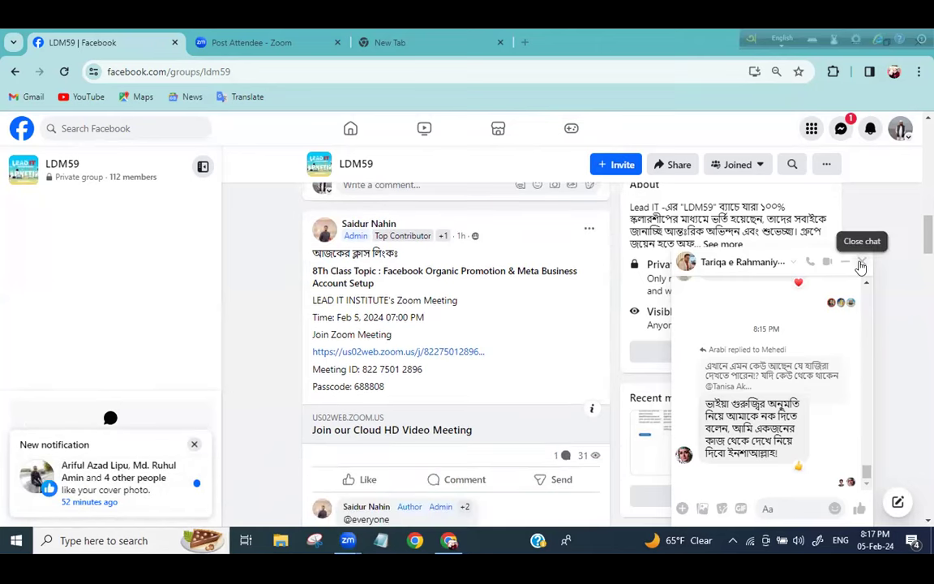
Close the Messenger chat and the Post Attendee - Zoom tab, switching to the blank new tab
left_click(861, 263)
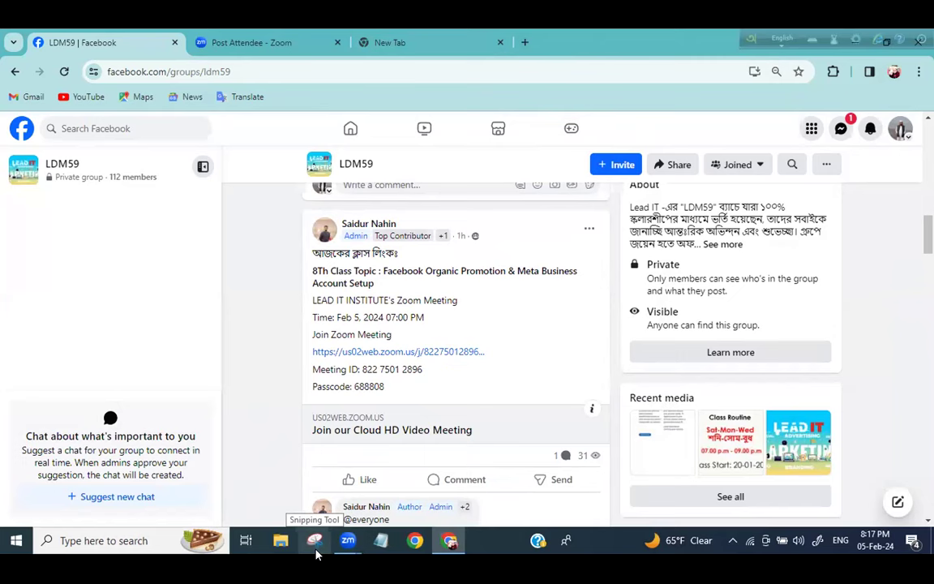
left_click(337, 42)
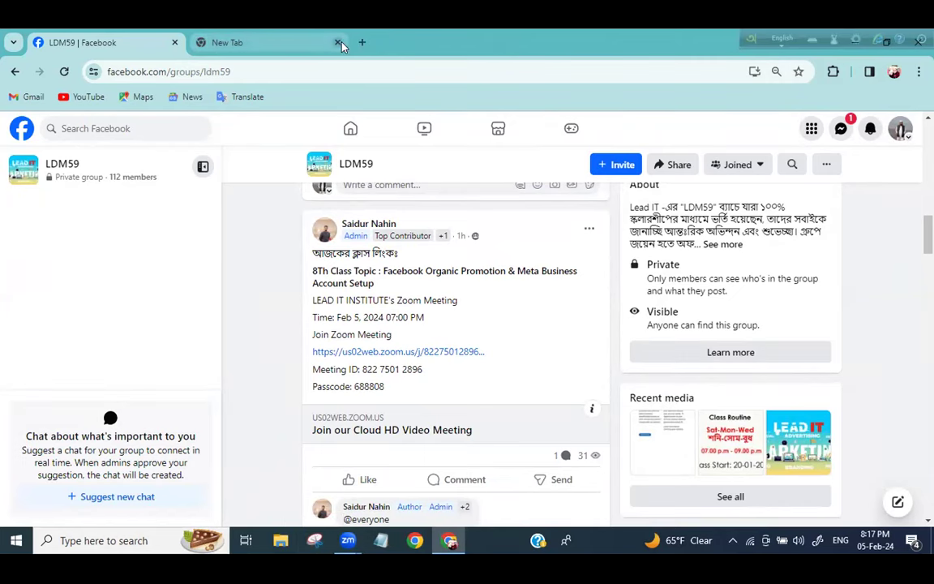
left_click(256, 43)
Load business.facebook.com in the new tab
left_click(261, 76)
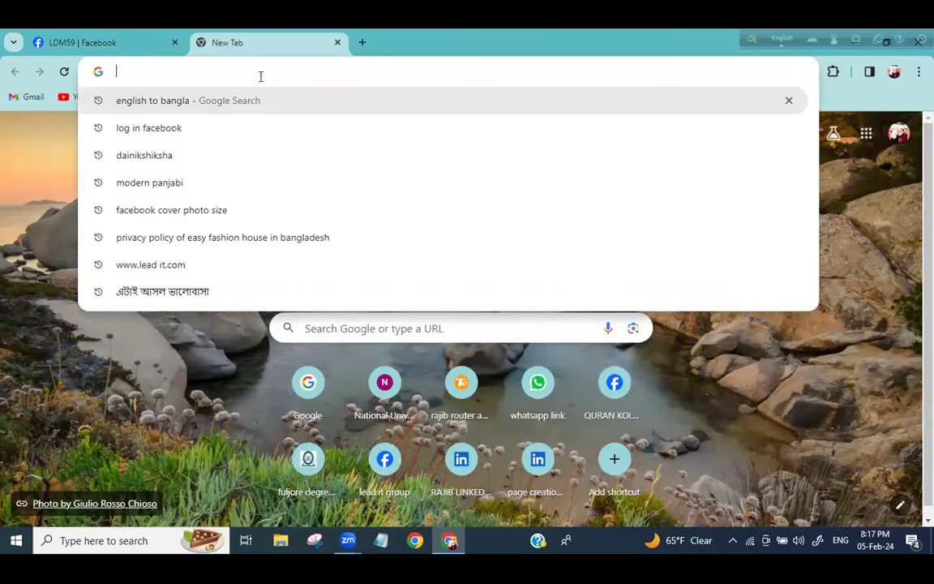
type("business.facebook.com")
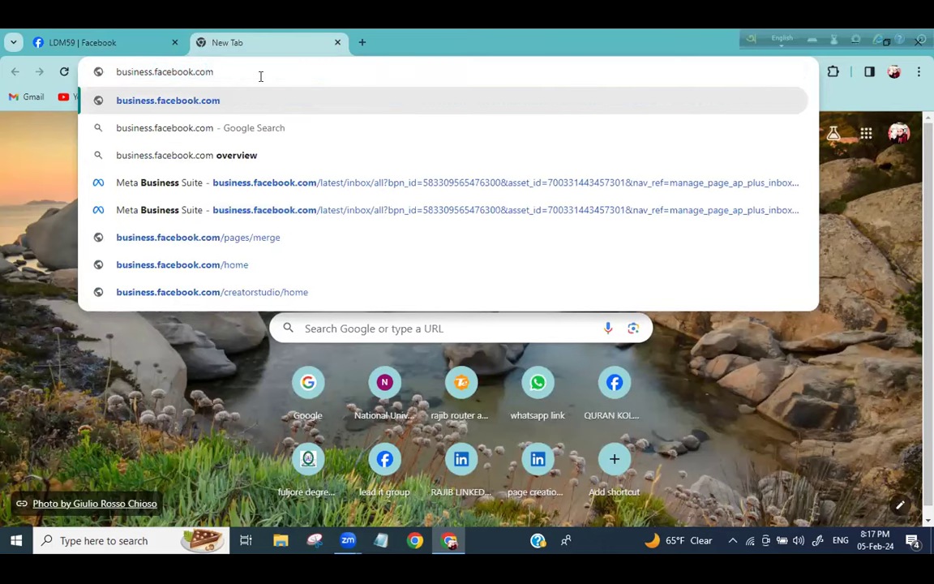
key("Return")
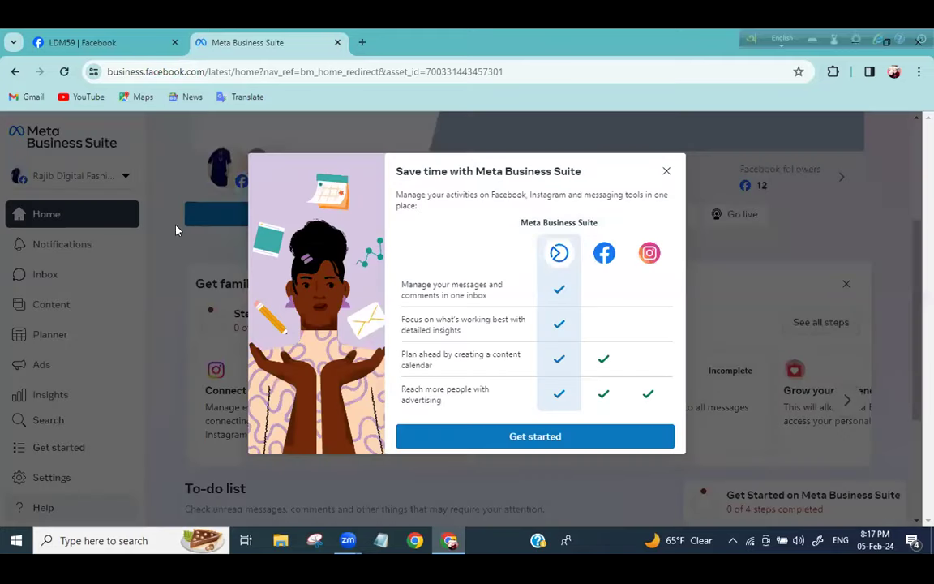
Dismiss the welcome pop-up and expand the account selector to list the business assets
left_click(536, 440)
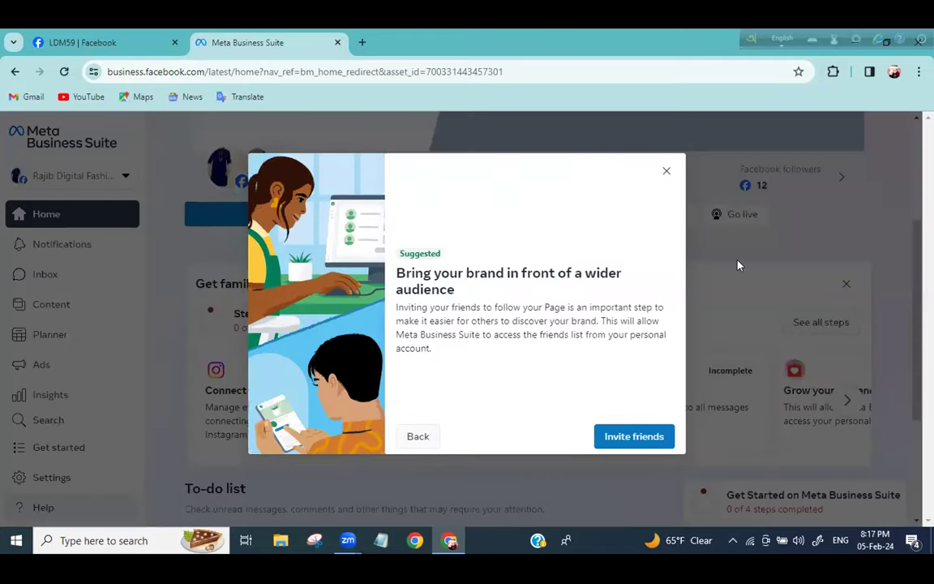
left_click(665, 171)
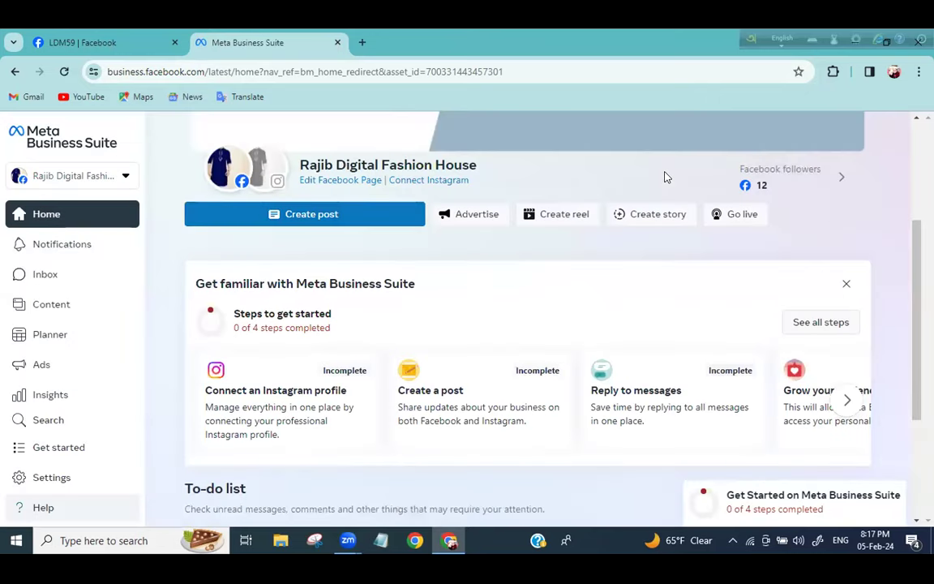
left_click(125, 175)
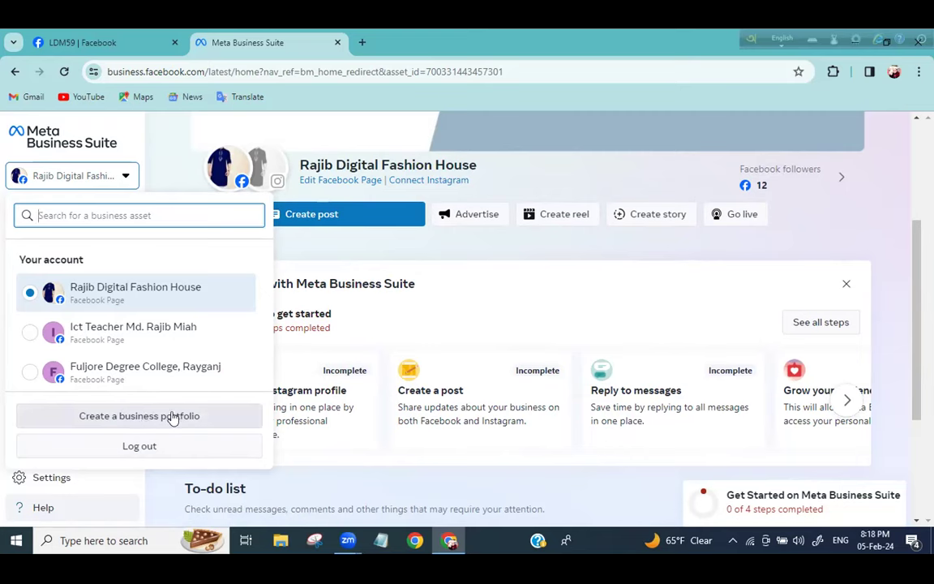
Start a new business portfolio named 'Rajib Digital Fashion clothing store'
left_click(184, 416)
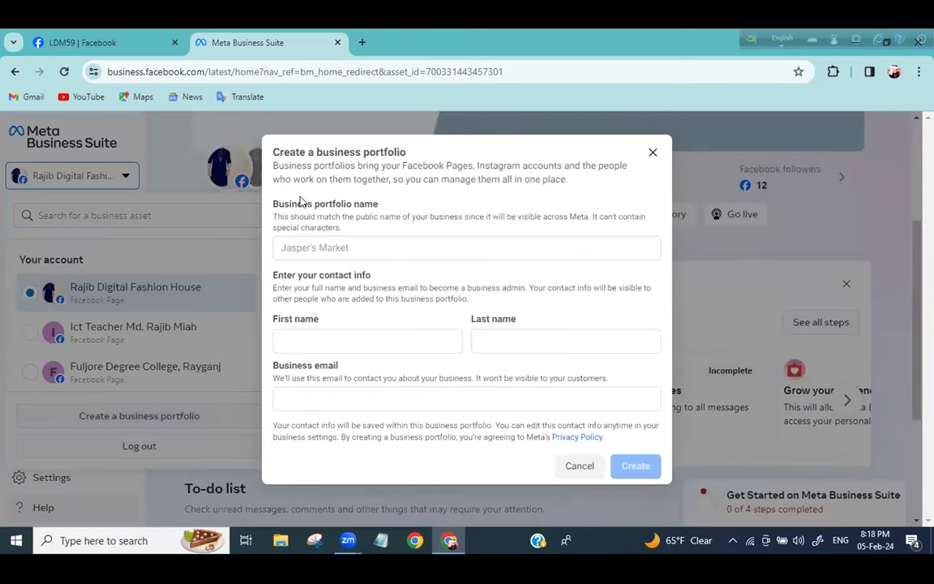
left_click_drag(274, 204, 400, 203)
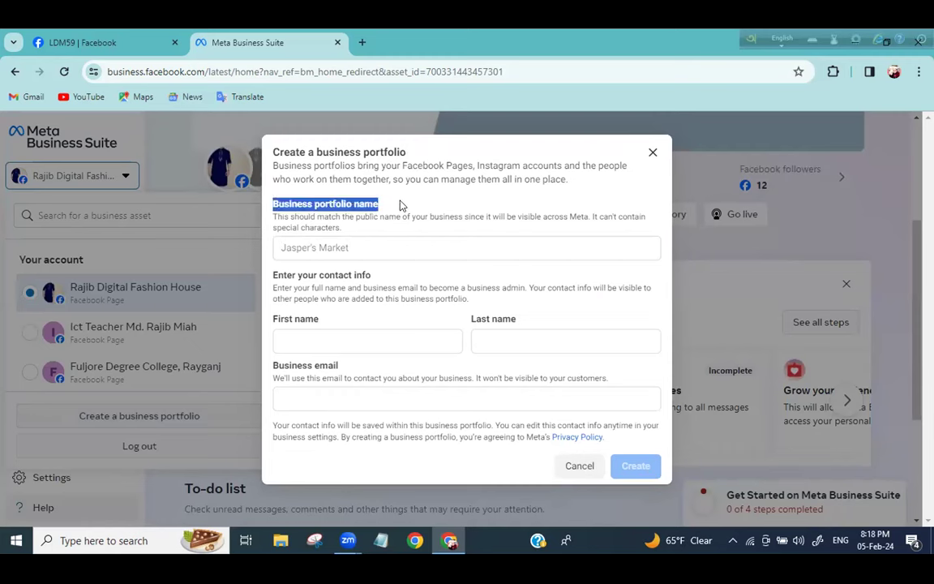
left_click(288, 247)
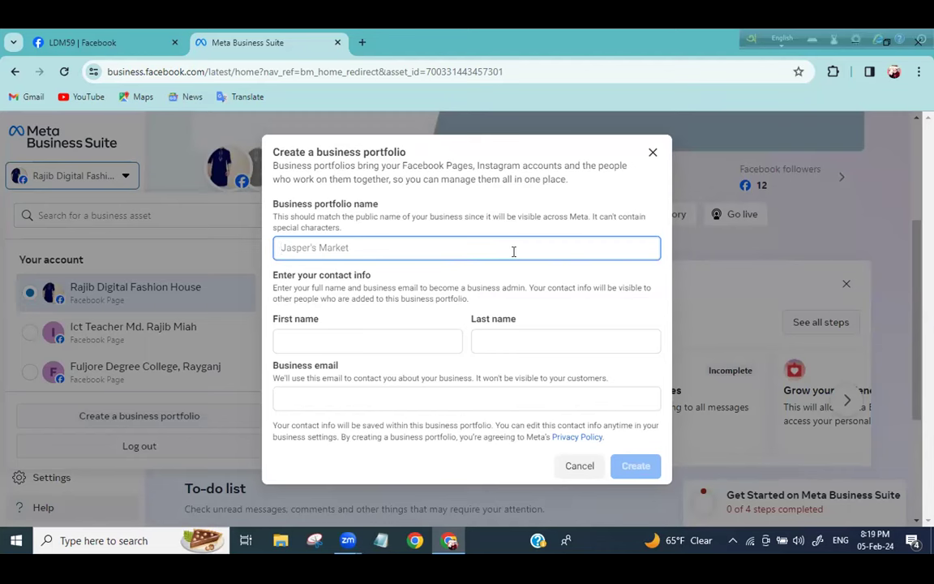
type("ra")
key("BackSpace")
key("BackSpace")
type("Rajib ")
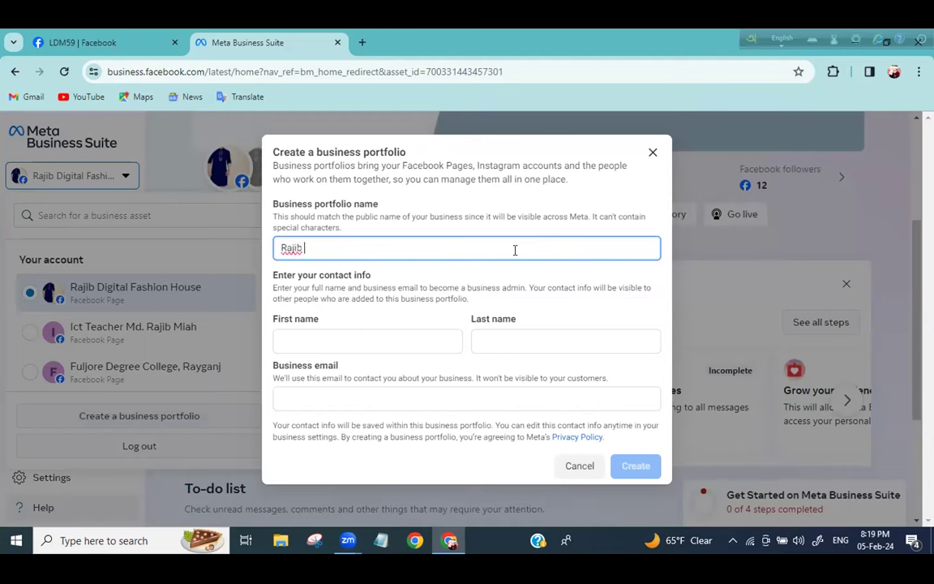
type("Digital Fashion clothi")
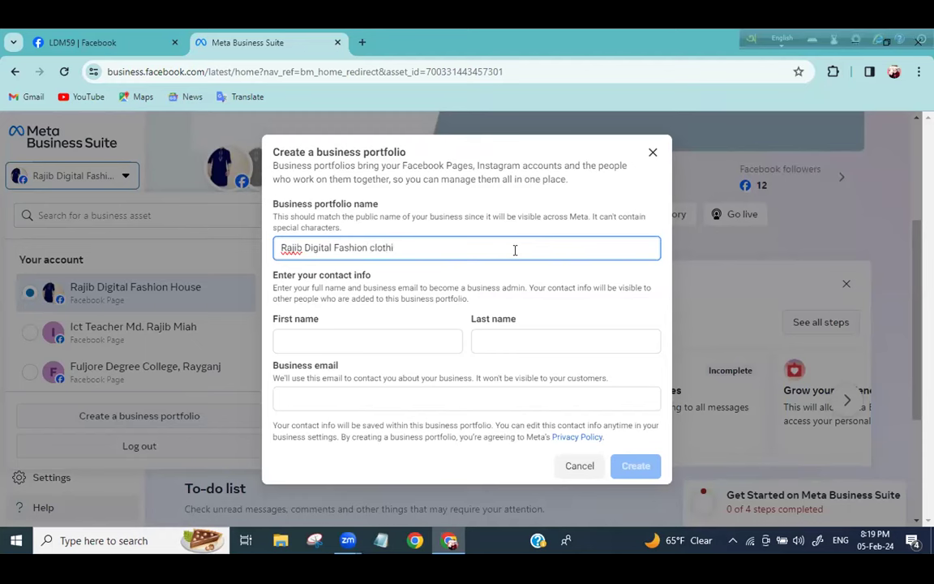
type("ng store")
Fill in the admin's first name, last name and business email address
left_click(307, 339)
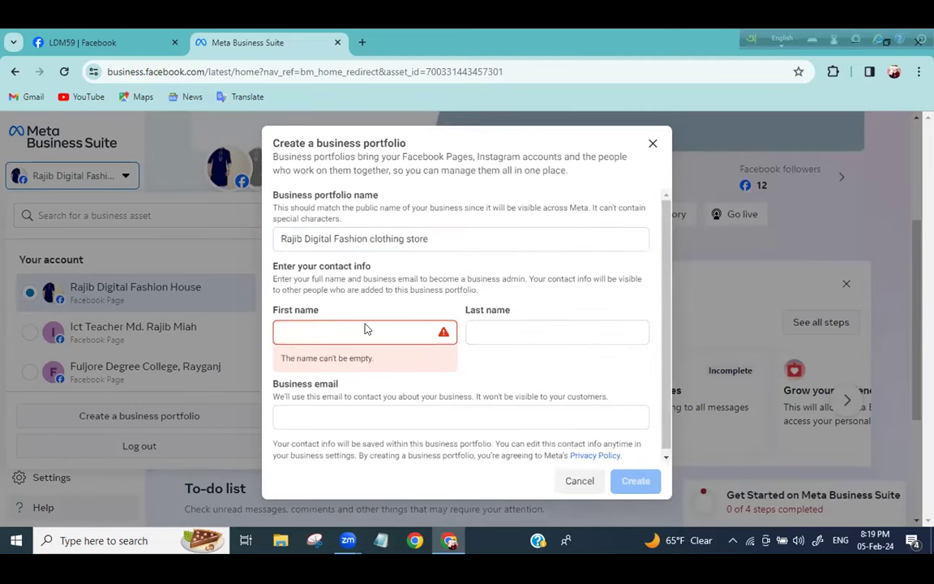
left_click(317, 330)
type("M")
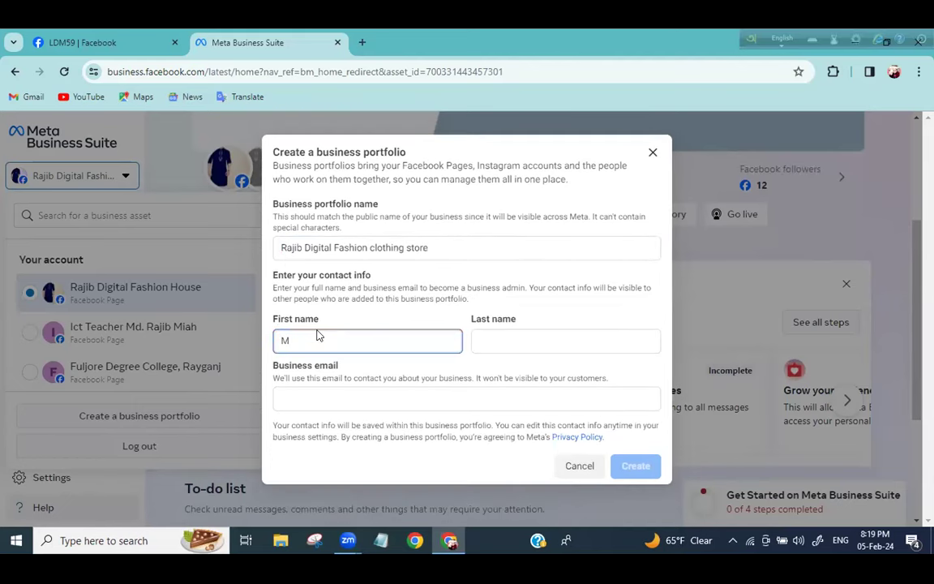
type("d. Rajib")
left_click(534, 344)
type("Miah")
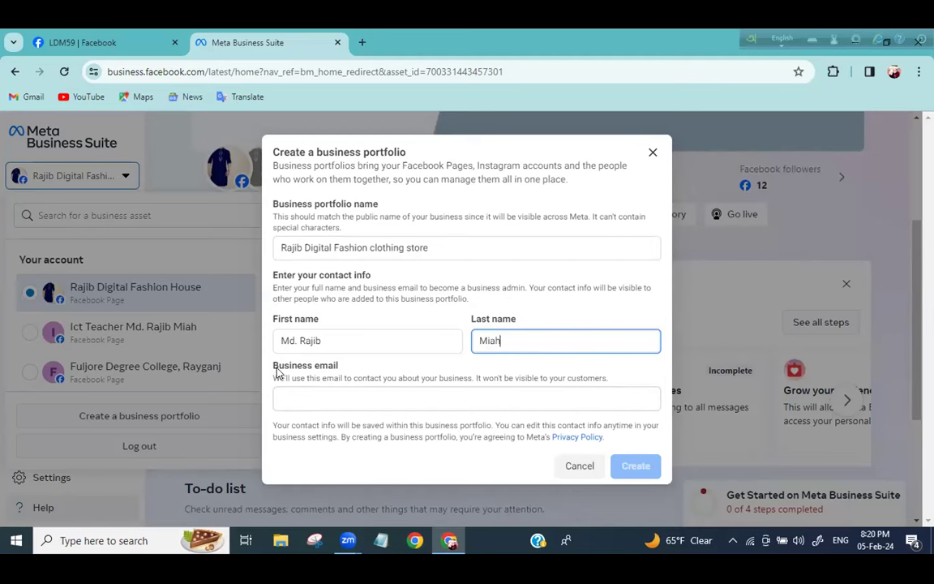
triple_click(371, 369)
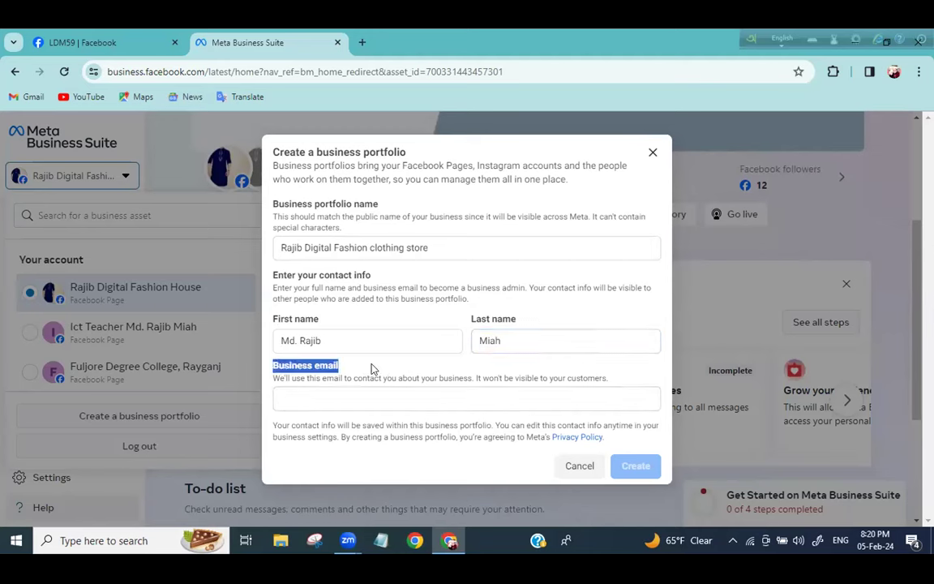
left_click(305, 394)
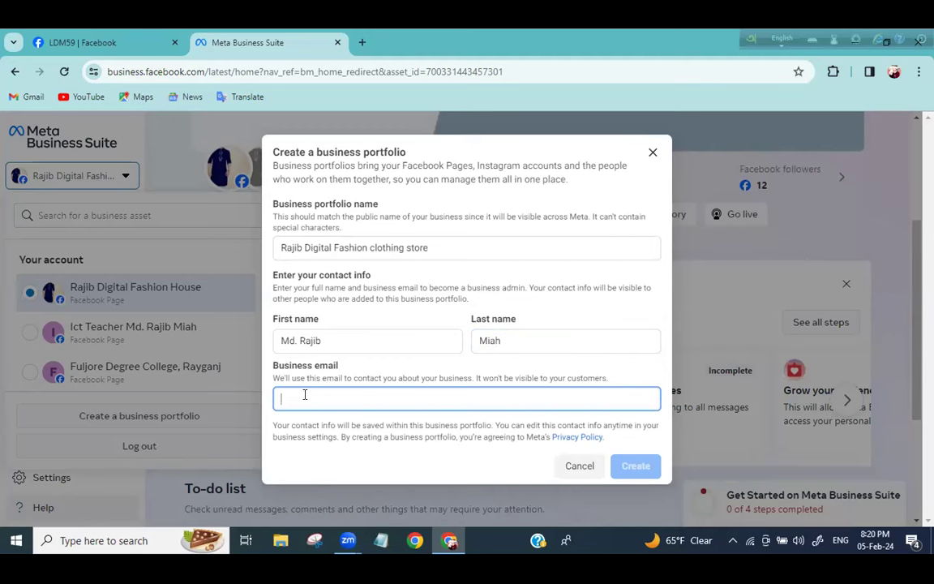
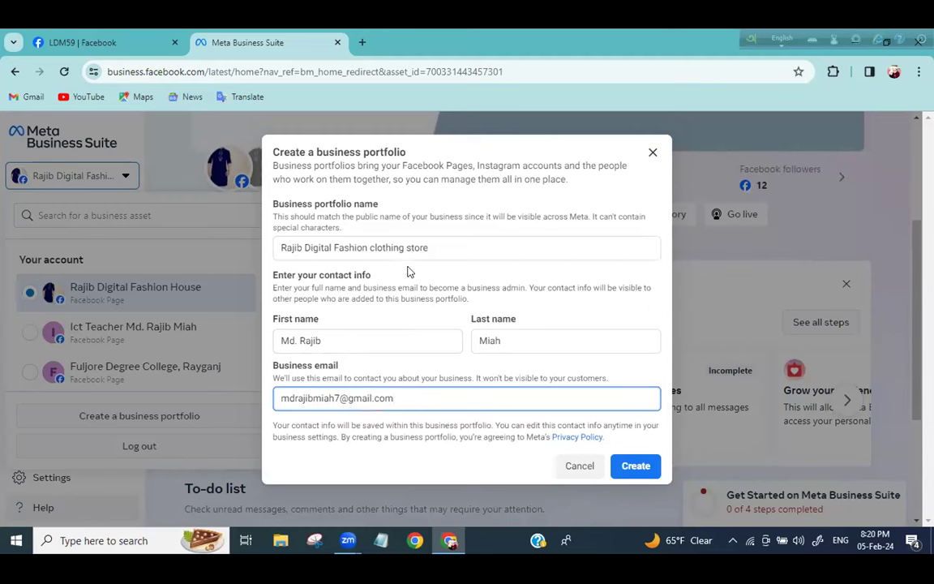
Create the portfolio and claim all three Facebook Pages, including Rajib Digital Fashion House
left_click(636, 466)
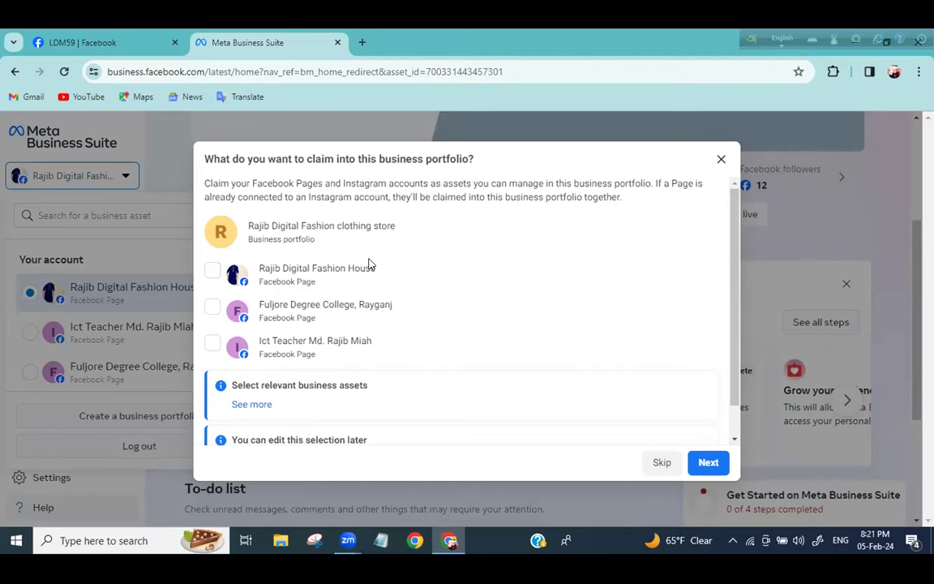
left_click(212, 271)
left_click(212, 310)
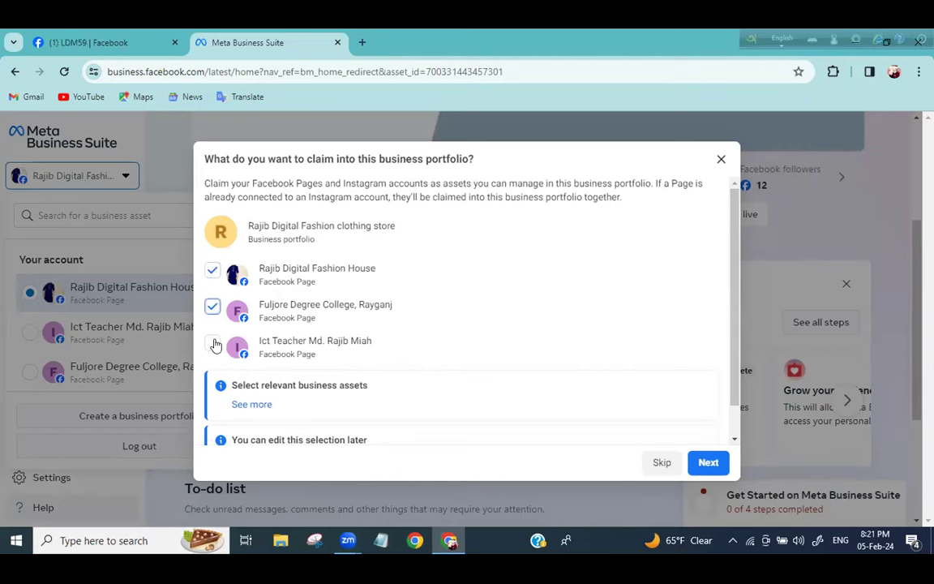
left_click(214, 344)
scroll(457, 282, "down", 1)
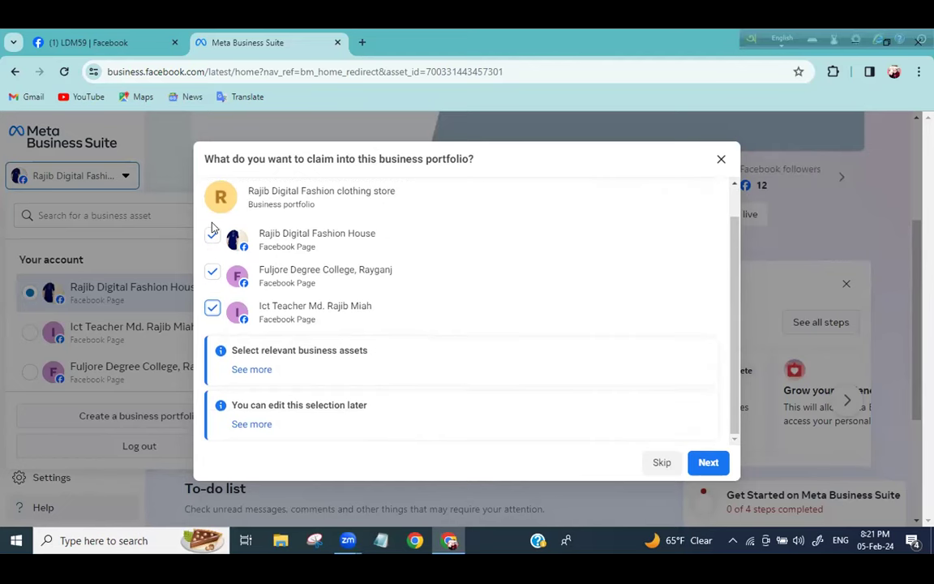
left_click(705, 463)
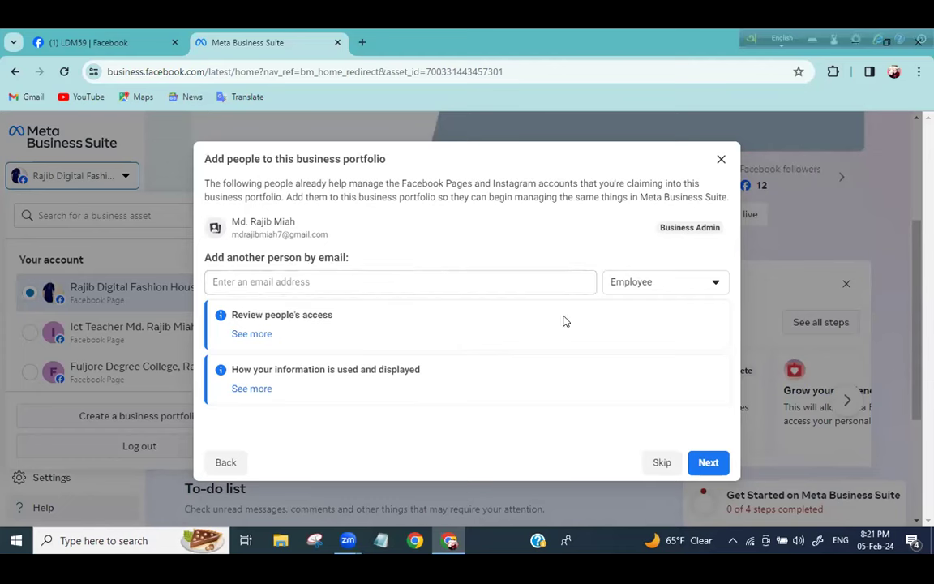
Skip adding people, review the portfolio summary and confirm the new portfolio
left_click(701, 463)
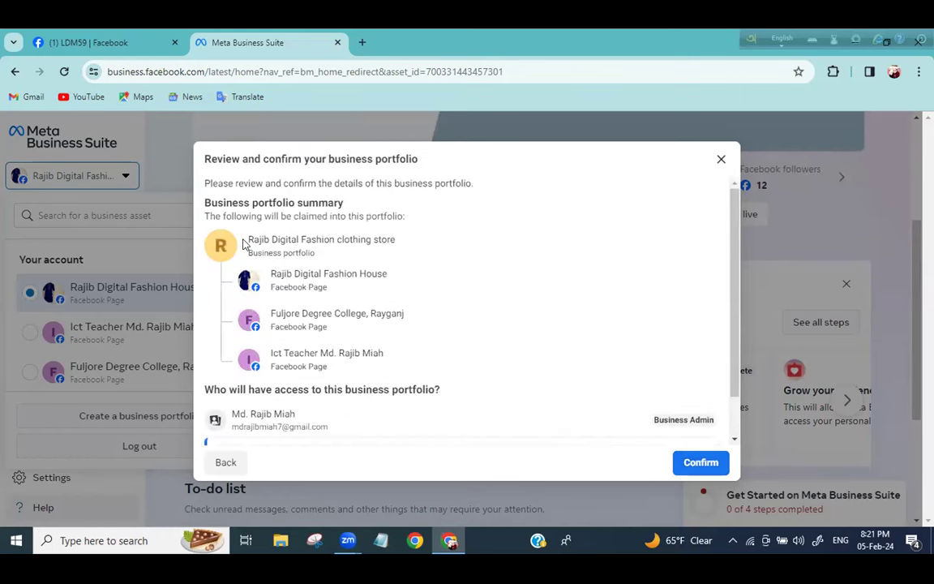
left_click_drag(249, 239, 413, 246)
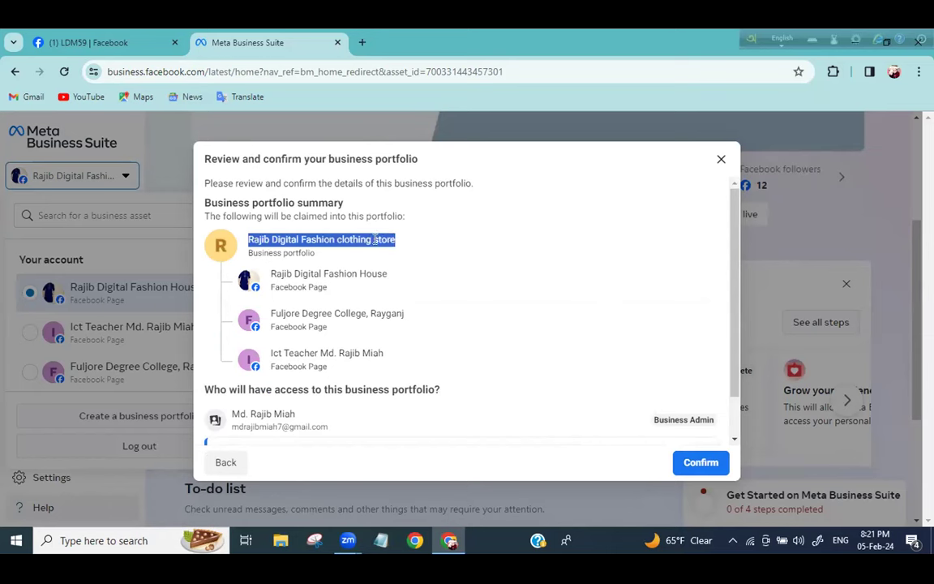
scroll(361, 269, "down", 1)
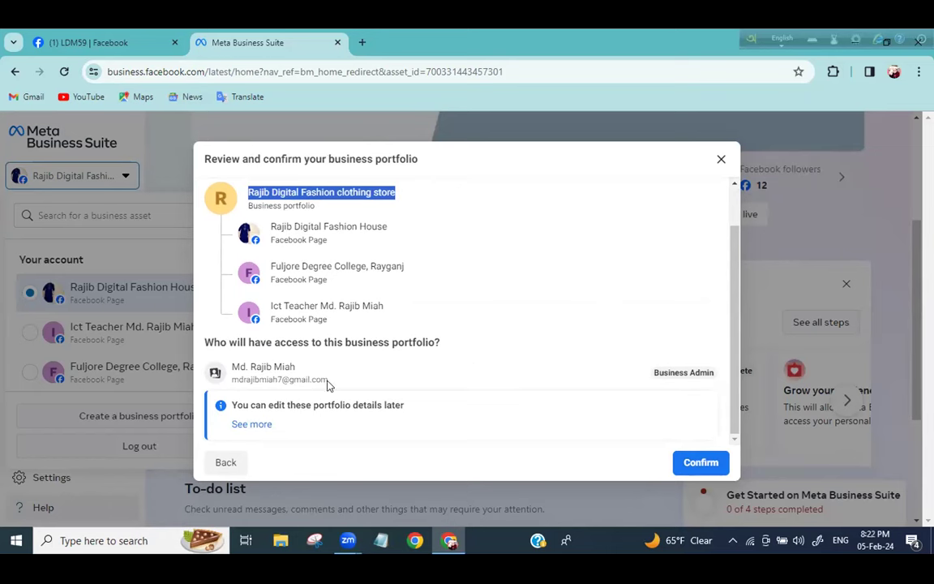
left_click(702, 462)
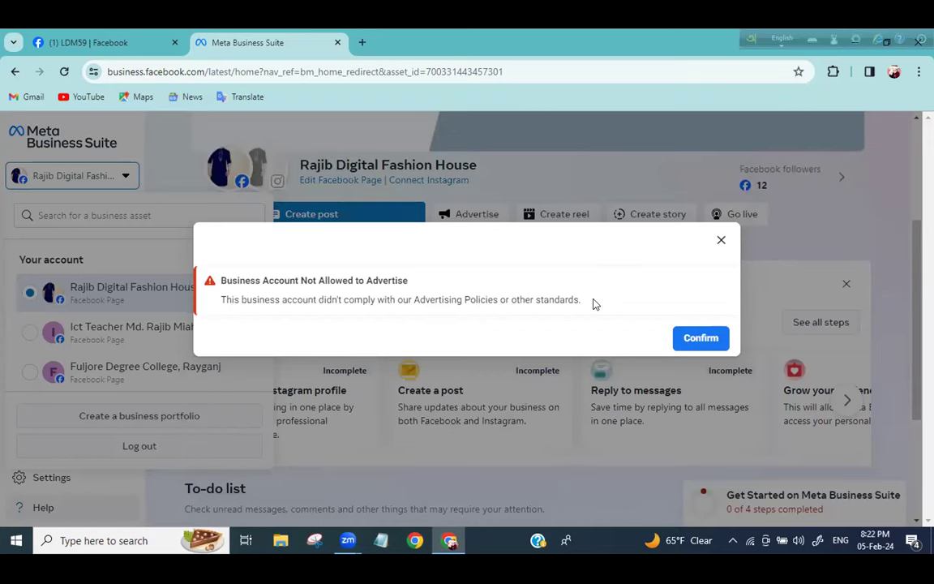
Dismiss the 'Business Account Not Allowed to Advertise' notice
left_click(699, 335)
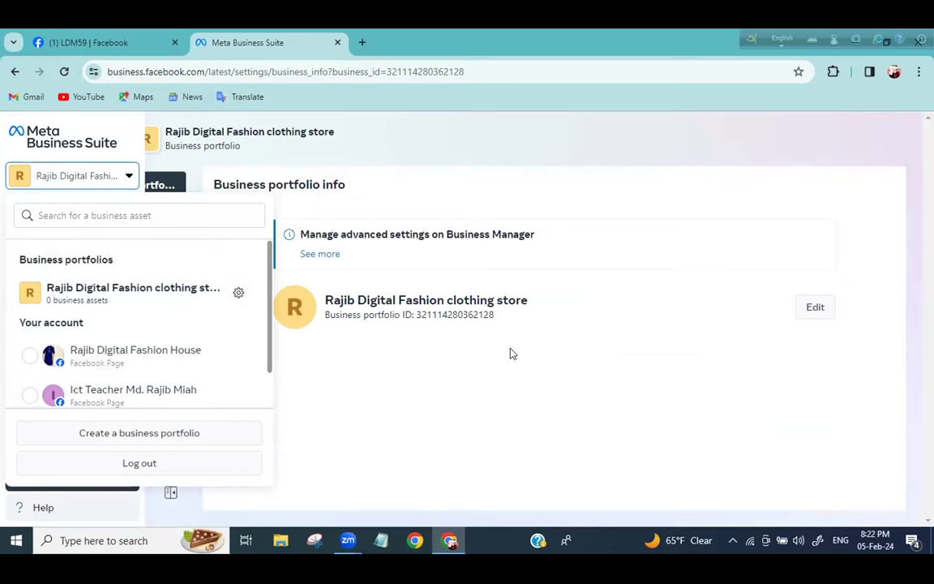
Open the clothing store portfolio's settings and launch Business Settings People in a new tab
left_click(498, 423)
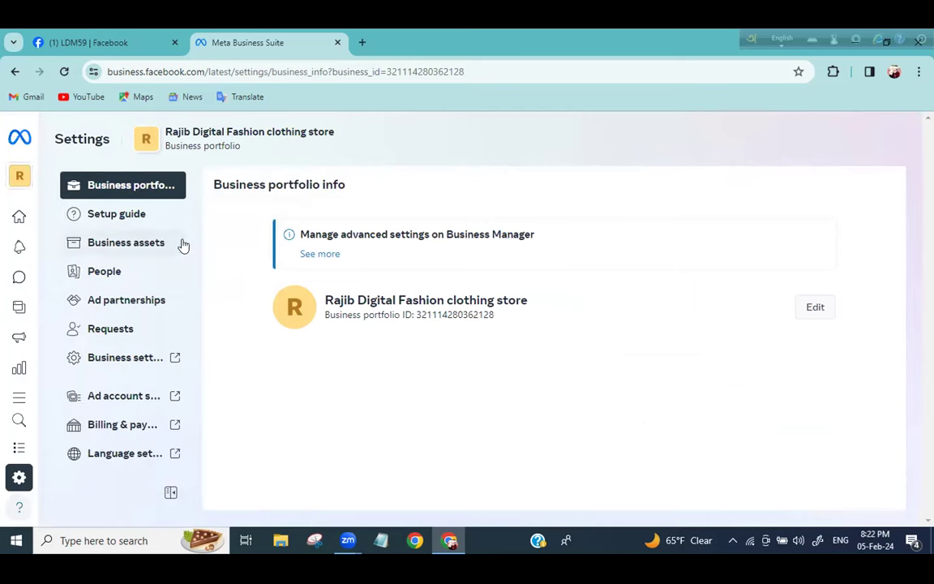
left_click(29, 176)
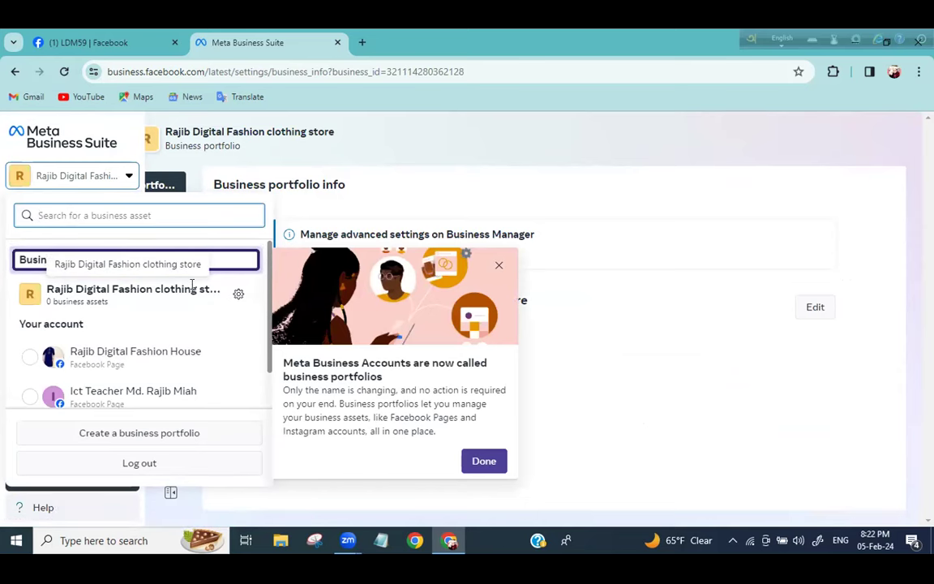
left_click(238, 295)
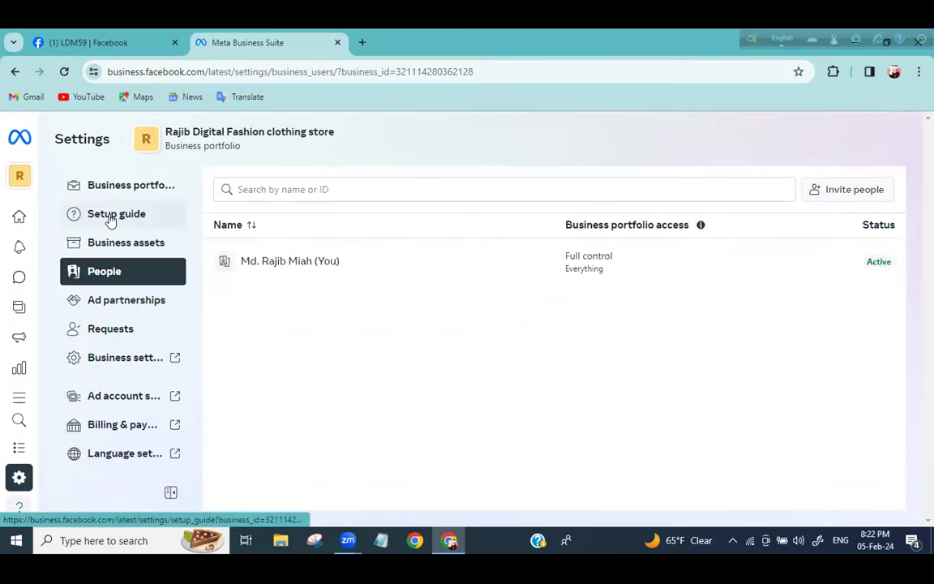
left_click(120, 359)
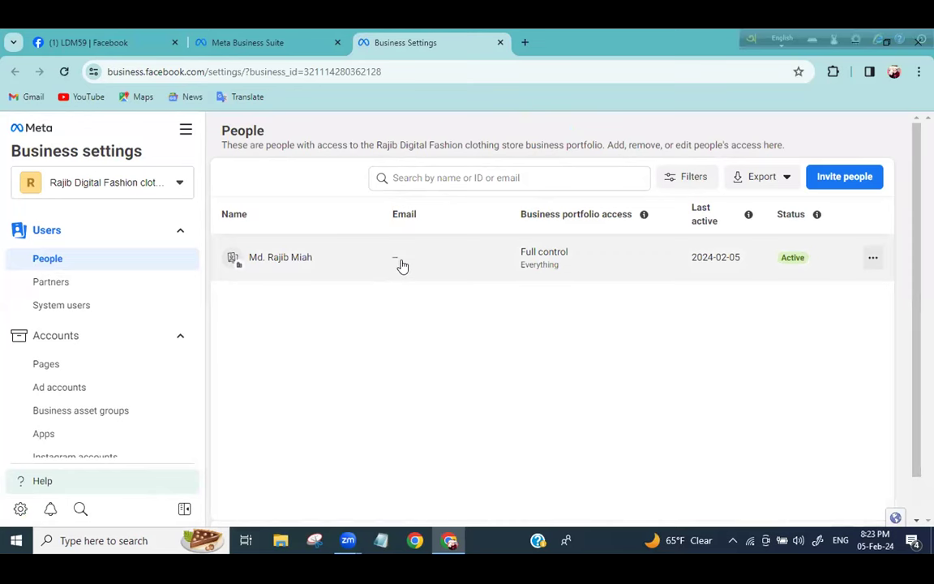
Open Gmail in a new tab and read both Meta restriction emails, including the URGENT advertising one
left_click(525, 44)
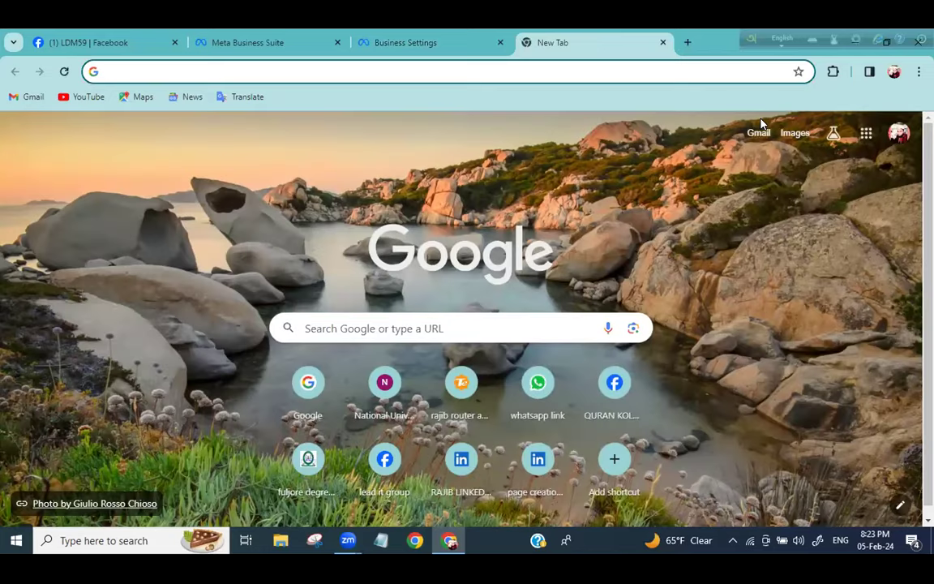
left_click(898, 134)
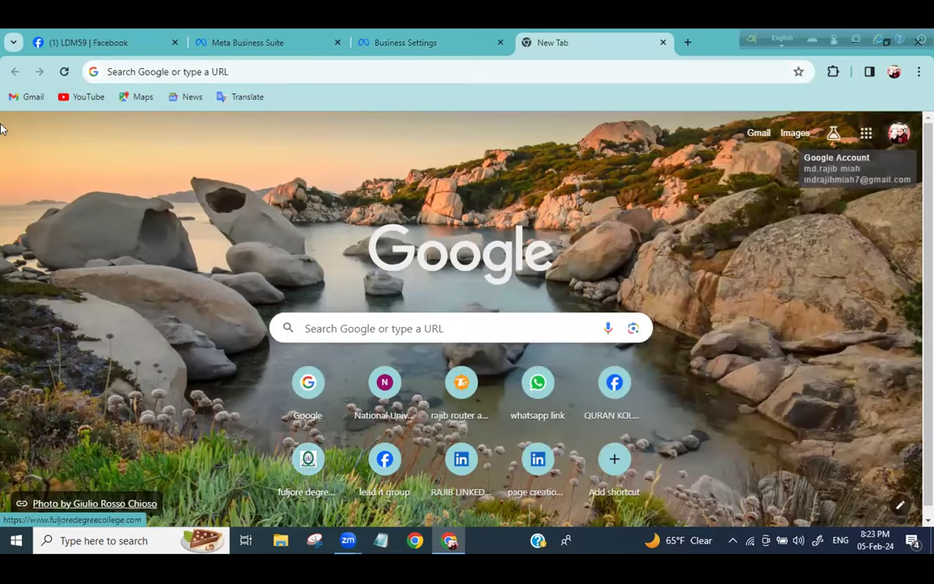
left_click(13, 97)
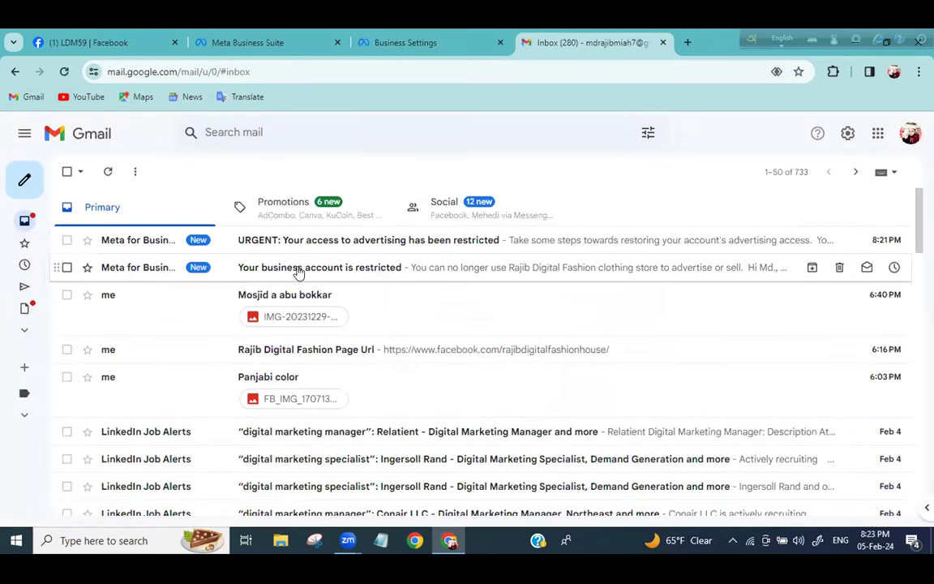
left_click(362, 268)
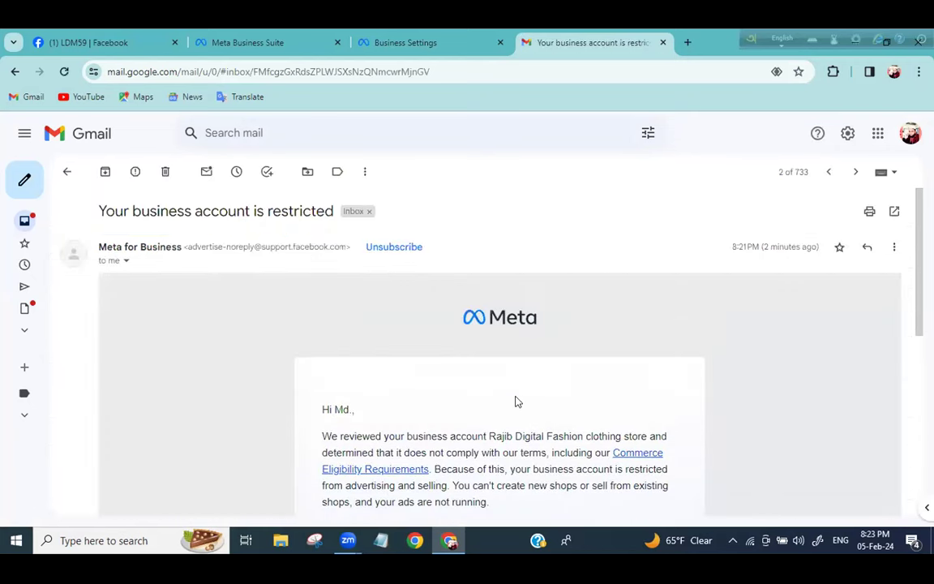
scroll(542, 398, "down", 3)
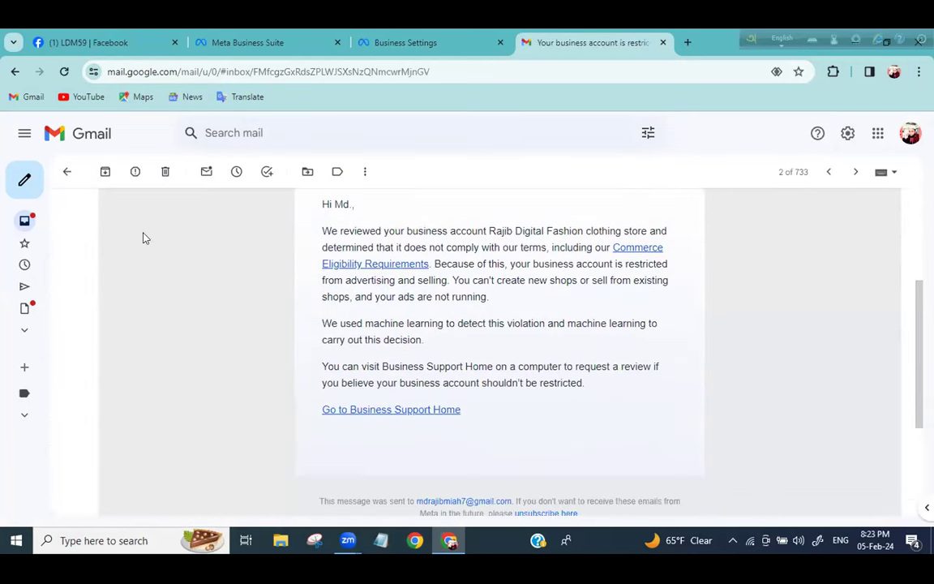
left_click(68, 171)
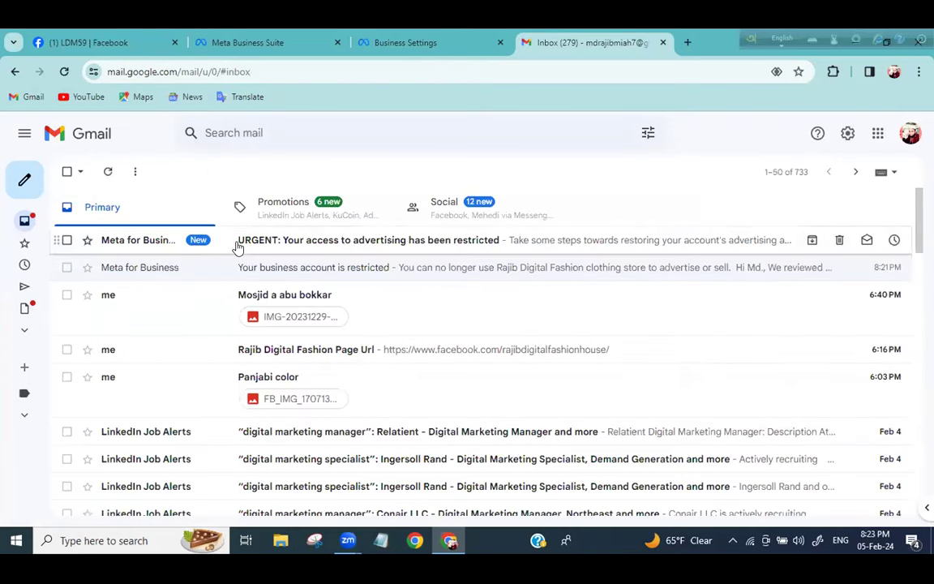
left_click(391, 240)
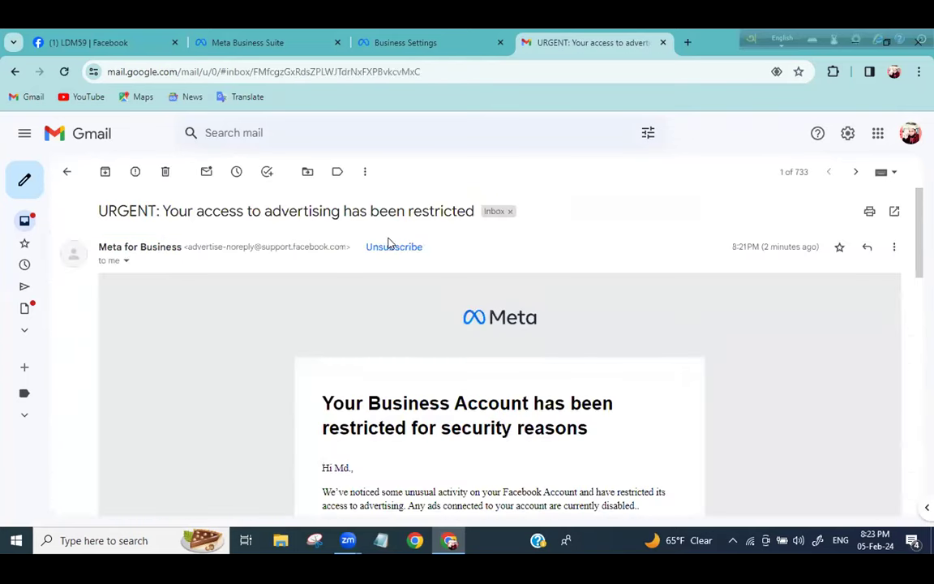
scroll(484, 348, "down", 3)
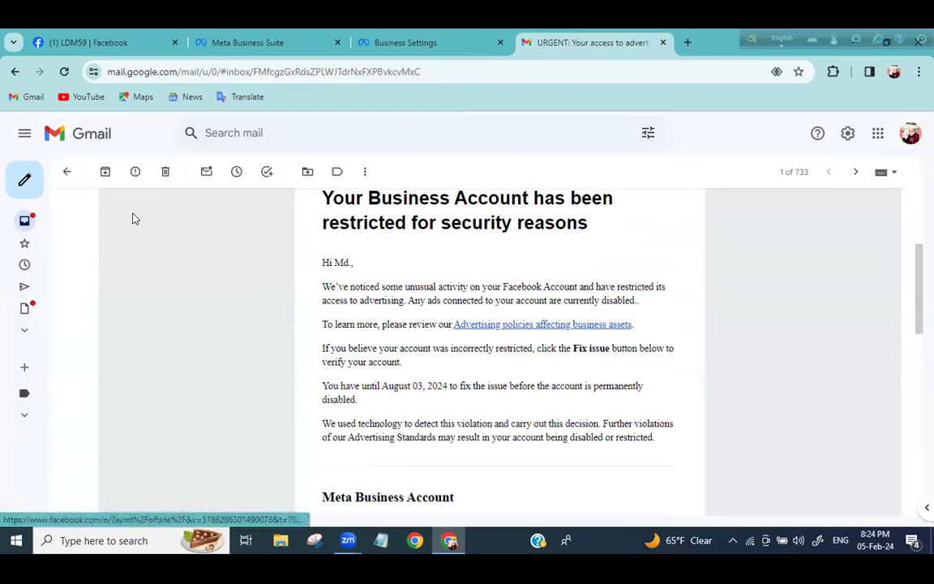
left_click(66, 176)
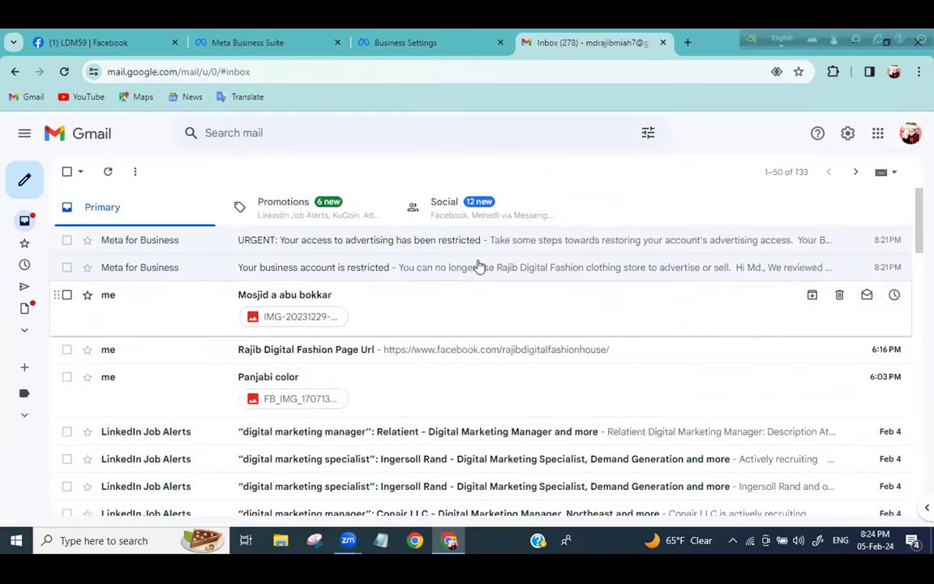
Confirm the business email address from the 'Confirm your business email address' message in Social
left_click(471, 208)
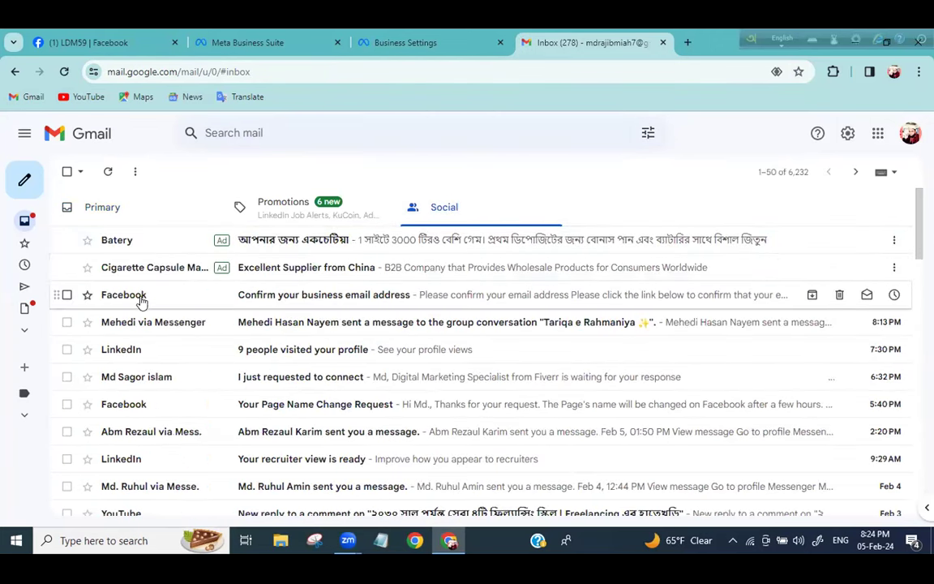
left_click(331, 301)
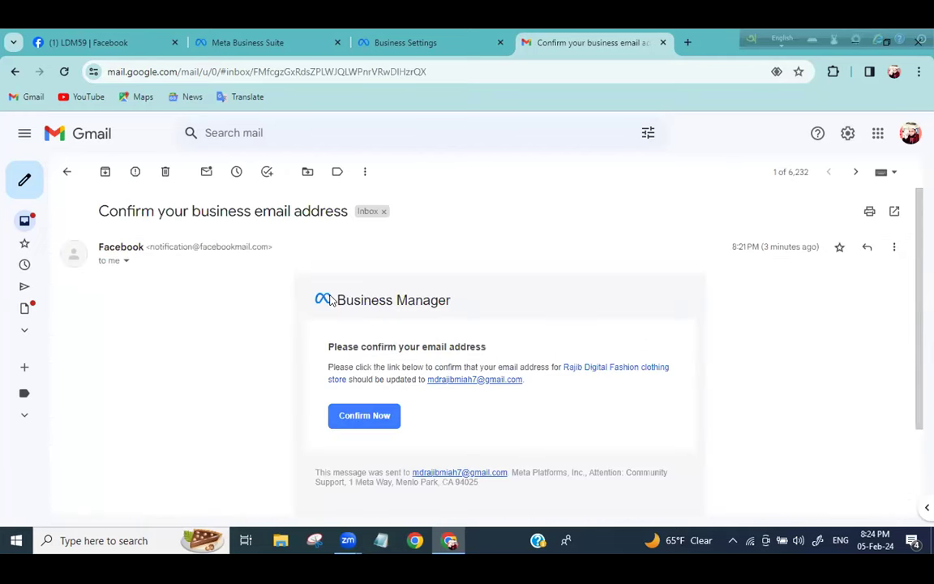
left_click(373, 418)
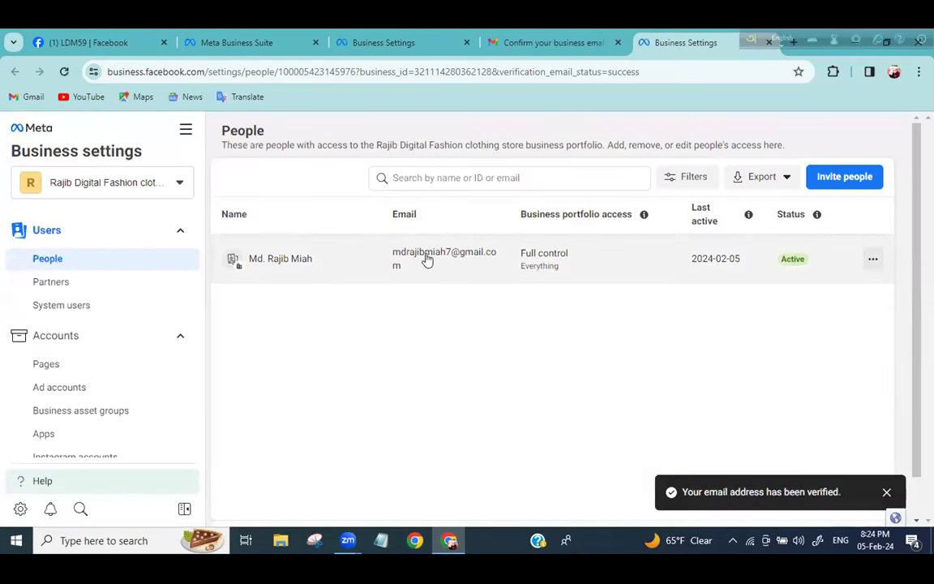
Close the outdated Business Settings tab and the Gmail confirmation tab
left_click(366, 42)
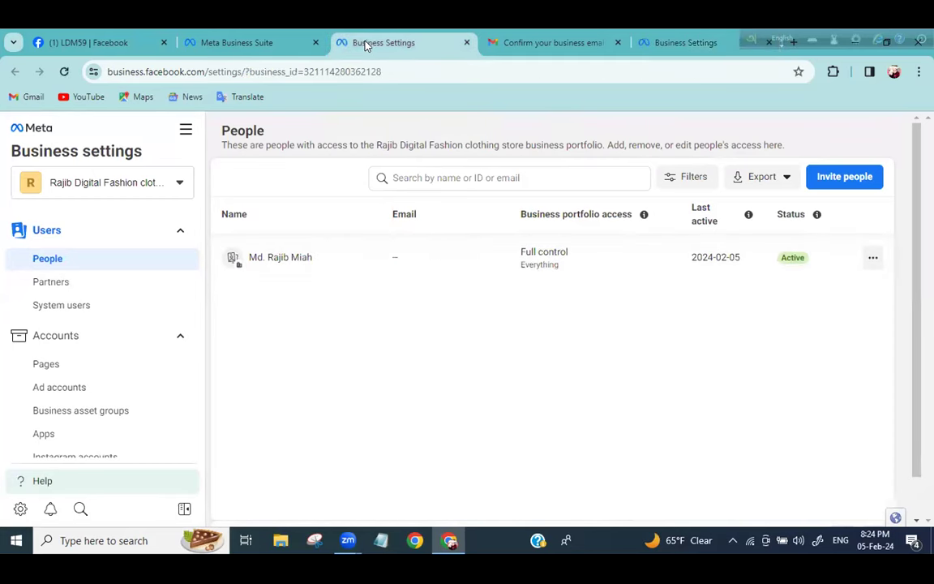
left_click(467, 42)
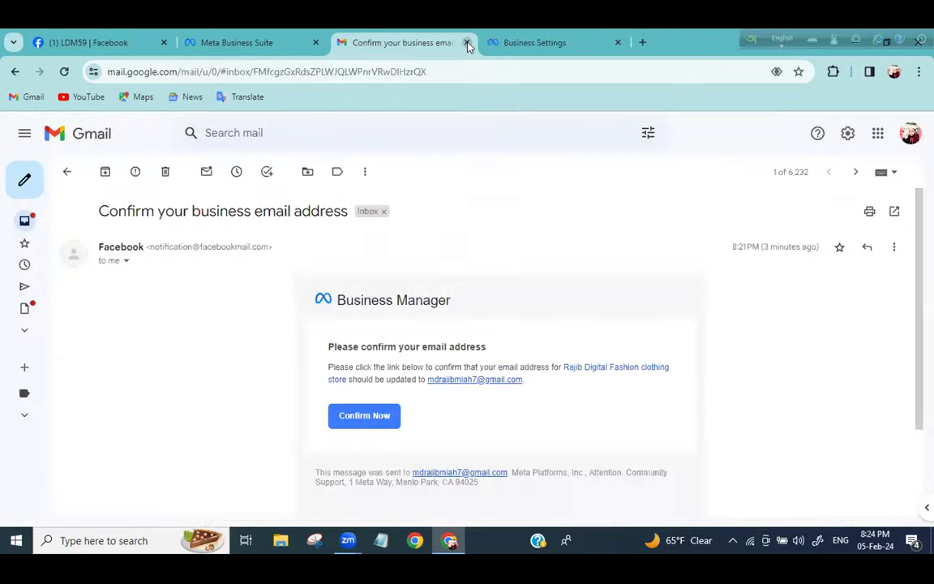
left_click(467, 42)
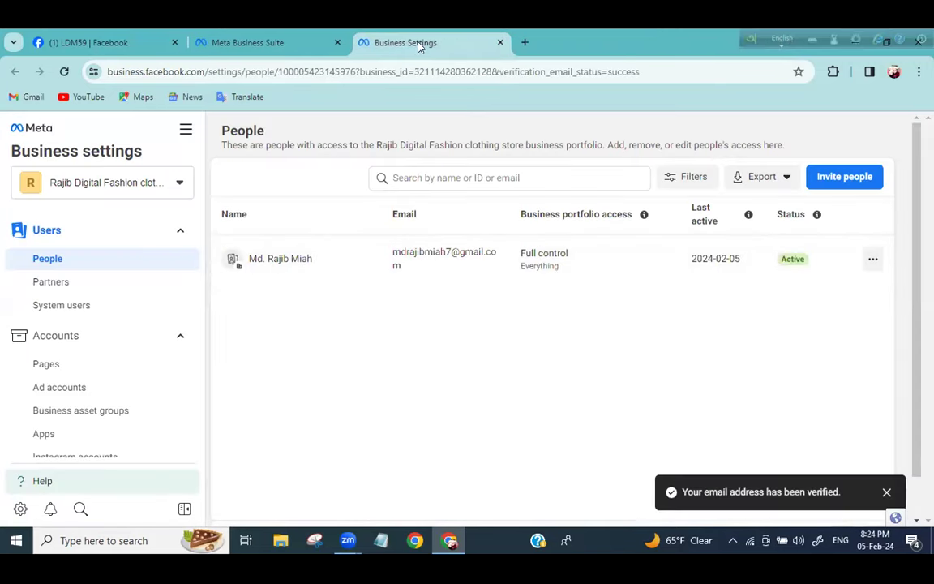
Dismiss the email-verified notice and go to the Pages section of Business settings
left_click(887, 493)
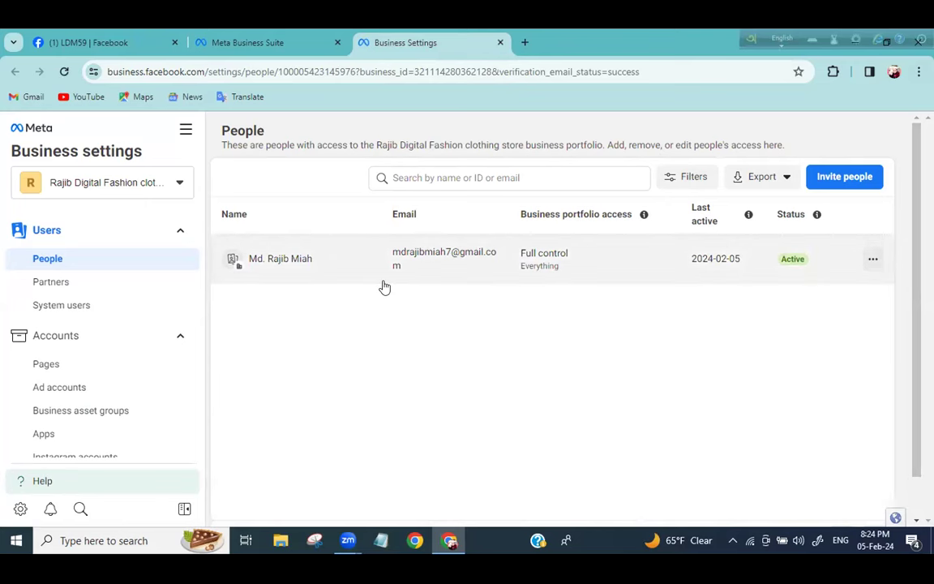
scroll(358, 314, "down", 1)
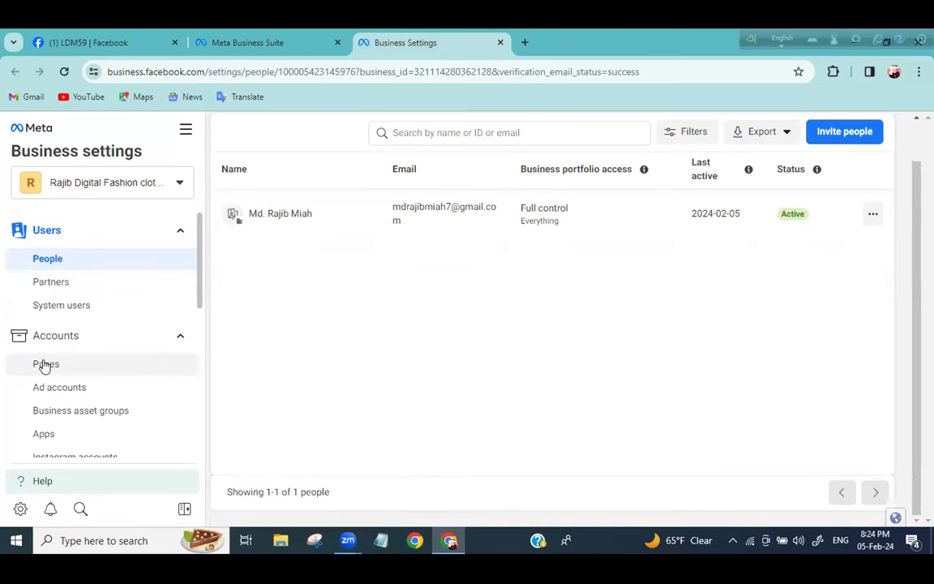
left_click(44, 365)
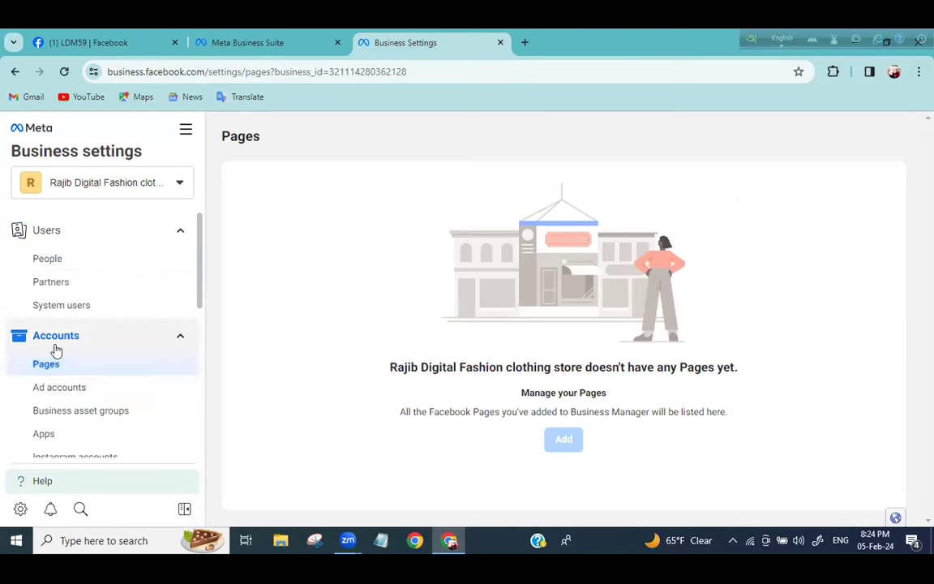
Check the portfolio list, return to Pages, and view the Page Access Restricted card's details
left_click(180, 184)
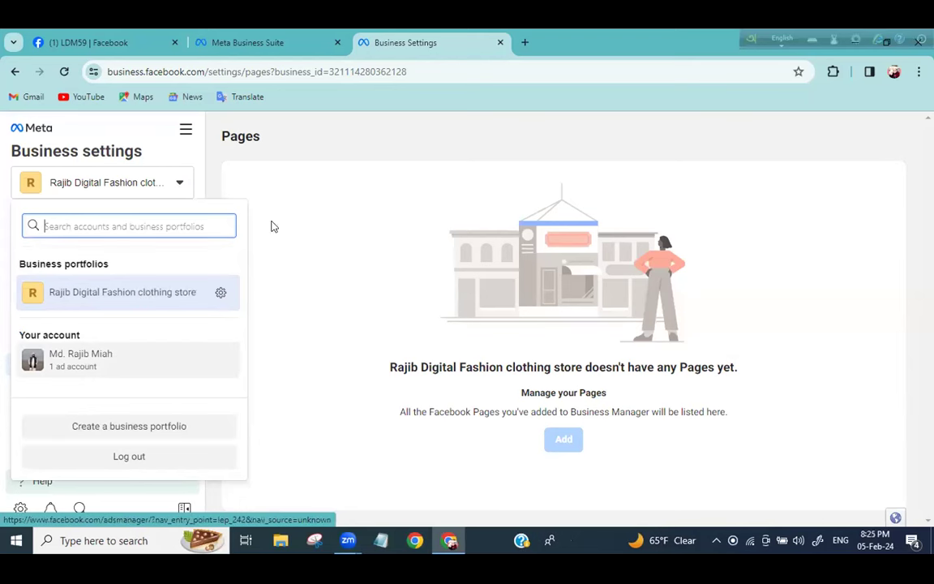
left_click(248, 175)
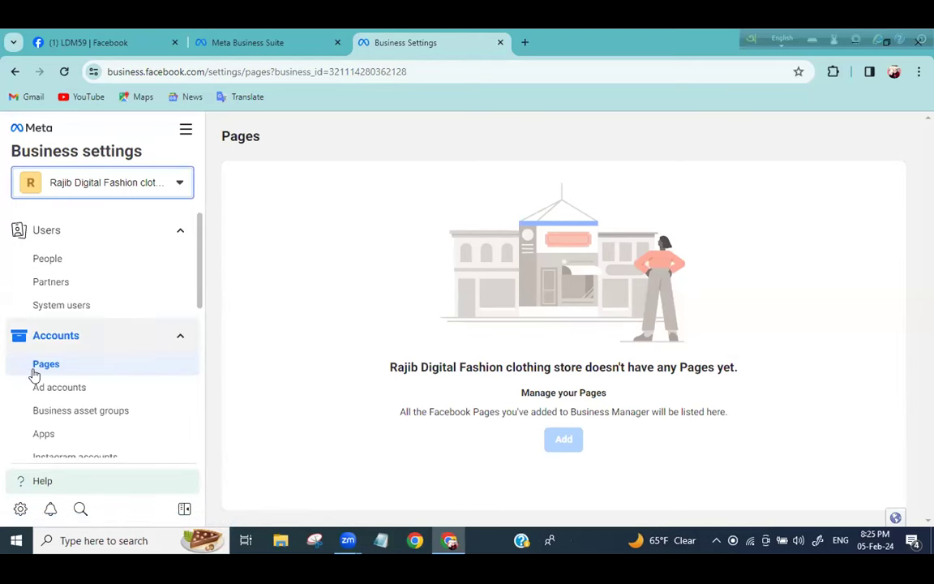
left_click(61, 367)
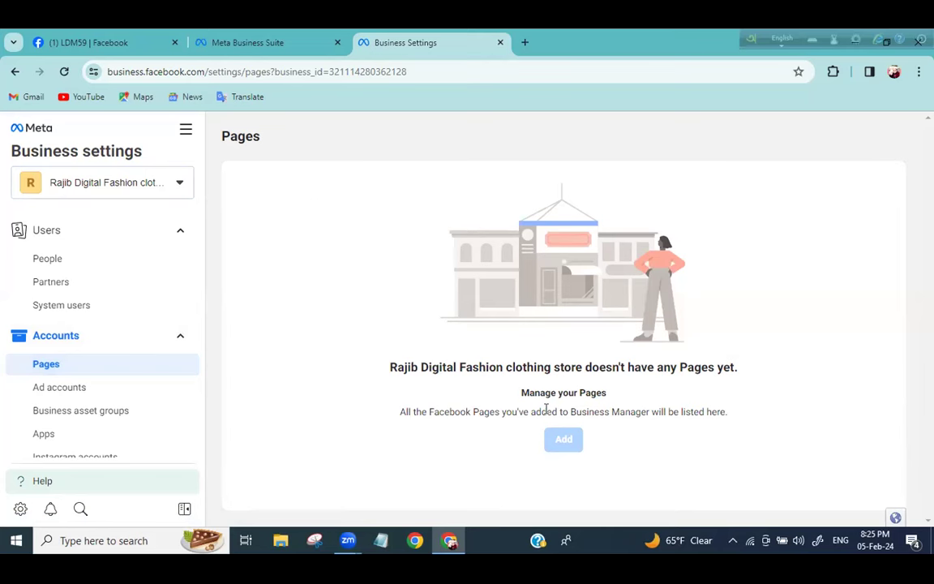
mouse_move(557, 446)
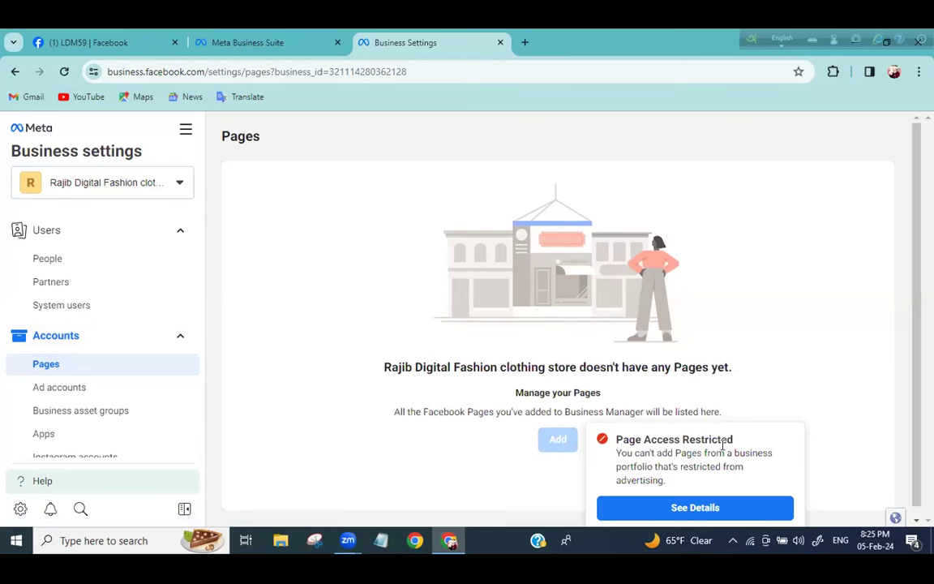
left_click(710, 508)
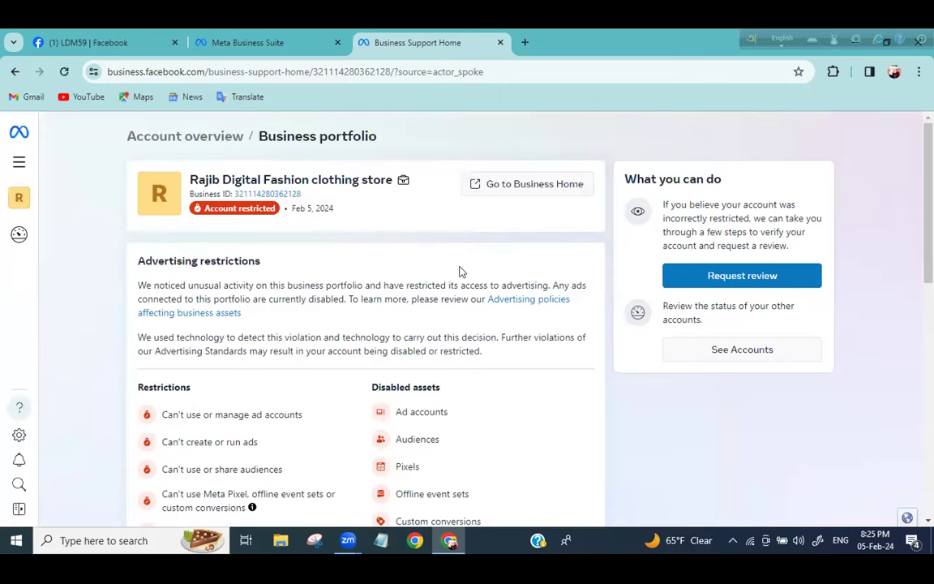
Review the advertising restriction dated Feb 5, 2024 and start a review request
scroll(475, 270, "down", 1)
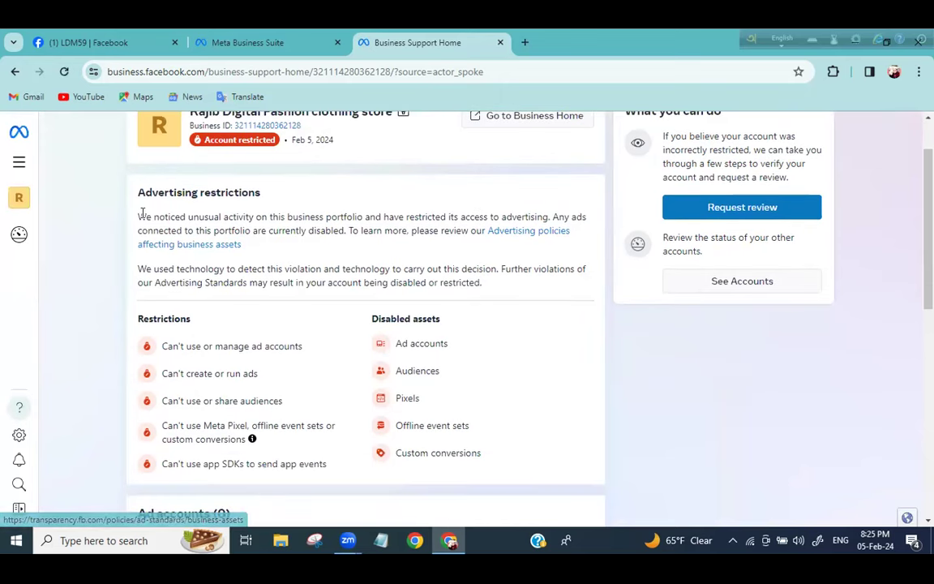
left_click_drag(138, 217, 551, 216)
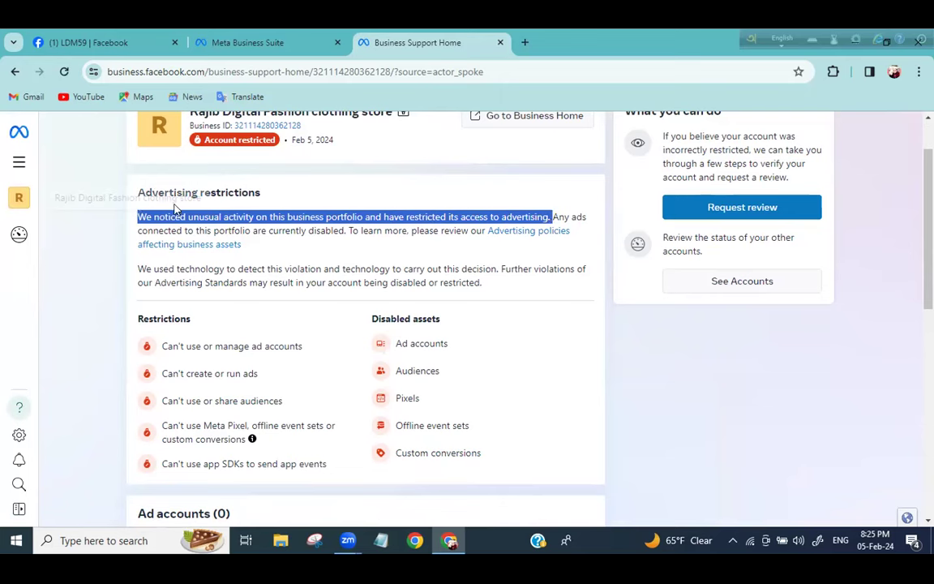
scroll(431, 230, "up", 2)
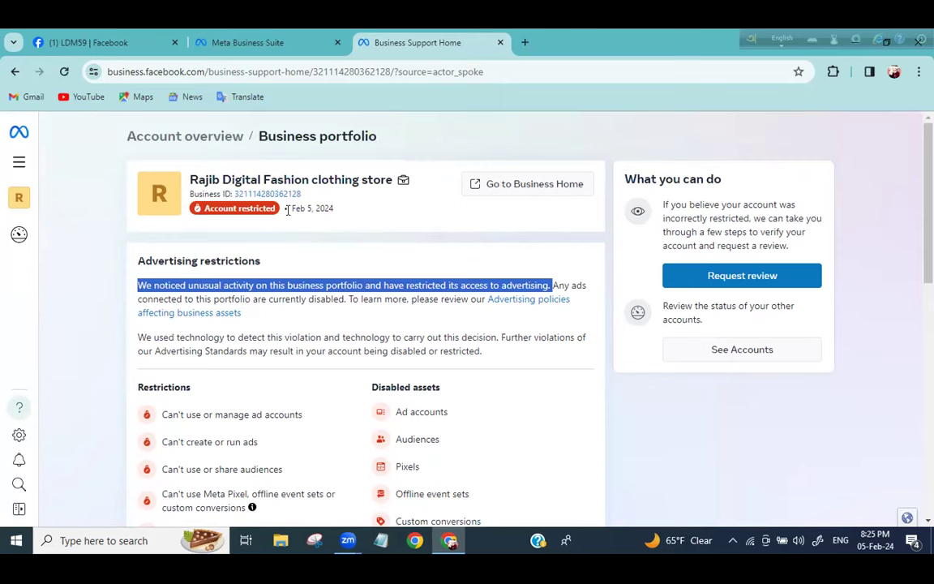
left_click_drag(283, 208, 334, 209)
scroll(376, 254, "down", 2)
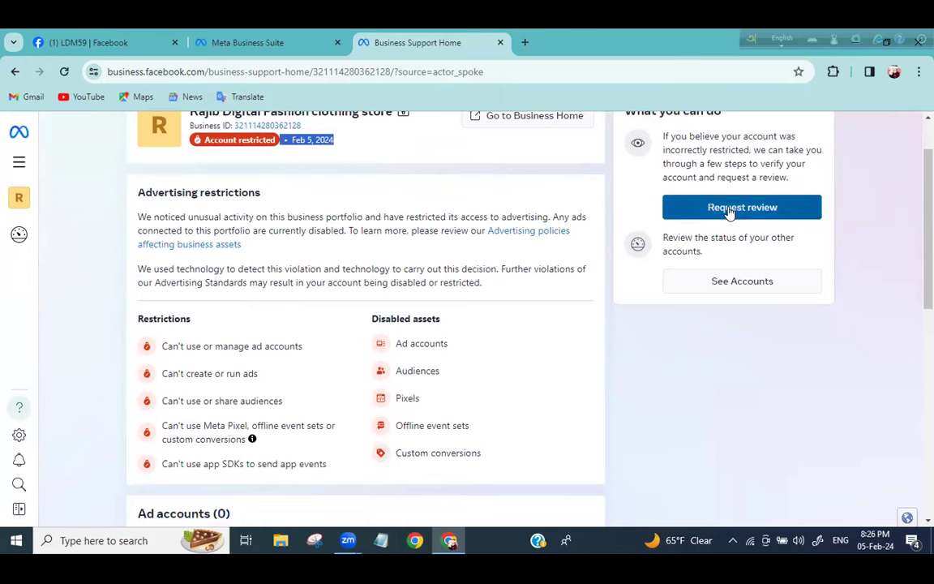
scroll(735, 212, "up", 2)
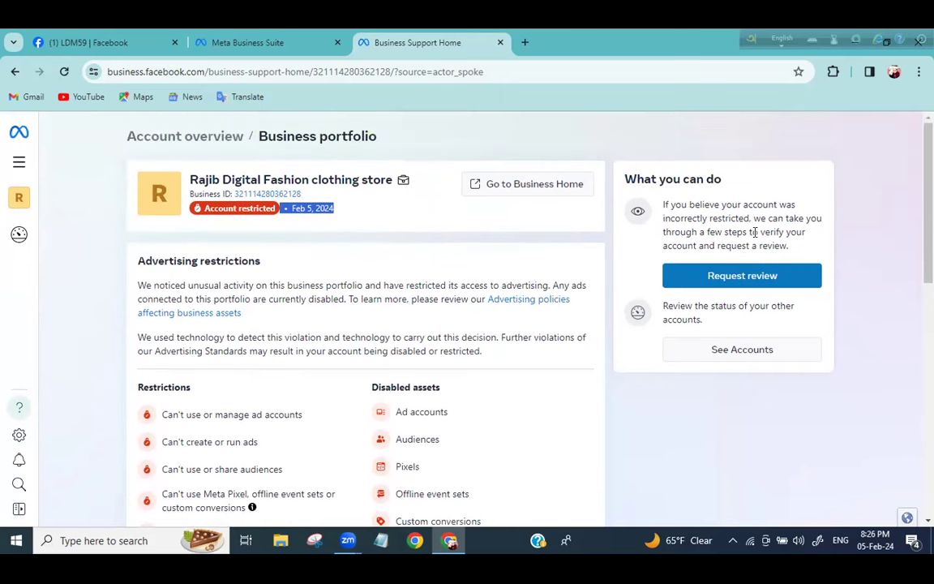
left_click(734, 277)
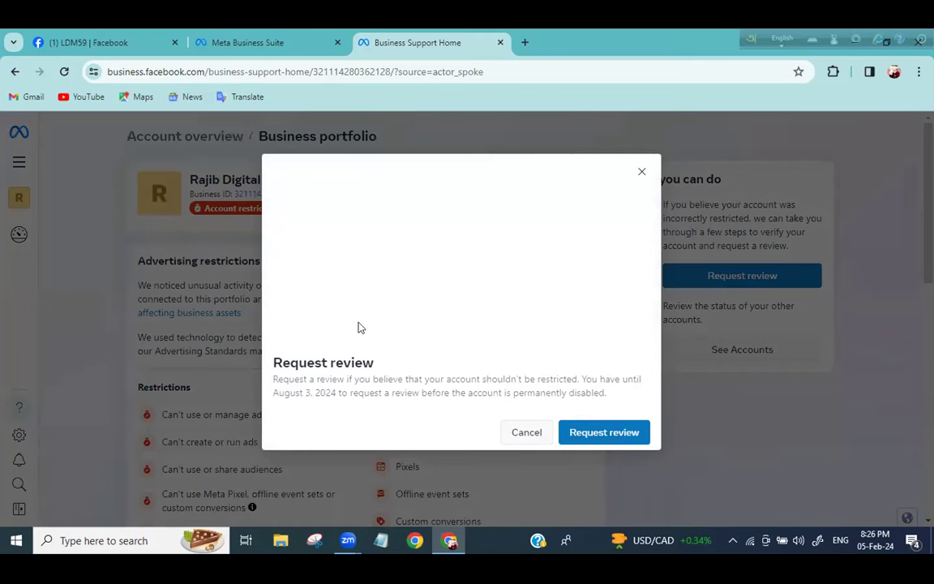
Submit the review request, pass the human verification check, and reset page zoom to 100%
left_click(603, 430)
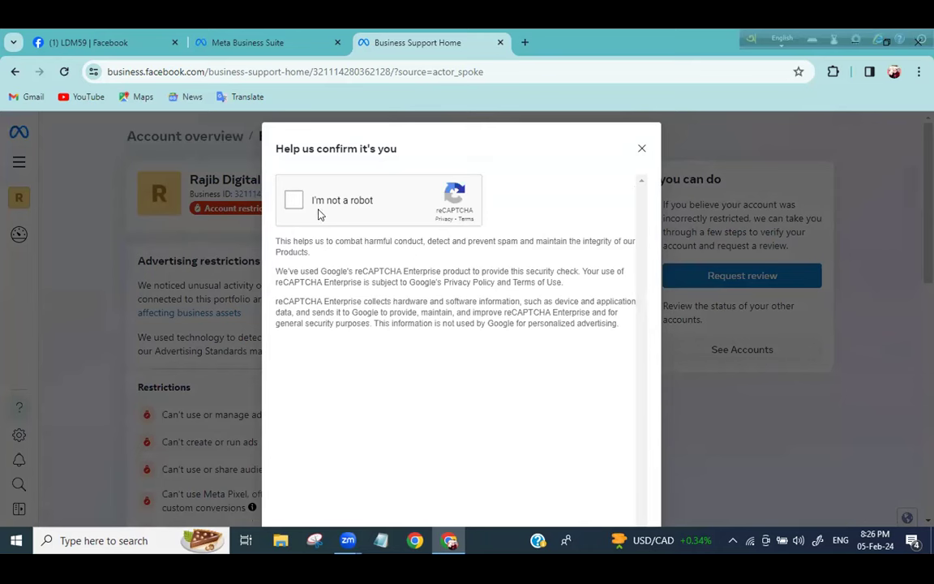
left_click(294, 201)
key("ctrl+minus")
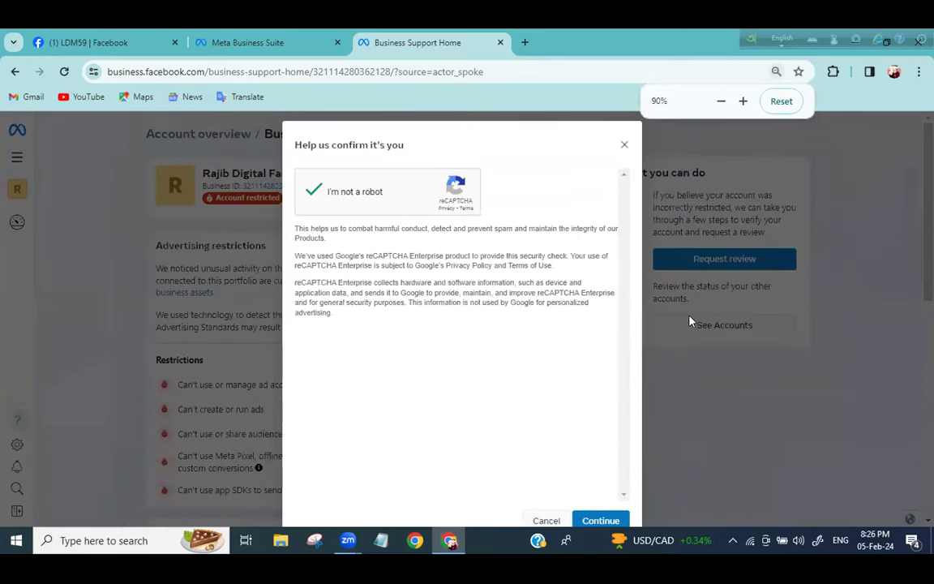
key("ctrl+minus")
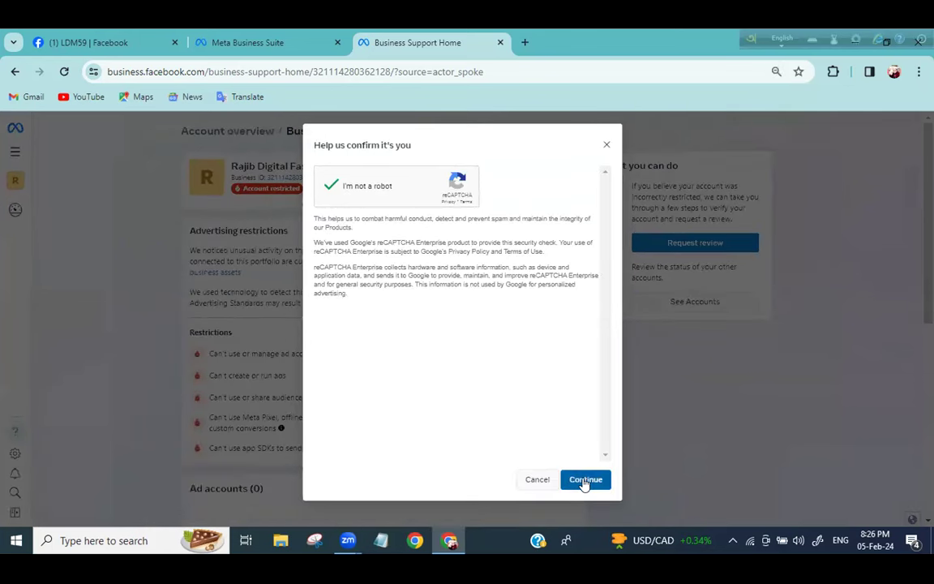
left_click(585, 481)
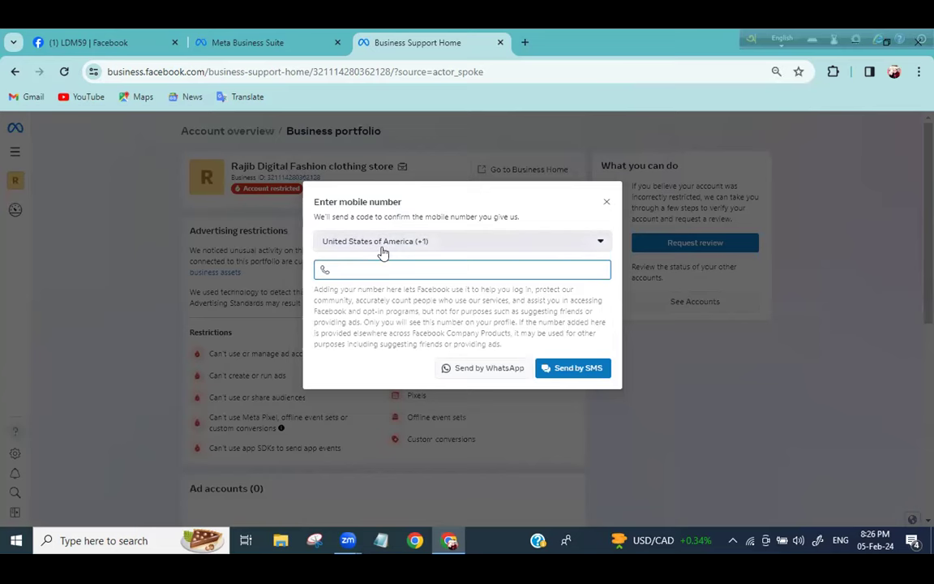
left_click(775, 73)
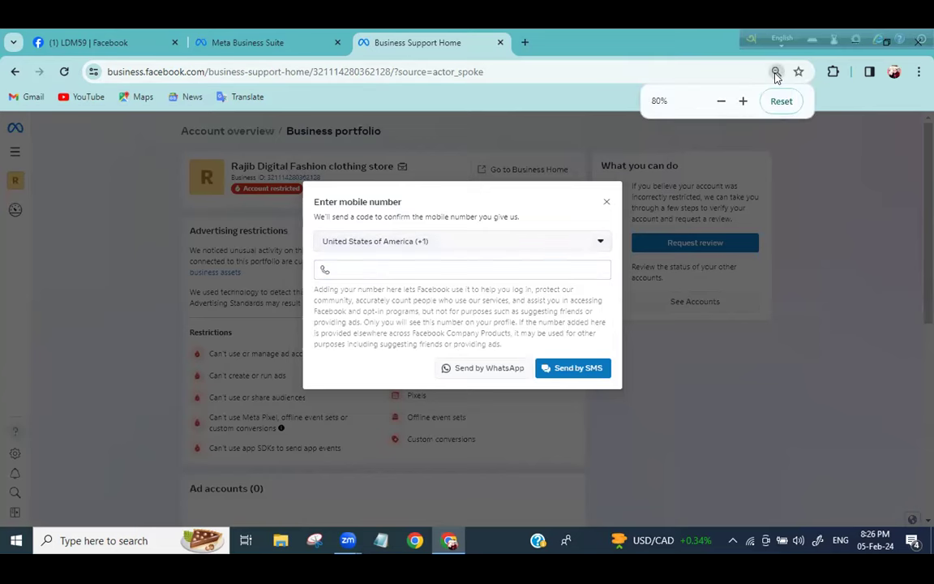
left_click(776, 100)
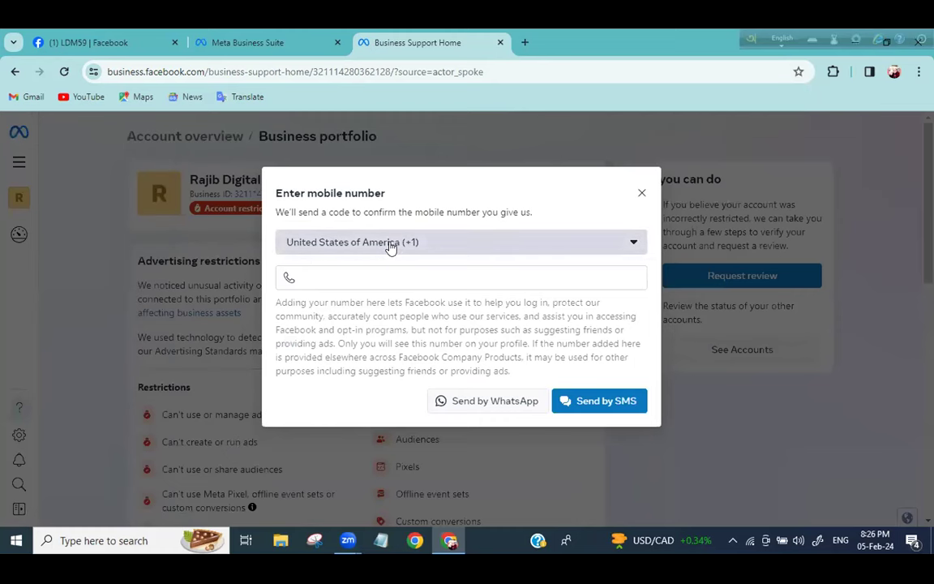
Choose Bangladesh (+880) as the country code and enter the account's mobile number
left_click(389, 245)
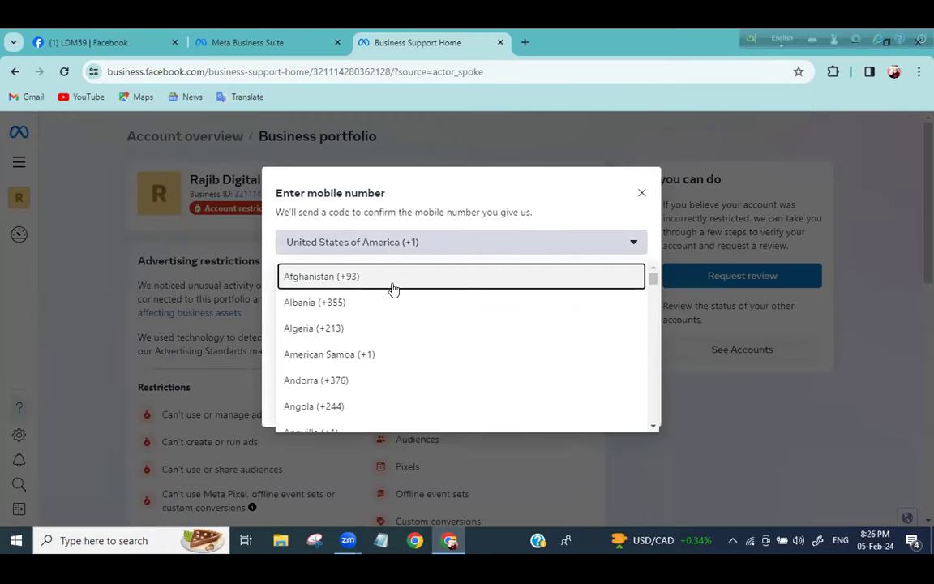
scroll(379, 297, "down", 2)
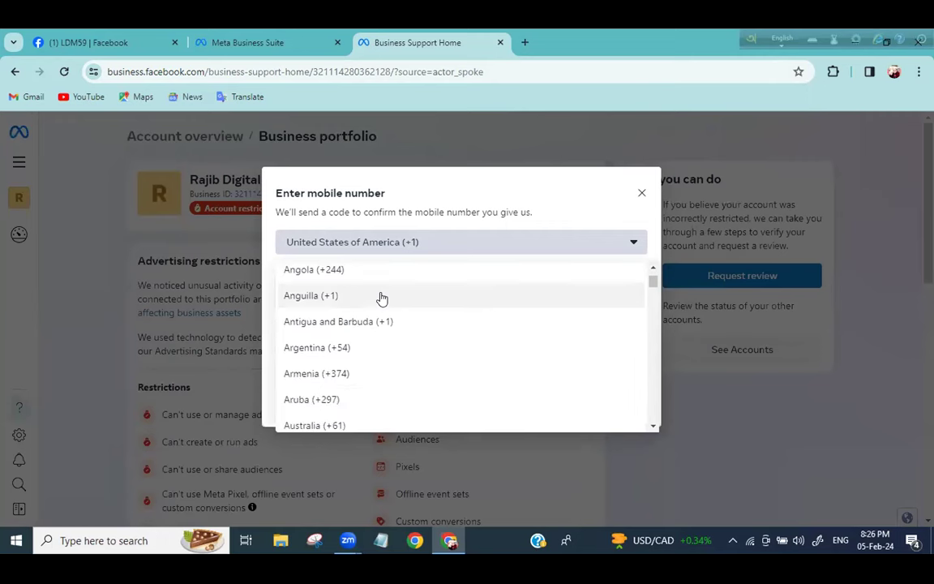
scroll(379, 298, "down", 1)
scroll(381, 300, "down", 3)
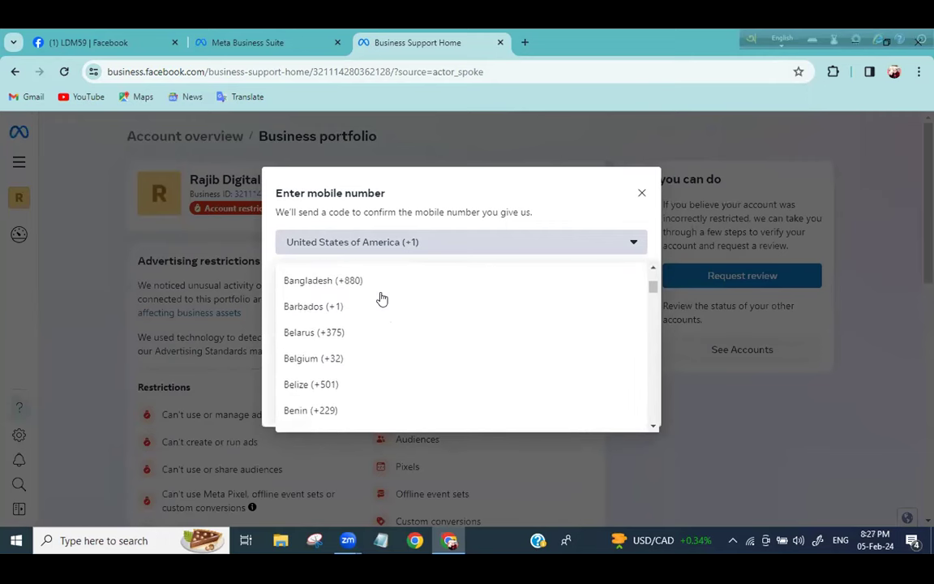
scroll(338, 318, "up", 1)
left_click(337, 325)
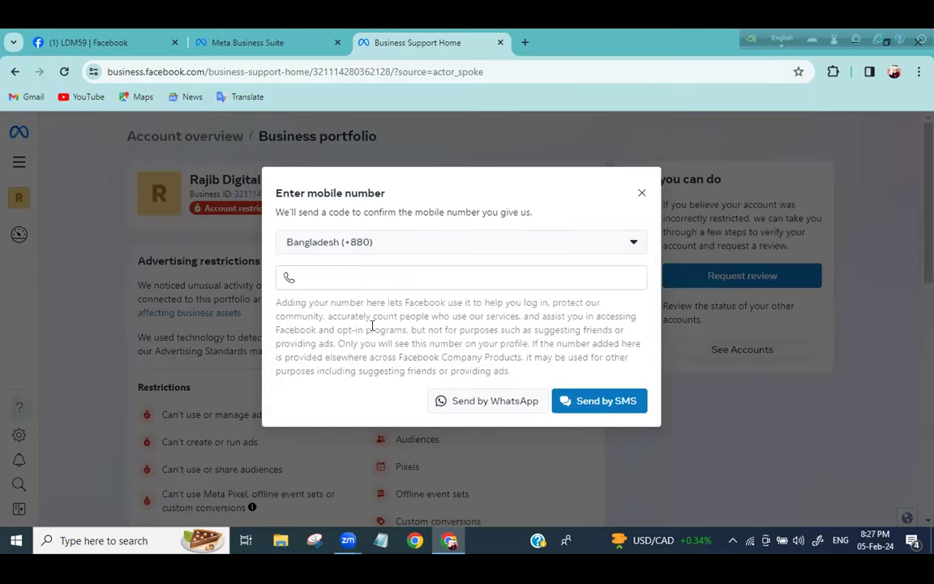
left_click(320, 278)
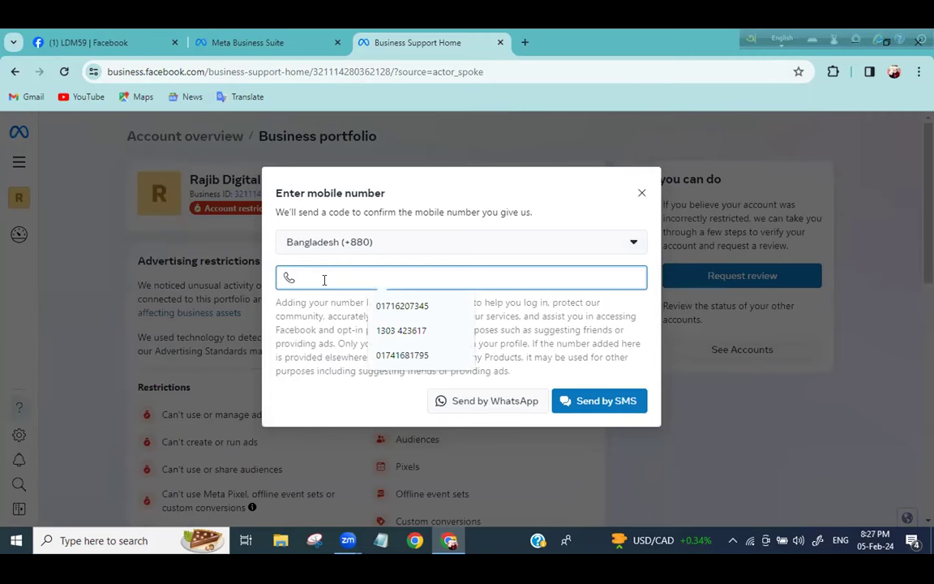
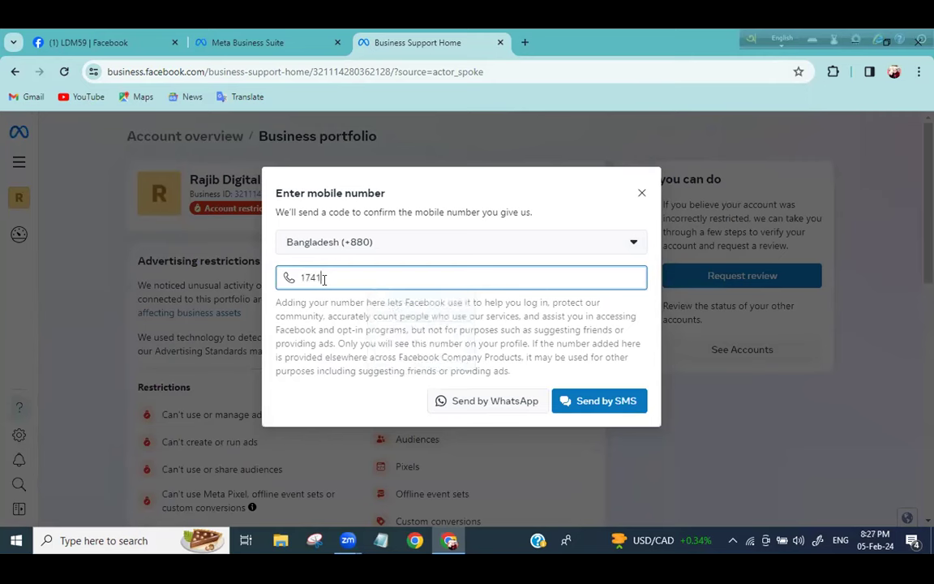
Verify the mobile number with the 6-digit SMS code and reopen the Request review dialog
left_click(606, 402)
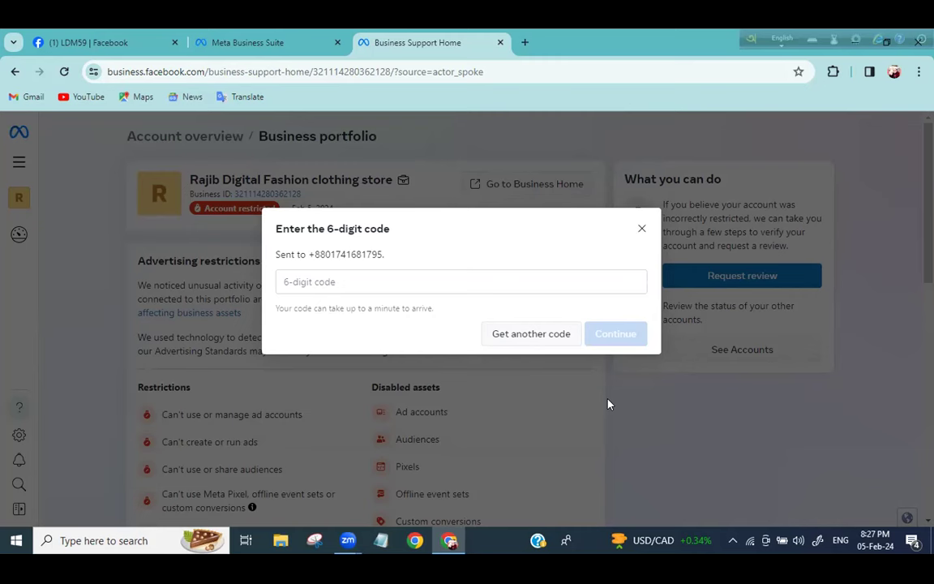
key("Tab")
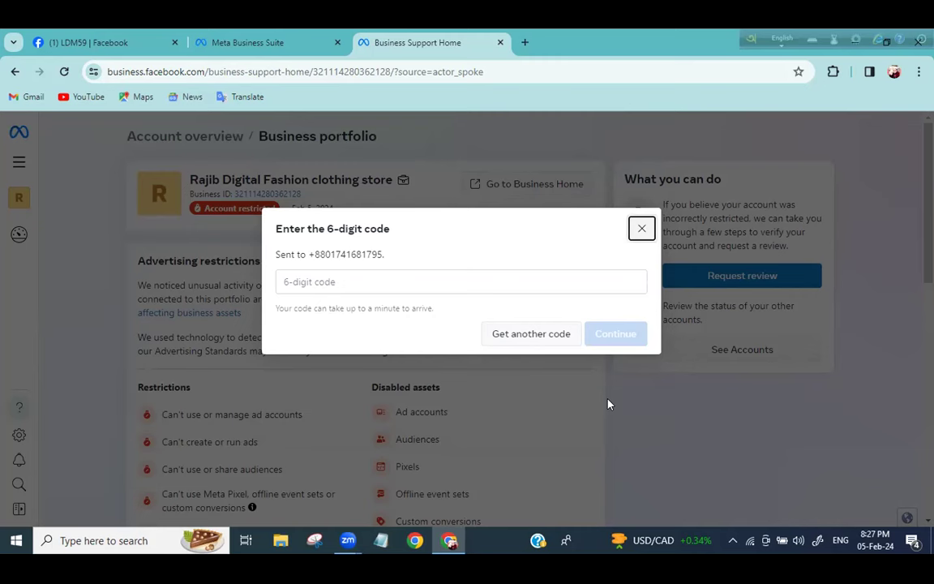
left_click(332, 282)
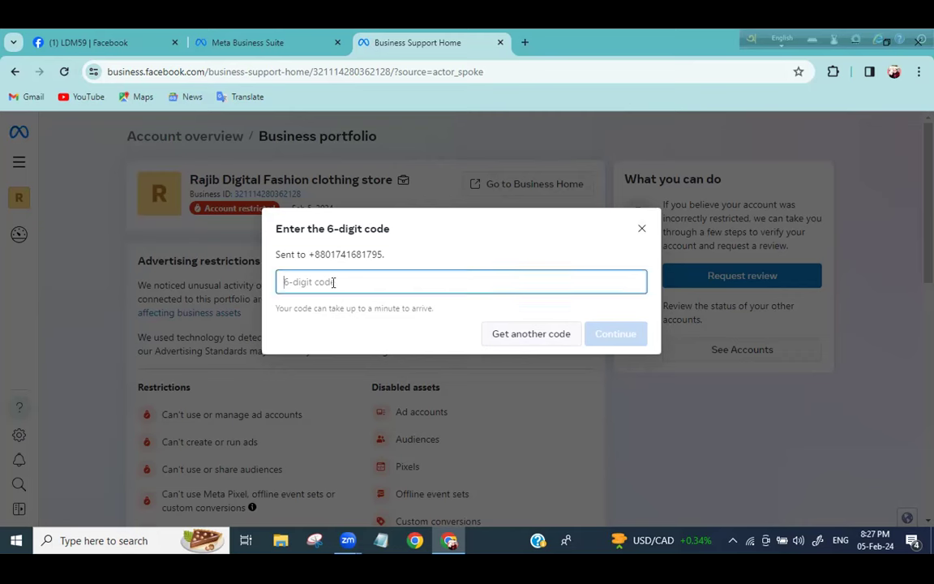
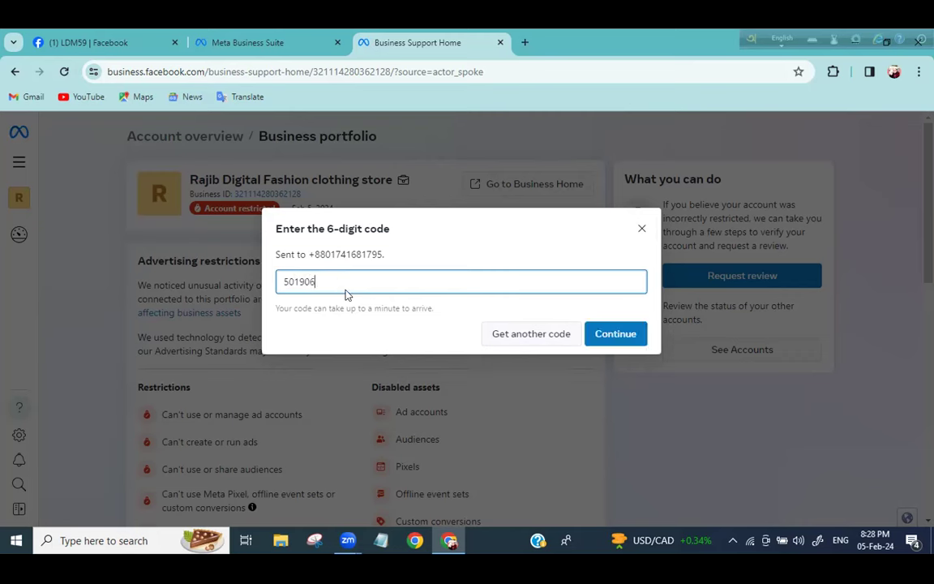
left_click(617, 333)
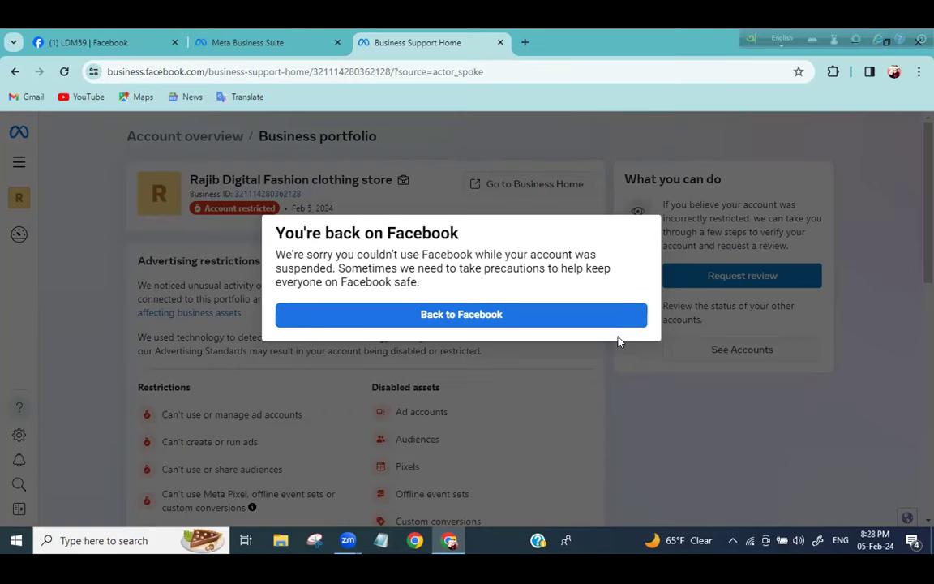
left_click(500, 323)
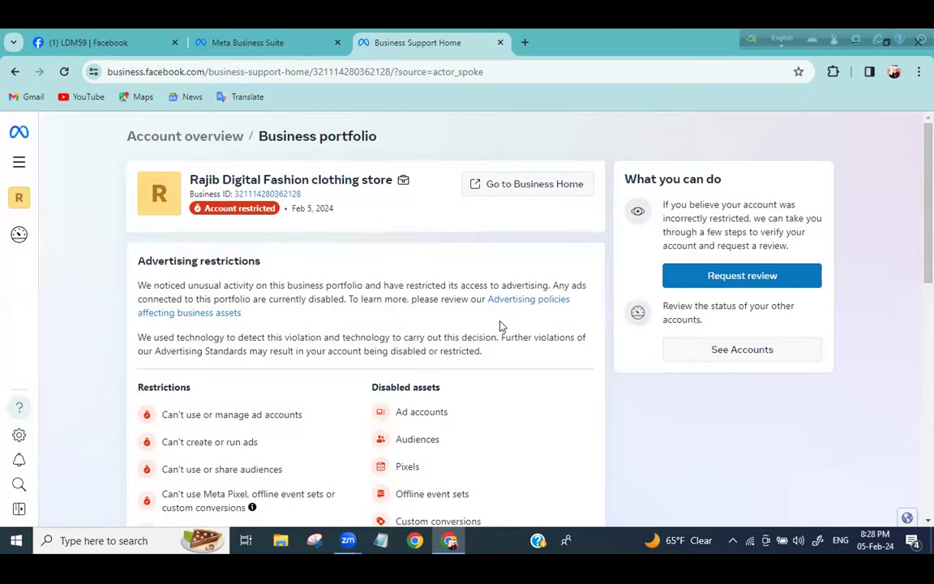
left_click(734, 277)
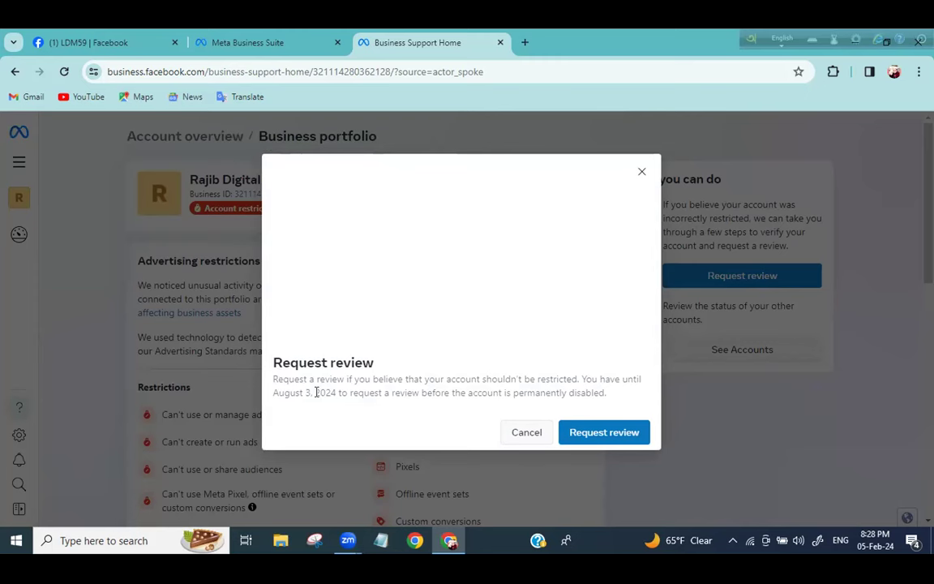
Resubmit the review request before the August 3, 2024 deadline and pass the reCAPTCHA check
left_click_drag(273, 391, 344, 391)
left_click(565, 435)
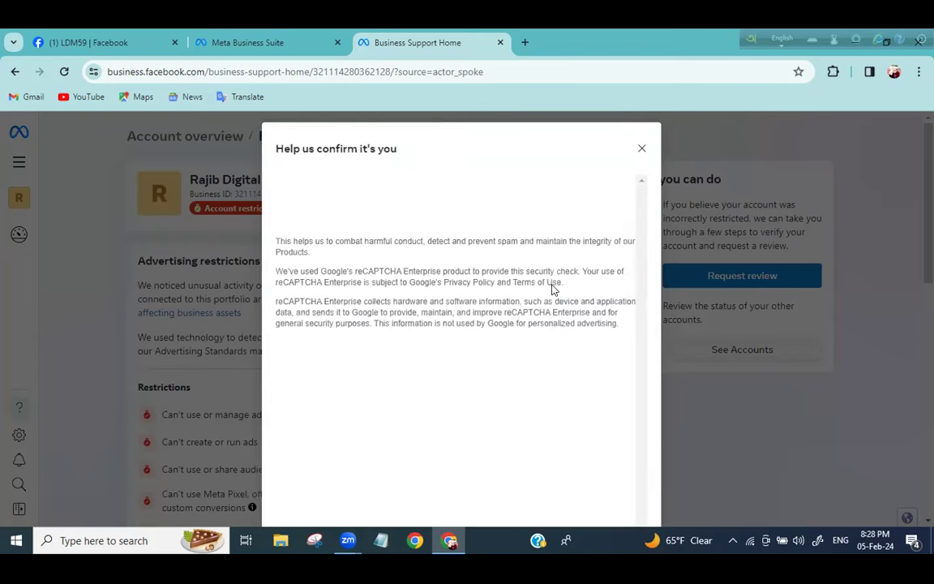
left_click(292, 198)
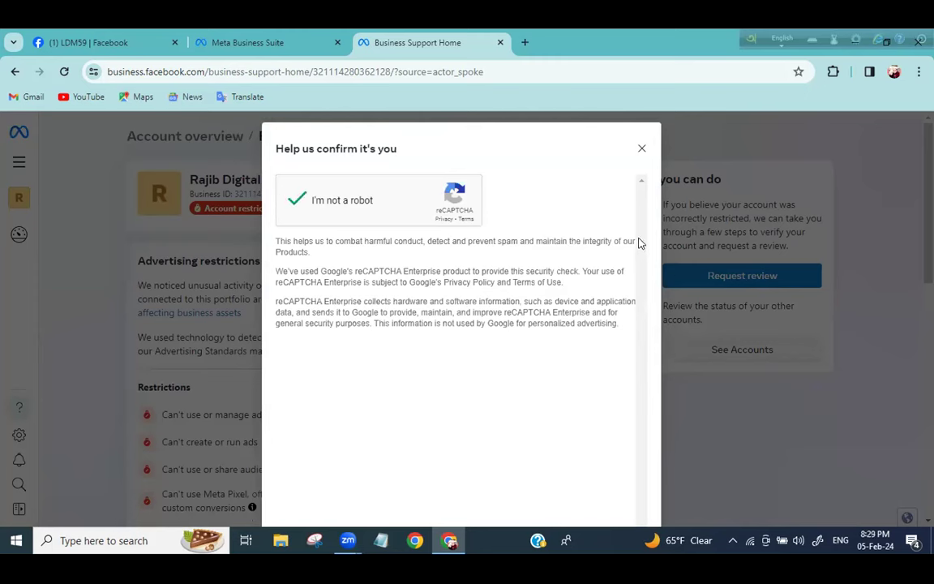
key("ctrl+minus")
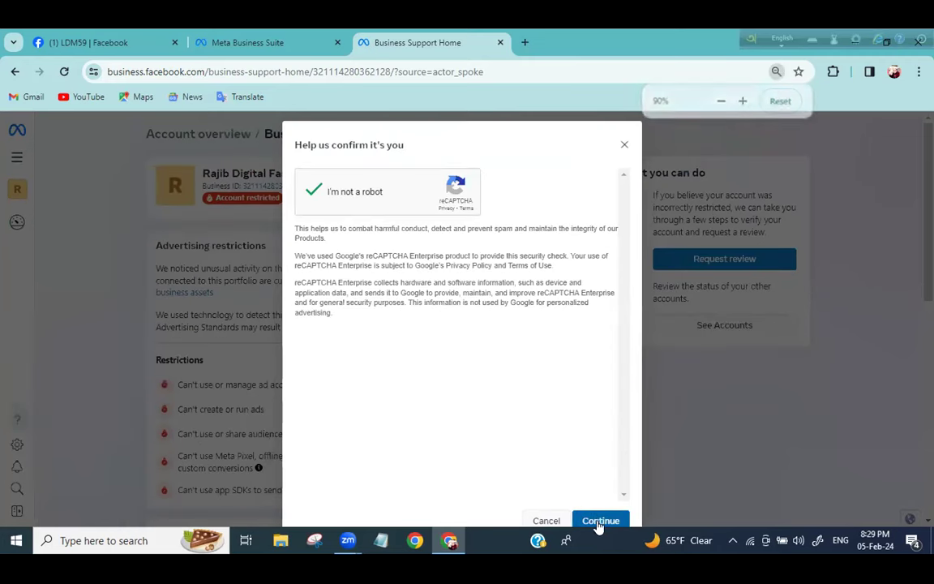
left_click(598, 520)
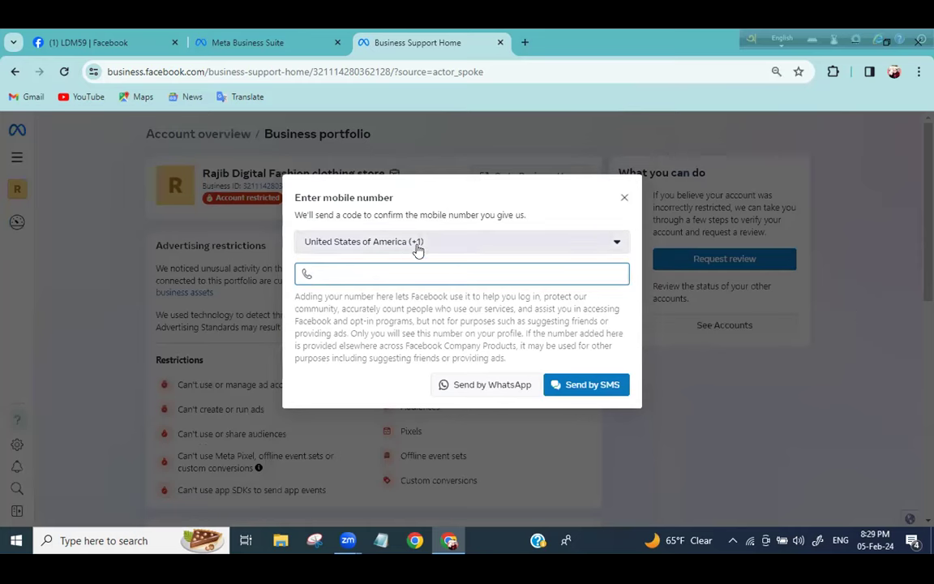
Enter the account's mobile number with Bangladesh (+880) code and send the SMS code
left_click(419, 247)
scroll(398, 281, "down", 3)
scroll(398, 281, "down", 1)
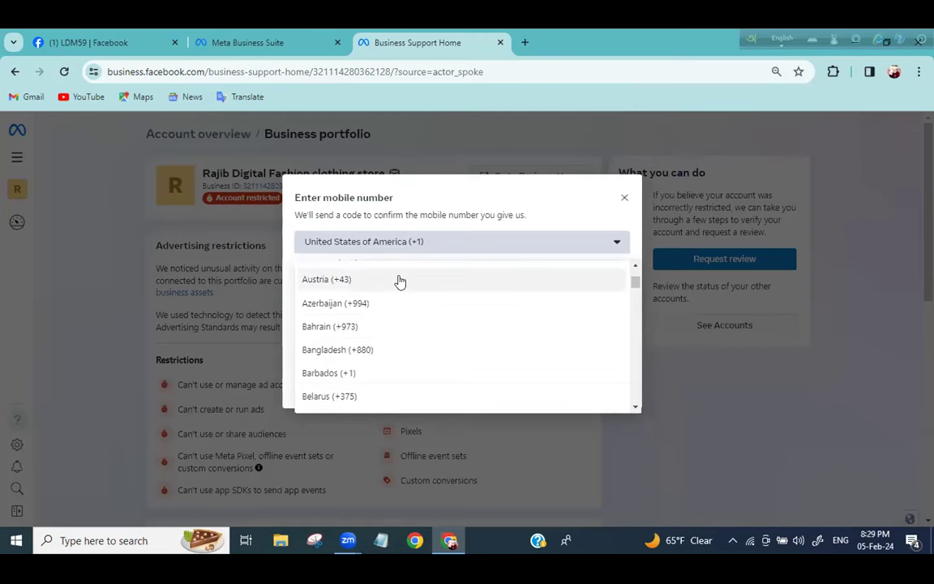
left_click(344, 348)
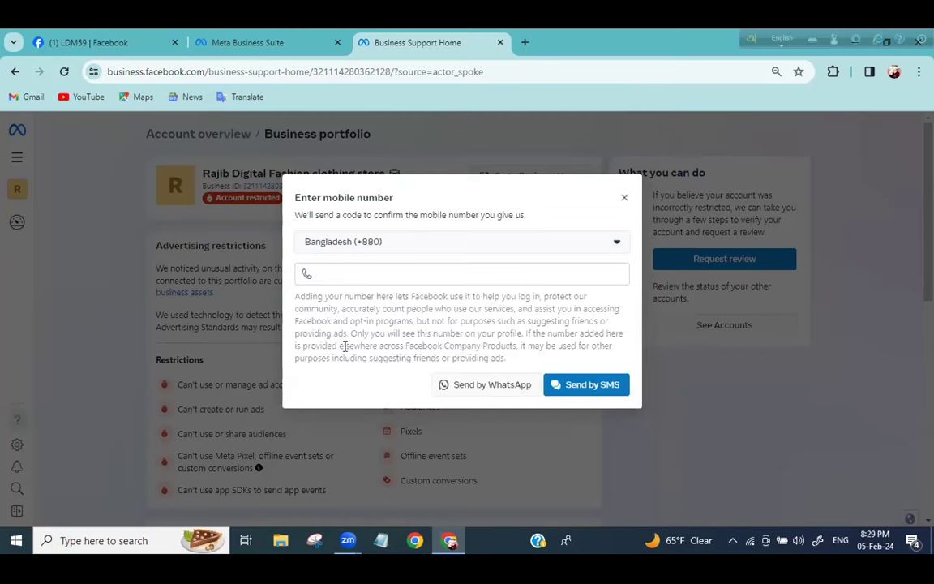
left_click(353, 270)
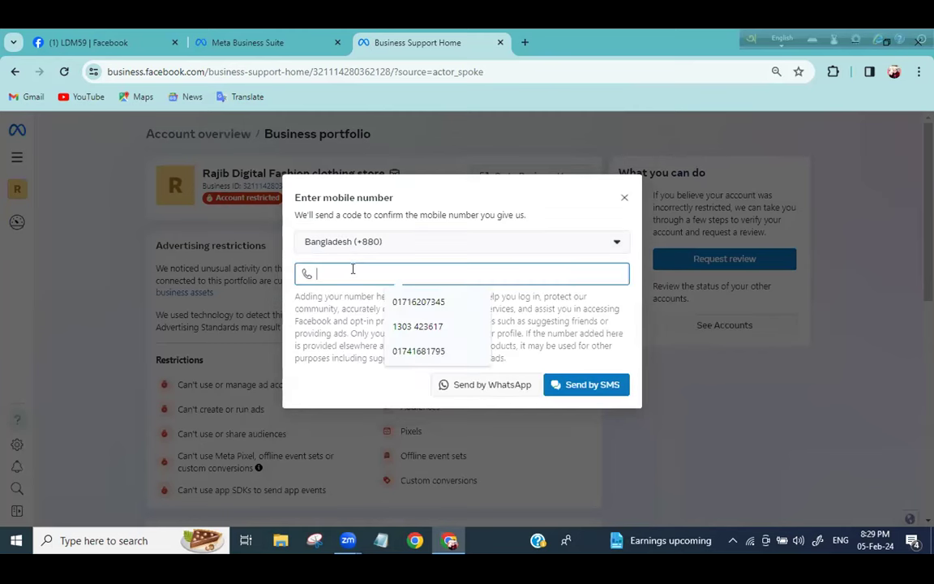
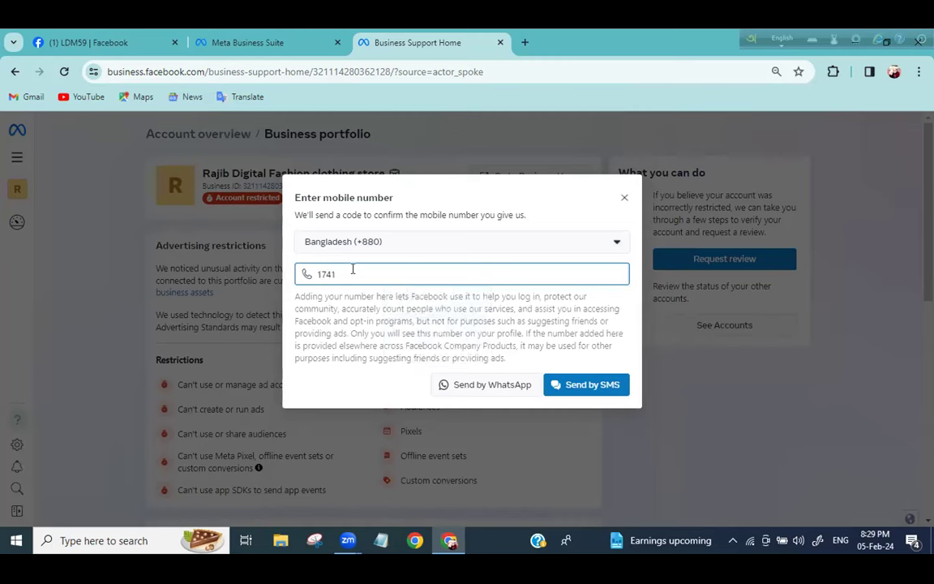
left_click(585, 385)
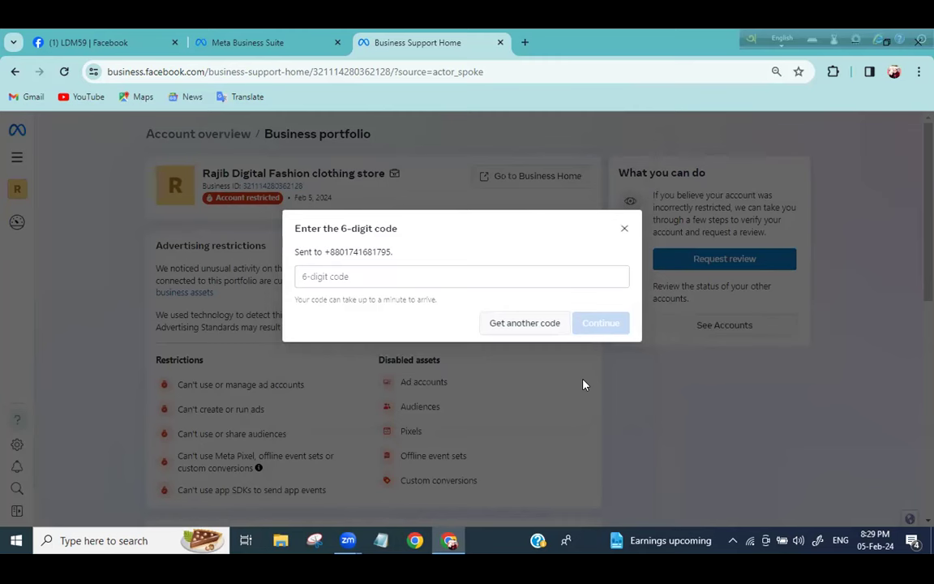
Submit the 6-digit SMS code and close the You're back on Facebook notice
left_click(336, 272)
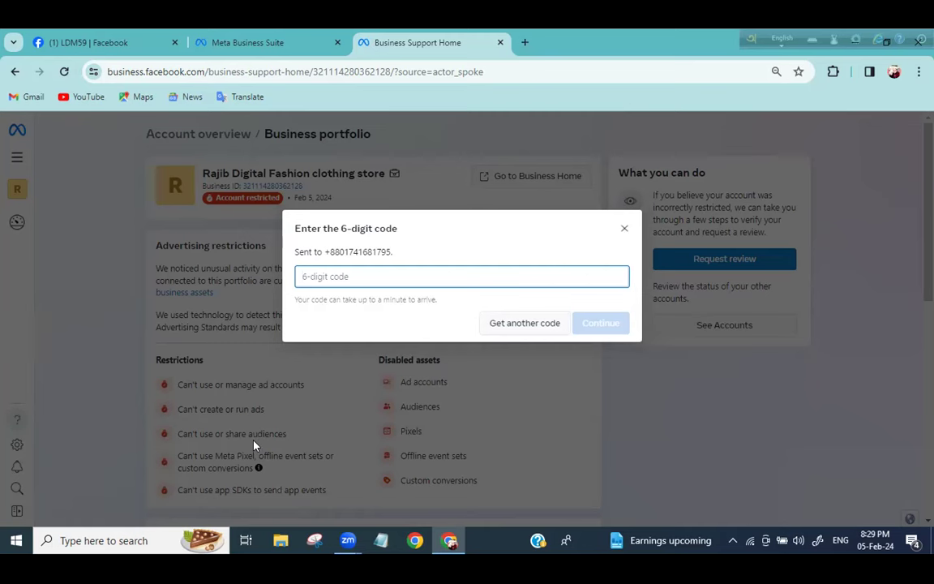
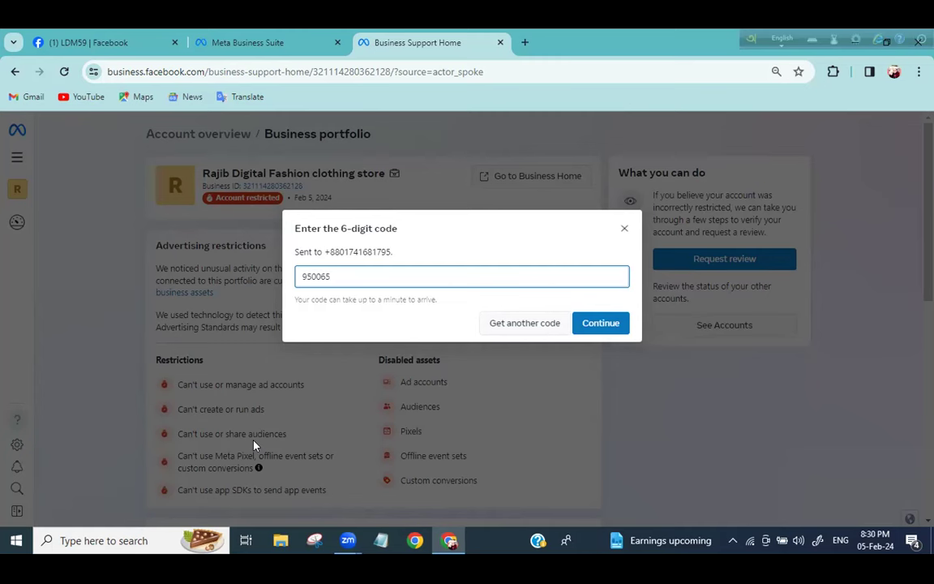
left_click(602, 322)
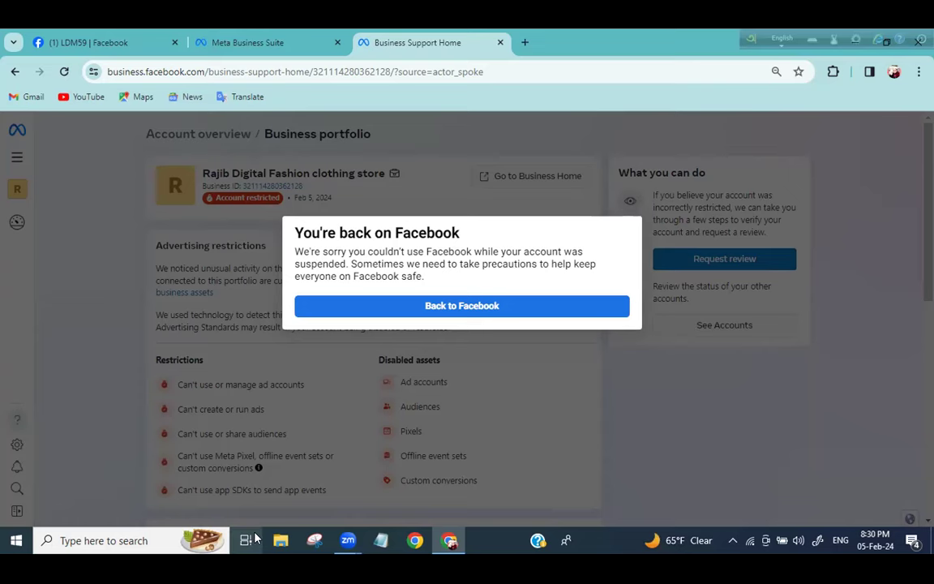
left_click(405, 303)
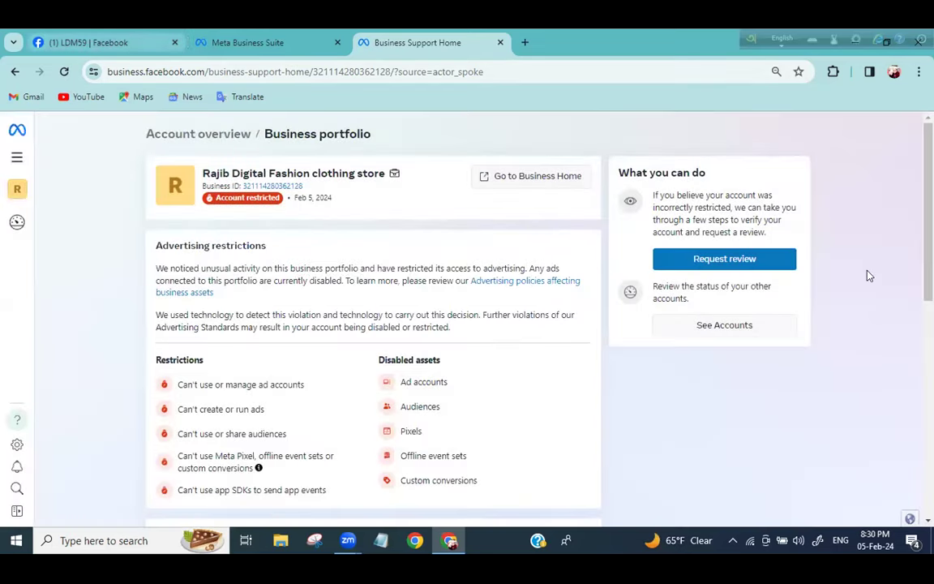
Check the profile's account status, confirm no restrictions, then return to the home feed
left_click(108, 34)
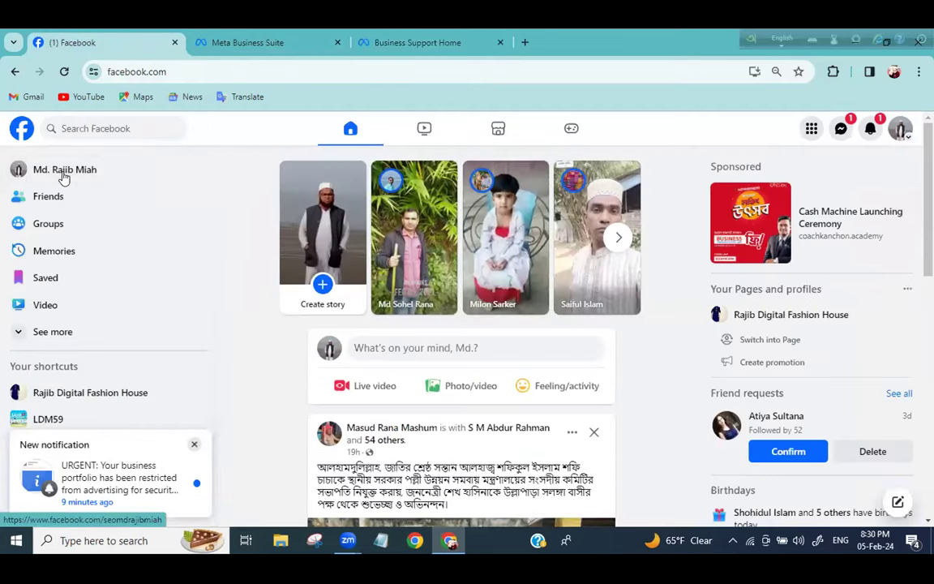
left_click(64, 172)
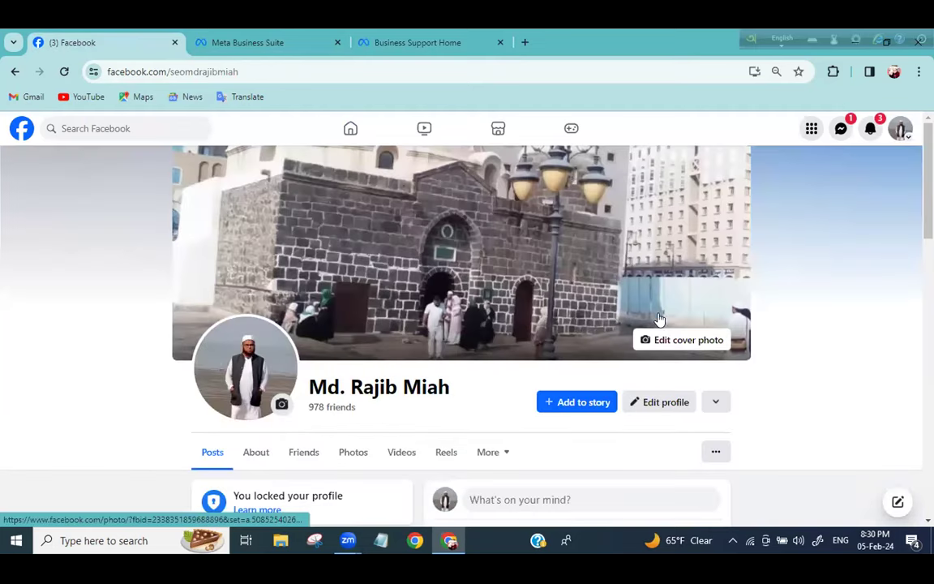
scroll(756, 327, "down", 2)
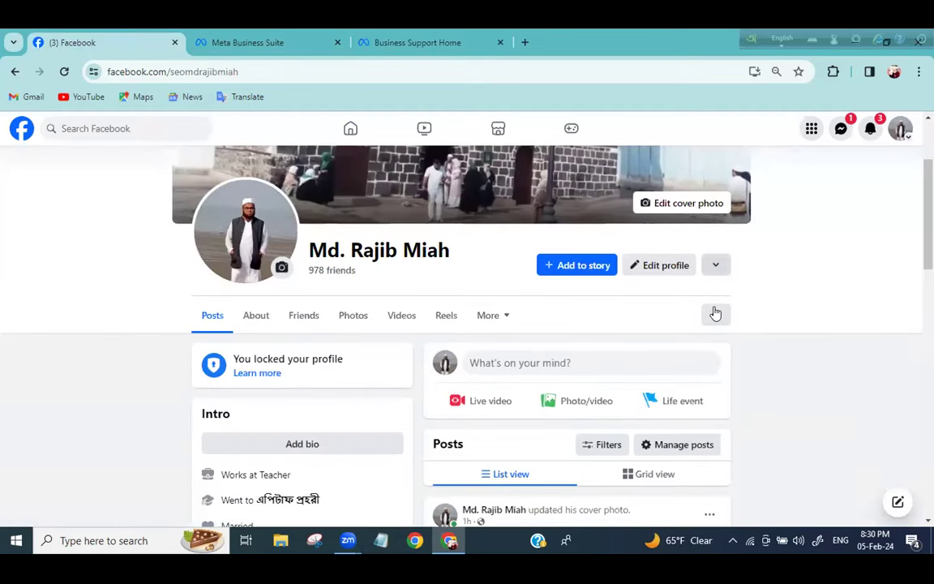
left_click(716, 315)
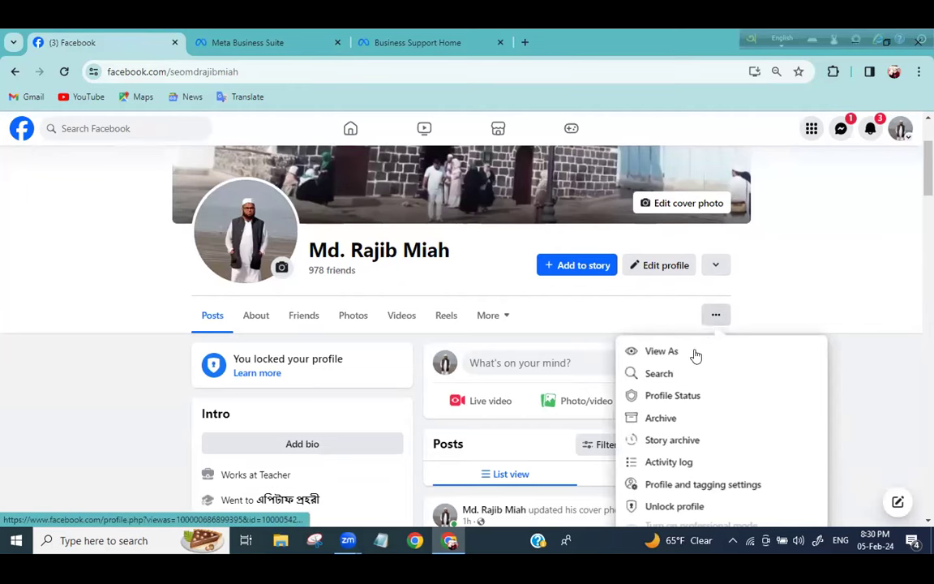
scroll(706, 398, "down", 1)
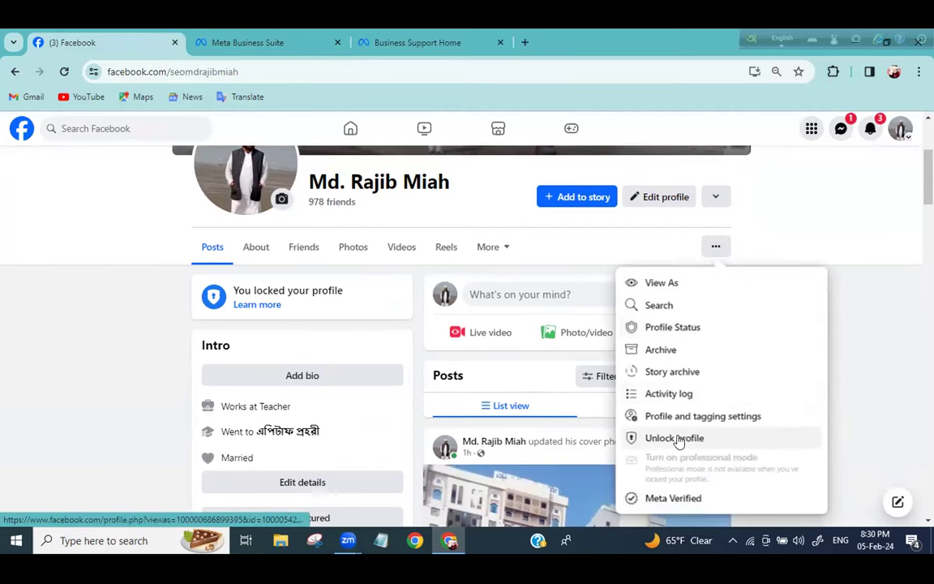
left_click(685, 327)
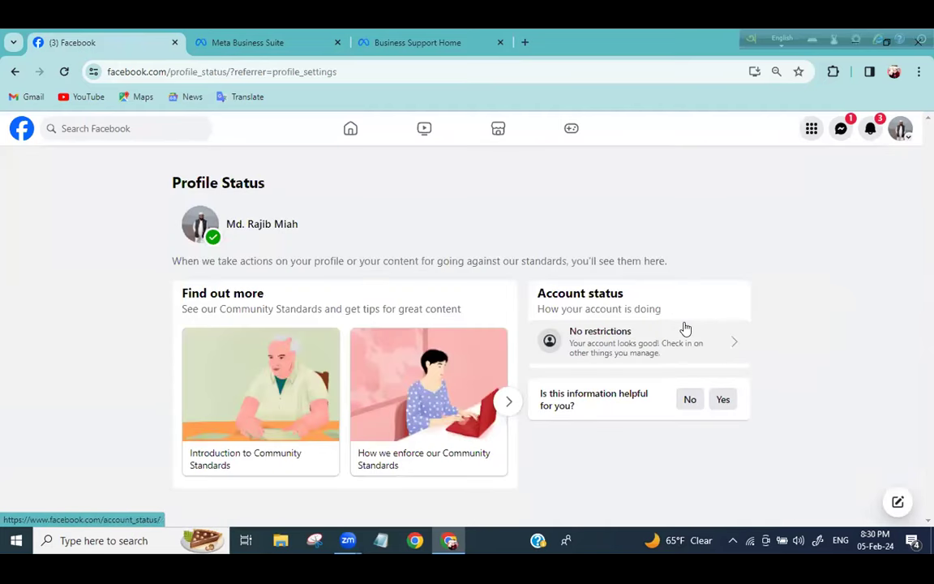
left_click(695, 344)
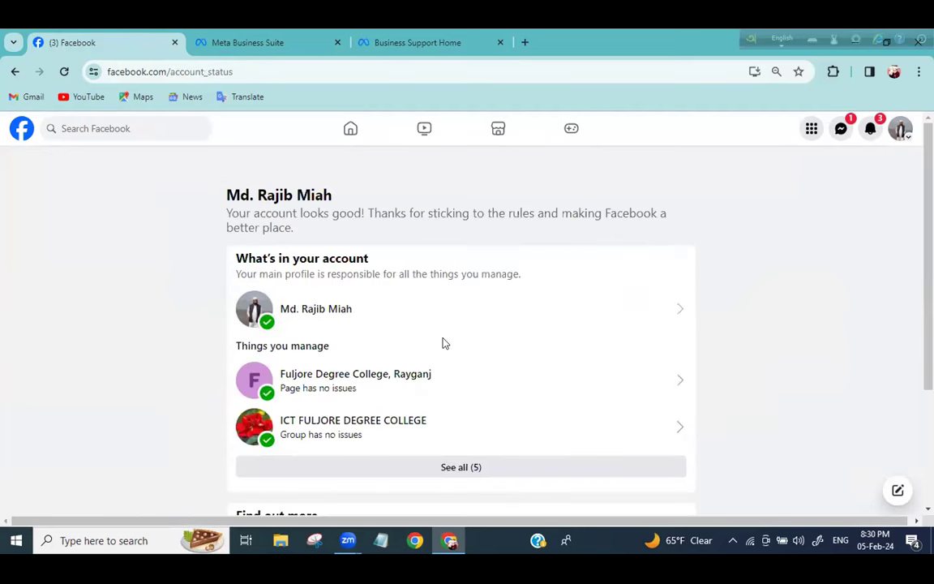
scroll(442, 343, "down", 2)
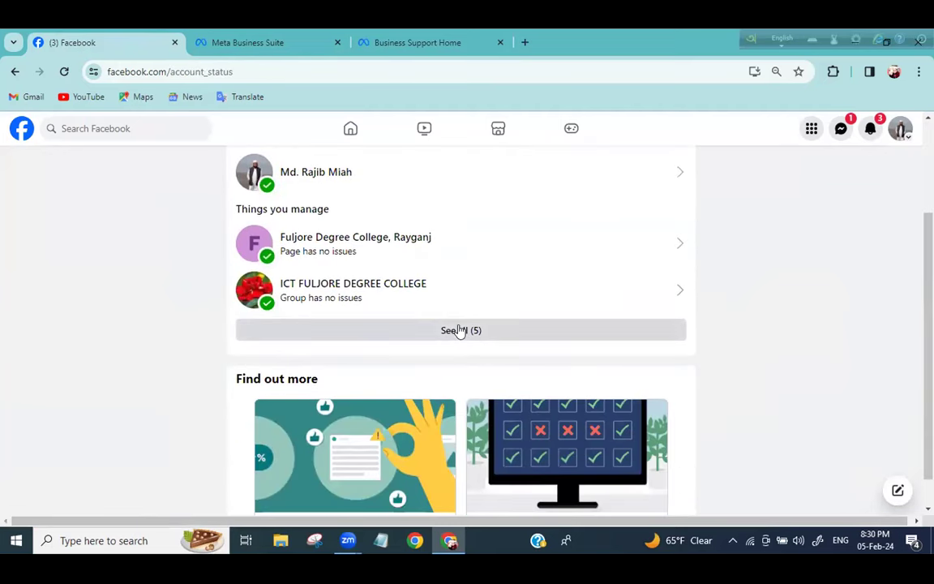
scroll(805, 384, "up", 2)
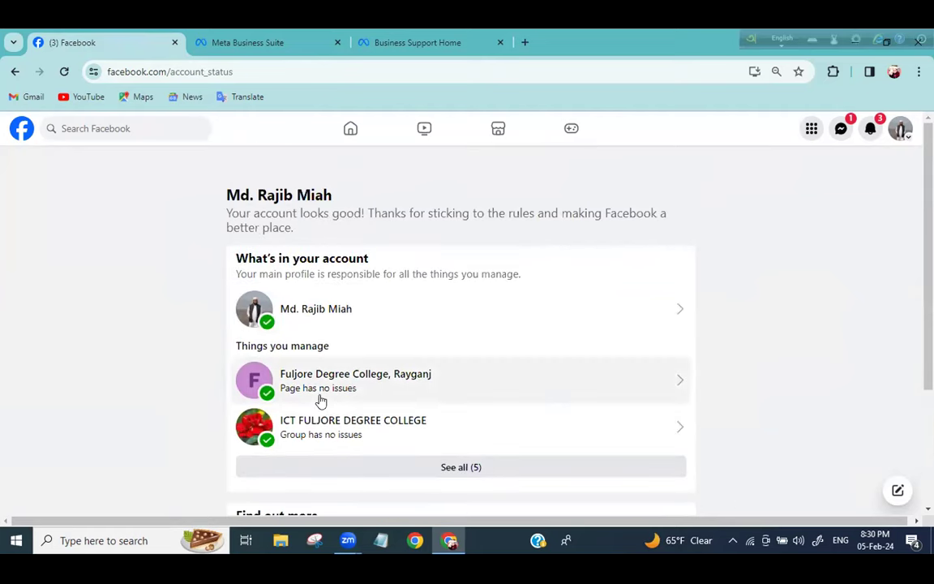
left_click(22, 130)
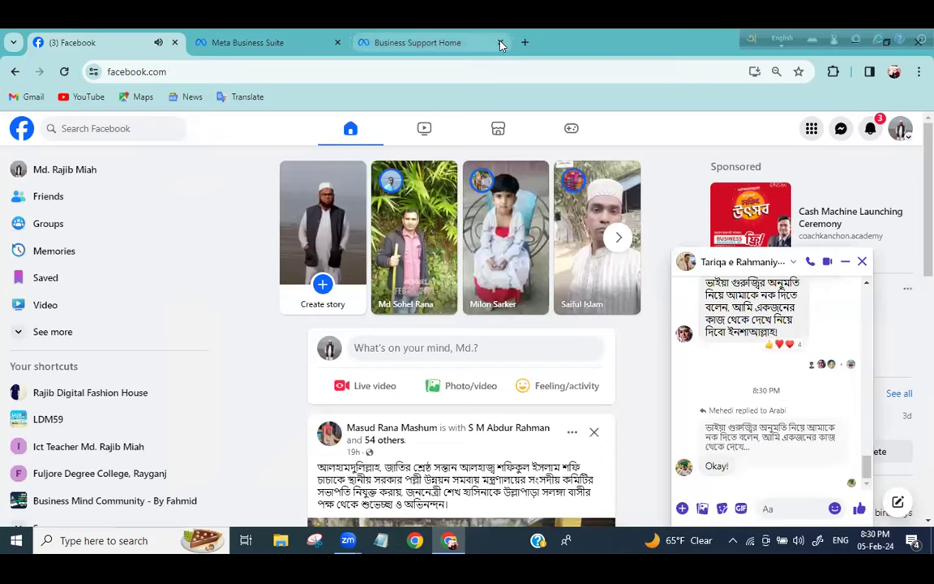
In a new tab's Gmail, open Meta's 'URGENT: advertising access was reinstated' email and read its Next steps
left_click(523, 42)
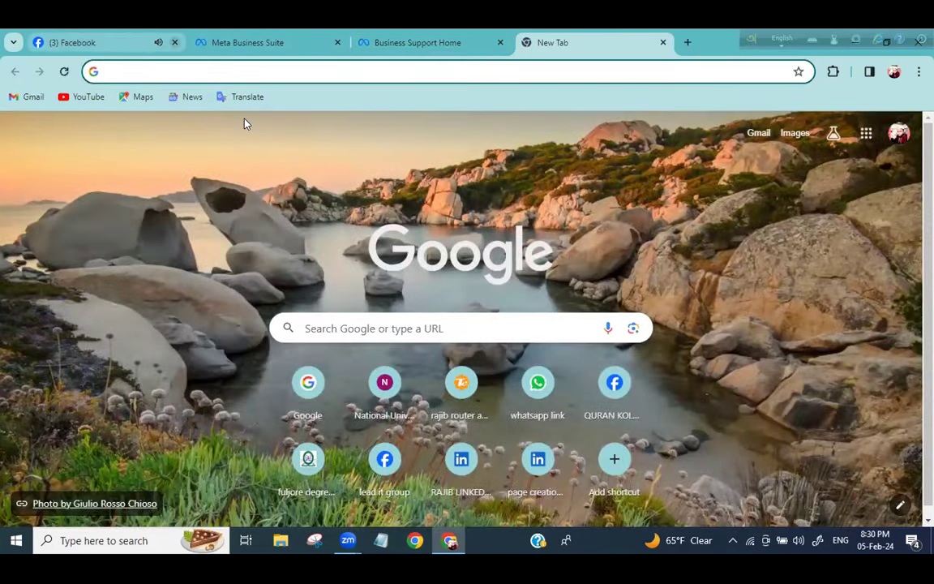
left_click(22, 96)
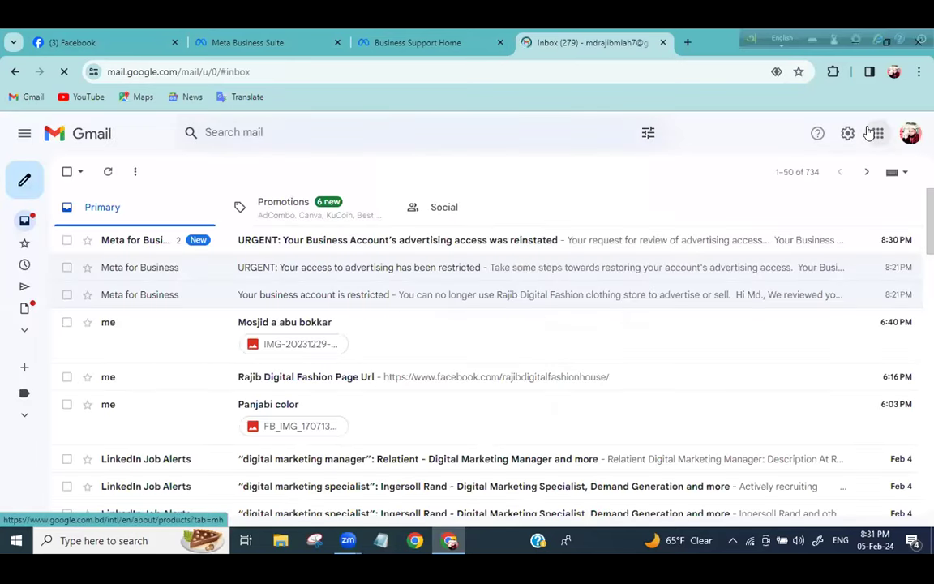
left_click(357, 240)
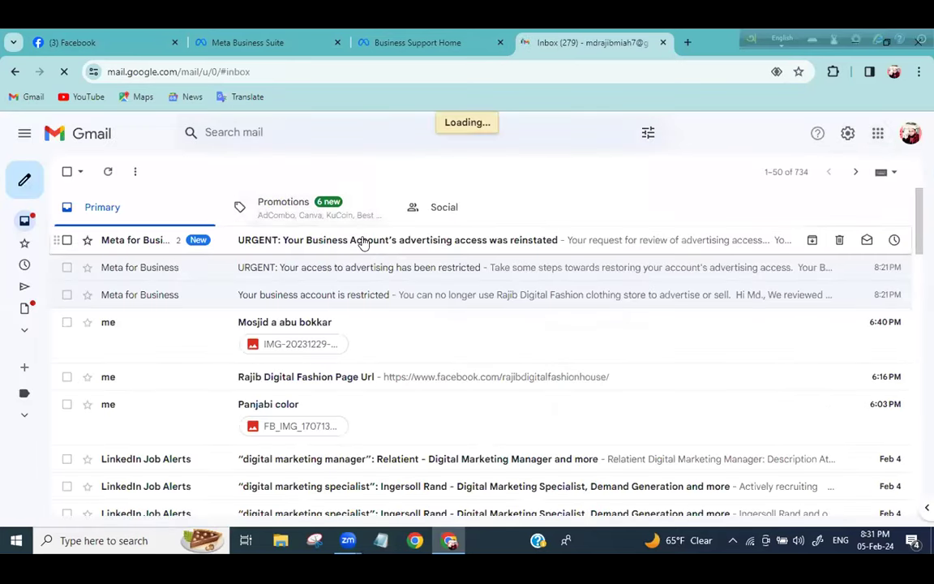
scroll(551, 244, "down", 2)
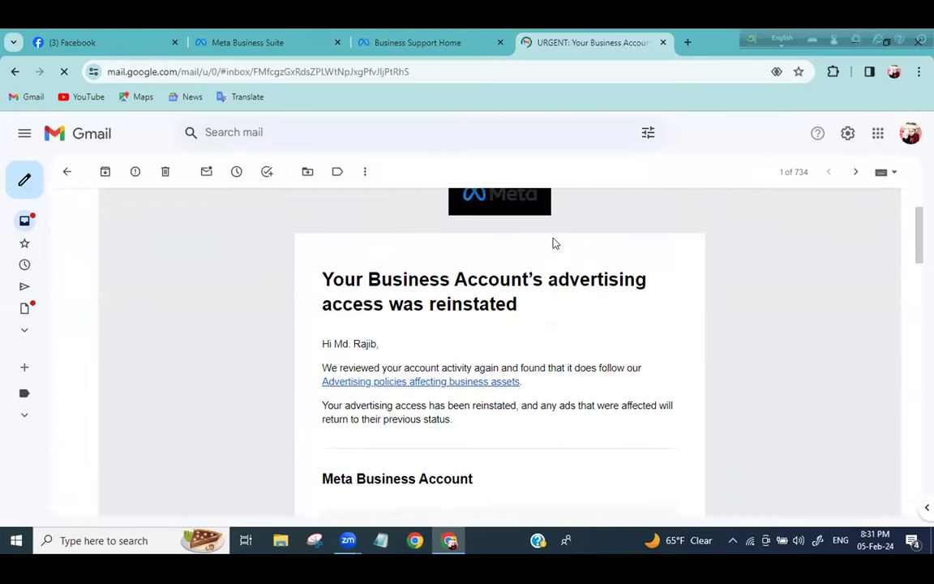
scroll(553, 244, "down", 1)
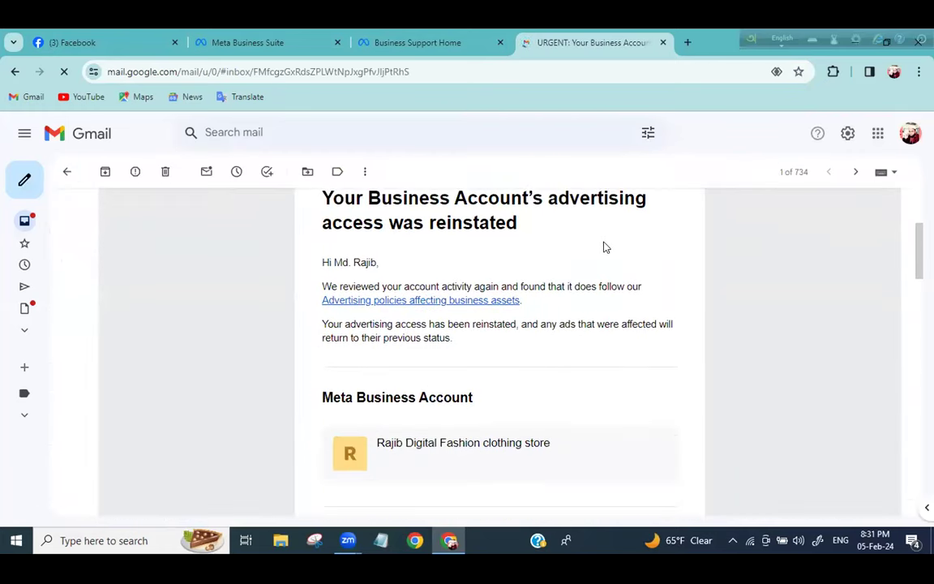
scroll(603, 246, "down", 4)
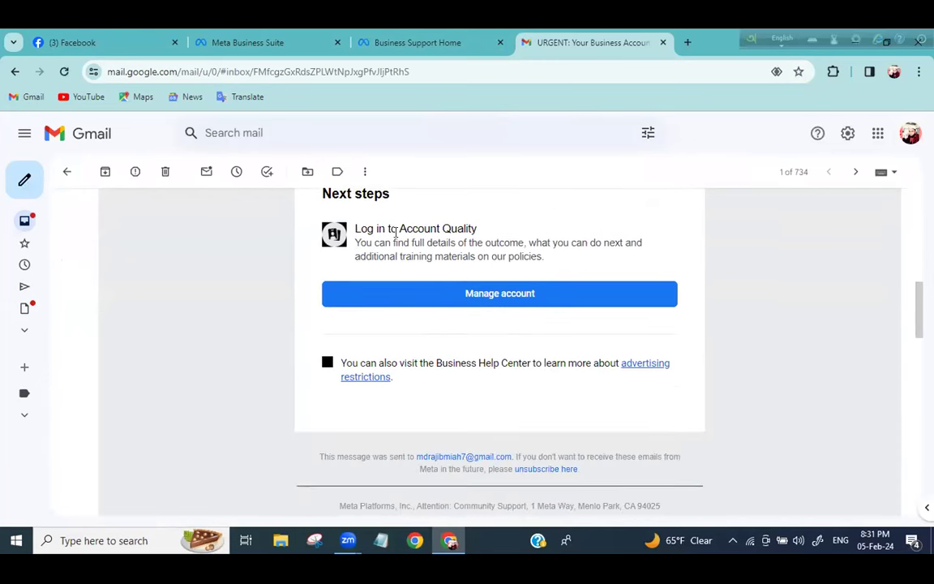
Open account management from the email and view the advertising access Reinstated notice
left_click(512, 293)
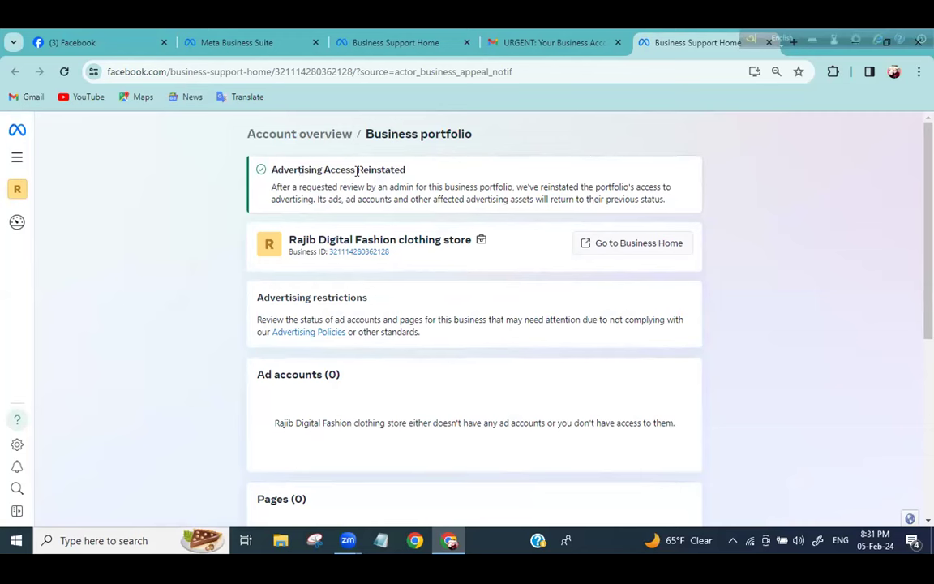
double_click(415, 176)
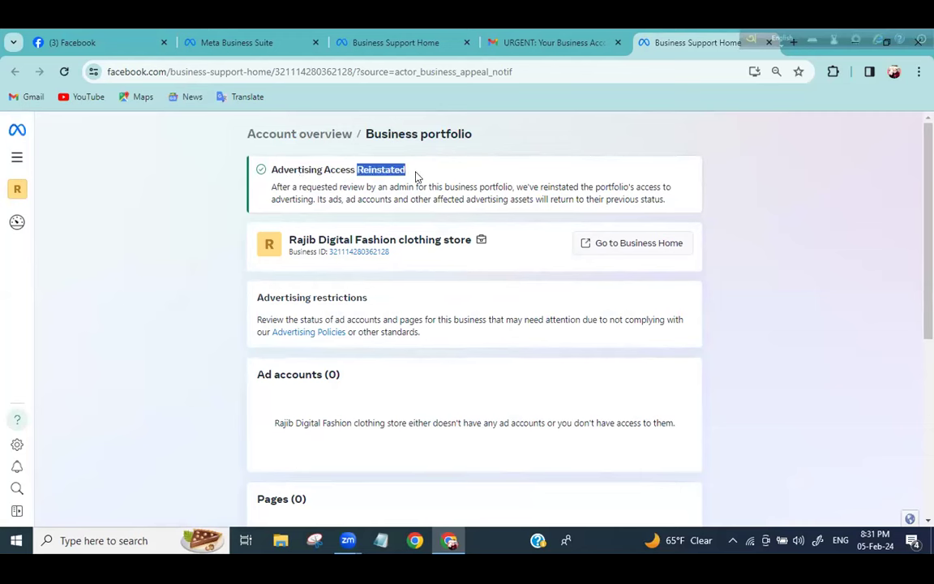
left_click(797, 236)
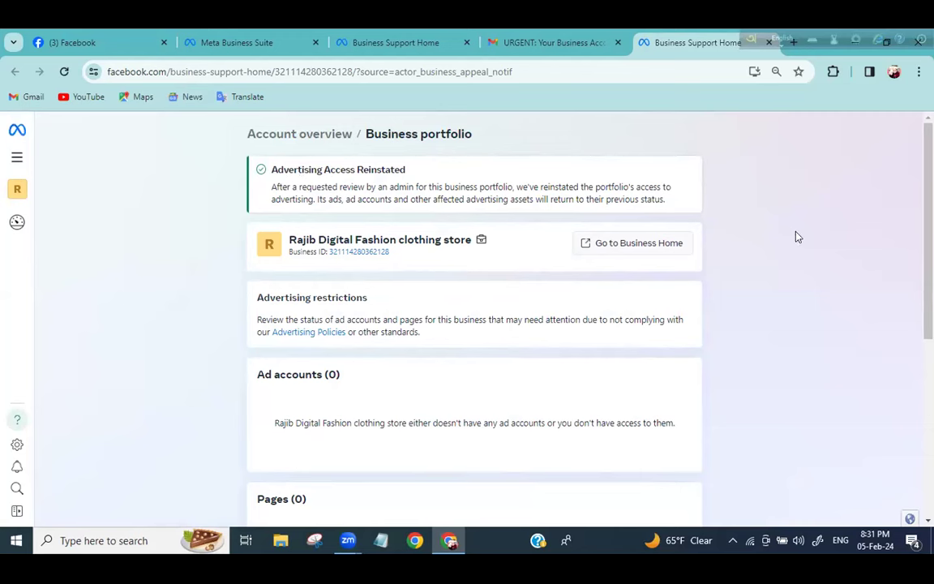
Start adding a Page in the clothing store portfolio's Business settings, then return to Business Support Home
left_click(16, 192)
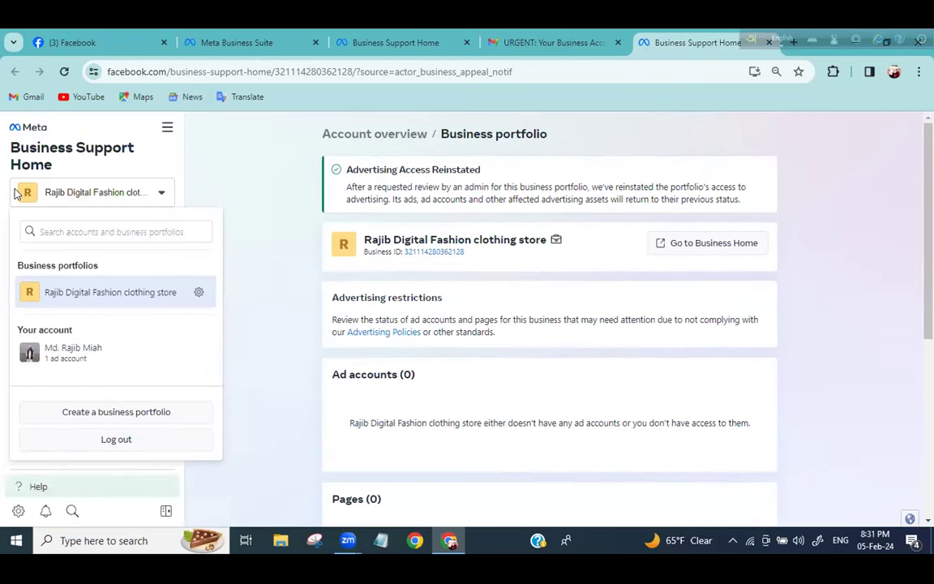
left_click(199, 293)
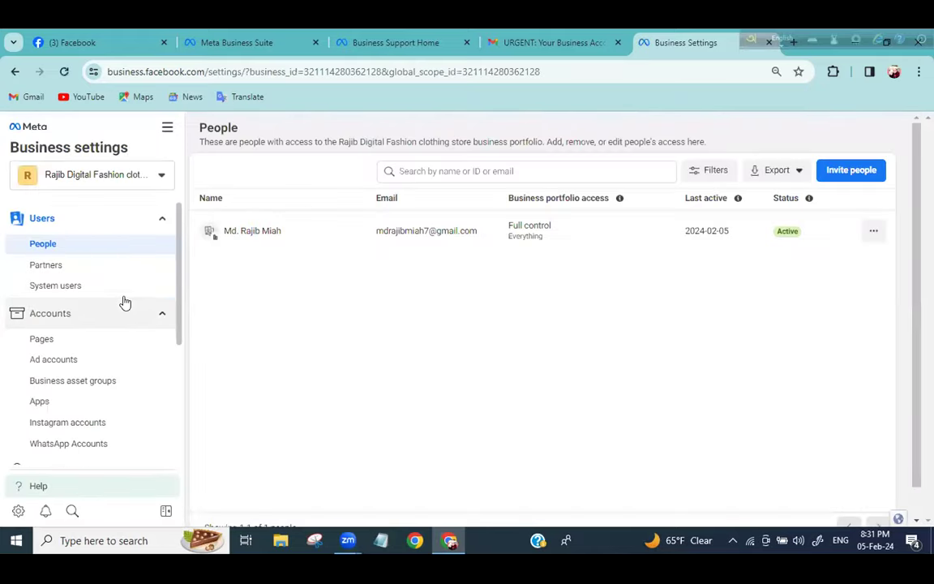
left_click(46, 341)
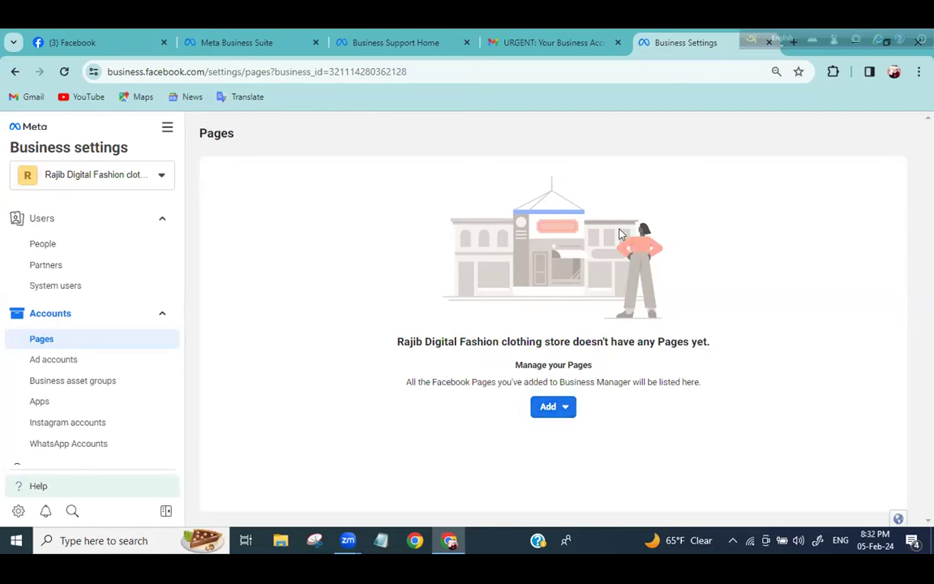
left_click(545, 410)
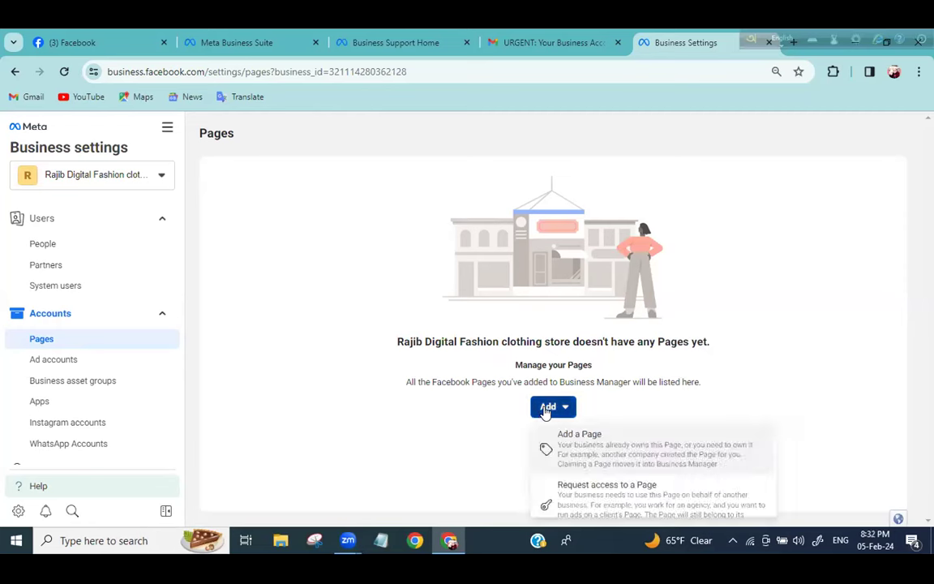
left_click(580, 442)
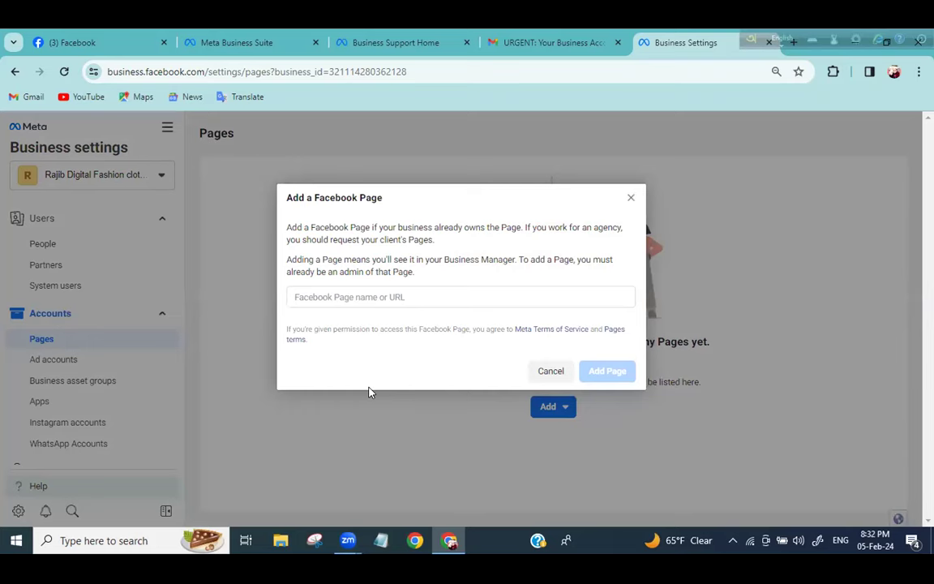
left_click(389, 44)
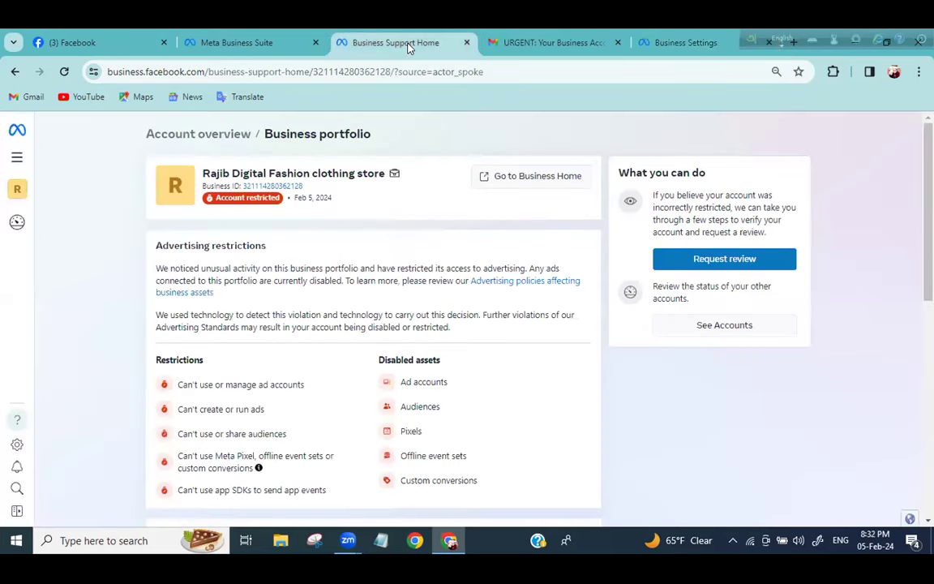
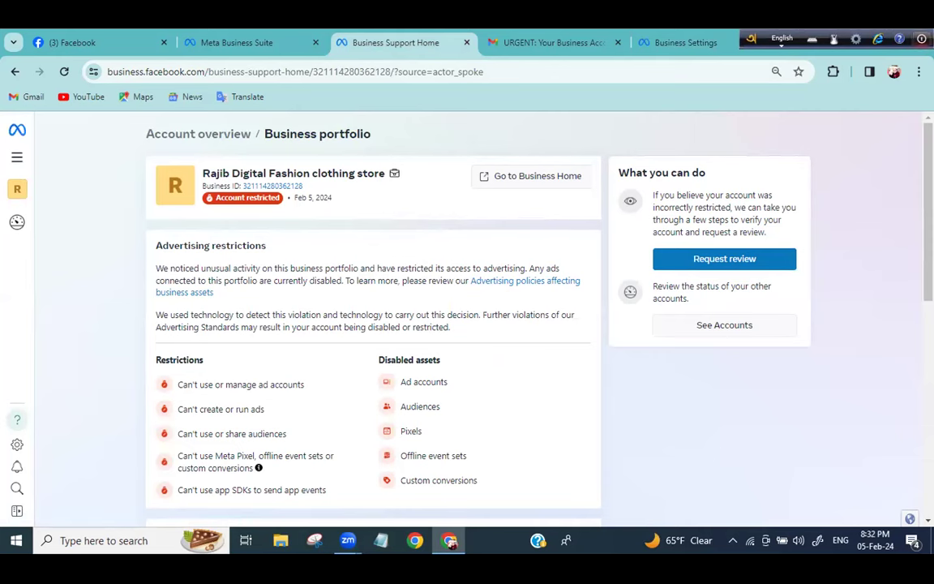
Dismiss the recorder toolbar and open a new Google start tab beside the portfolio tabs
left_click(921, 38)
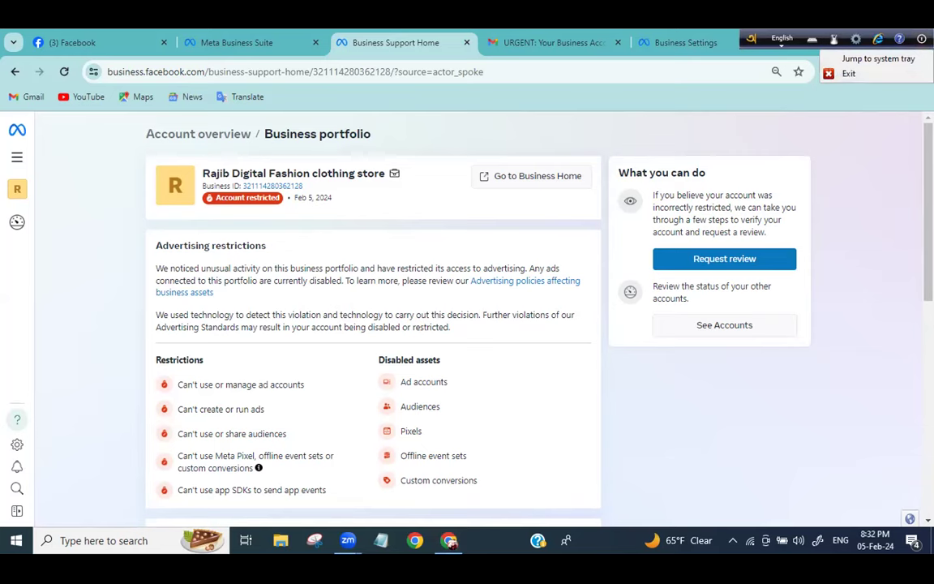
left_click(847, 74)
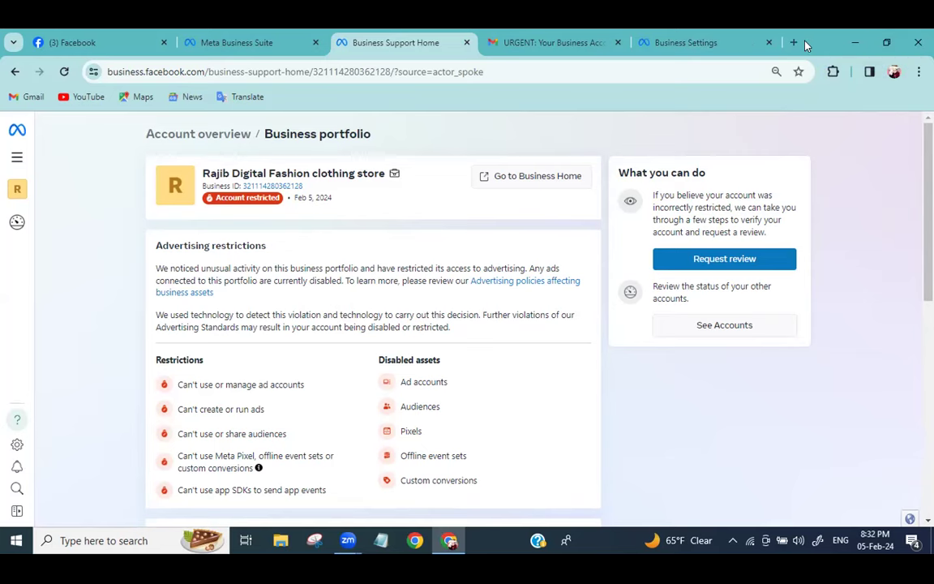
left_click(793, 42)
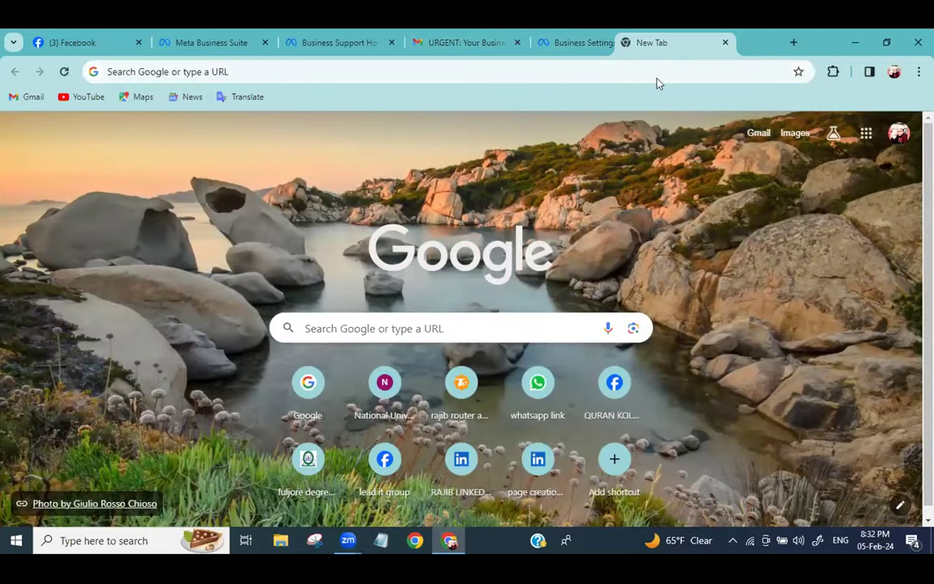
Move the new tab next to Business Support Home and search Google for 'nid'
key("ctrl+shift+Page_Up")
key("ctrl+shift+Page_Up")
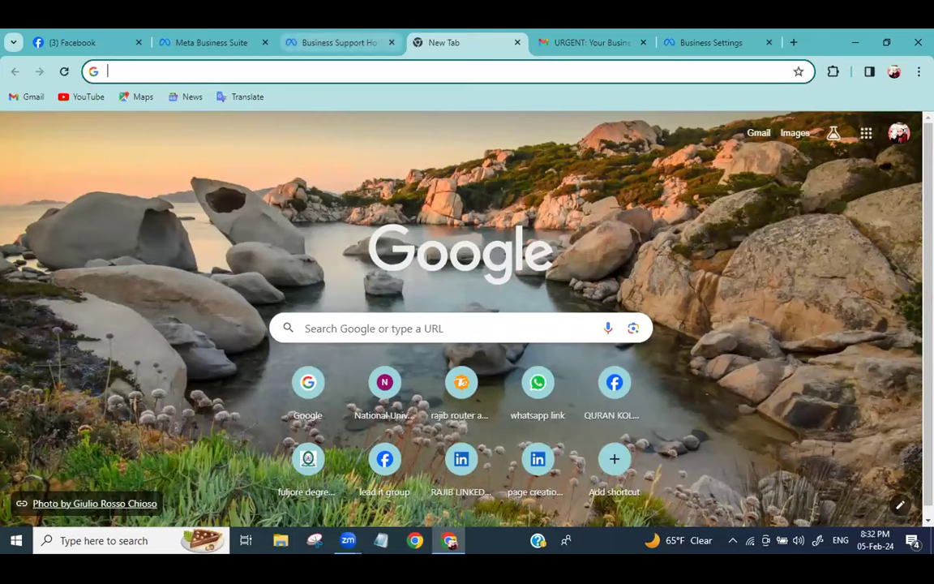
left_click(338, 42)
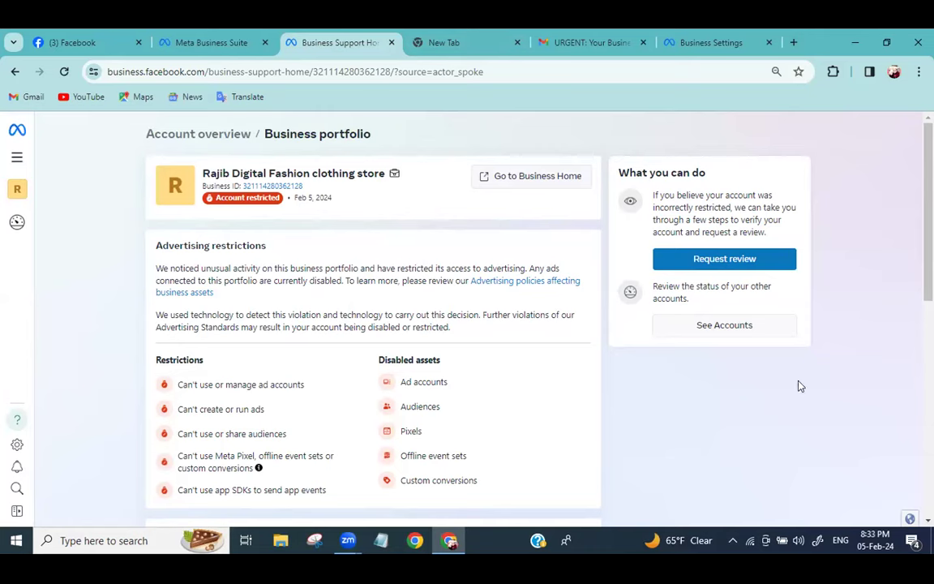
key("ctrl+Tab")
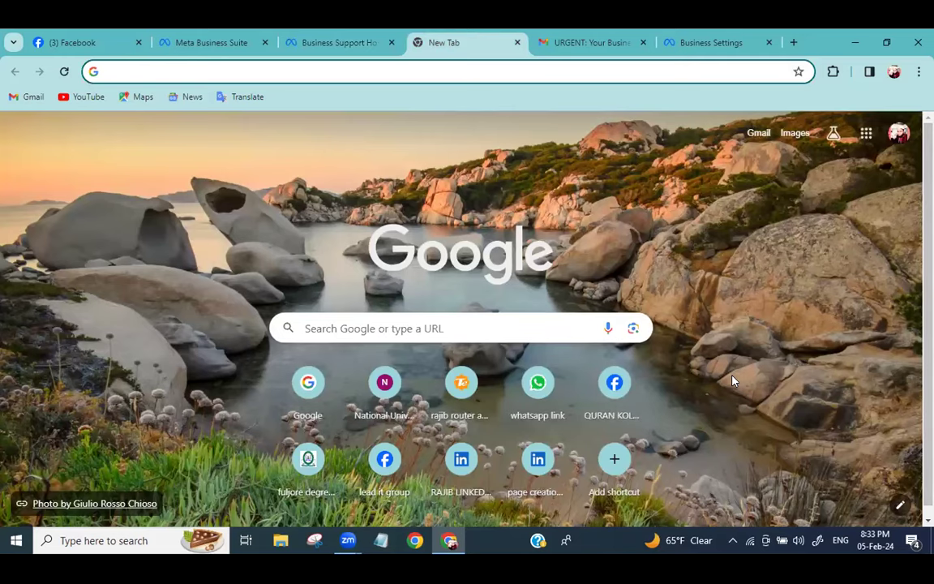
type("nid")
key("Return")
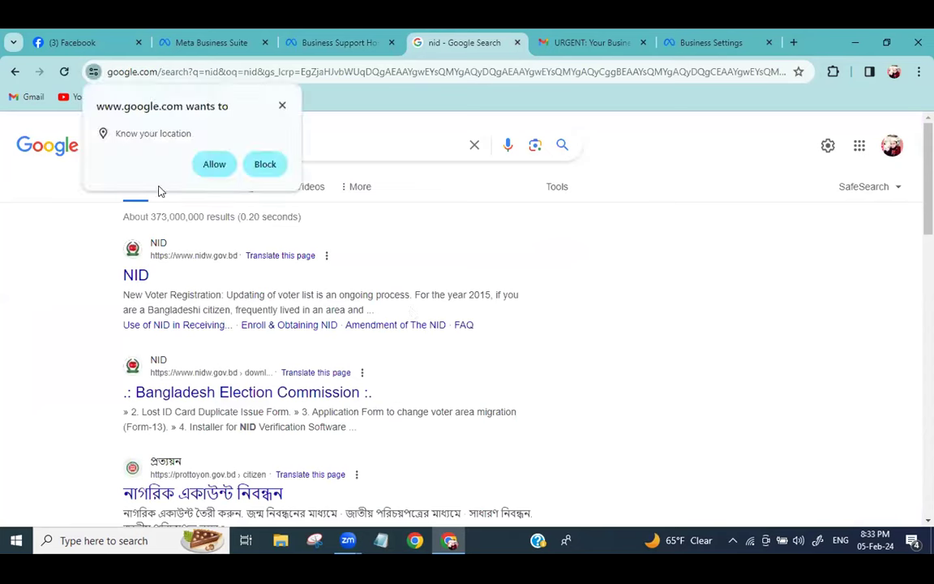
Allow location access, browse the 'nid' image results, then return to the Business Support Home tab
left_click(214, 164)
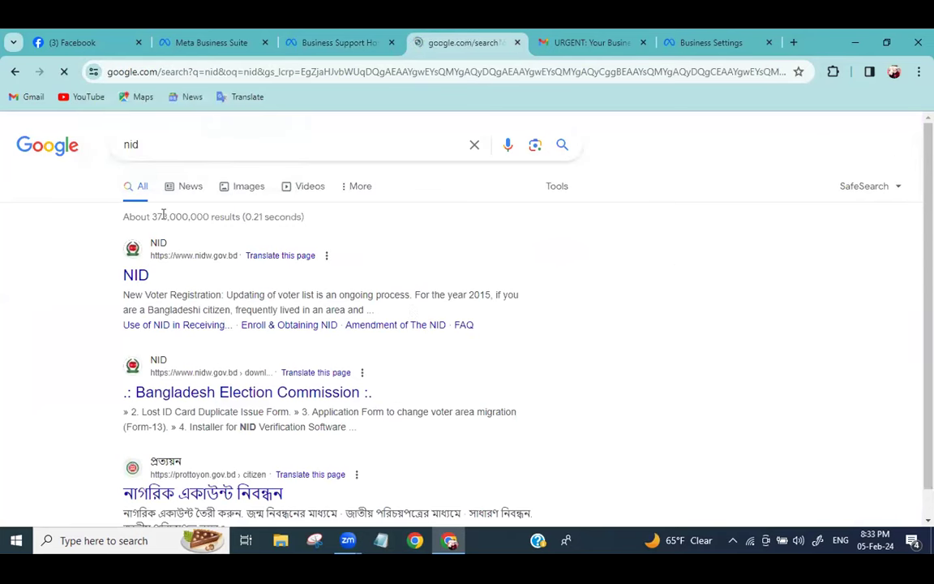
left_click(240, 193)
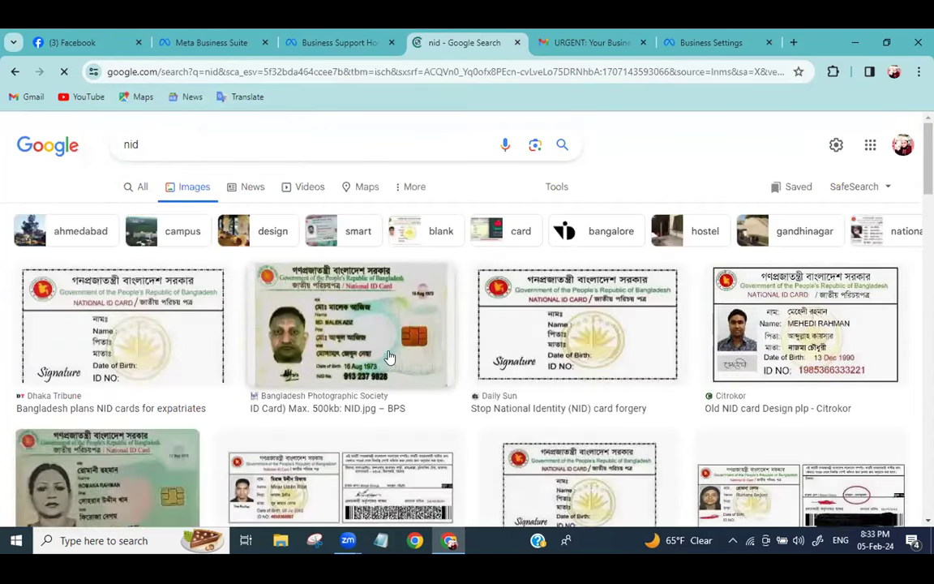
scroll(600, 357, "down", 3)
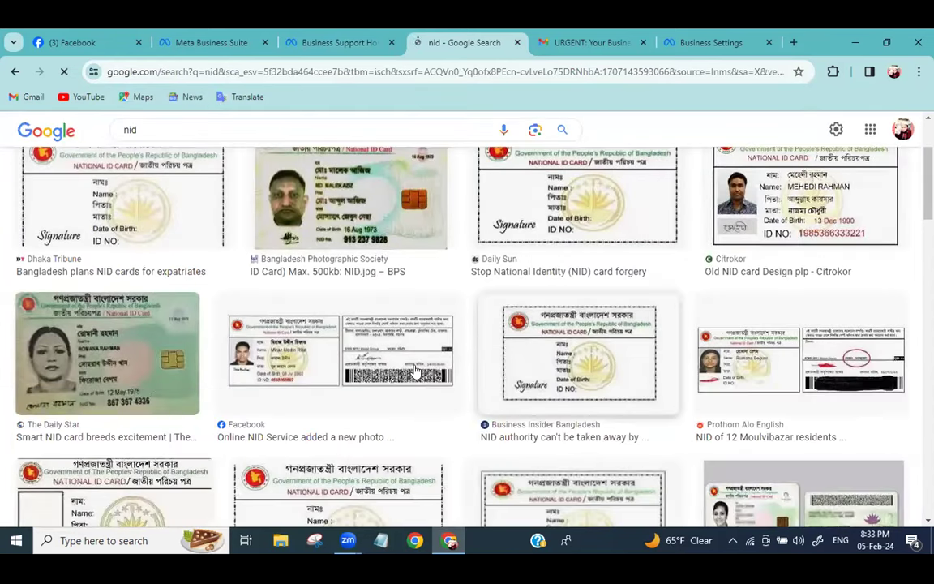
scroll(304, 346, "down", 3)
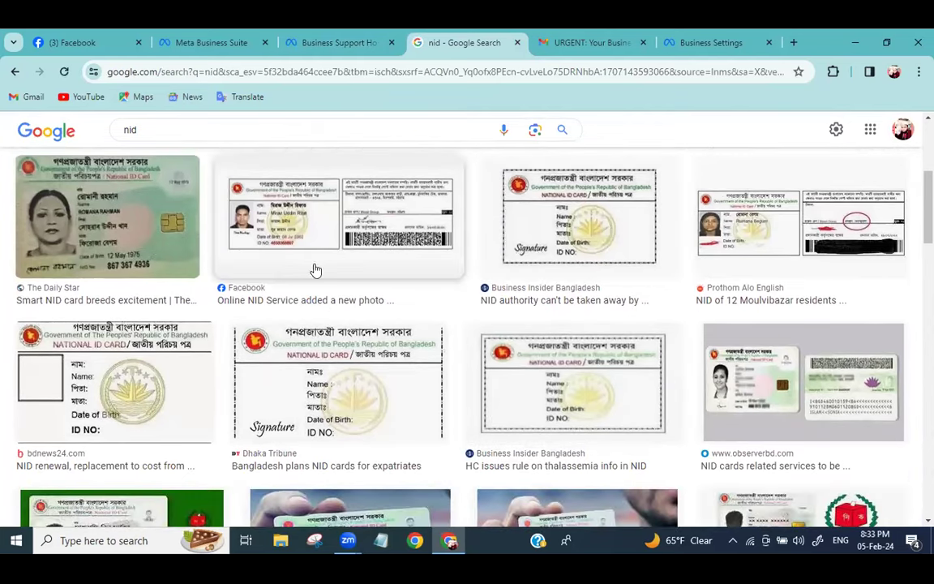
scroll(565, 346, "down", 4)
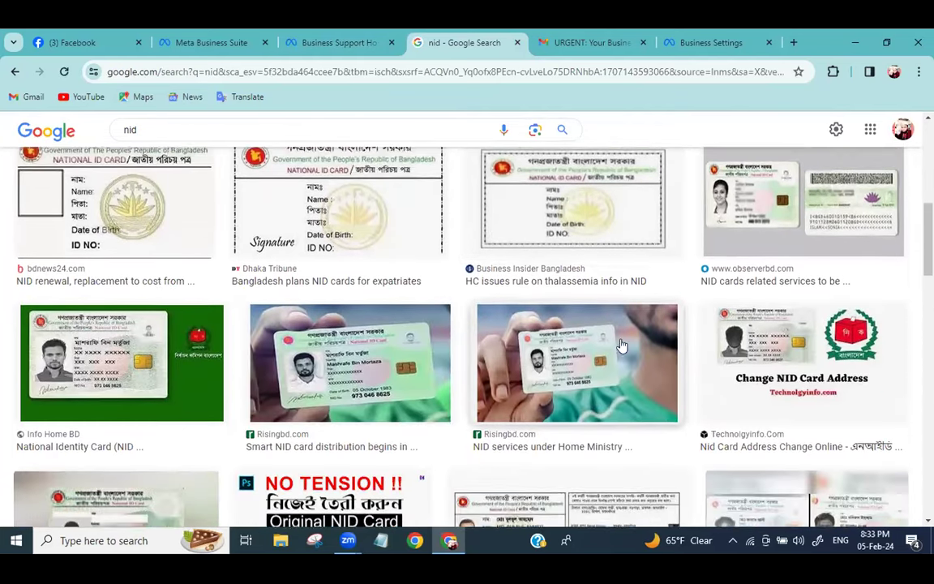
scroll(639, 346, "down", 5)
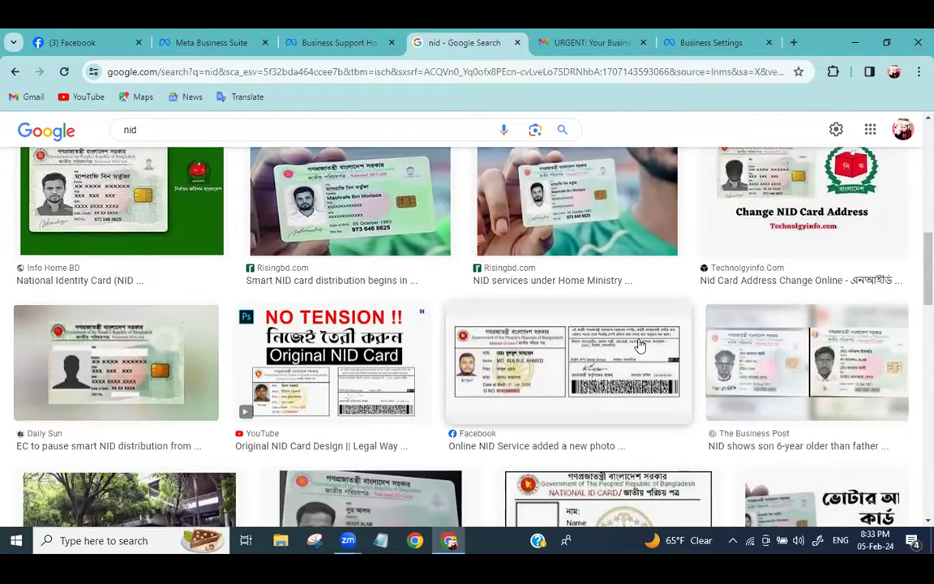
scroll(480, 391, "down", 2)
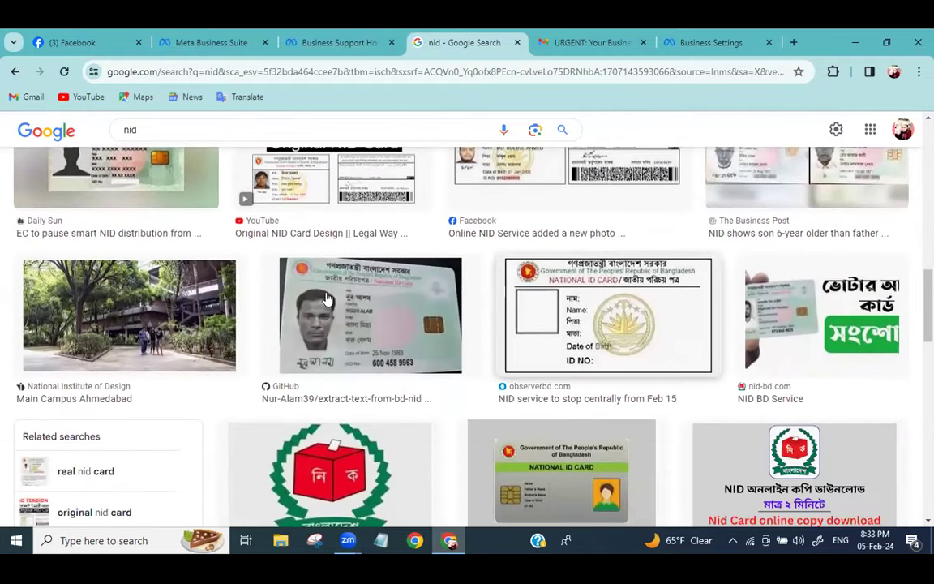
scroll(452, 265, "down", 1)
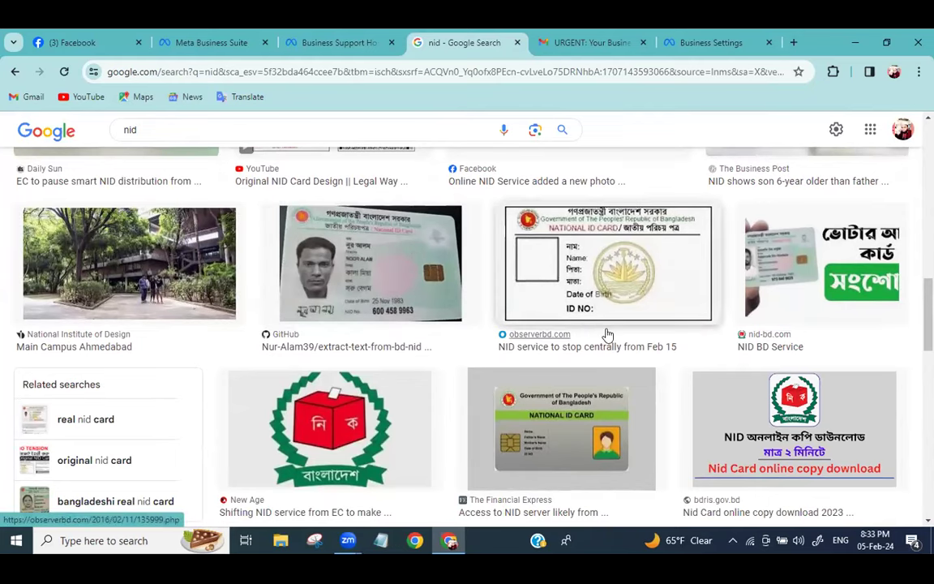
scroll(608, 335, "up", 2)
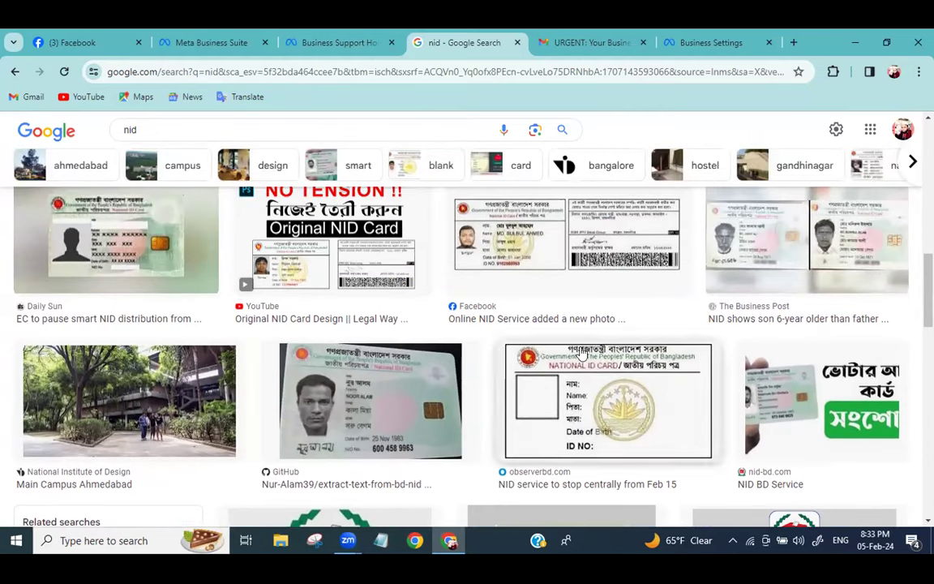
scroll(427, 270, "up", 1)
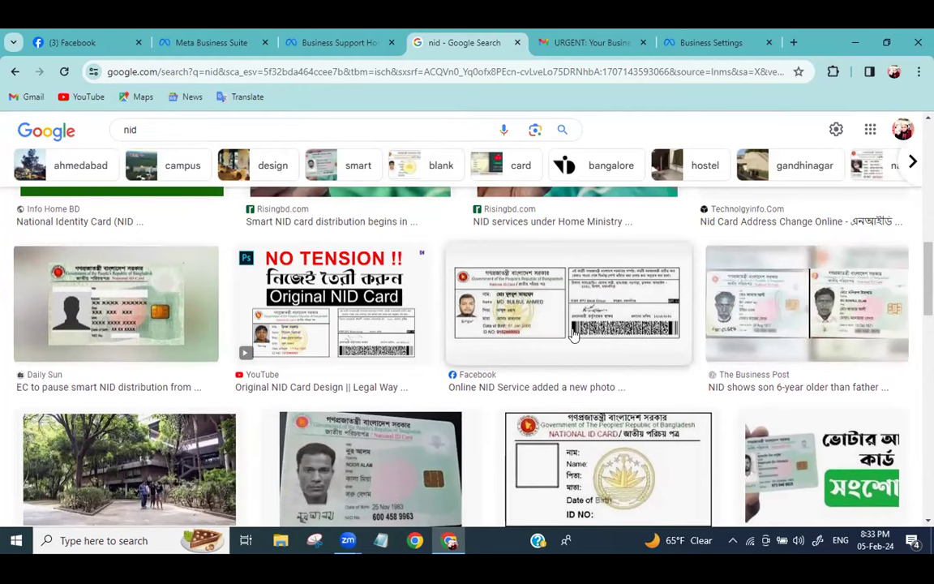
left_click(322, 42)
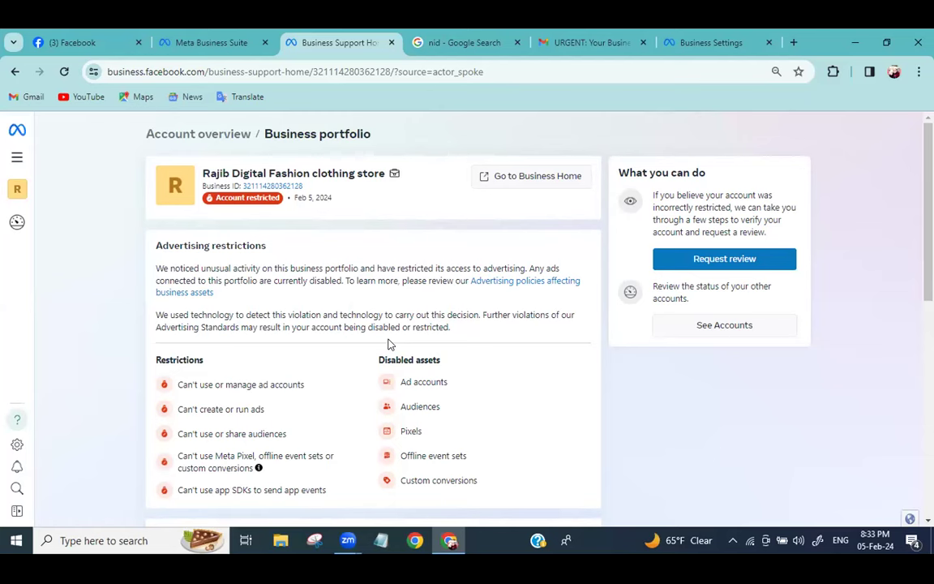
Open the Meta for Business email about reinstated advertising access and read it to its next steps
left_click(567, 42)
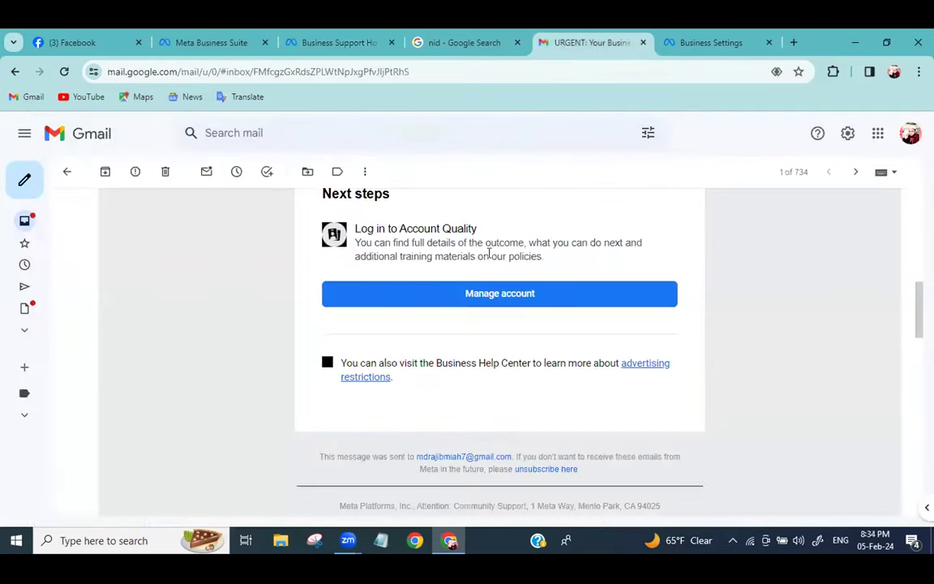
scroll(411, 288, "up", 4)
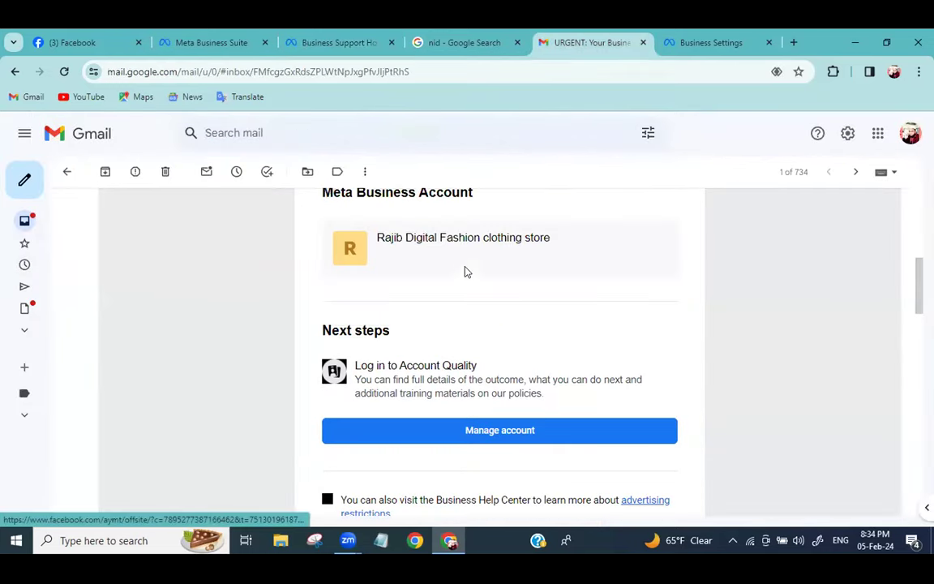
left_click(67, 173)
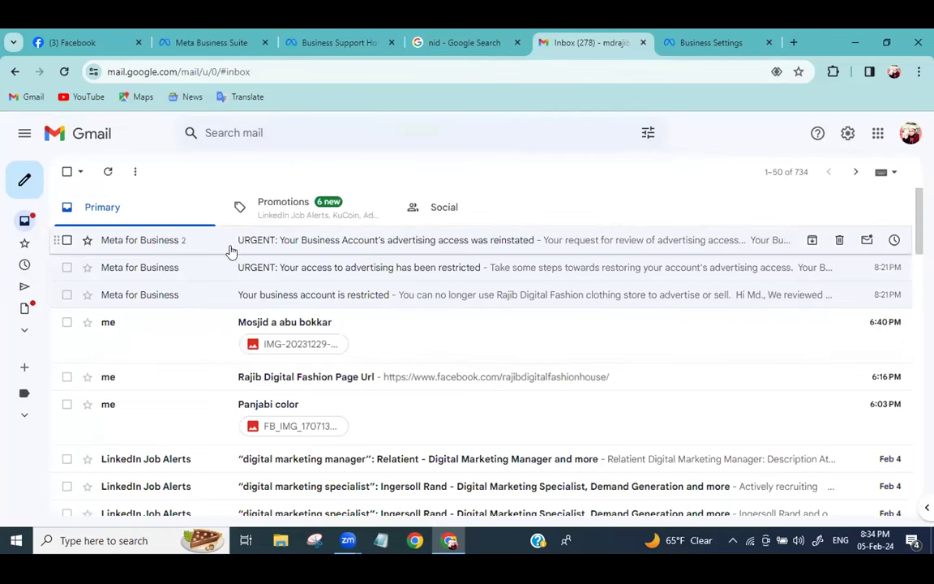
left_click(357, 244)
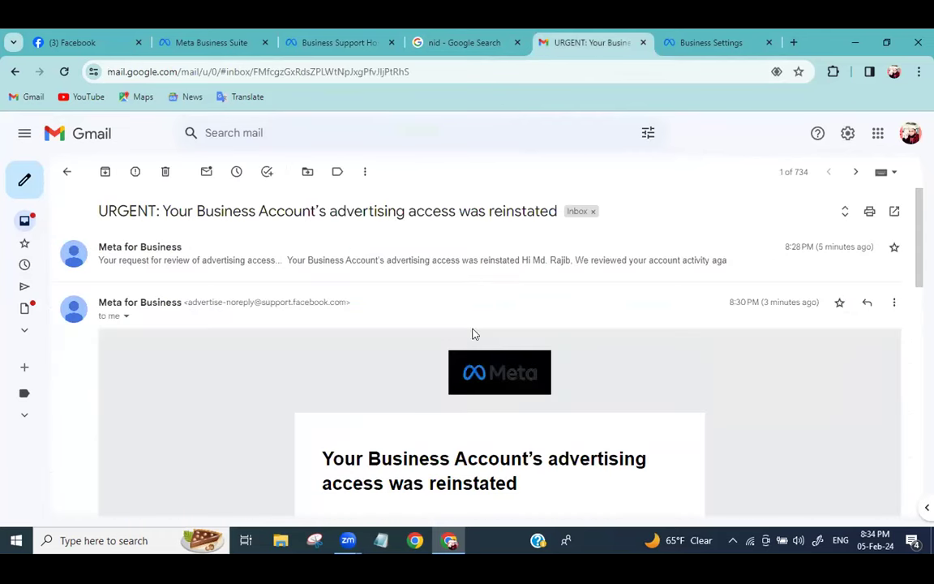
left_click(352, 260)
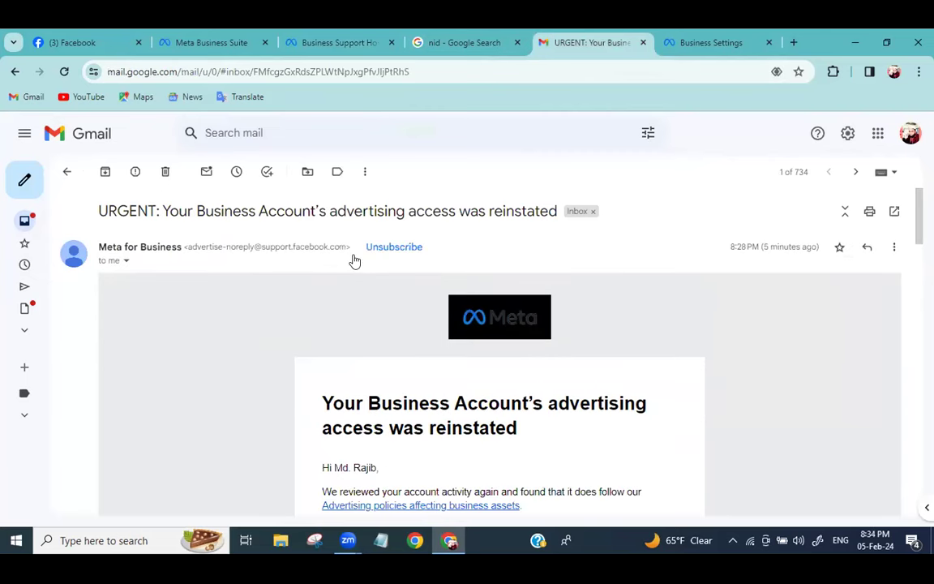
scroll(436, 291, "down", 1)
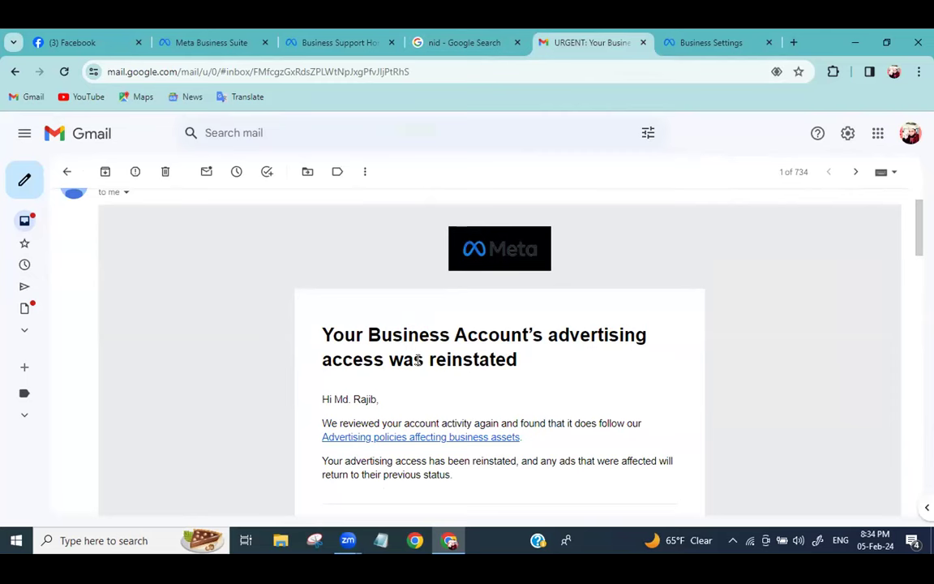
scroll(531, 362, "down", 2)
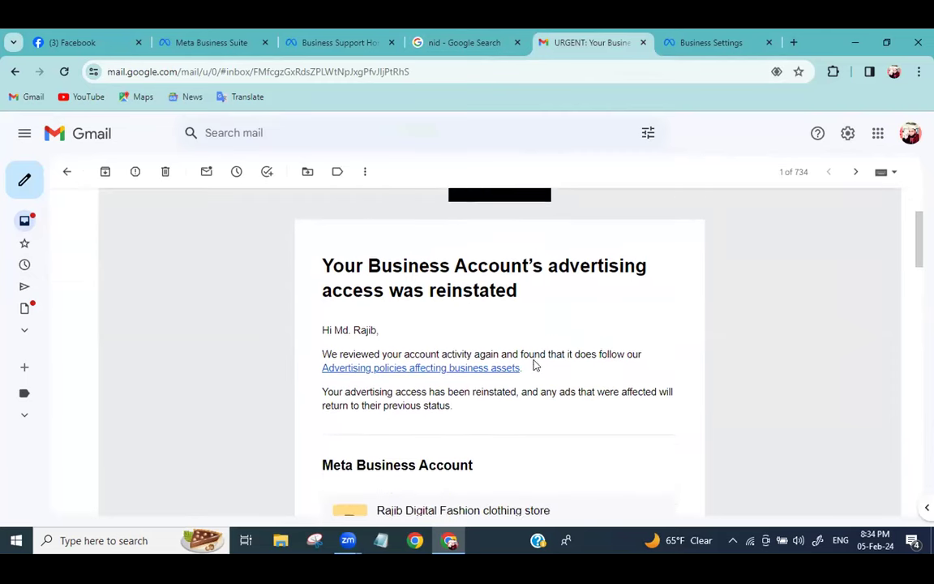
scroll(442, 272, "up", 1)
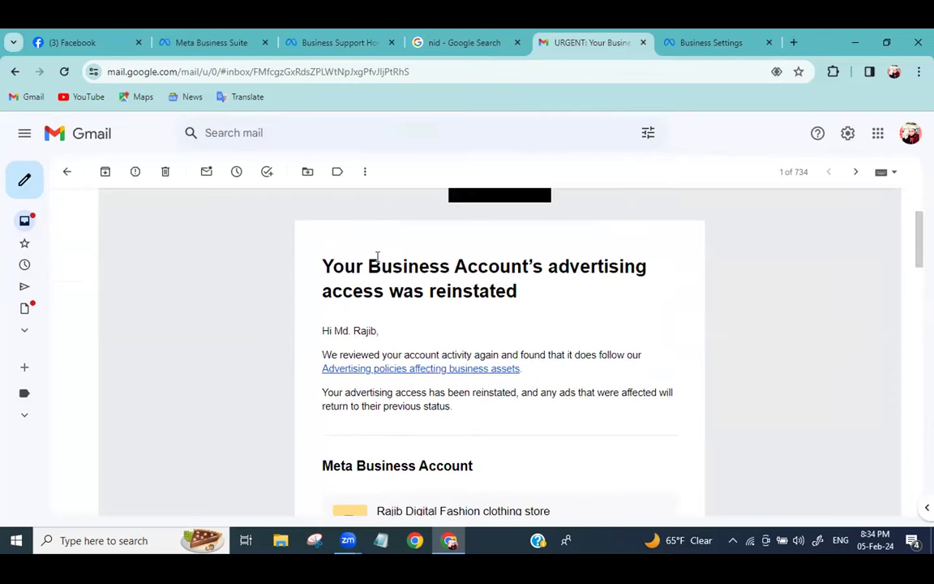
scroll(275, 294, "down", 1)
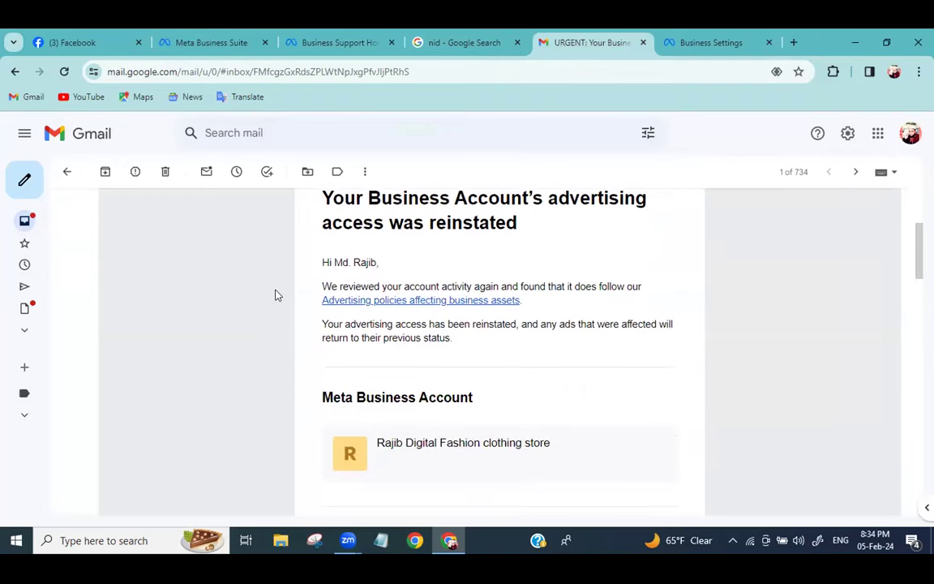
scroll(454, 360, "down", 1)
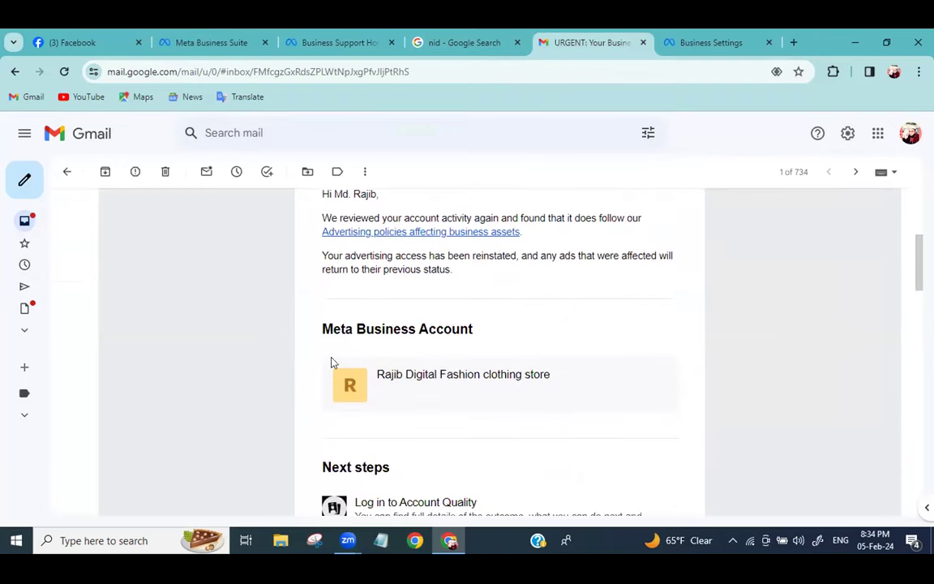
In Business Settings, restart Add a Page and focus the empty Page name field
left_click(704, 43)
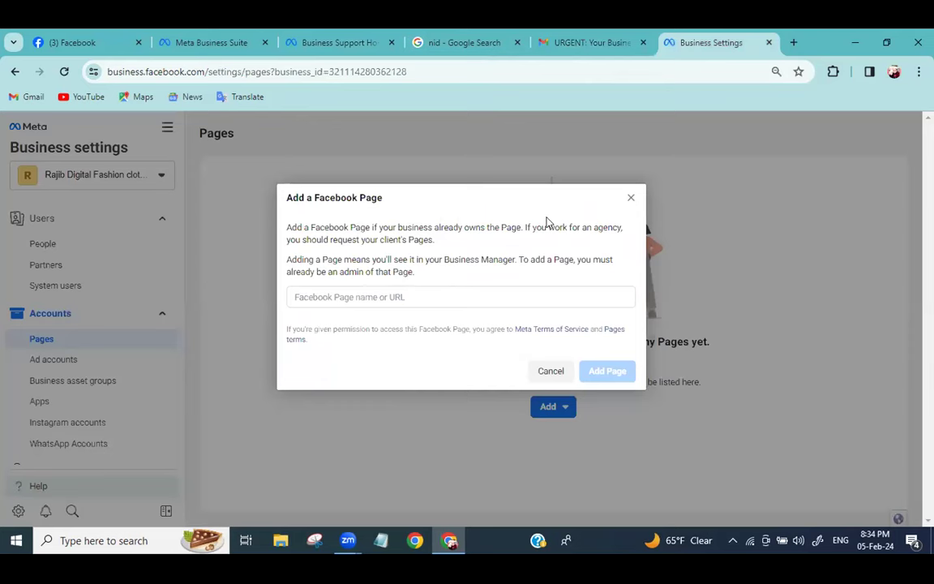
left_click(632, 199)
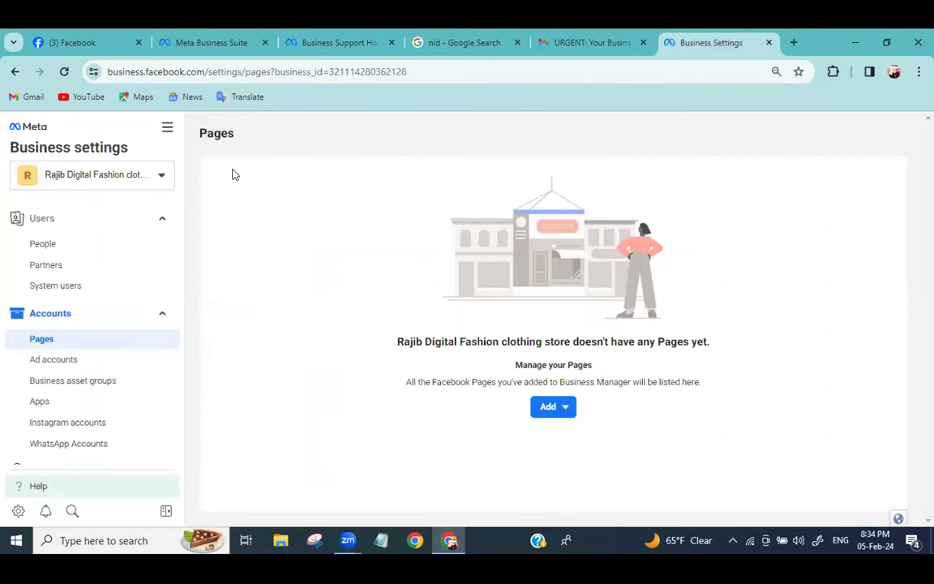
left_click(548, 408)
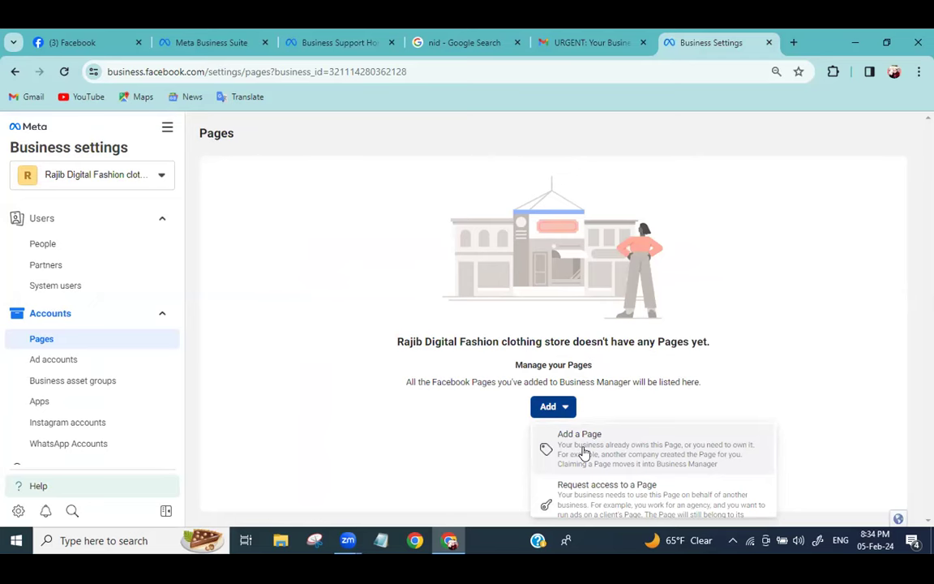
left_click(584, 452)
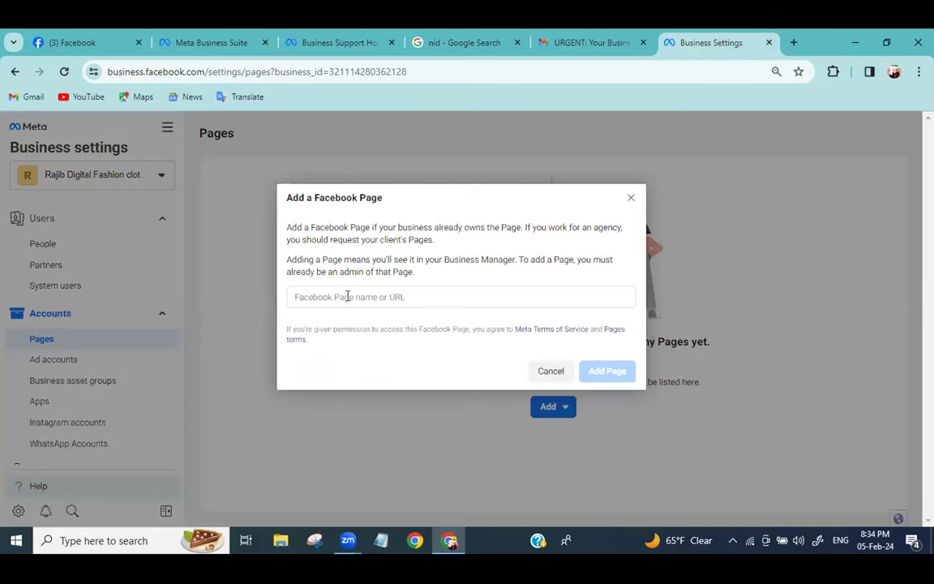
left_click(333, 293)
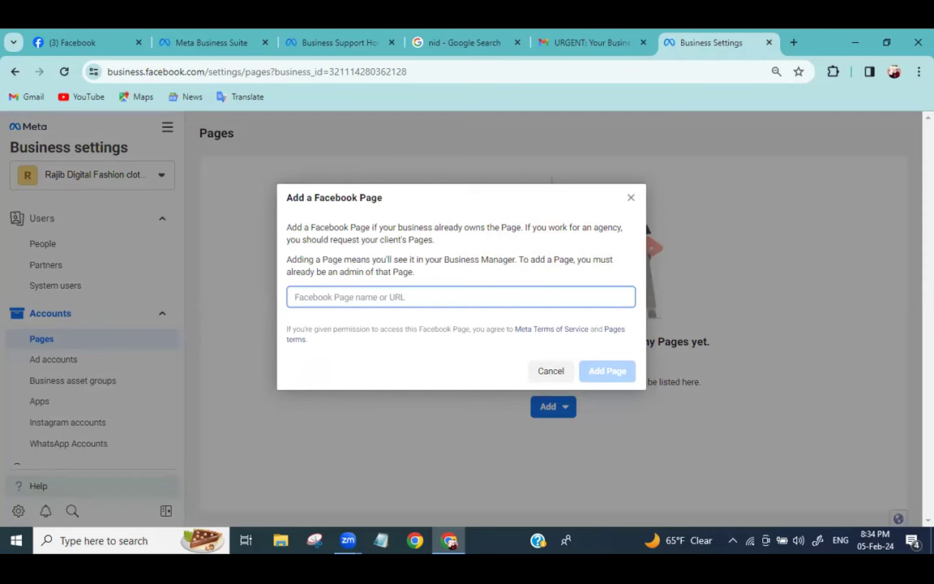
Check the browser profile menu, then switch to the Facebook tab
left_click(893, 72)
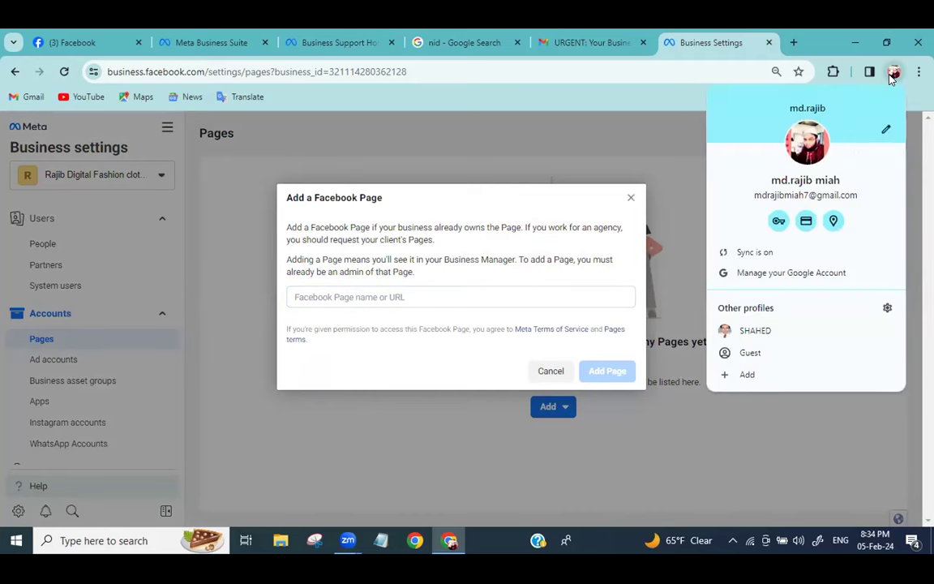
left_click(892, 72)
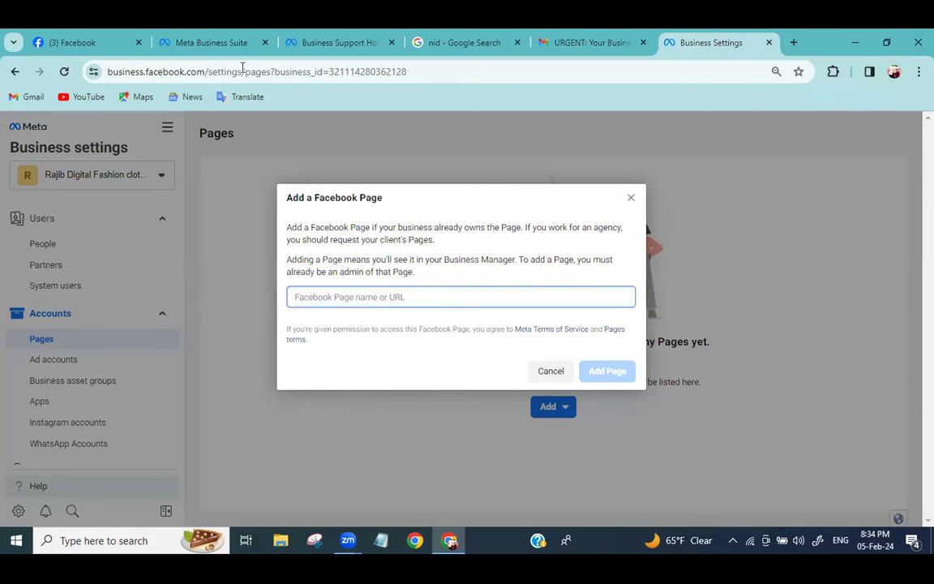
left_click(88, 43)
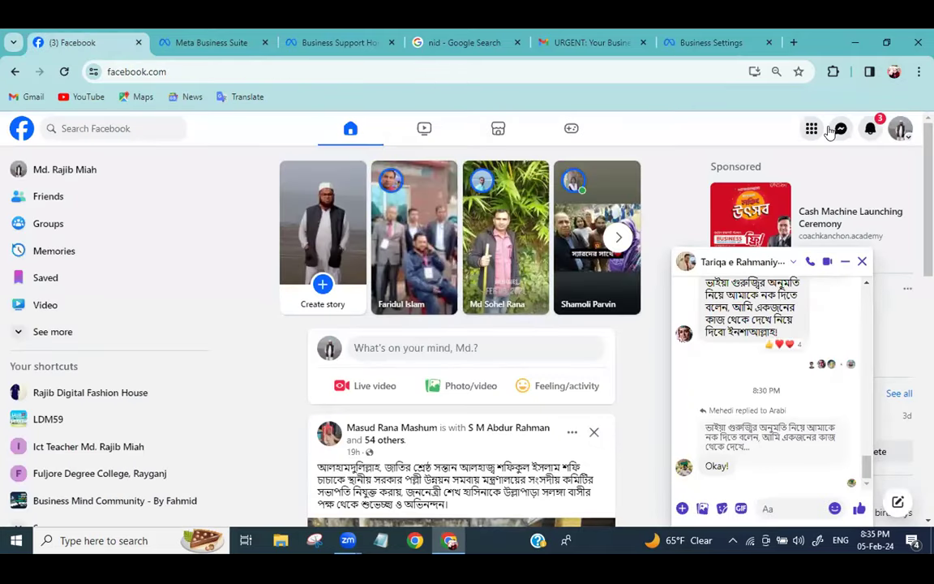
Switch Facebook to act as the fashion-house business Page, then return to Business Settings
left_click(898, 131)
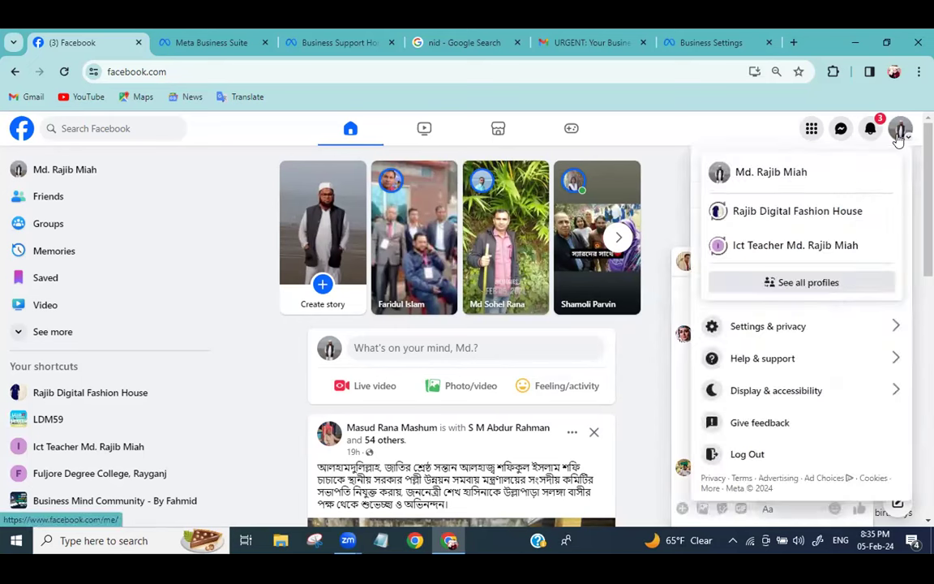
left_click(803, 213)
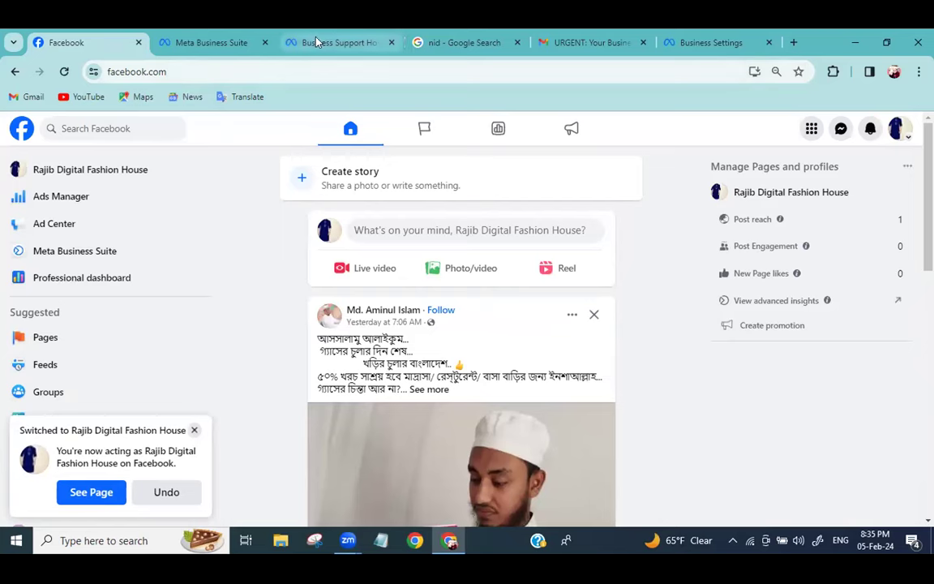
key("ctrl+3")
key("ctrl+shift+Page_Down")
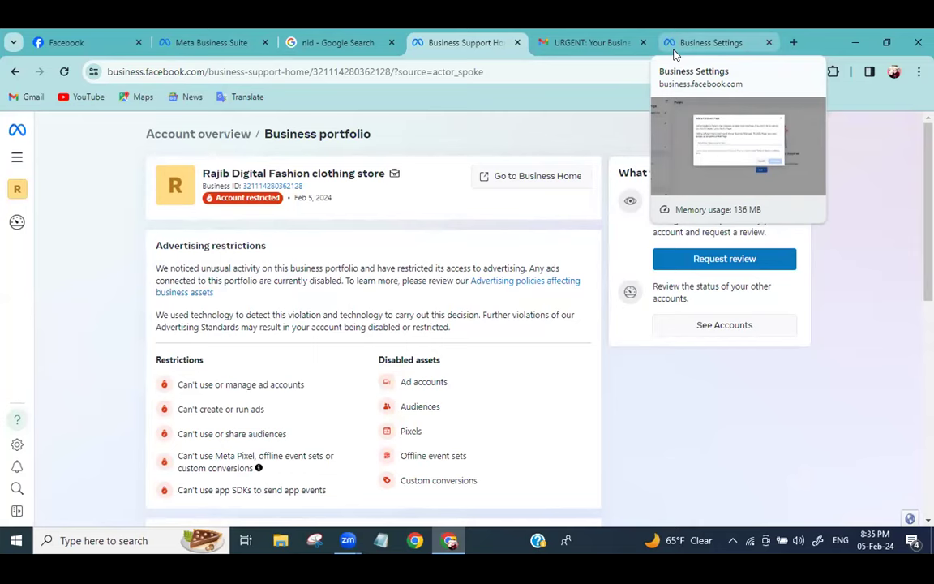
left_click(708, 41)
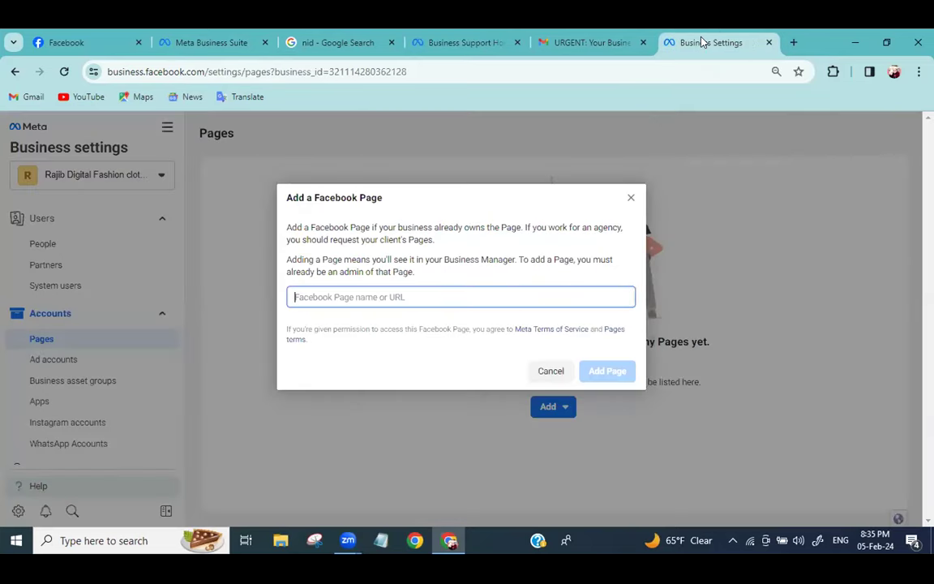
Search for the fashion-house Page by name, select it, and add it to the portfolio
left_click(68, 45)
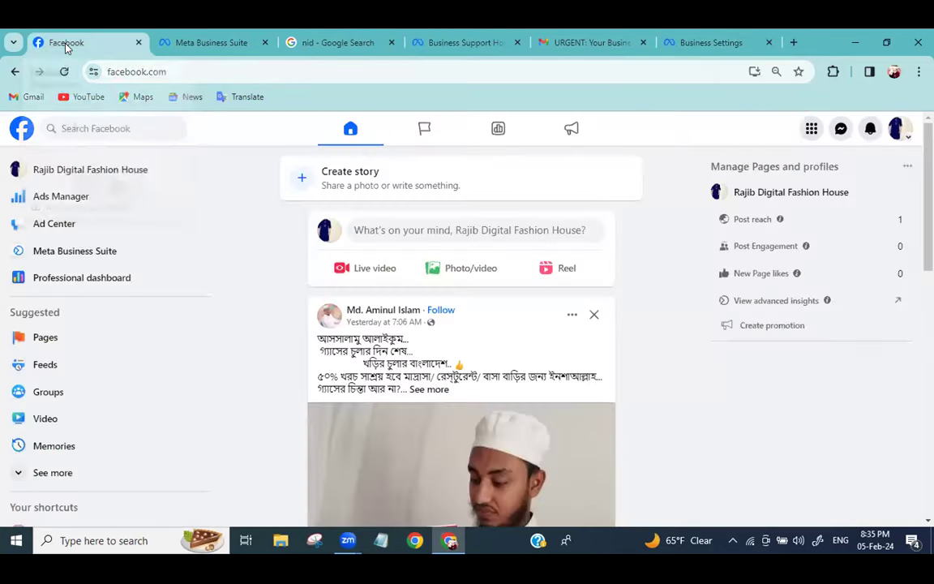
left_click(706, 41)
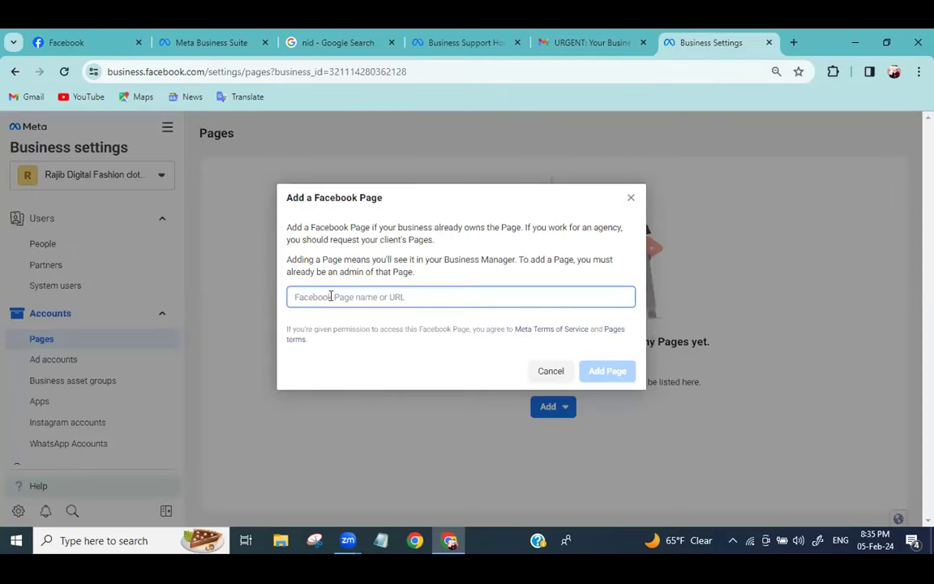
type("rajib")
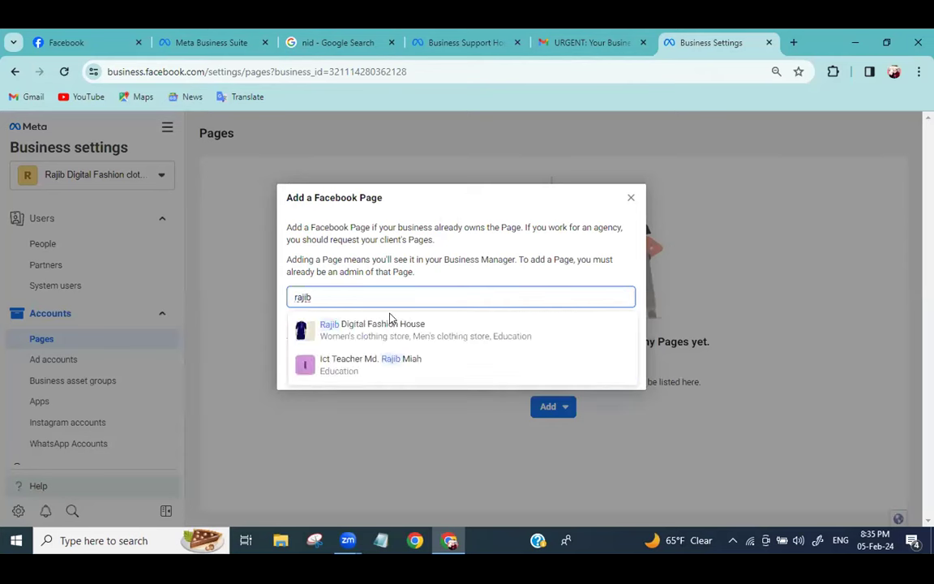
left_click(421, 324)
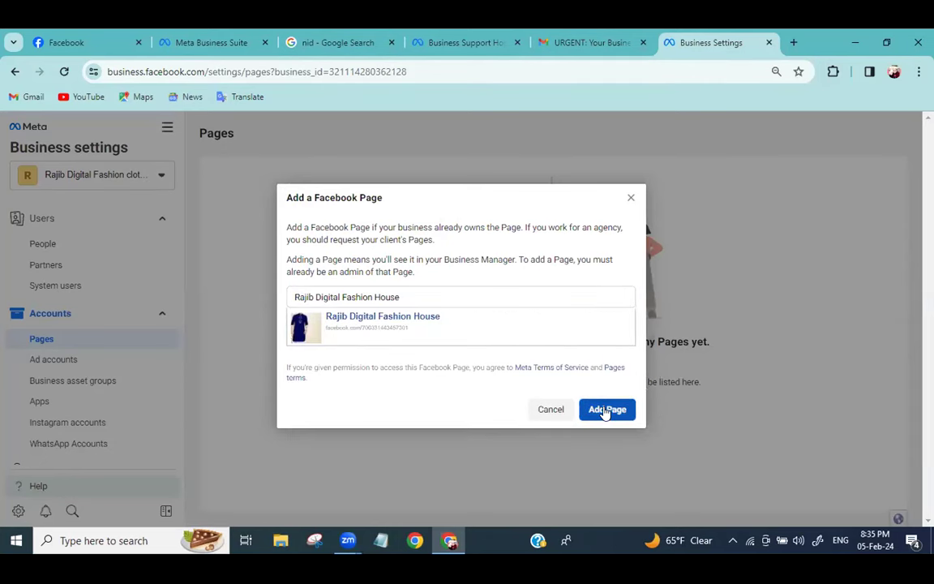
left_click(604, 411)
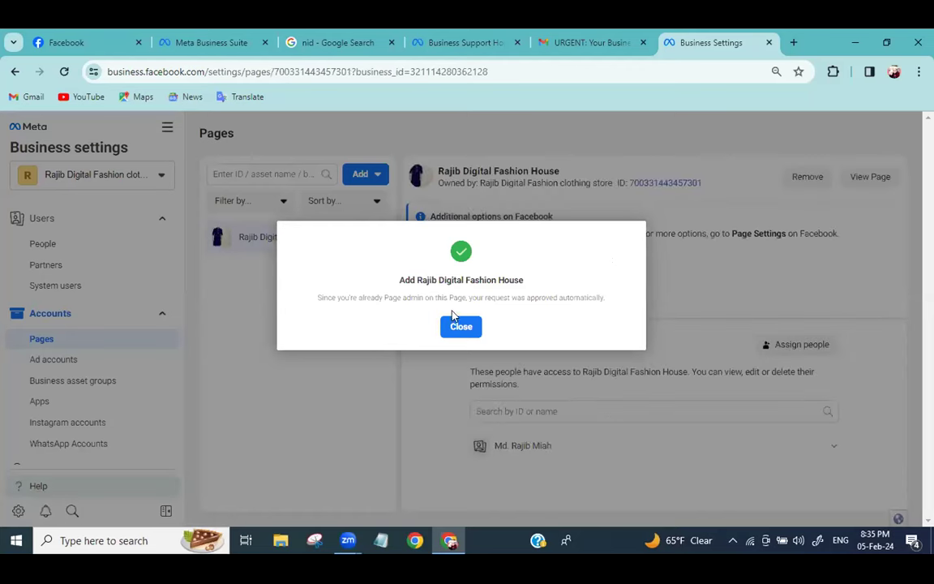
left_click(461, 326)
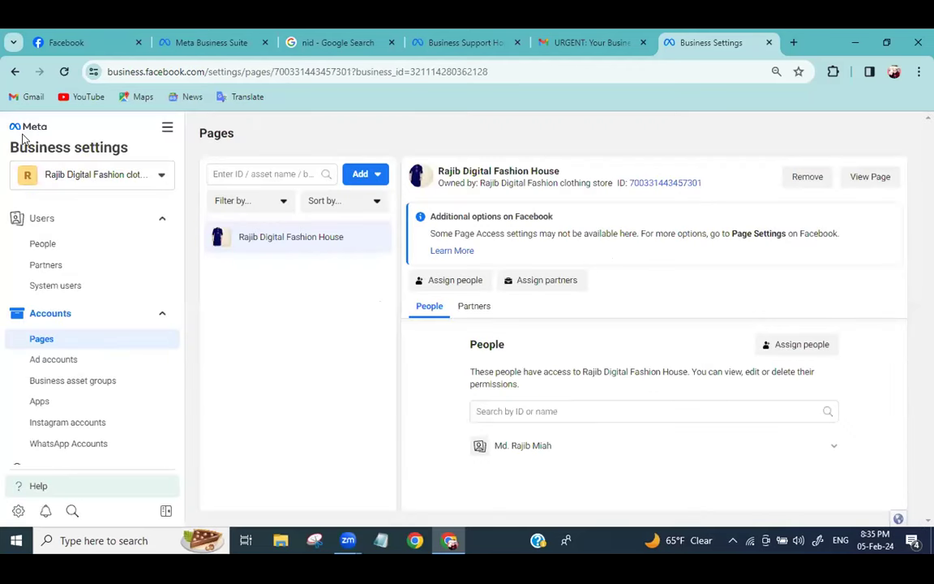
left_click(73, 40)
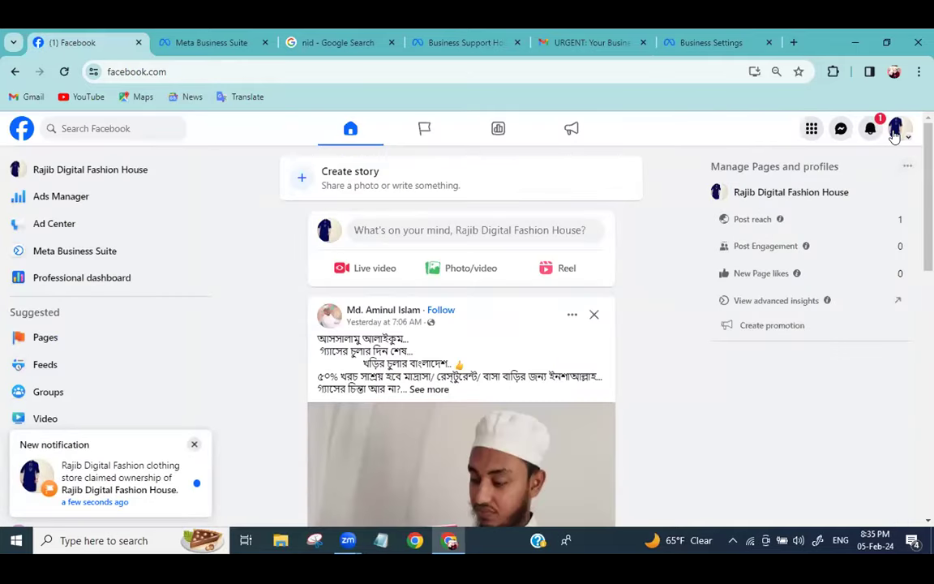
left_click(896, 130)
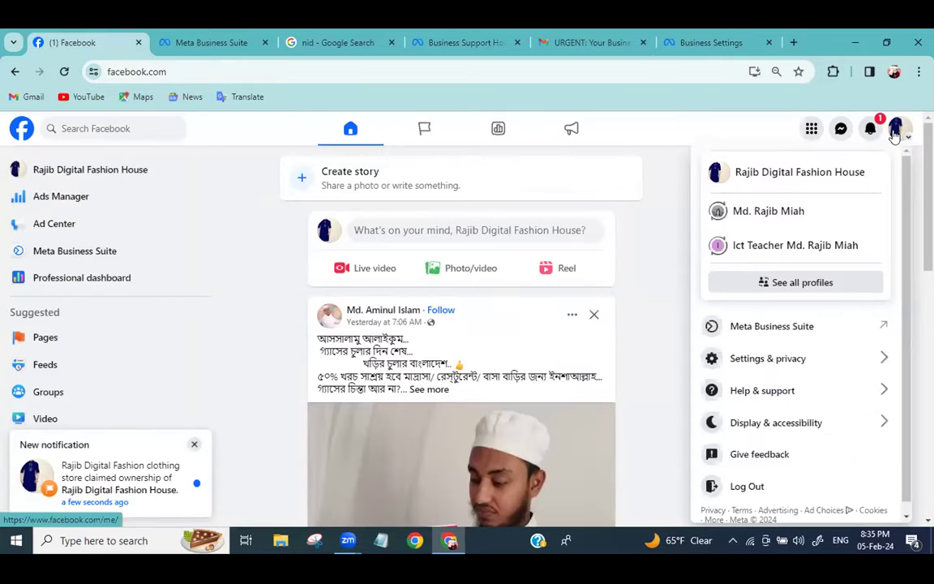
left_click(780, 283)
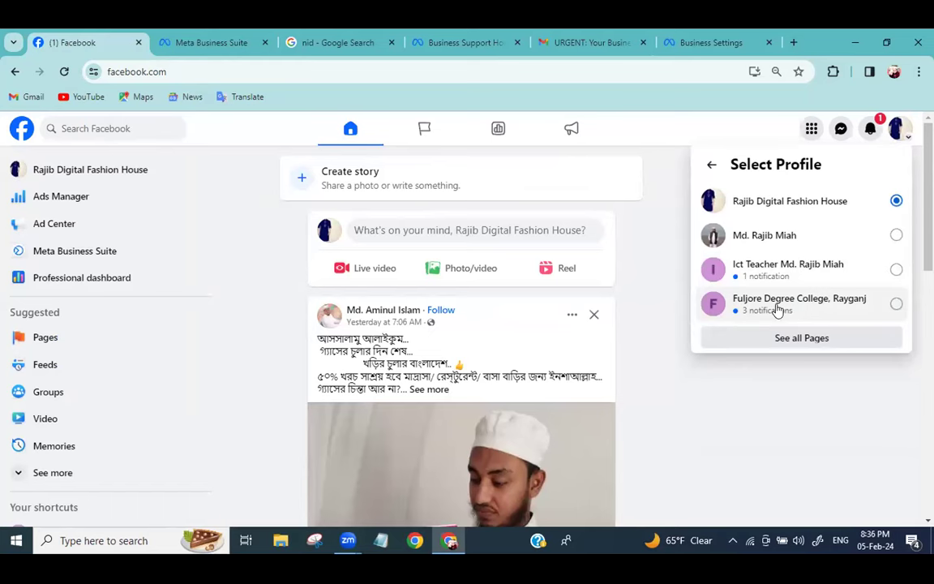
left_click(690, 41)
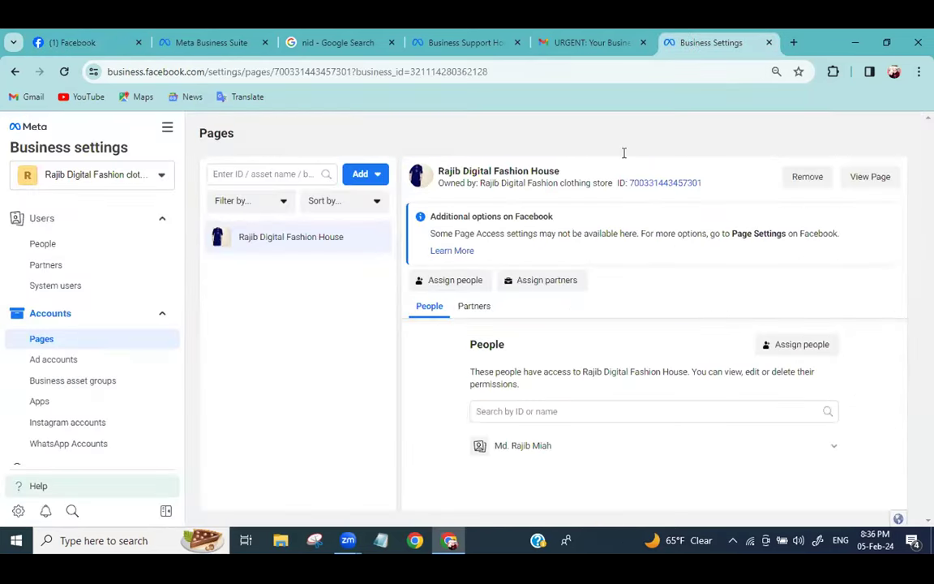
Start adding another Page and select the ICT teacher Page from the 'ic' suggestions
left_click(360, 175)
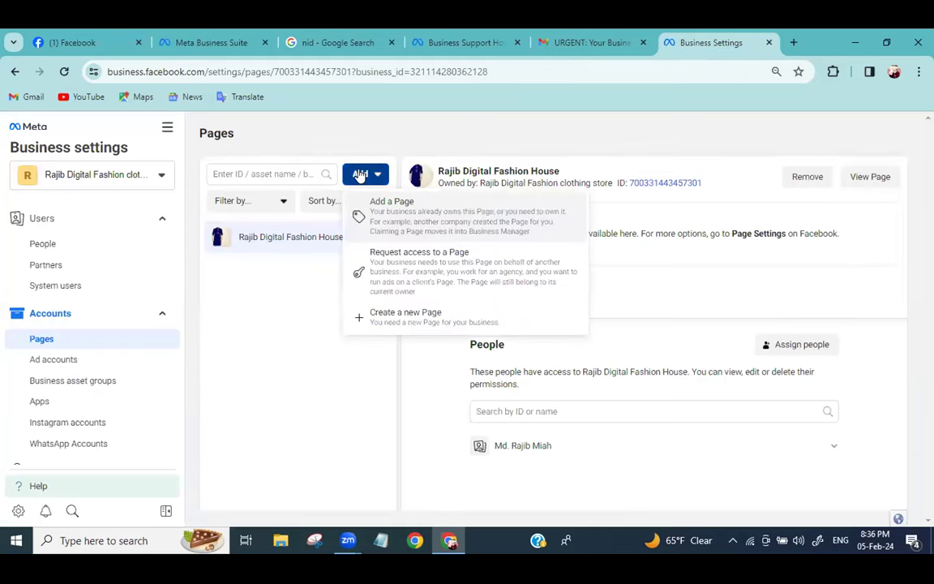
left_click(421, 203)
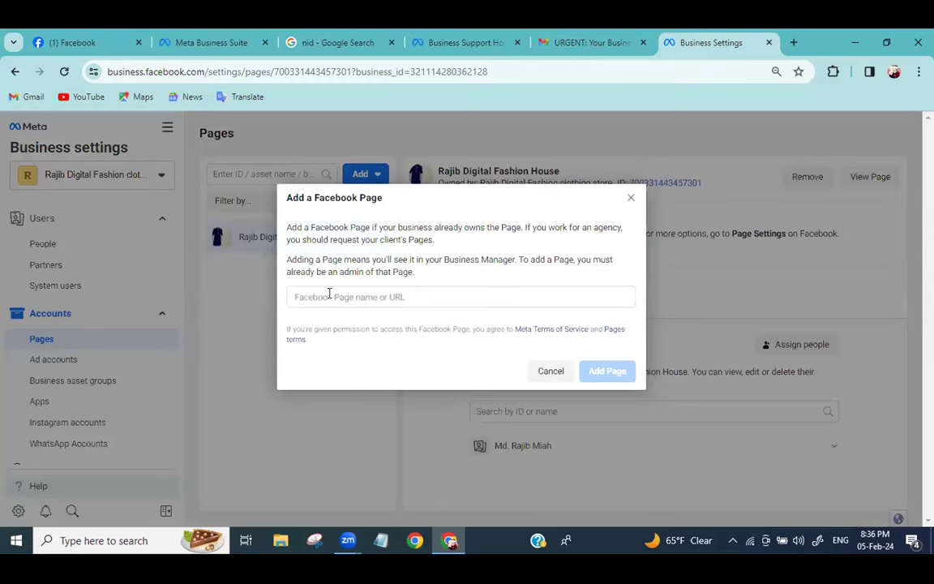
left_click(377, 296)
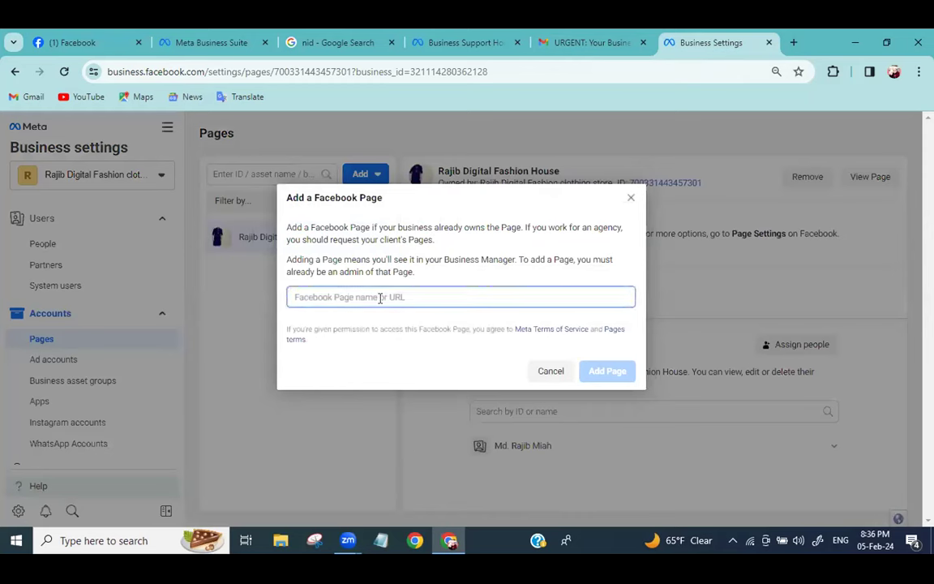
type("fo")
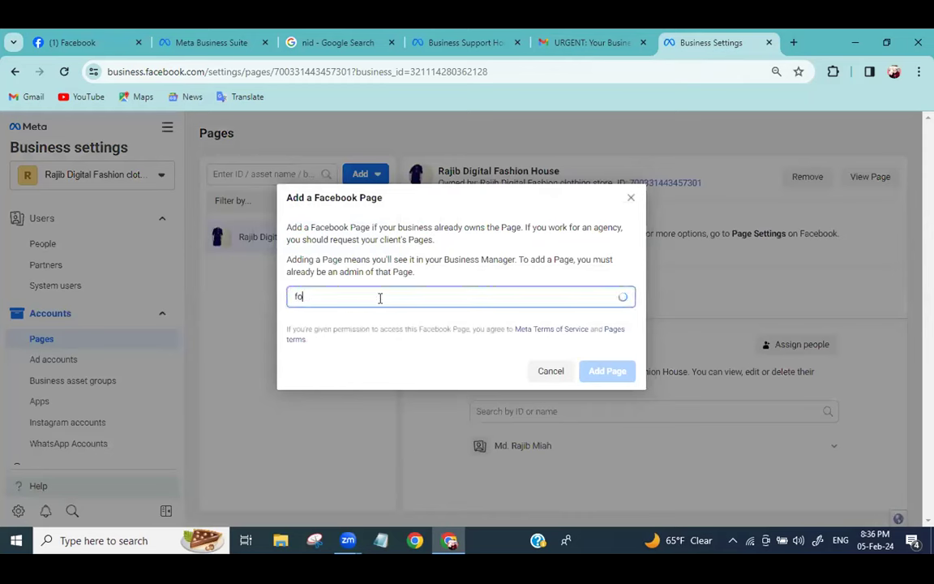
key("BackSpace")
key("BackSpace")
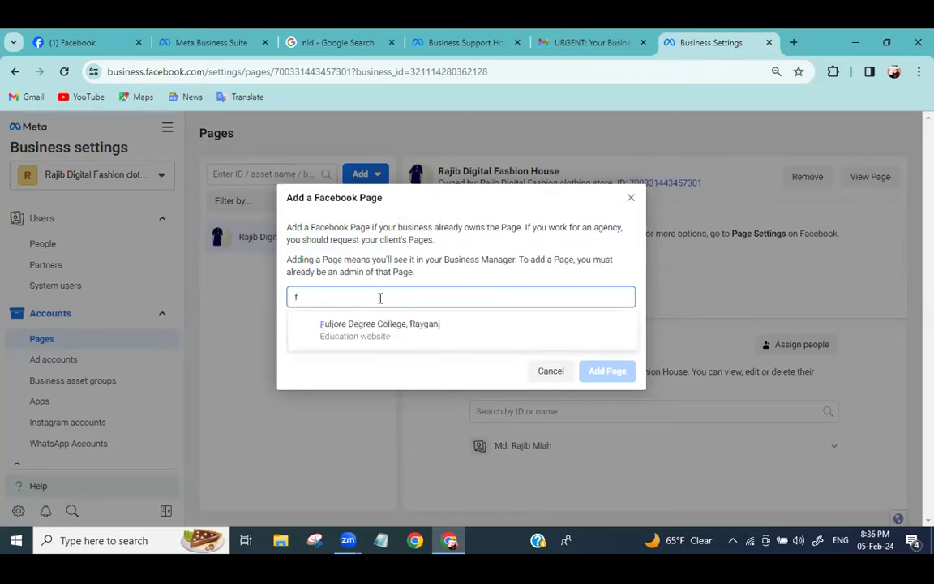
type("ict")
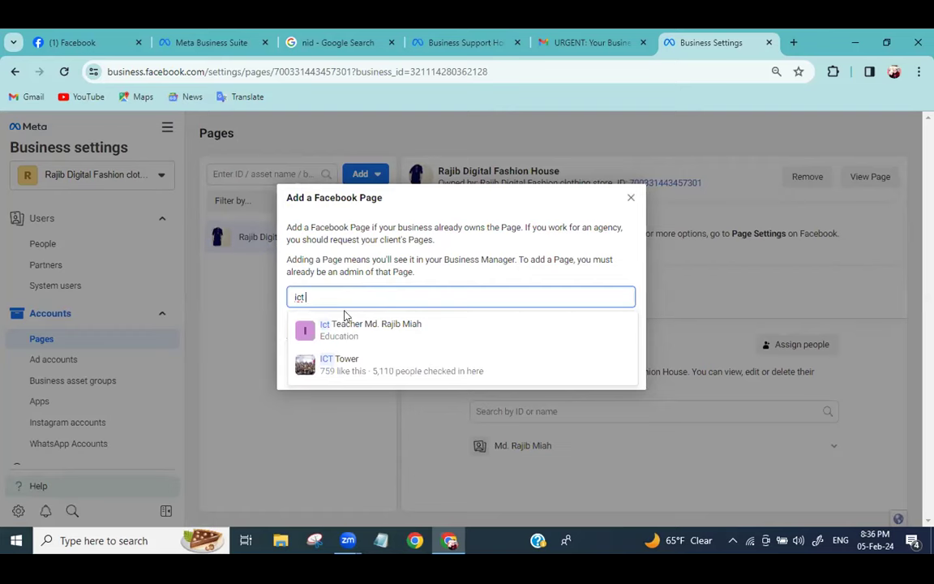
left_click(356, 330)
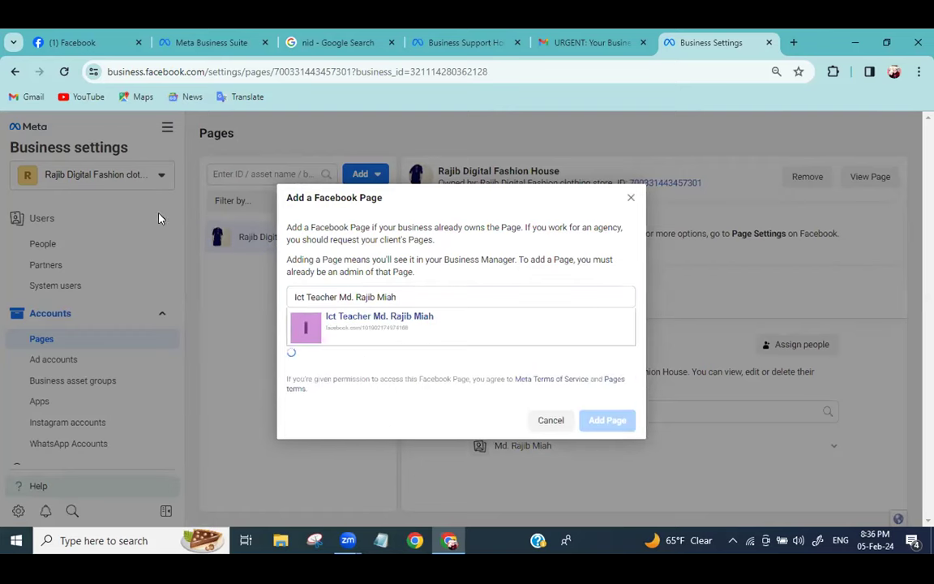
Add the ICT teacher Page to the business and reset browser zoom to 100%
left_click(81, 41)
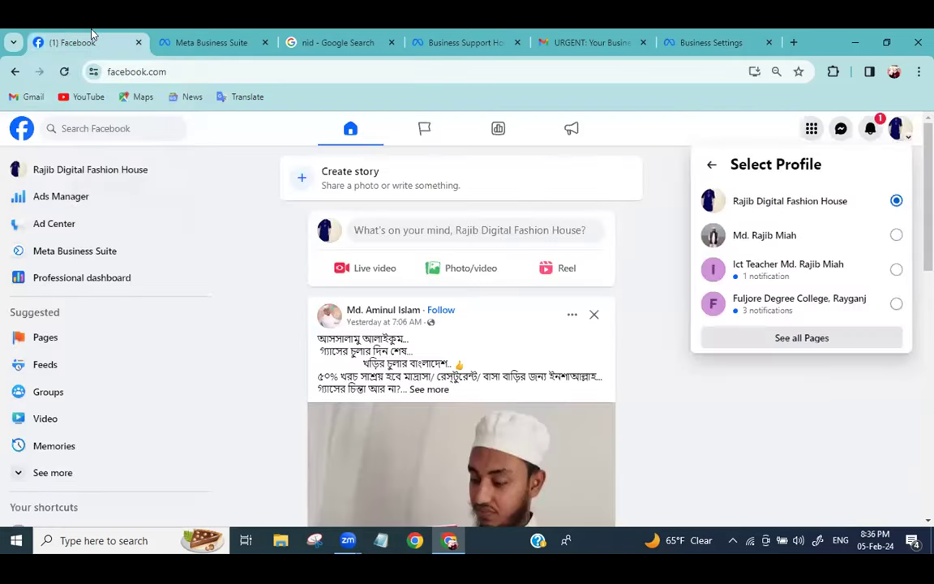
left_click(703, 41)
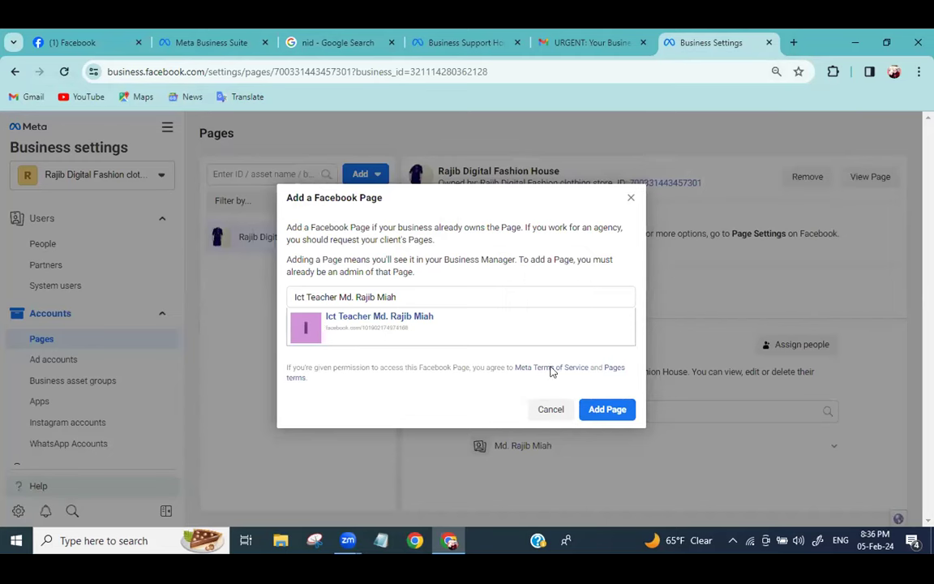
left_click(606, 414)
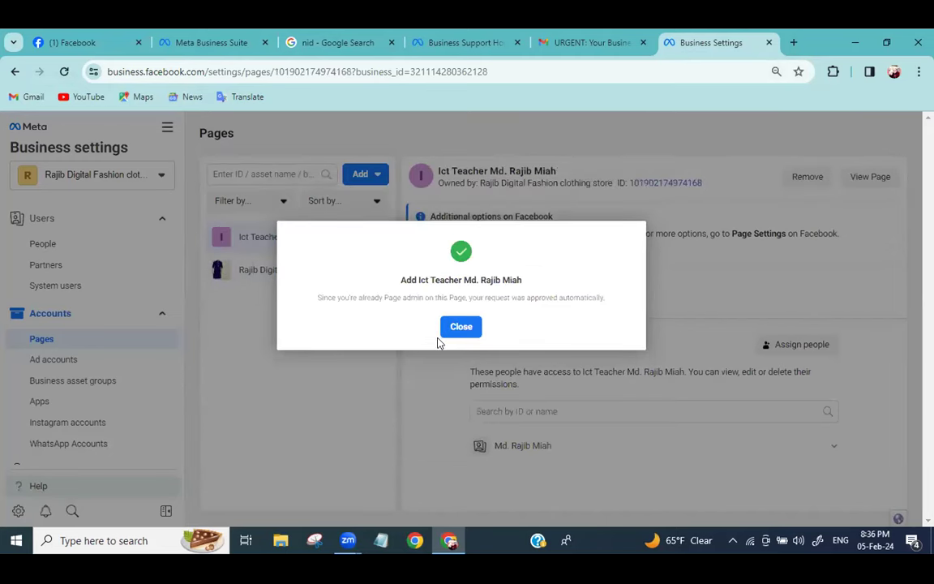
left_click(456, 328)
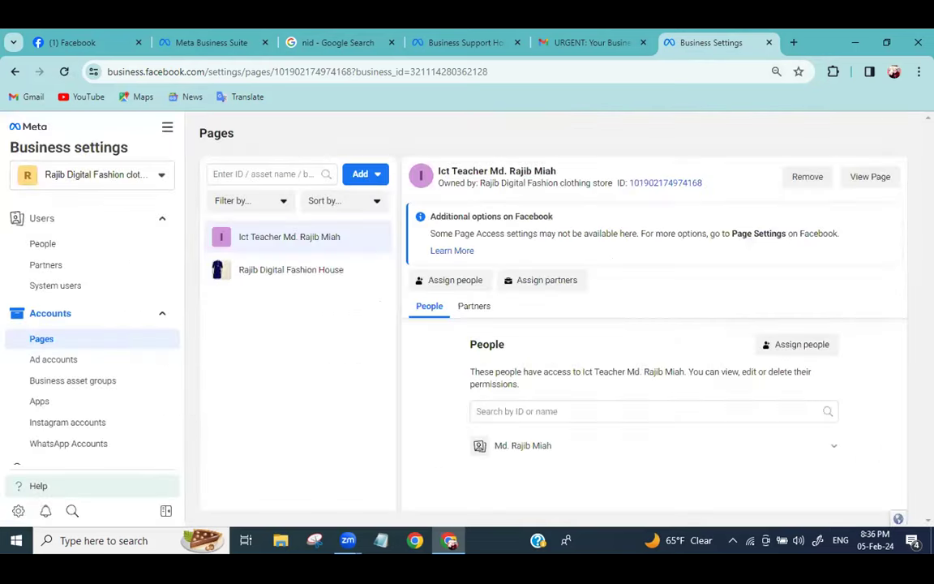
left_click(775, 71)
left_click(778, 103)
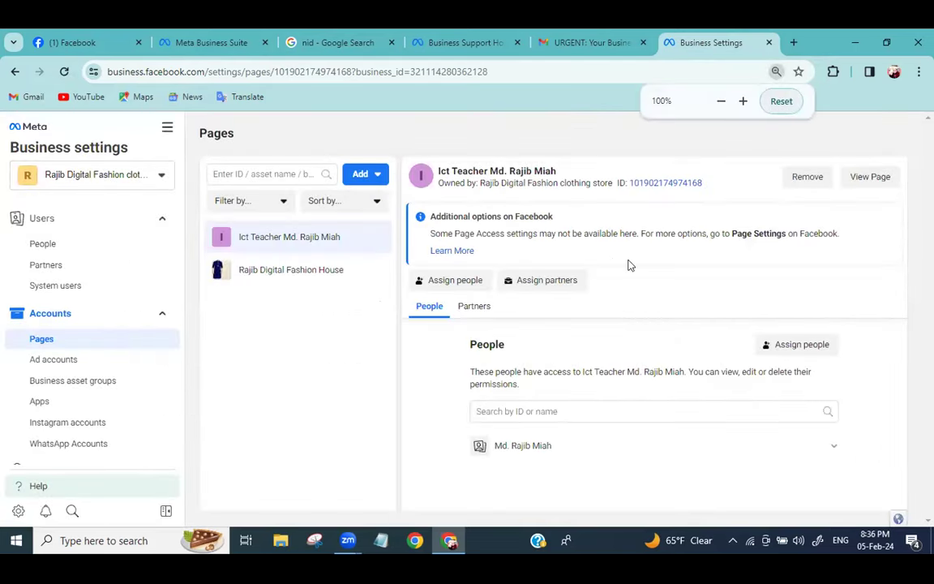
Add Fuljore Degree College, Rayganj as another owned Page of the business
left_click(398, 182)
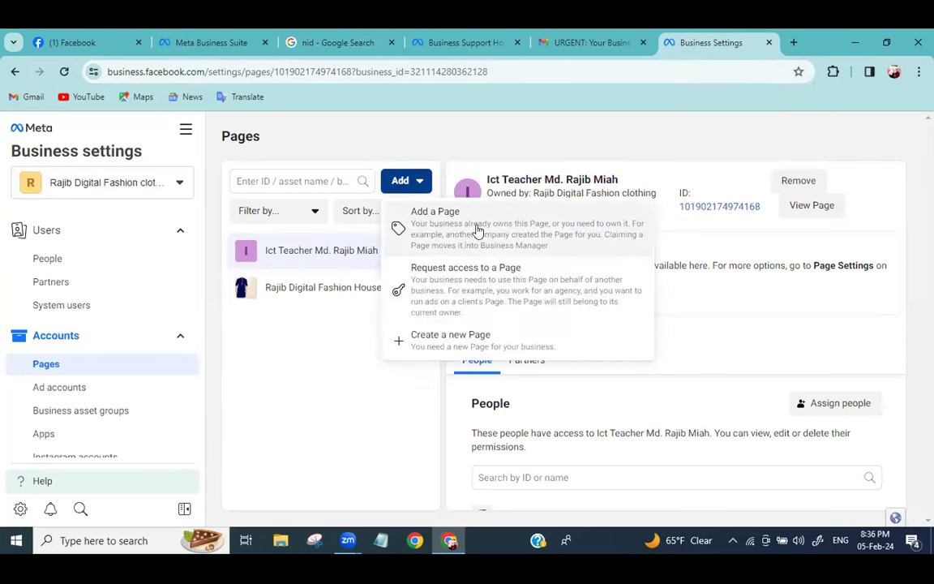
left_click(426, 212)
left_click(306, 303)
type("fo")
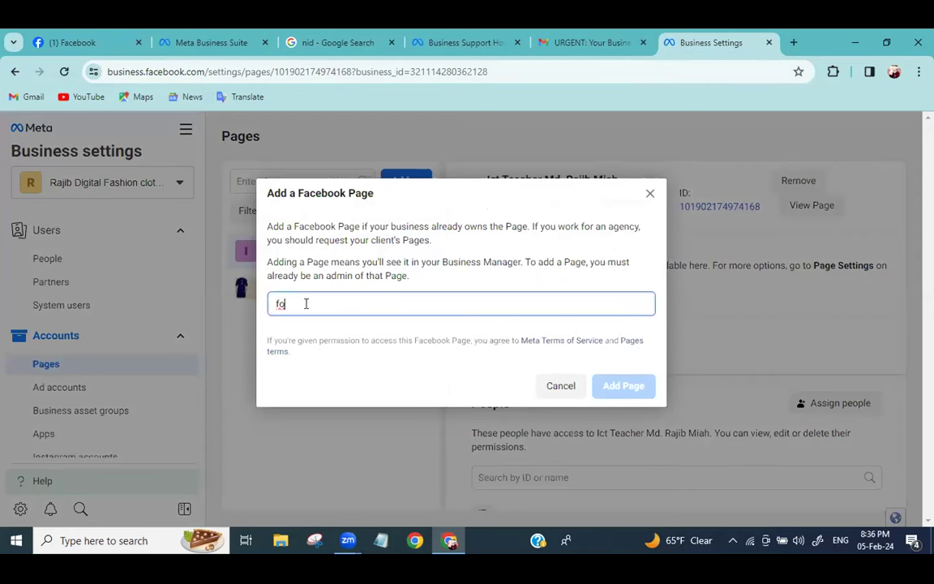
key("BackSpace")
key("BackSpace")
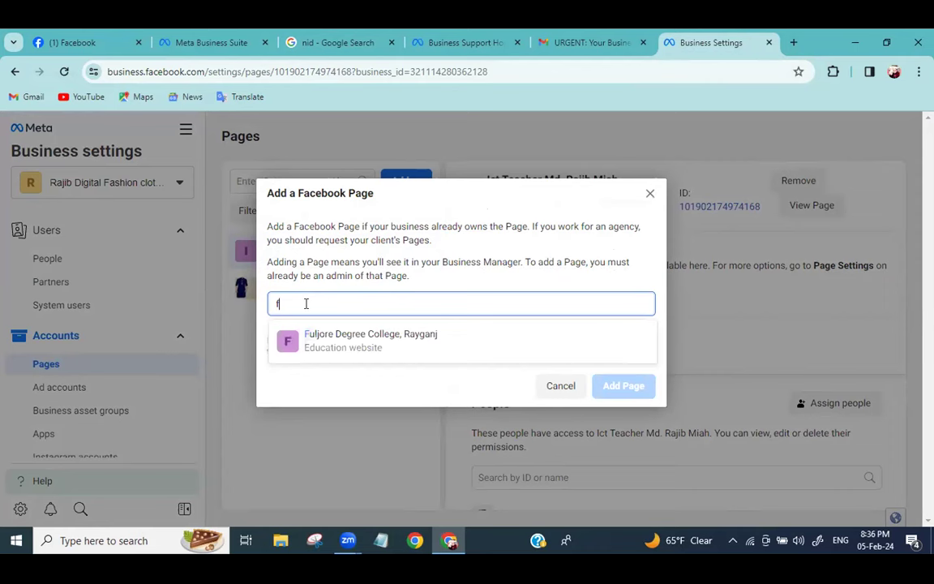
type("f")
left_click(375, 354)
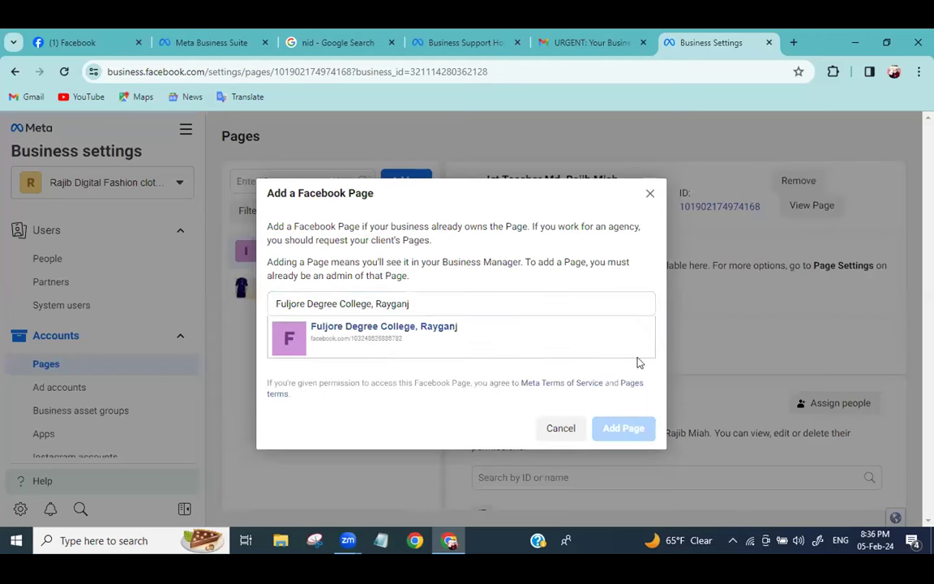
left_click(621, 430)
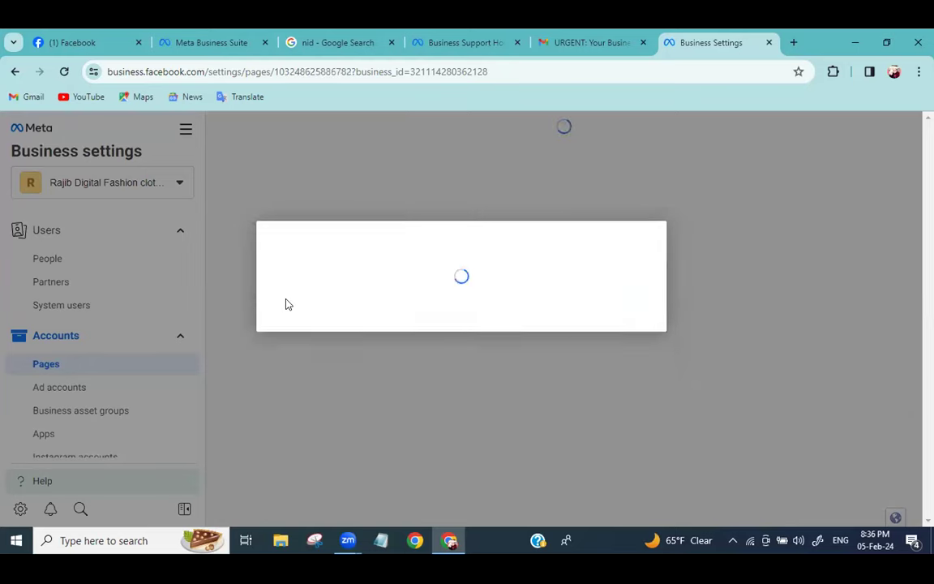
left_click(460, 339)
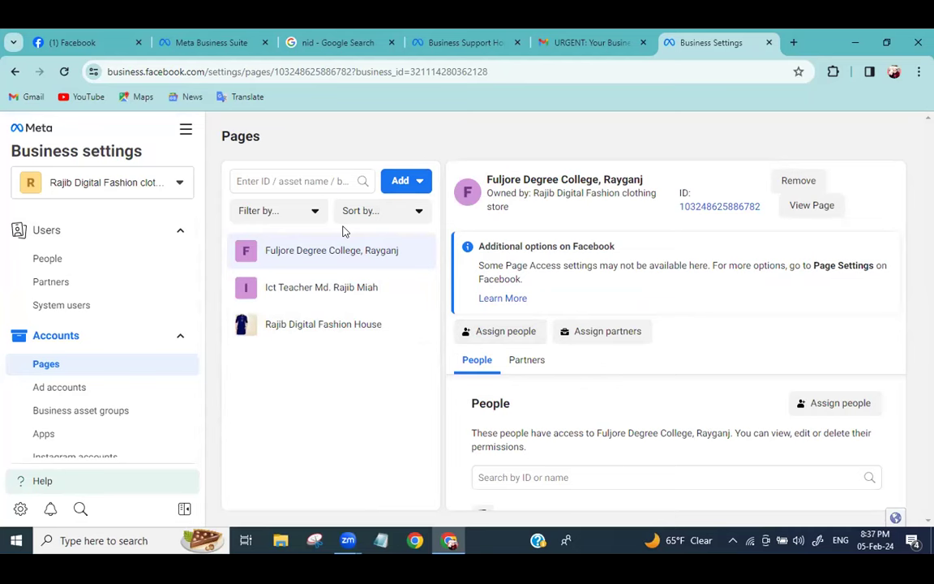
Close the four extra tabs and open a fresh blank tab
left_click(265, 42)
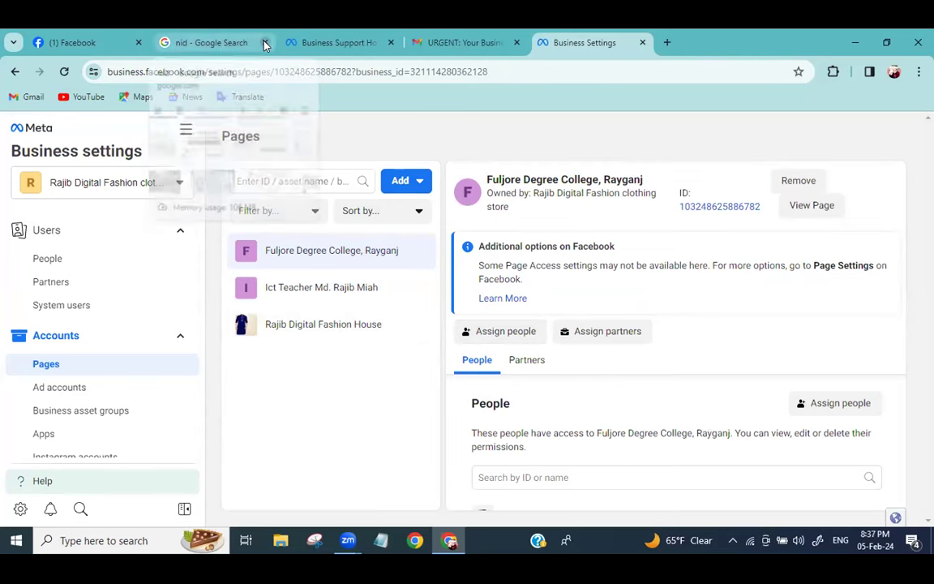
left_click(265, 42)
left_click(265, 42)
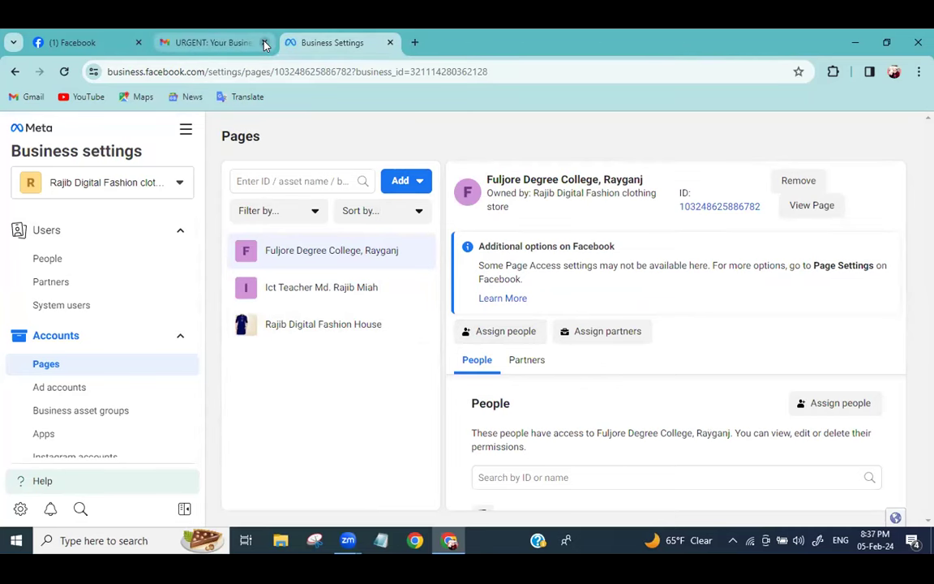
left_click(265, 43)
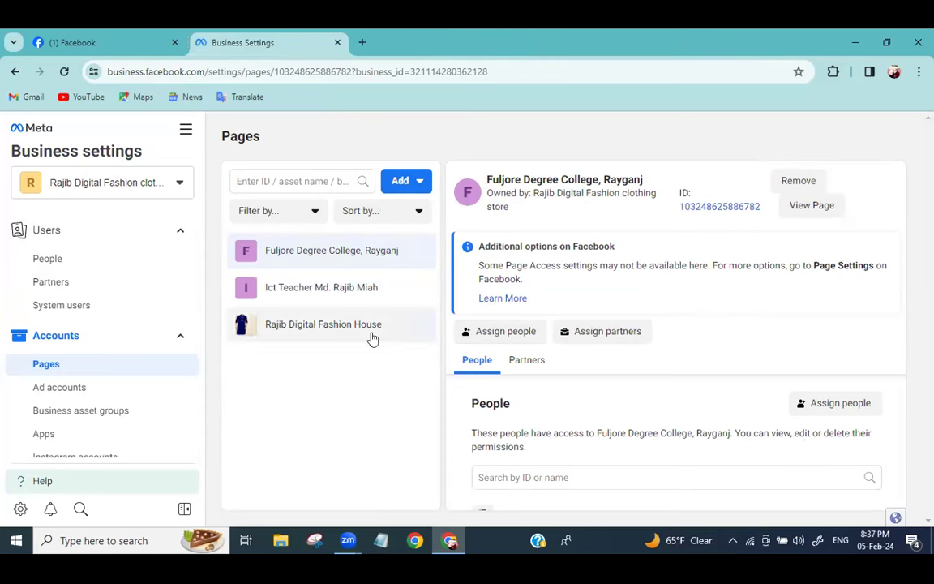
left_click(361, 42)
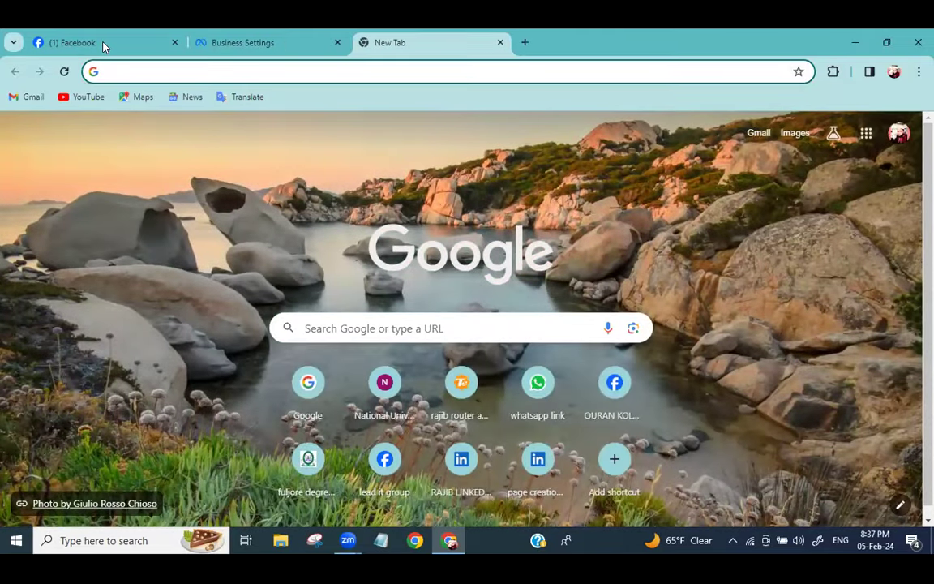
Open Ads Manager from the Facebook menu in a new tab and switch to it
left_click(103, 47)
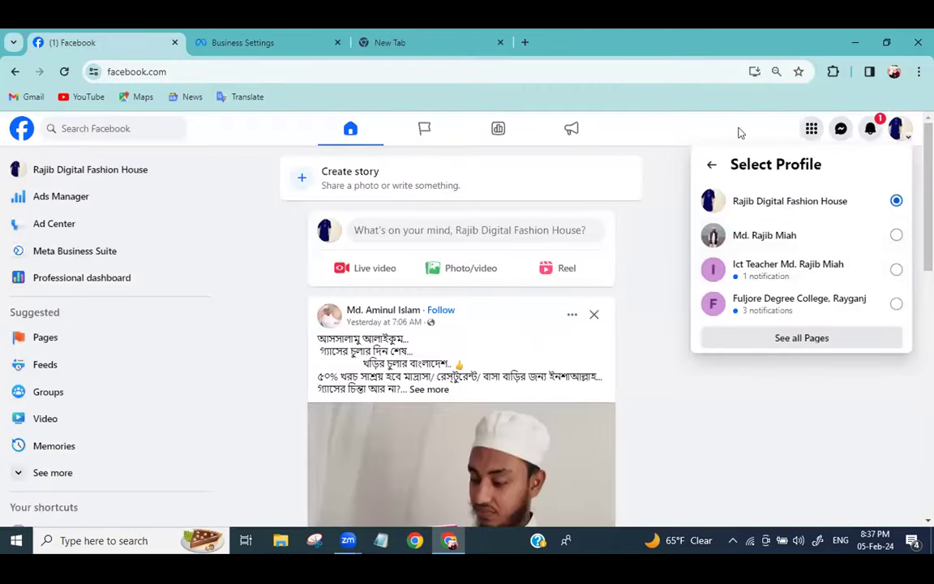
left_click(715, 128)
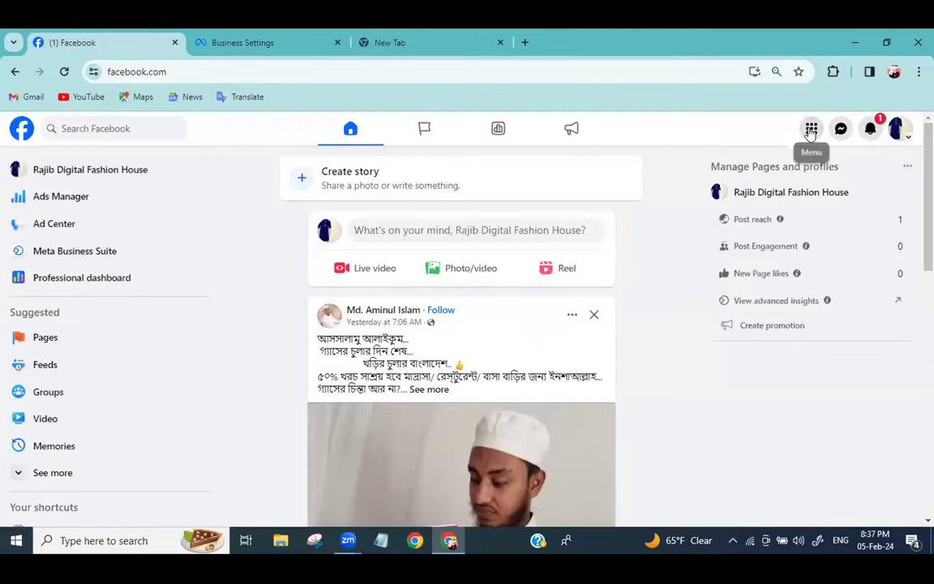
left_click(810, 131)
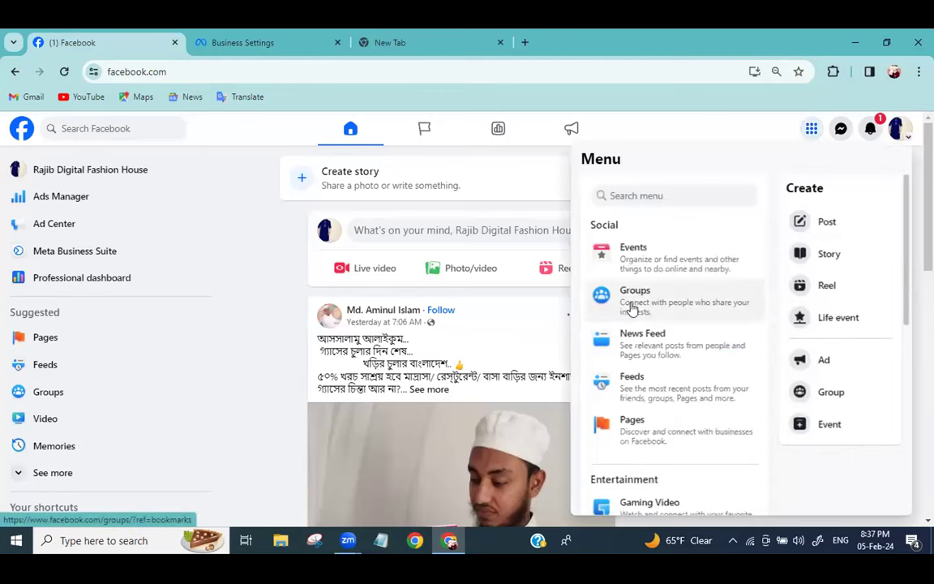
scroll(634, 308, "down", 2)
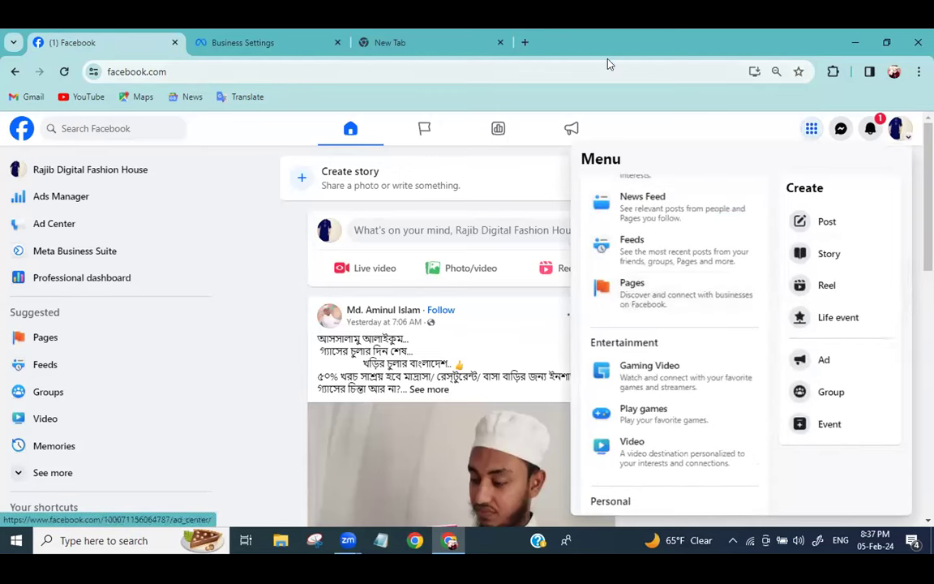
scroll(687, 363, "down", 2)
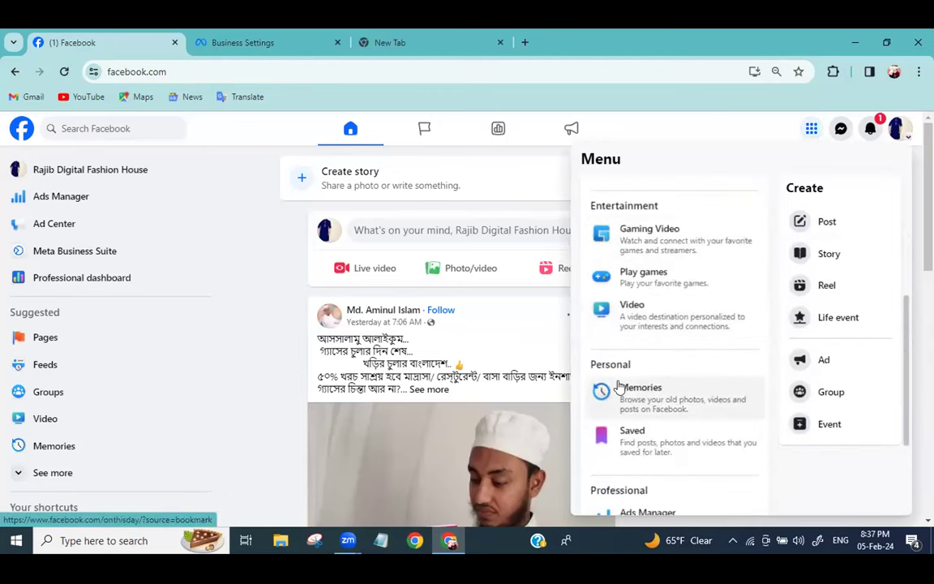
scroll(671, 390, "down", 2)
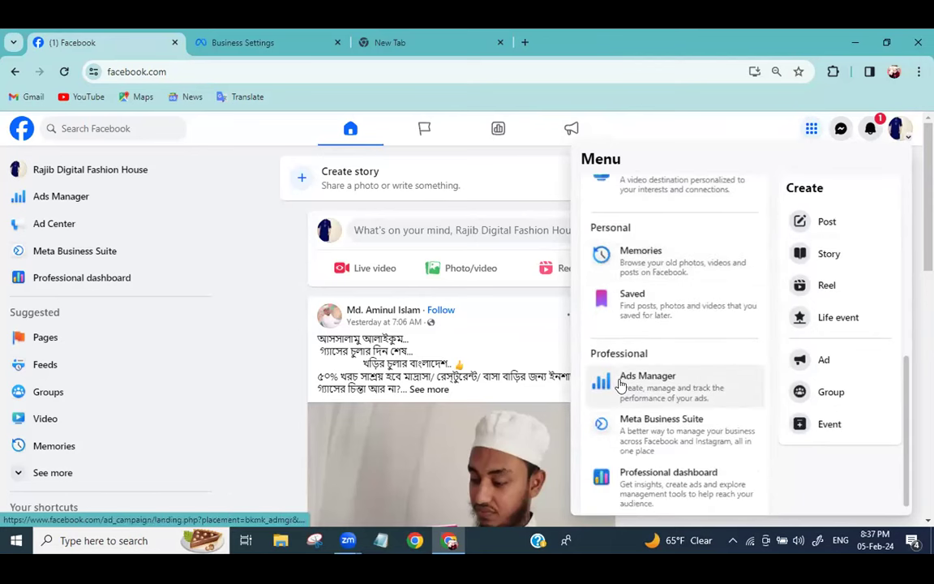
right_click(653, 387)
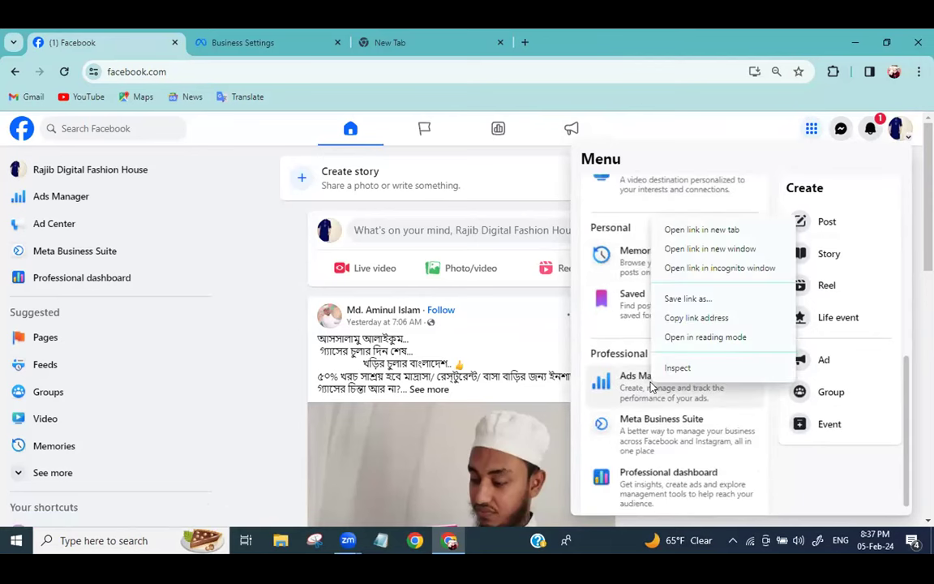
left_click(694, 233)
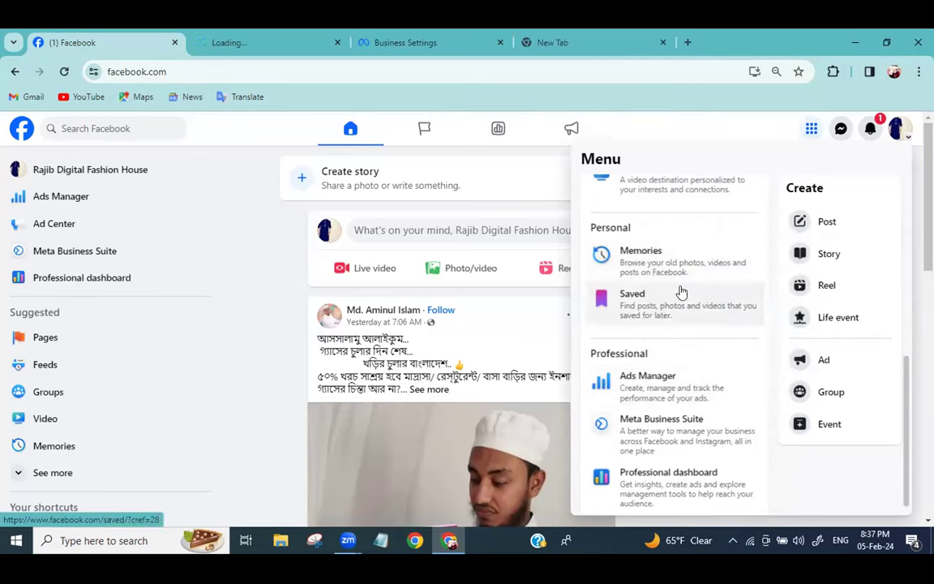
left_click(248, 41)
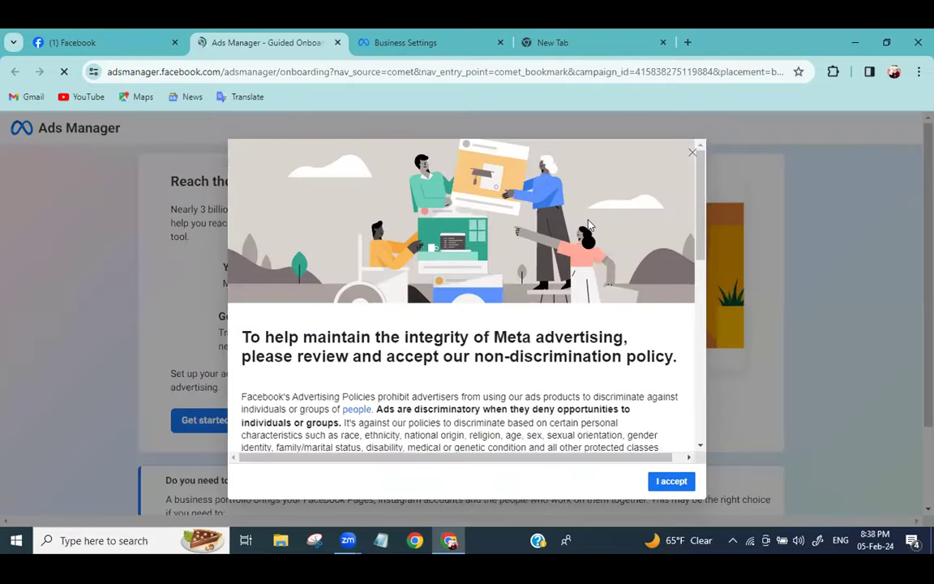
Accept the non-discrimination policy and dismiss its confirmation
scroll(466, 307, "down", 10)
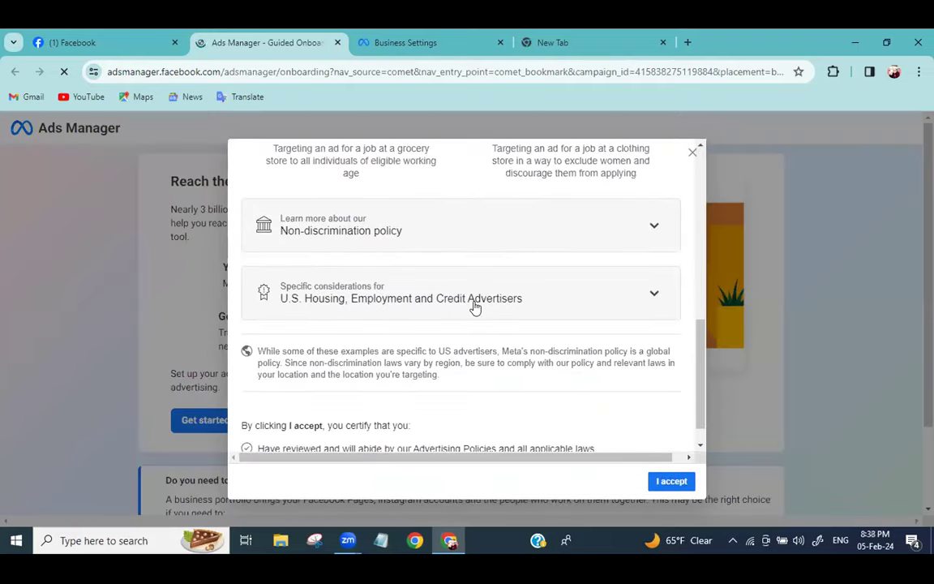
scroll(475, 306, "down", 1)
left_click(658, 481)
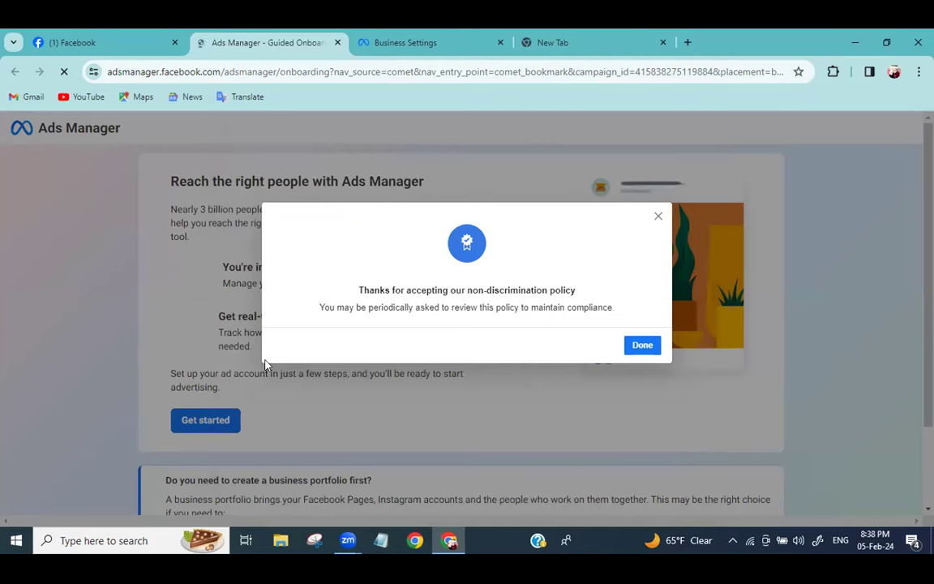
left_click(646, 347)
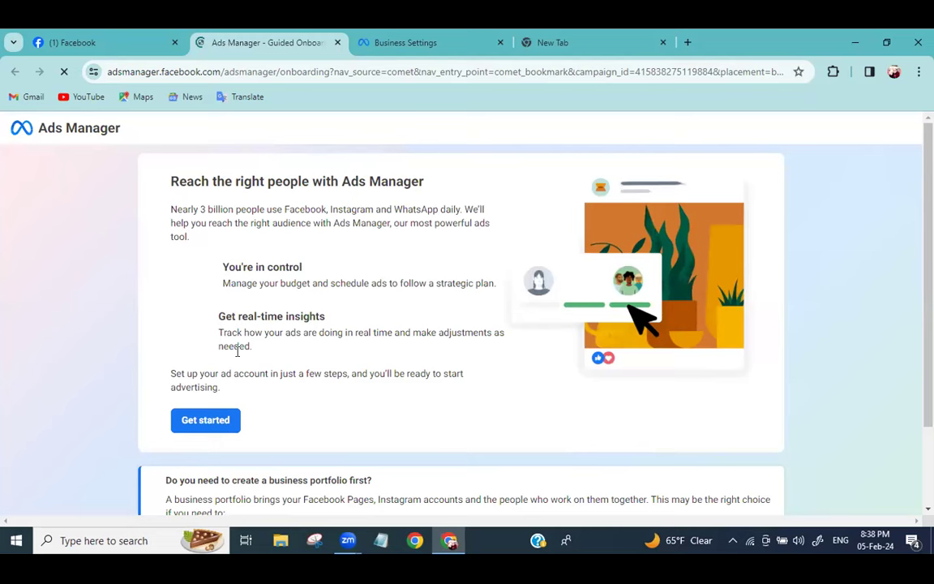
Start ad account setup, complete the social media step and skip adding a payment method
left_click(203, 421)
scroll(827, 397, "down", 1)
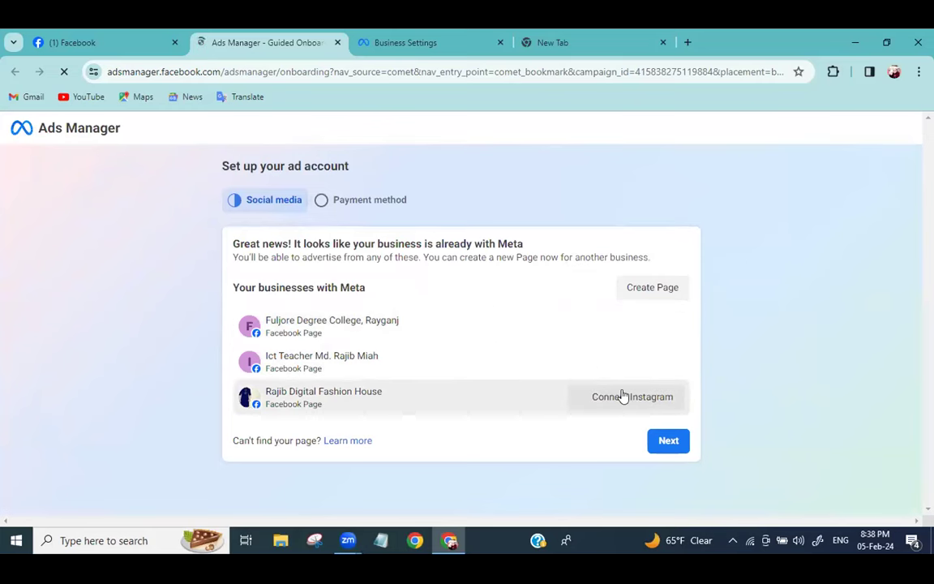
left_click(669, 443)
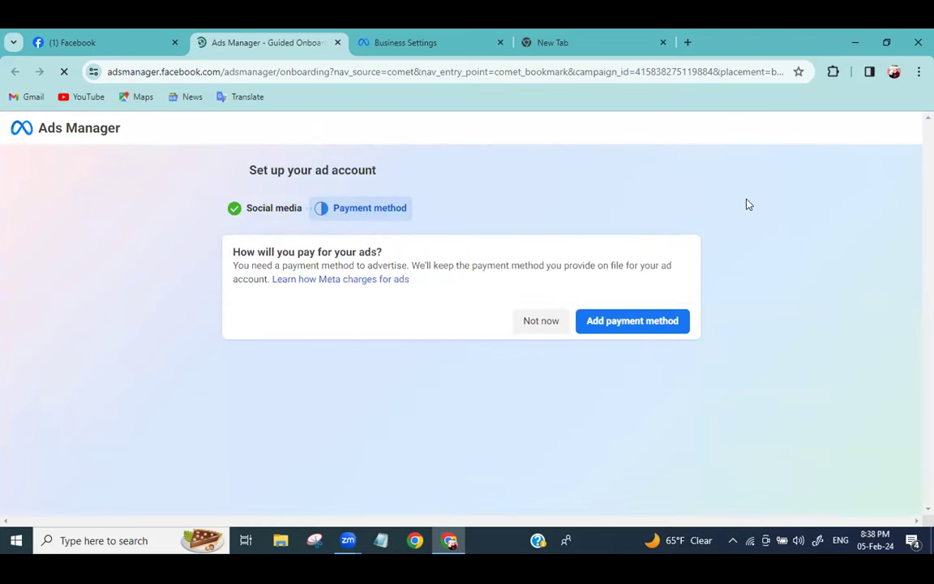
left_click(539, 322)
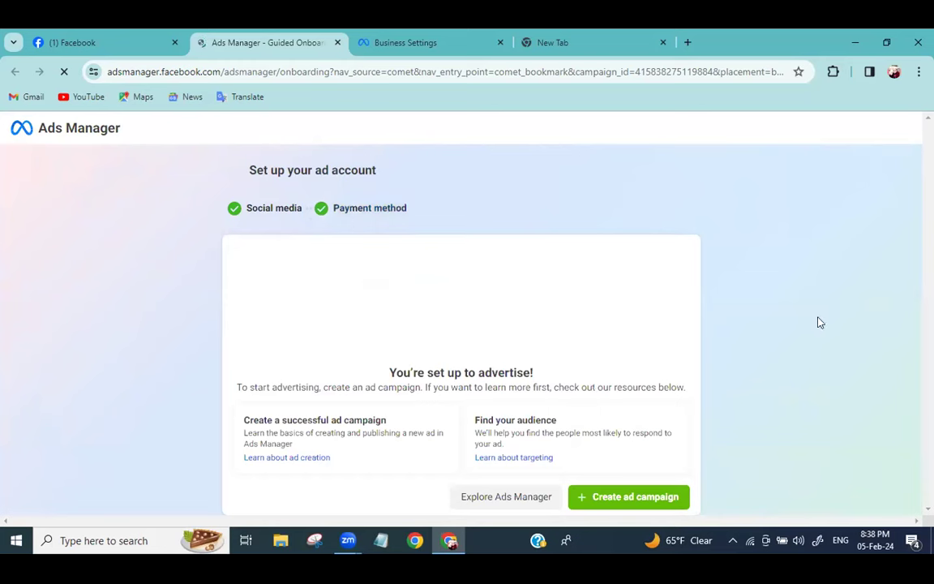
Go to the Campaigns dashboard and dismiss the Actions and Breakdown tour tips
left_click(500, 499)
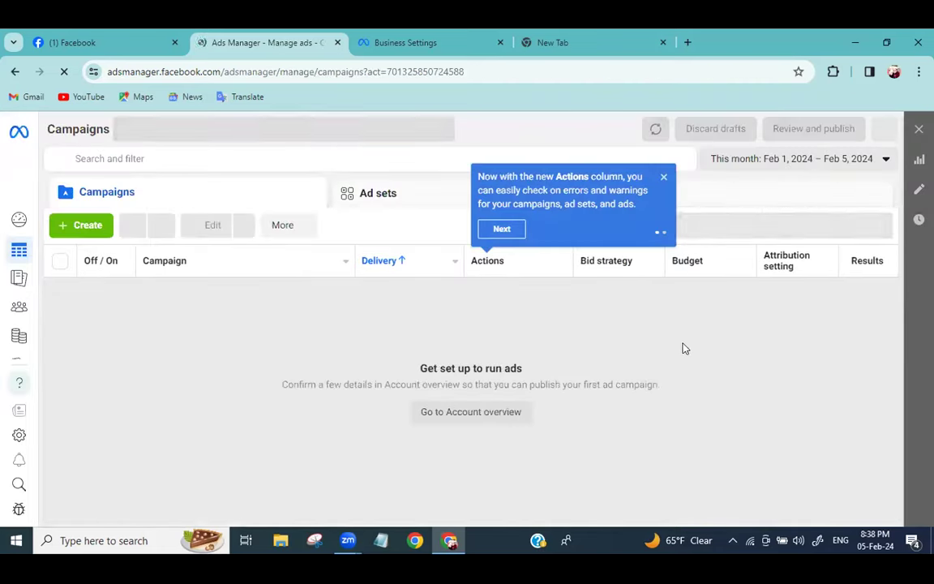
left_click(663, 178)
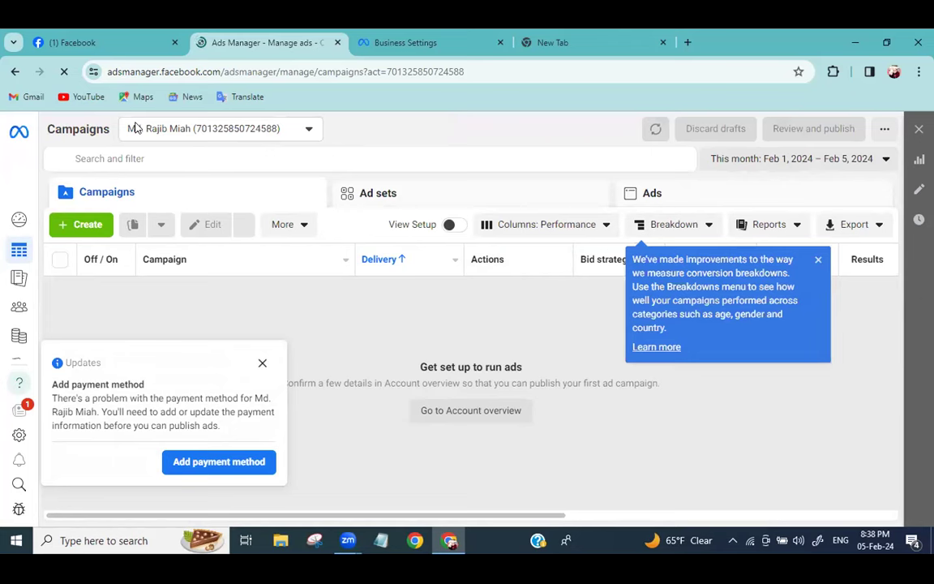
left_click(789, 421)
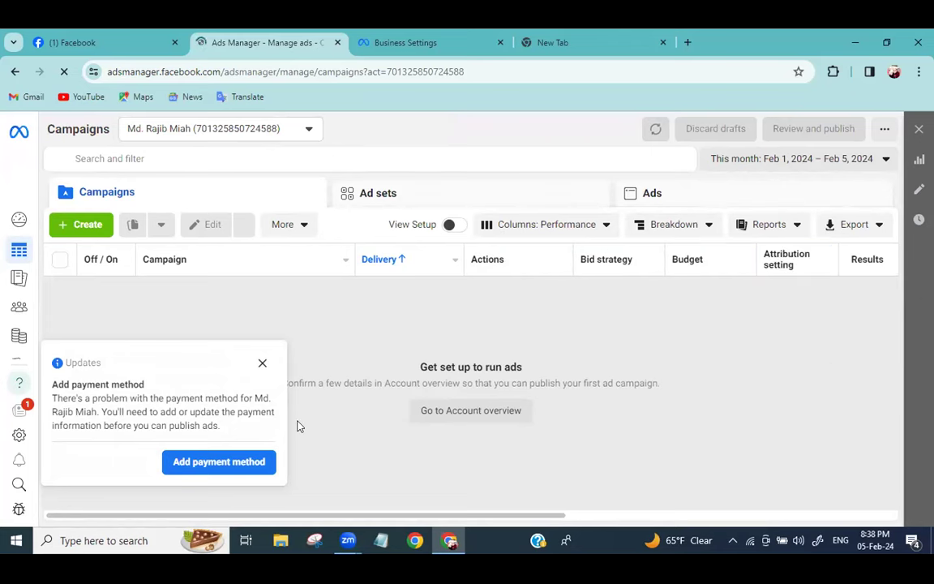
Close the payment method notice, then read and close the ad account updates panel
left_click(262, 366)
left_click(20, 409)
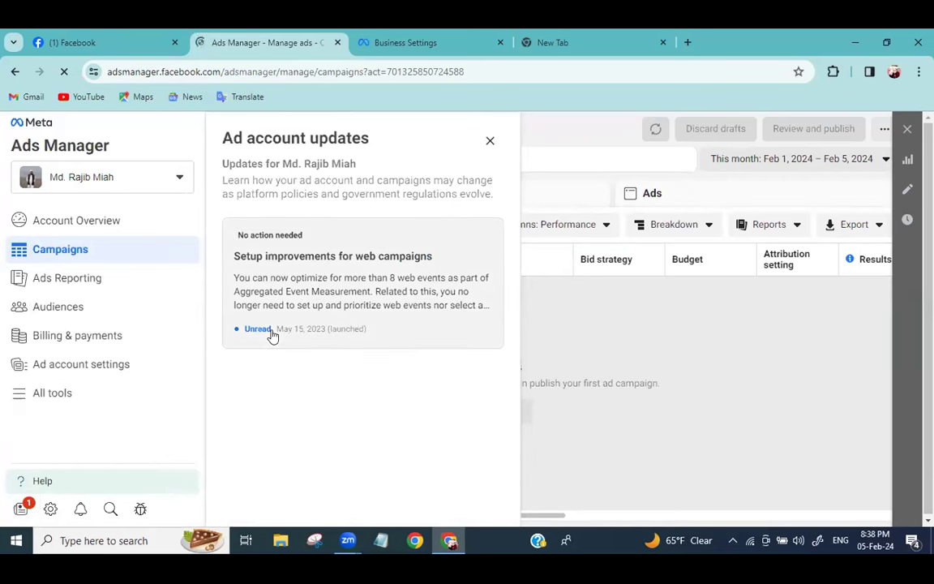
left_click(254, 332)
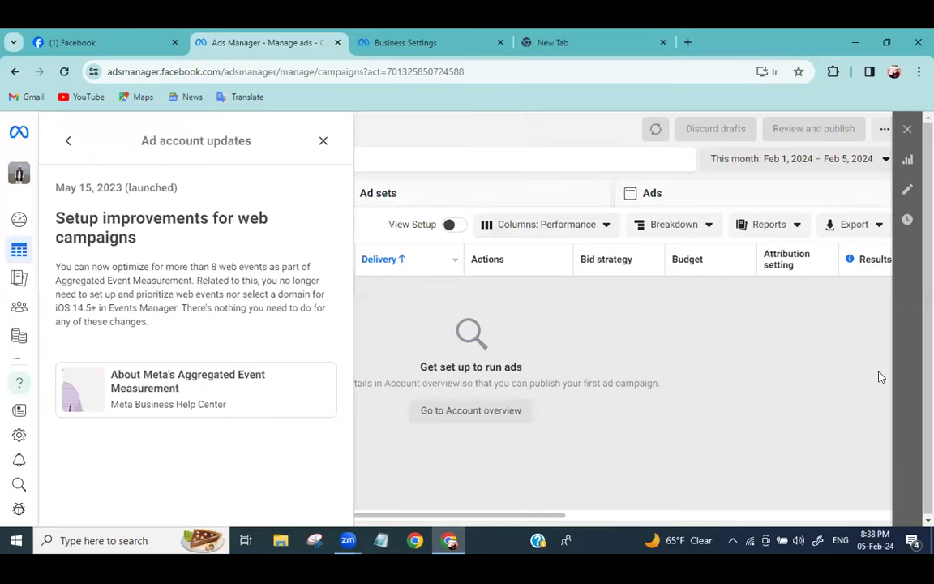
left_click(324, 142)
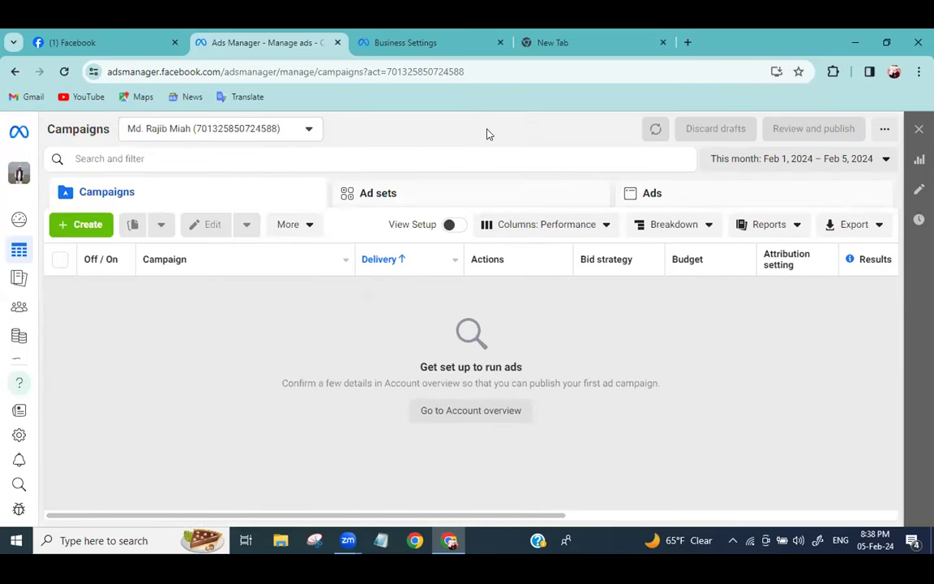
In Account Overview, skip the Add payment method step for now
mouse_move(23, 233)
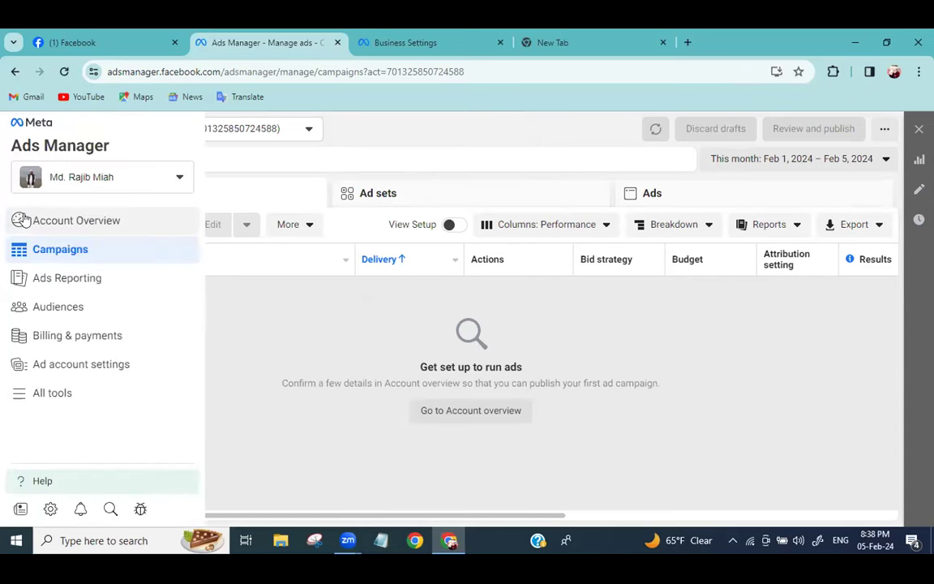
left_click(97, 218)
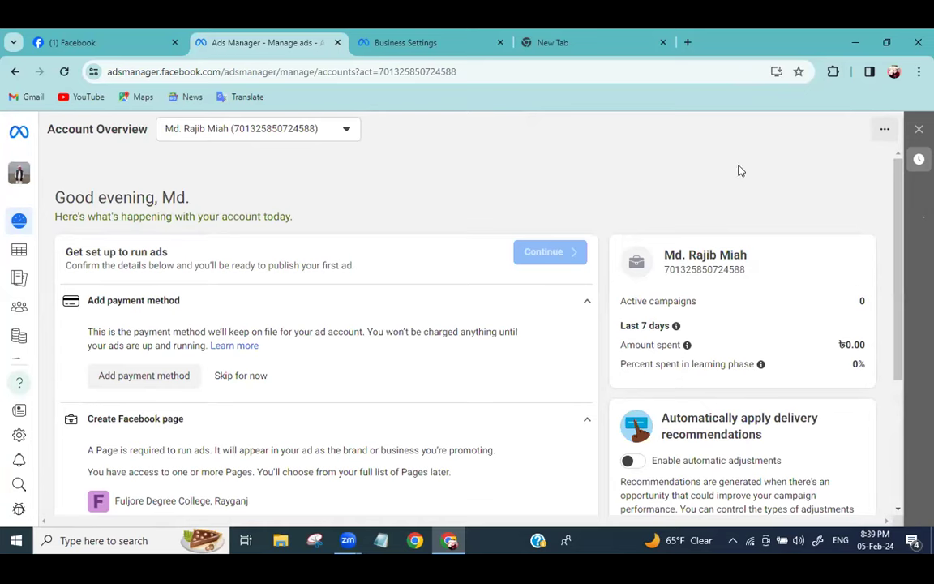
scroll(314, 289, "down", 1)
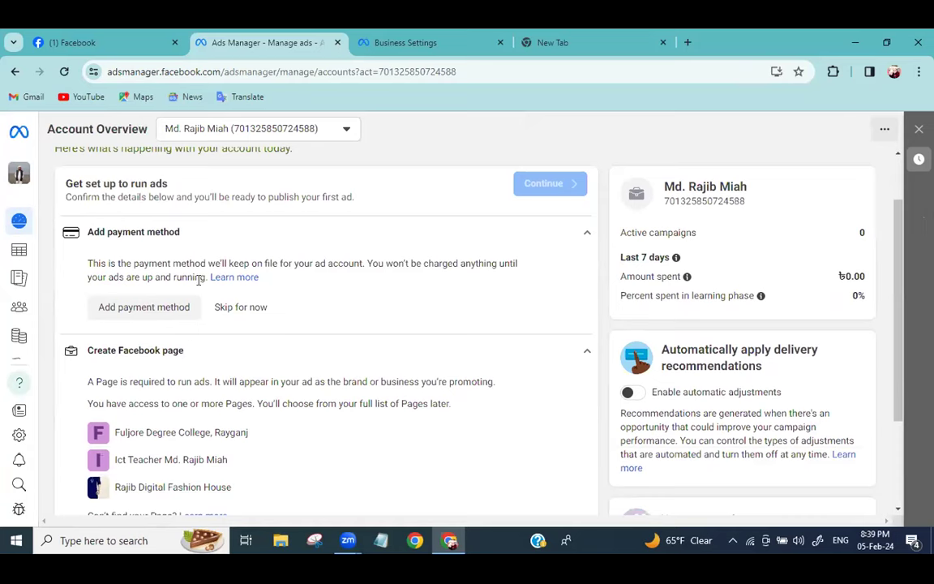
left_click(240, 306)
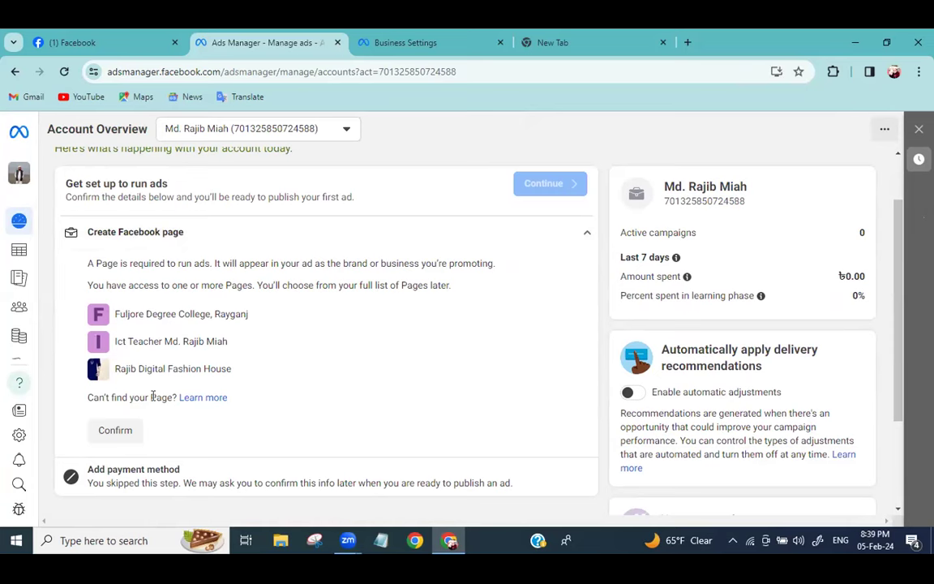
Confirm access to the Facebook Page and check the Amount spent value
left_click(113, 432)
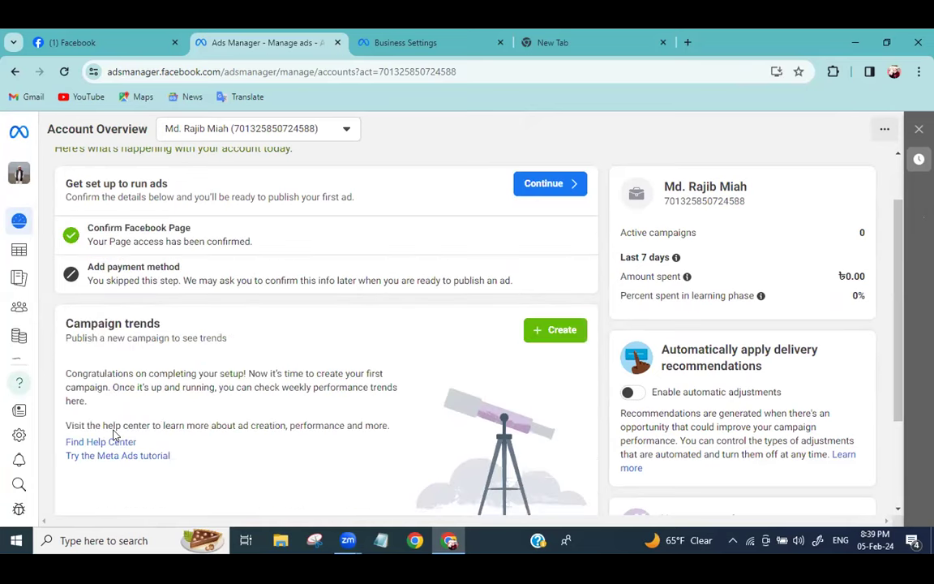
scroll(187, 424, "down", 3)
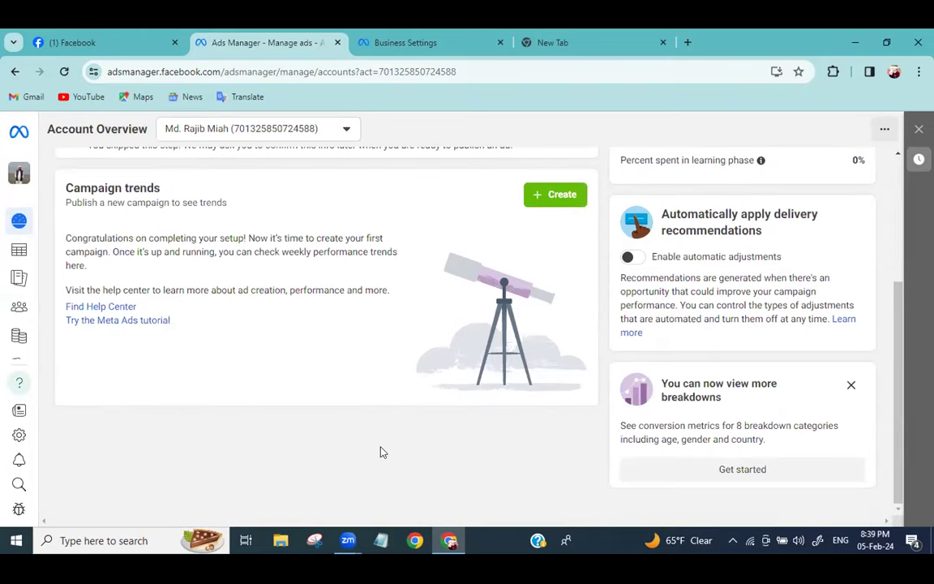
scroll(391, 449, "up", 4)
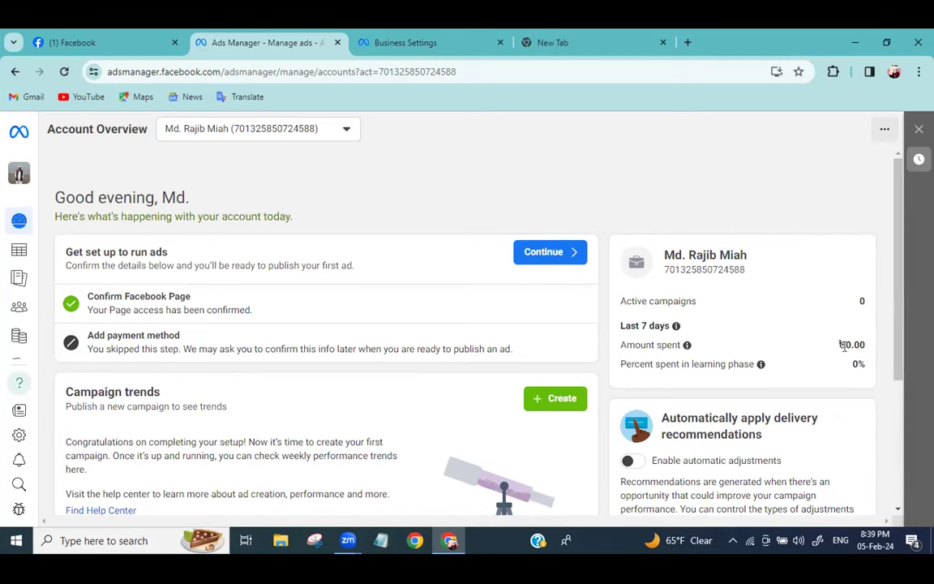
left_click_drag(838, 348, 865, 347)
mouse_move(37, 235)
mouse_move(21, 265)
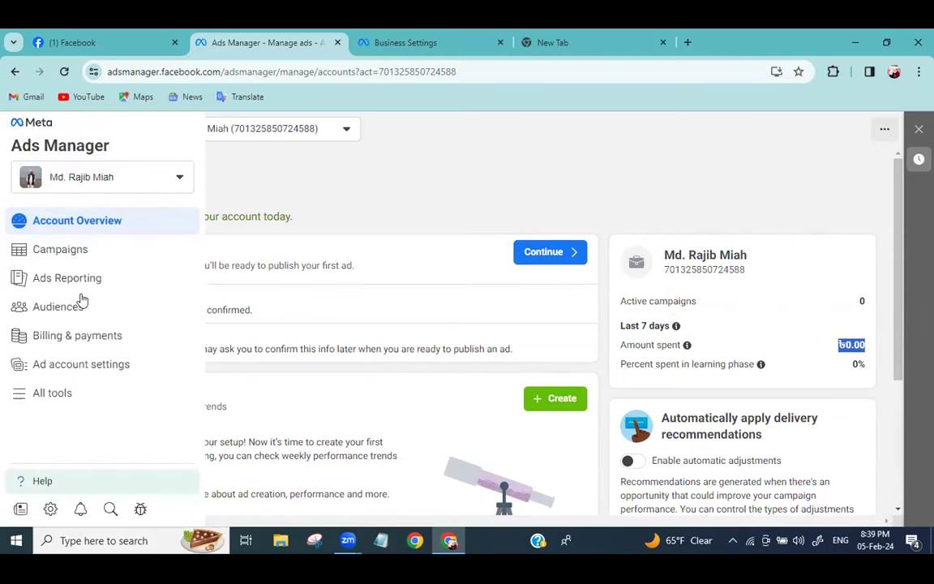
Open Payment settings under Billing & payments, dismissing the payment tracking and billing tours
left_click(30, 338)
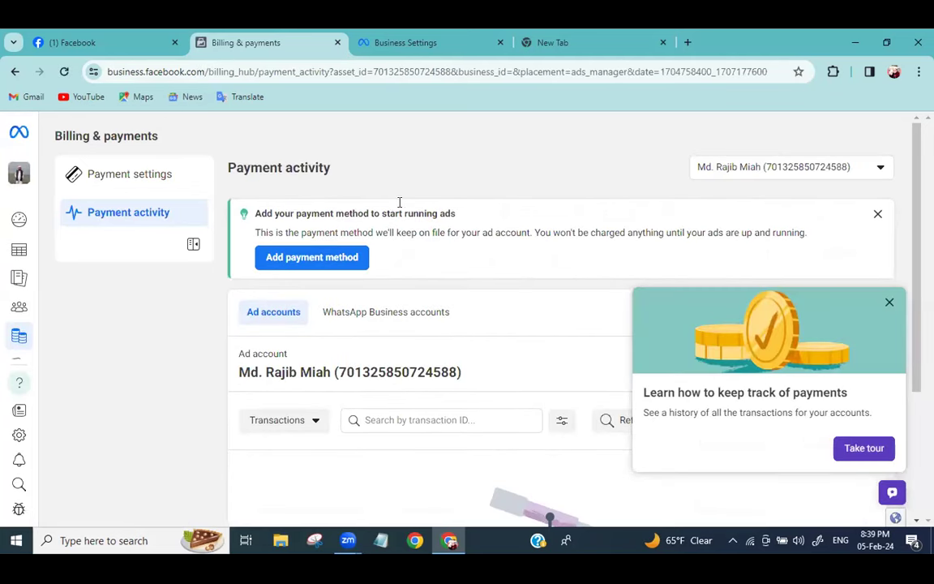
left_click(886, 303)
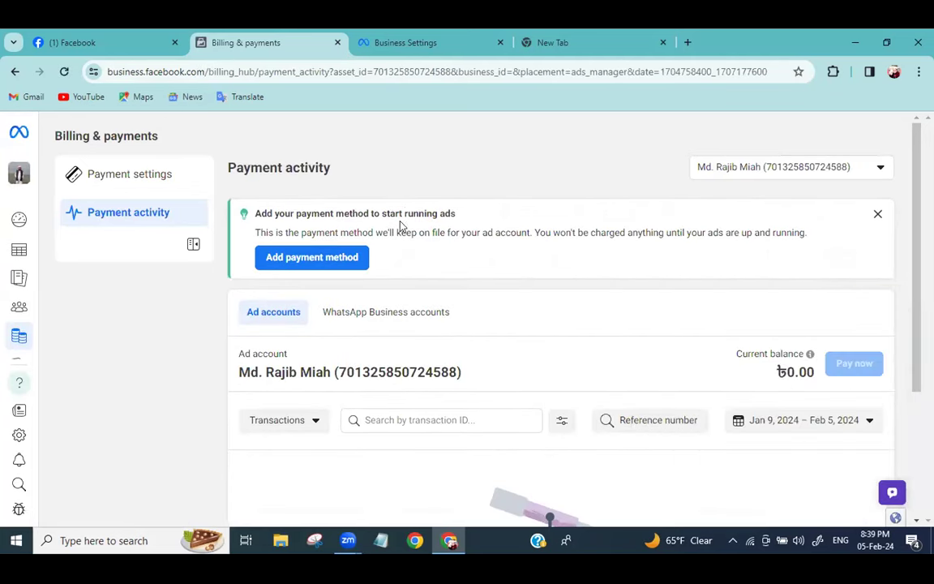
left_click(132, 178)
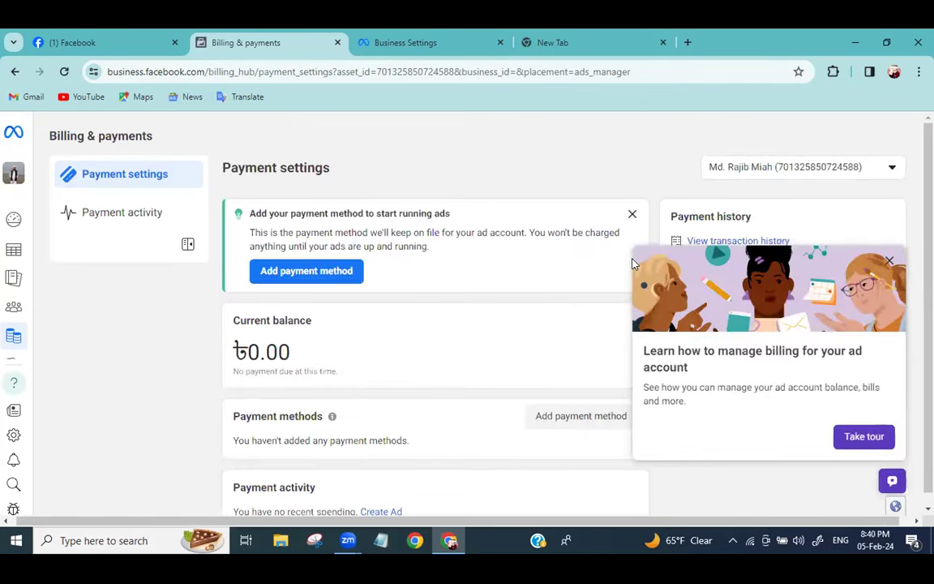
scroll(504, 288, "down", 1)
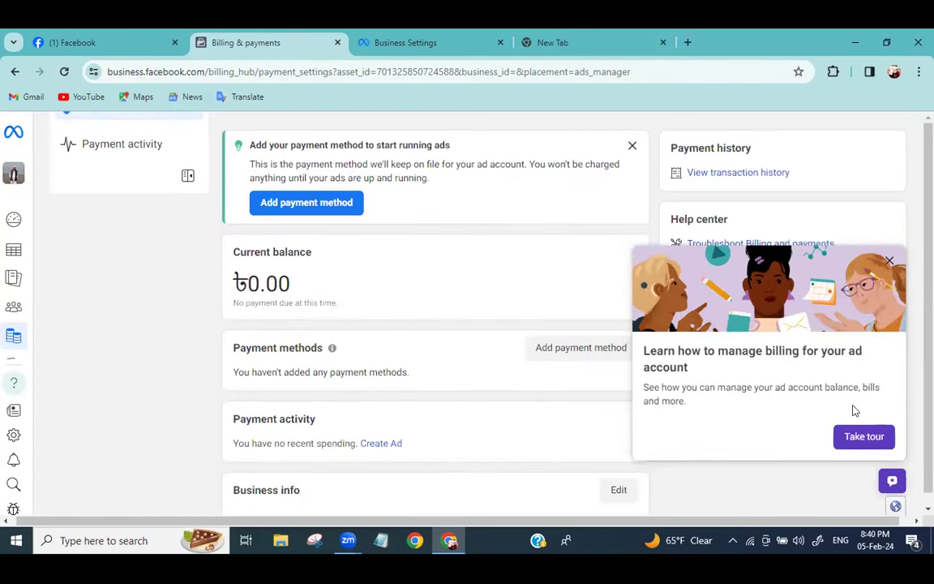
left_click(798, 235)
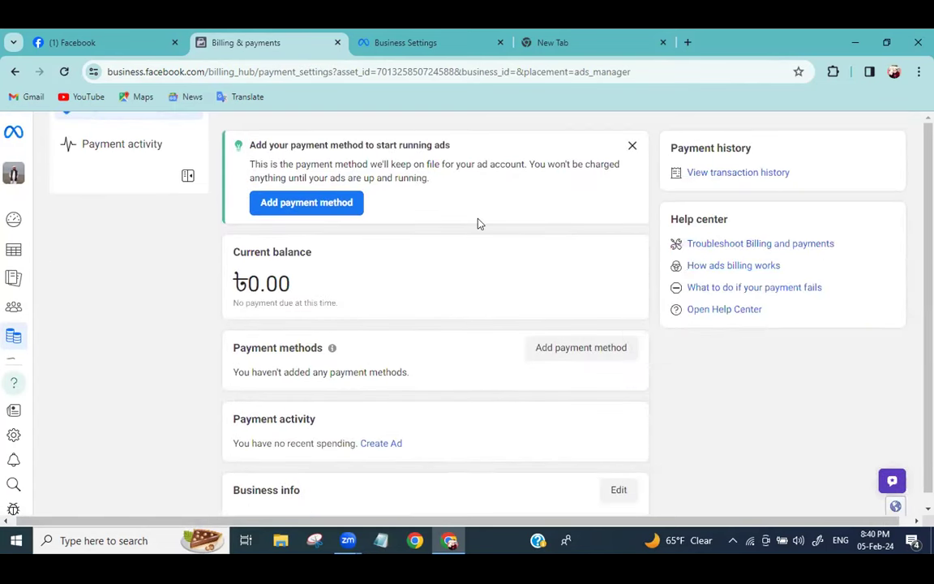
Dismiss the add payment method reminder and start editing Business info
scroll(579, 308, "down", 1)
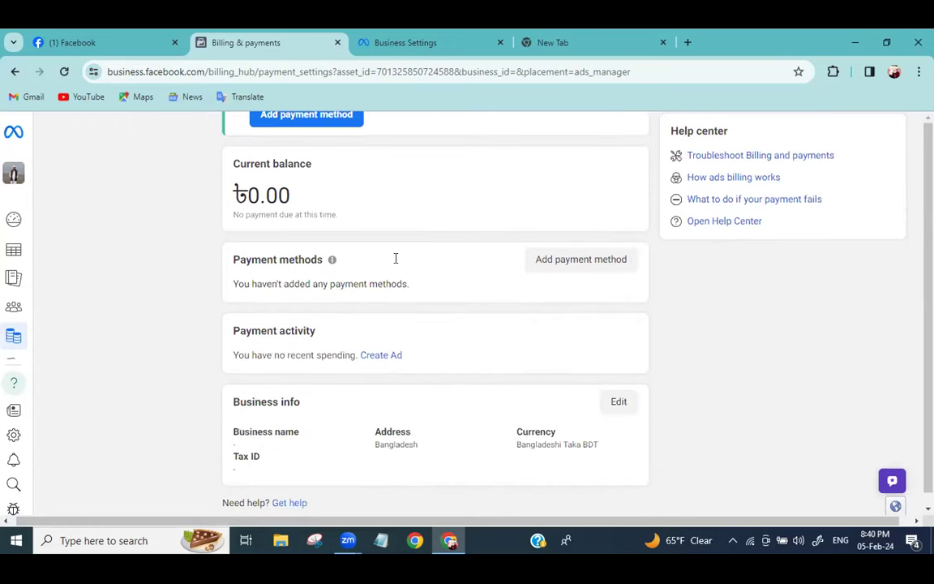
scroll(579, 343, "up", 2)
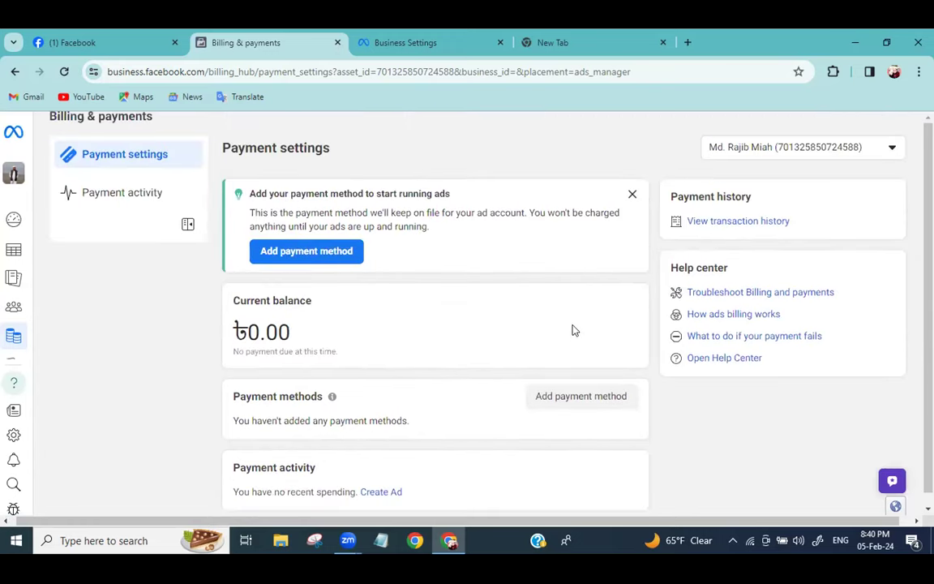
left_click(633, 196)
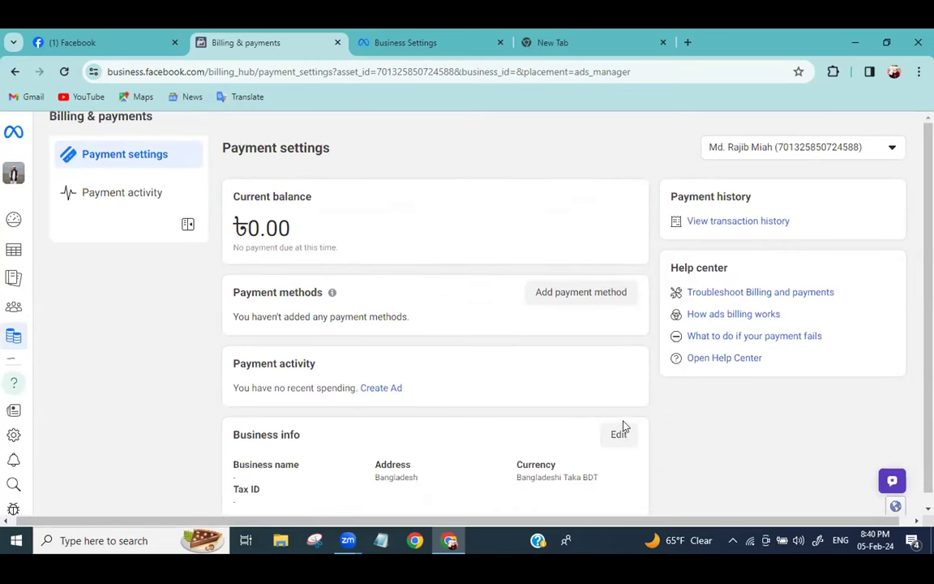
left_click(619, 433)
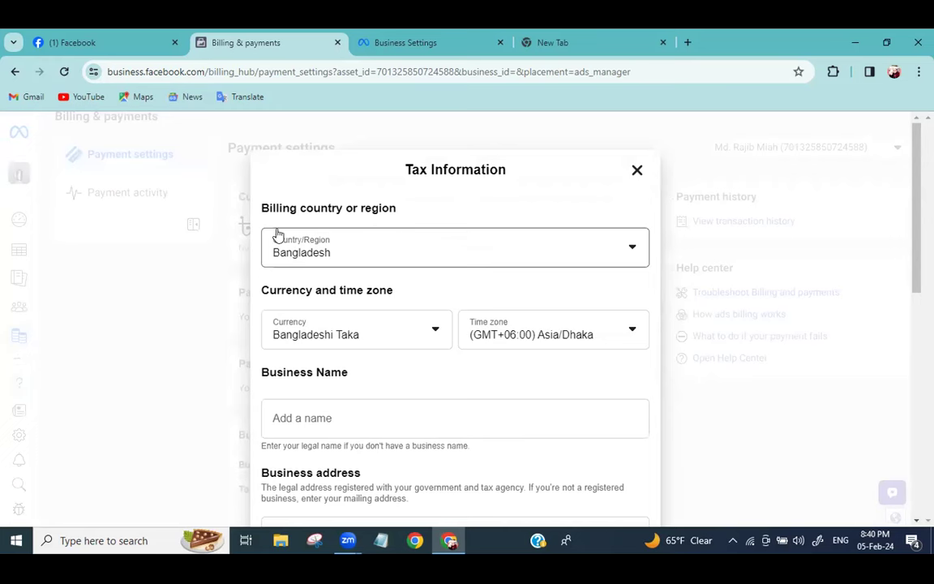
Change the ad account currency to US Dollars and save the business tax details
left_click(278, 331)
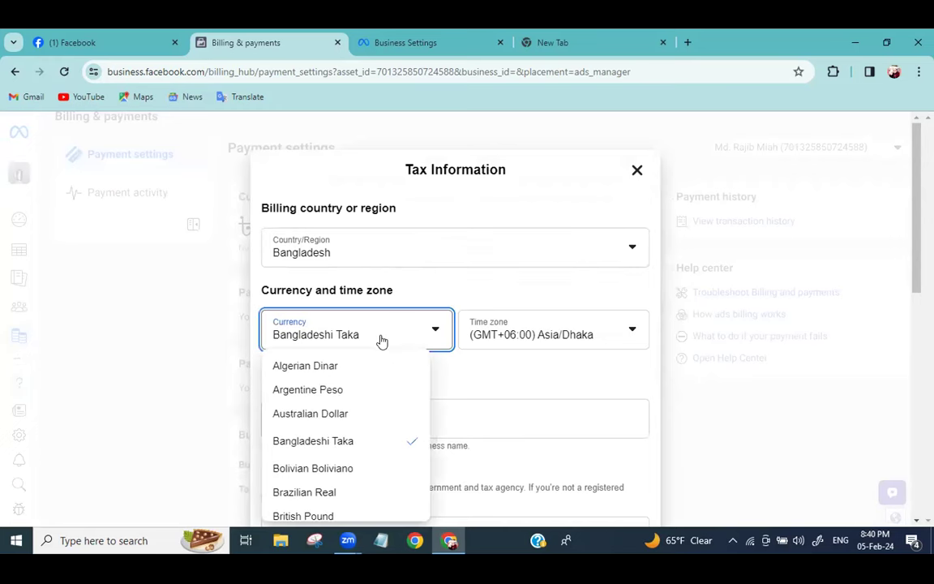
scroll(318, 384, "down", 3)
scroll(317, 384, "down", 10)
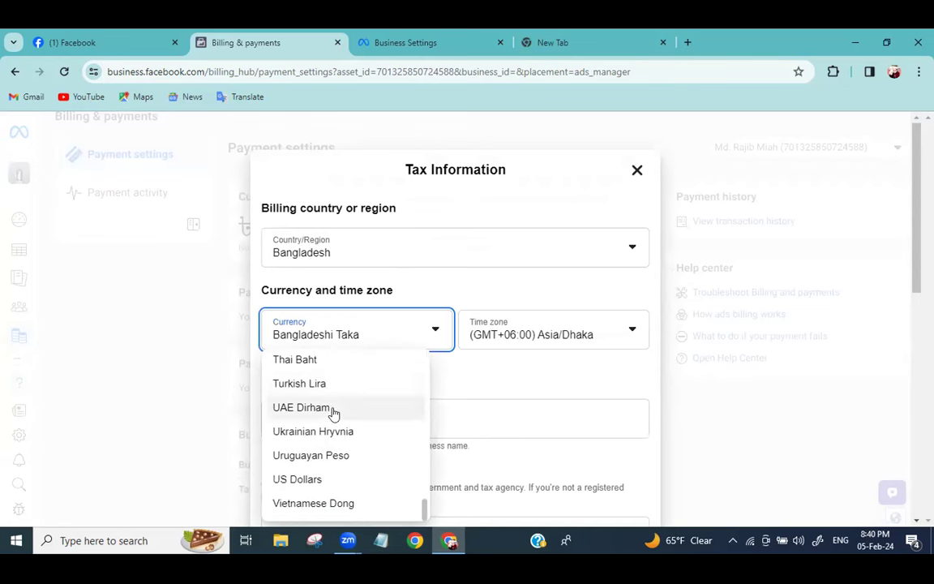
left_click(301, 481)
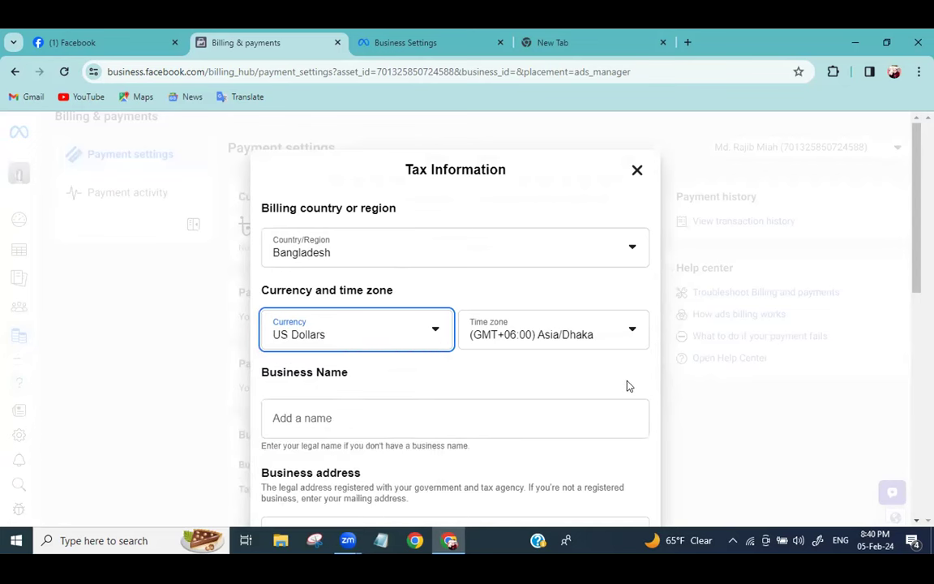
scroll(627, 386, "down", 1)
scroll(441, 344, "down", 2)
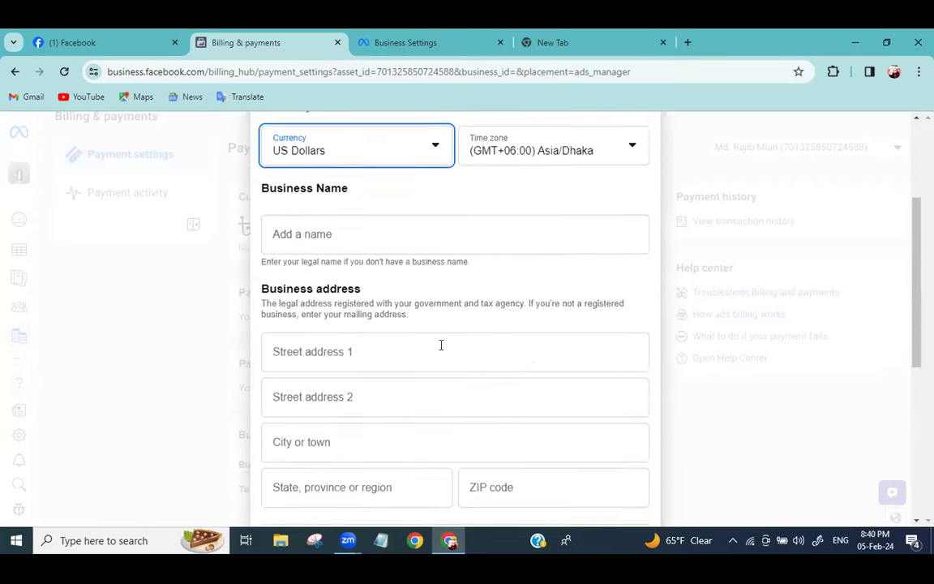
scroll(441, 345, "down", 1)
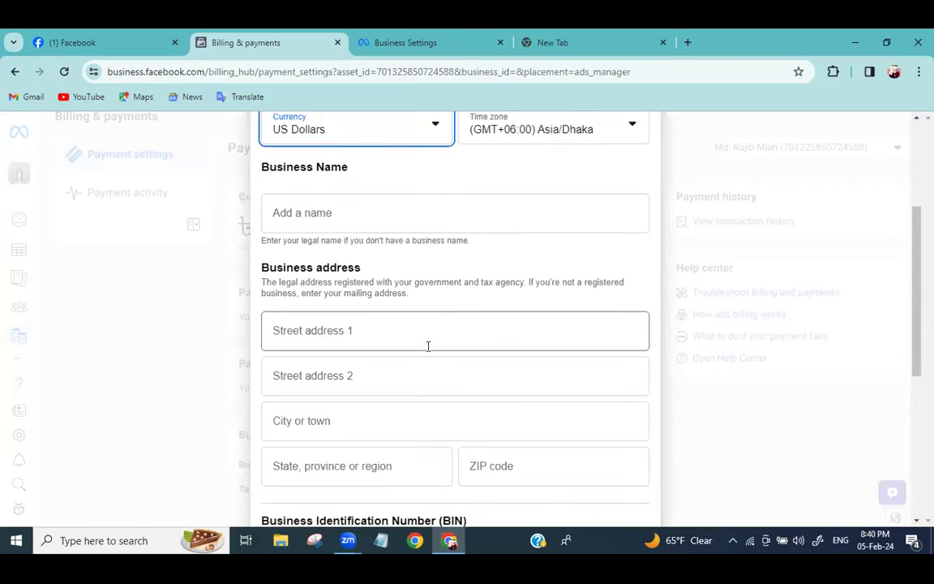
scroll(429, 344, "down", 1)
scroll(600, 341, "down", 1)
scroll(665, 330, "down", 5)
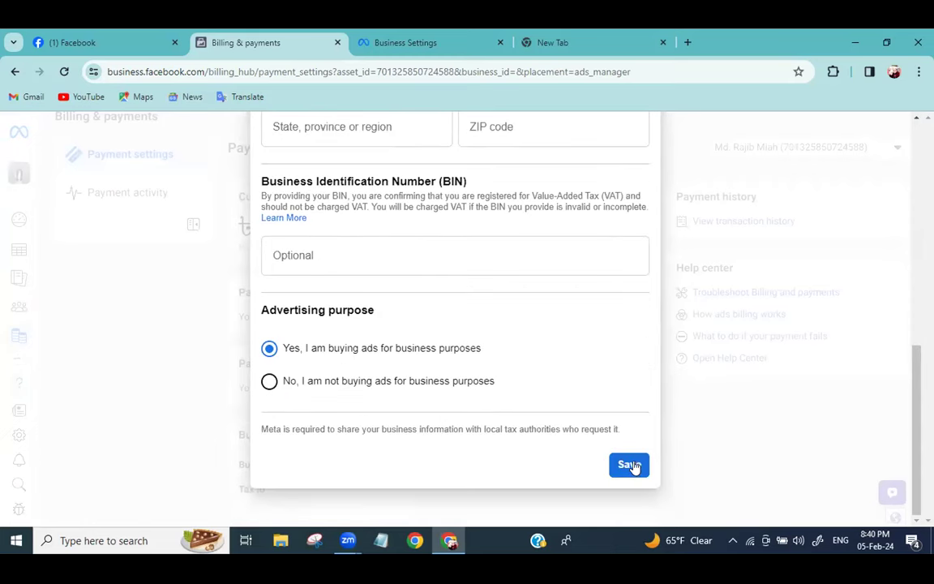
left_click(629, 464)
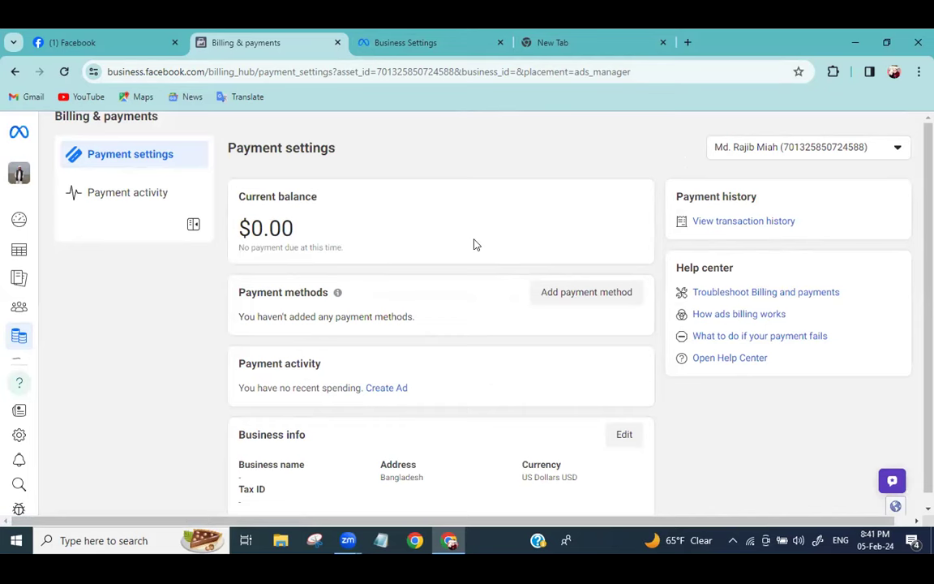
Switch to the Business Settings tab and return to the Business Suite home page
left_click(390, 40)
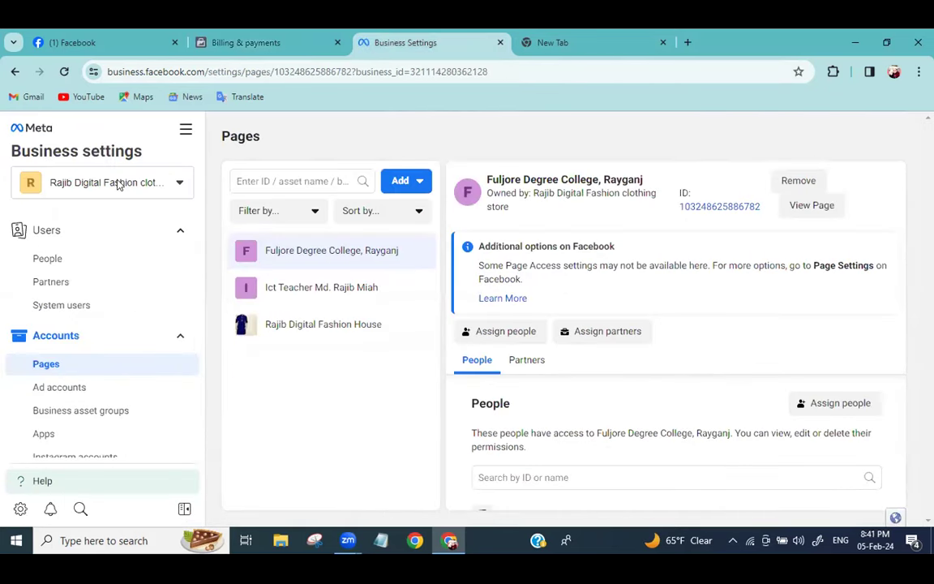
left_click(170, 187)
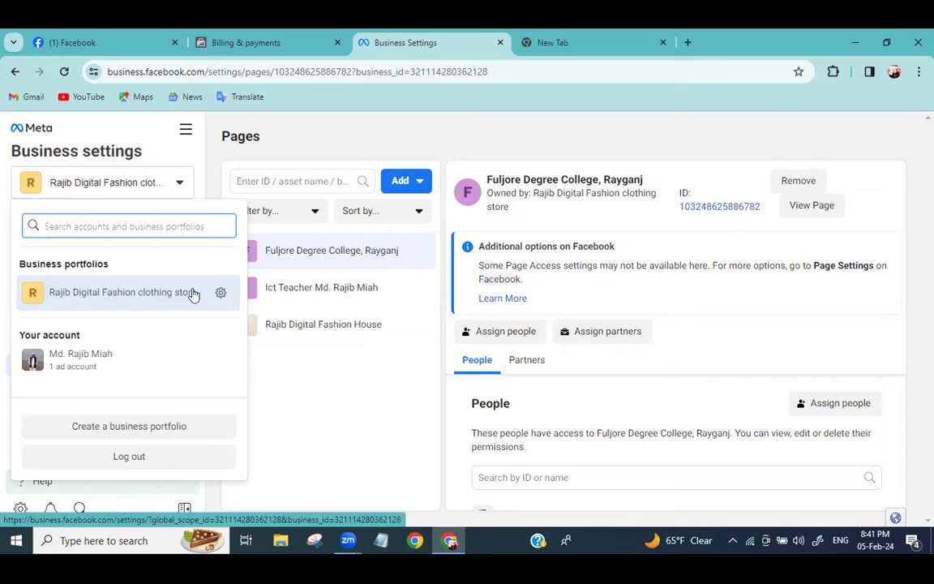
left_click(17, 129)
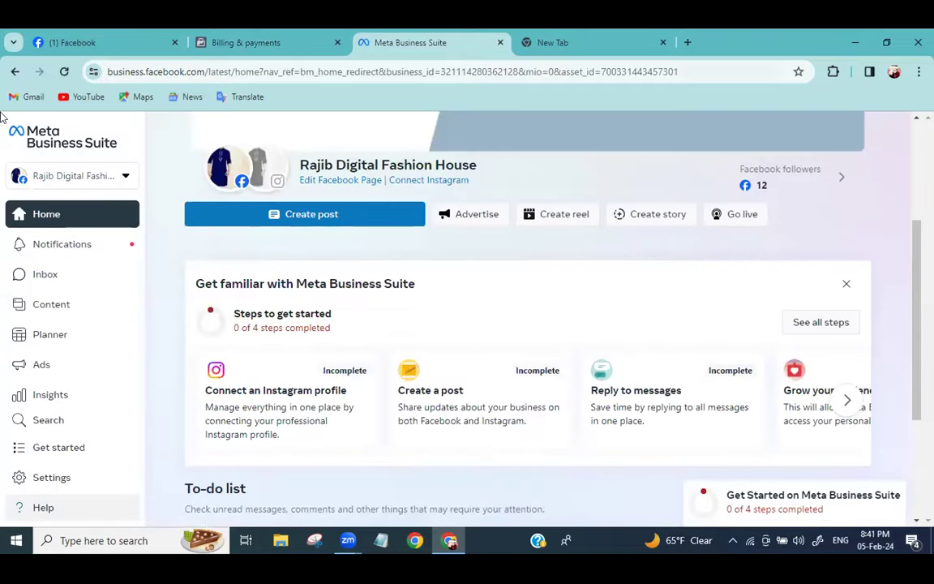
Review the clothing store portfolio's name and 3 assets, then open its settings
left_click(119, 175)
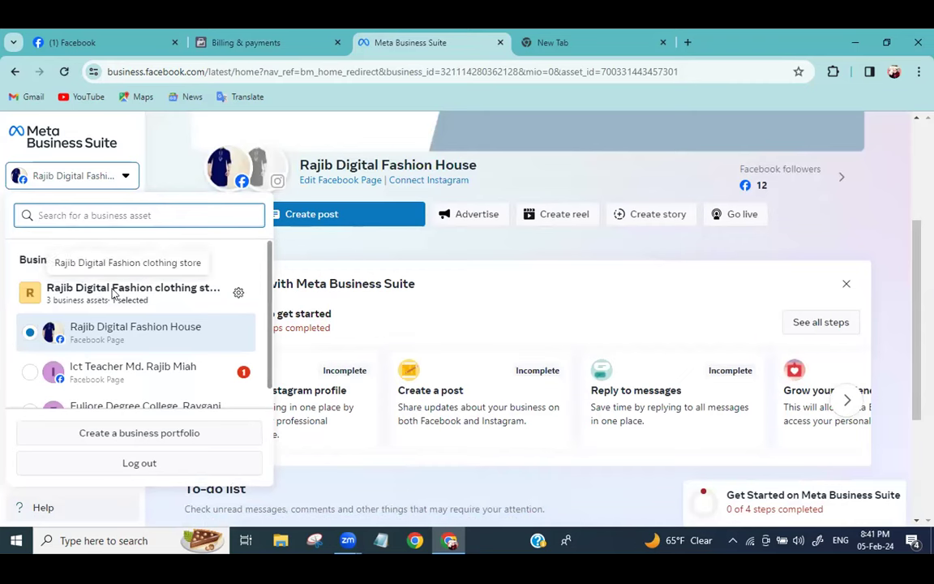
scroll(110, 304, "down", 1)
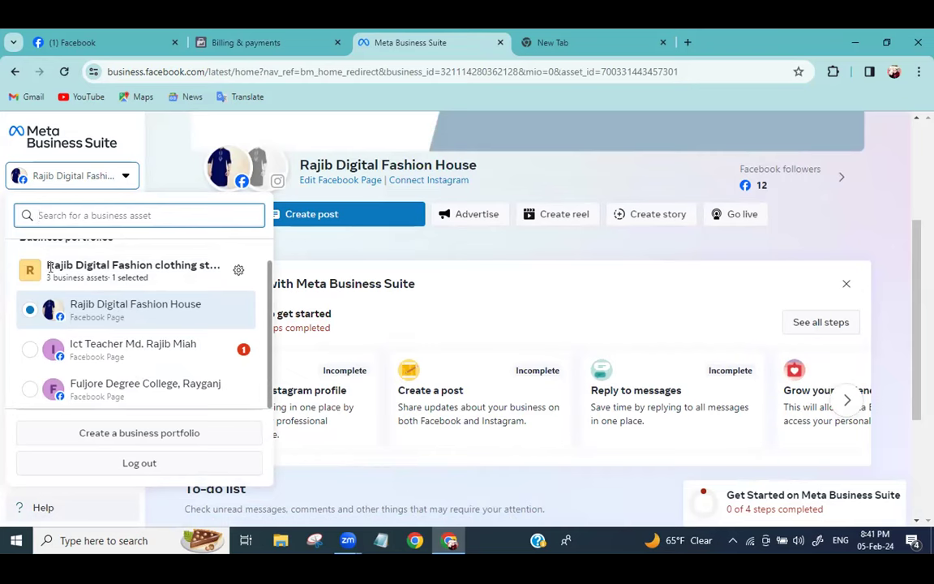
left_click_drag(40, 270, 218, 279)
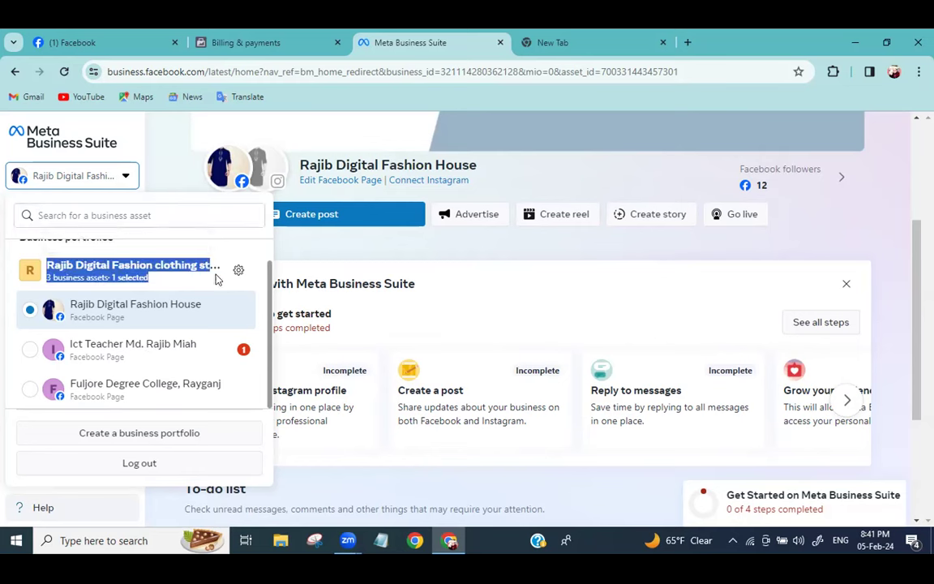
left_click(146, 268)
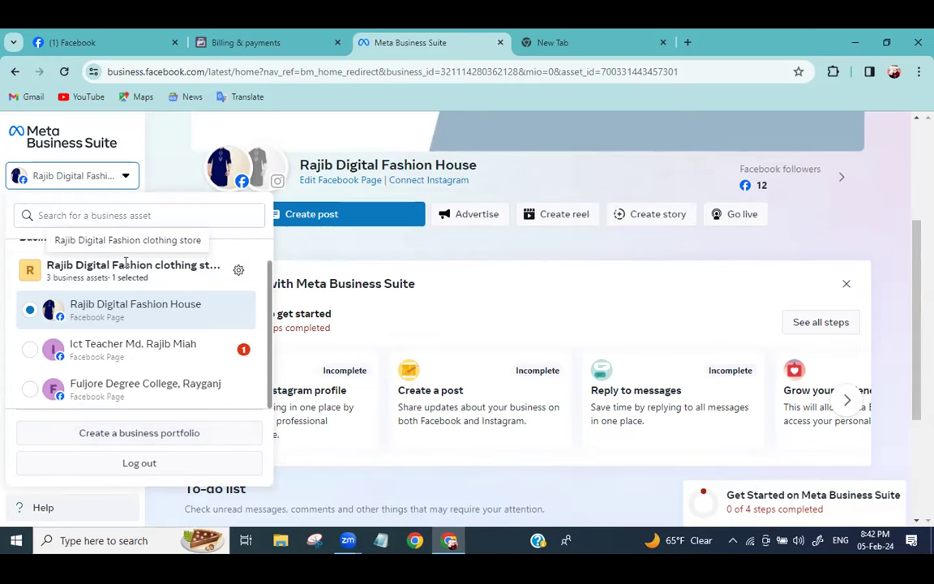
left_click_drag(45, 265, 226, 276)
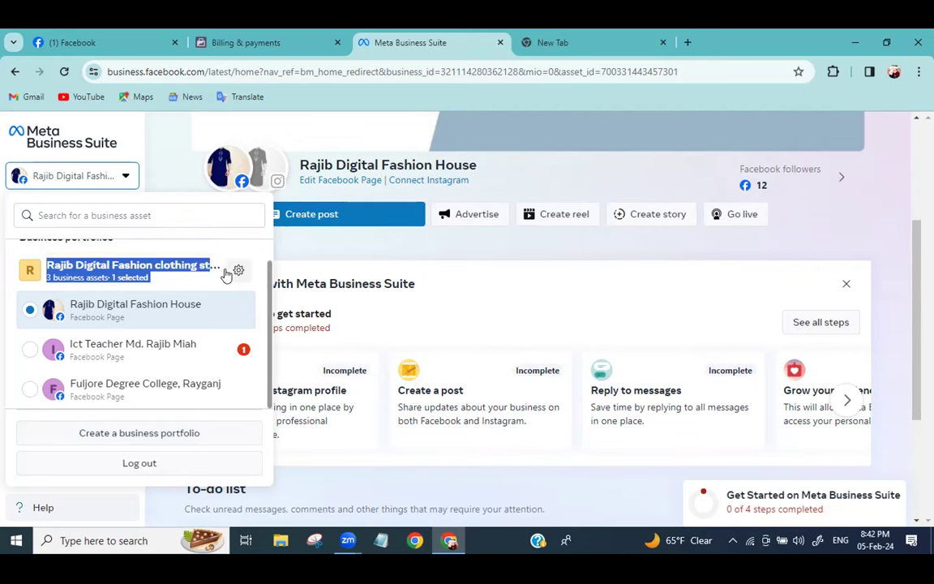
left_click(150, 279)
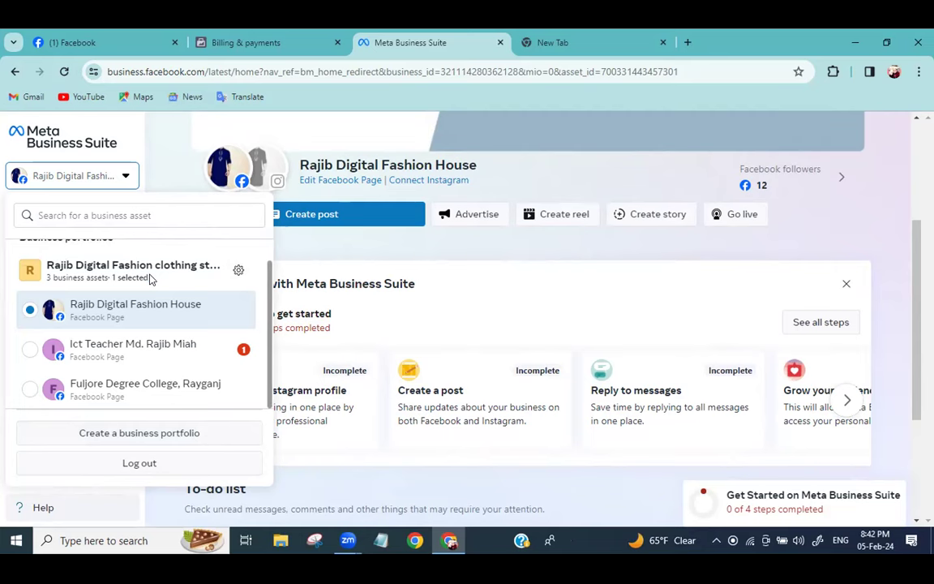
left_click(239, 273)
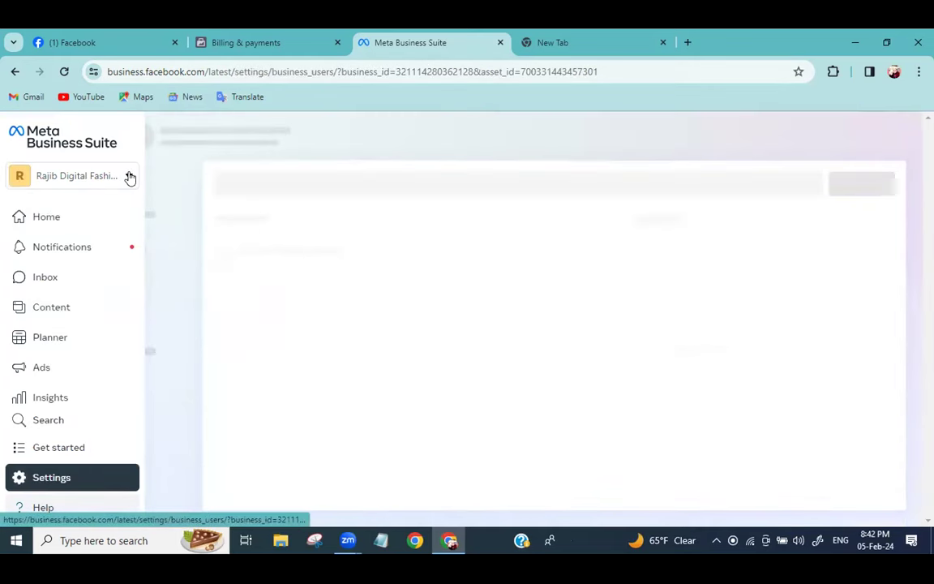
Close the portfolio list on People settings and open the full Business settings in a new tab
left_click(128, 176)
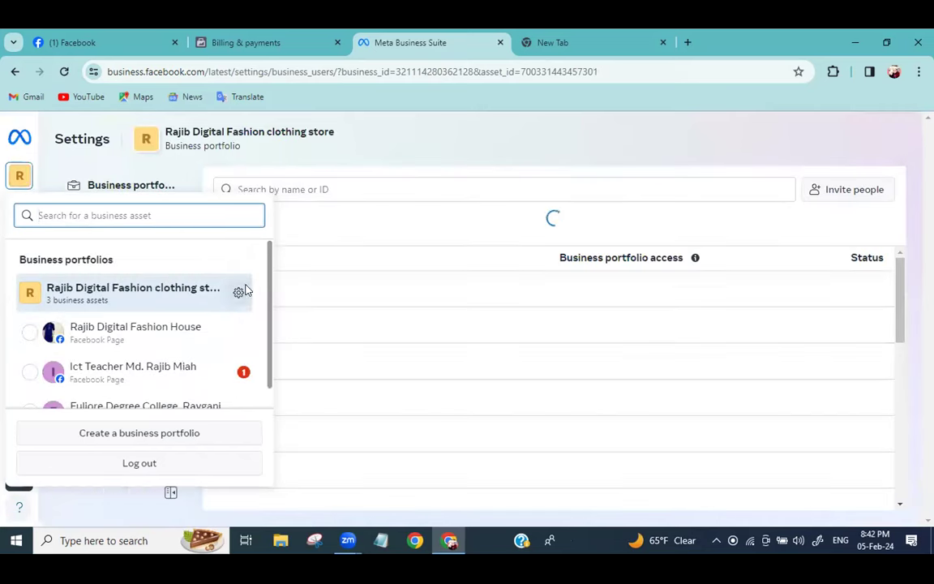
left_click(239, 291)
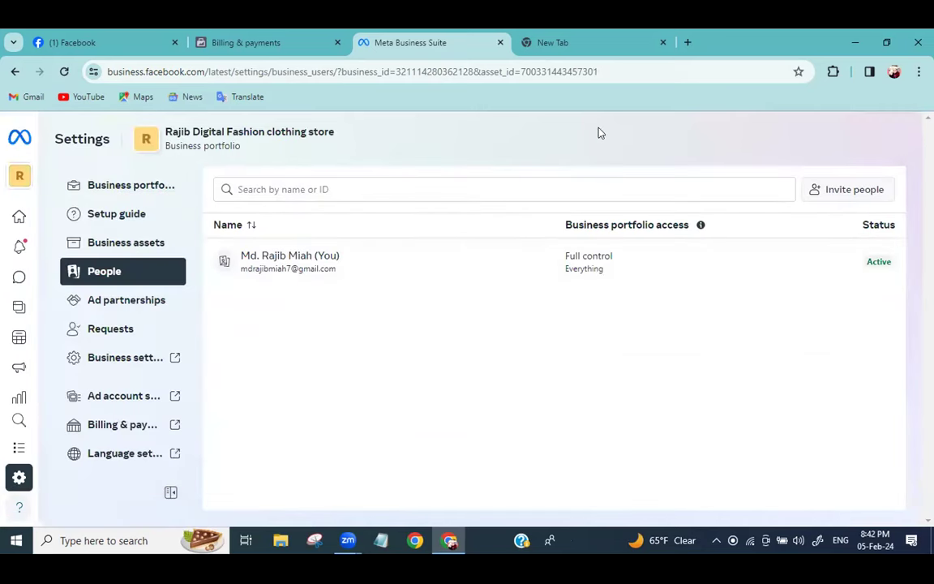
left_click(105, 365)
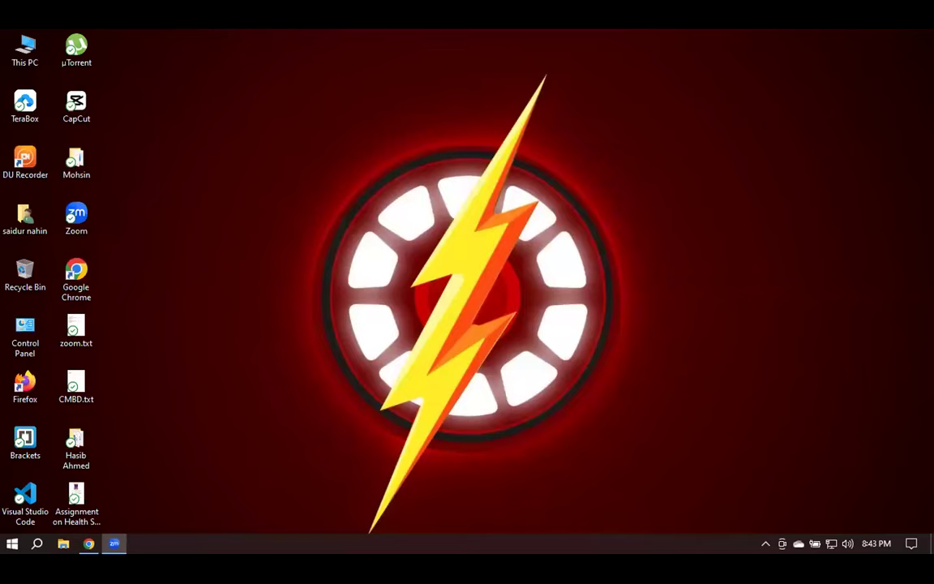
Open business.facebook.com in a new Chrome tab and open settings for the Pro-IT business account
left_click(89, 544)
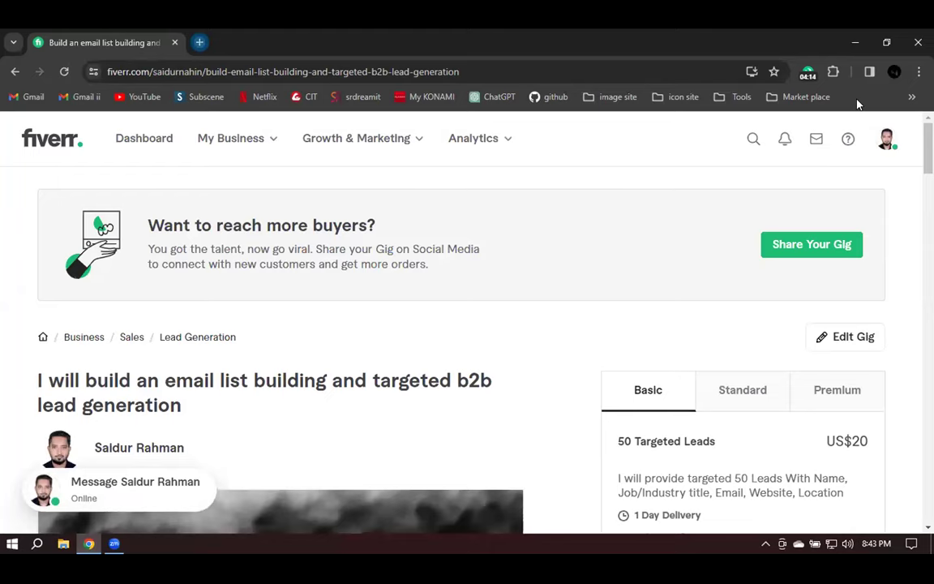
key("ctrl+t")
type("ads")
key("BackSpace")
key("BackSpace")
key("BackSpace")
key("BackSpace")
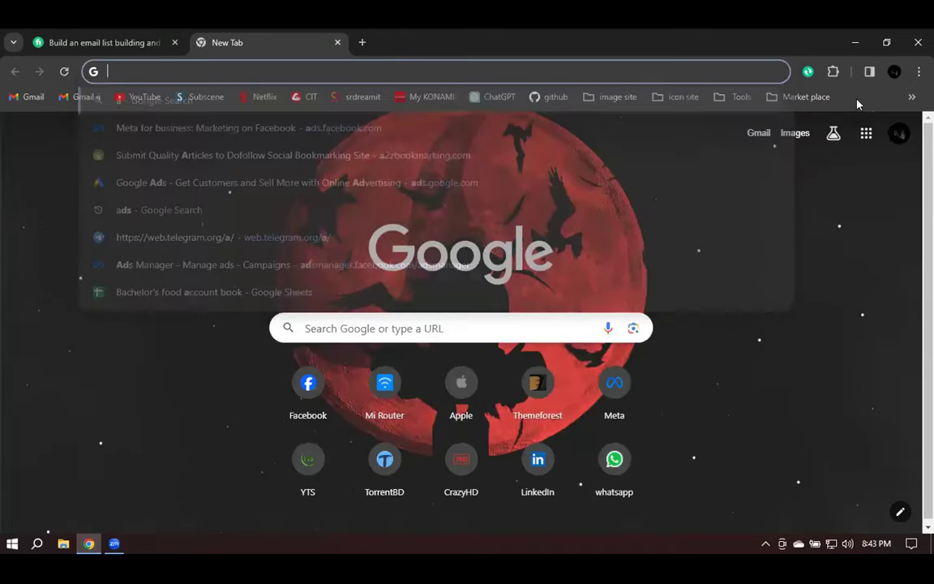
type("bus")
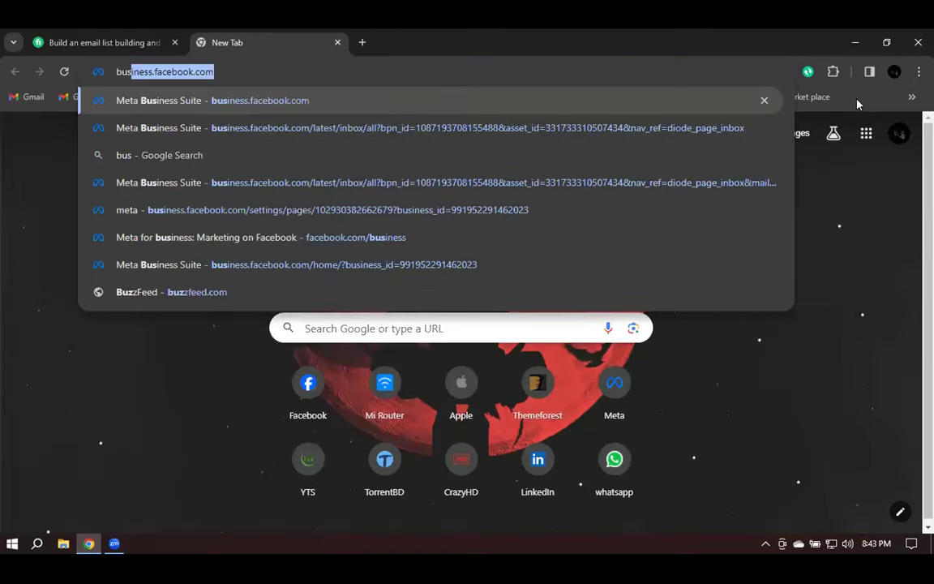
key("Return")
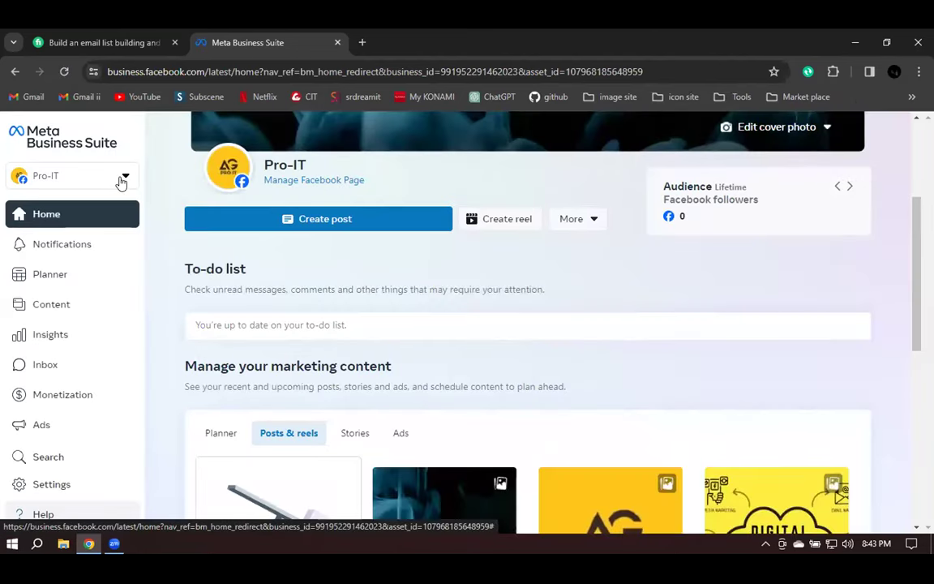
left_click(118, 183)
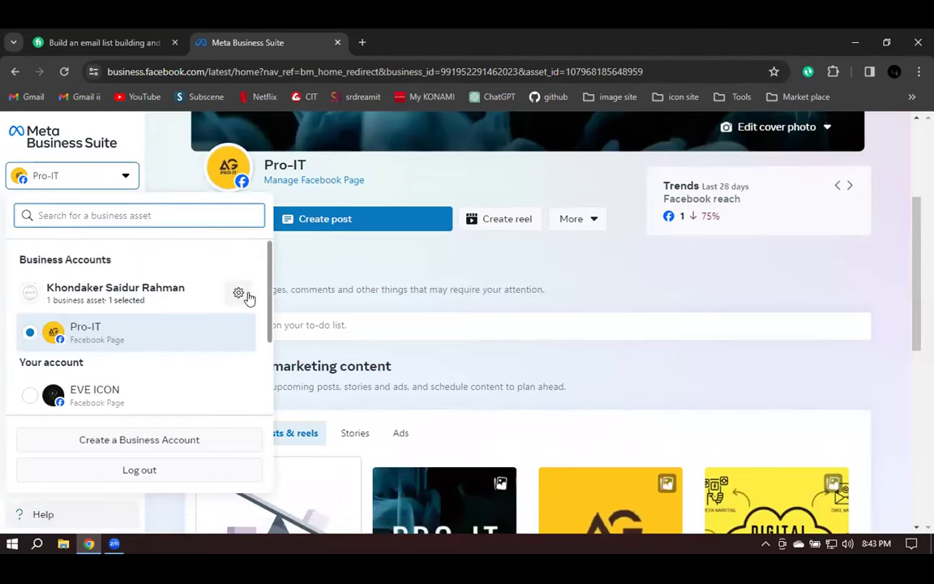
left_click(243, 292)
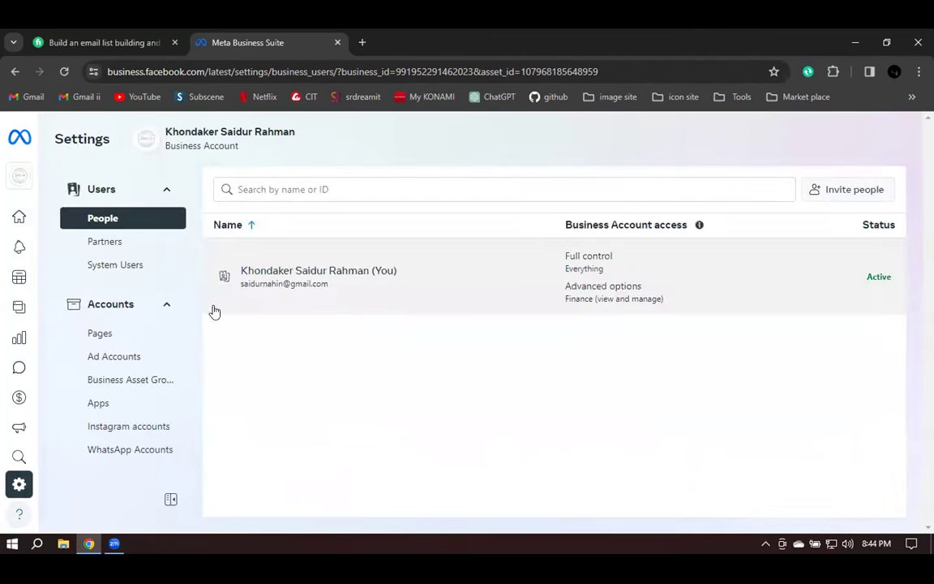
Open the full Business settings from the settings sidebar in a new tab
scroll(89, 322, "down", 3)
scroll(95, 325, "down", 5)
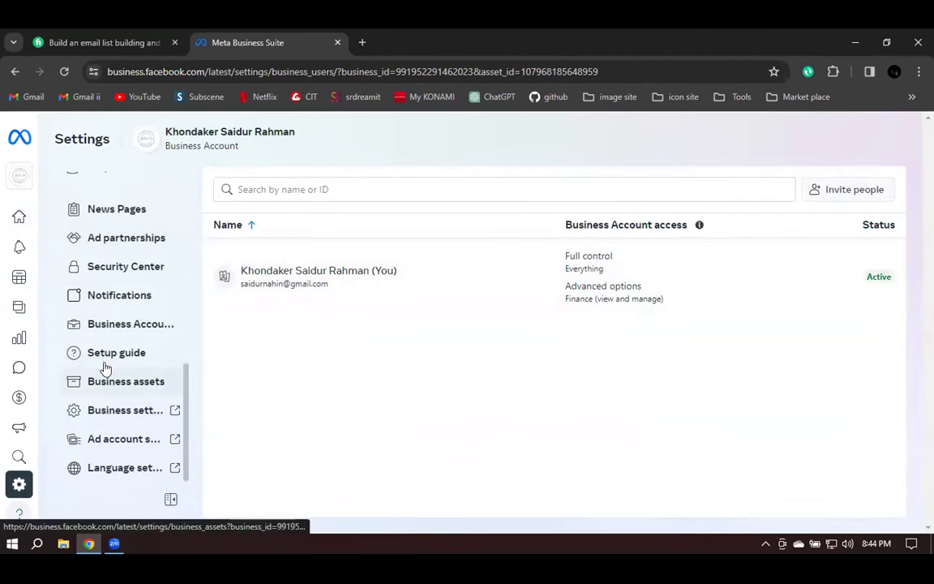
left_click(114, 410)
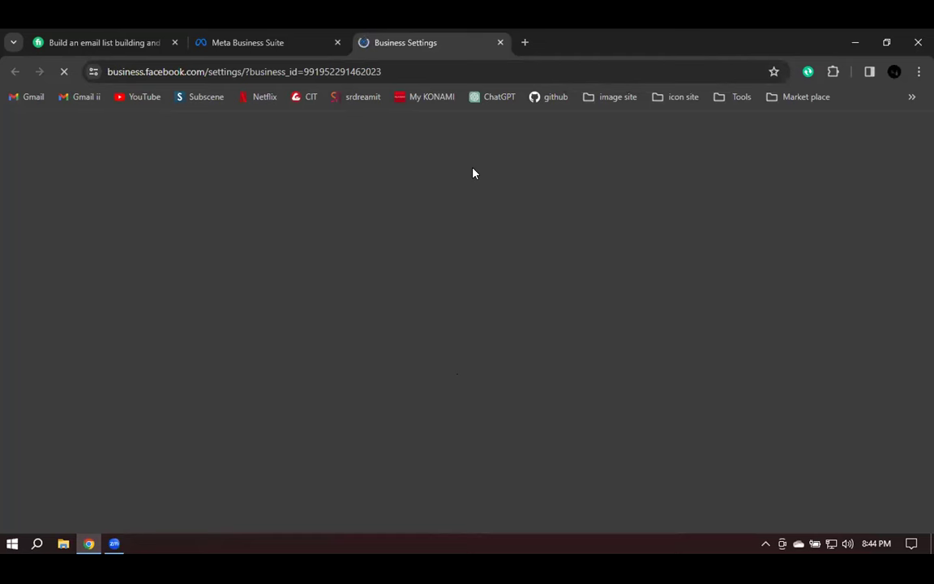
Browse the business account list, then switch to the Business Settings tab's People list
left_click(203, 41)
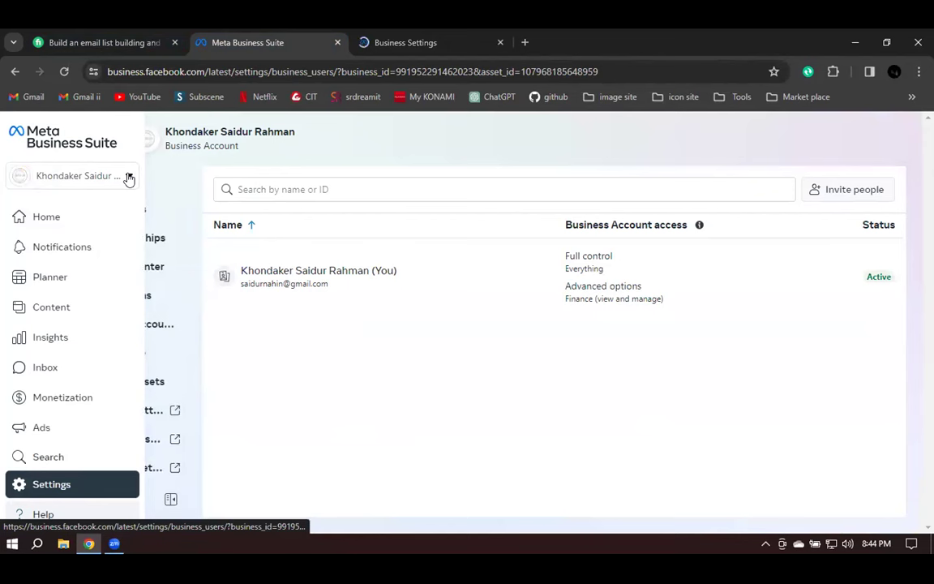
left_click(128, 178)
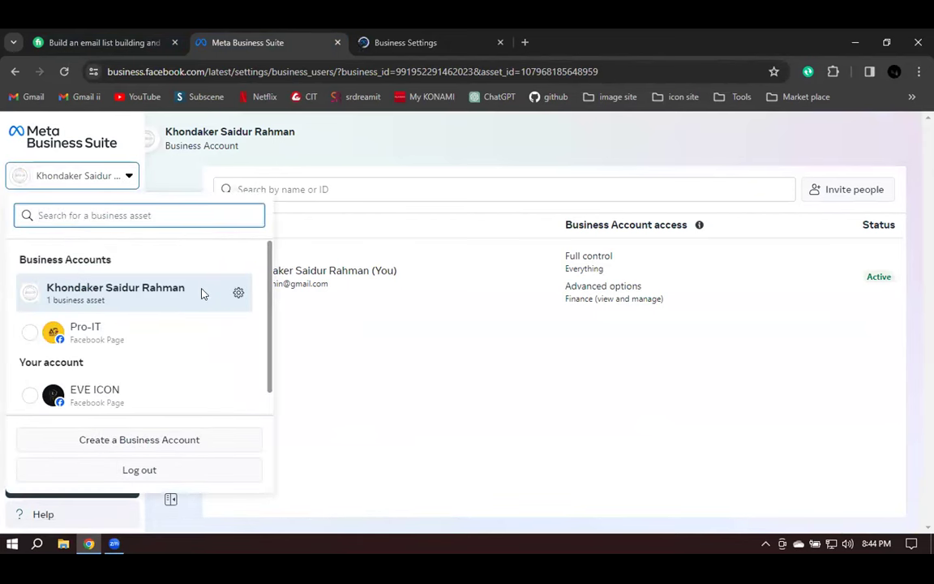
scroll(225, 298, "down", 3)
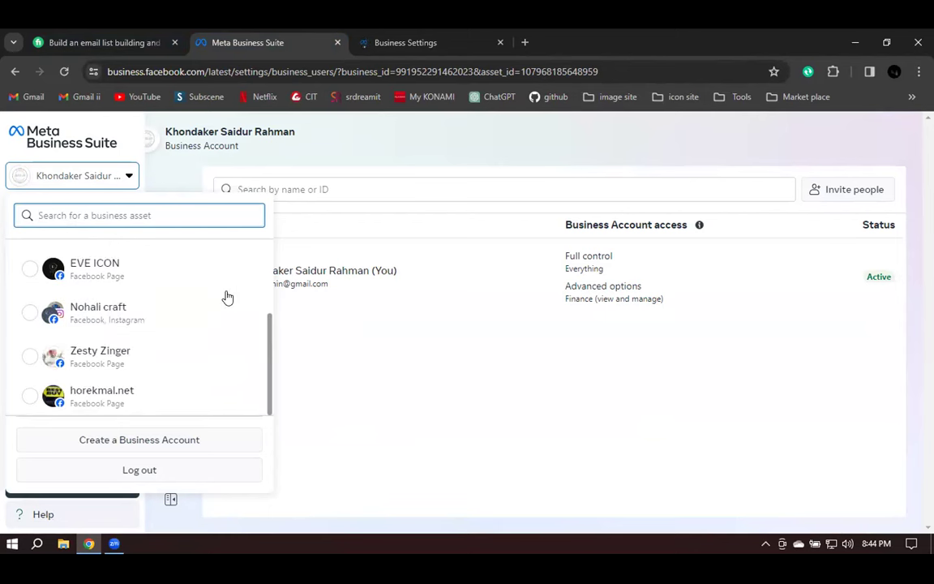
scroll(115, 301, "up", 3)
scroll(120, 300, "down", 1)
scroll(121, 389, "down", 1)
scroll(135, 304, "up", 1)
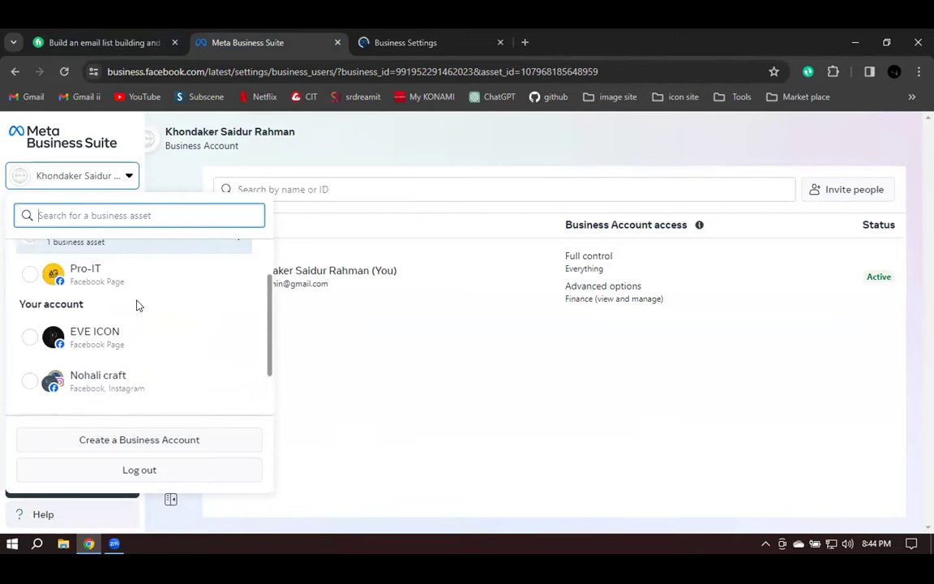
scroll(161, 377, "down", 2)
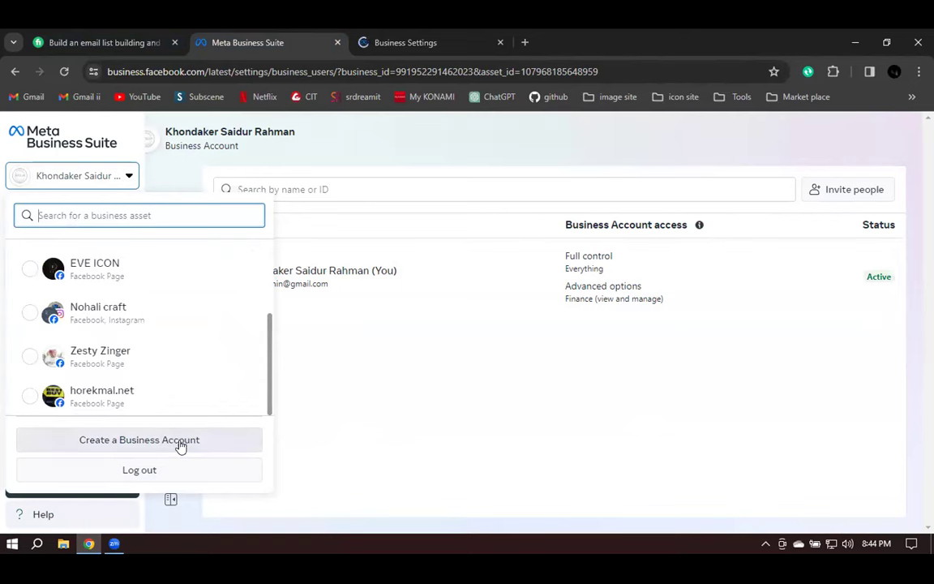
left_click(389, 36)
scroll(72, 280, "down", 5)
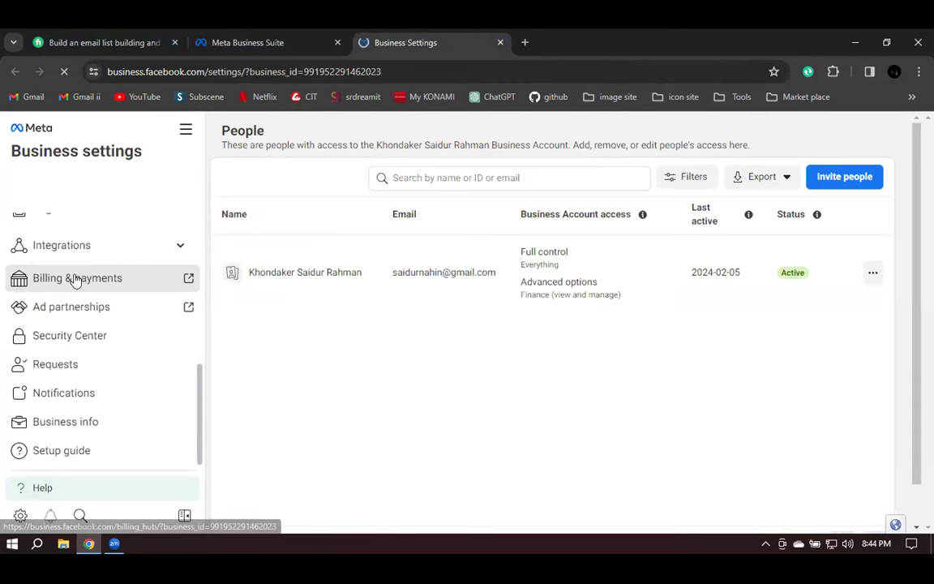
left_click(85, 425)
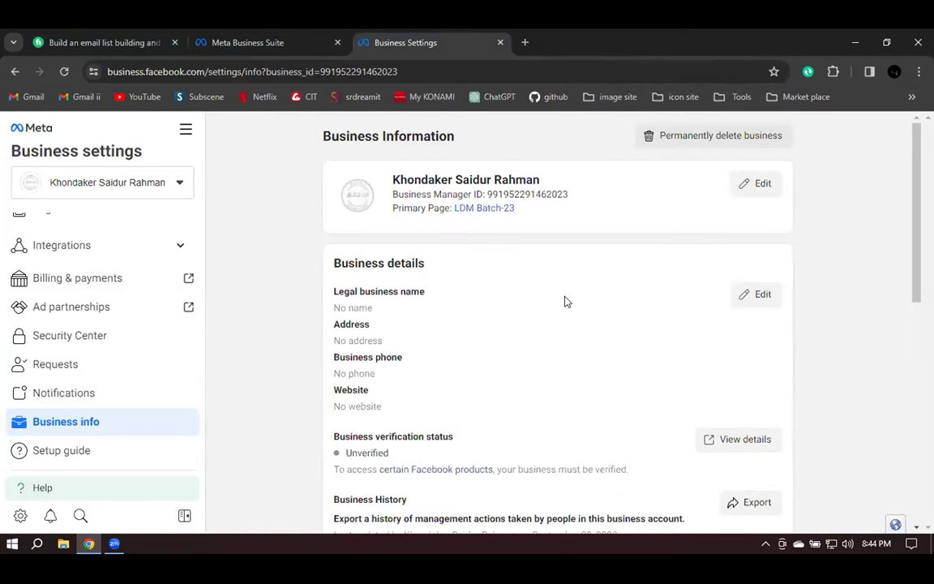
scroll(566, 300, "down", 5)
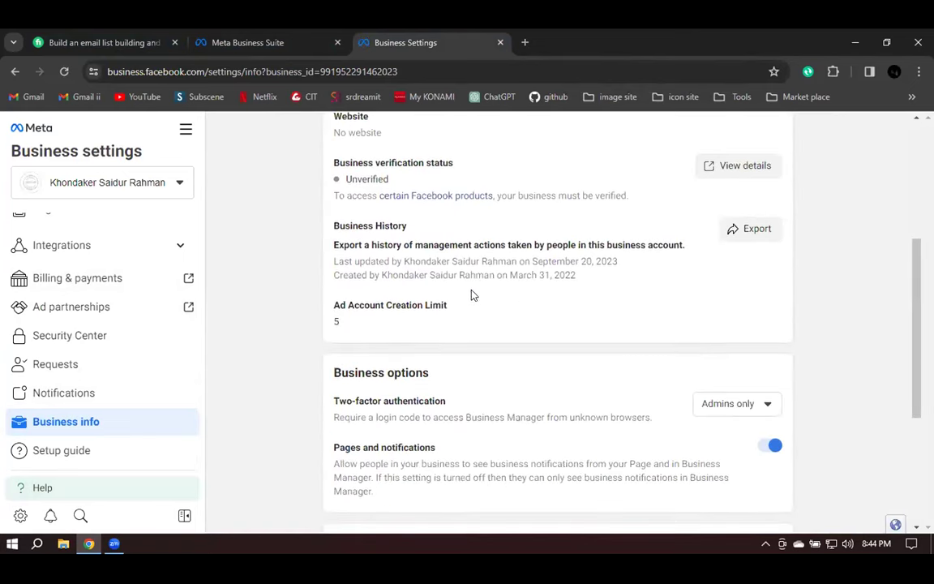
left_click_drag(328, 308, 448, 310)
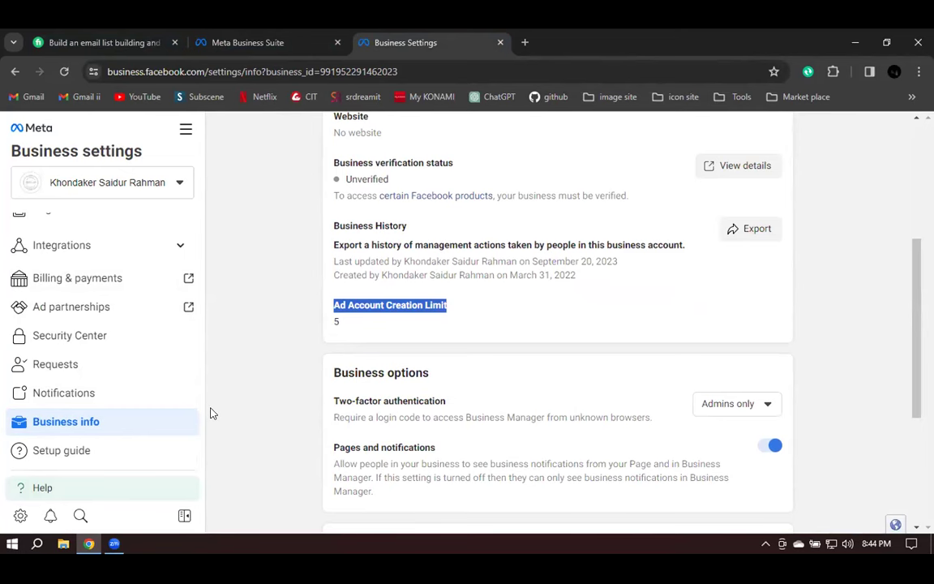
scroll(267, 412, "down", 1)
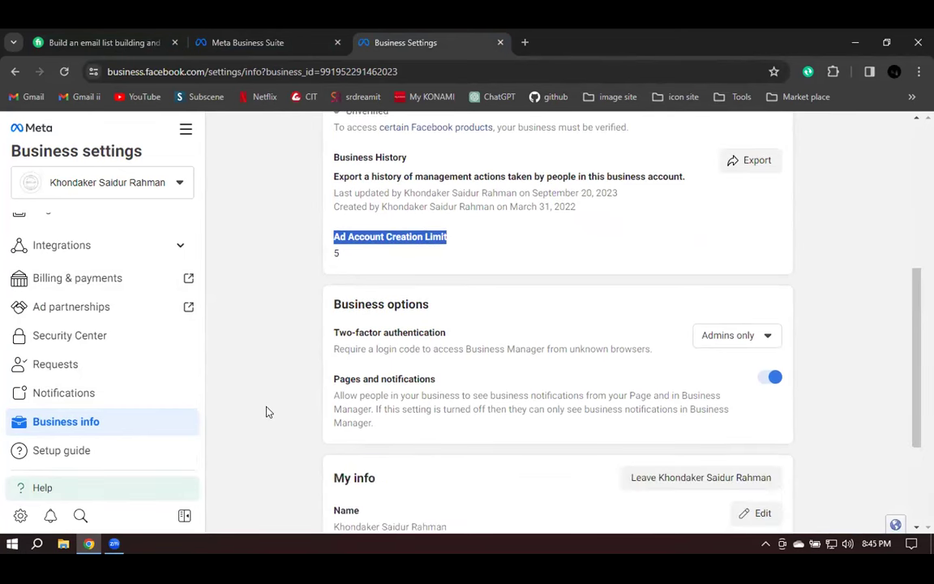
left_click(517, 254)
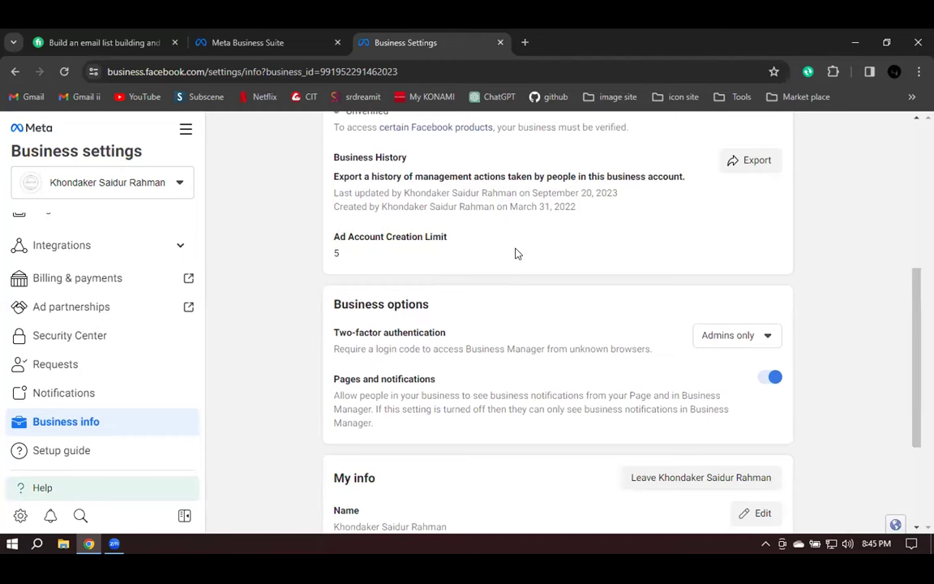
scroll(517, 253, "up", 1)
scroll(506, 301, "up", 2)
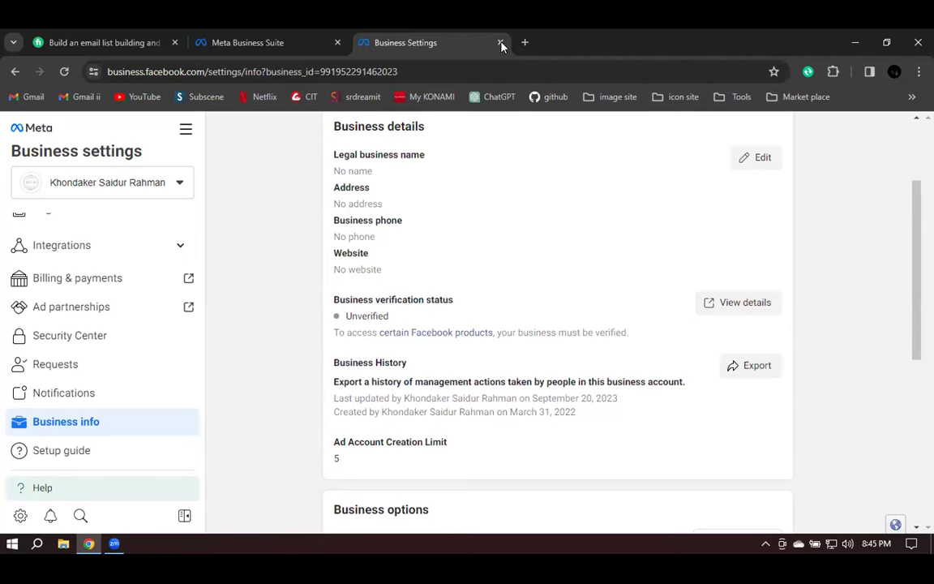
scroll(486, 332, "down", 1)
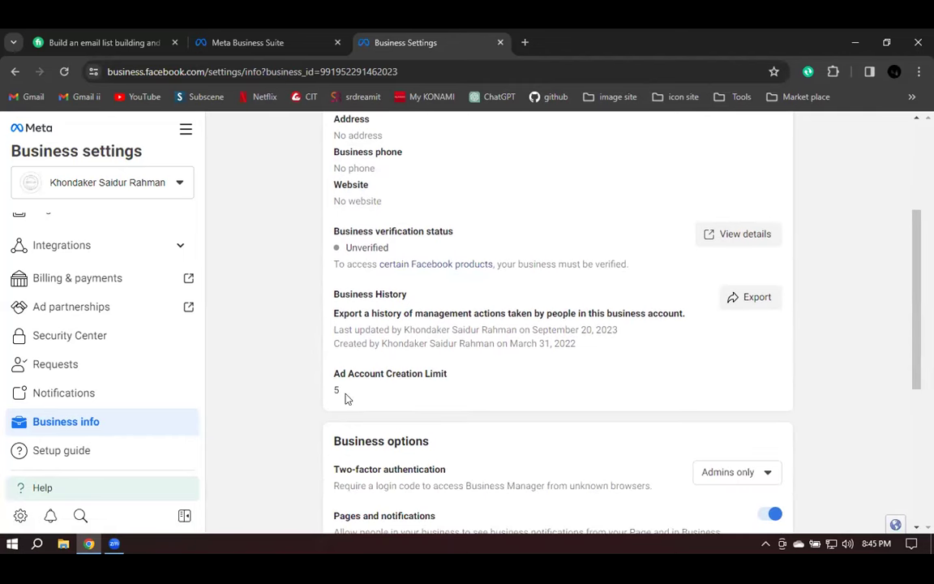
Go to ads.facebook.com in a new tab and start Ads Manager
left_click(525, 42)
type("ads")
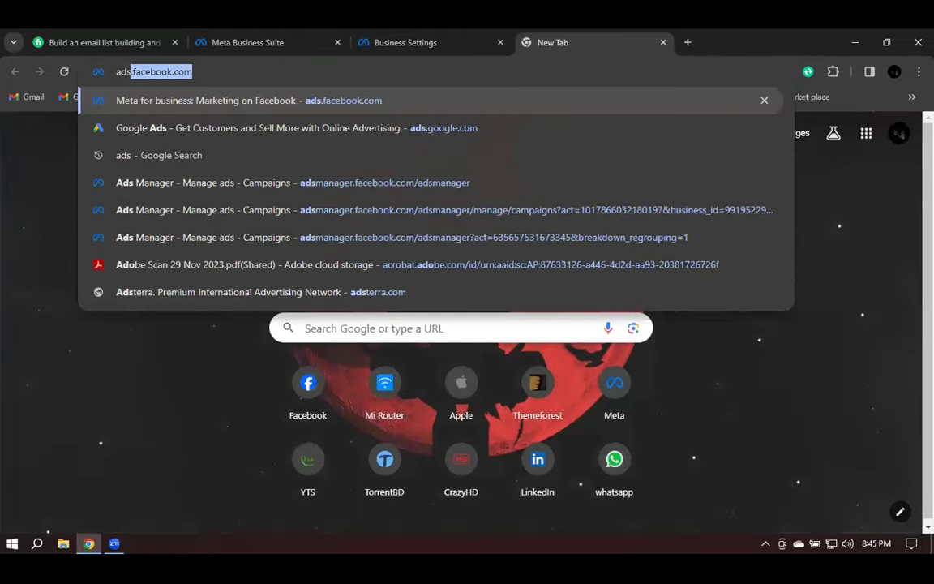
key("Return")
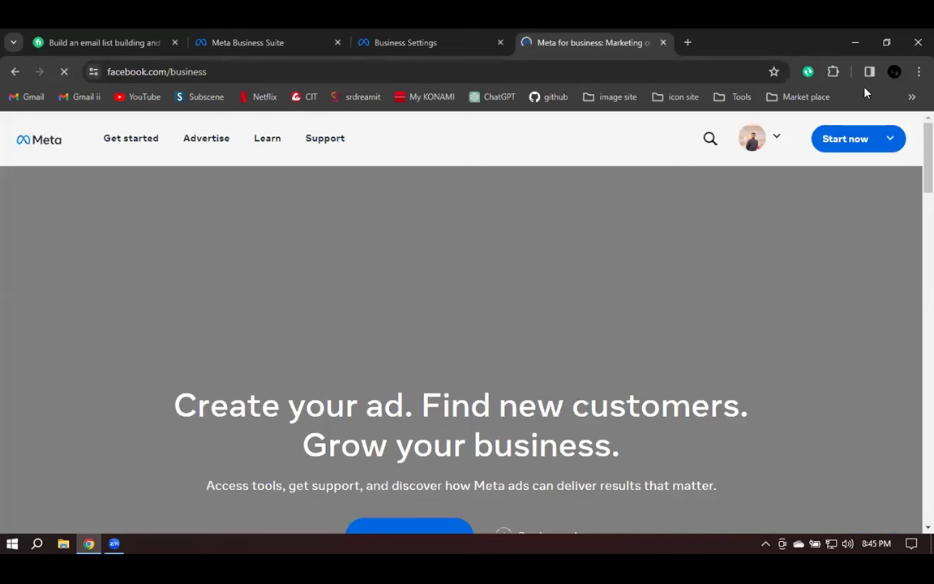
left_click(833, 142)
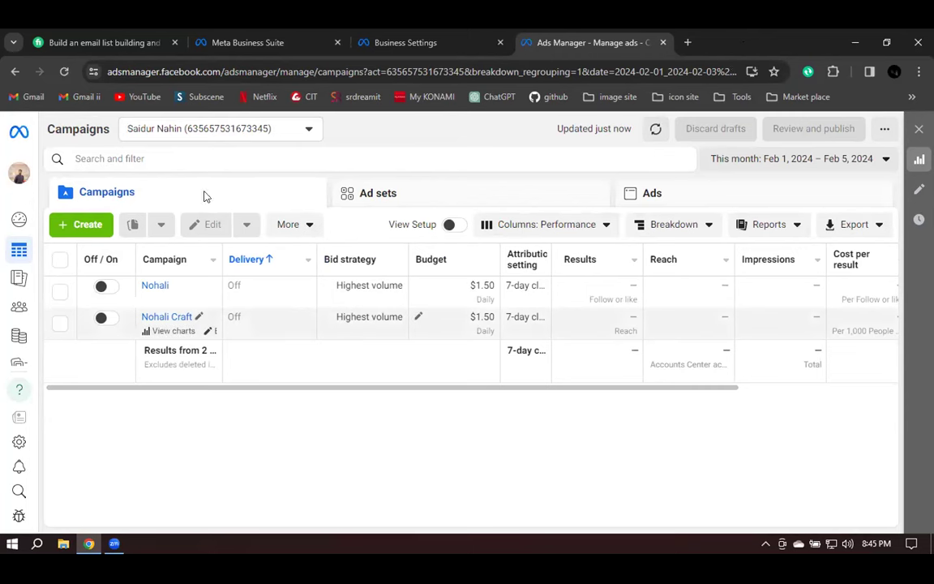
Switch Ads Manager to the business's own ad account from the expanded account list
left_click(229, 130)
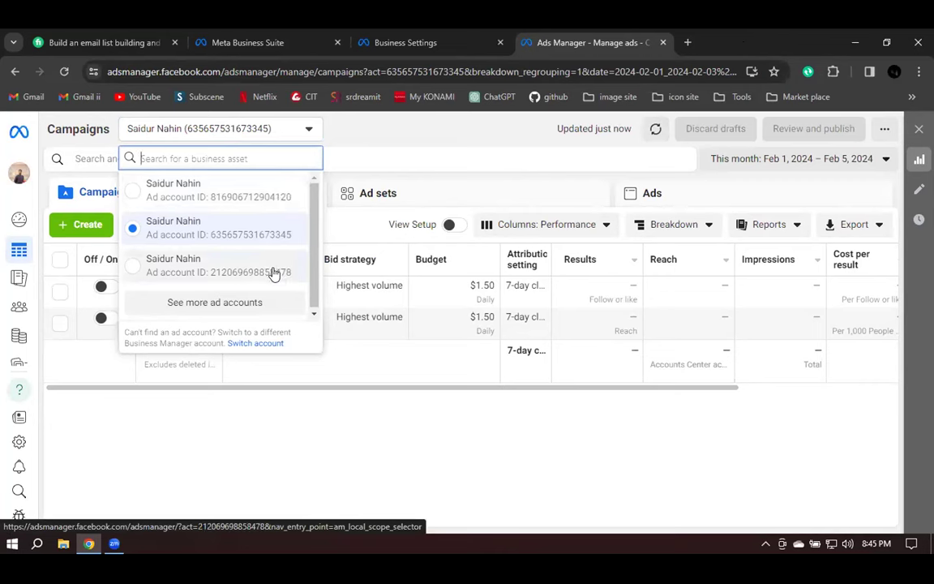
left_click(247, 305)
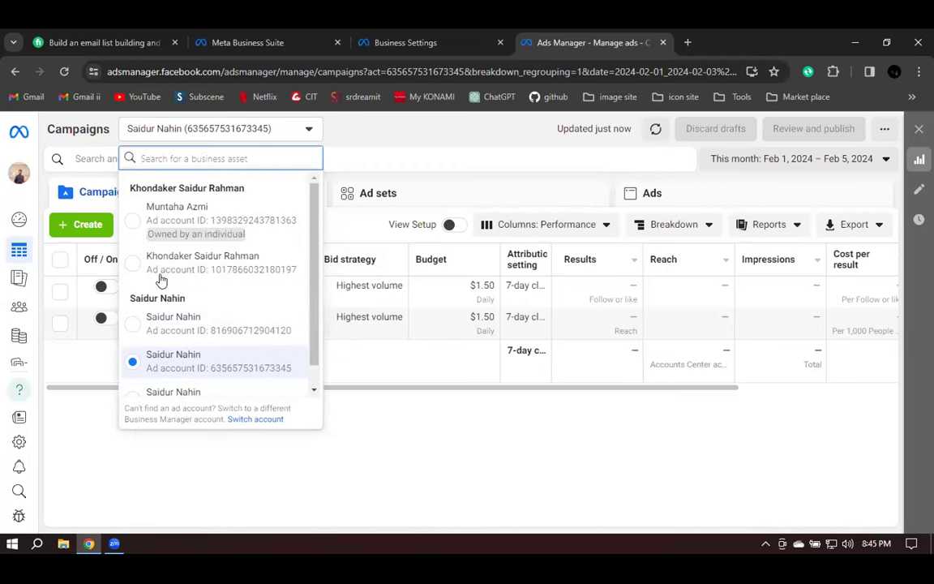
left_click(209, 263)
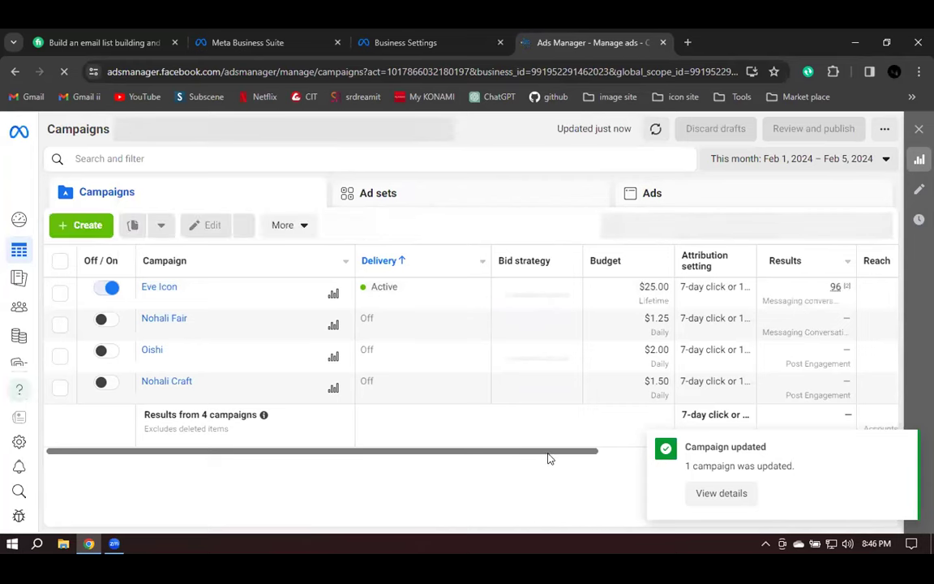
Bring Meta Business Suite's fashion-house Page home into view, showing 0 of 4 setup steps done
left_click_drag(548, 457, 297, 451)
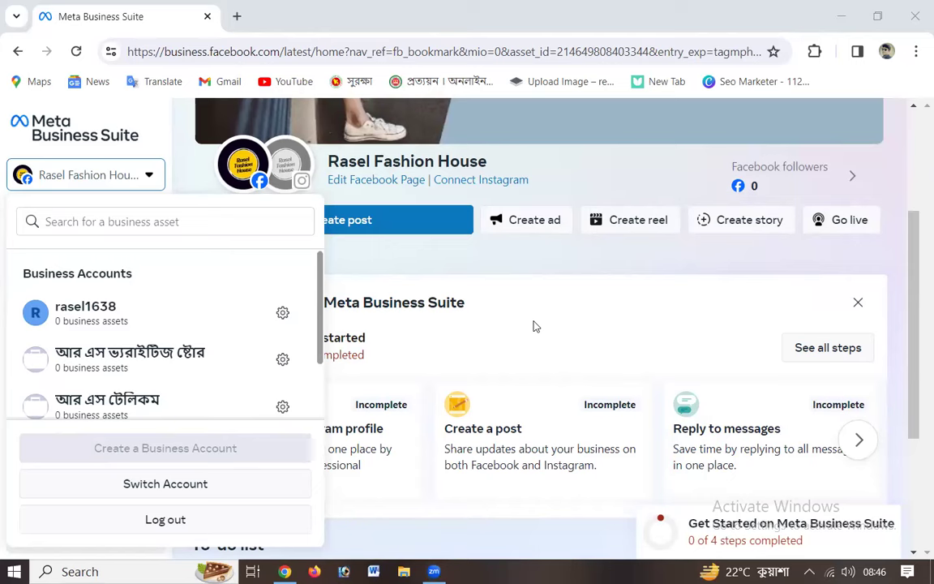
Open the business account's People settings from its gear icon in the account dropdown
left_click(285, 318)
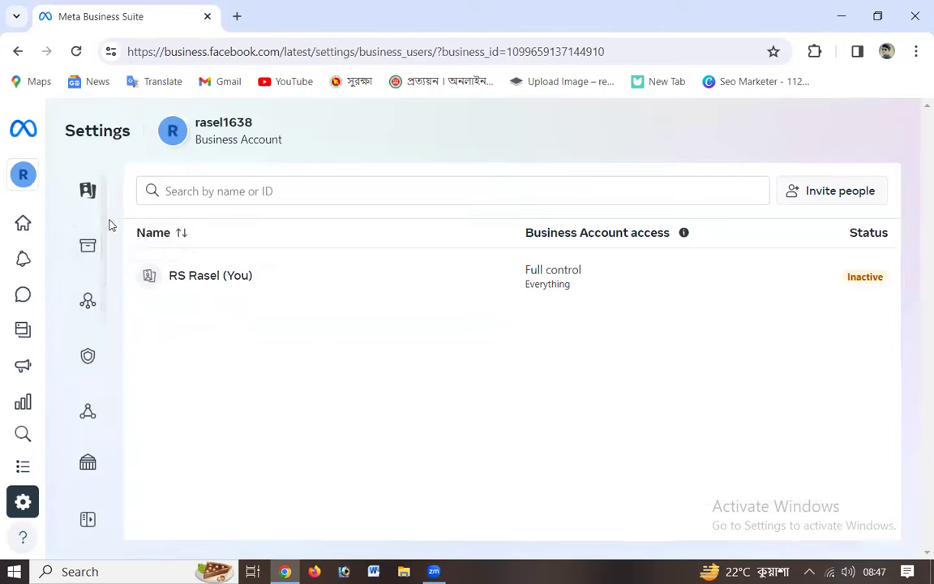
Open full Business Settings in a new tab and list the business's Pages, showing only Mon pura
left_click_drag(102, 231, 107, 447)
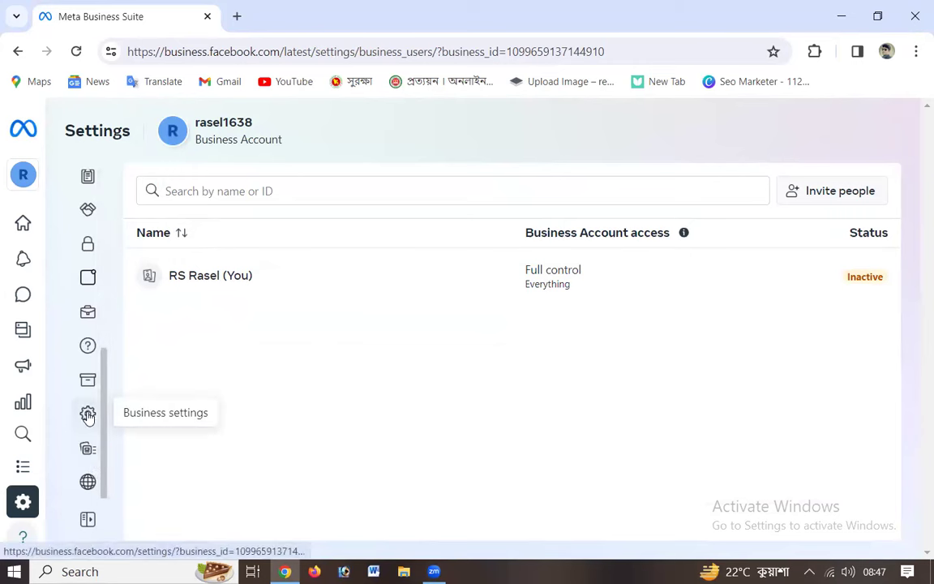
left_click(89, 415)
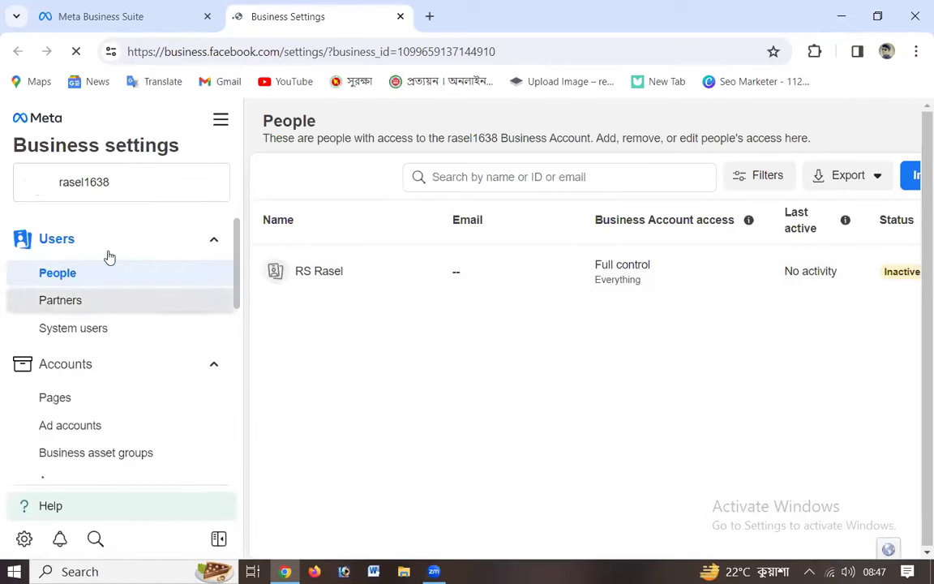
left_click(53, 401)
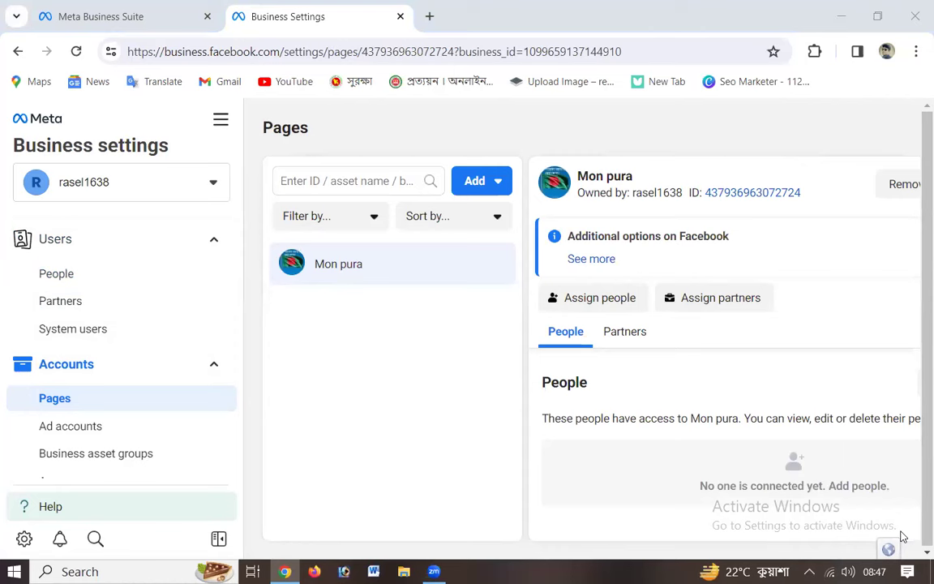
left_click(430, 16)
Go to ads.facebook.com, open the Meta ads overview, and start creating an ad in Ads Manager
type("ad")
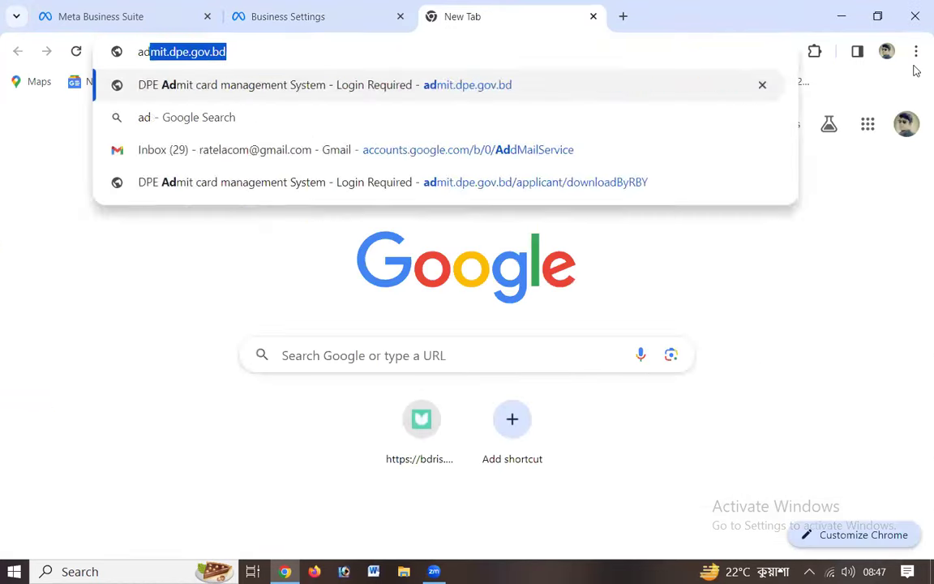
type("s.")
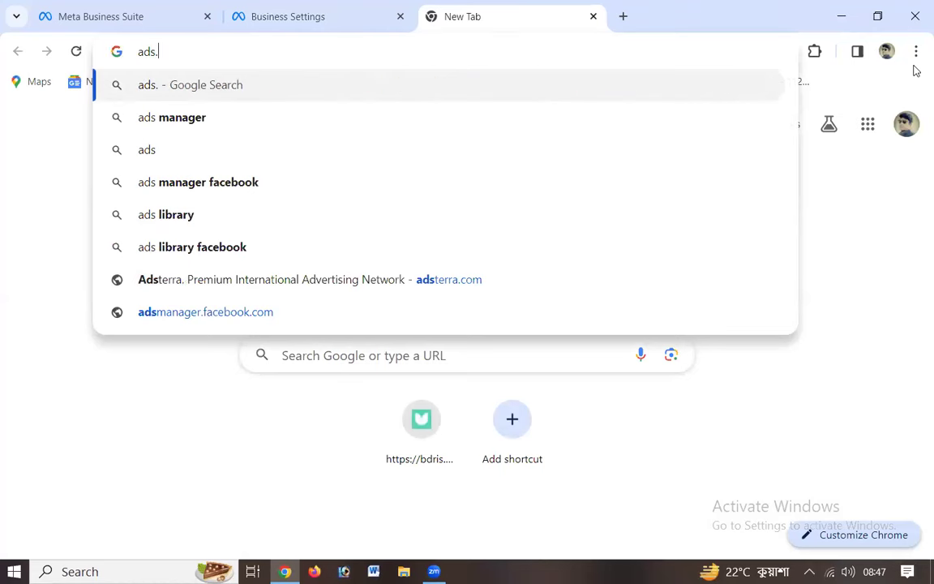
type("fac")
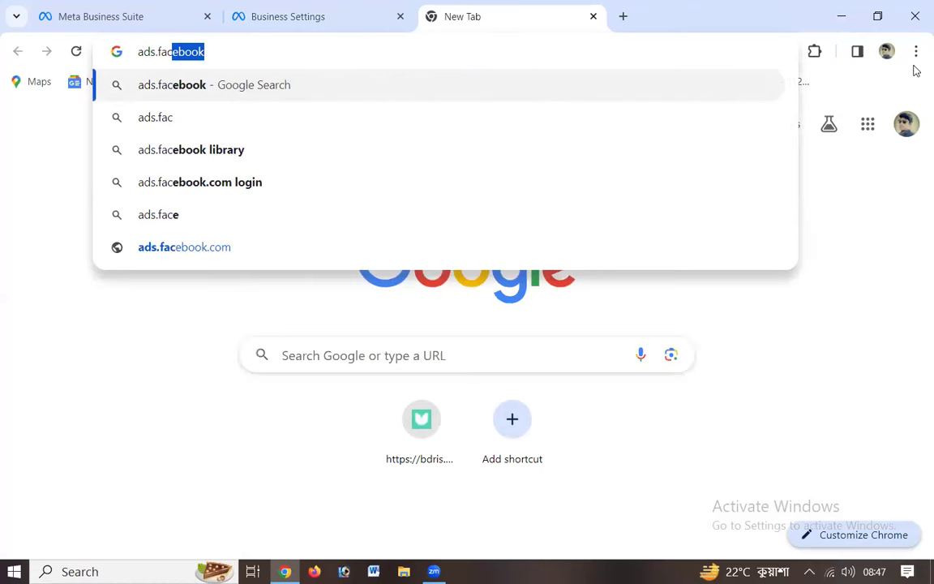
type("ebook.com")
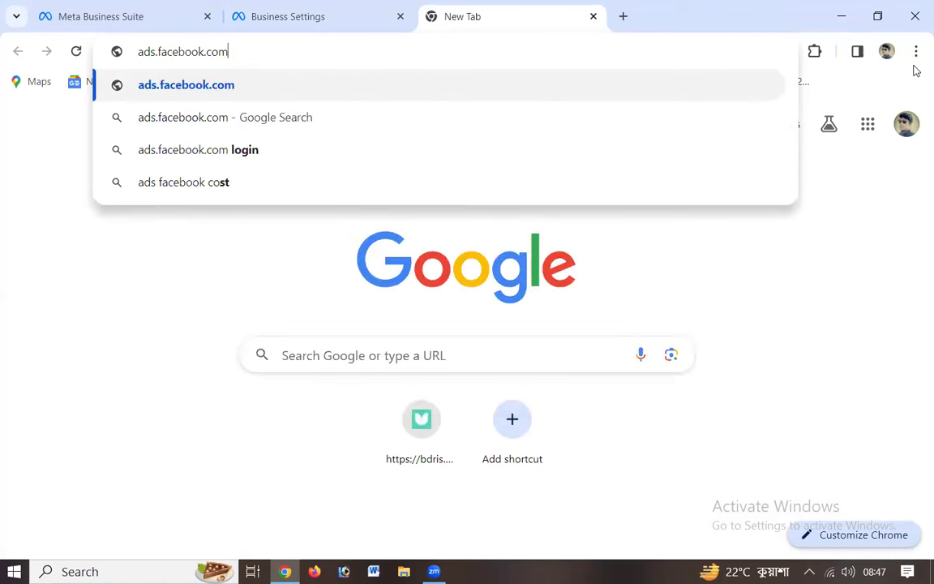
key("Return")
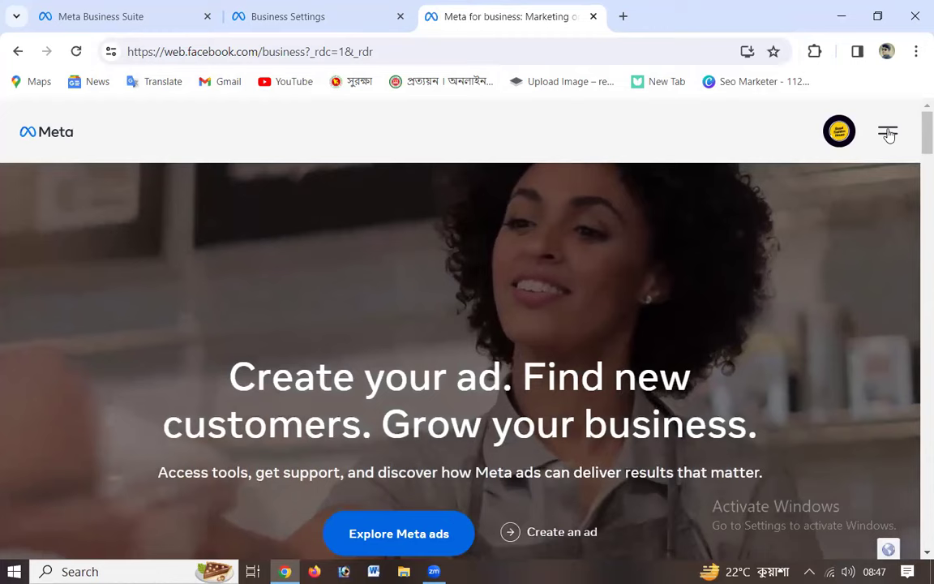
scroll(765, 233, "down", 2)
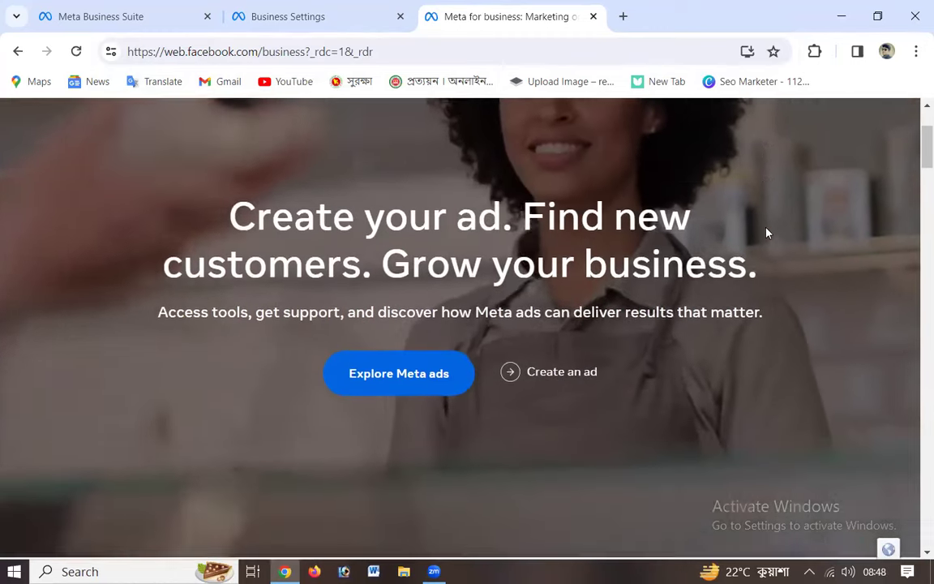
scroll(766, 234, "down", 1)
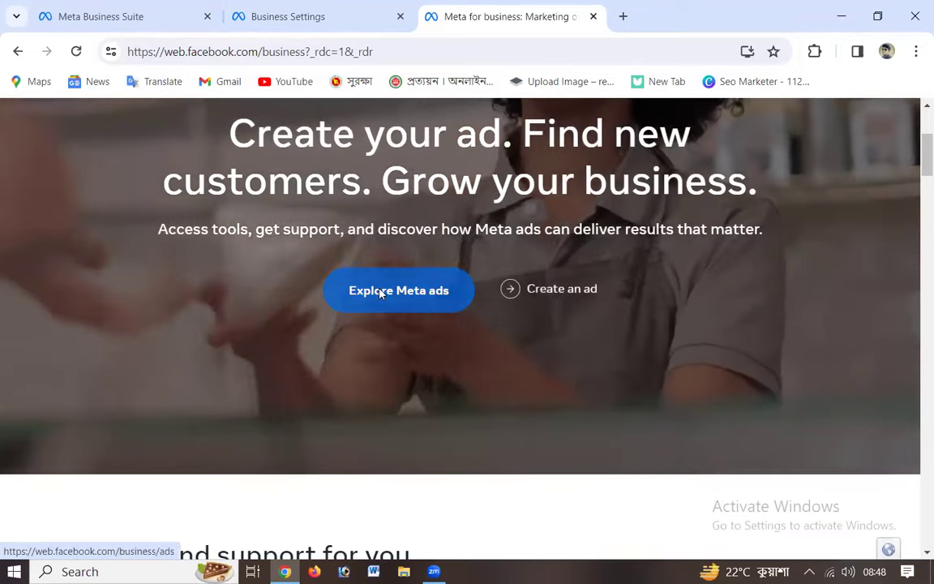
left_click(381, 294)
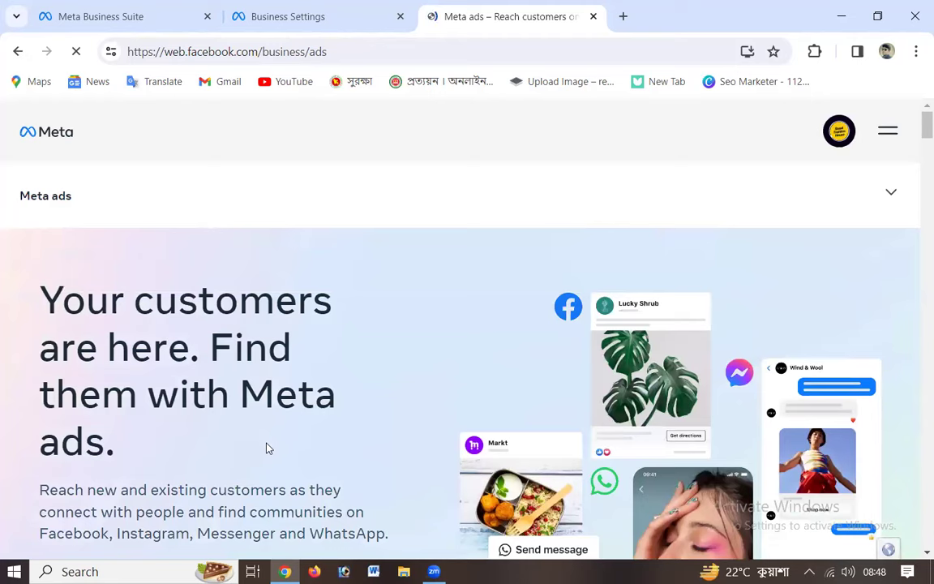
scroll(330, 417, "down", 2)
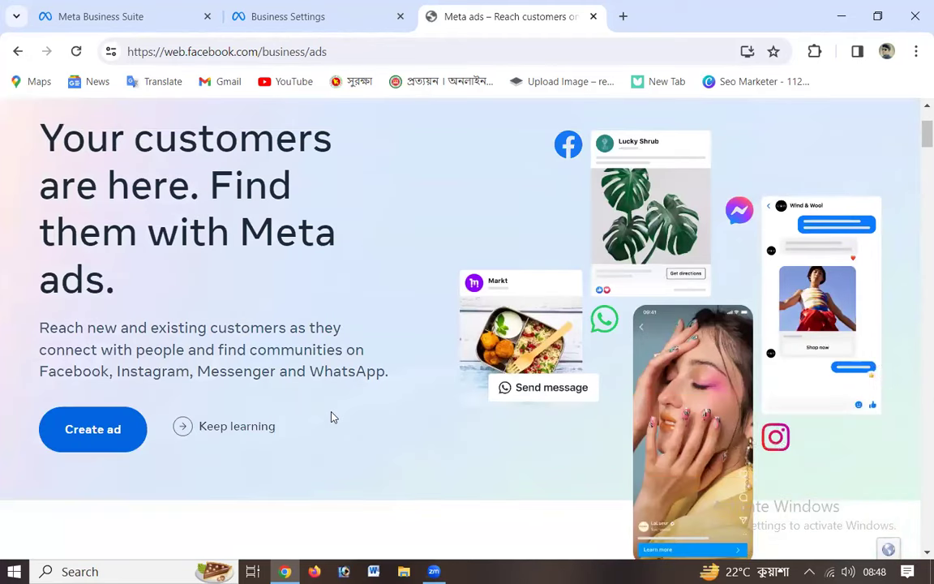
left_click(100, 430)
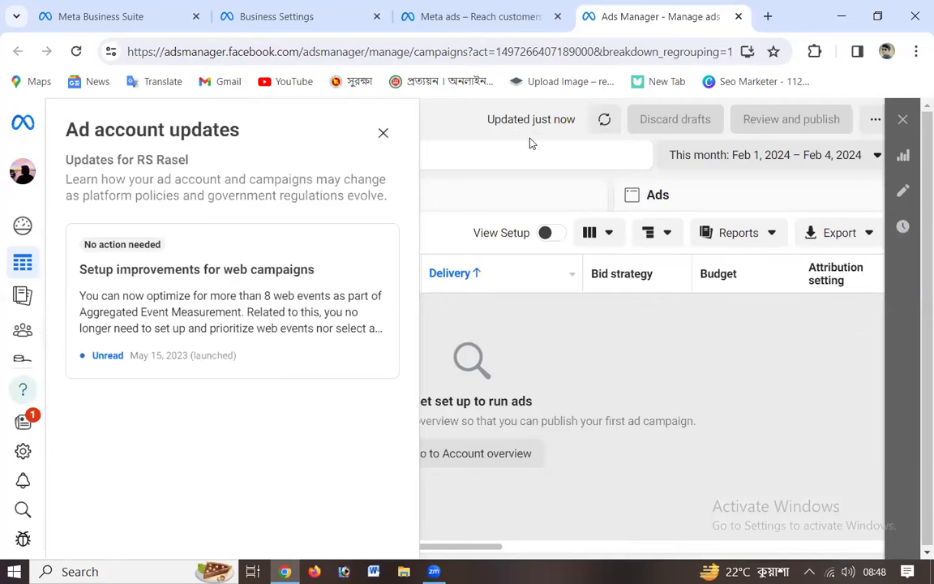
Close the ad account updates panel and check the list of ad accounts
left_click(381, 133)
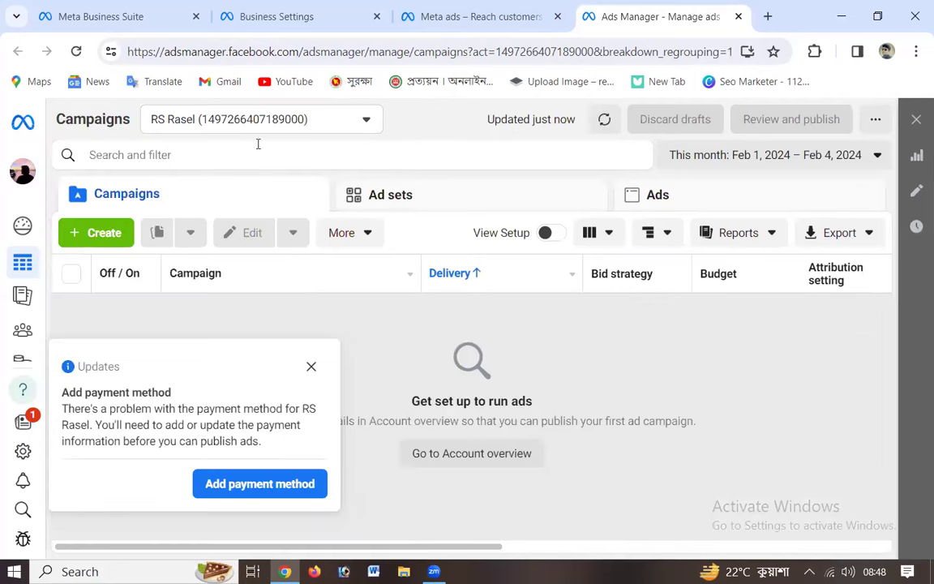
left_click(332, 127)
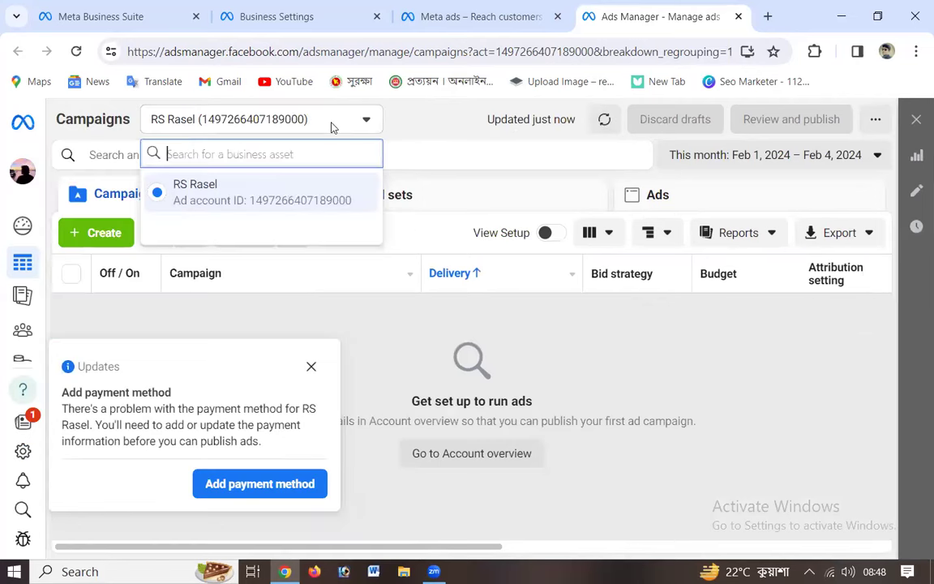
left_click(441, 125)
On Account Overview, skip adding a payment method and confirm the Facebook Page
mouse_move(32, 243)
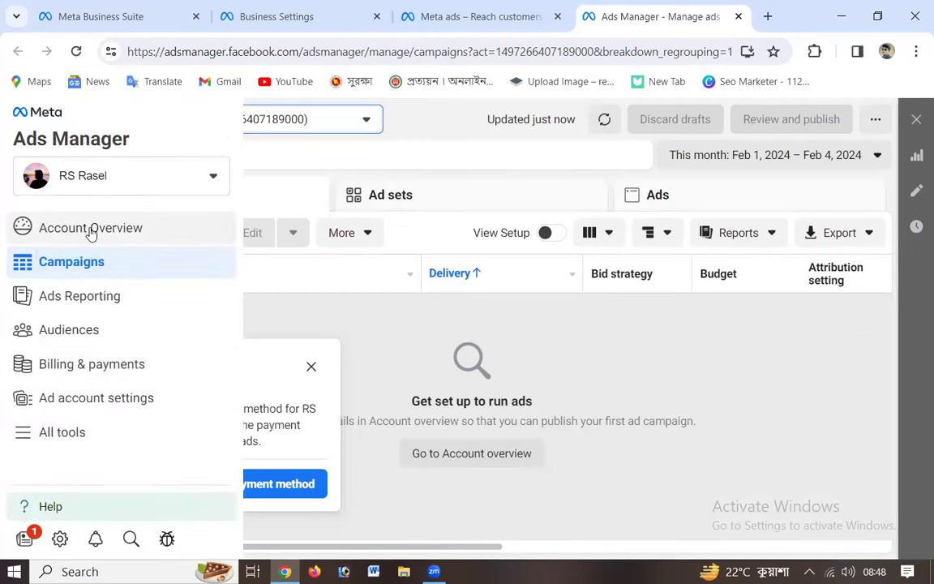
left_click(90, 233)
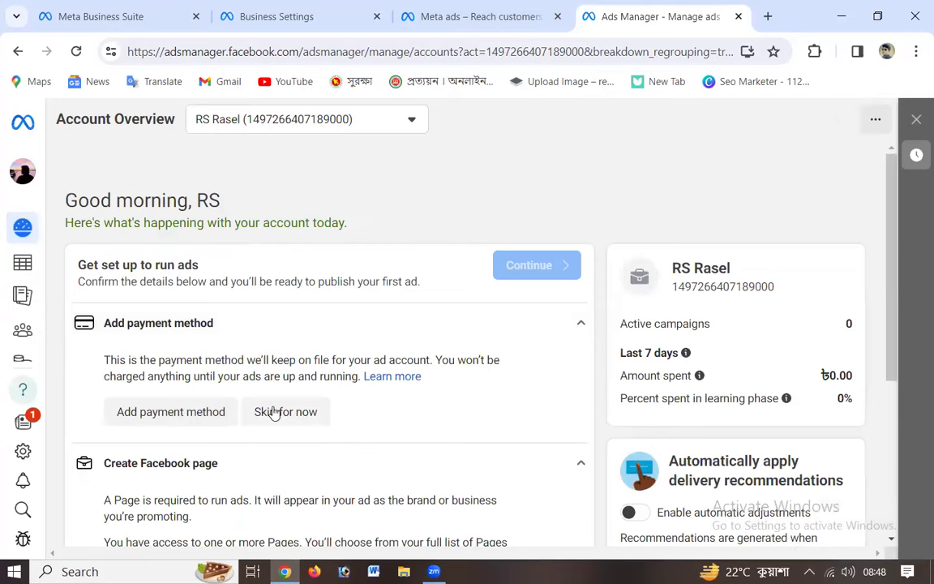
left_click(283, 413)
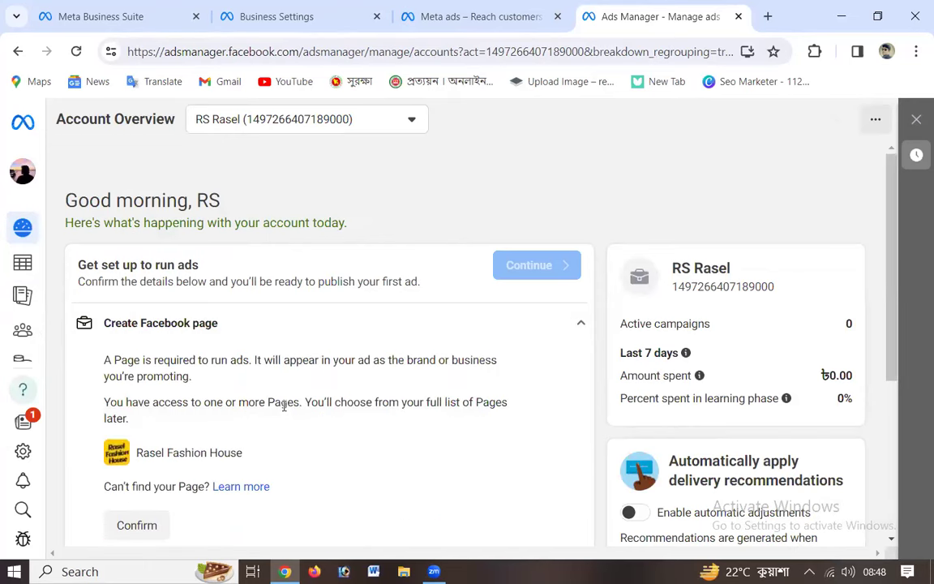
left_click(135, 527)
scroll(373, 359, "down", 2)
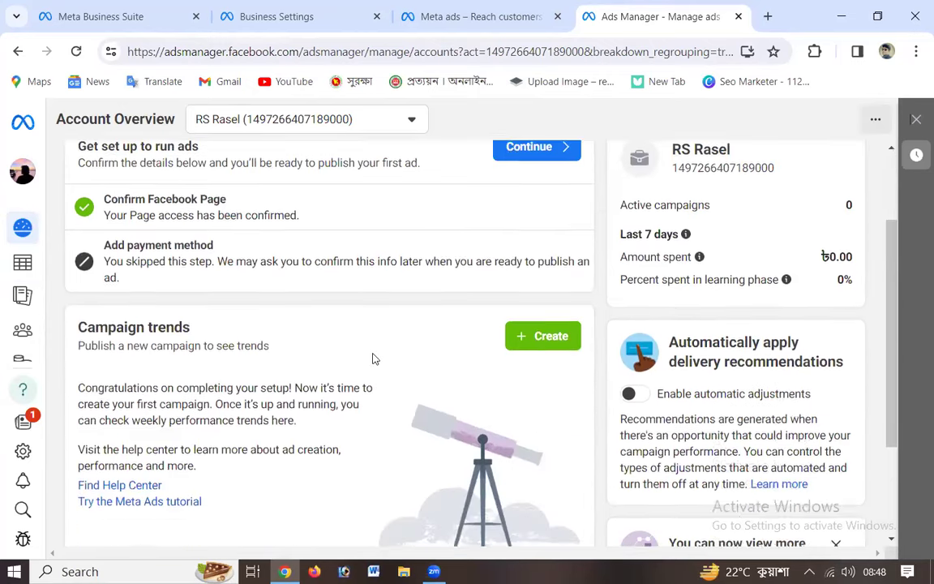
scroll(373, 358, "down", 2)
scroll(600, 375, "up", 2)
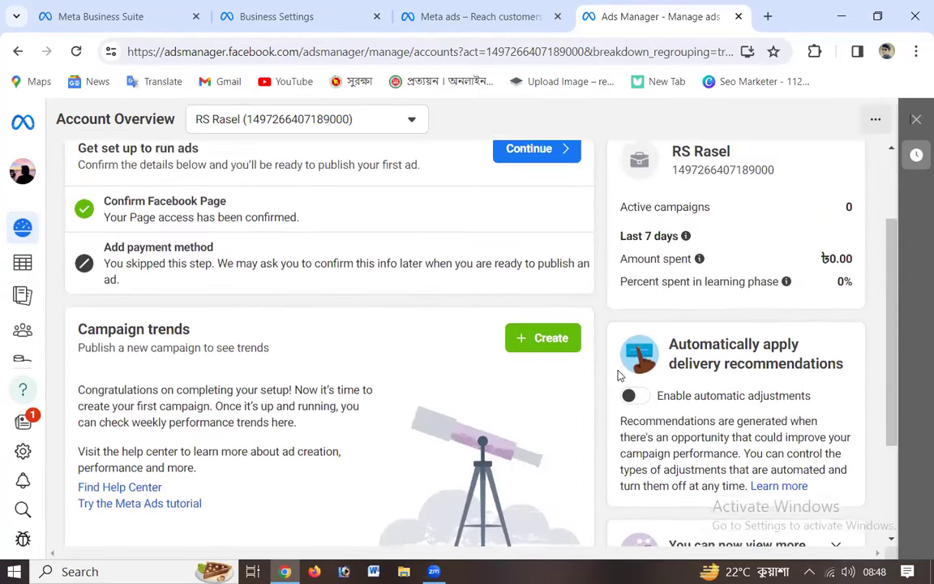
scroll(618, 374, "up", 2)
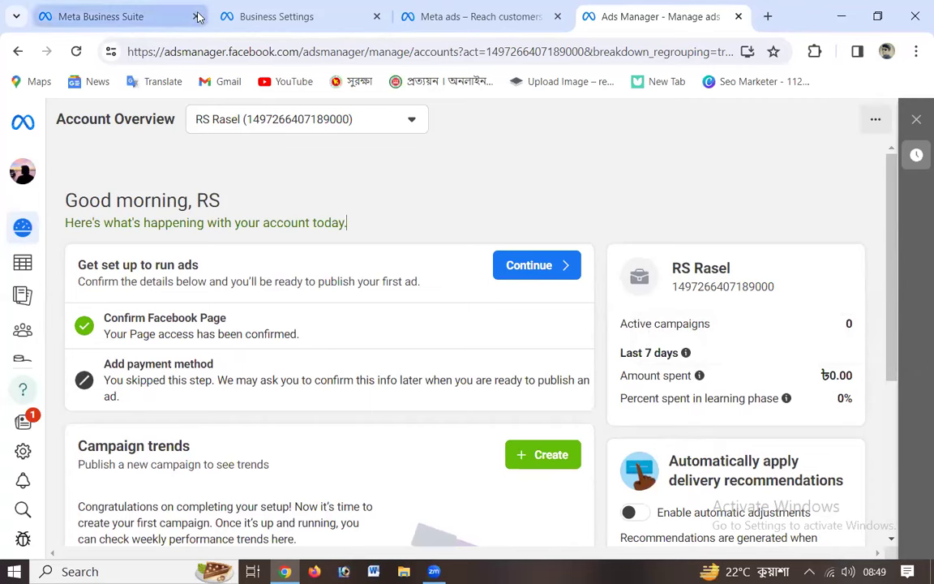
In Business Settings, check the Pages of the second and third business accounts
left_click(275, 16)
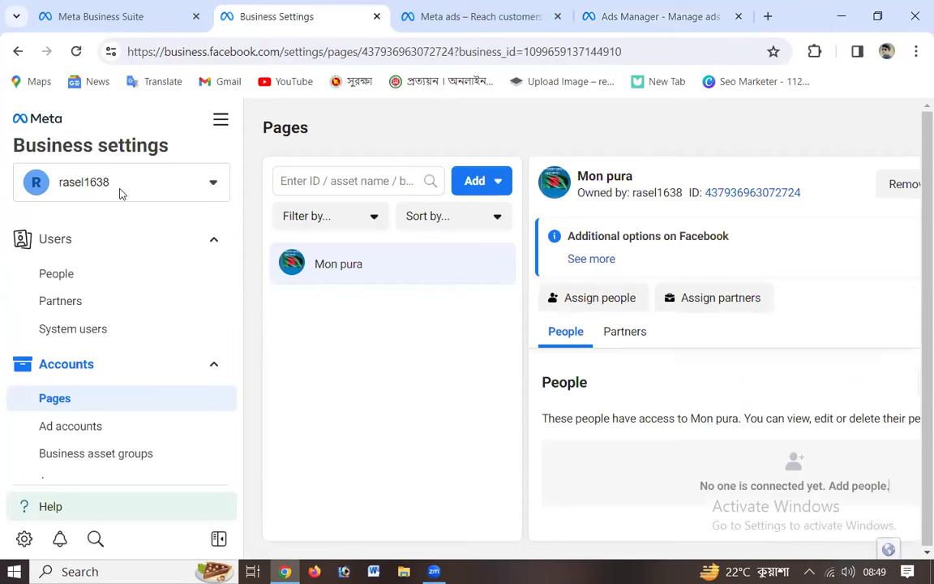
left_click(213, 185)
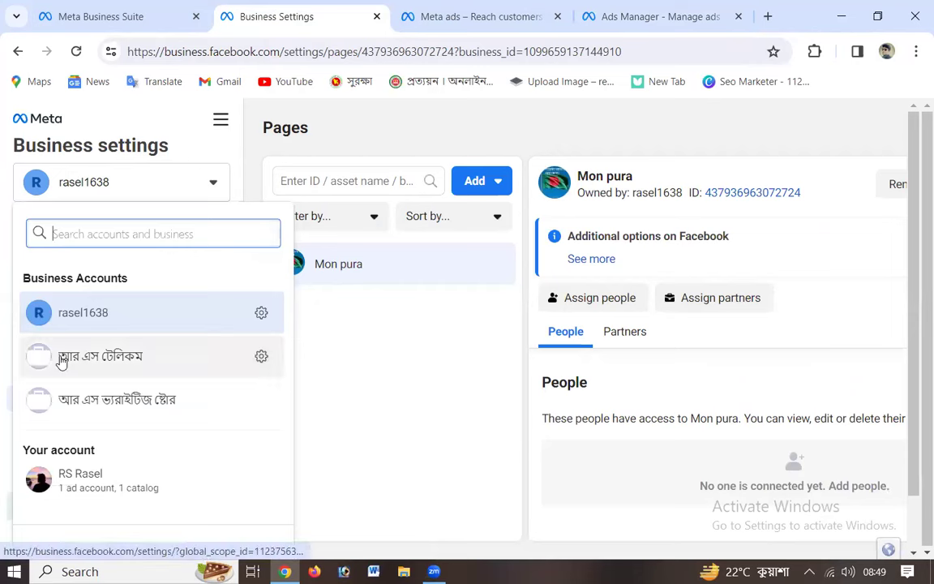
left_click(260, 356)
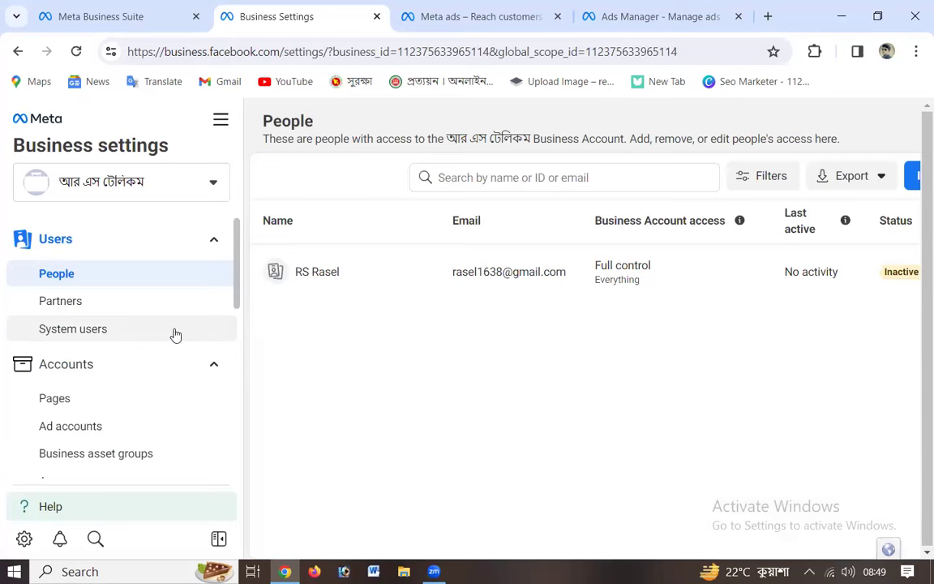
left_click(69, 399)
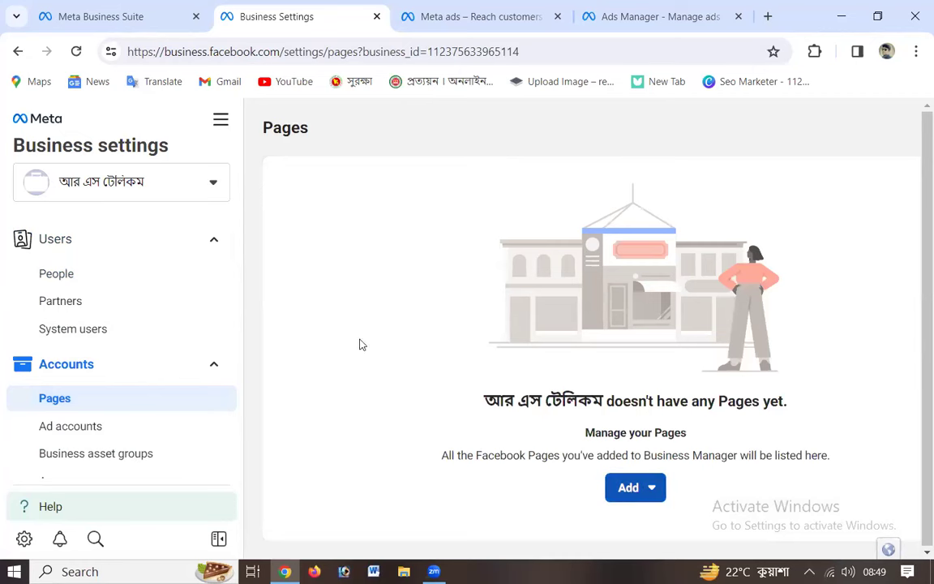
left_click(208, 184)
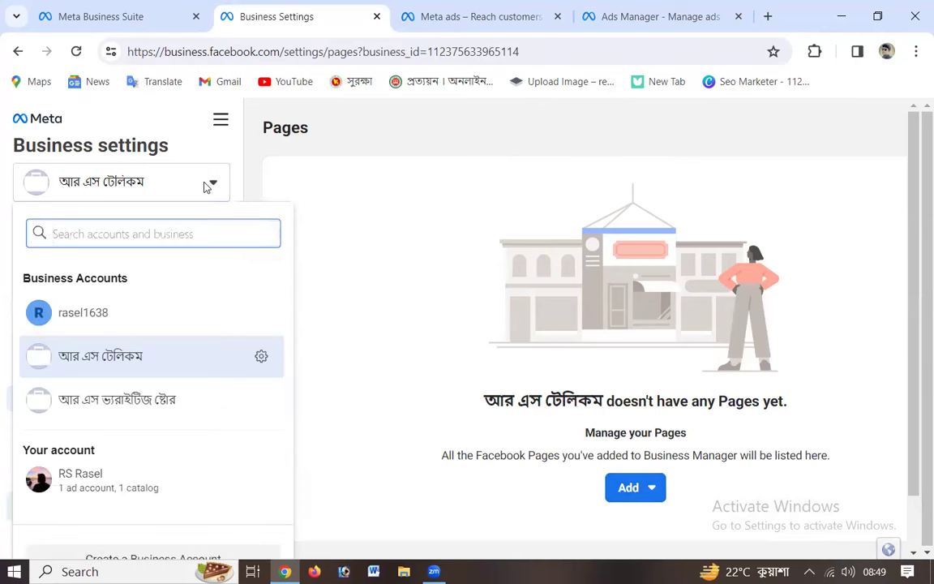
left_click(261, 399)
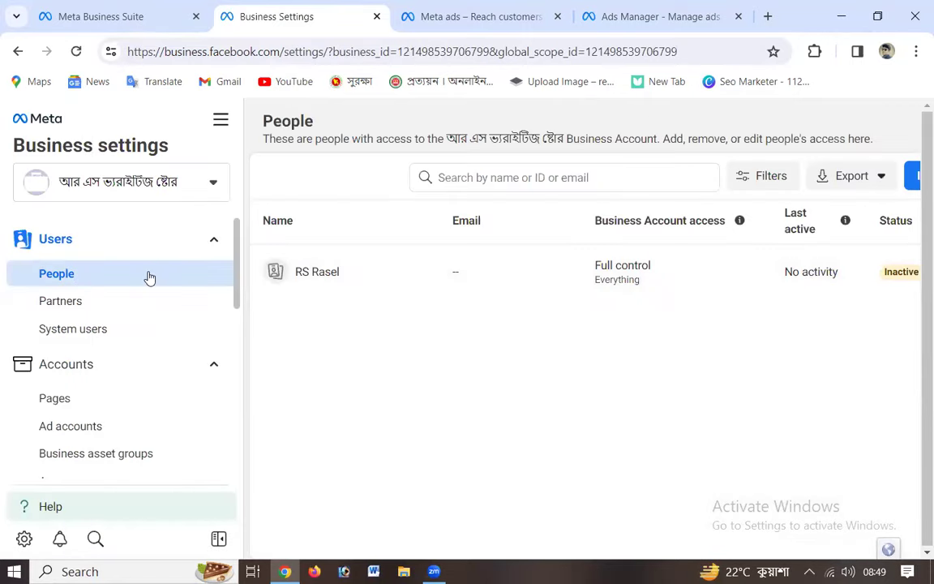
left_click(71, 398)
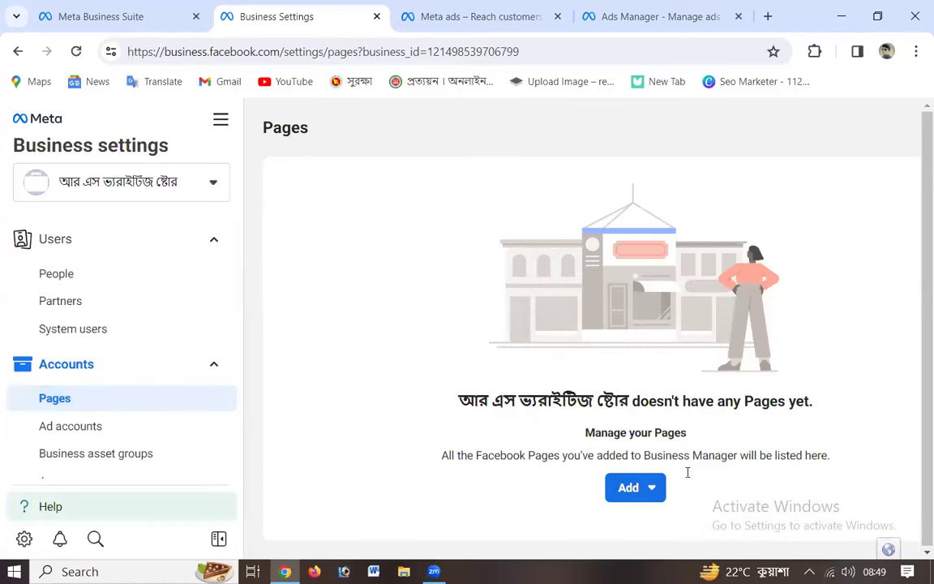
Switch back to the first business account's settings and its People list
left_click(209, 182)
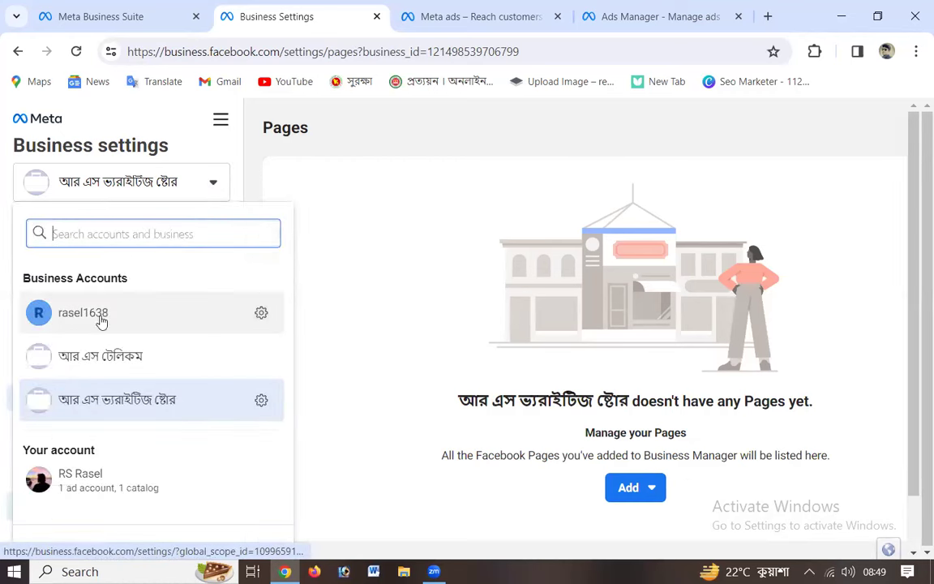
left_click(100, 316)
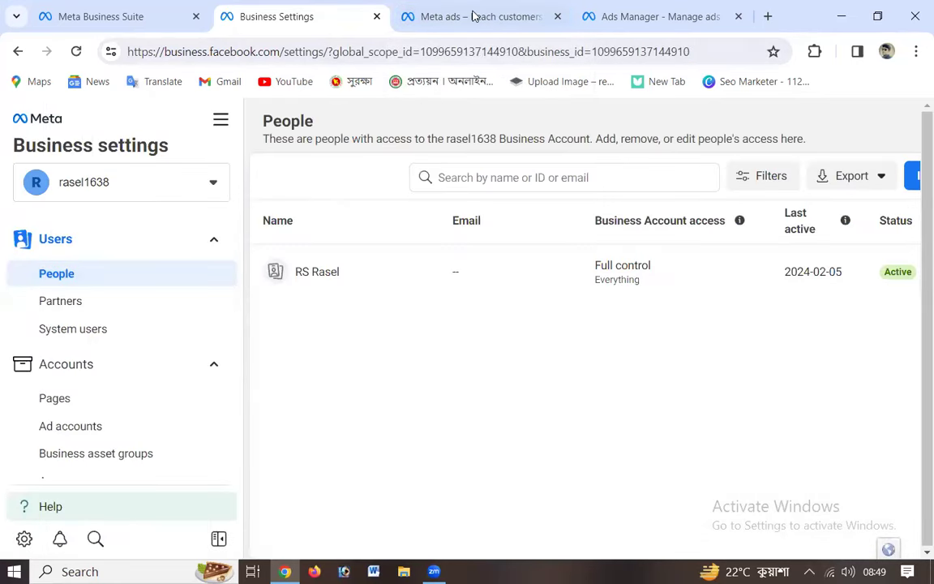
scroll(129, 266, "down", 2)
scroll(131, 265, "down", 3)
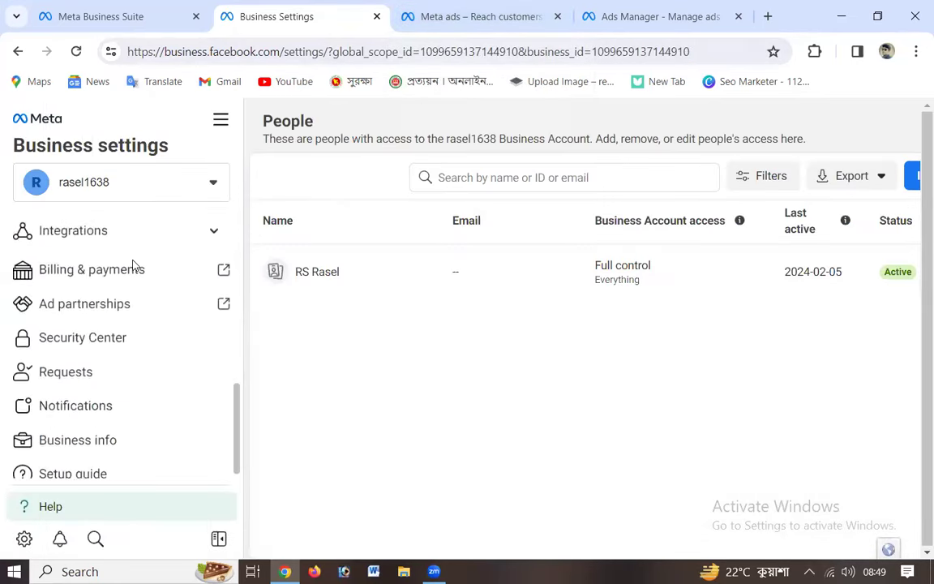
Open Business info and highlight the business creation date and Ad Account Creation Limit
left_click(57, 430)
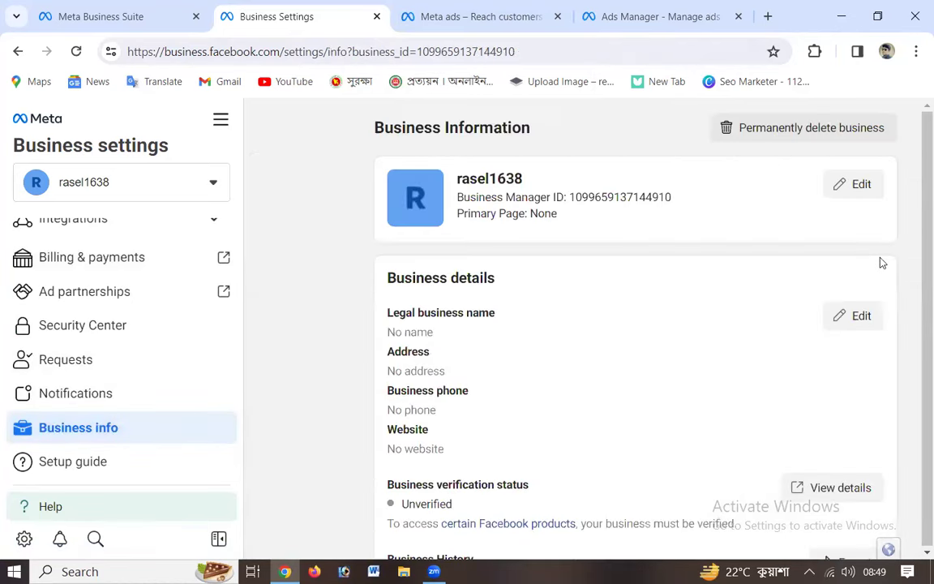
scroll(593, 246, "down", 3)
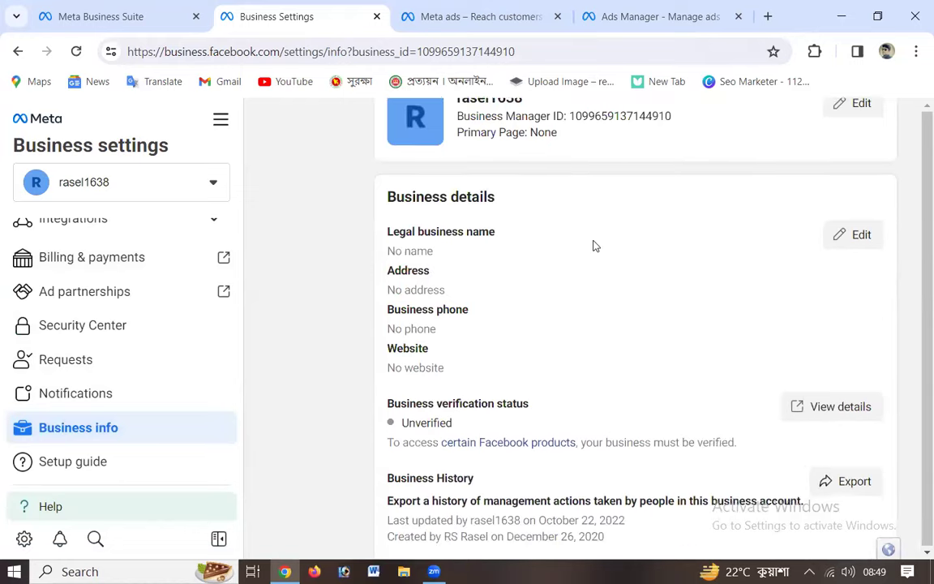
scroll(592, 246, "down", 1)
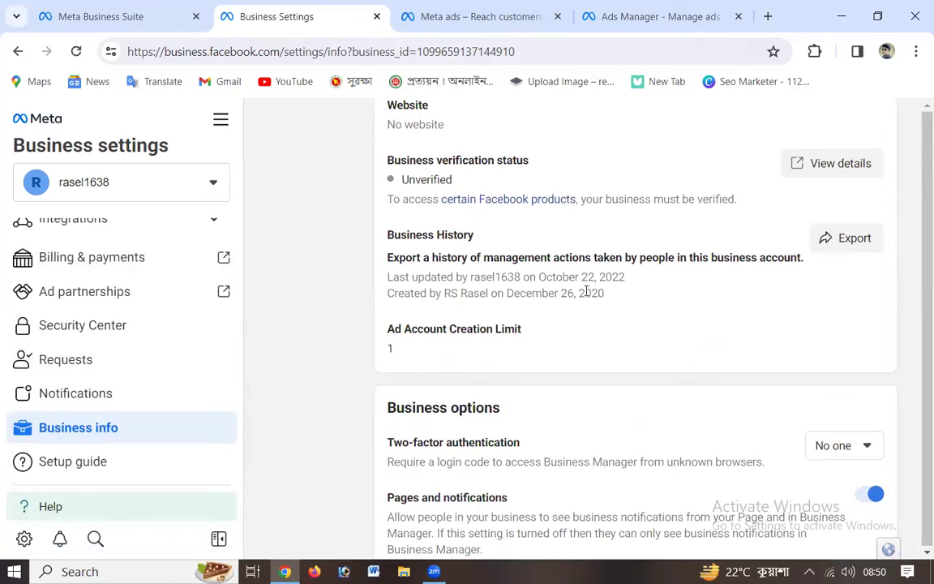
left_click_drag(561, 293, 607, 295)
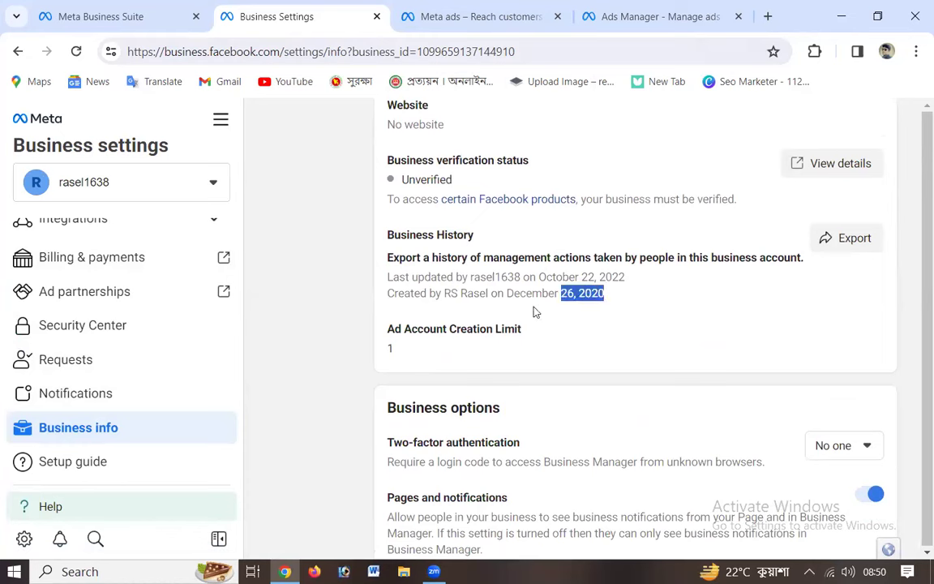
double_click(390, 329)
left_click_drag(407, 341, 410, 342)
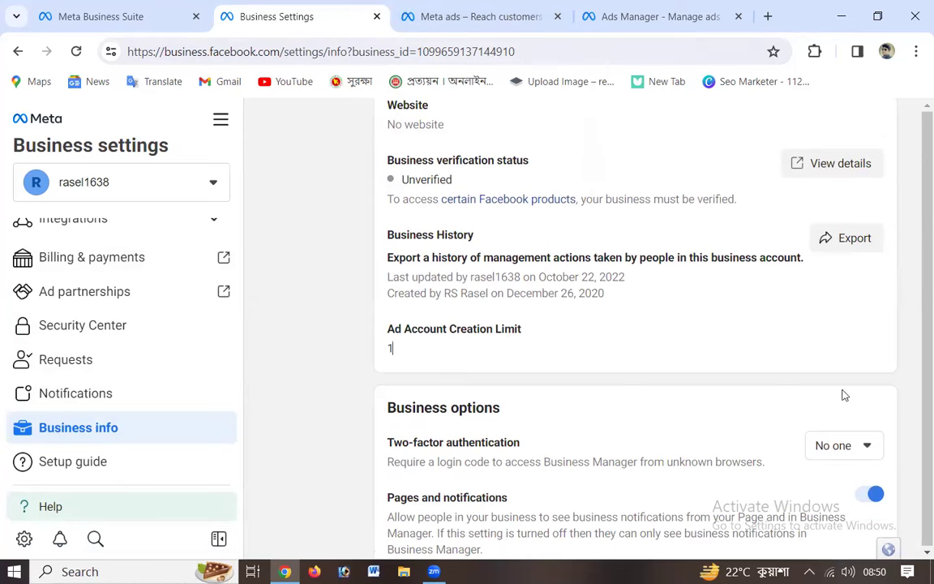
Scroll through the remaining business details, then close the browser window
scroll(612, 353, "down", 1)
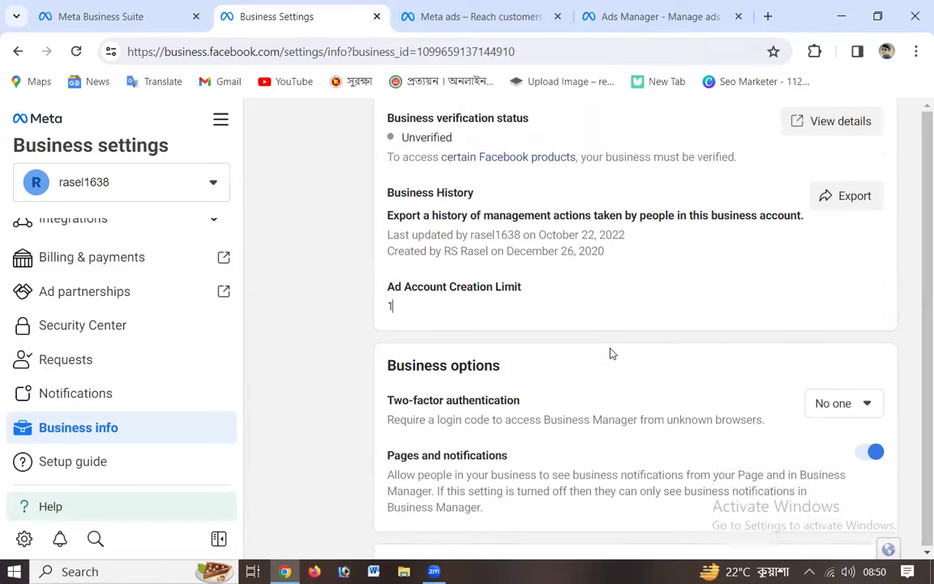
scroll(613, 349, "down", 1)
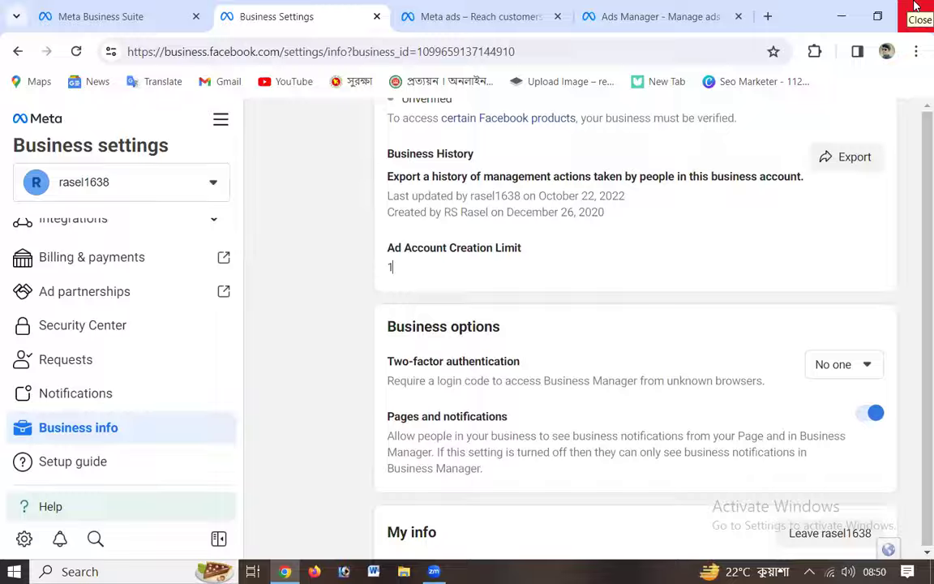
left_click(916, 6)
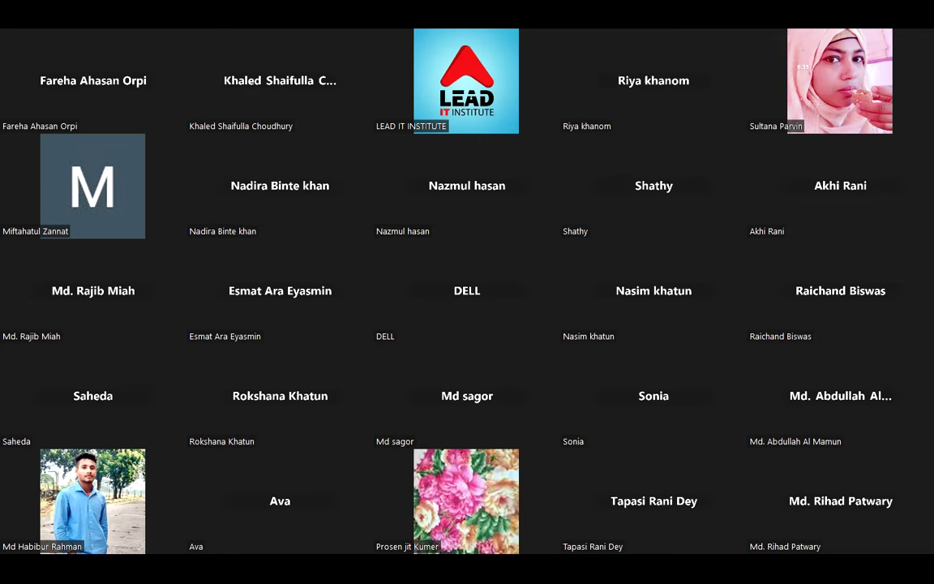